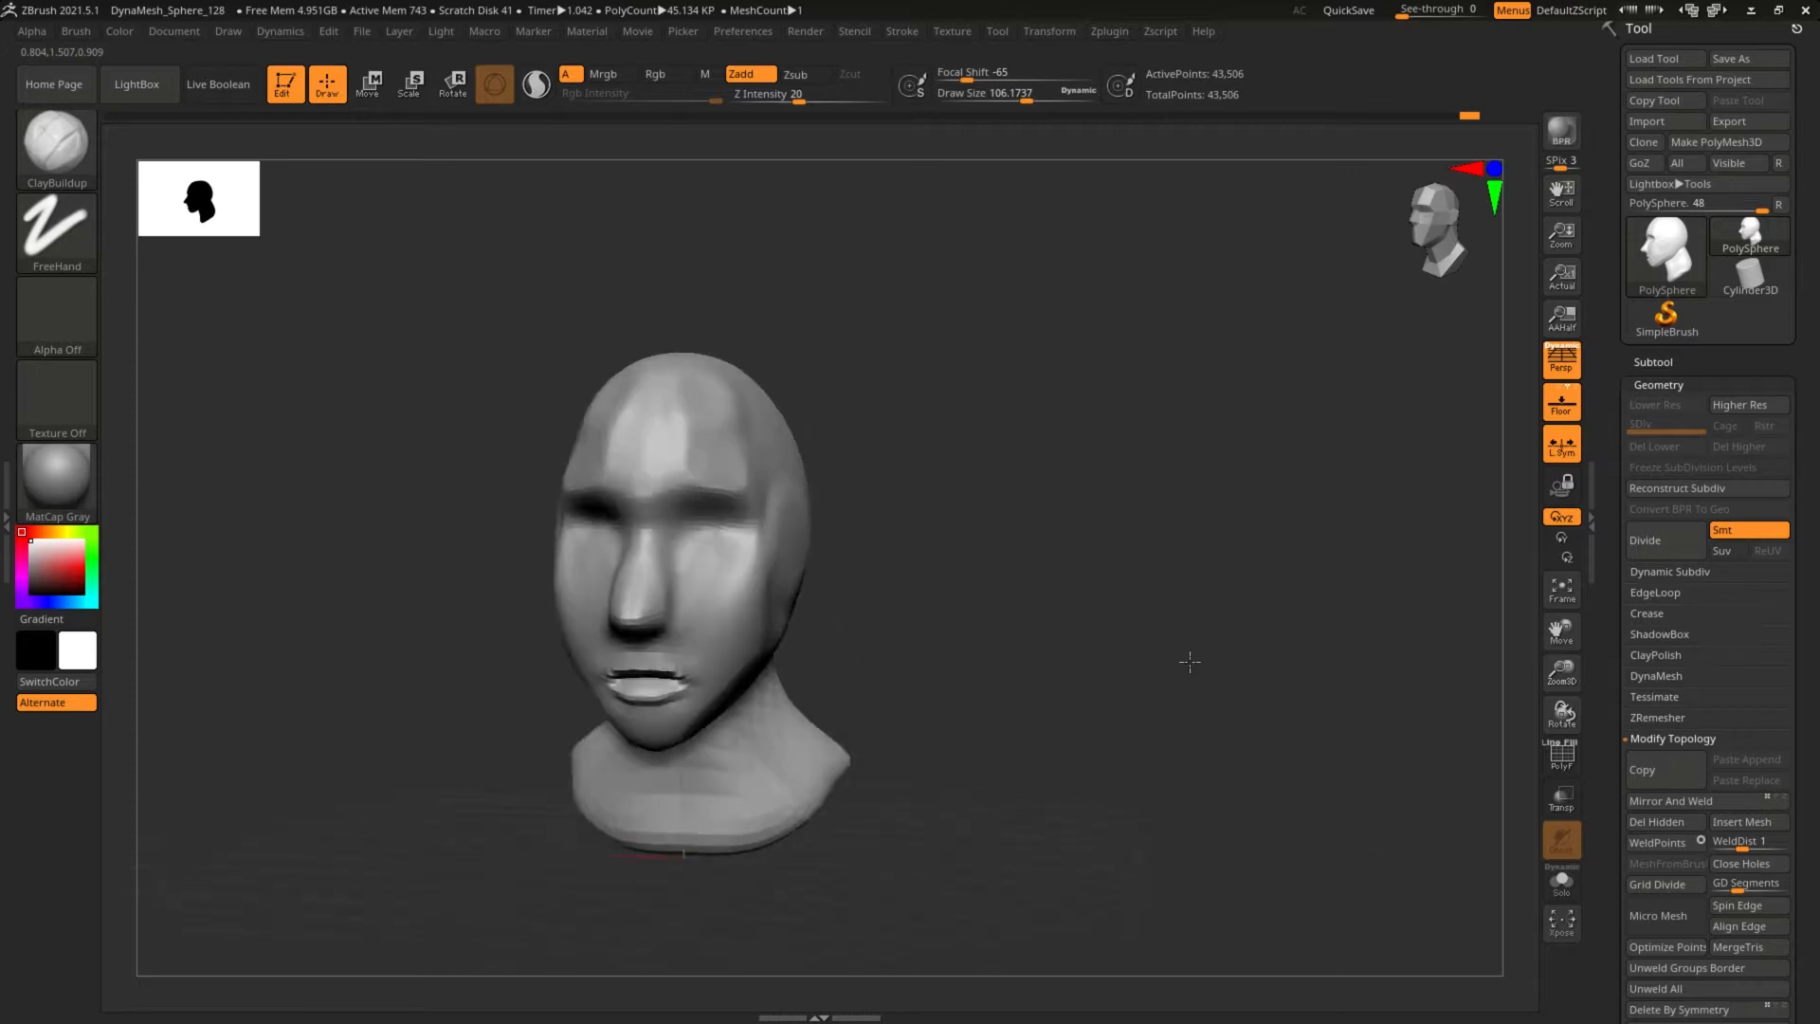
Leave Edit mode and switch the head mesh to 2.5D mode.
left_click_drag(958, 690, 1090, 517)
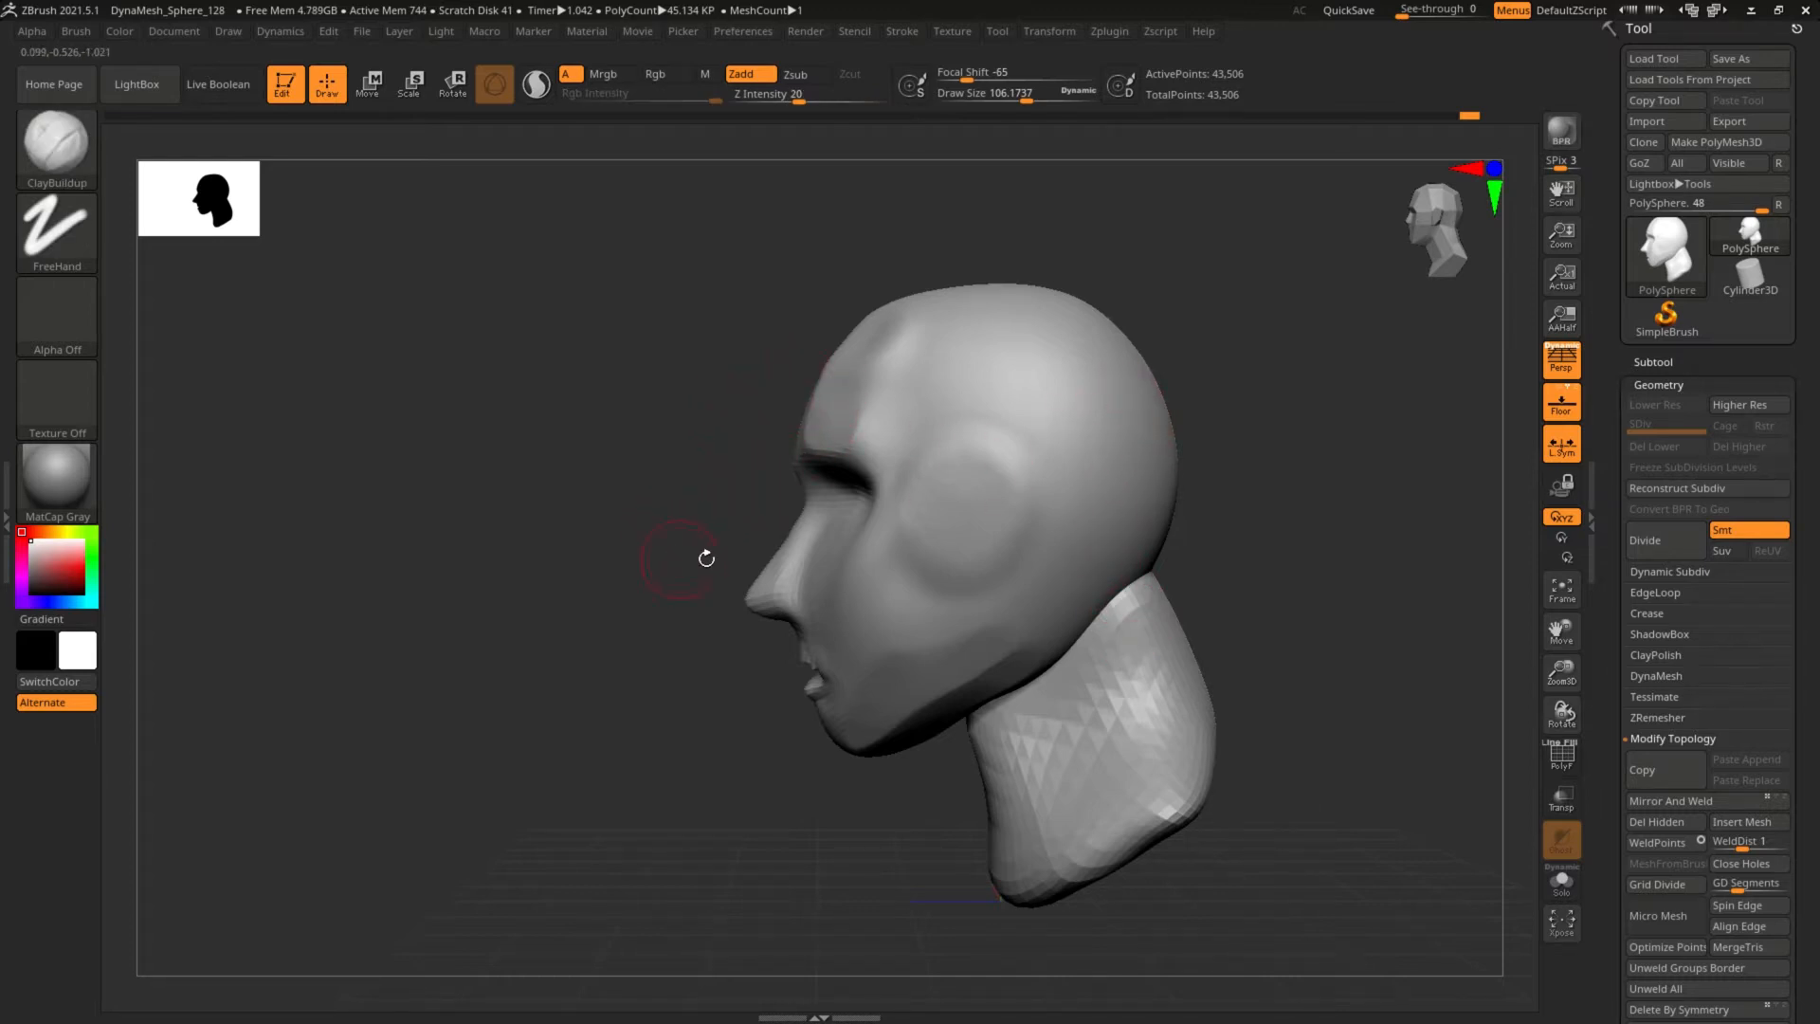
left_click_drag(755, 379, 821, 390, "shift")
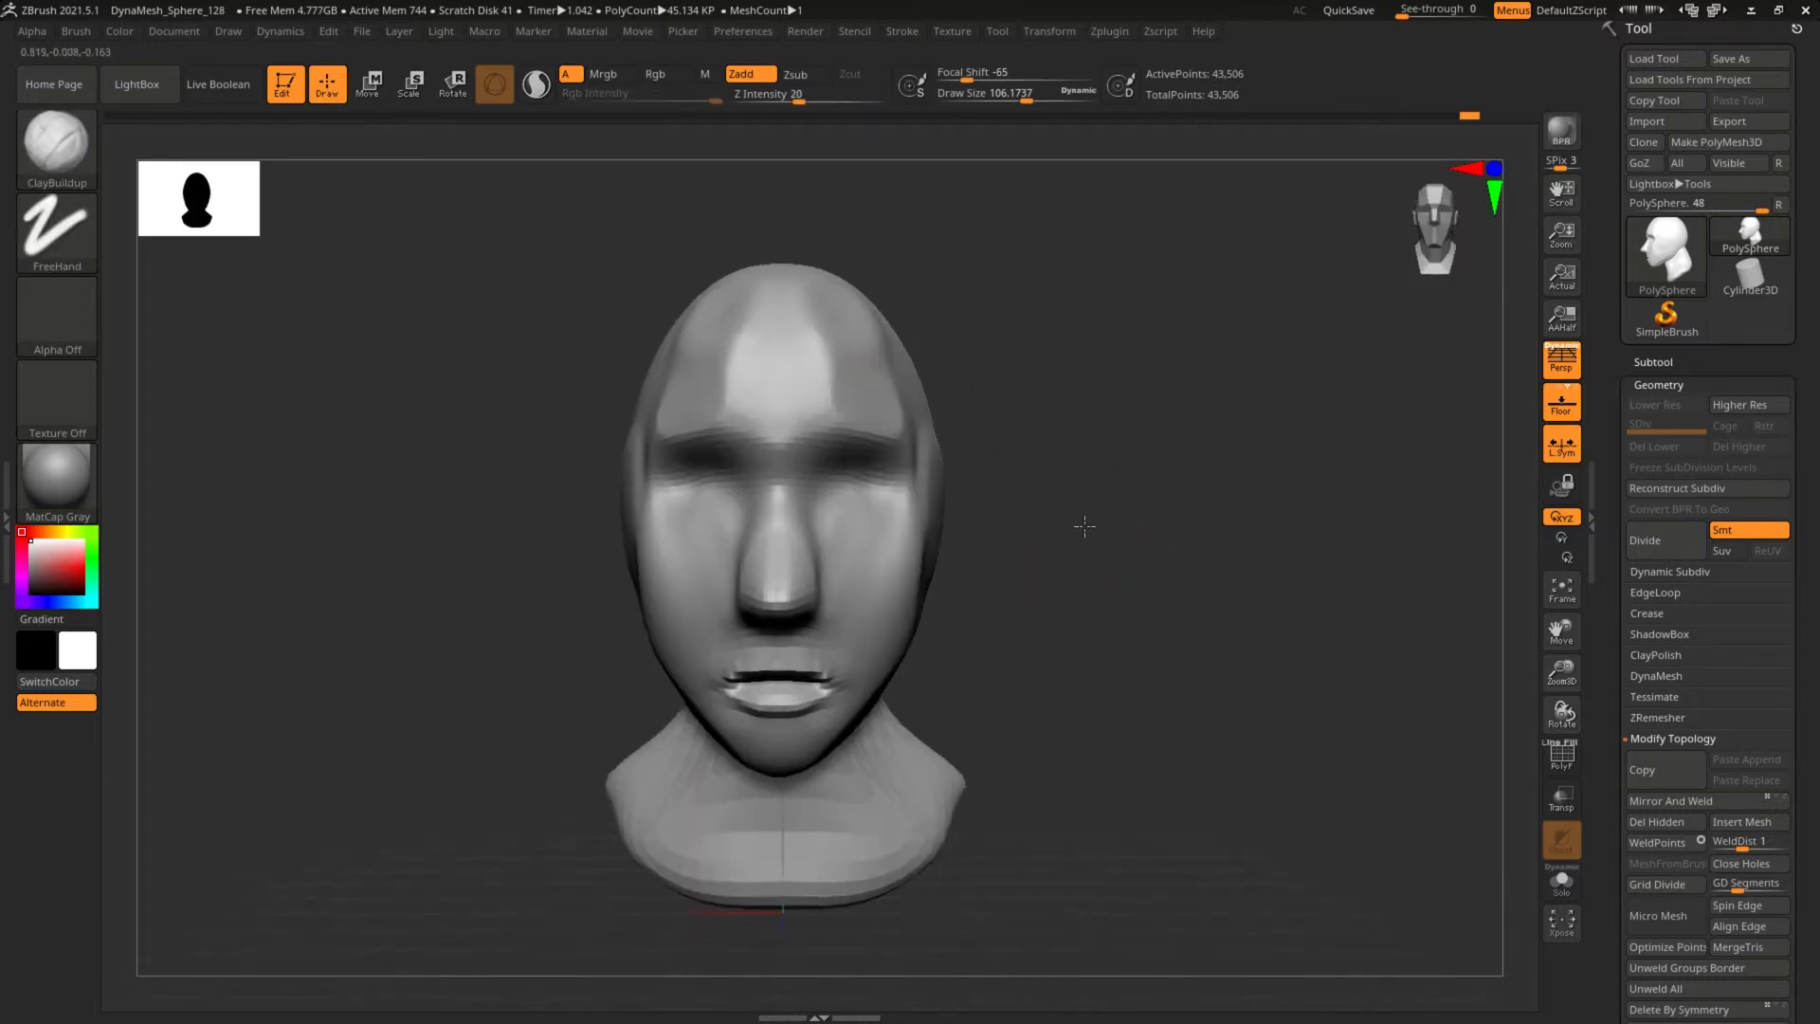
left_click(287, 91)
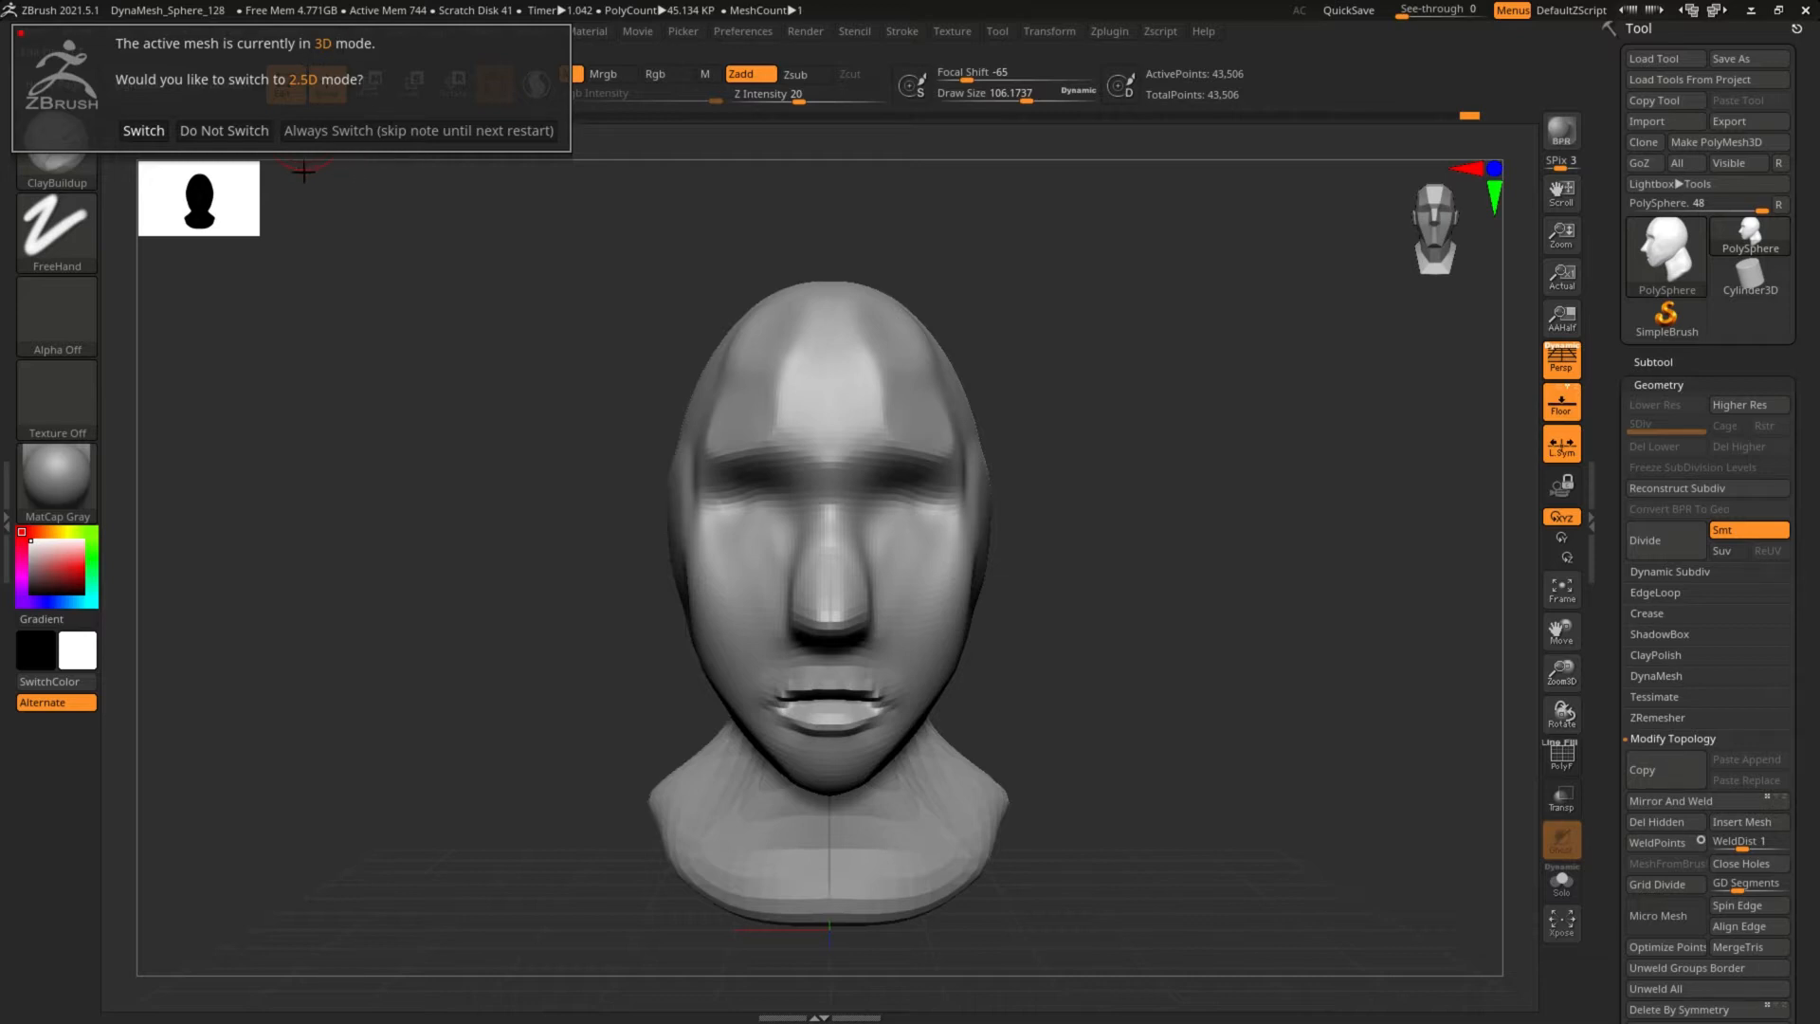
left_click(142, 130)
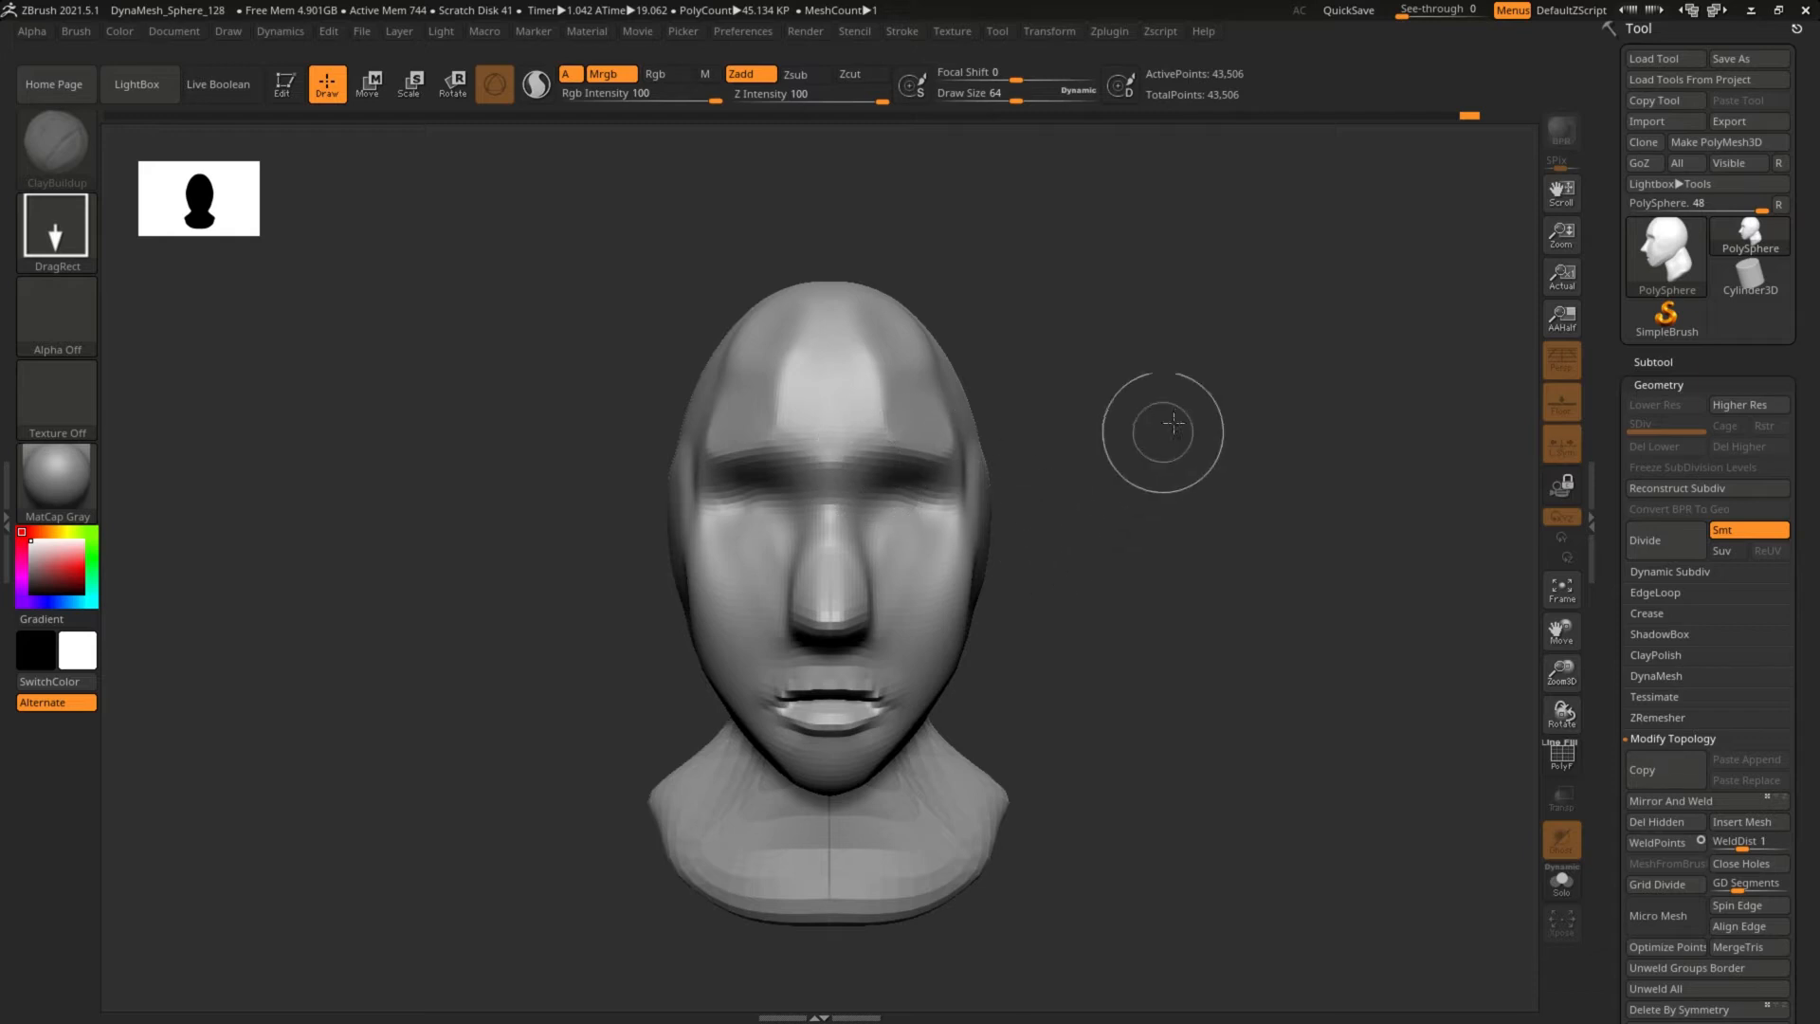
Draw five more copies of the head on the canvas around the original, at different sizes and angles.
left_click_drag(1142, 547, 1066, 422)
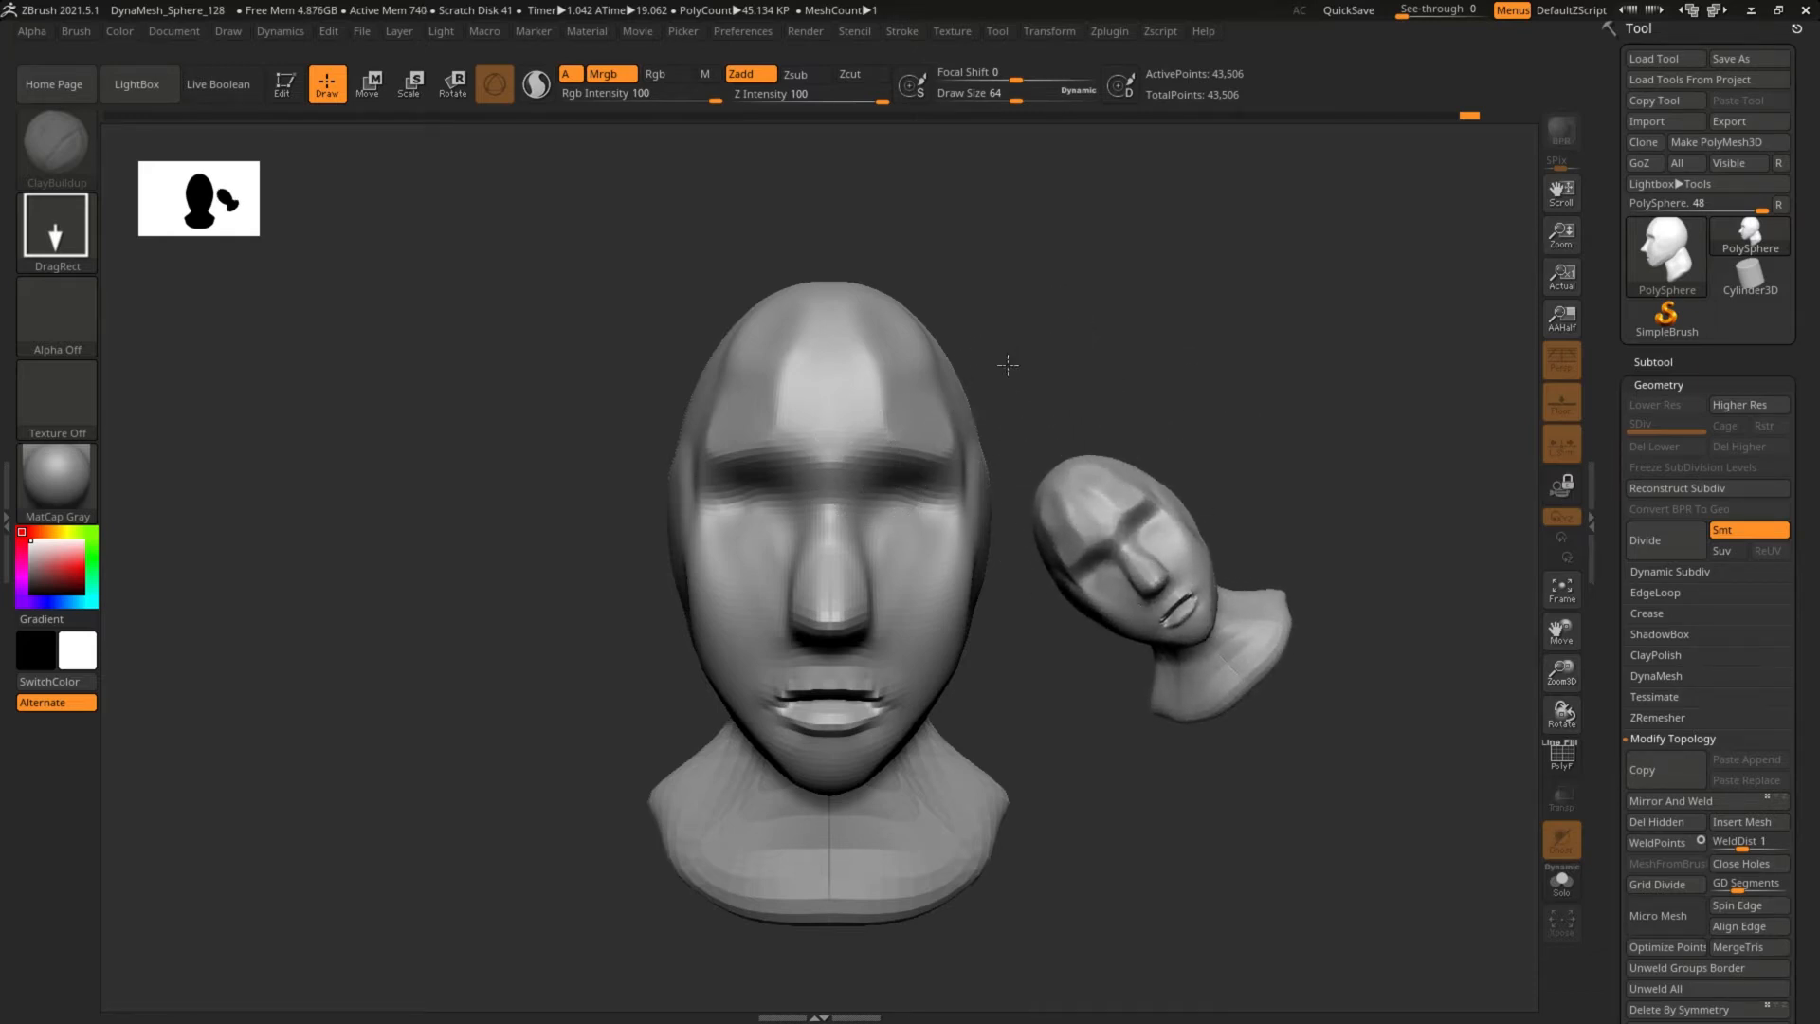
left_click_drag(1066, 289, 986, 417)
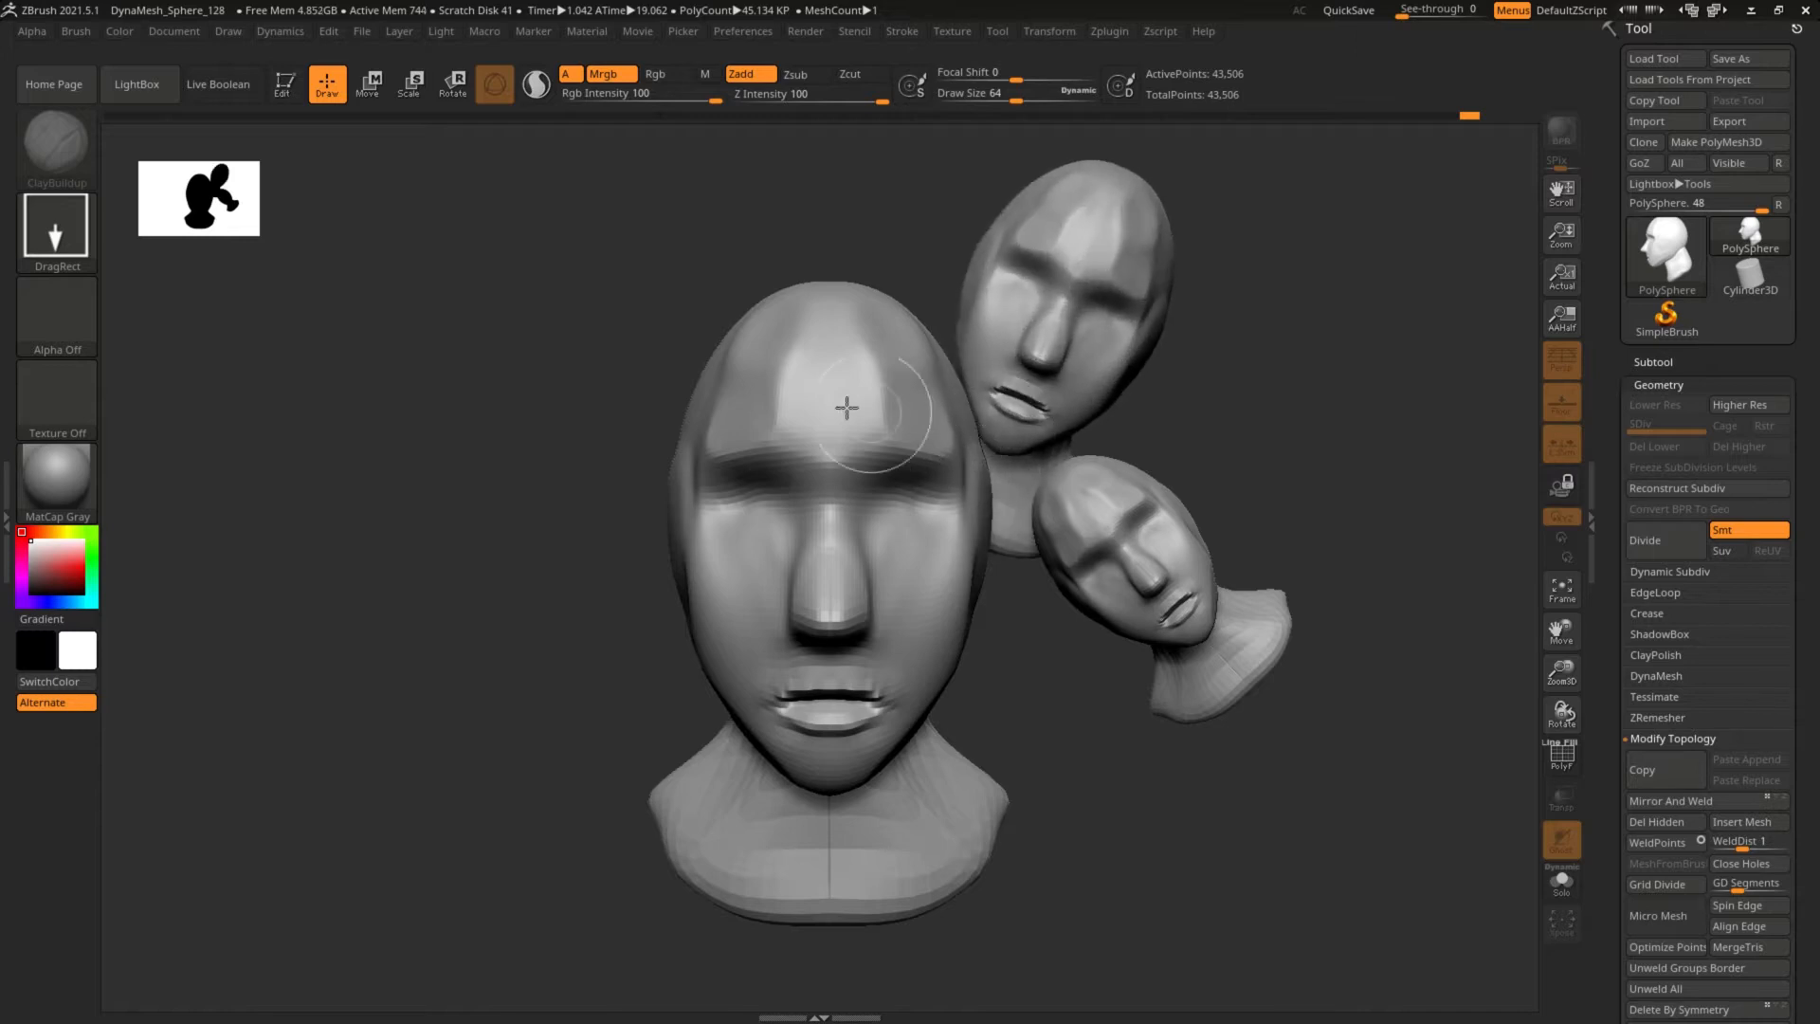
left_click_drag(576, 305, 727, 428)
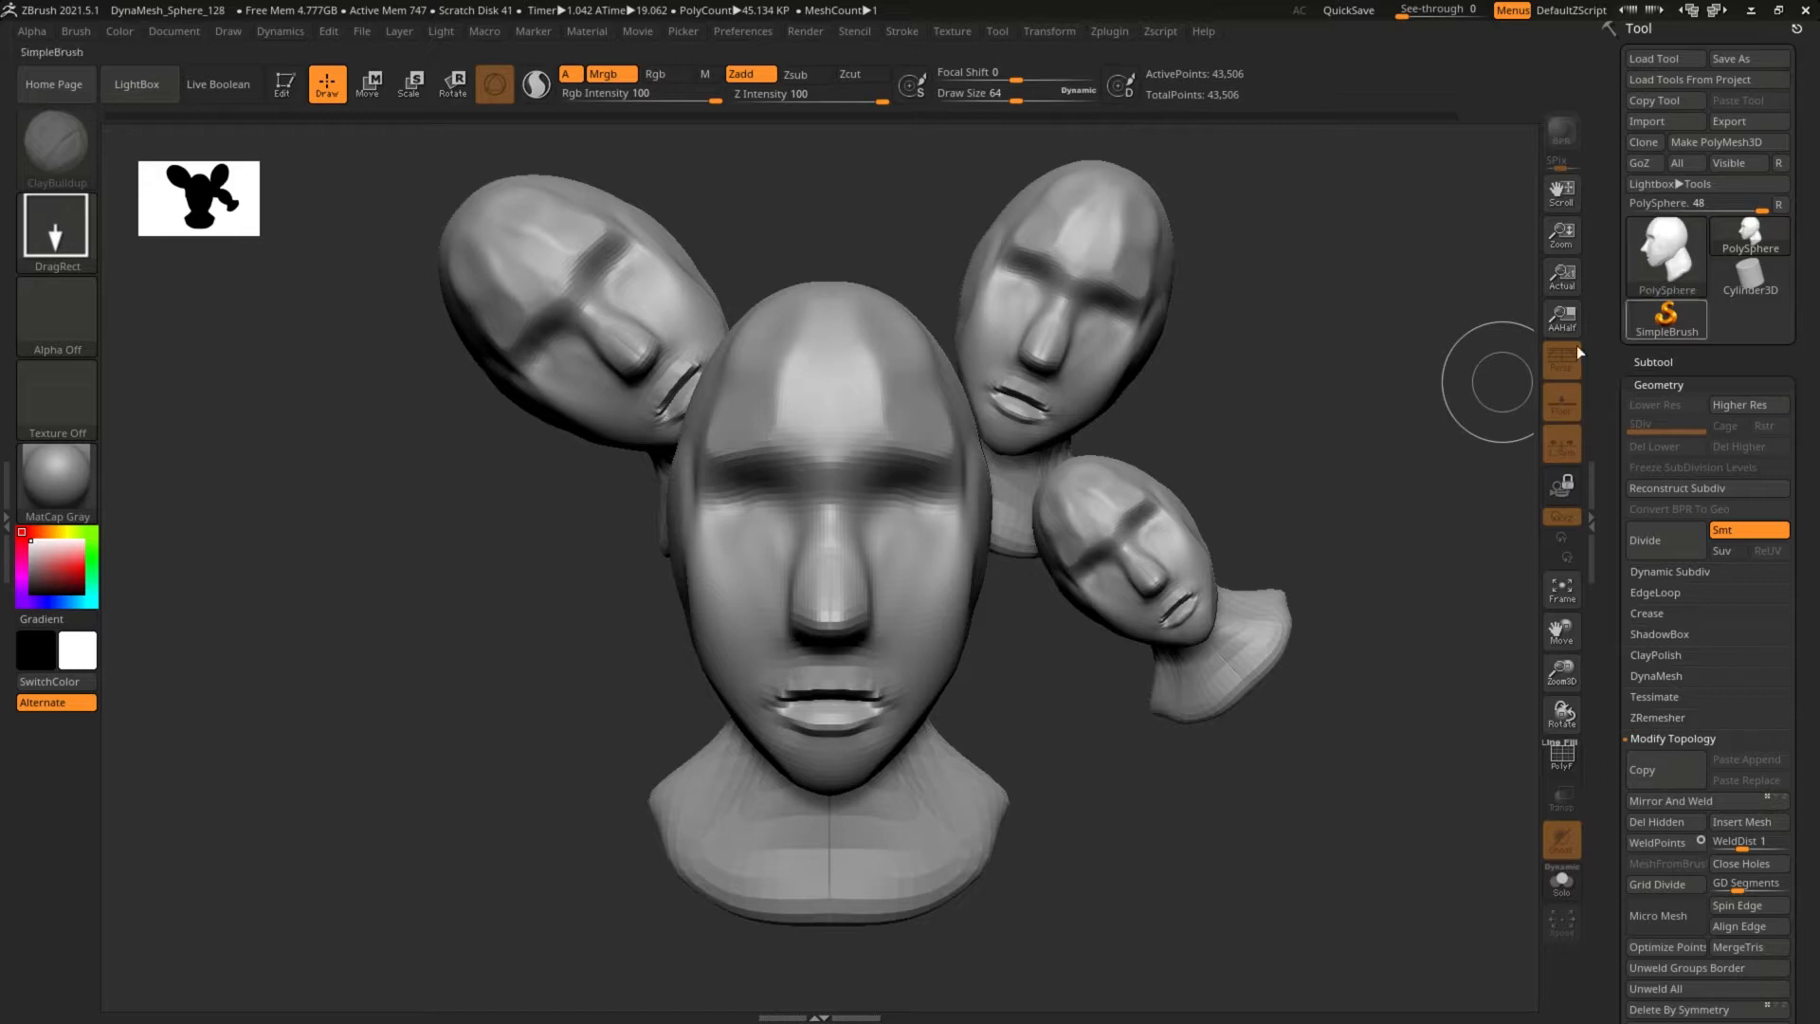
left_click_drag(1235, 262, 1318, 432)
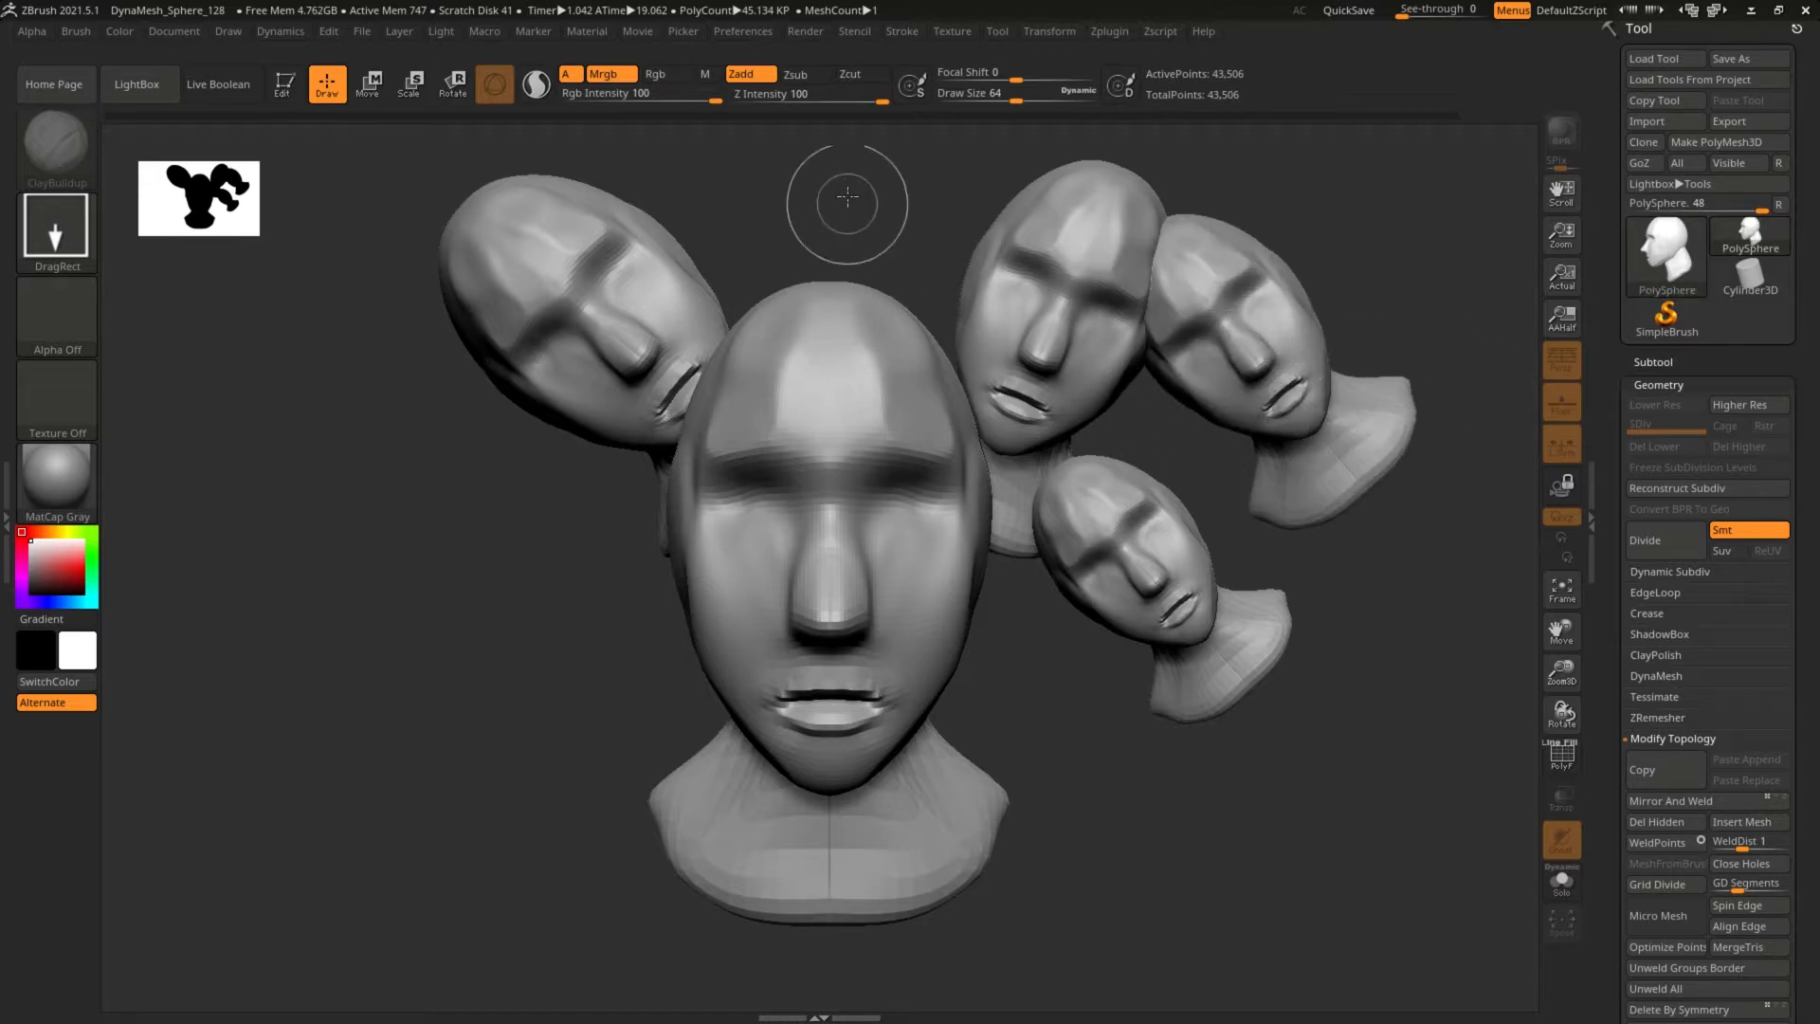
left_click_drag(845, 183, 905, 393)
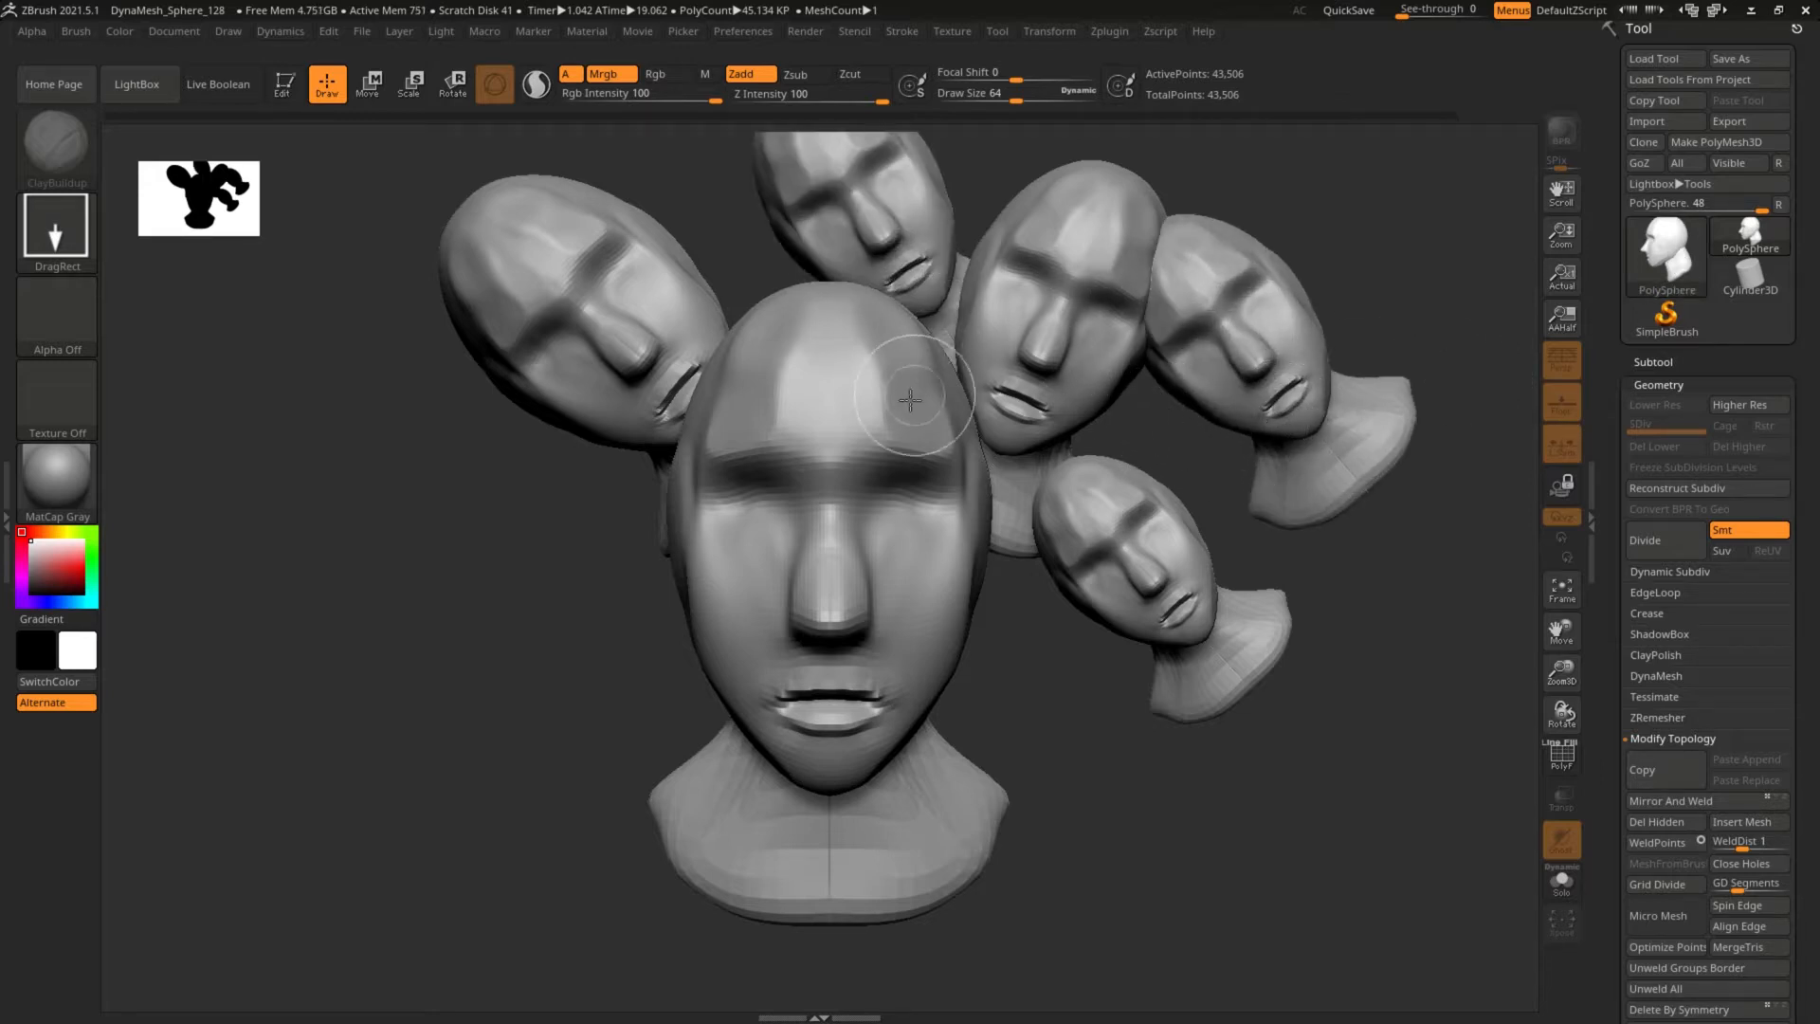
Start a new document without saving the changes to the current one.
left_click(173, 24)
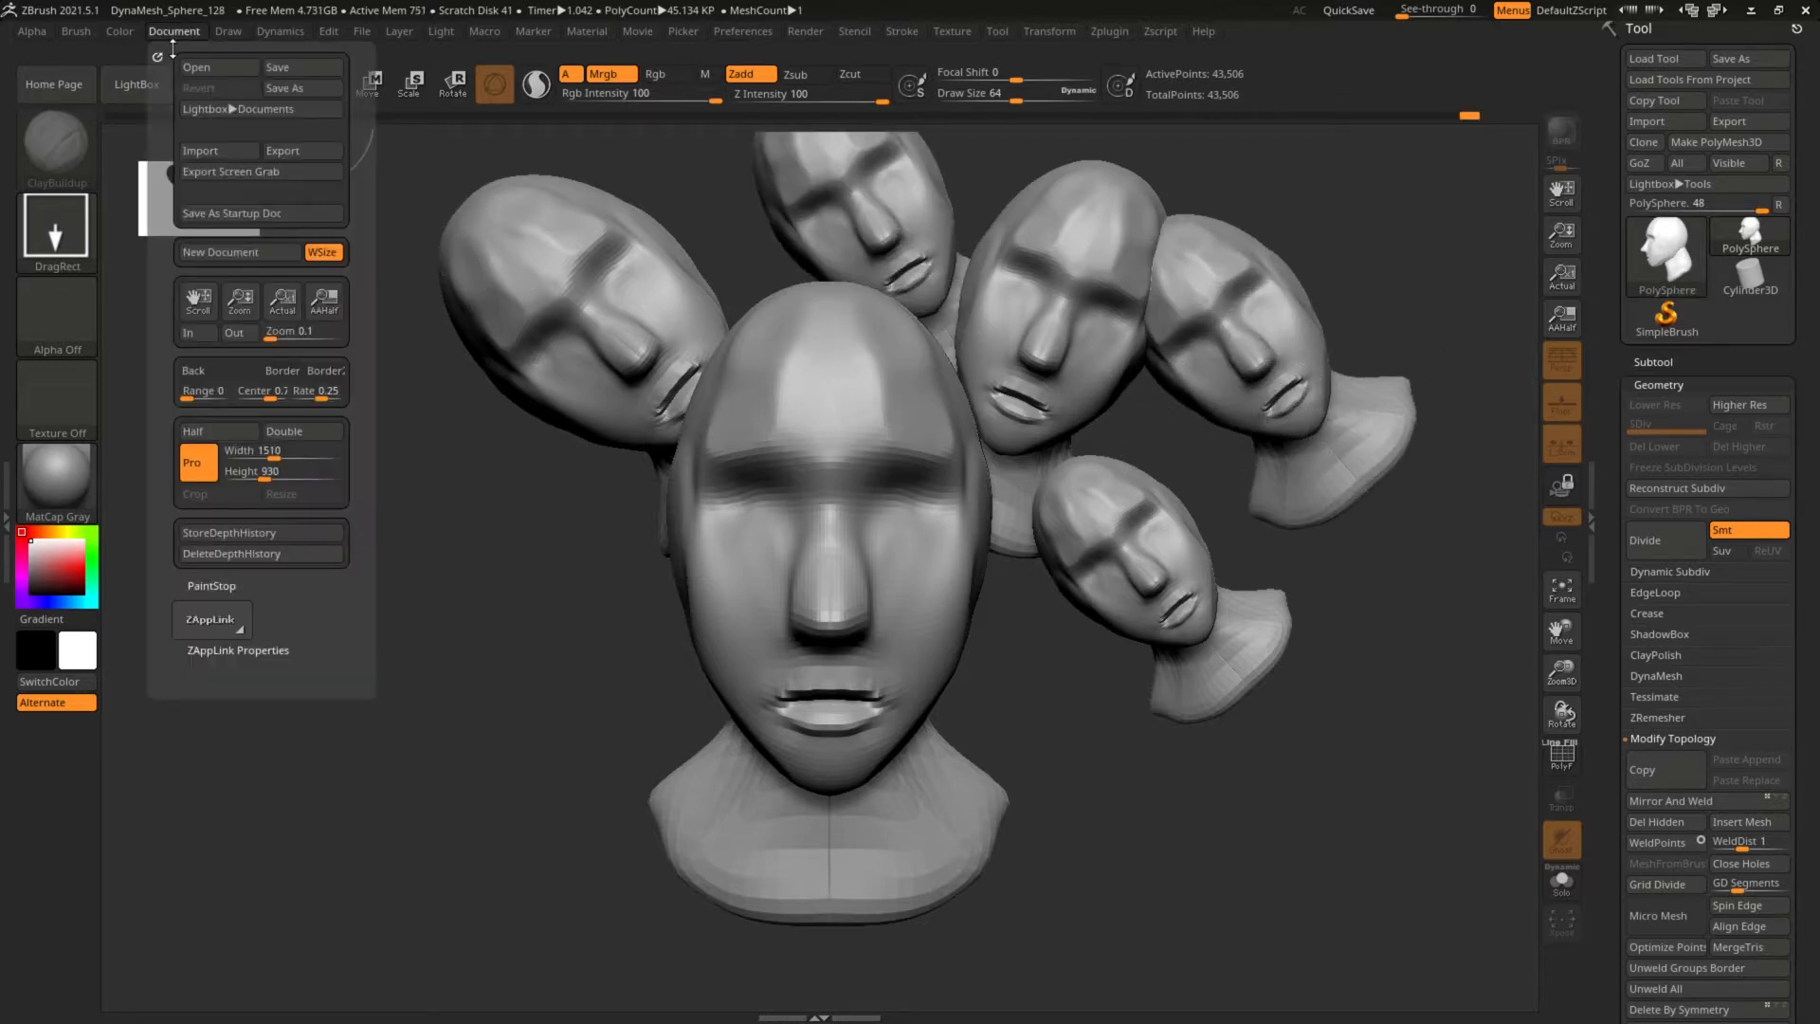
left_click(248, 252)
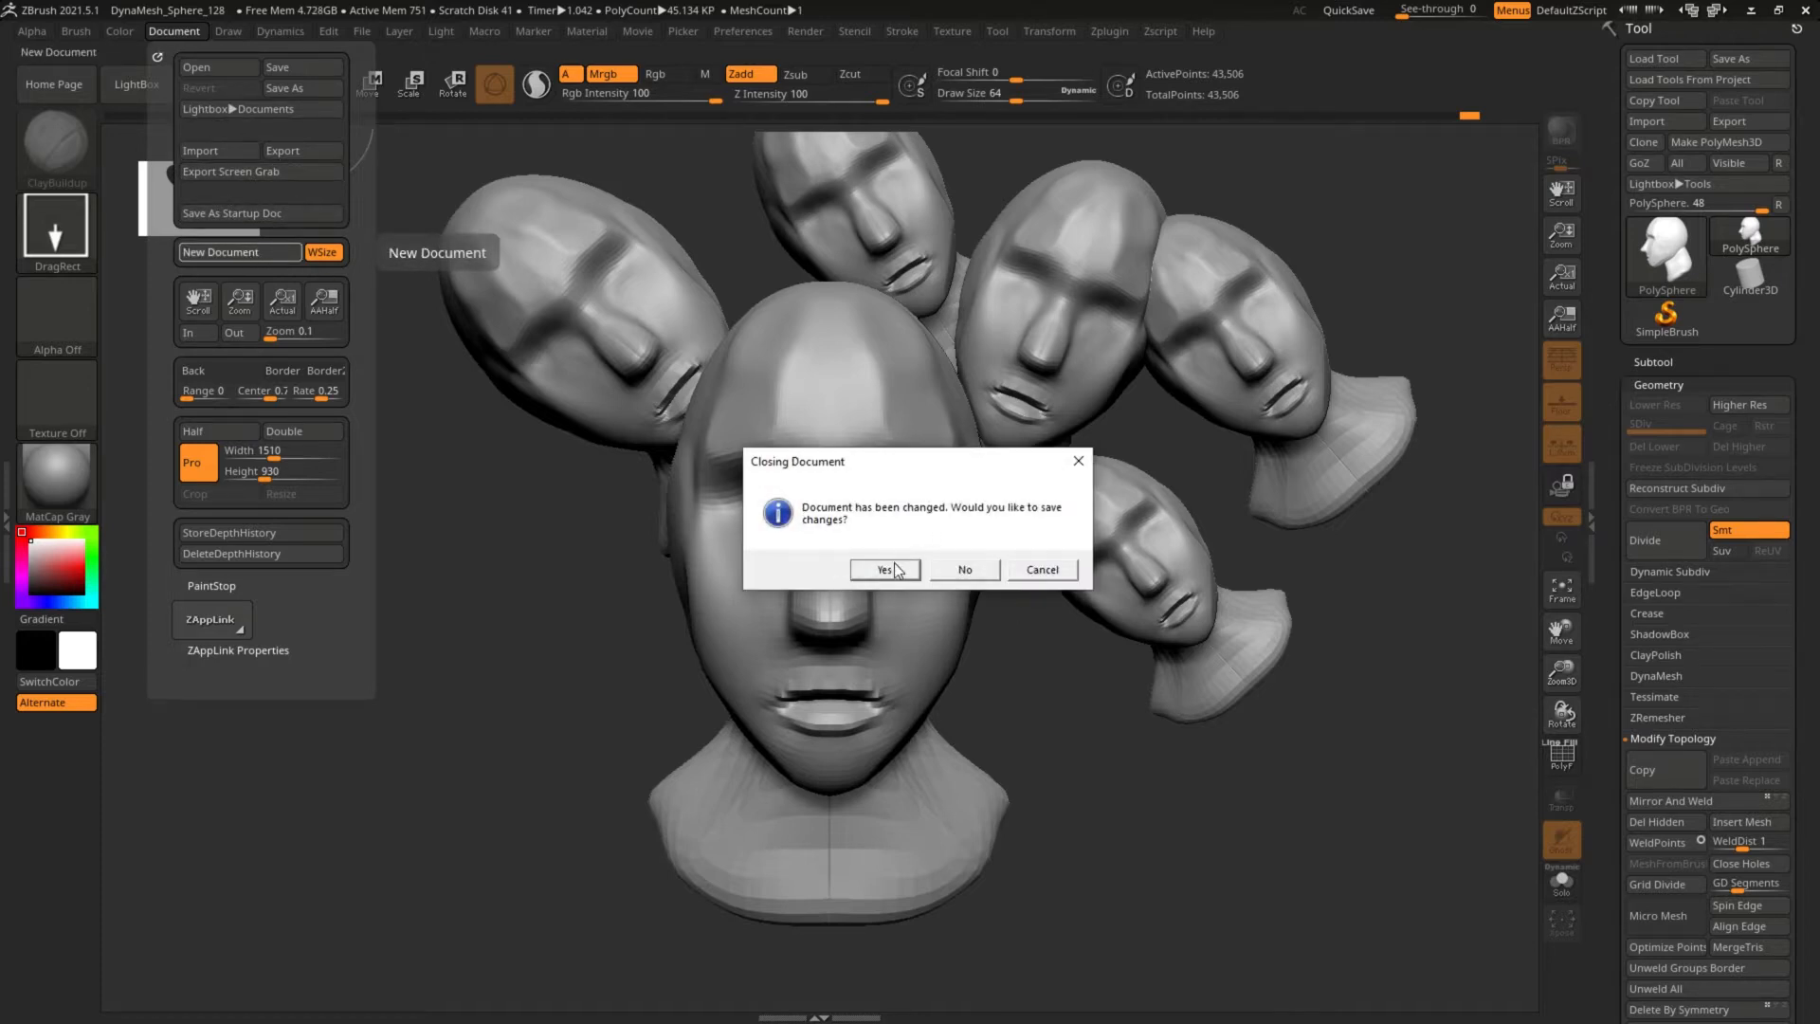
left_click(961, 571)
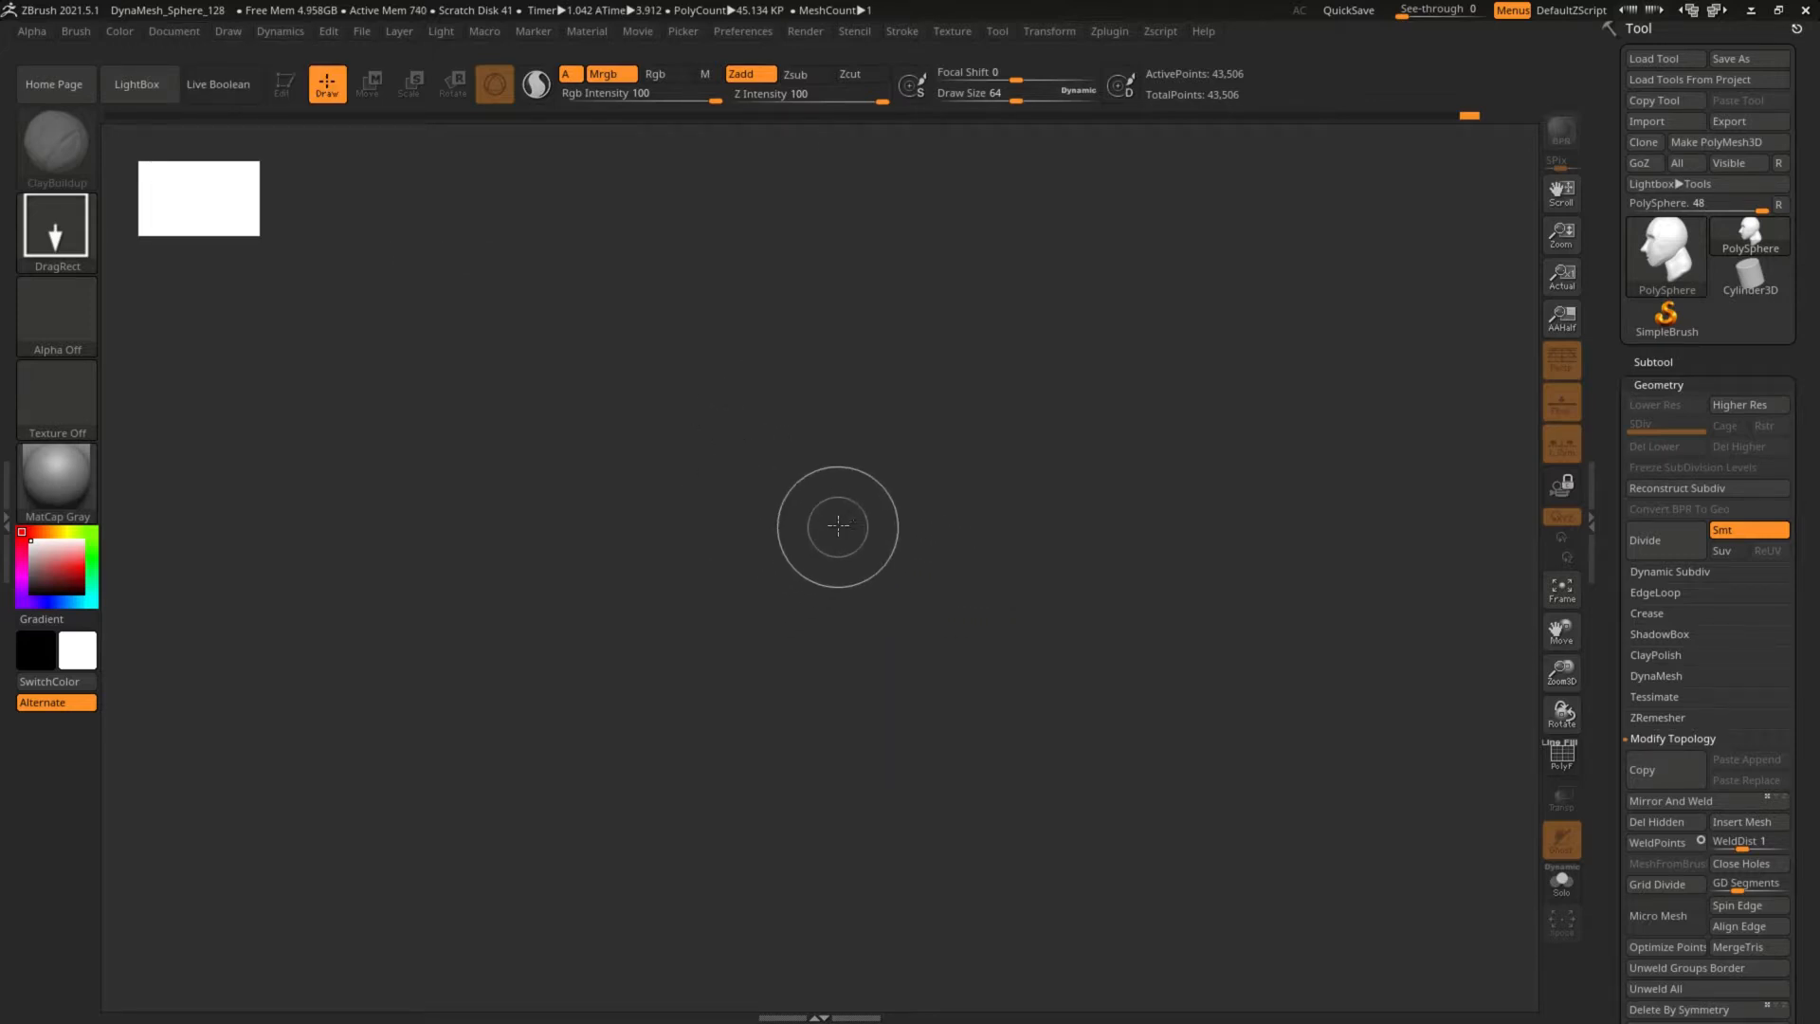
Draw the head once on the empty canvas and turn Edit mode back on.
mouse_move(810, 481)
left_mouse_down()
mouse_move(902, 655)
mouse_move(924, 654)
mouse_move(865, 707)
mouse_move(879, 781)
mouse_move(858, 740)
left_mouse_up()
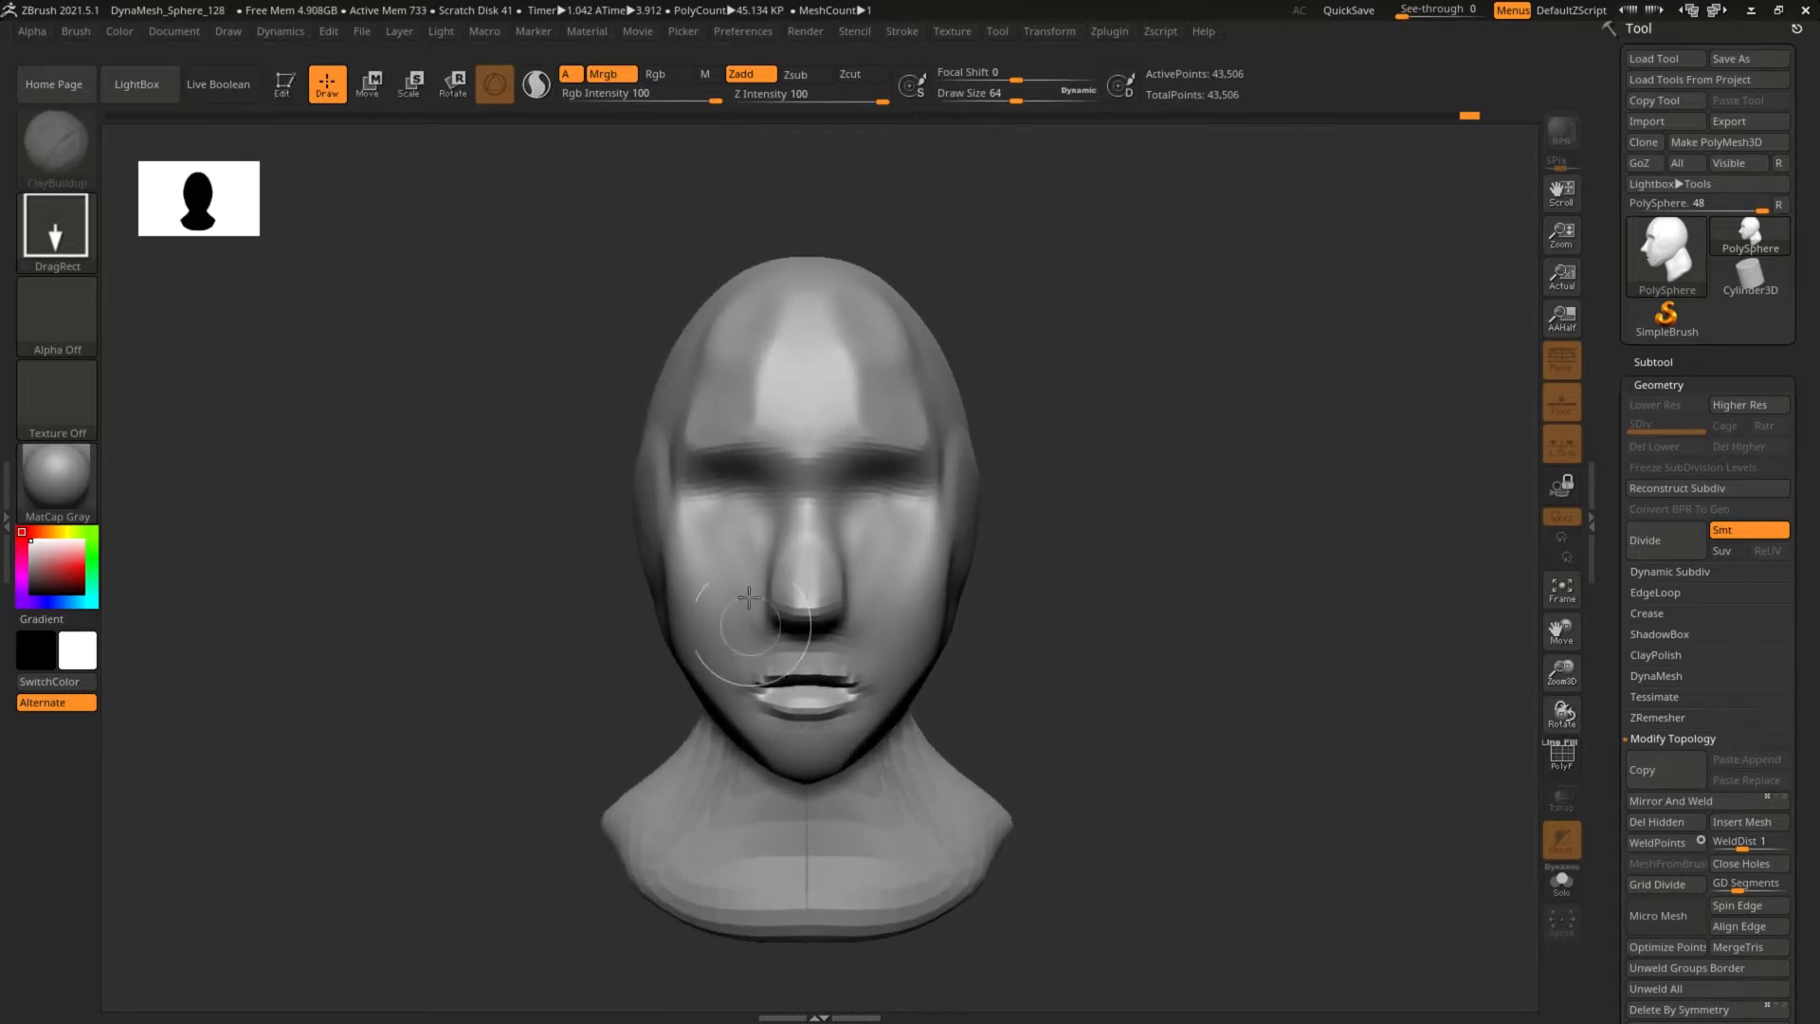
left_click(284, 88)
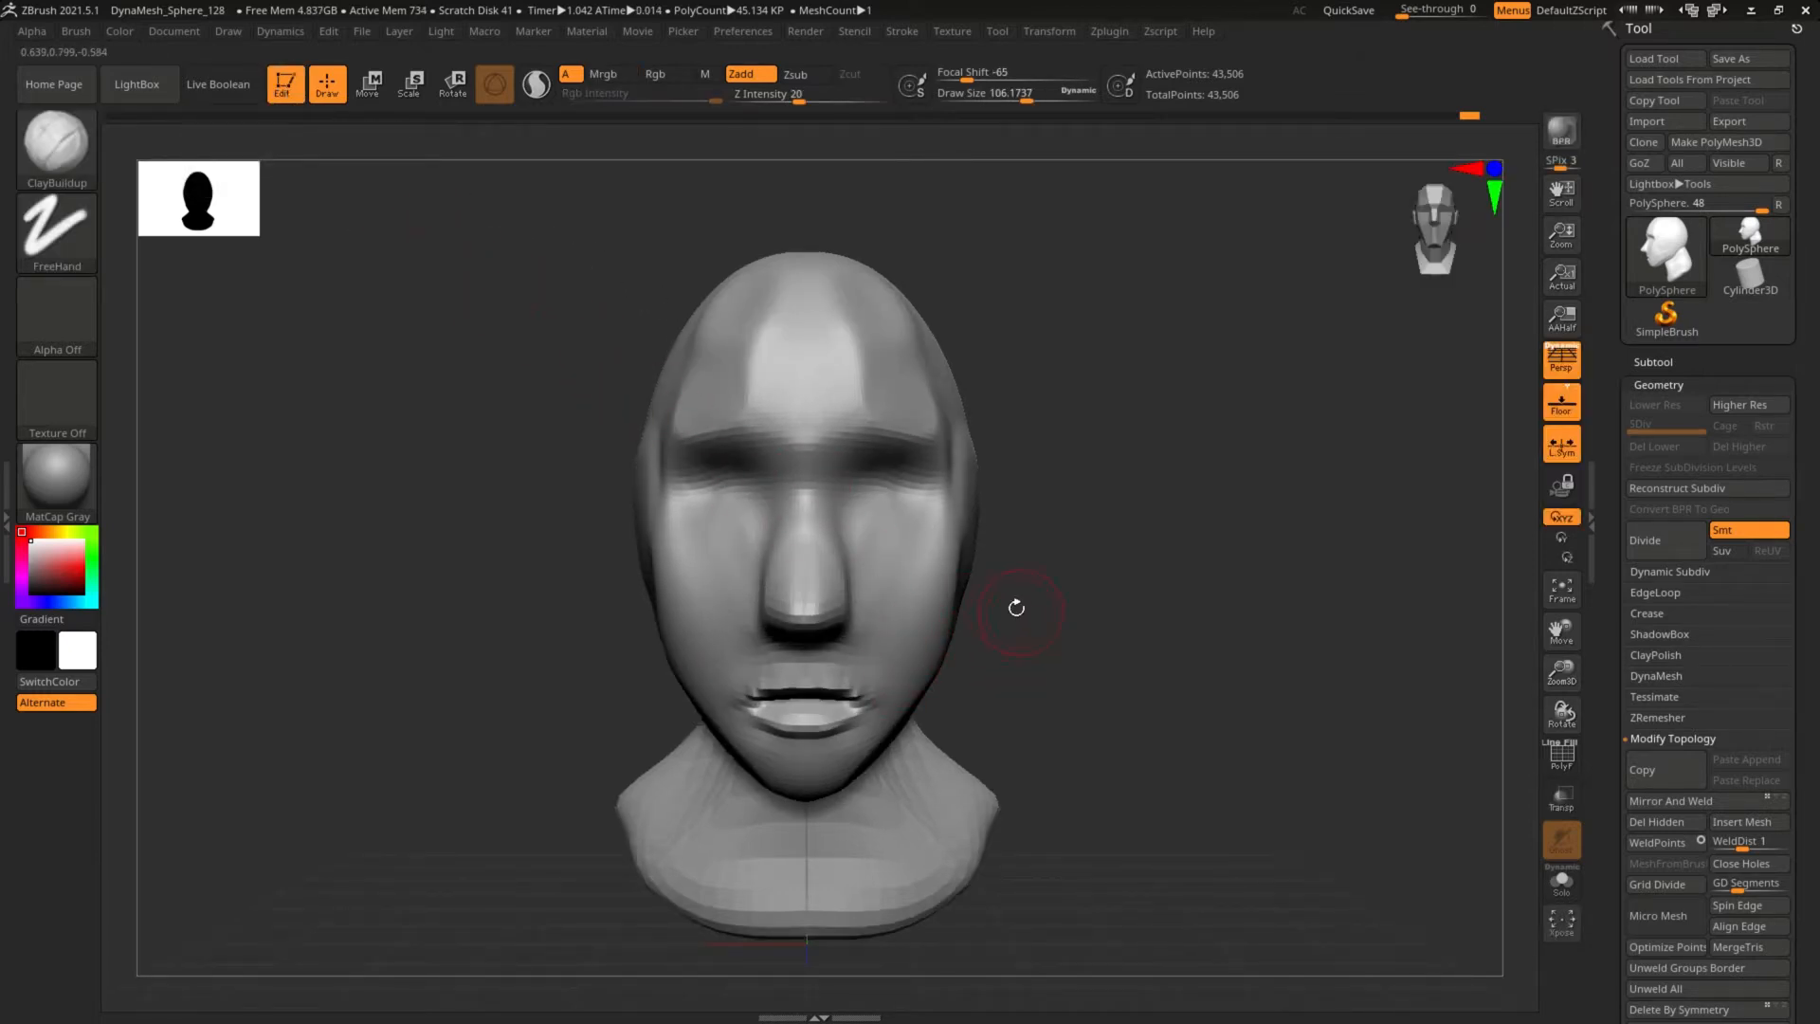
left_click_drag(1016, 608, 914, 541)
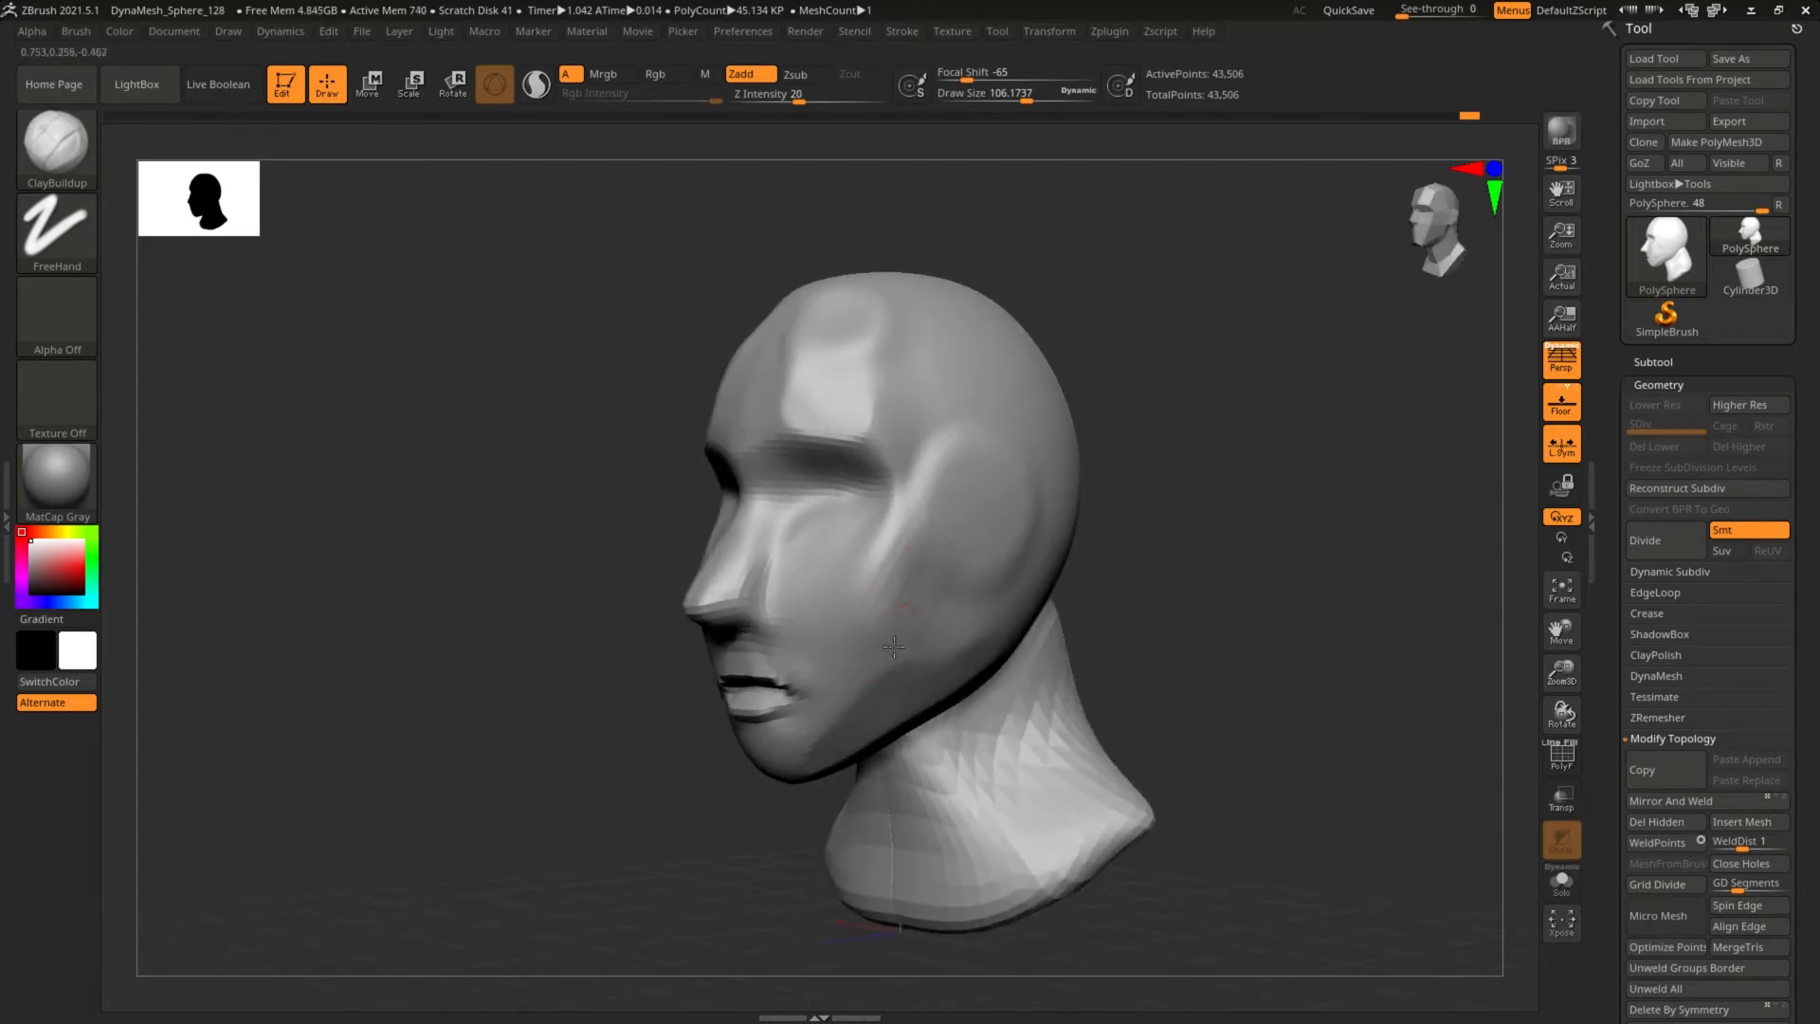
Examine the side of the head, the faceted neck and the junction between the two.
key("shift")
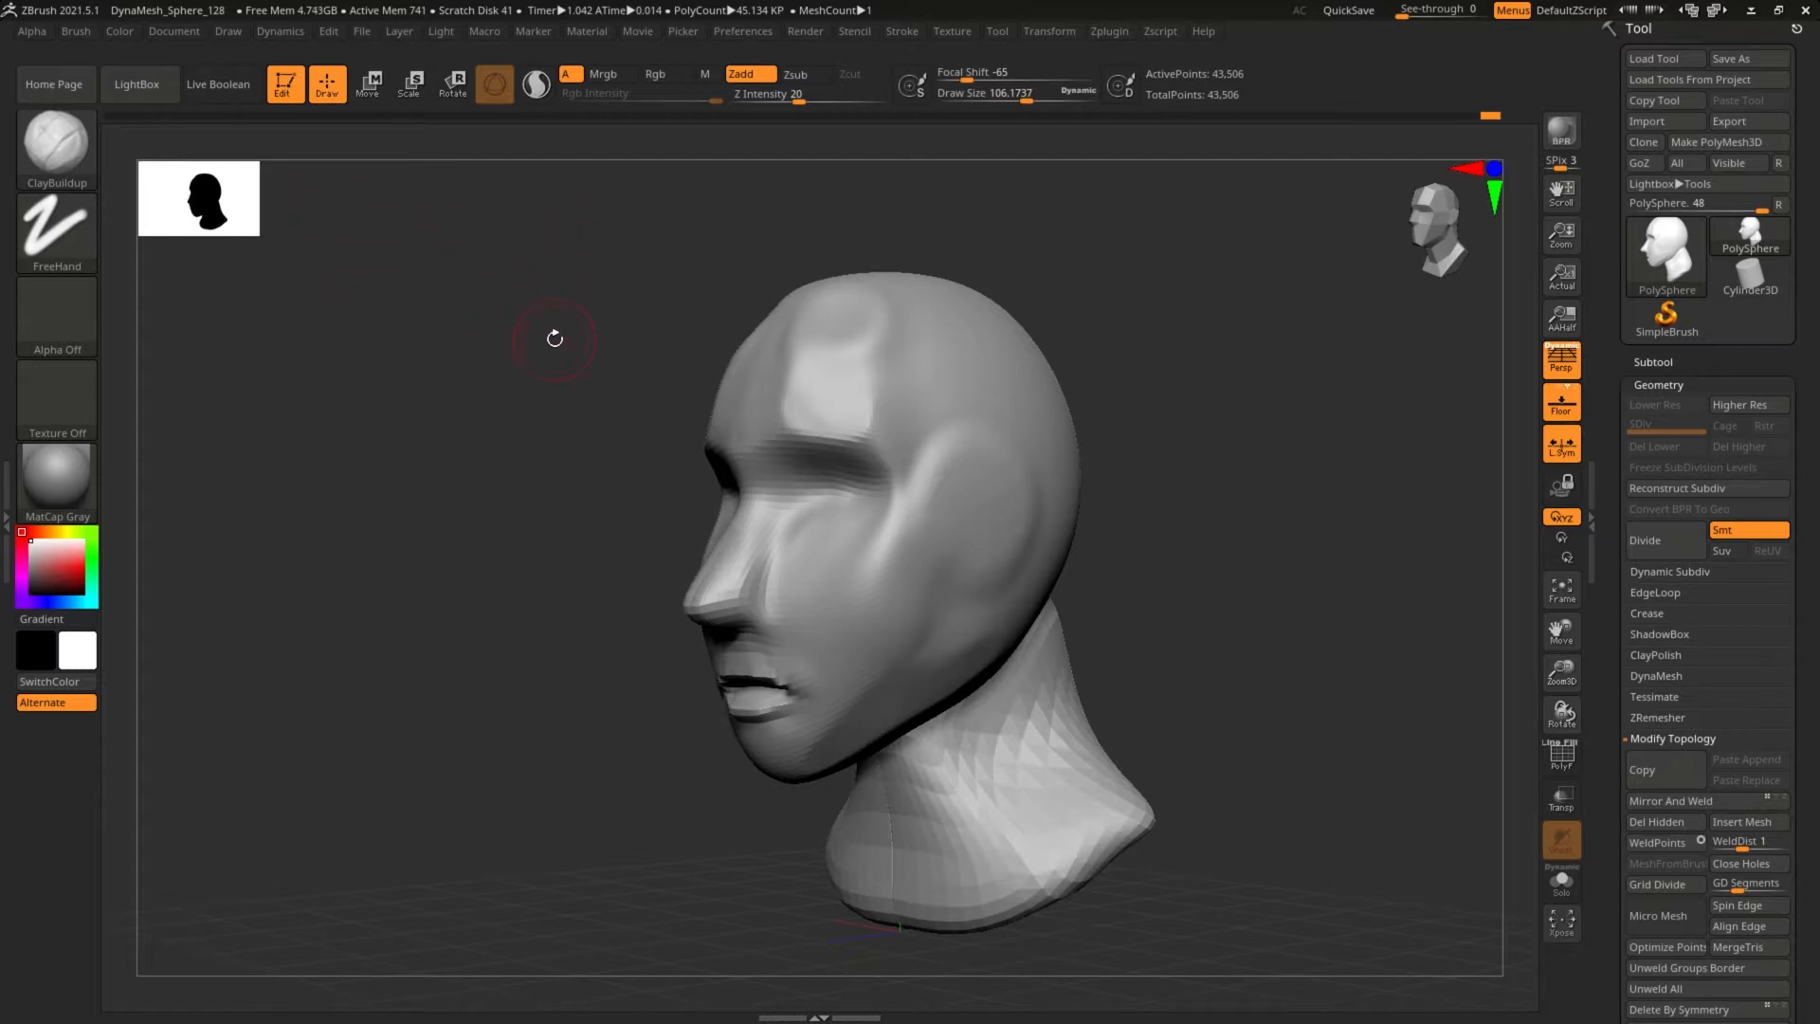
mouse_move(1133, 492)
left_mouse_down()
mouse_move(1190, 495)
mouse_move(1078, 486)
mouse_move(1103, 505)
mouse_move(1011, 455)
left_mouse_up()
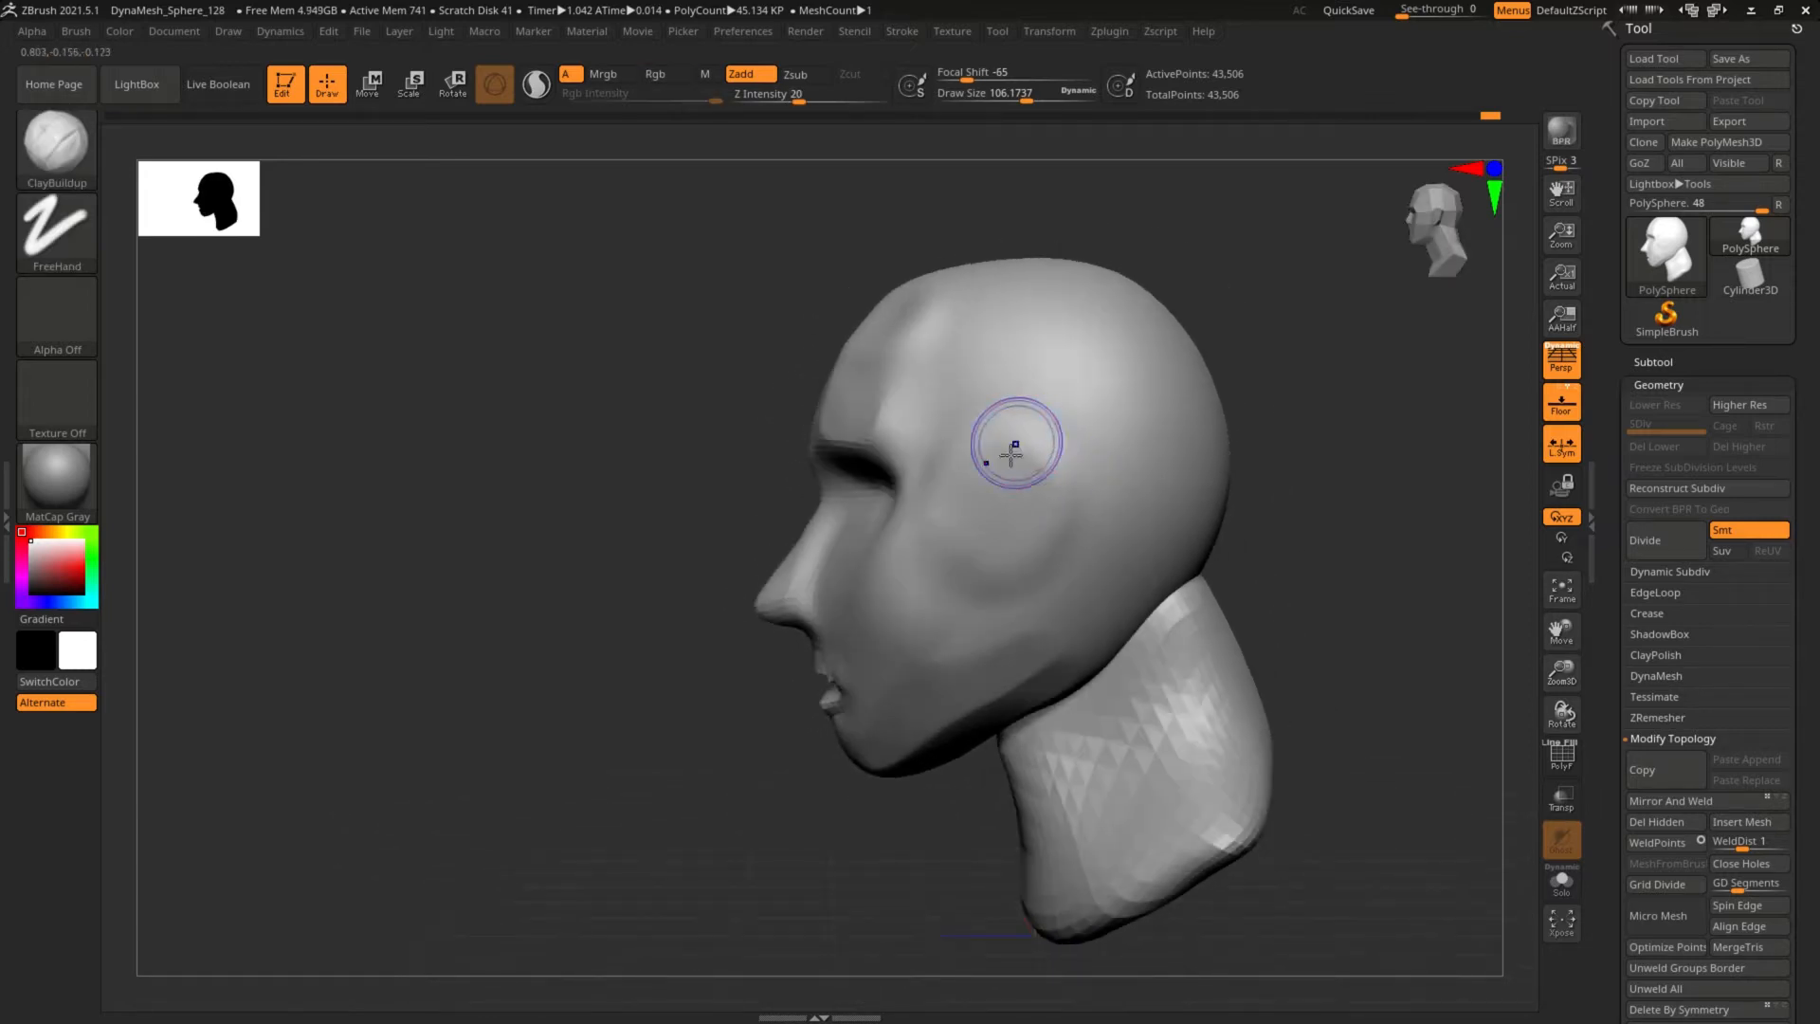
key("shift")
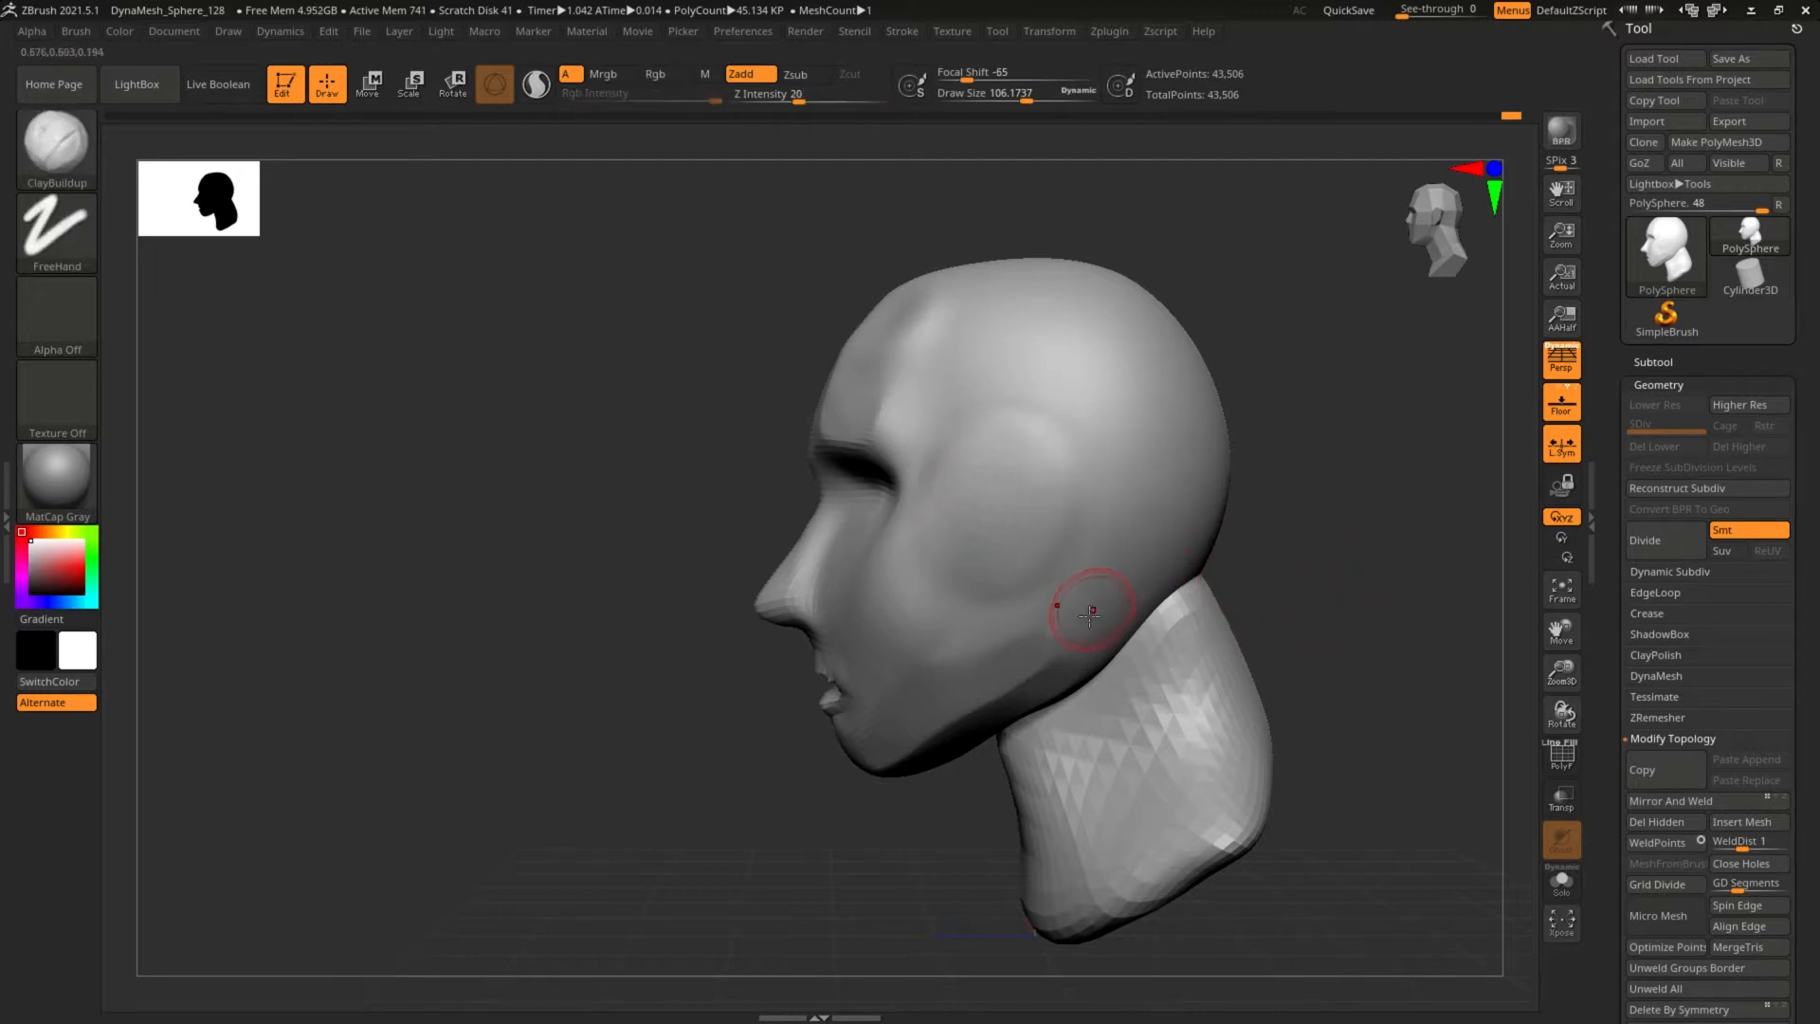
mouse_move(1340, 599)
left_mouse_down("alt")
mouse_move(1141, 427)
mouse_move(1206, 455)
mouse_move(1198, 503)
mouse_move(1220, 507)
mouse_move(1015, 687)
left_mouse_up("alt")
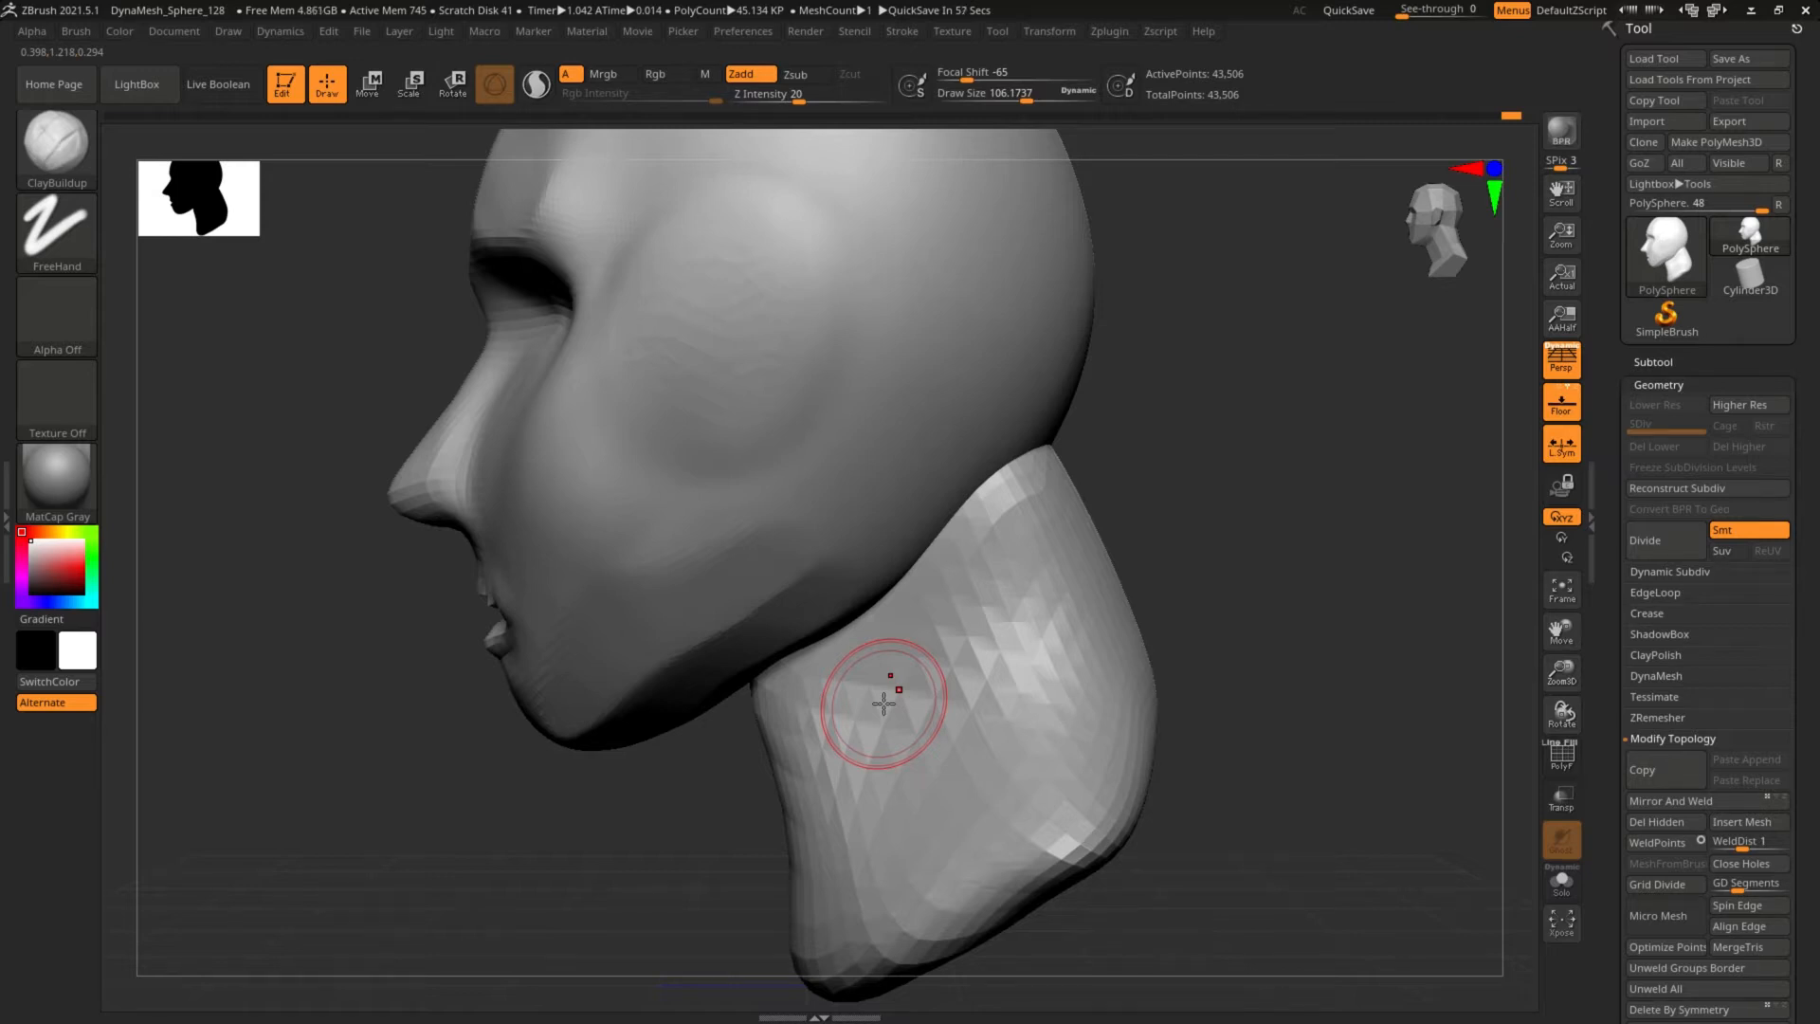
left_click_drag(1146, 463, 1068, 460)
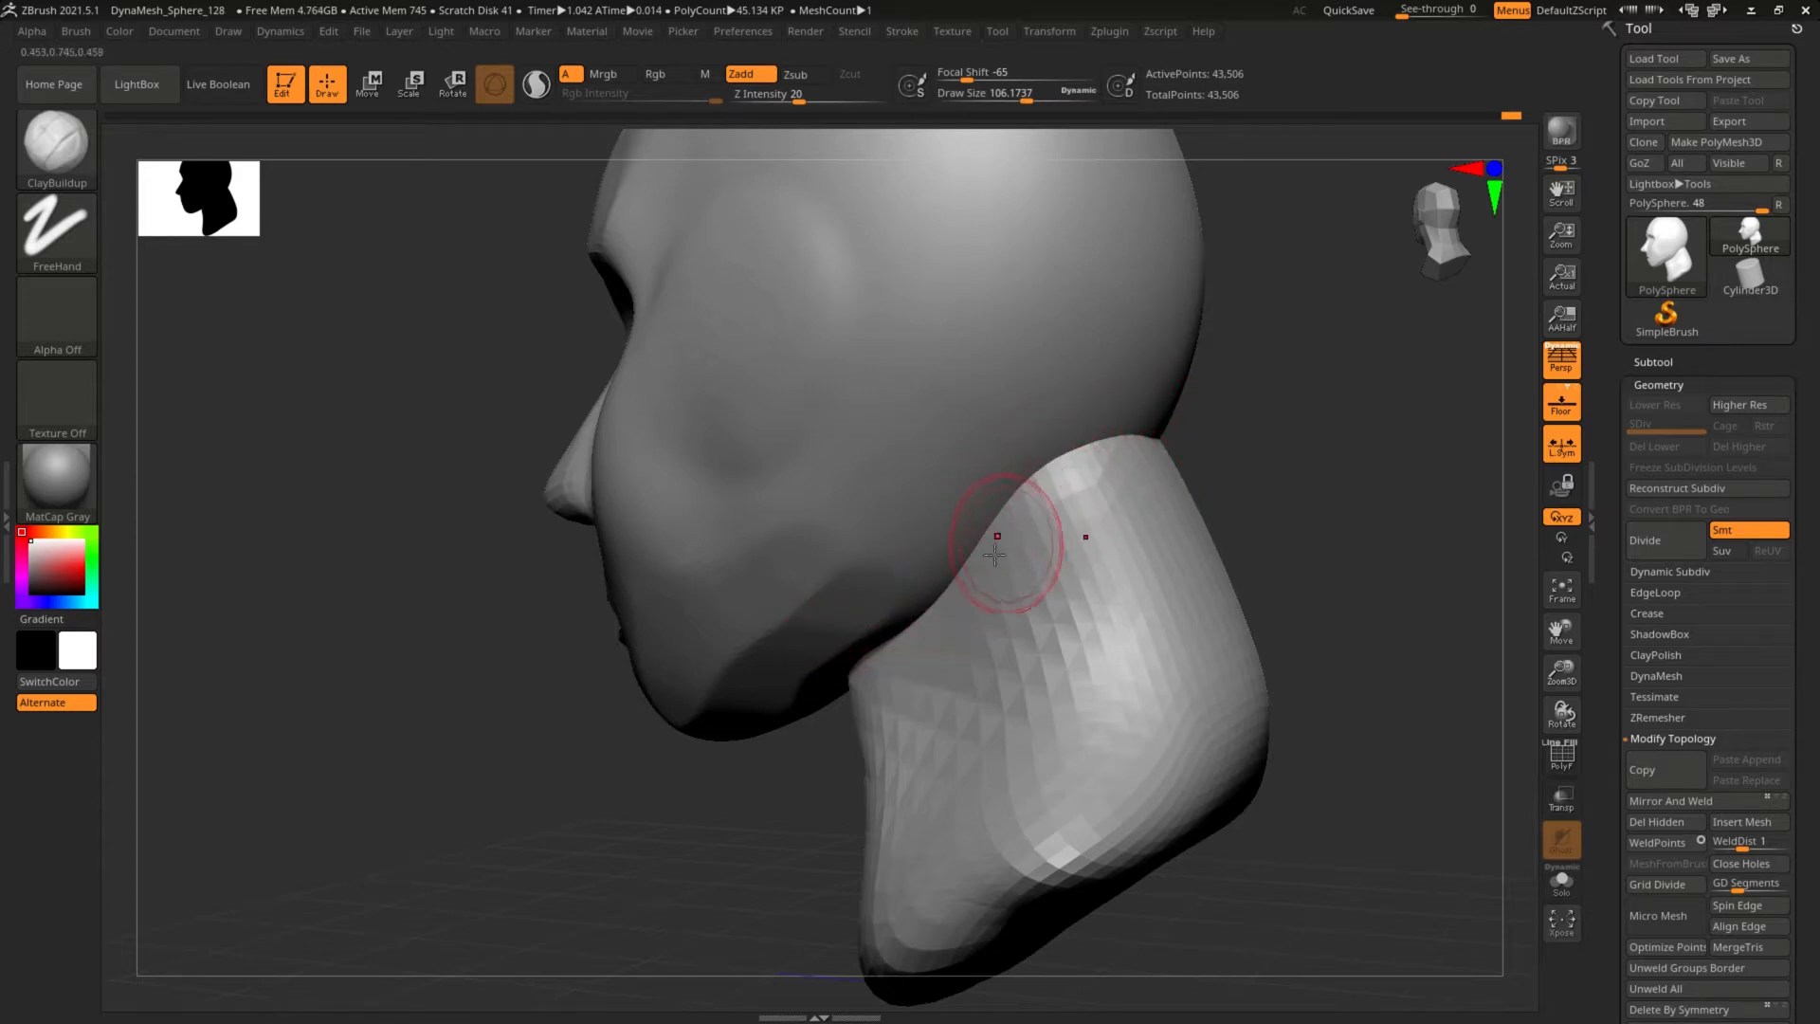
mouse_move(976, 617)
right_mouse_down()
mouse_move(743, 784)
mouse_move(801, 781)
right_mouse_up()
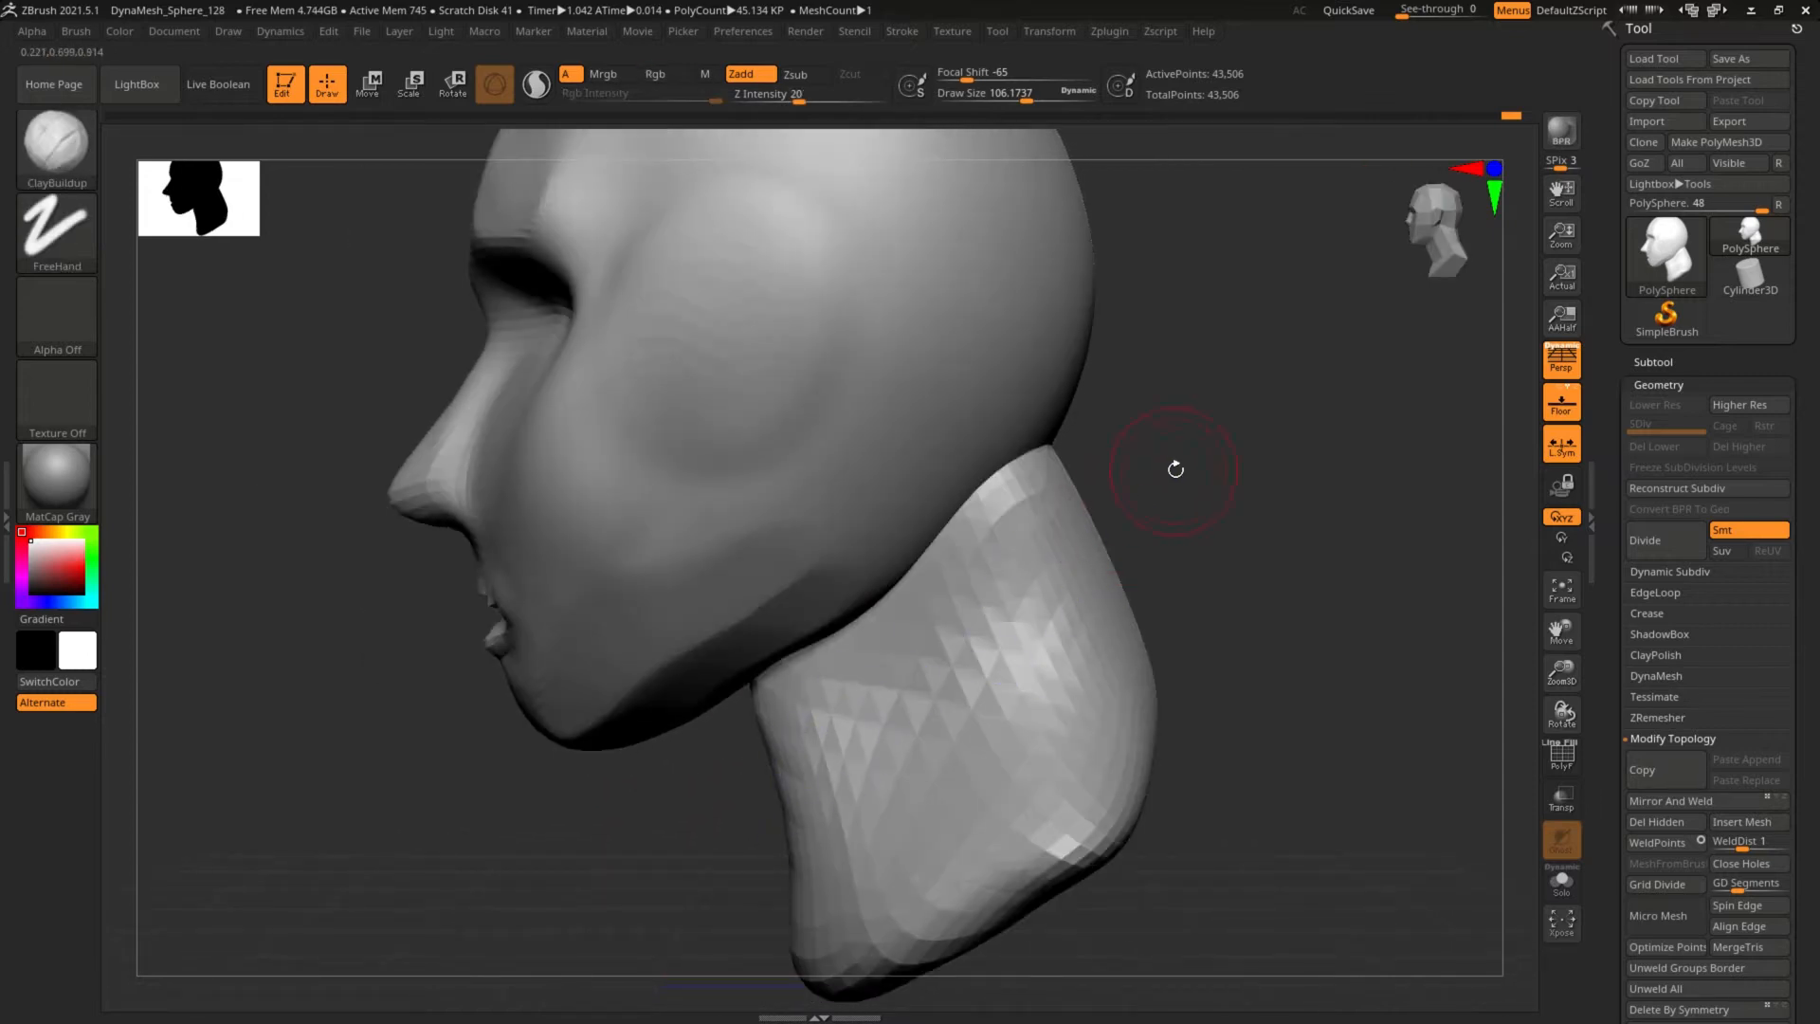
right_click_drag(1174, 467, 1042, 611, "ctrl")
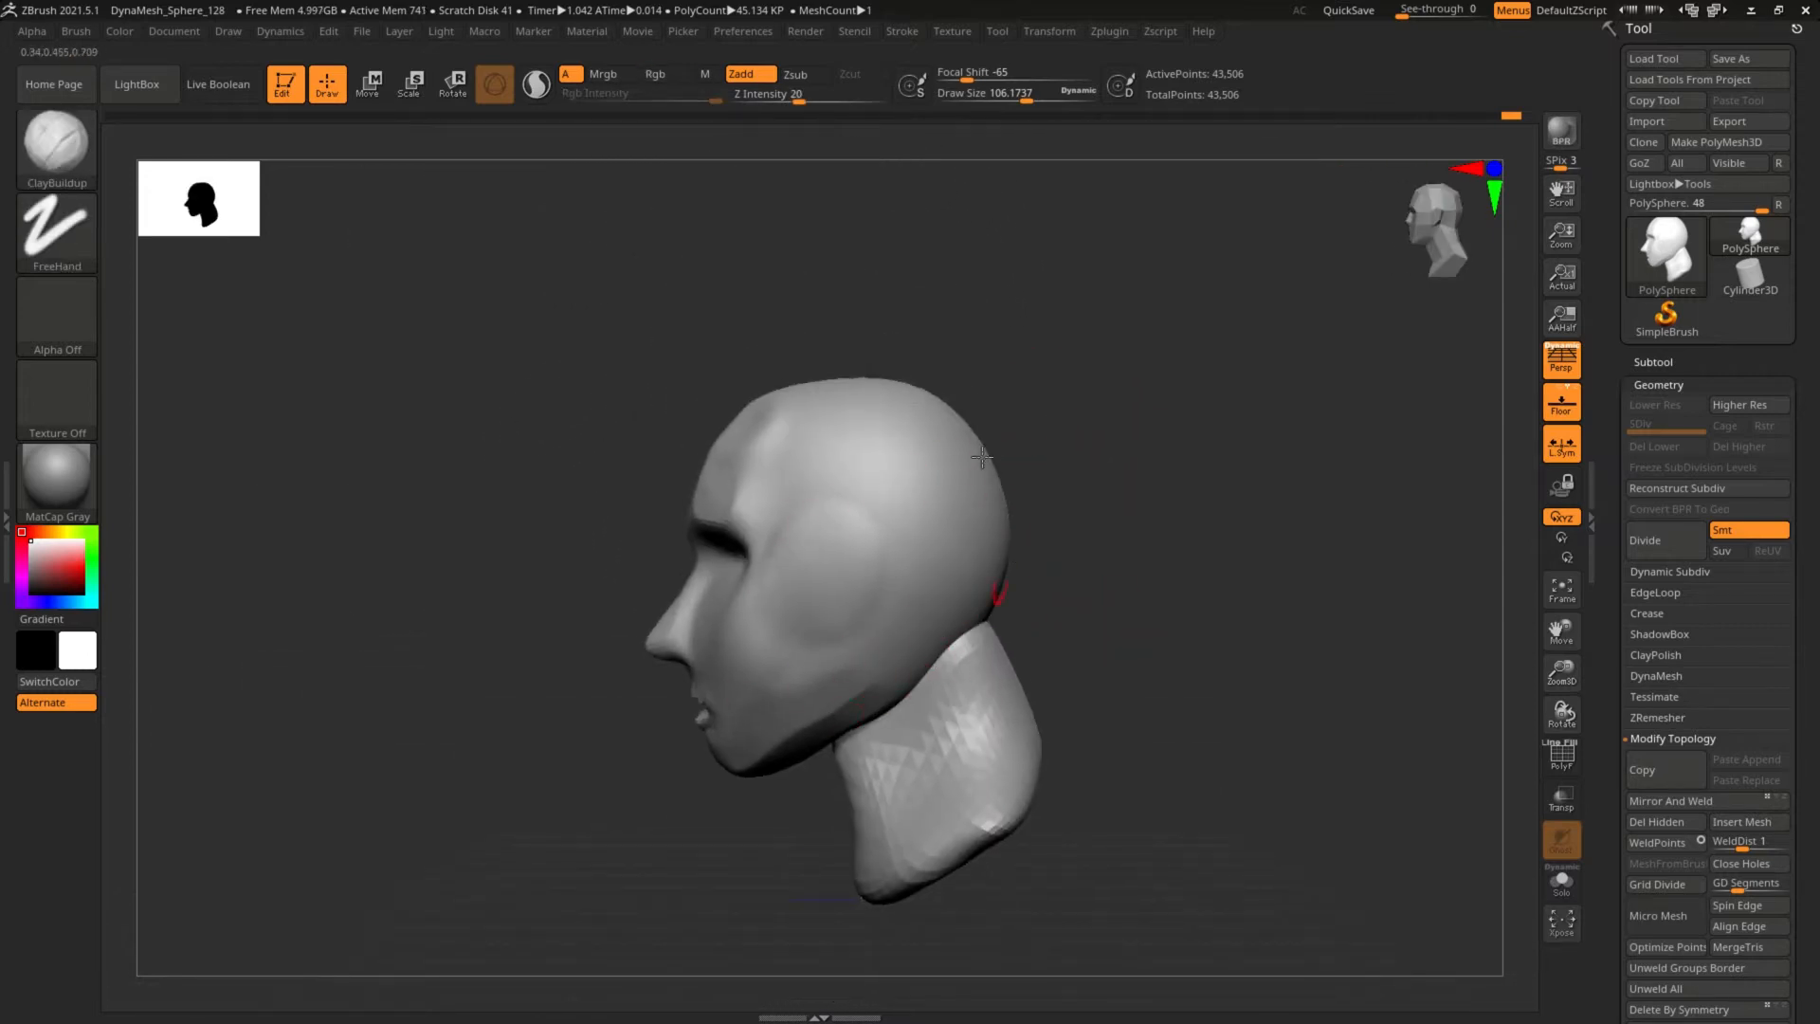
right_click_drag(702, 569, 637, 543)
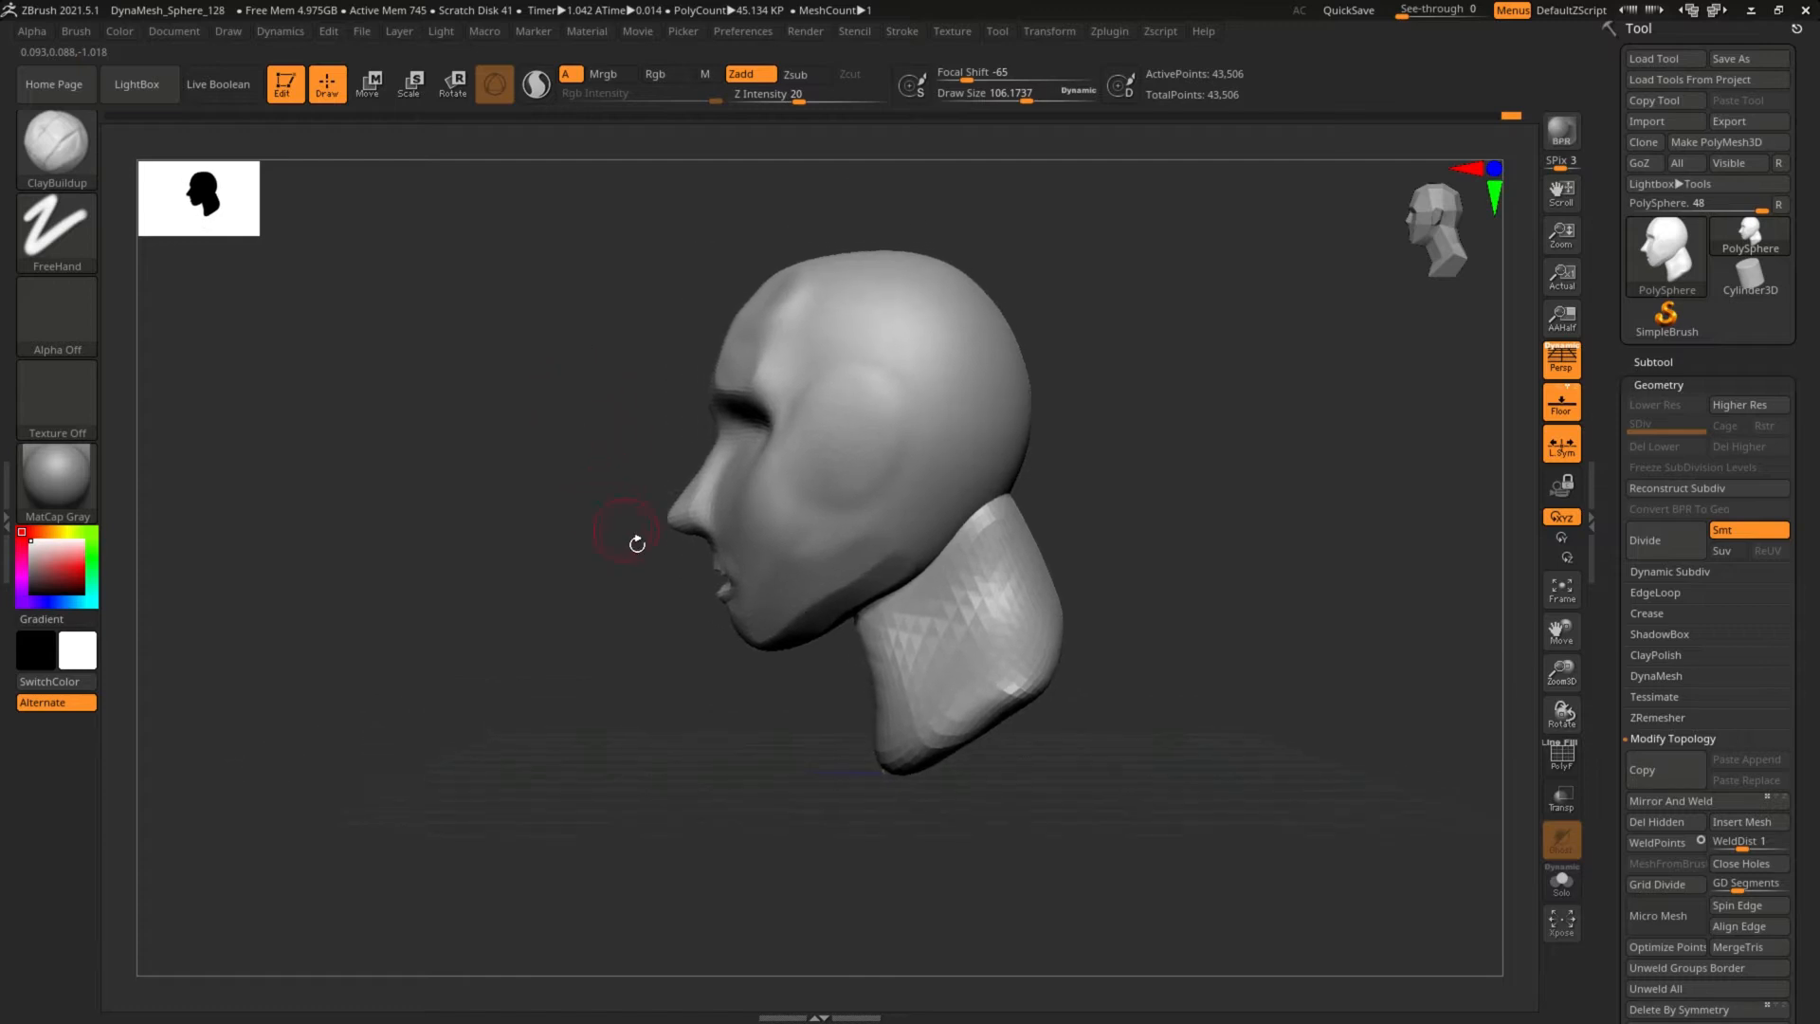
Open the DynaMesh settings and turn on the PolyFrame display to expose the head's wireframe and polygroups.
left_click(1649, 676)
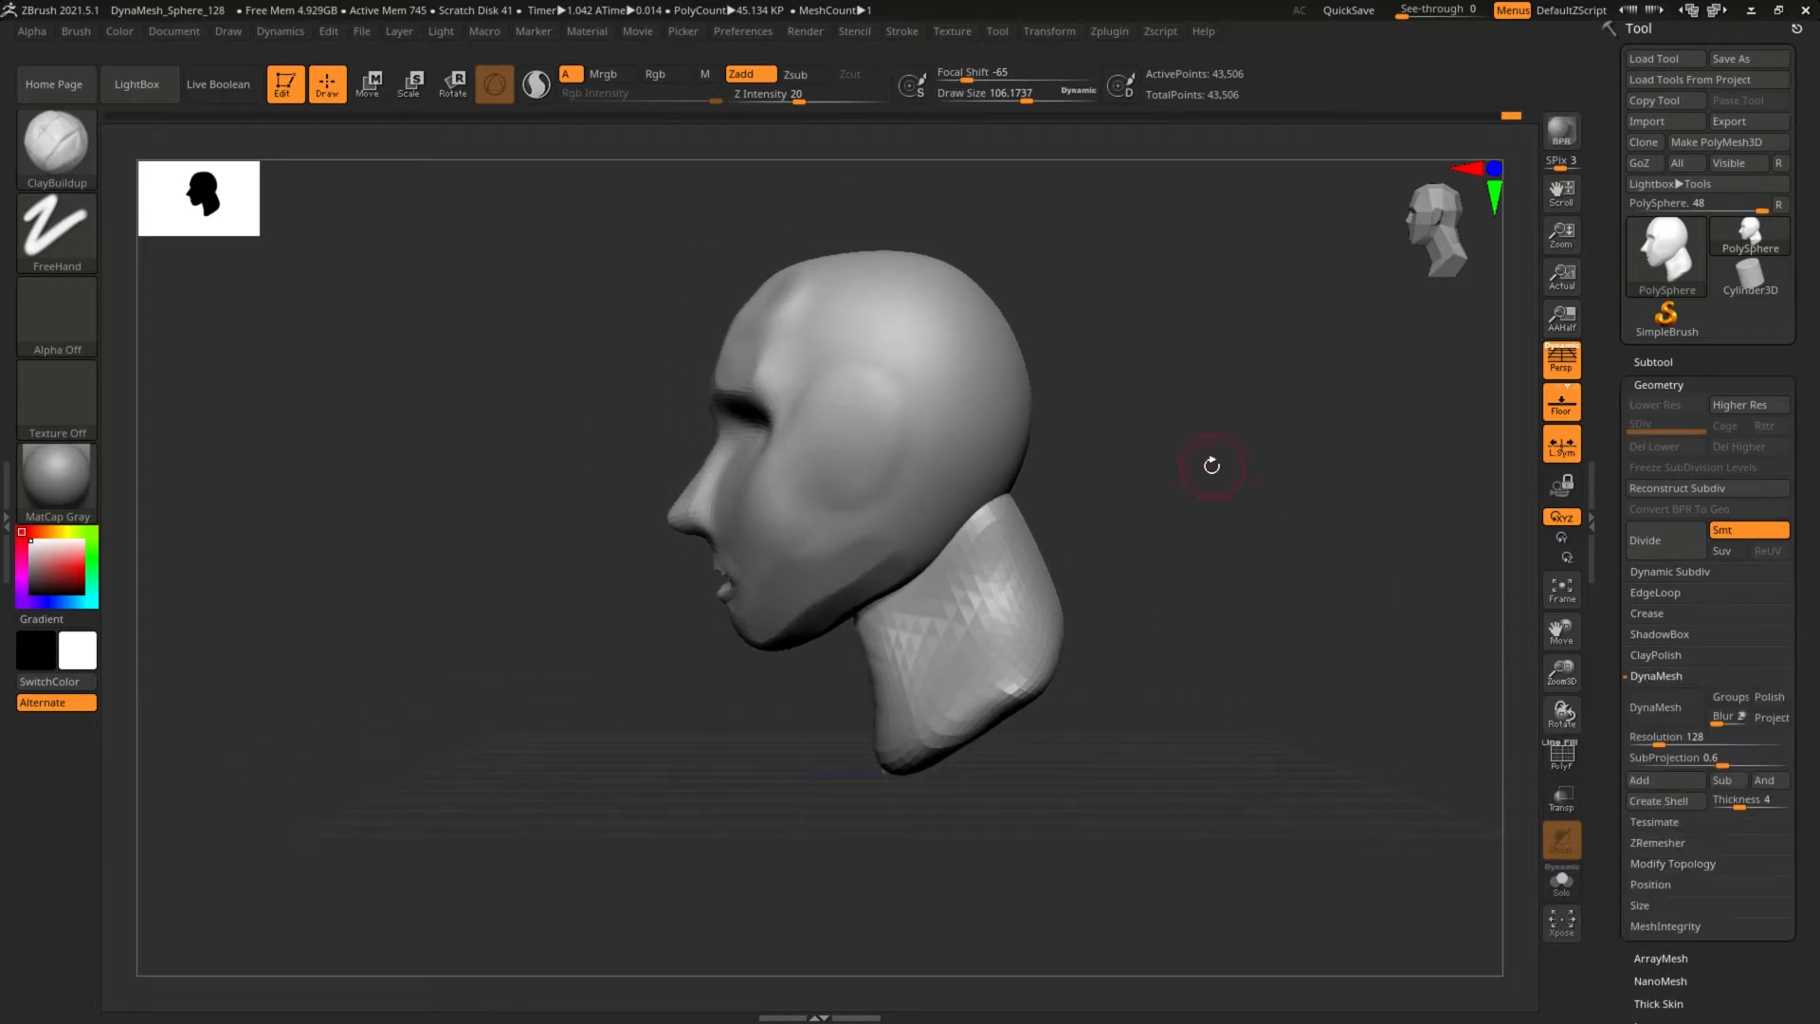
right_click_drag(1211, 465, 1312, 563, "ctrl")
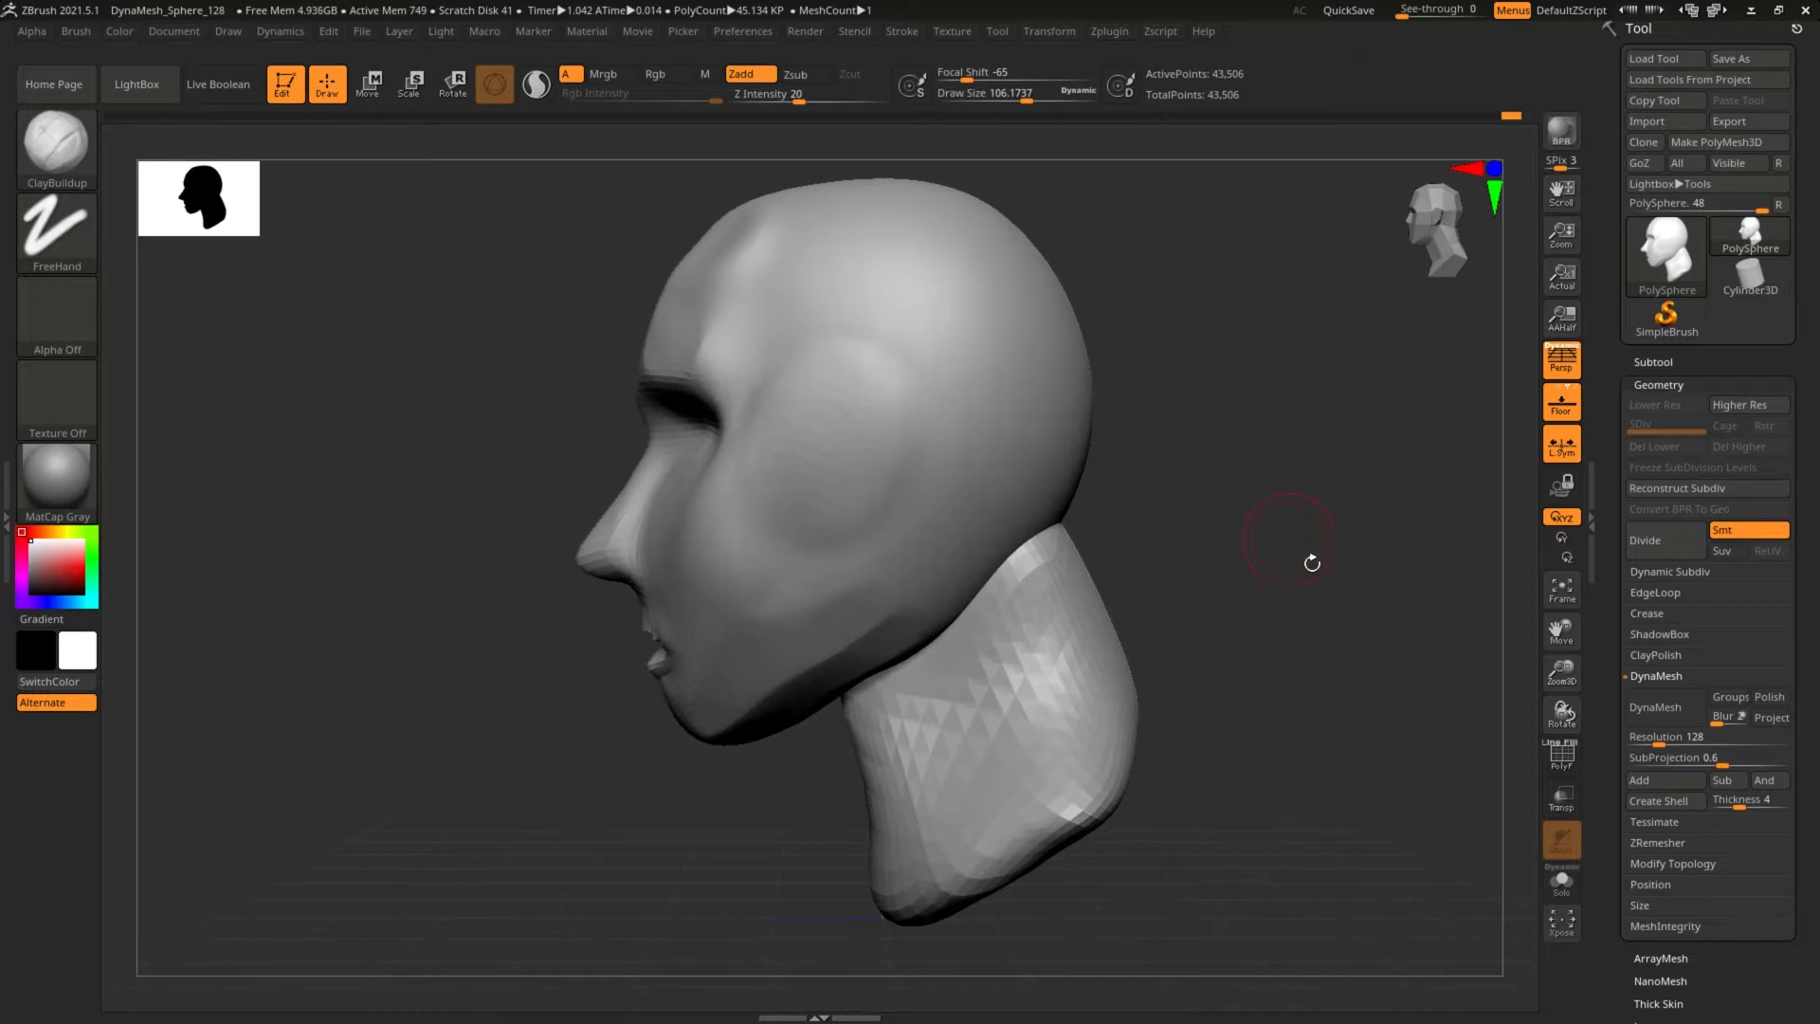
left_click(1564, 759)
right_click_drag(1198, 516, 1028, 360, "alt")
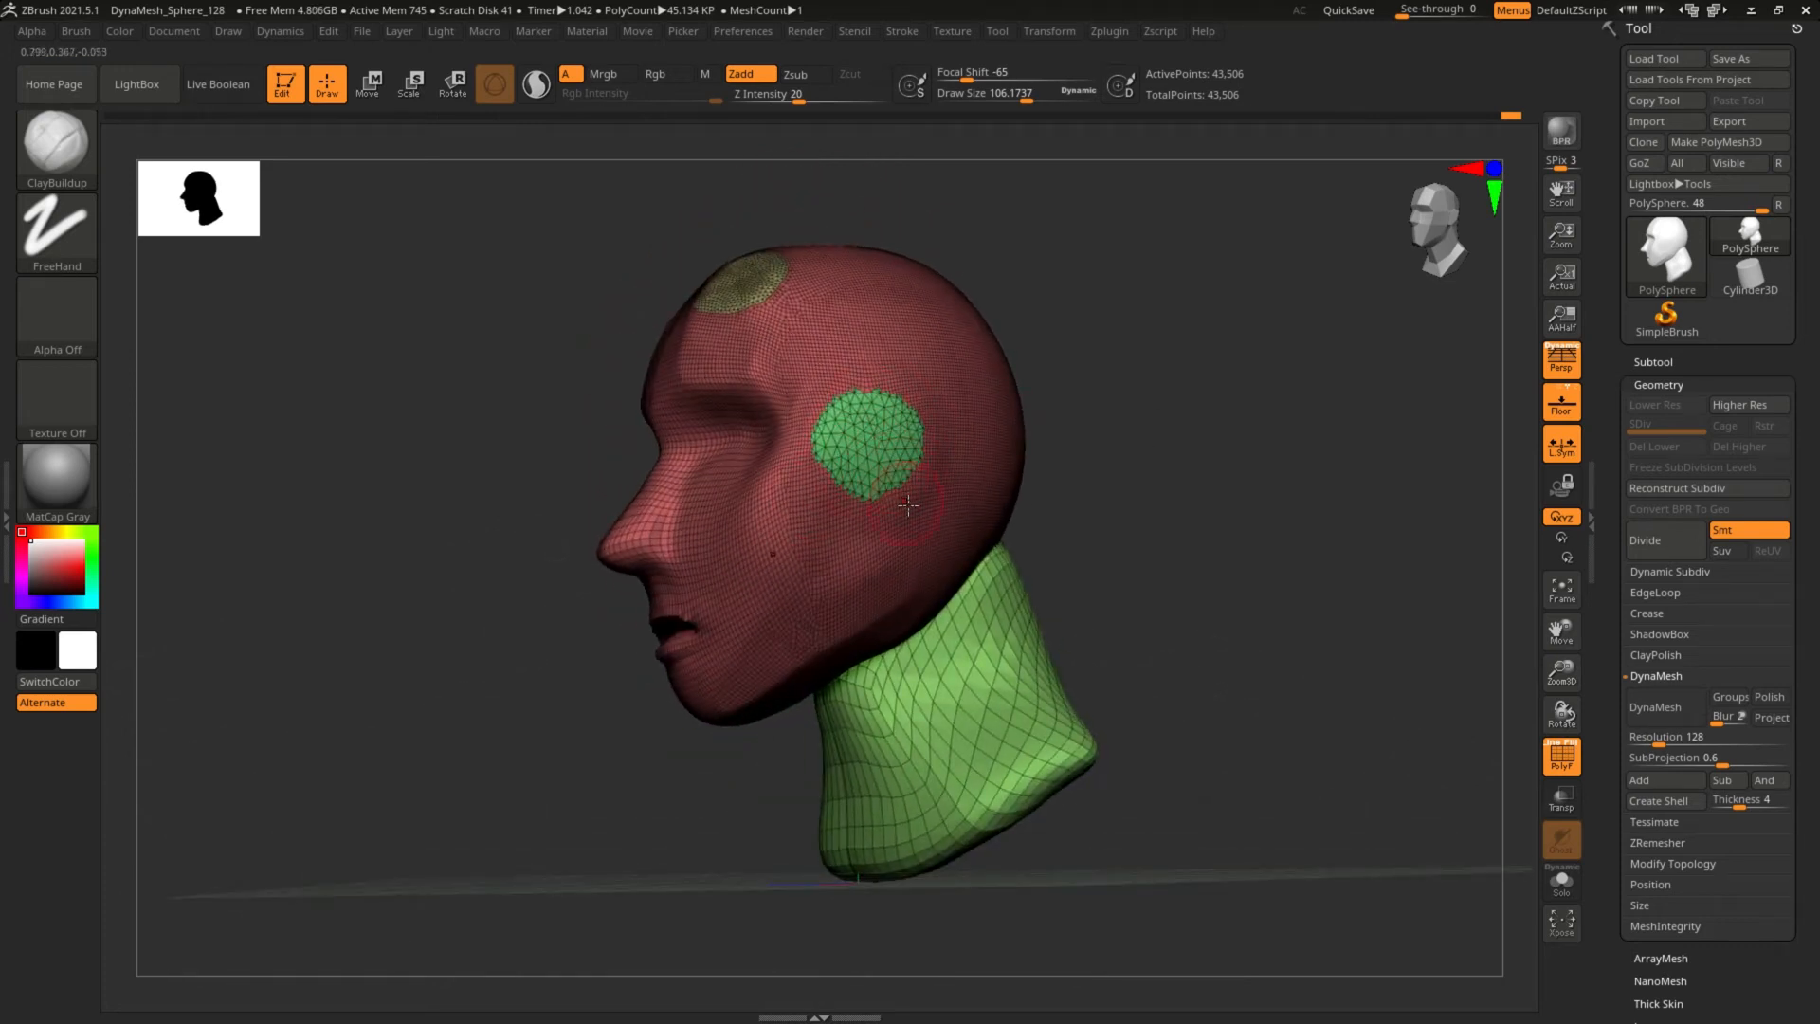
Isolate the round side polygroup and the main head polygroup in turn, restoring the full mesh after each.
key("ctrl+shift")
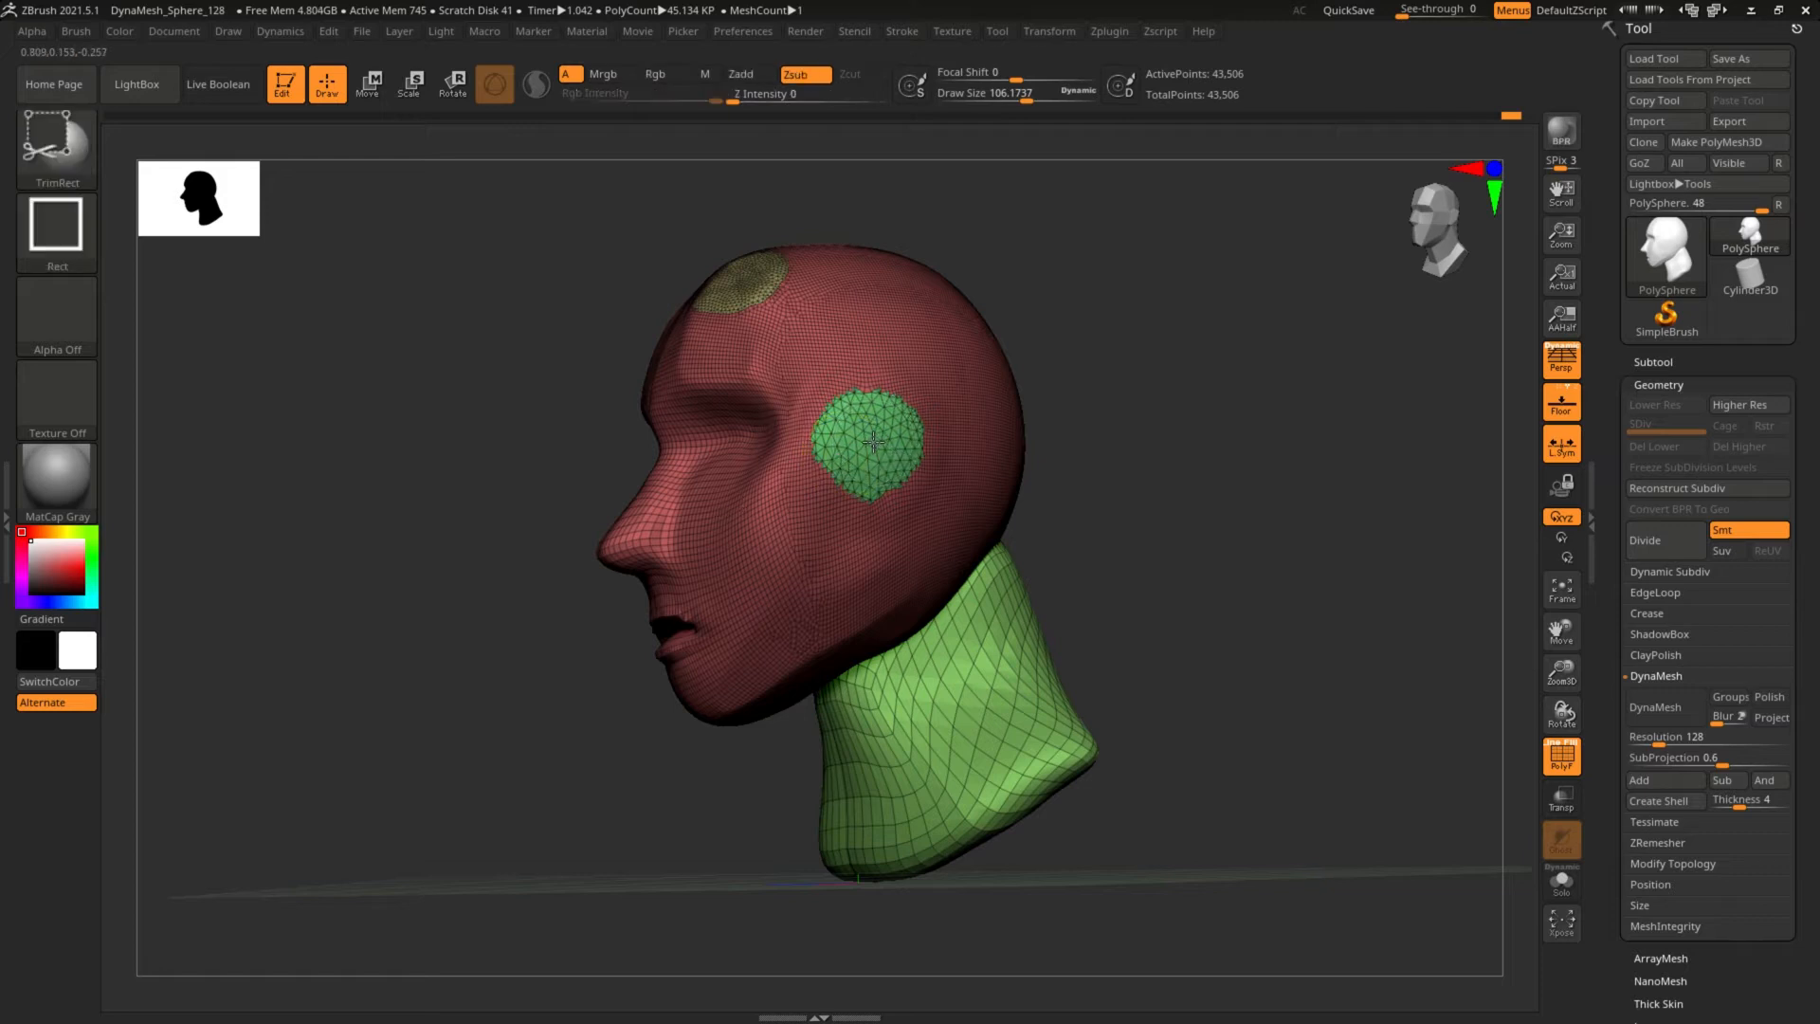
left_click(873, 442, "ctrl+shift")
left_click(1069, 540, "ctrl+shift")
left_click(1011, 494, "ctrl+shift")
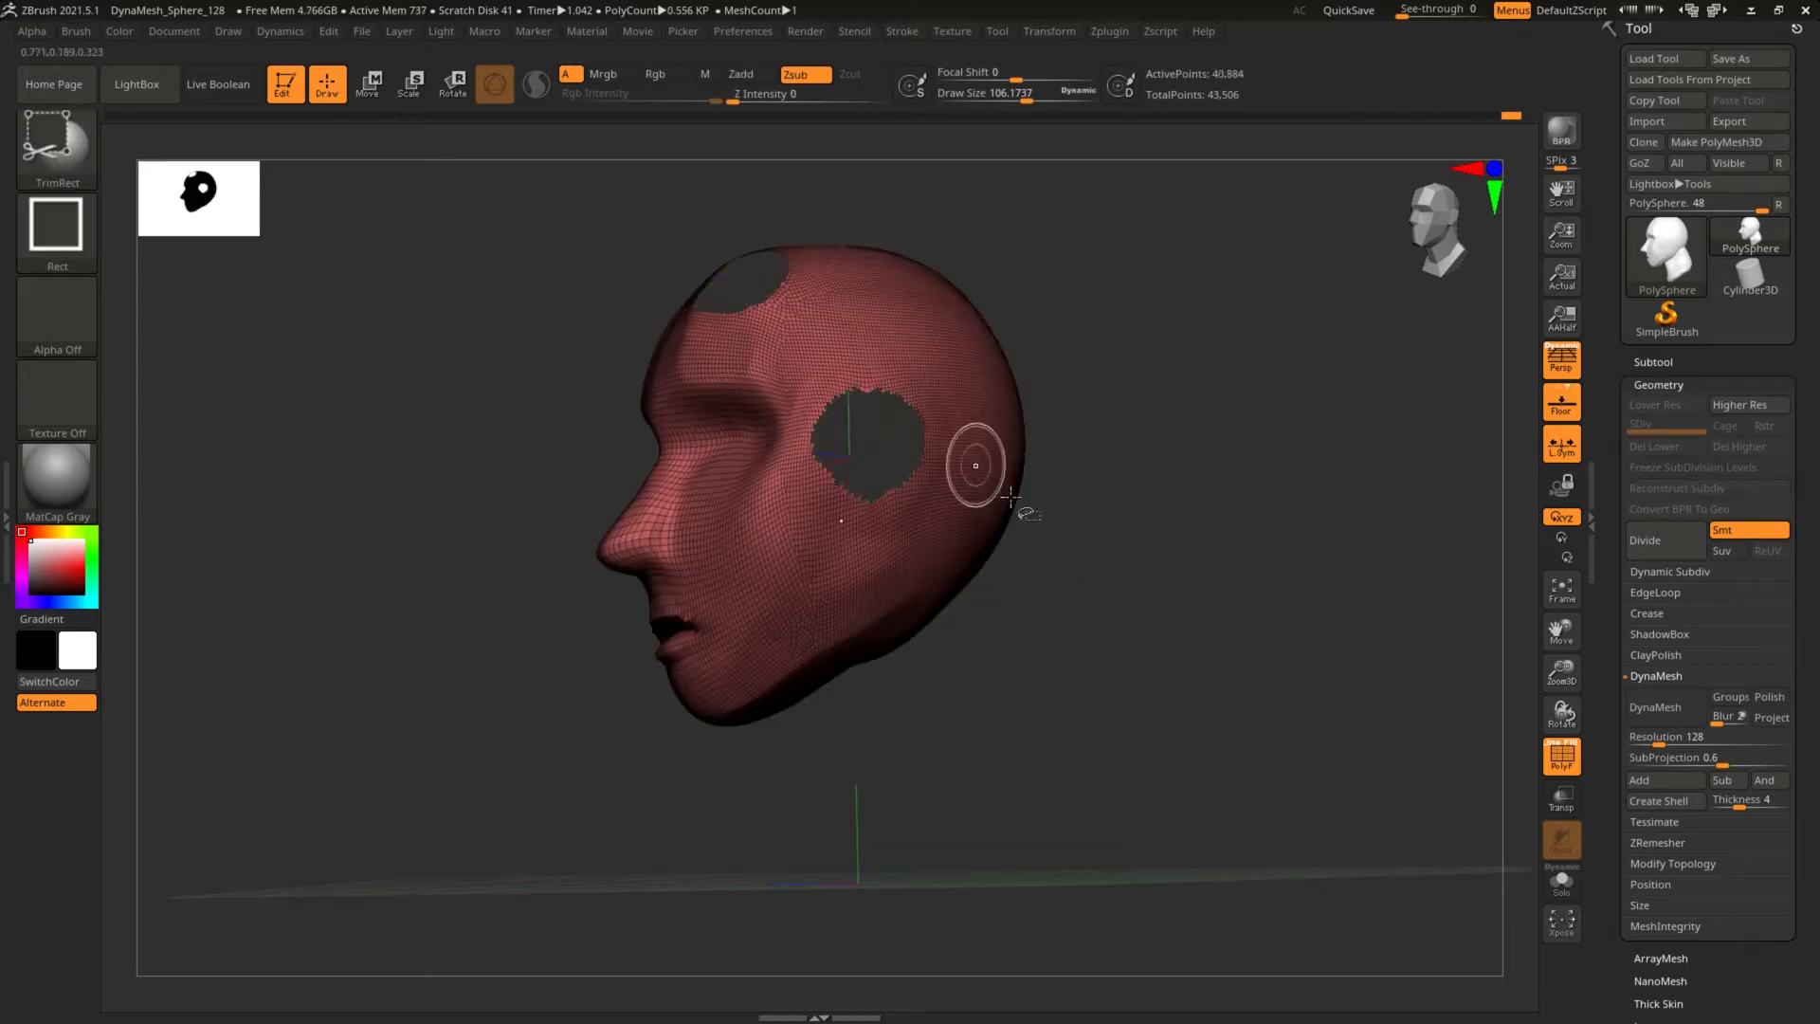
left_click(1114, 522, "ctrl+shift")
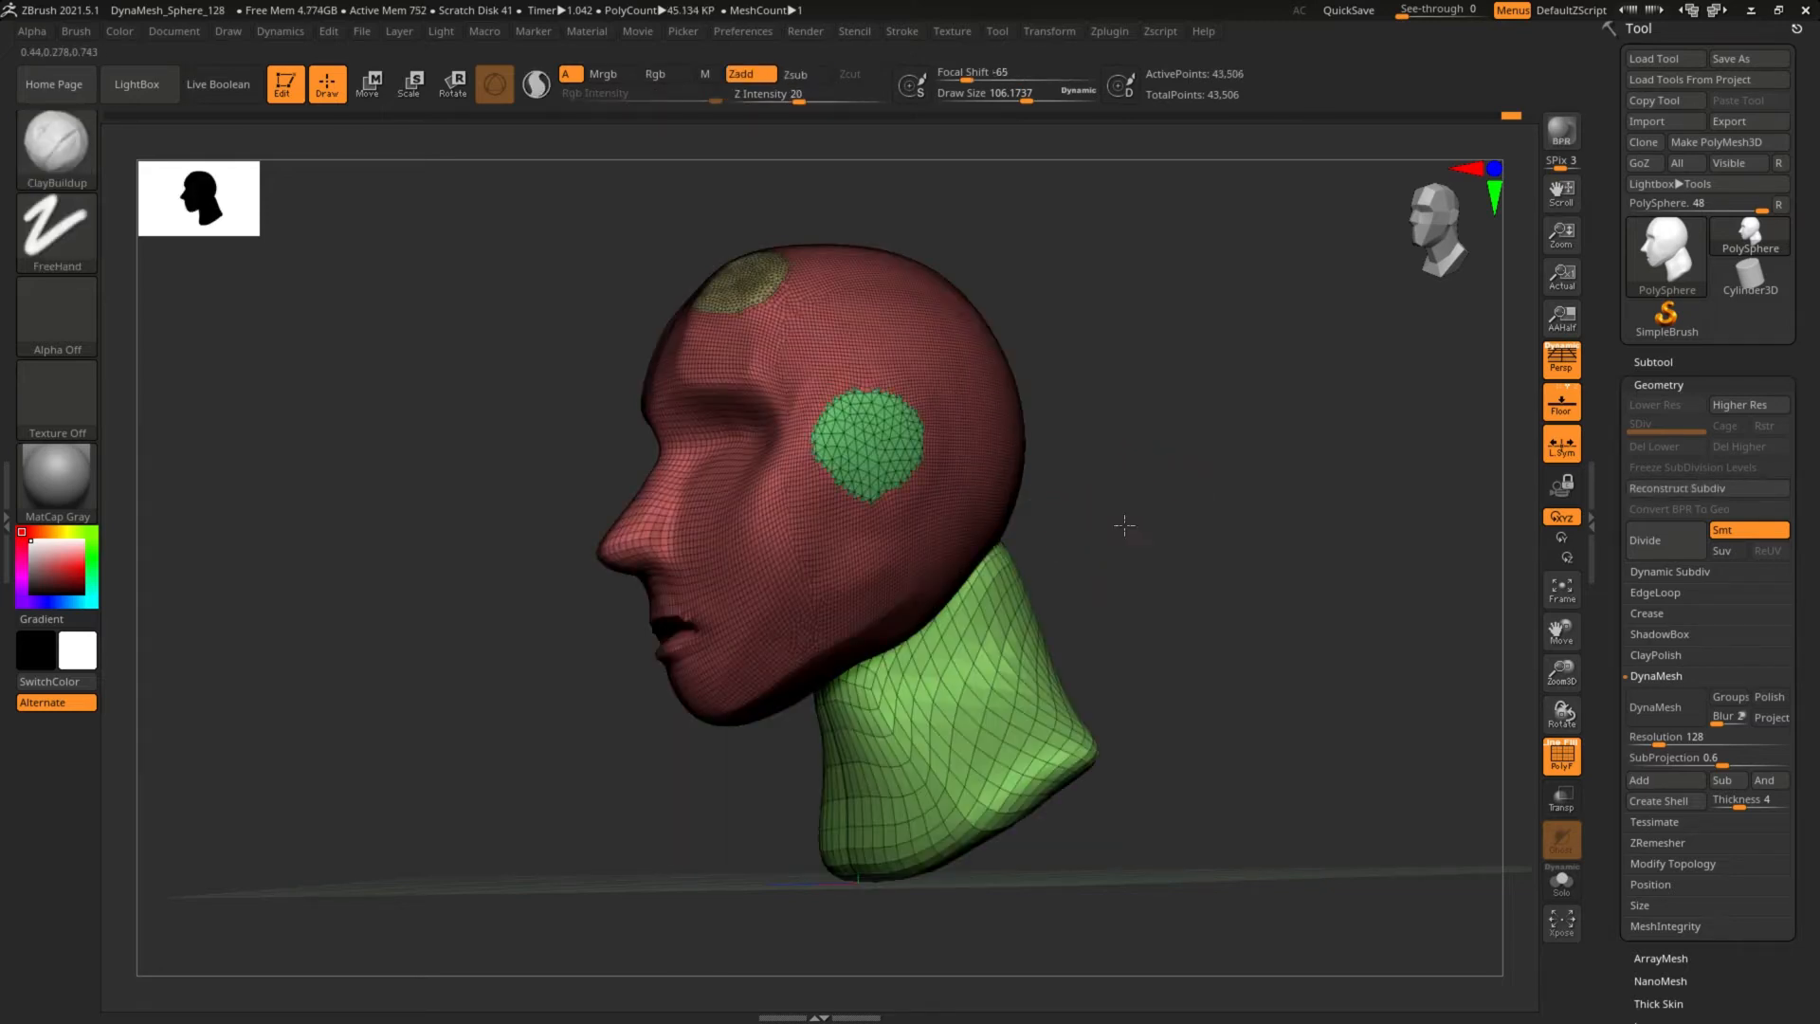
Remesh the head and neck with DynaMesh at resolution 64 and turn off the PolyFrame display.
left_click_drag(1124, 525, 1101, 559)
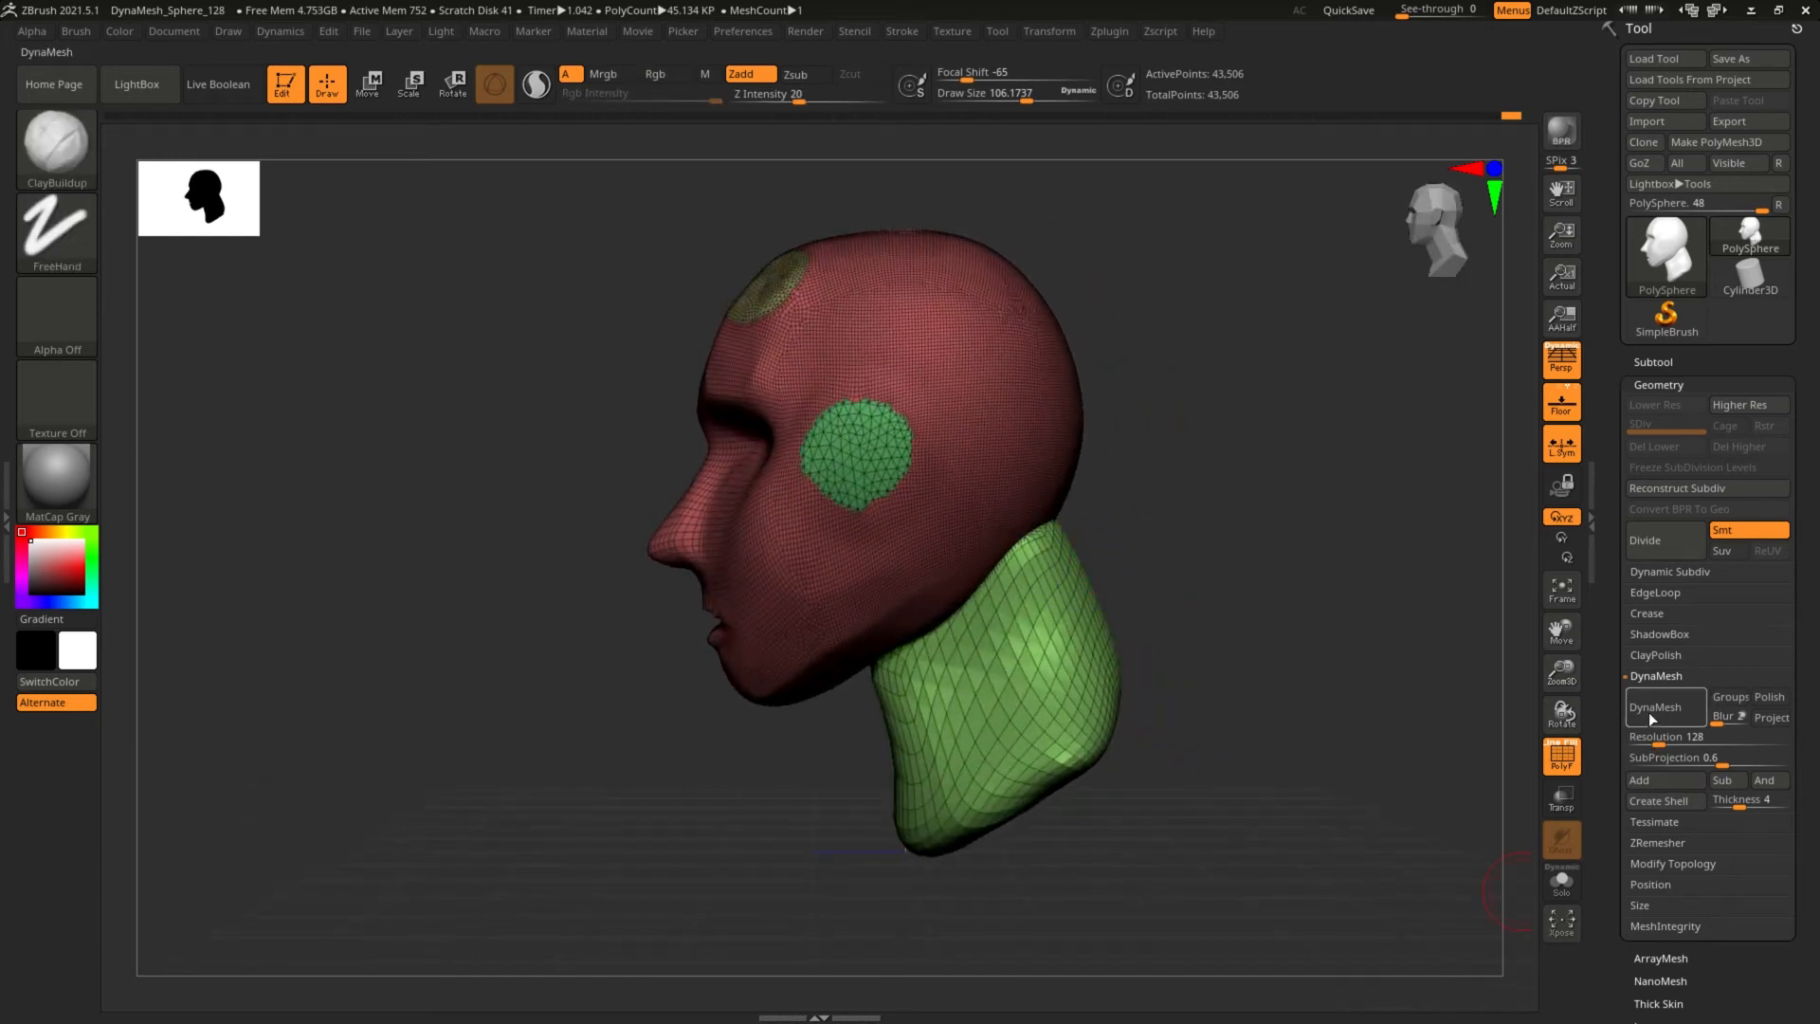
left_click(1651, 739)
type("64")
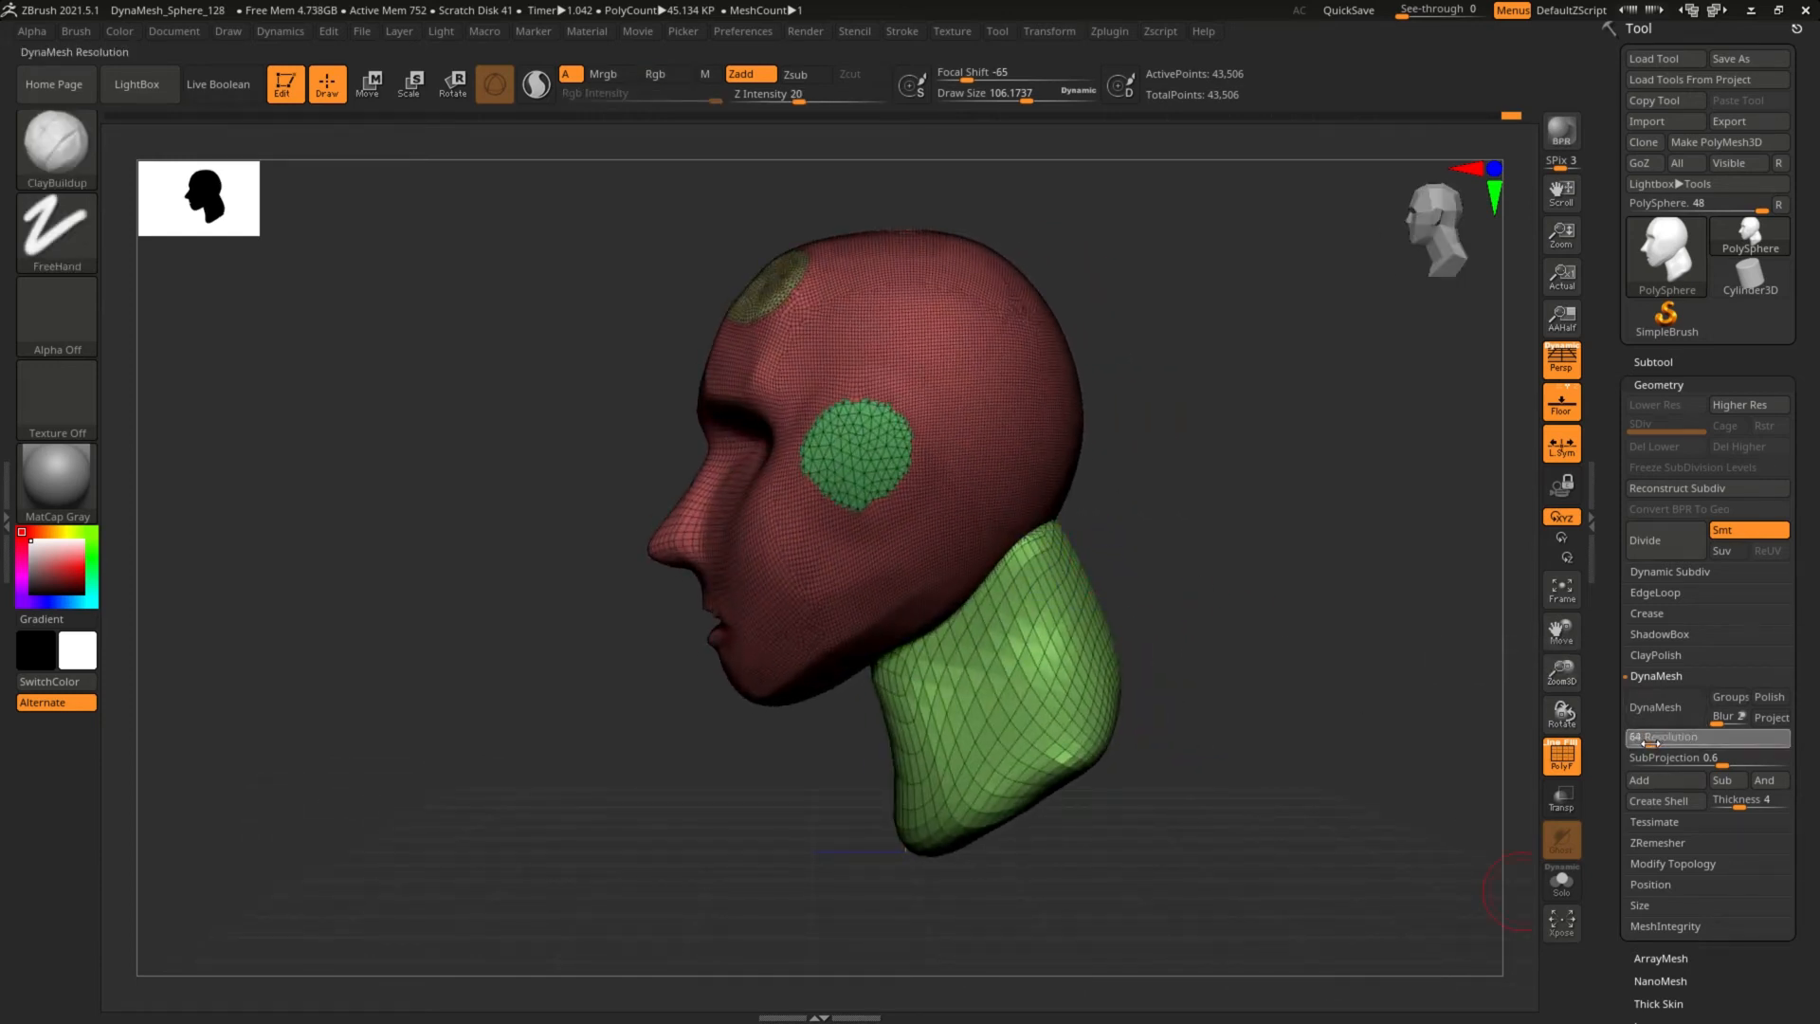
key("Return")
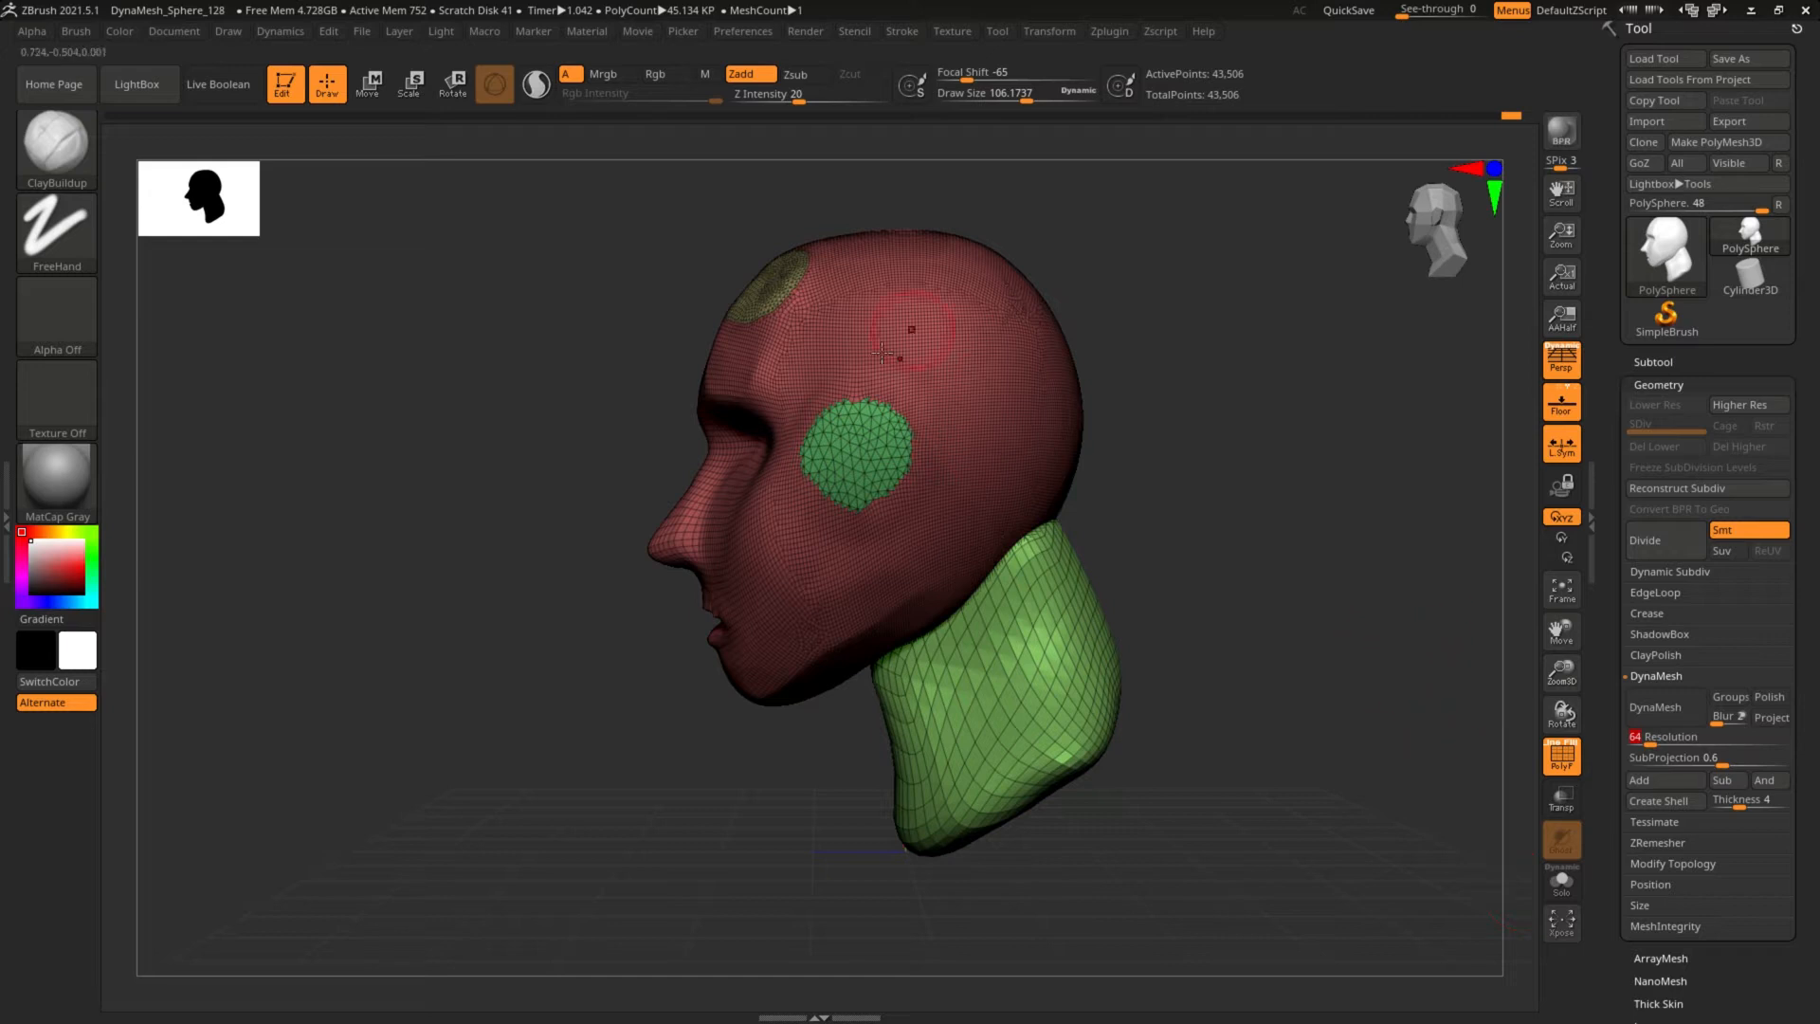
left_click_drag(604, 683, 616, 801, "alt")
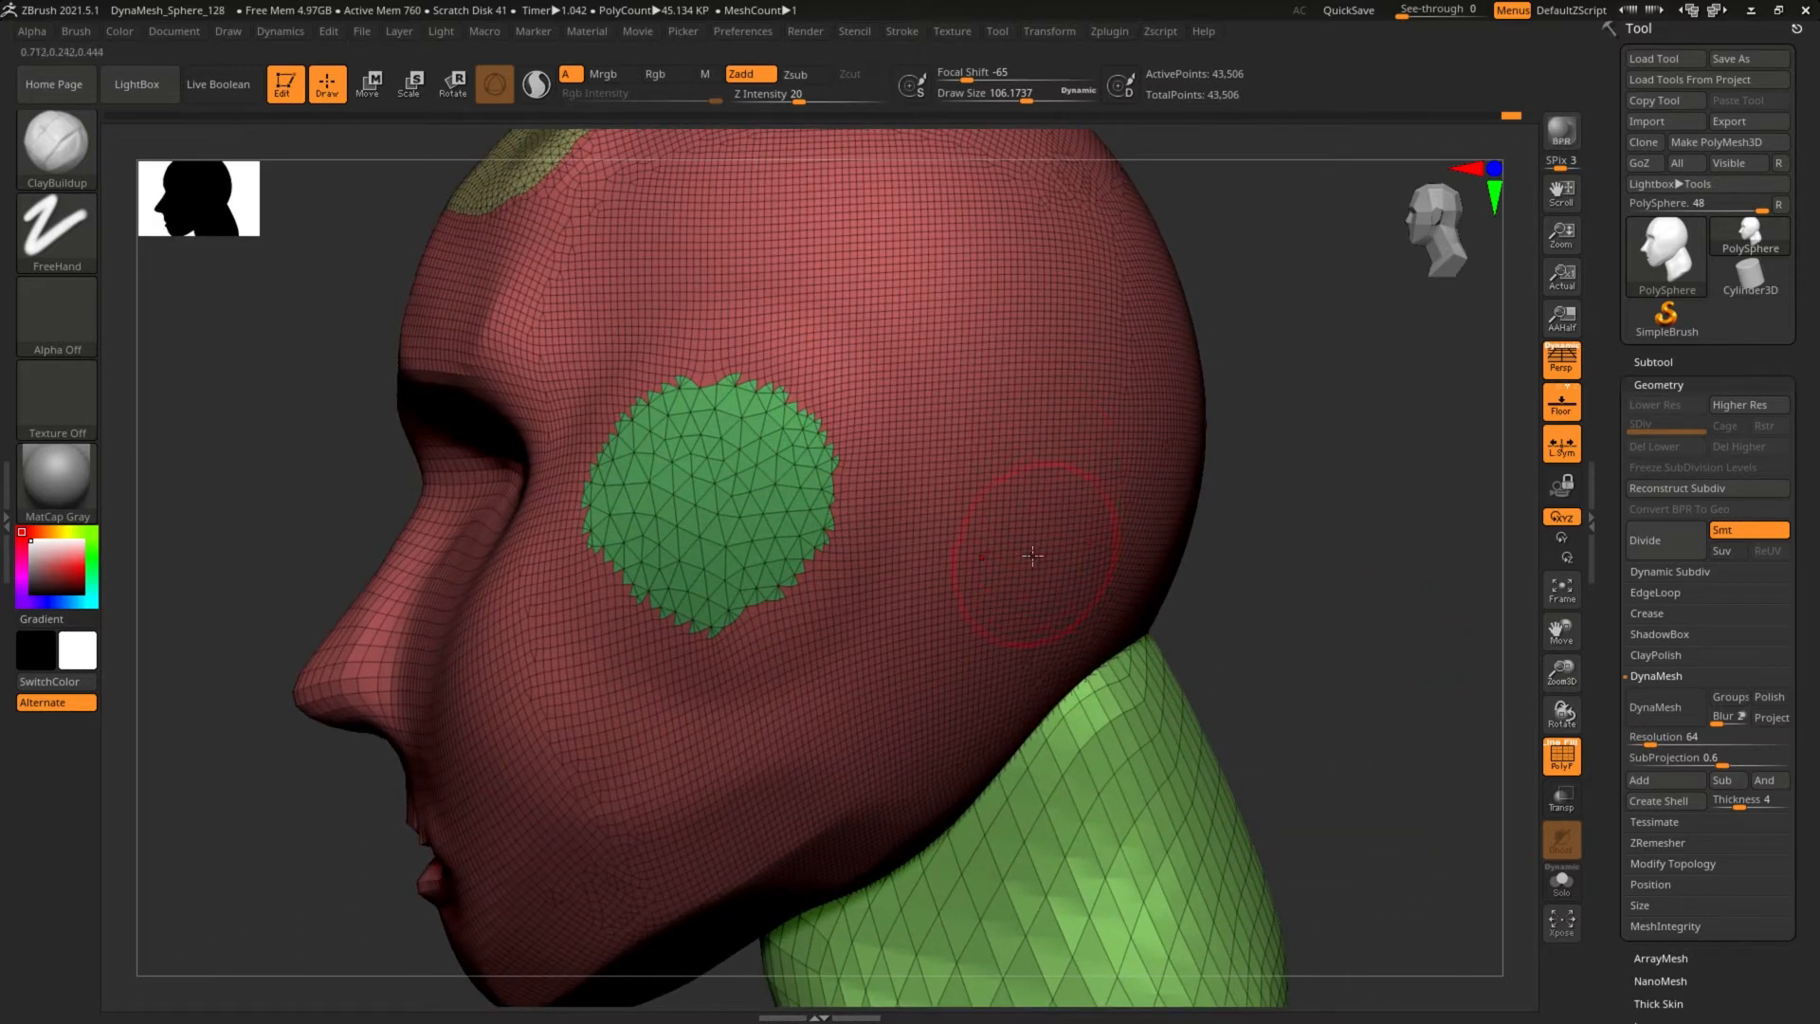
left_click(1653, 709)
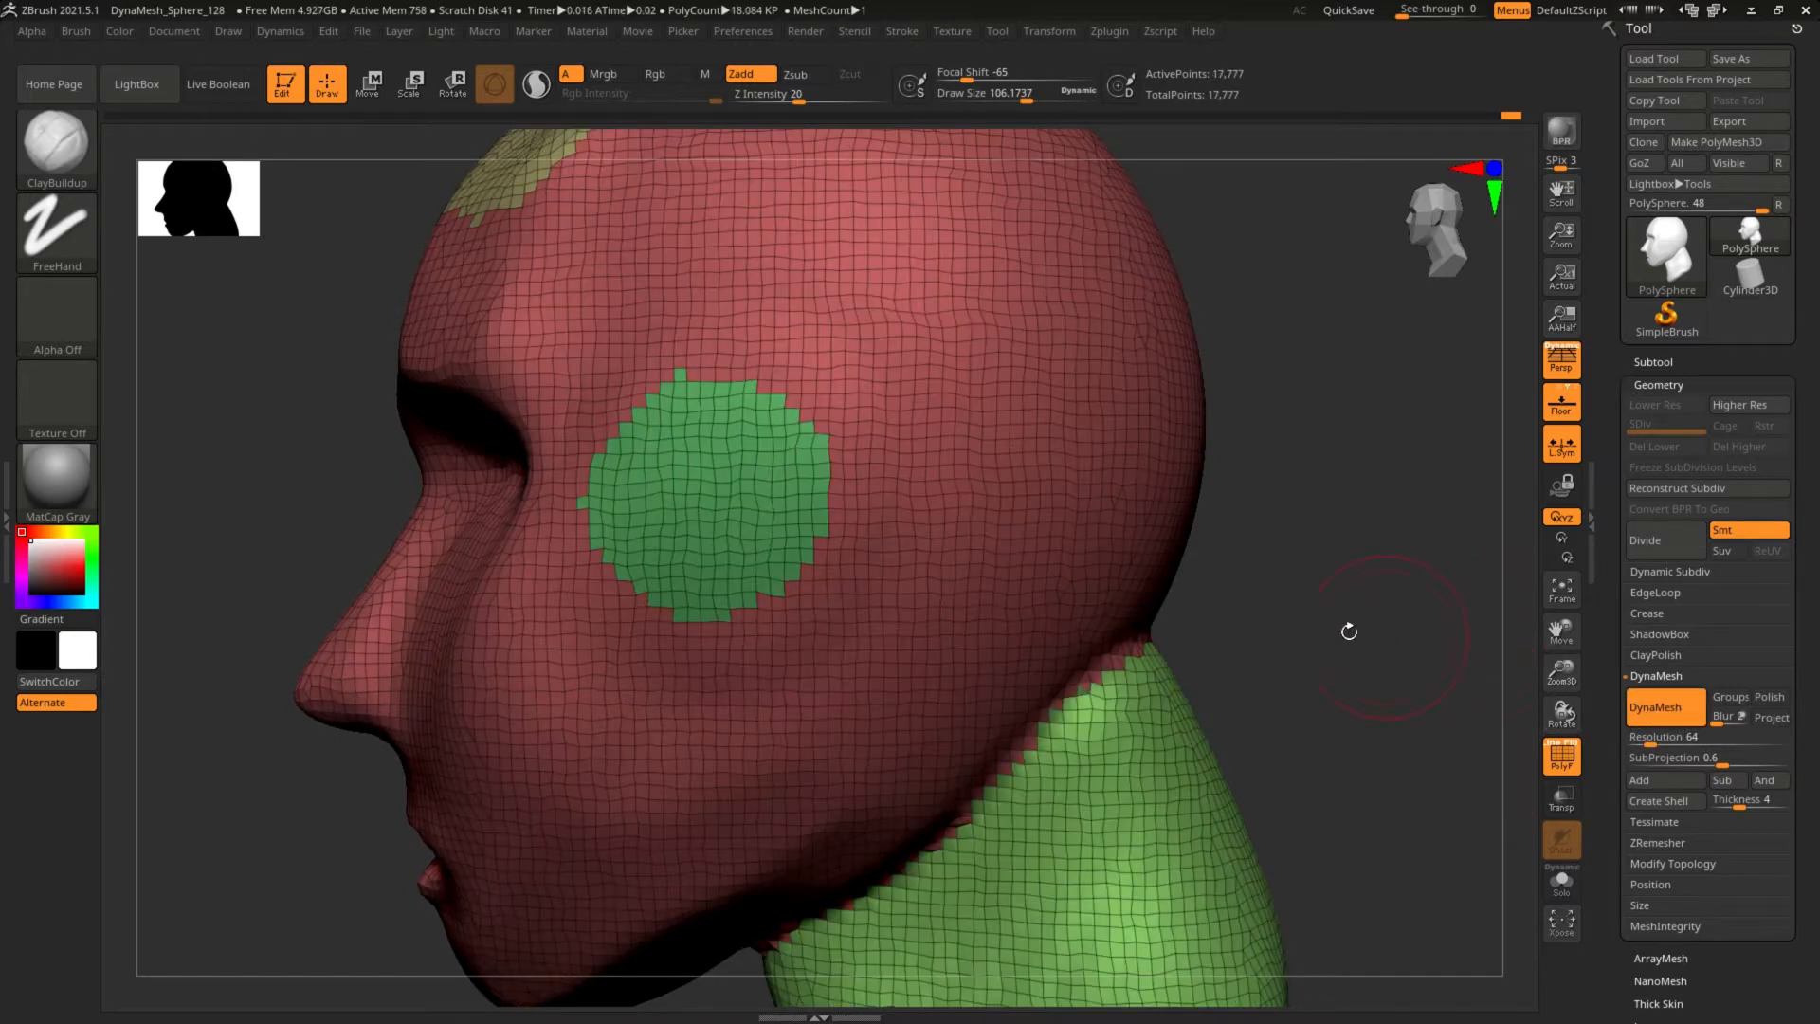
left_click_drag(1305, 581, 1384, 675, "alt")
left_click(1562, 760)
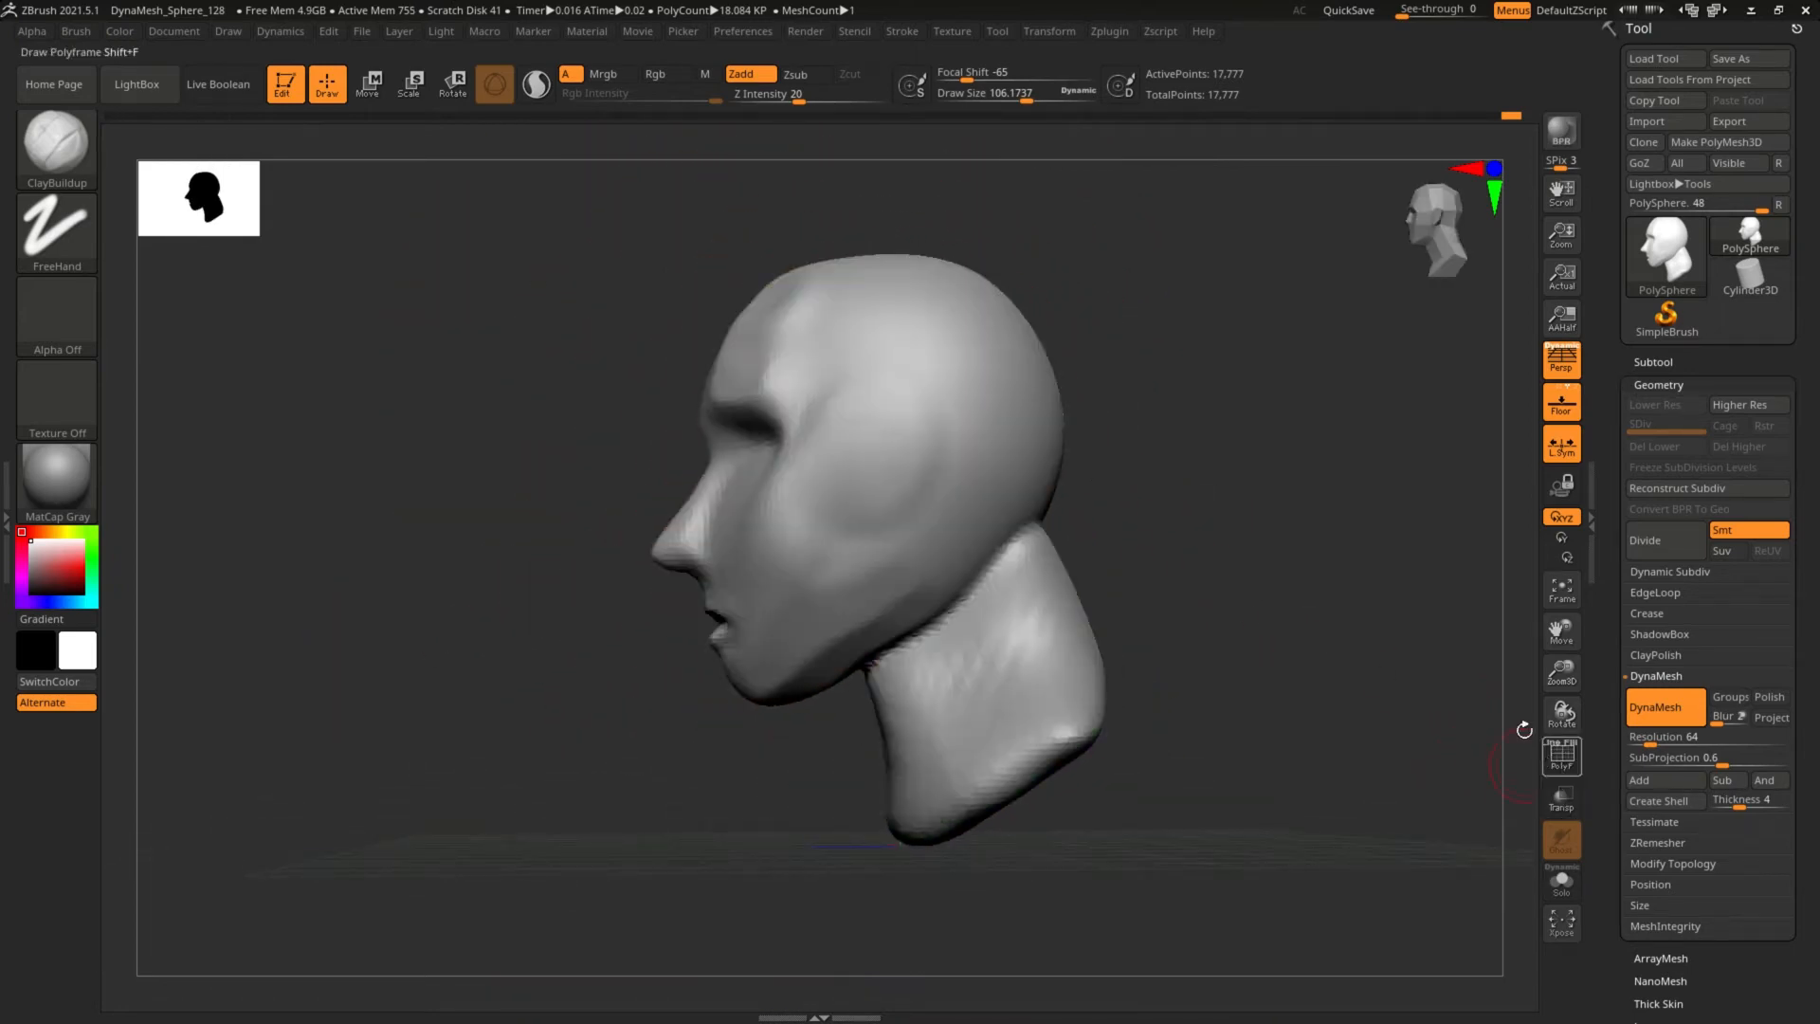
Fill the seam between the head and neck with ClayBuildup strokes and smooth the transition under the jaw.
mouse_move(1187, 557)
left_mouse_down("alt")
mouse_move(1148, 521)
mouse_move(1215, 520)
mouse_move(1194, 534)
left_mouse_up("alt")
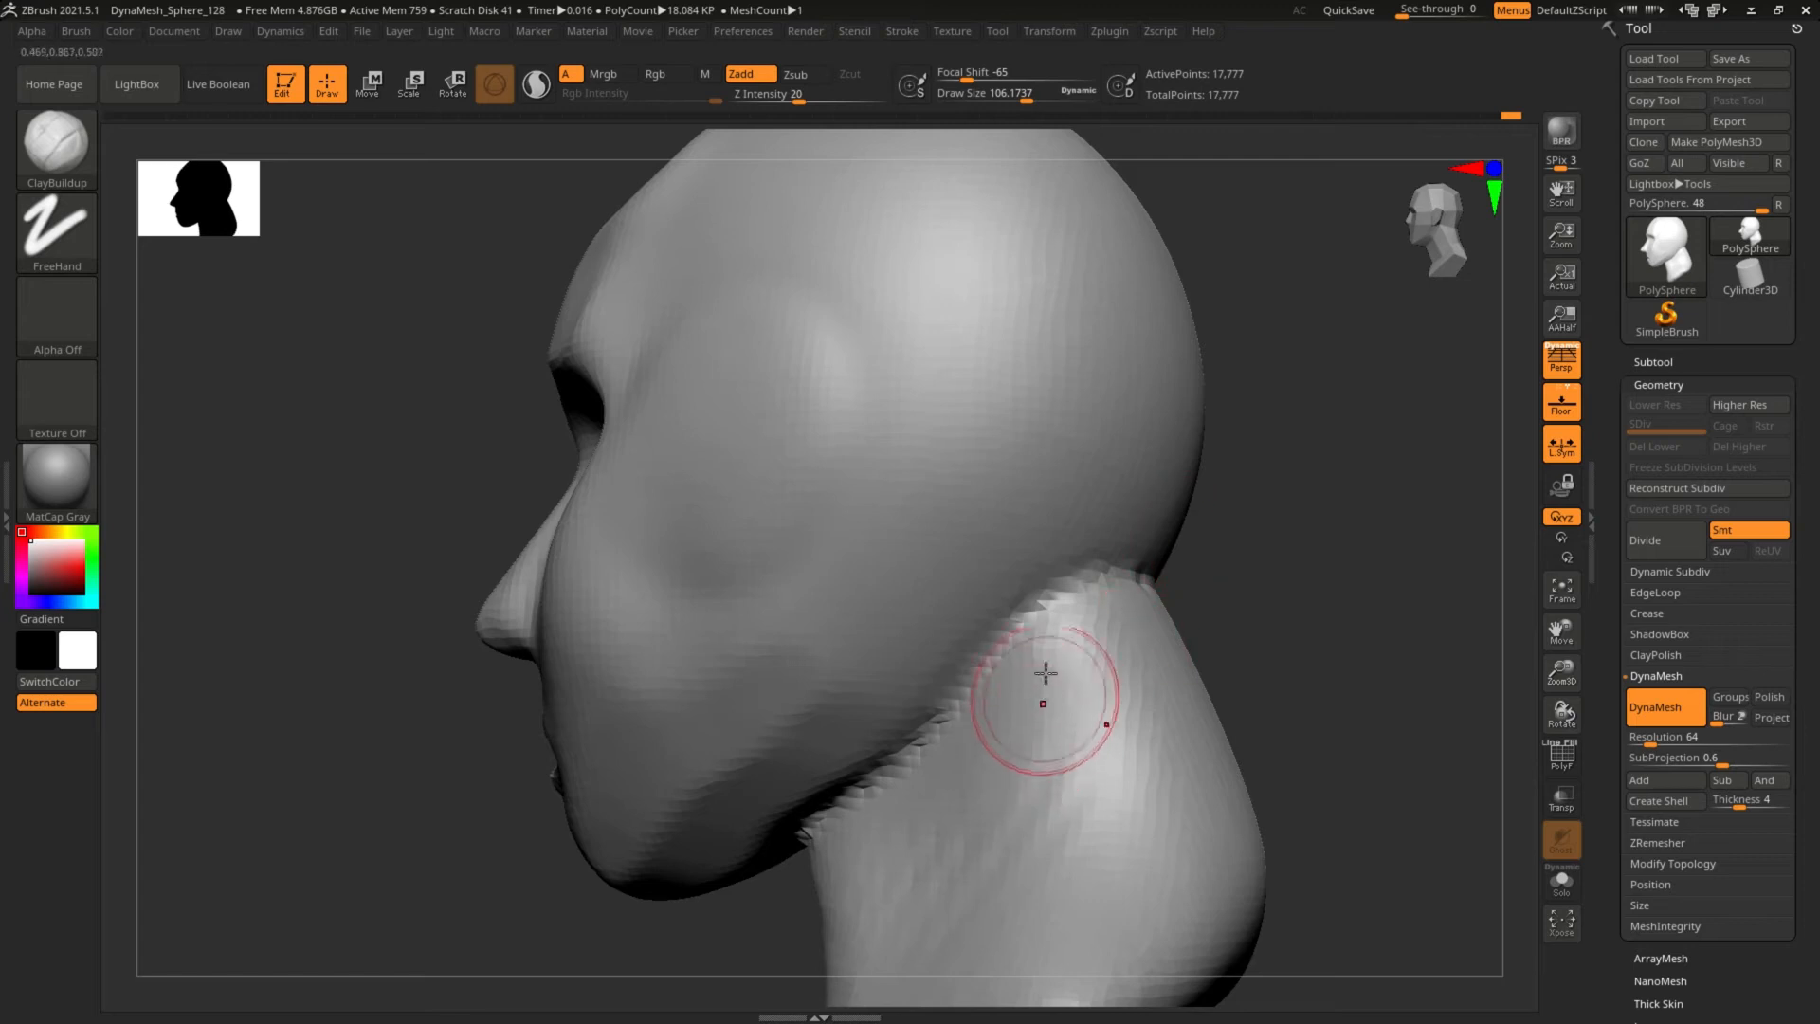
mouse_move(924, 699)
left_mouse_down()
mouse_move(1066, 590)
mouse_move(786, 835)
left_mouse_up()
key("shift")
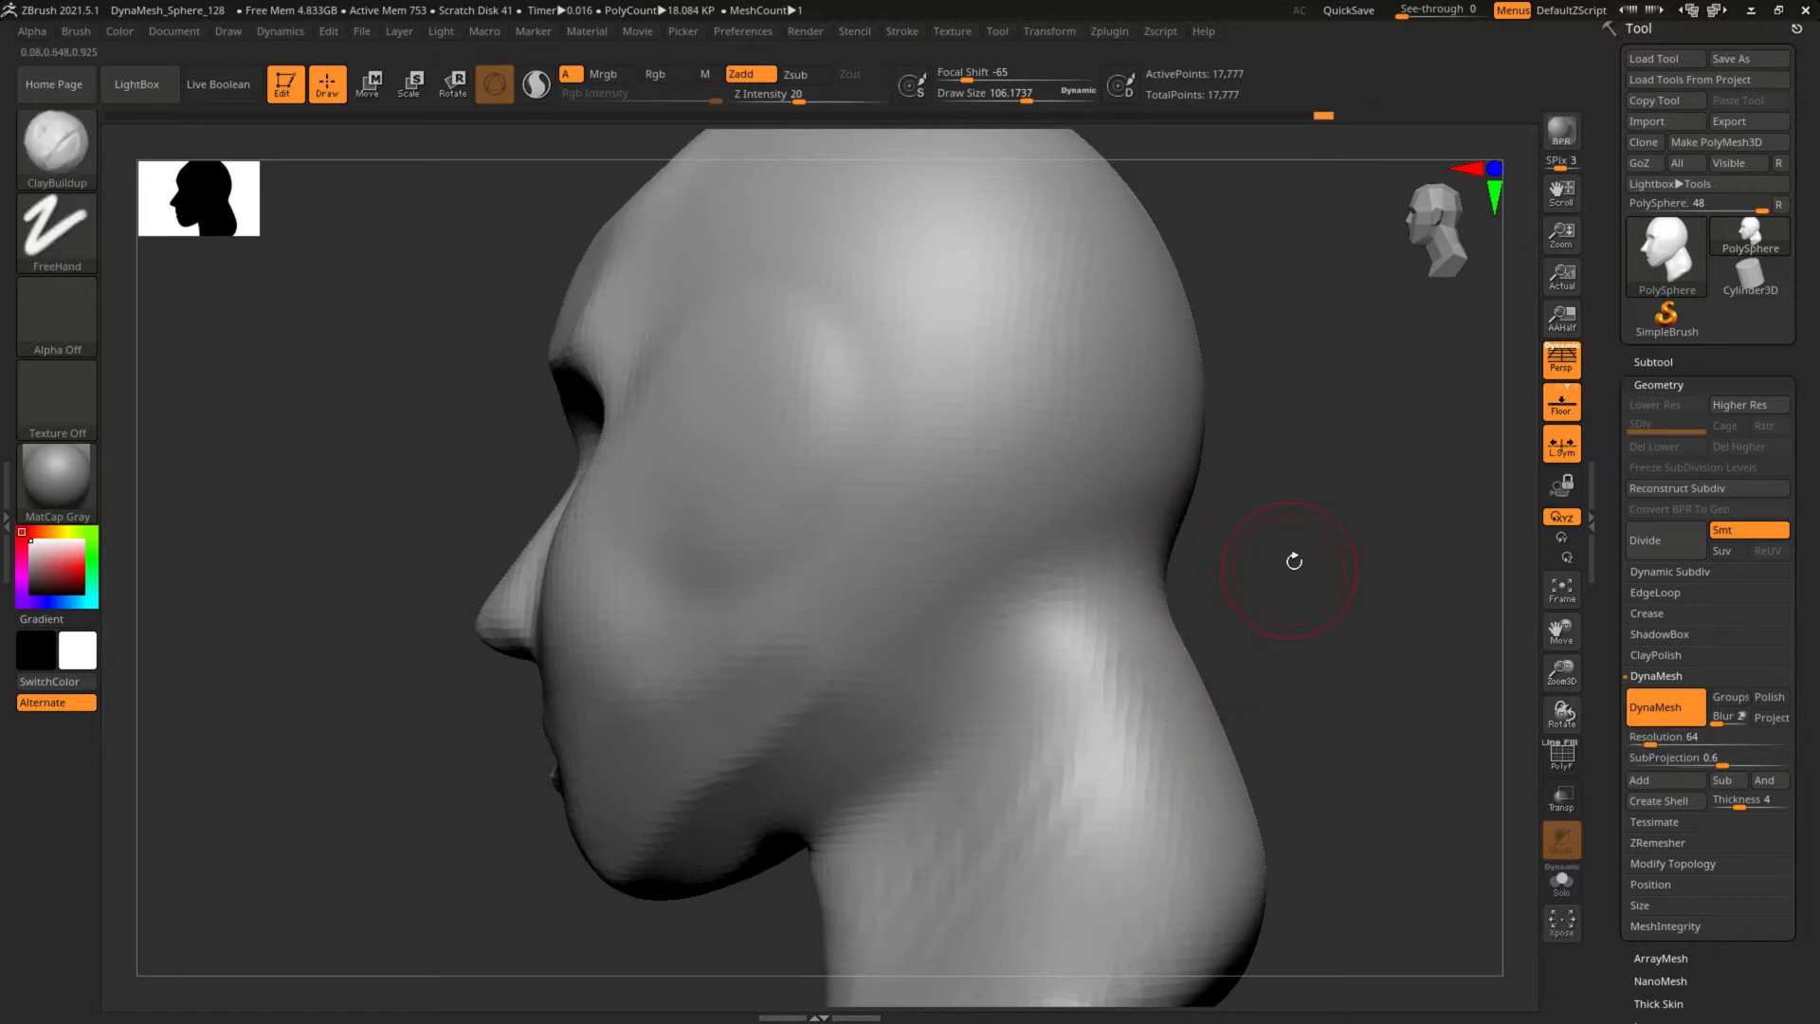
left_click_drag(1294, 561, 1292, 430)
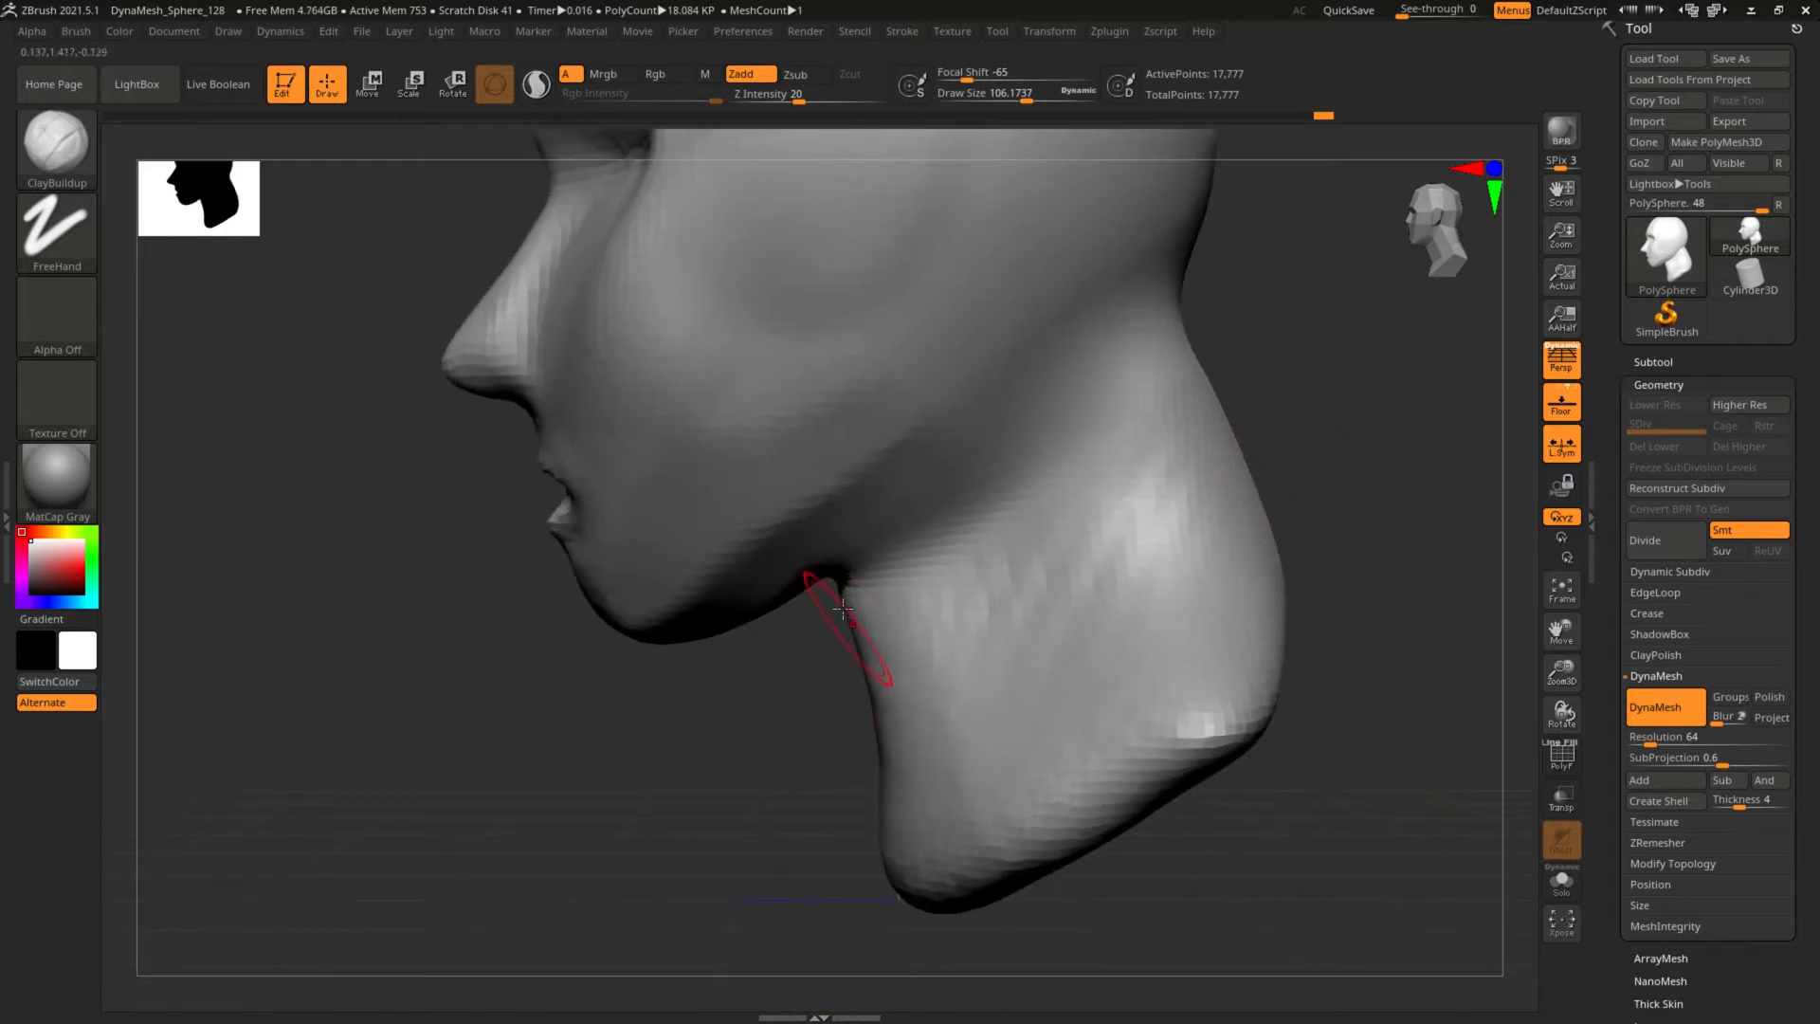
left_click_drag(806, 701, 813, 609)
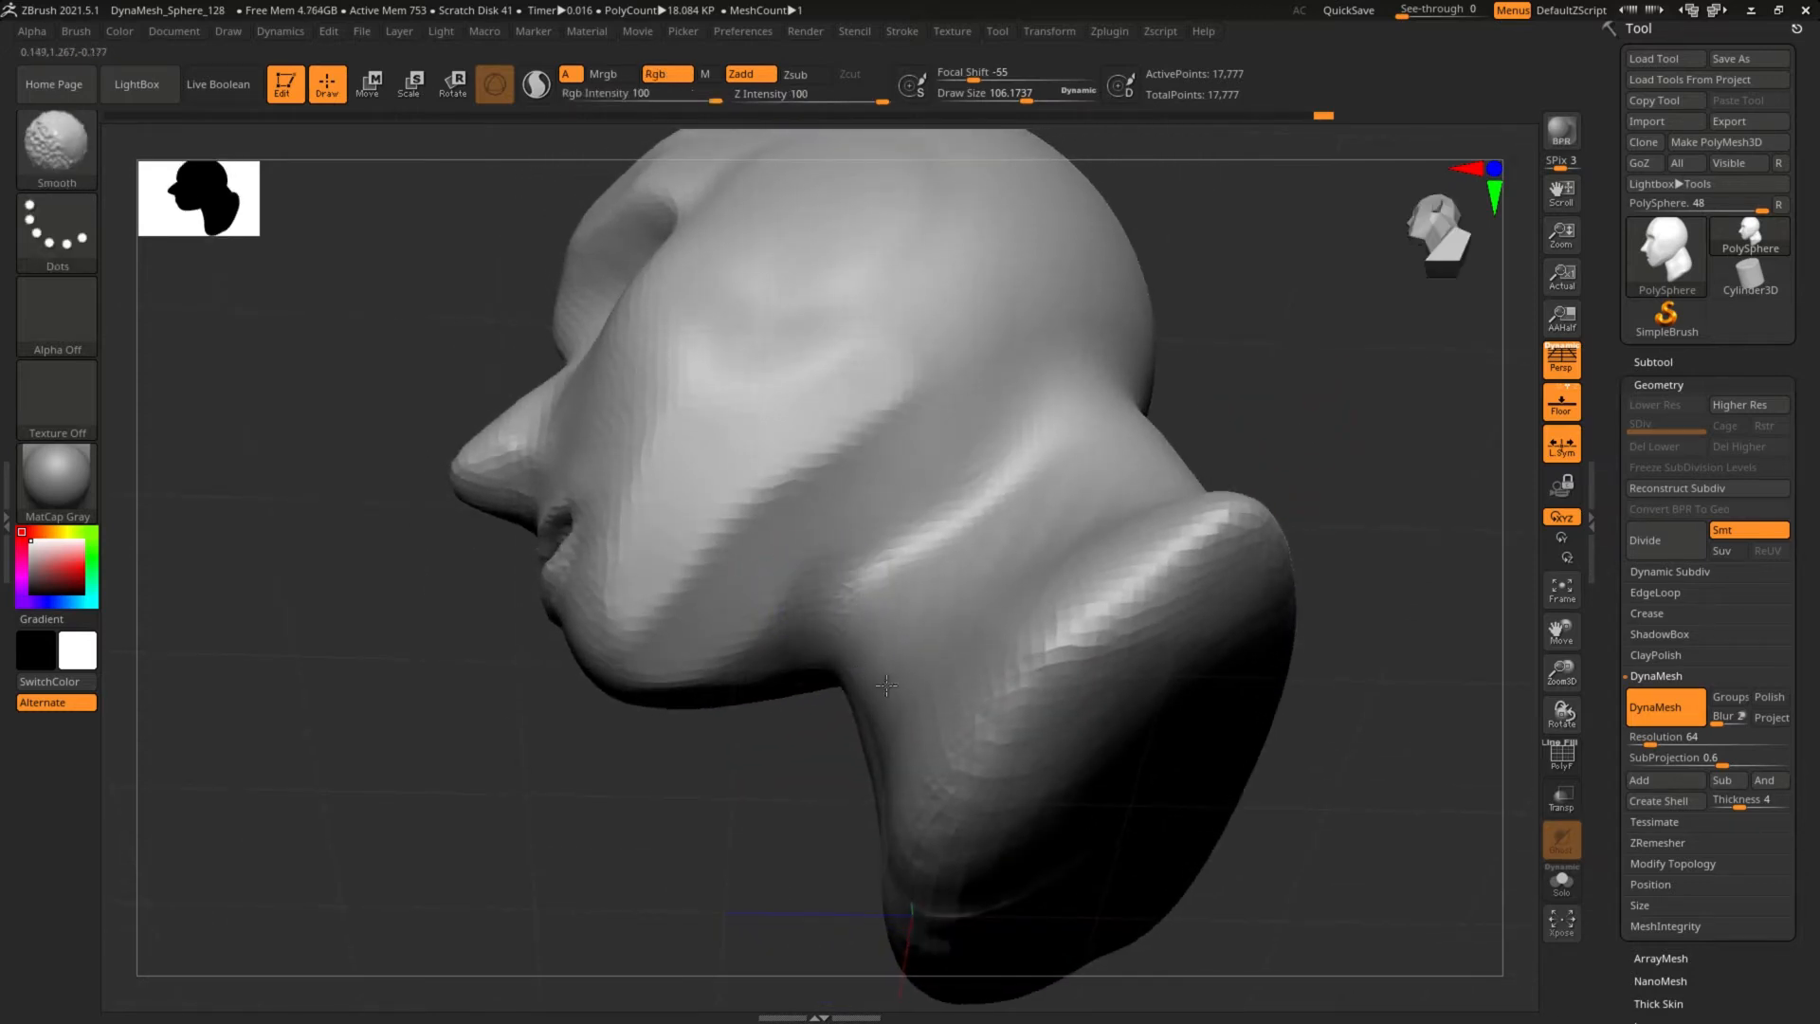
left_click_drag(1260, 402, 1098, 564)
mouse_move(1153, 442)
left_mouse_down("alt")
mouse_move(1015, 654)
mouse_move(1065, 640)
left_mouse_up("alt")
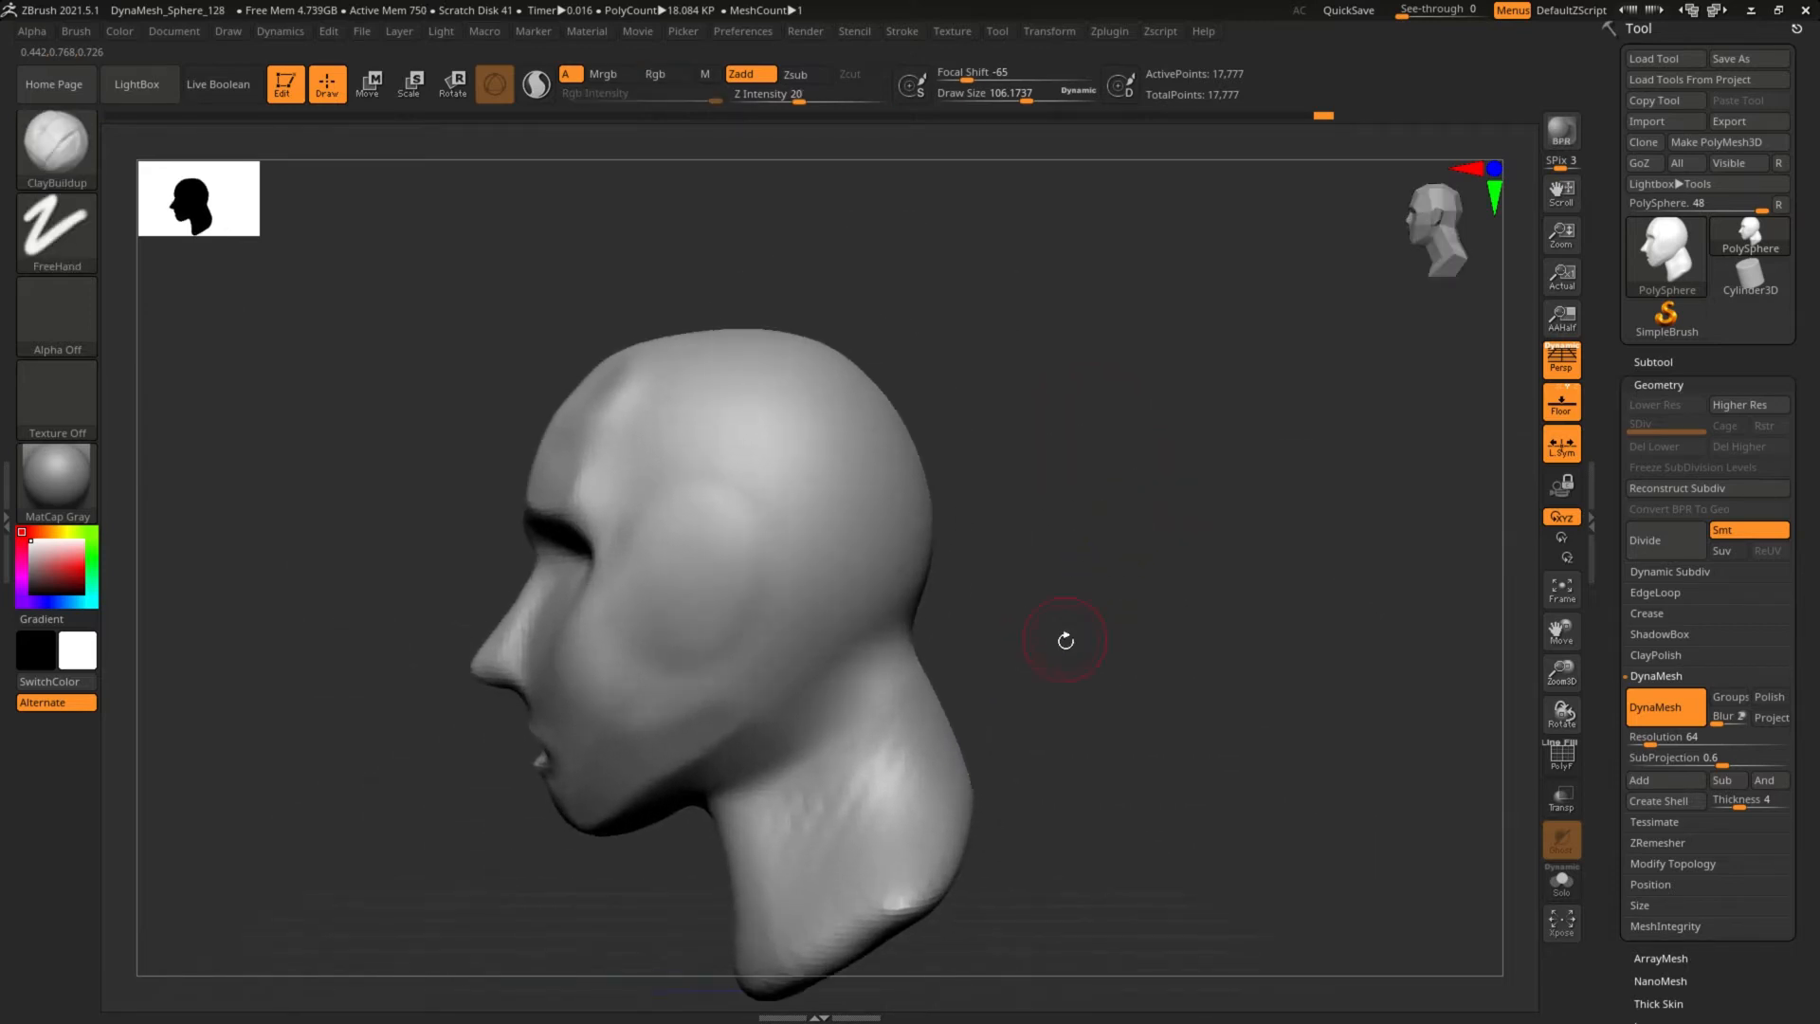
Turn on the PolyFrame display and pull the forehead out into two long horns with the Move Topological brush at Draw Size about 189.
left_click(1561, 757)
left_click_drag(1068, 556, 884, 536, "alt")
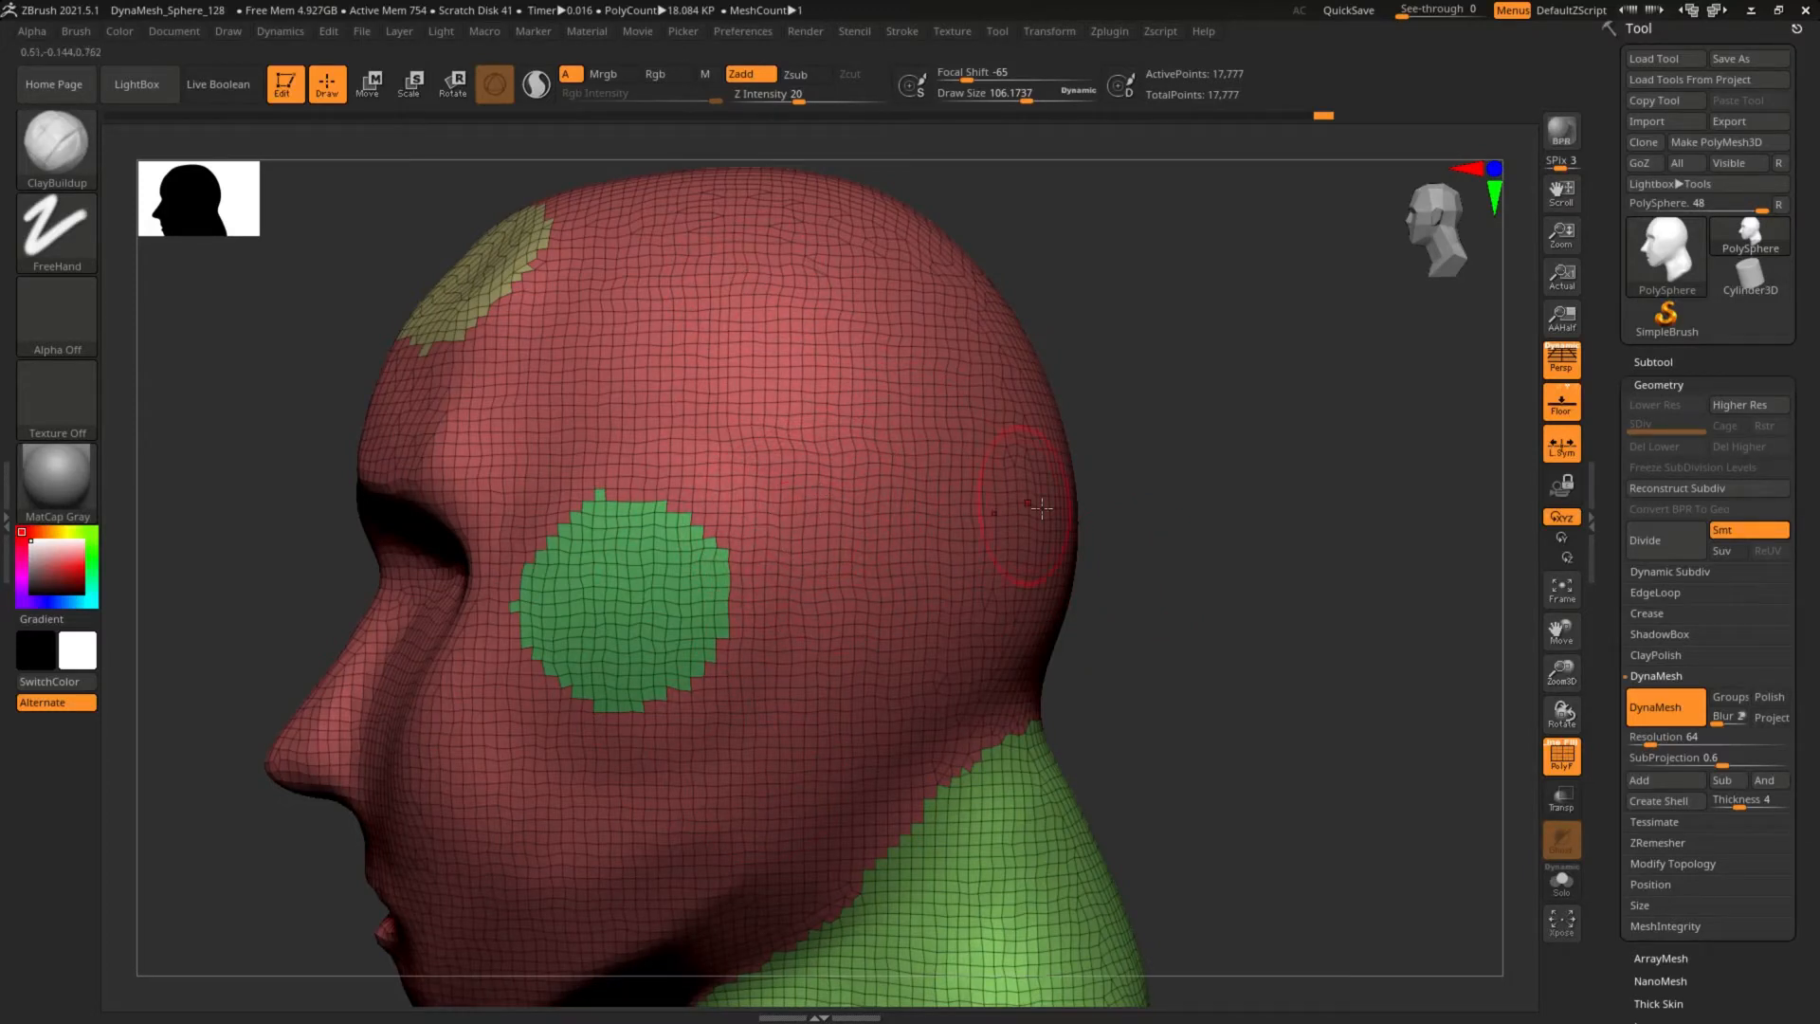
key("b")
key("m")
key("t")
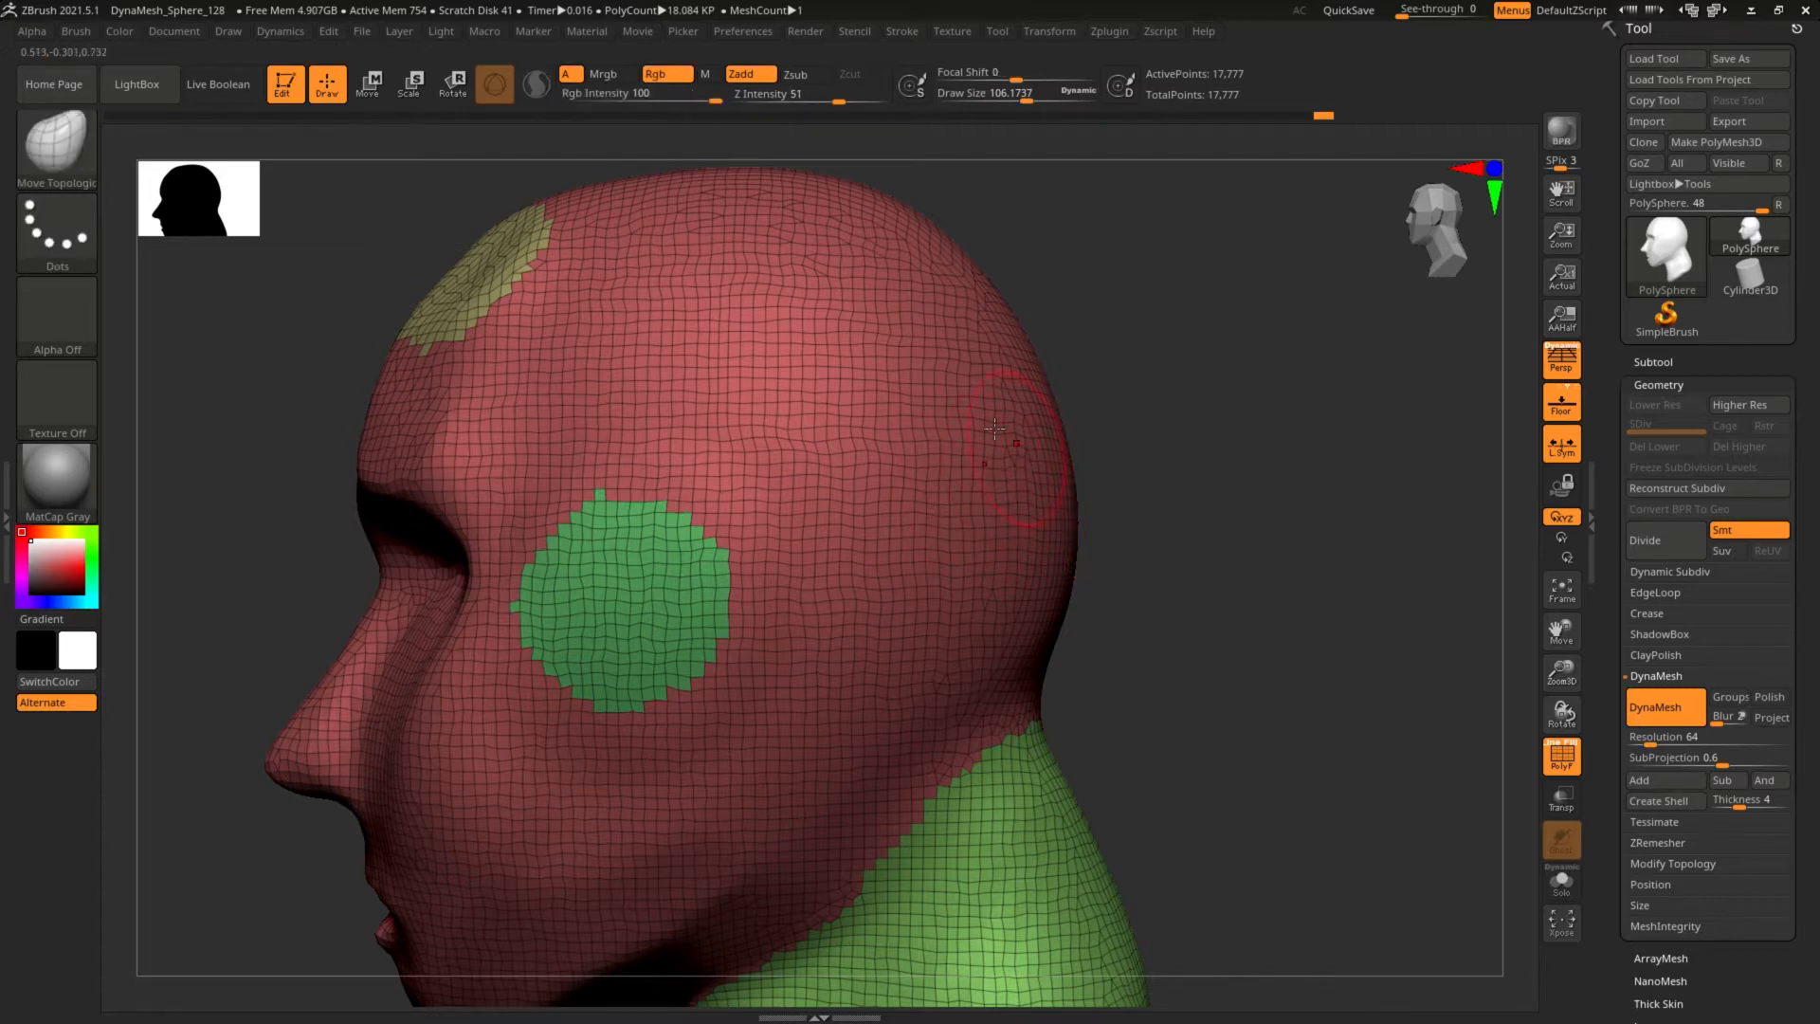
left_click_drag(305, 286, 781, 436, "alt")
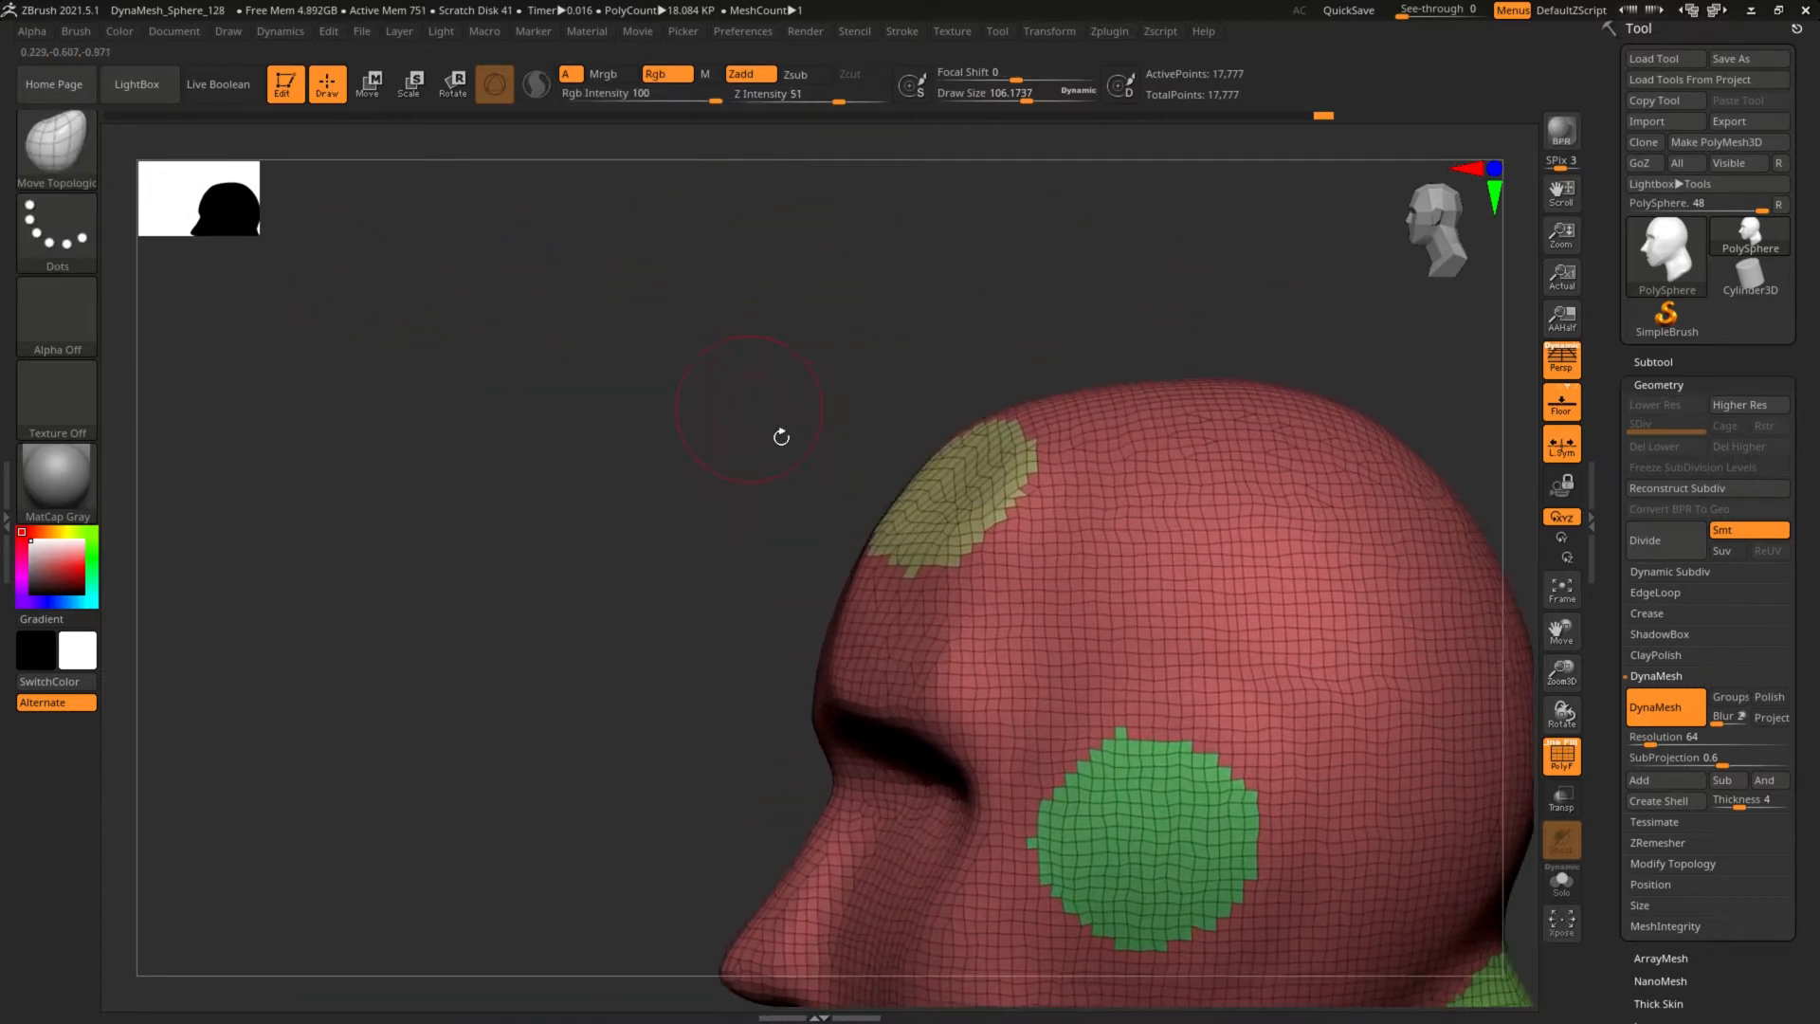
key("s")
left_click_drag(948, 495, 663, 254)
key("f")
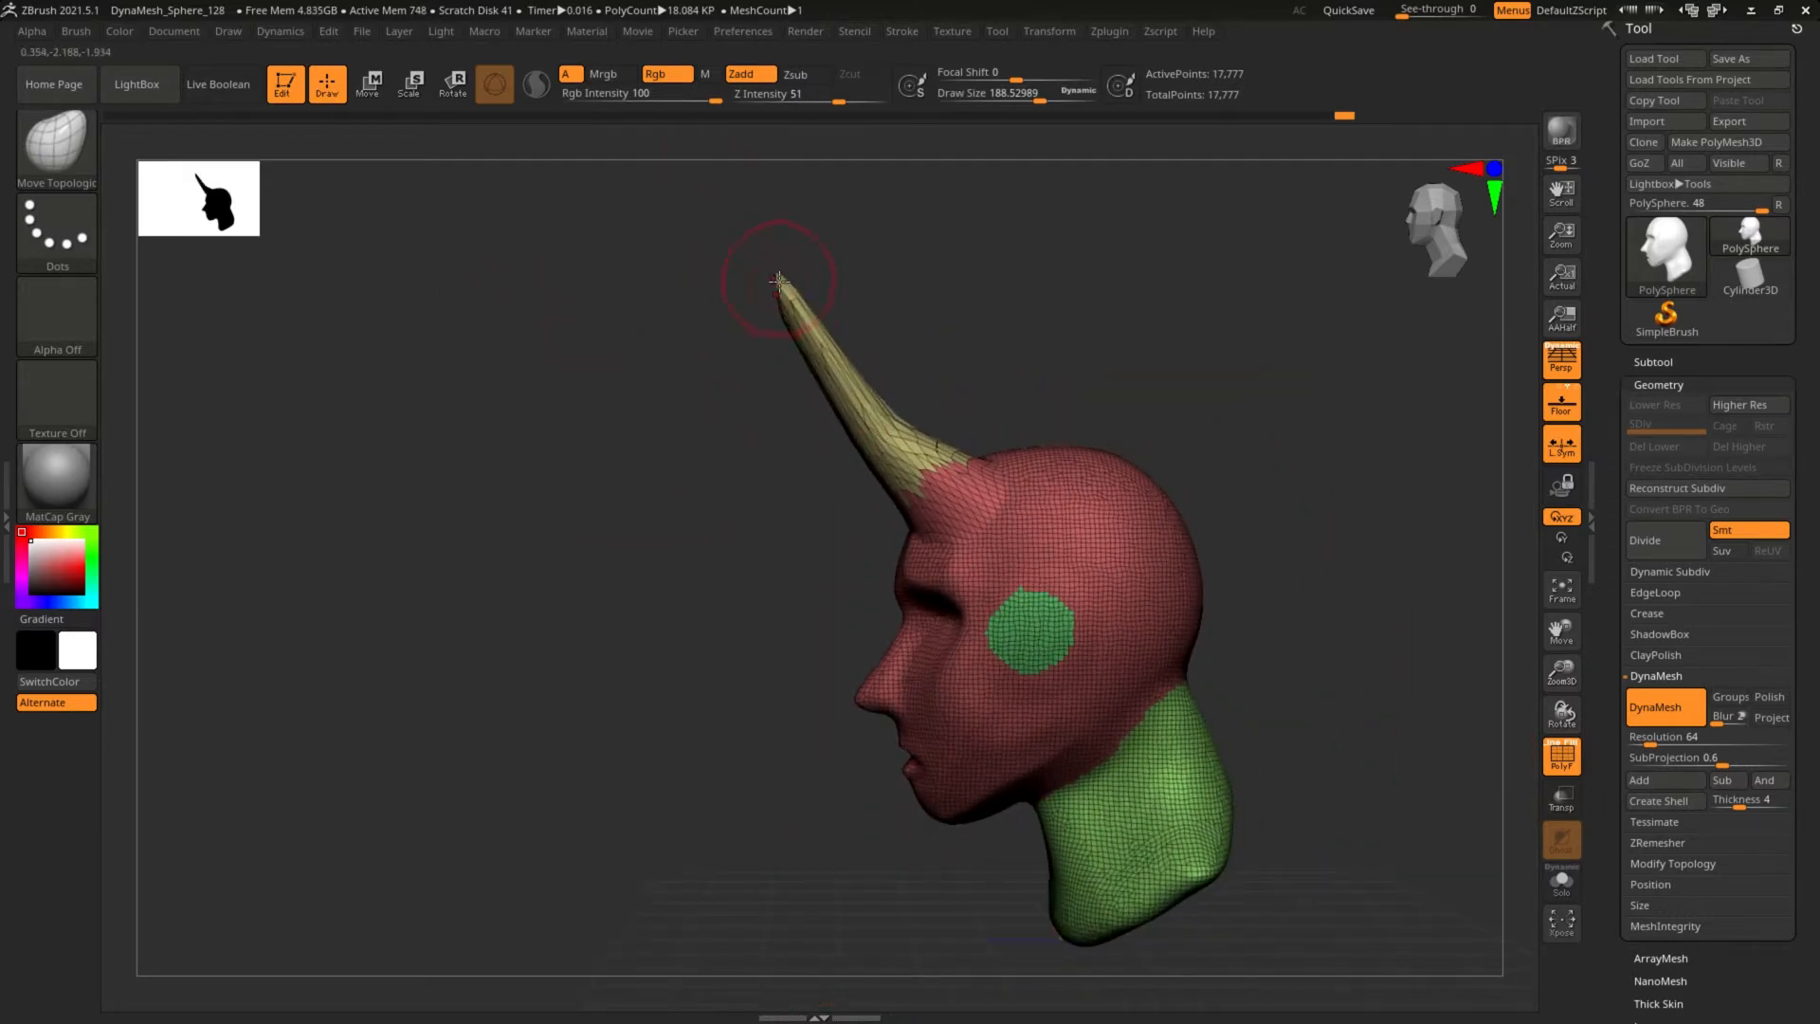
left_click_drag(779, 282, 754, 200)
left_click_drag(720, 305, 1078, 588)
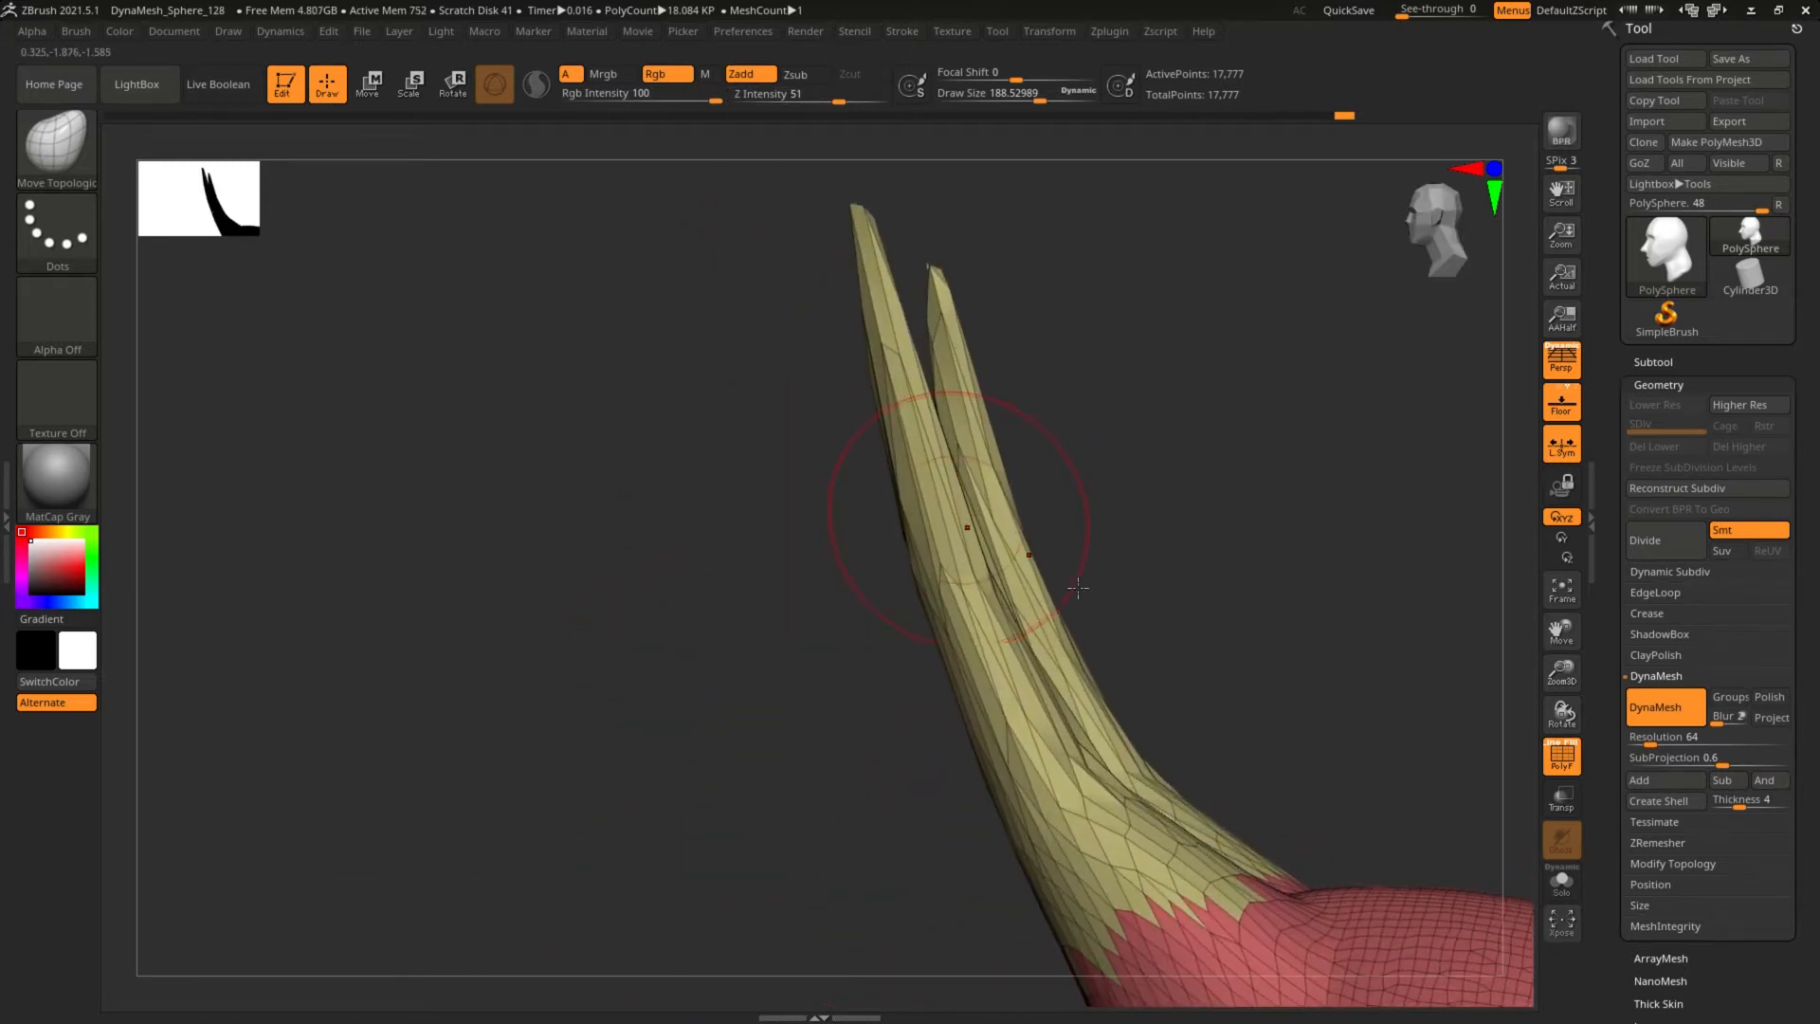
Turn off the PolyFrame display and test ClayBuildup and smoothing strokes on the stretched polygons of the horns.
left_click(1561, 755)
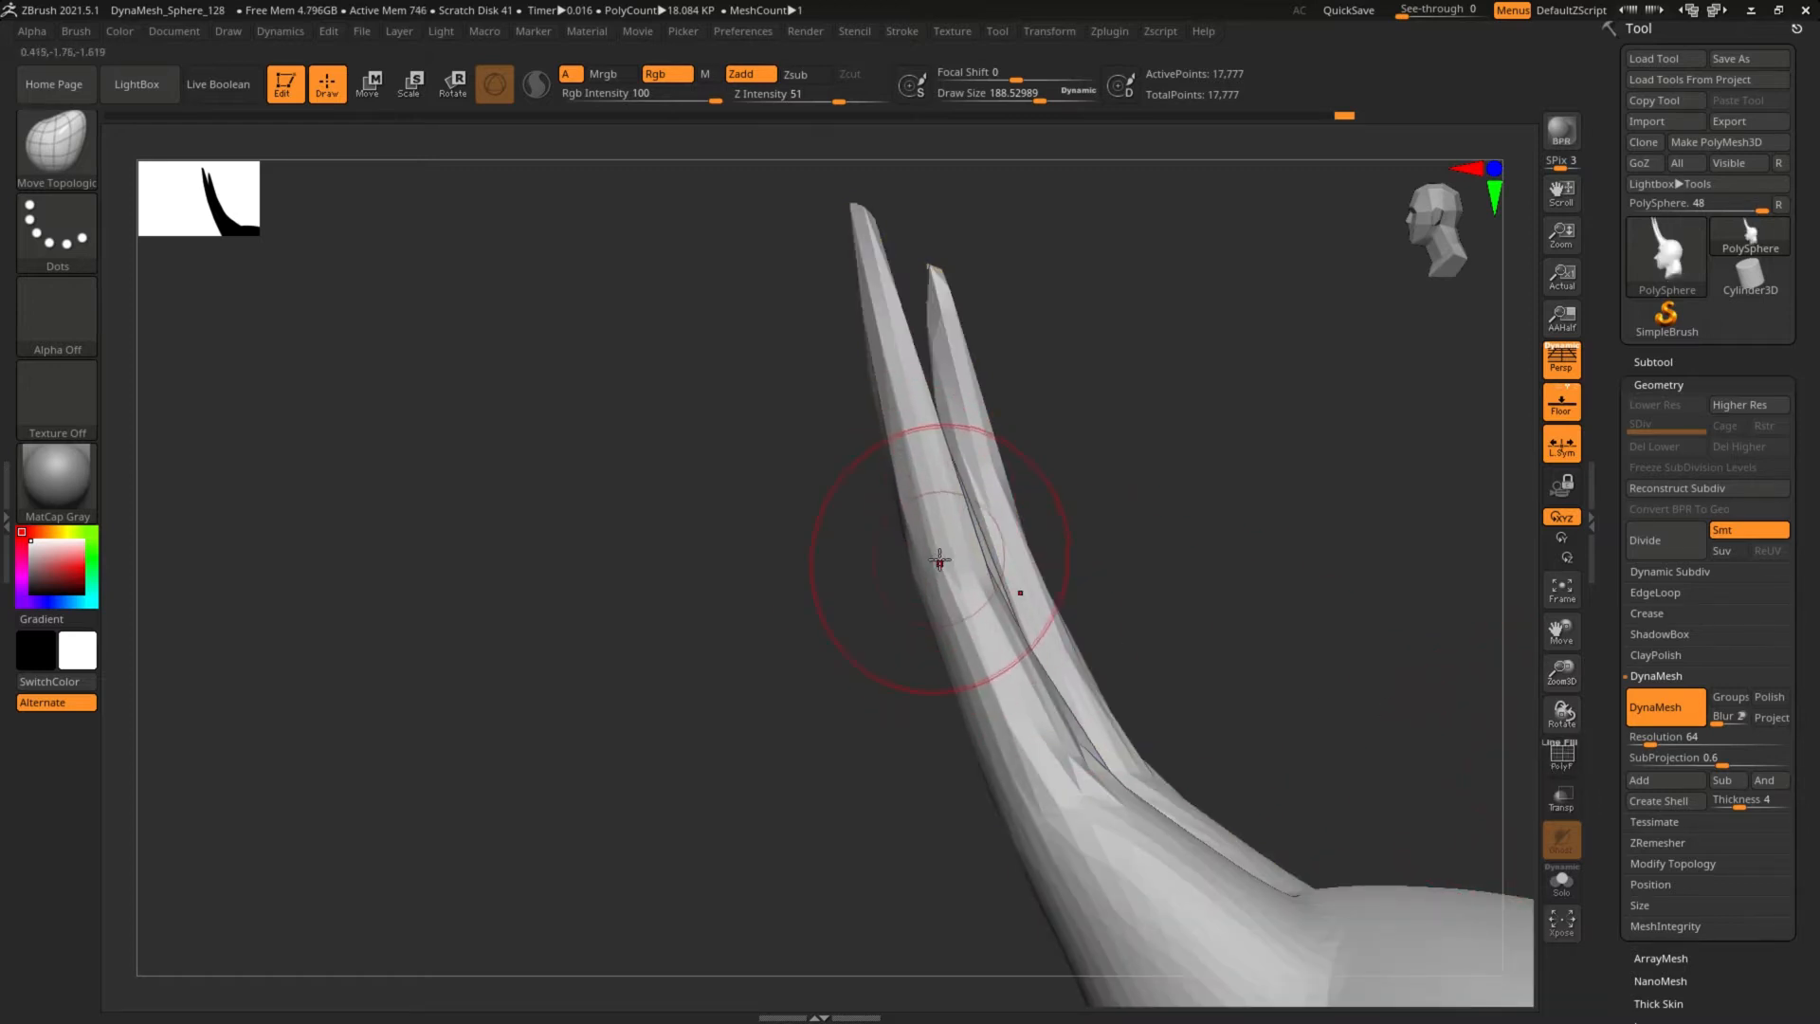
key("b")
key("c")
key("b")
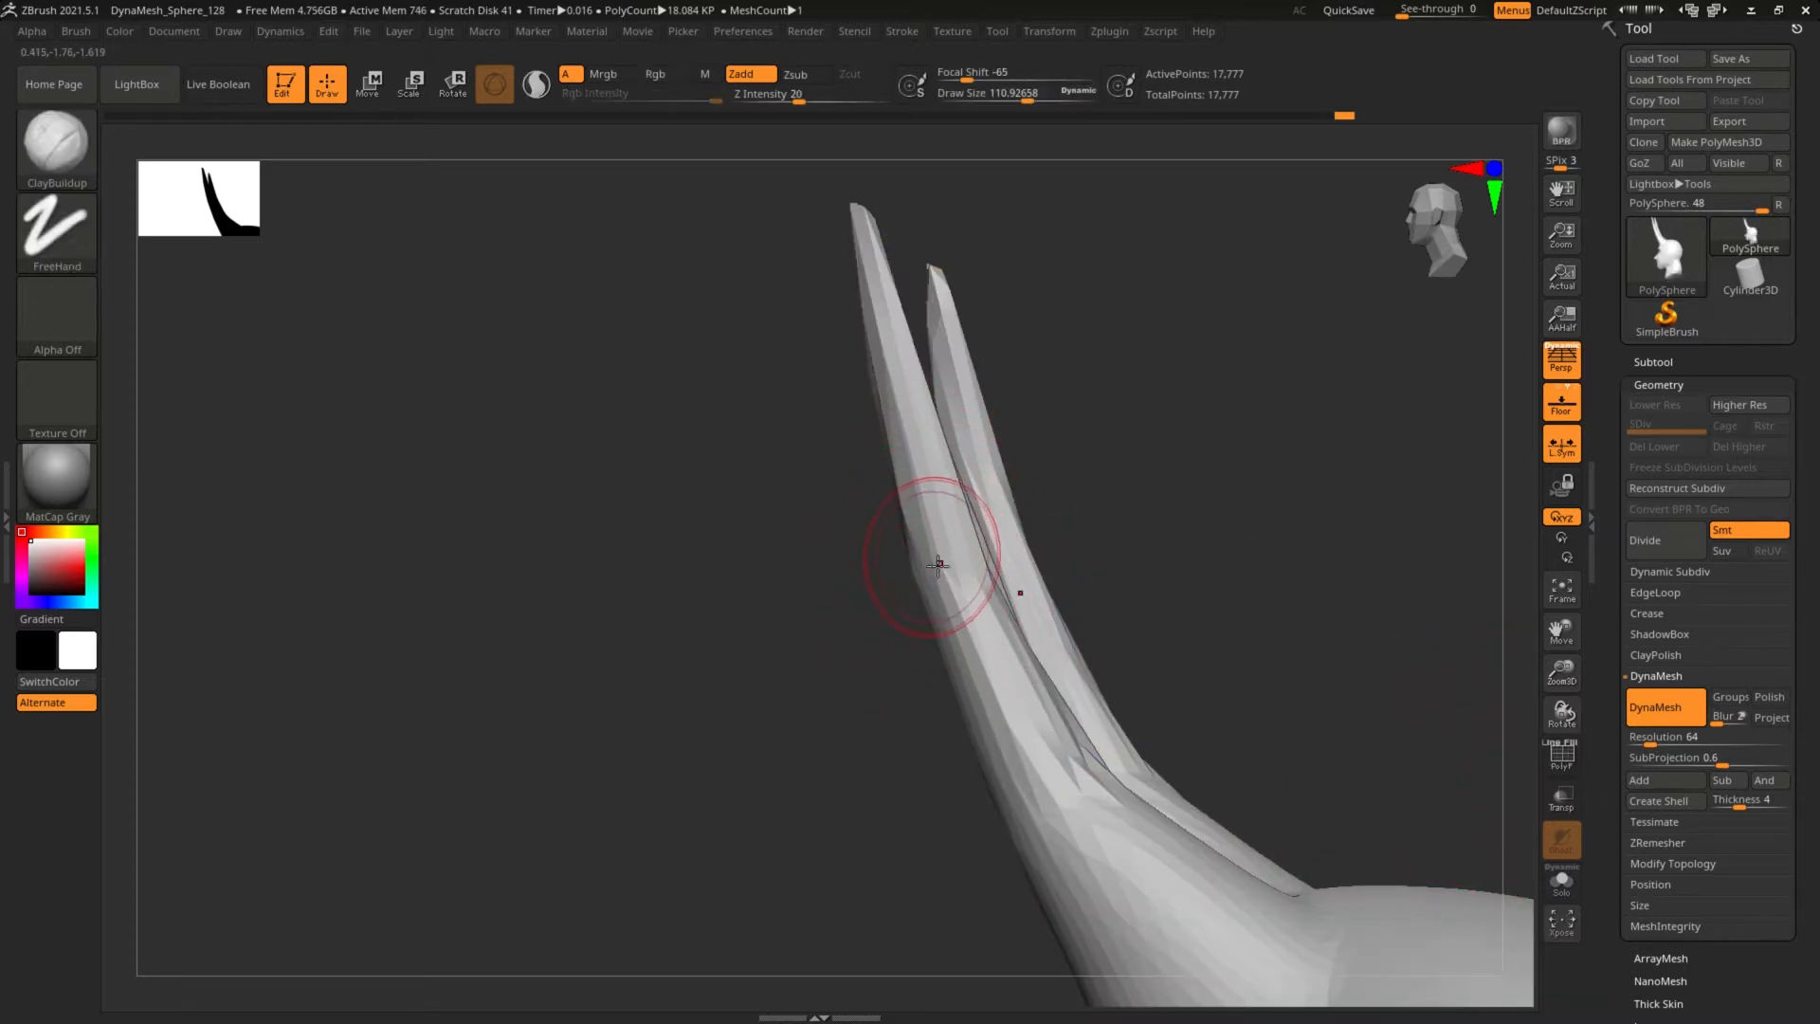
left_click_drag(853, 536, 849, 601, "shift")
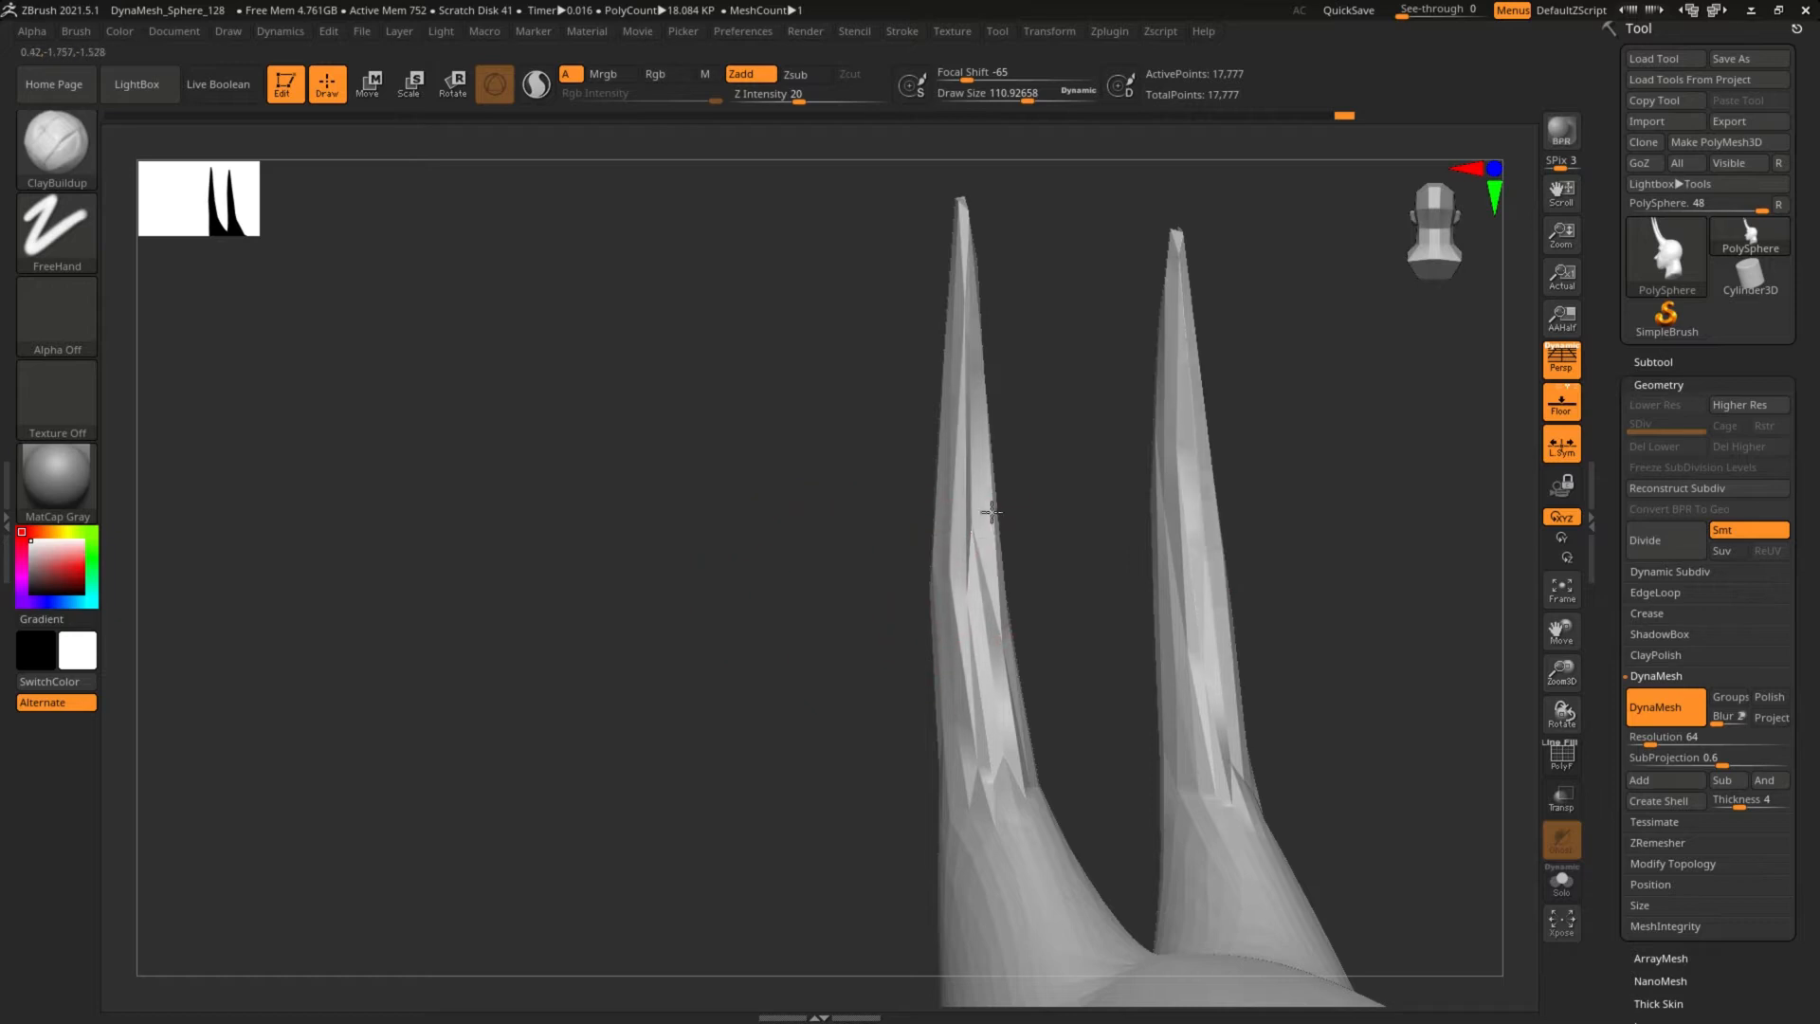
mouse_move(990, 512)
left_mouse_down()
mouse_move(984, 616)
mouse_move(976, 531)
left_mouse_up()
left_click_drag(825, 556, 929, 554)
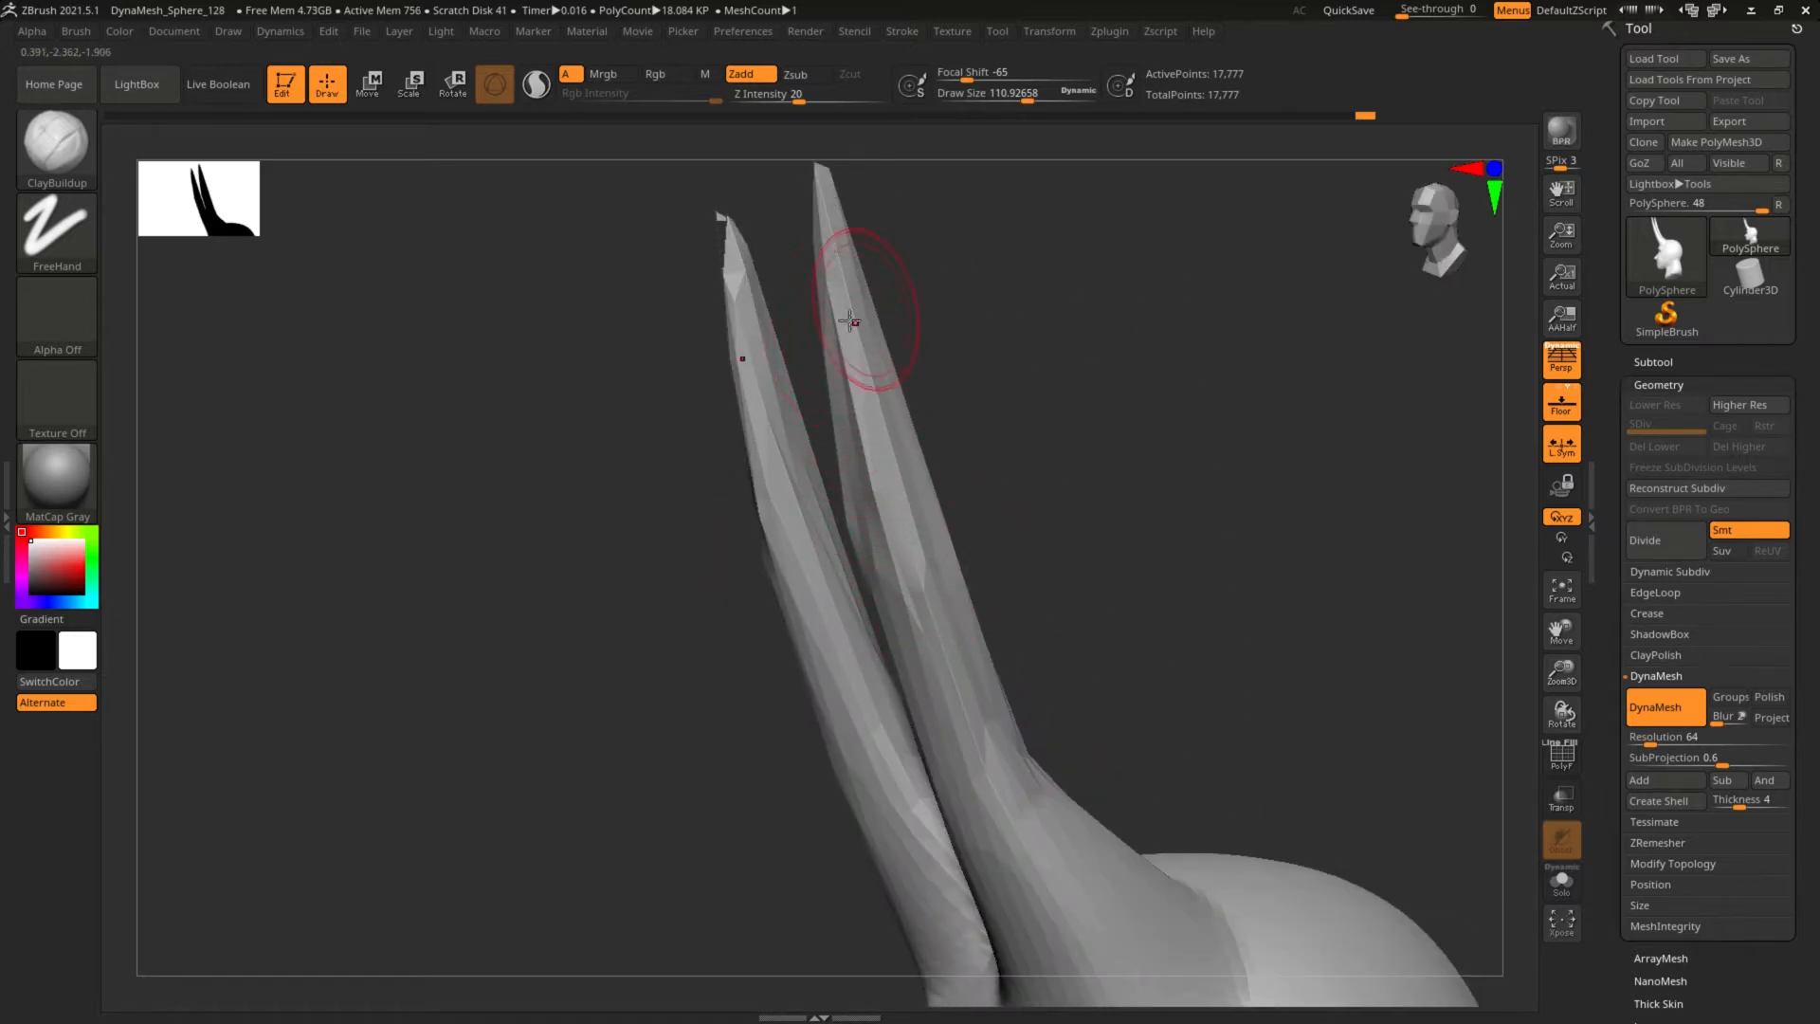
left_click_drag(1027, 446, 865, 465, "shift")
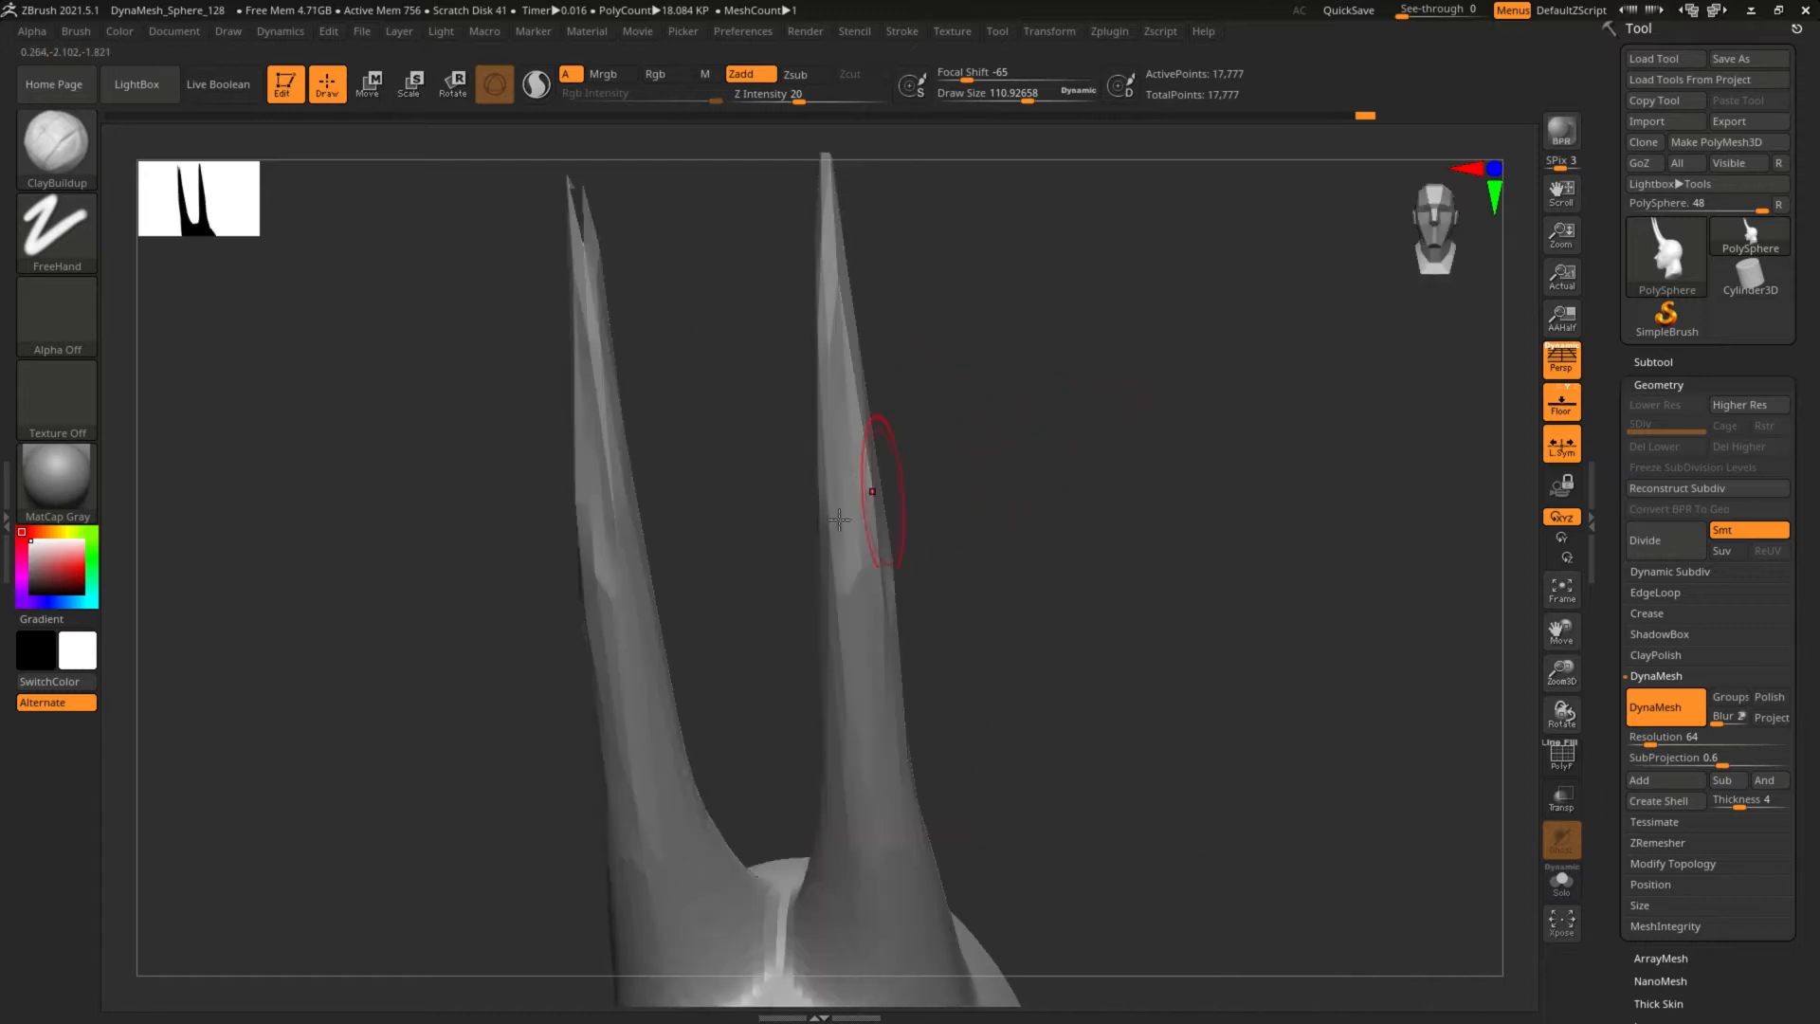
mouse_move(855, 565)
left_mouse_down()
mouse_move(862, 581)
mouse_move(986, 576)
mouse_move(957, 607)
left_mouse_up()
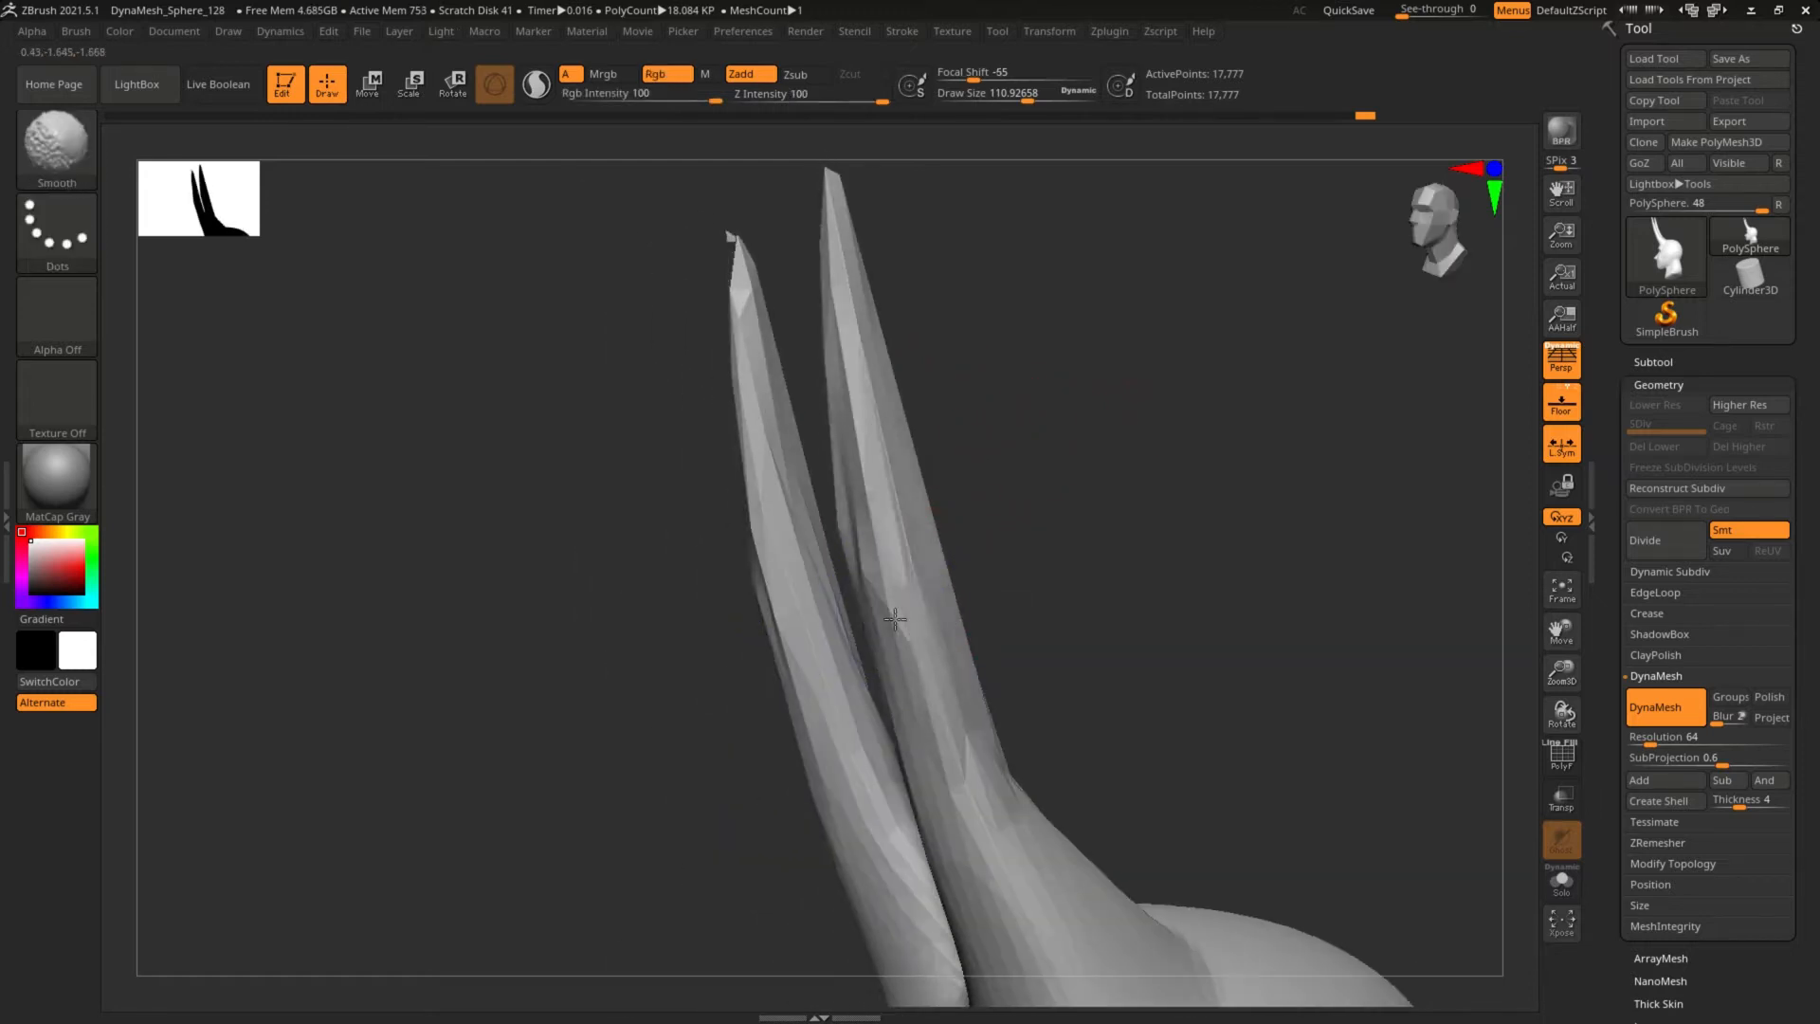
left_click_drag(1049, 528, 977, 578)
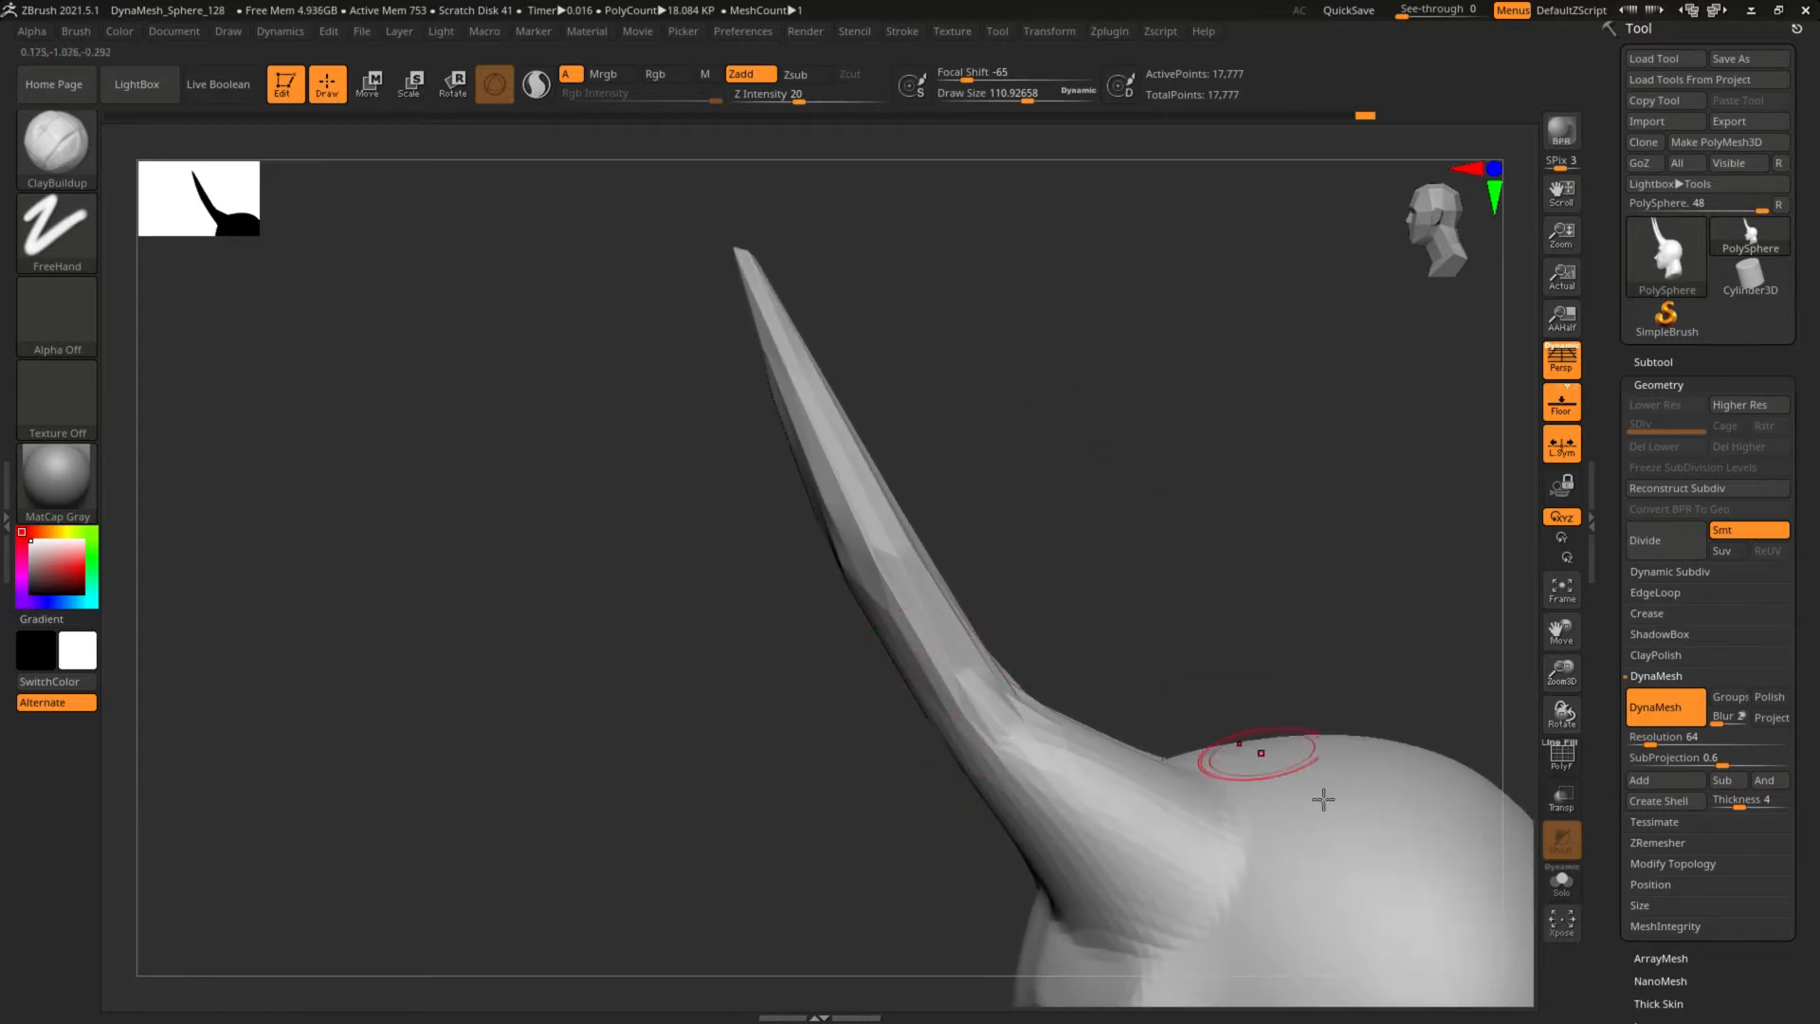
Try remeshing the stretched horns with DynaMesh at resolution 64 and undo the remesh.
left_click(1653, 720)
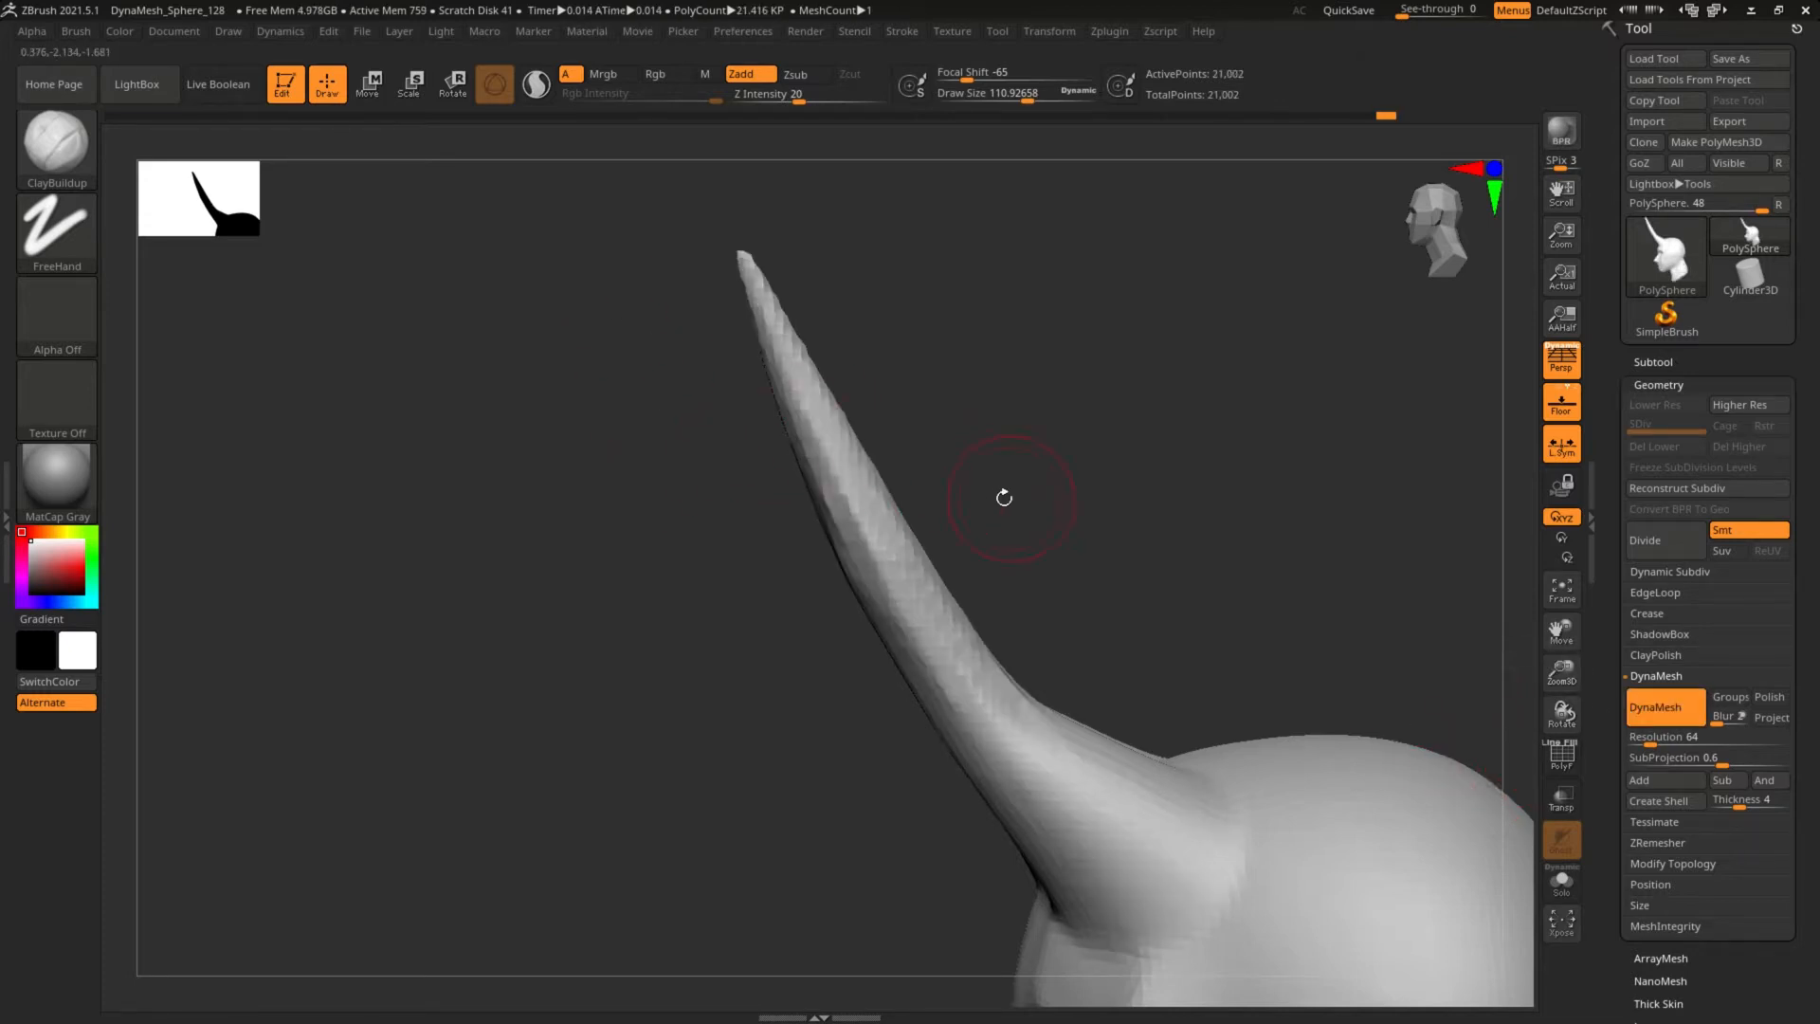
key("ctrl+z")
key("ctrl")
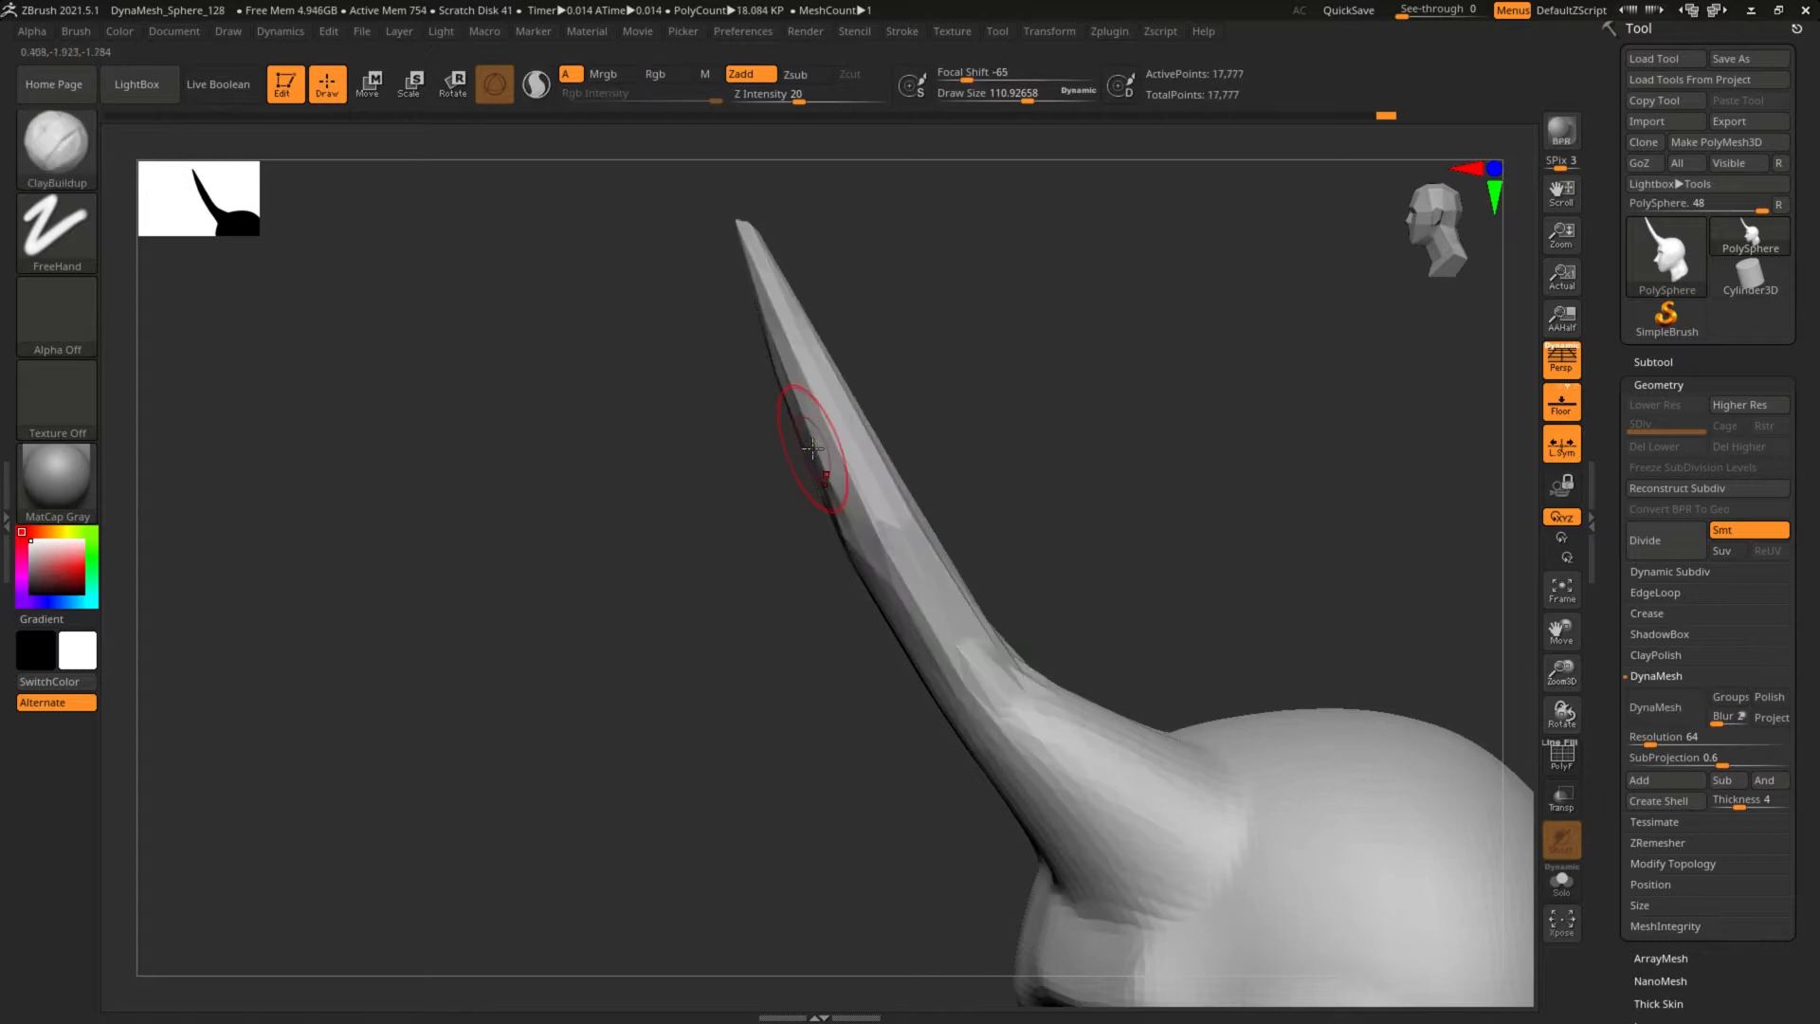
key("ctrl")
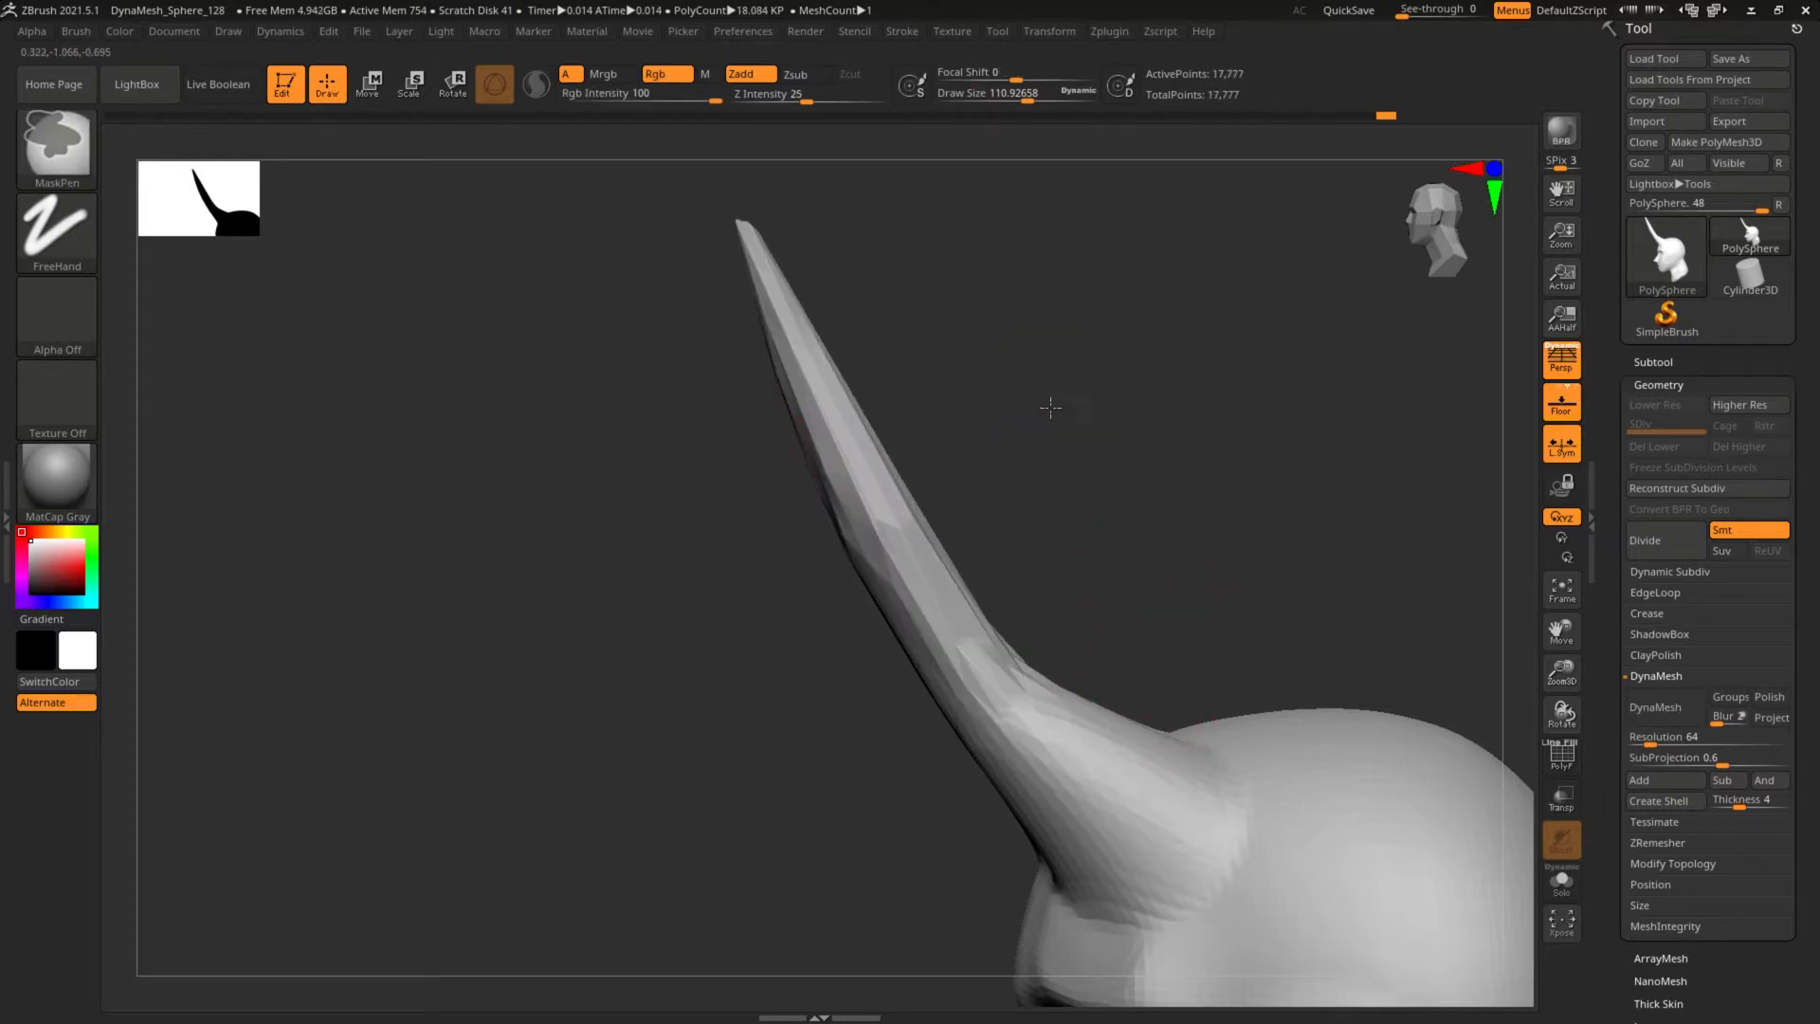
mouse_move(1041, 440)
left_mouse_down("alt")
mouse_move(1064, 499)
mouse_move(1038, 437)
mouse_move(1054, 468)
left_mouse_up("alt")
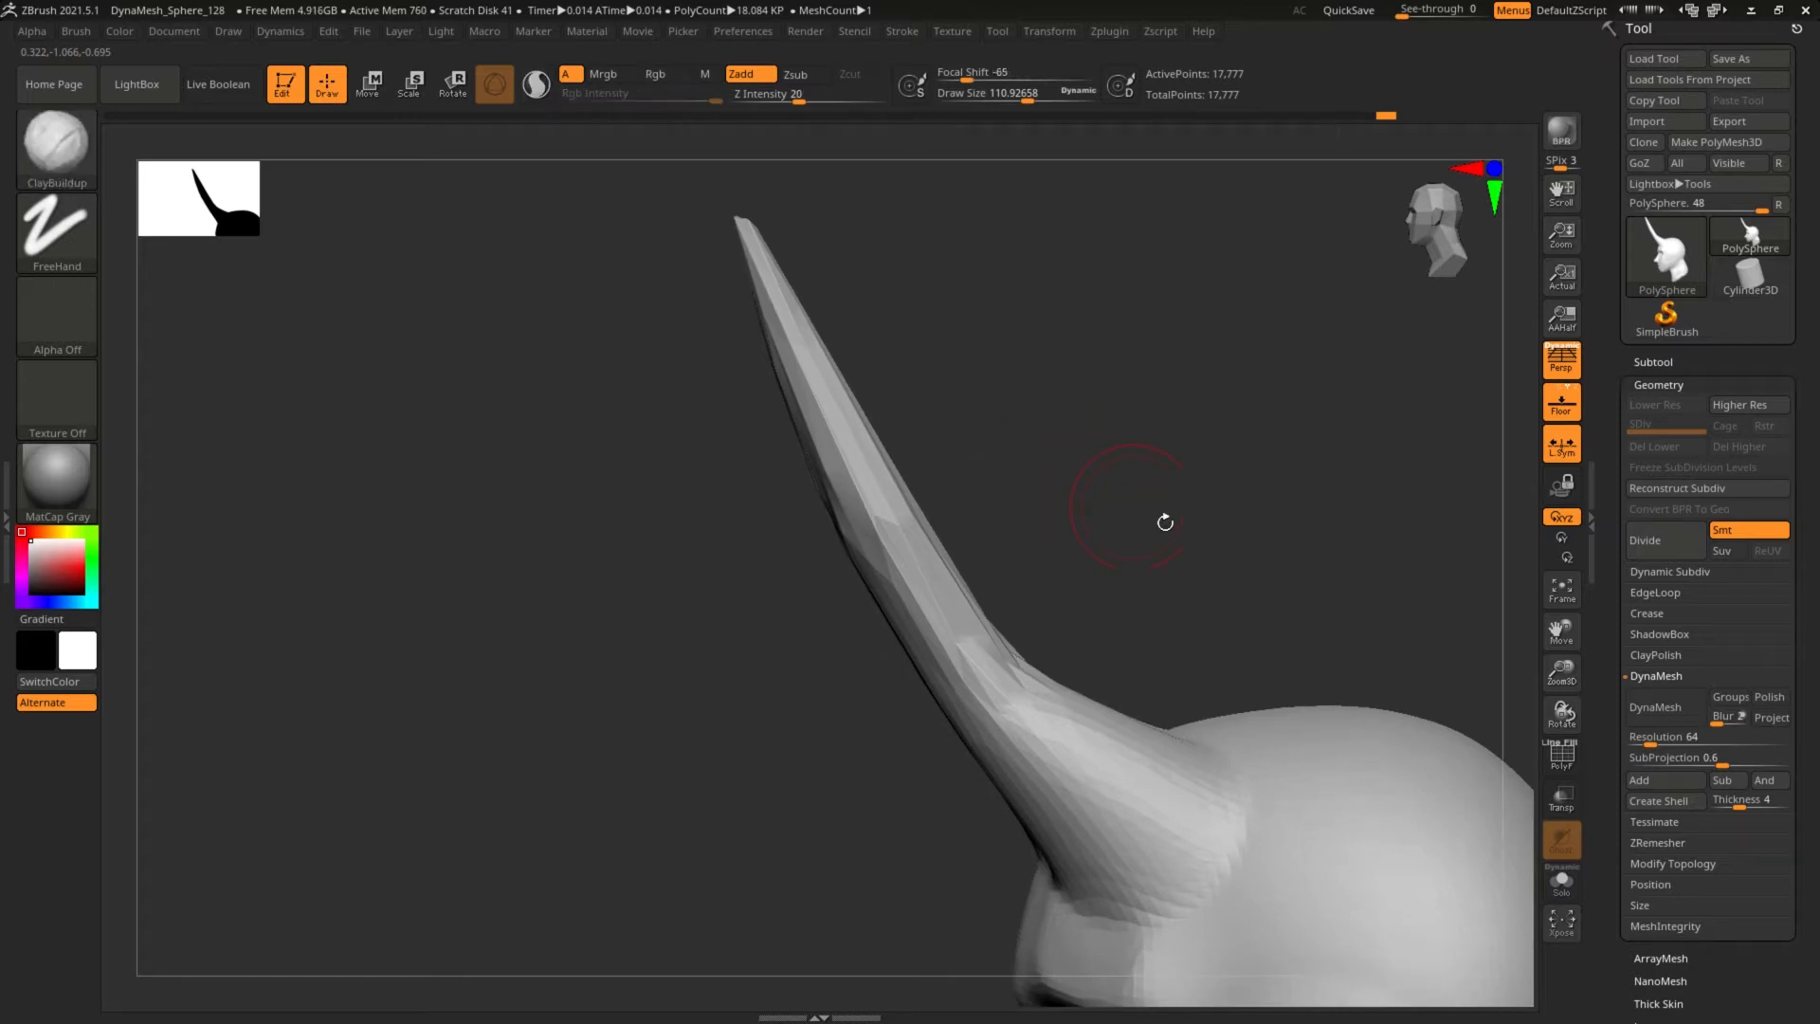
Turn DynaMesh back on at resolution 64 and remesh the stretched horns from the empty canvas.
left_click(1628, 694)
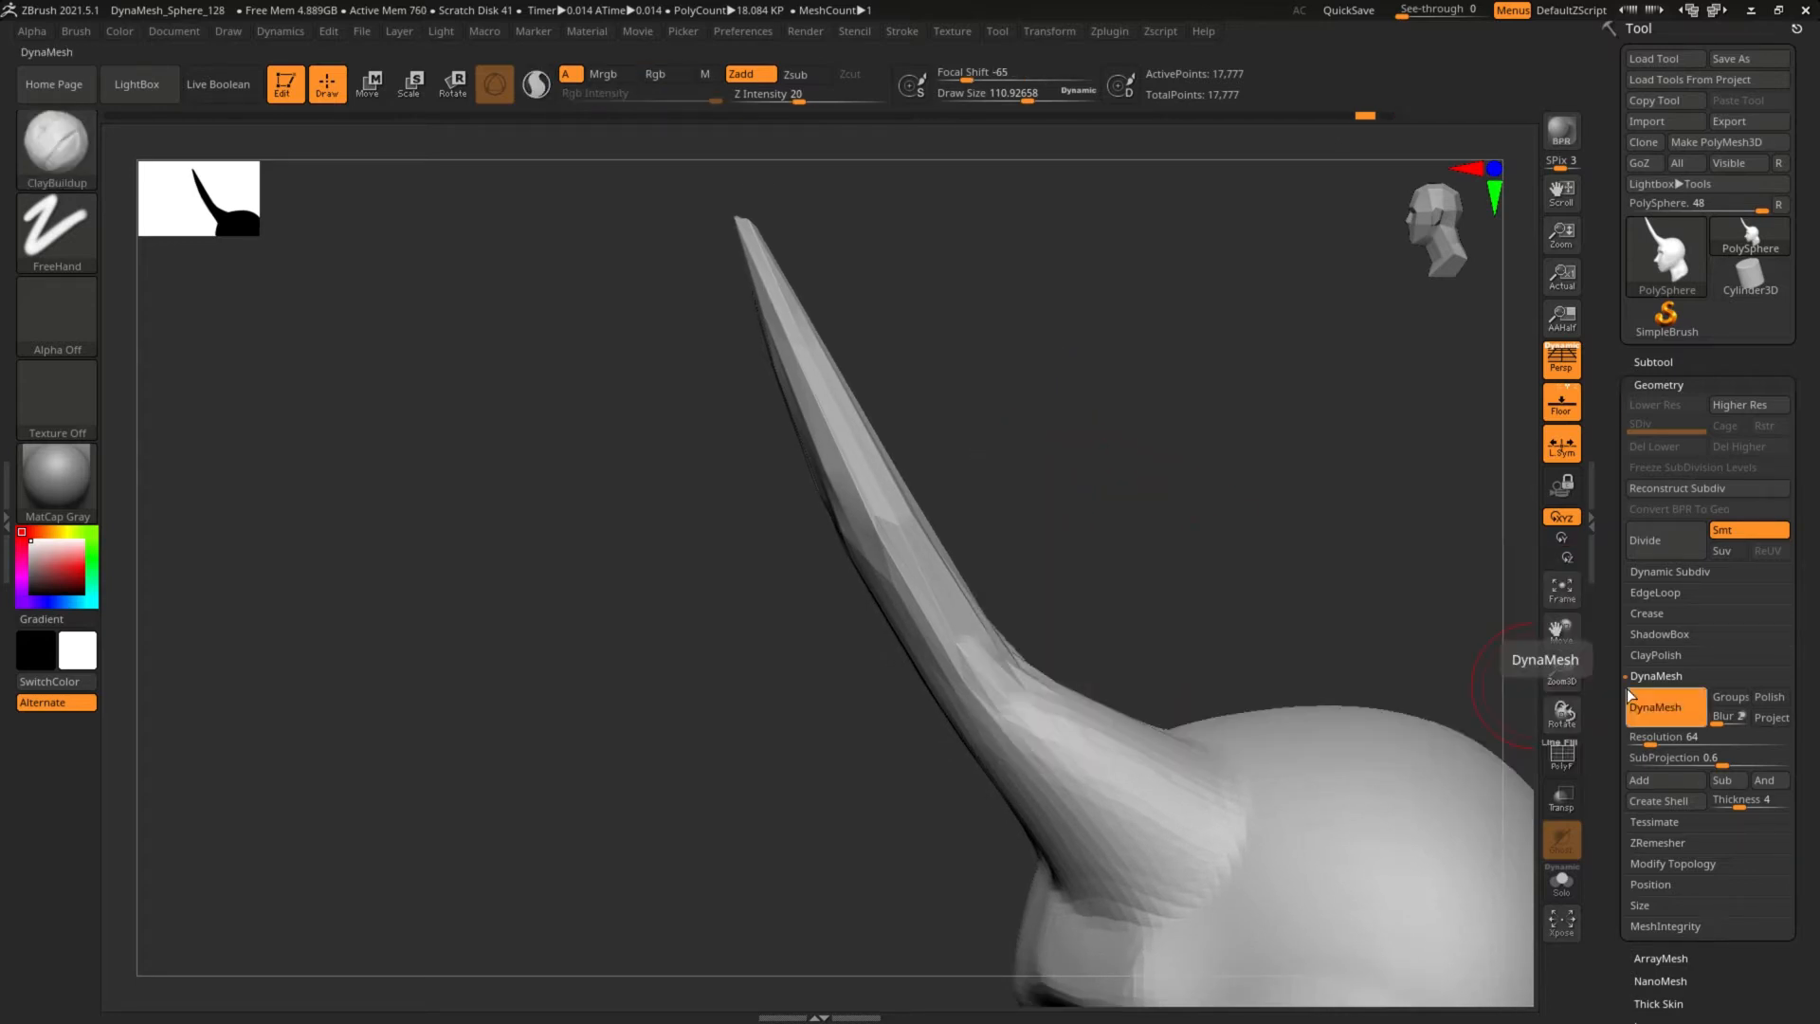
left_click_drag(1053, 345, 1048, 512, "ctrl")
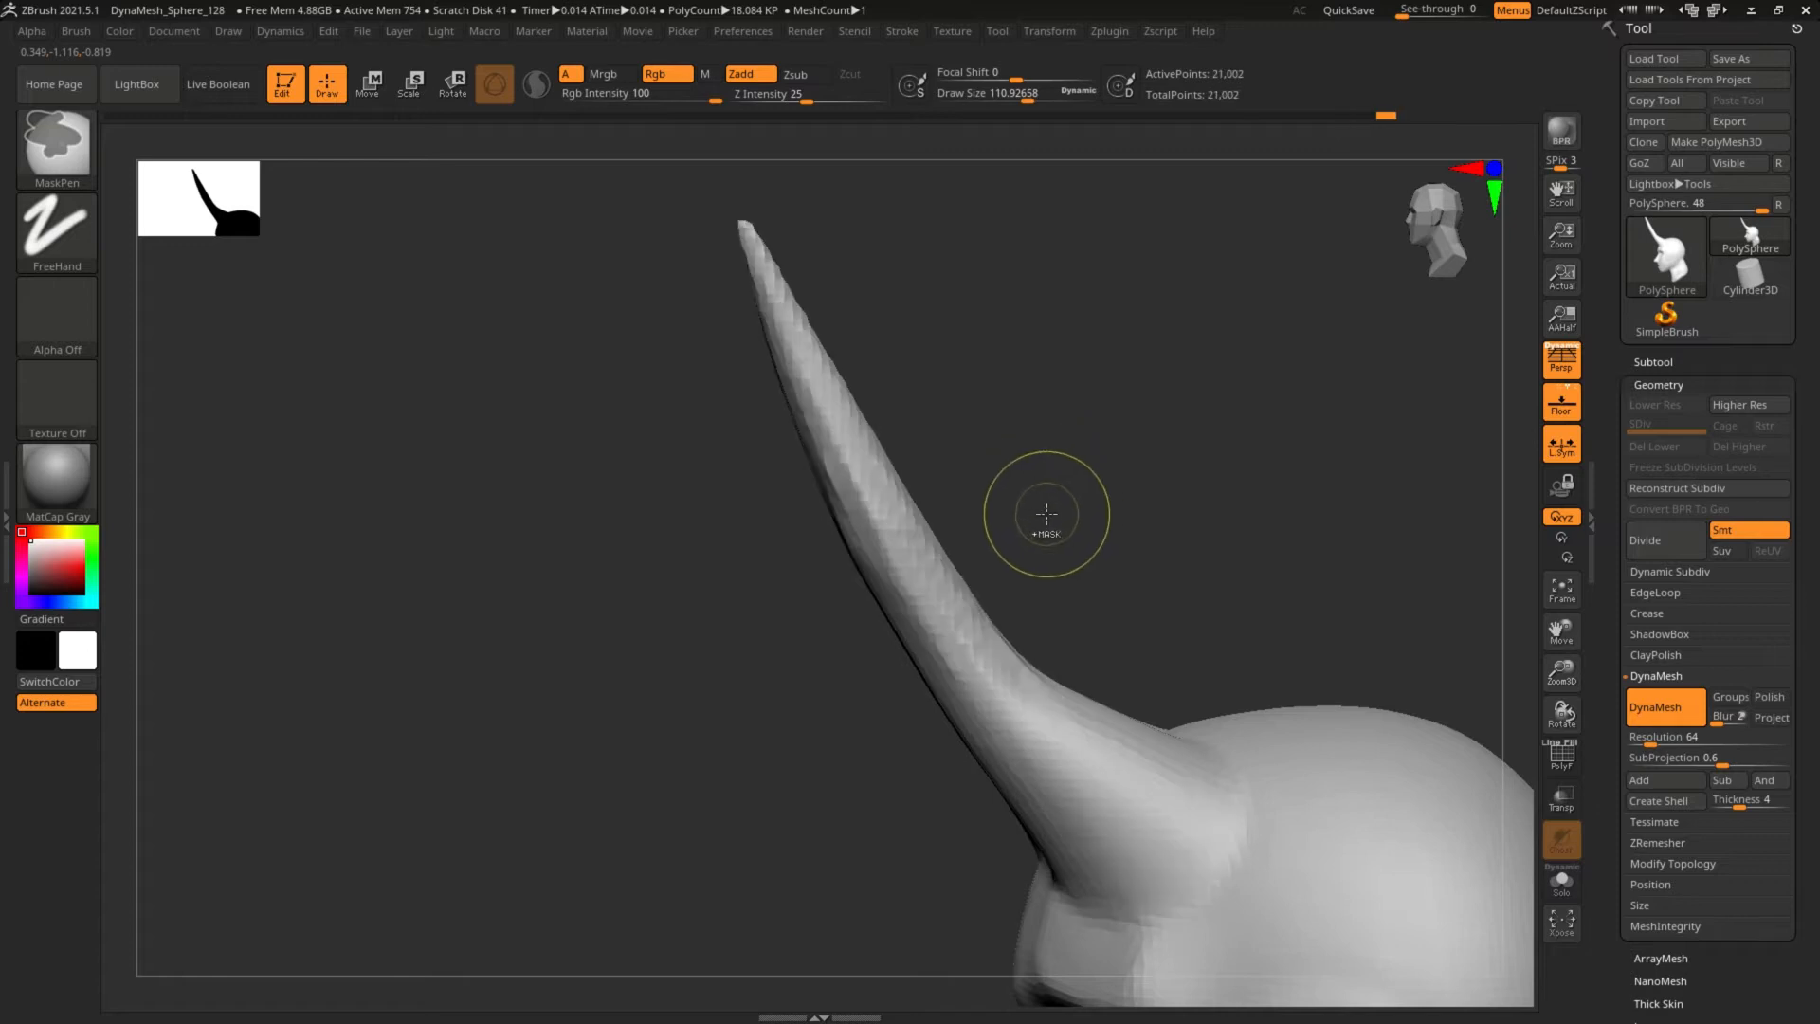
key("ctrl+z")
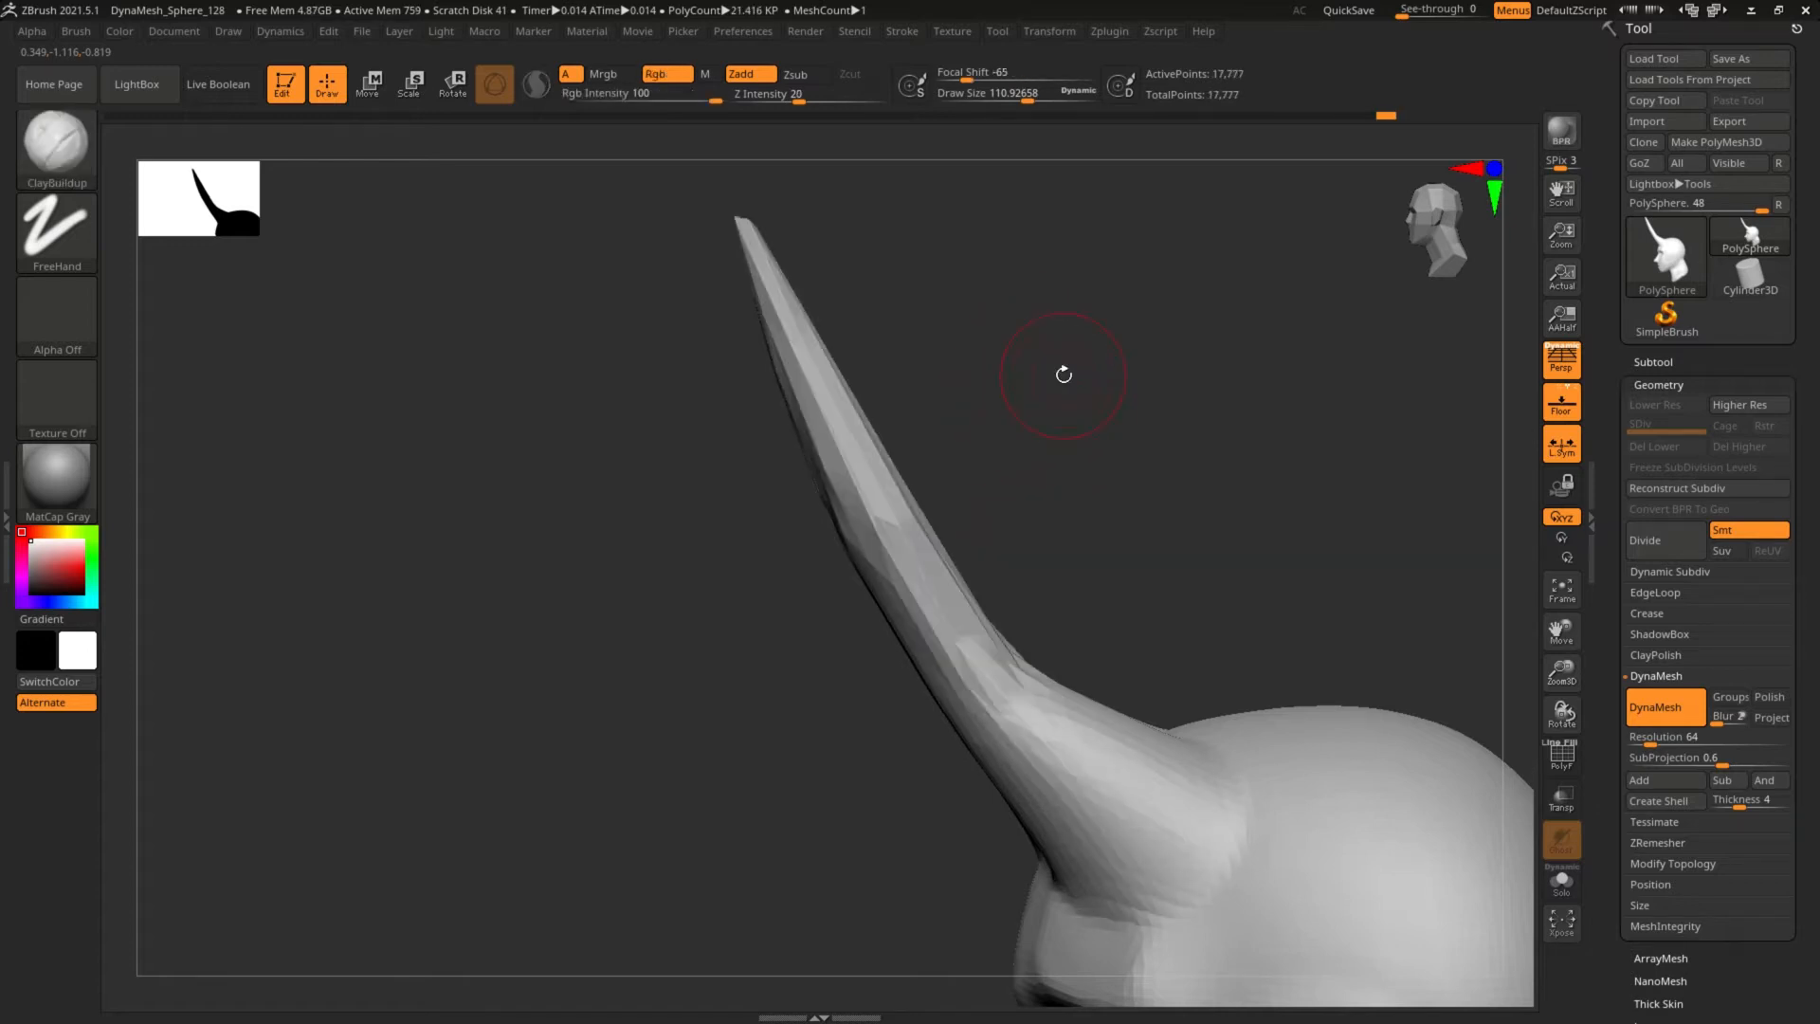
left_click_drag(1064, 321, 1158, 466, "ctrl")
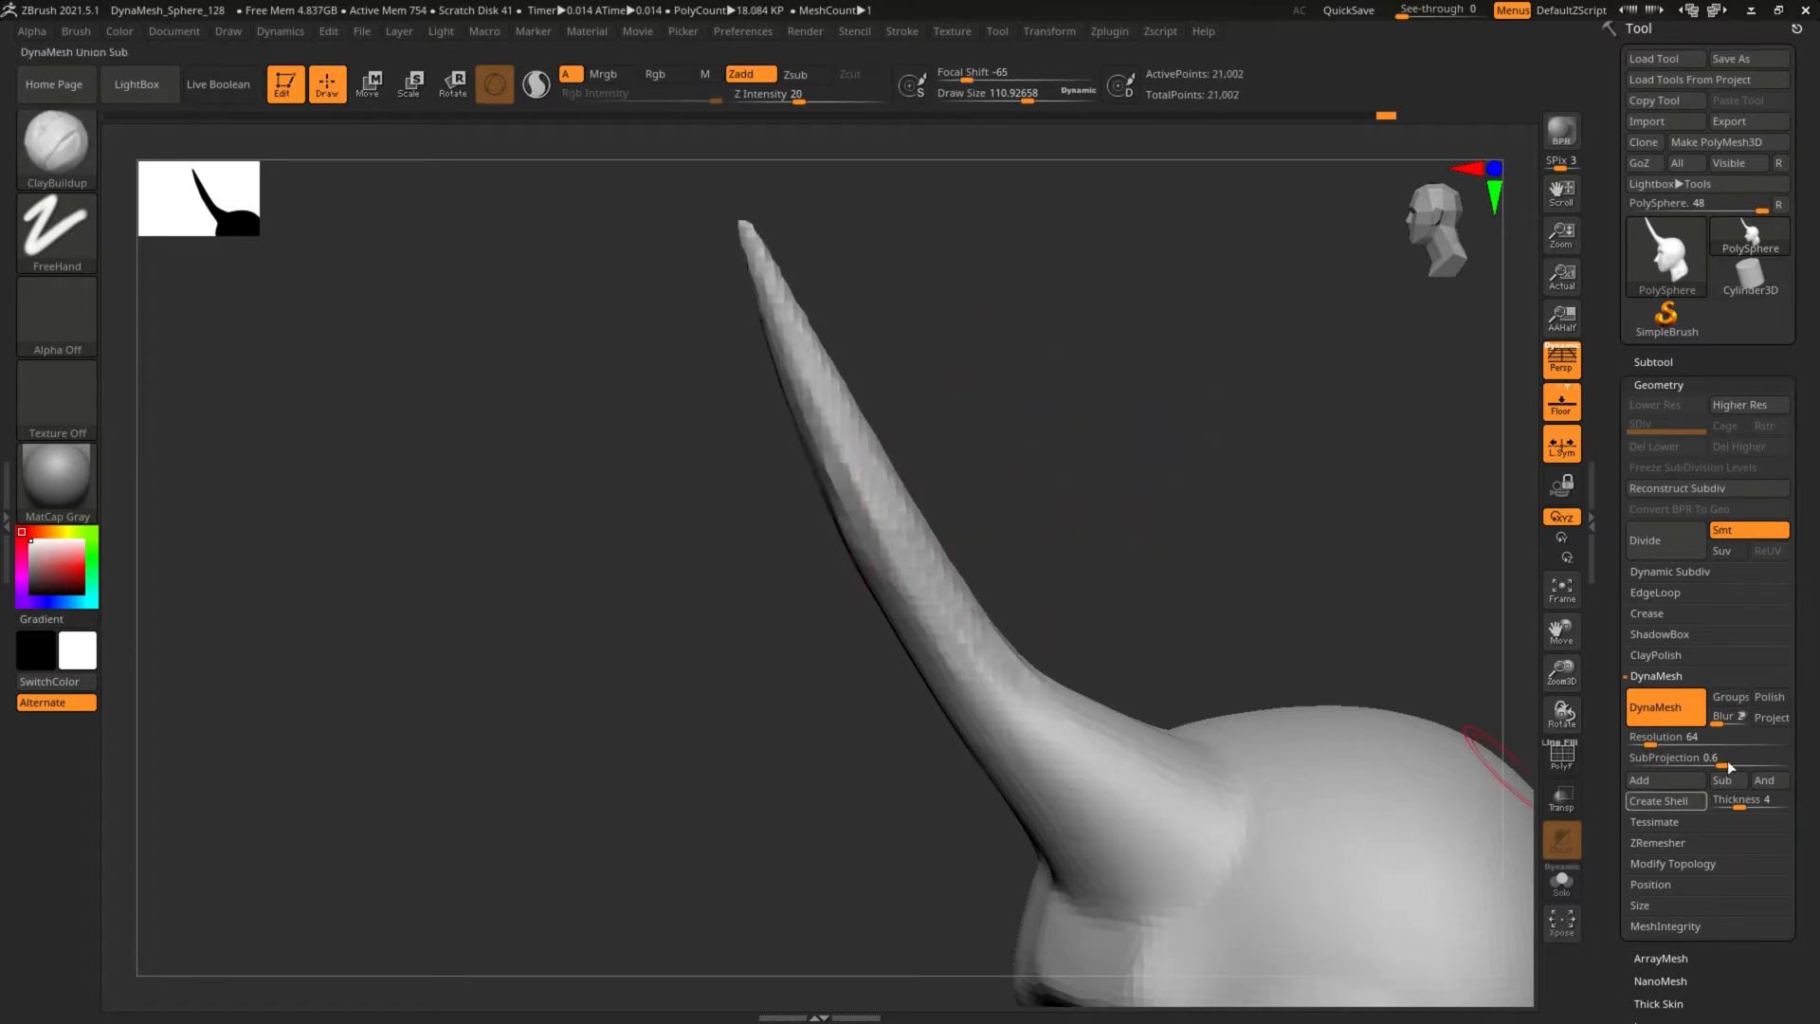
Smooth the remeshed horn lightly and check its polygons with the PolyFrame display, hiding the display again.
key("shift")
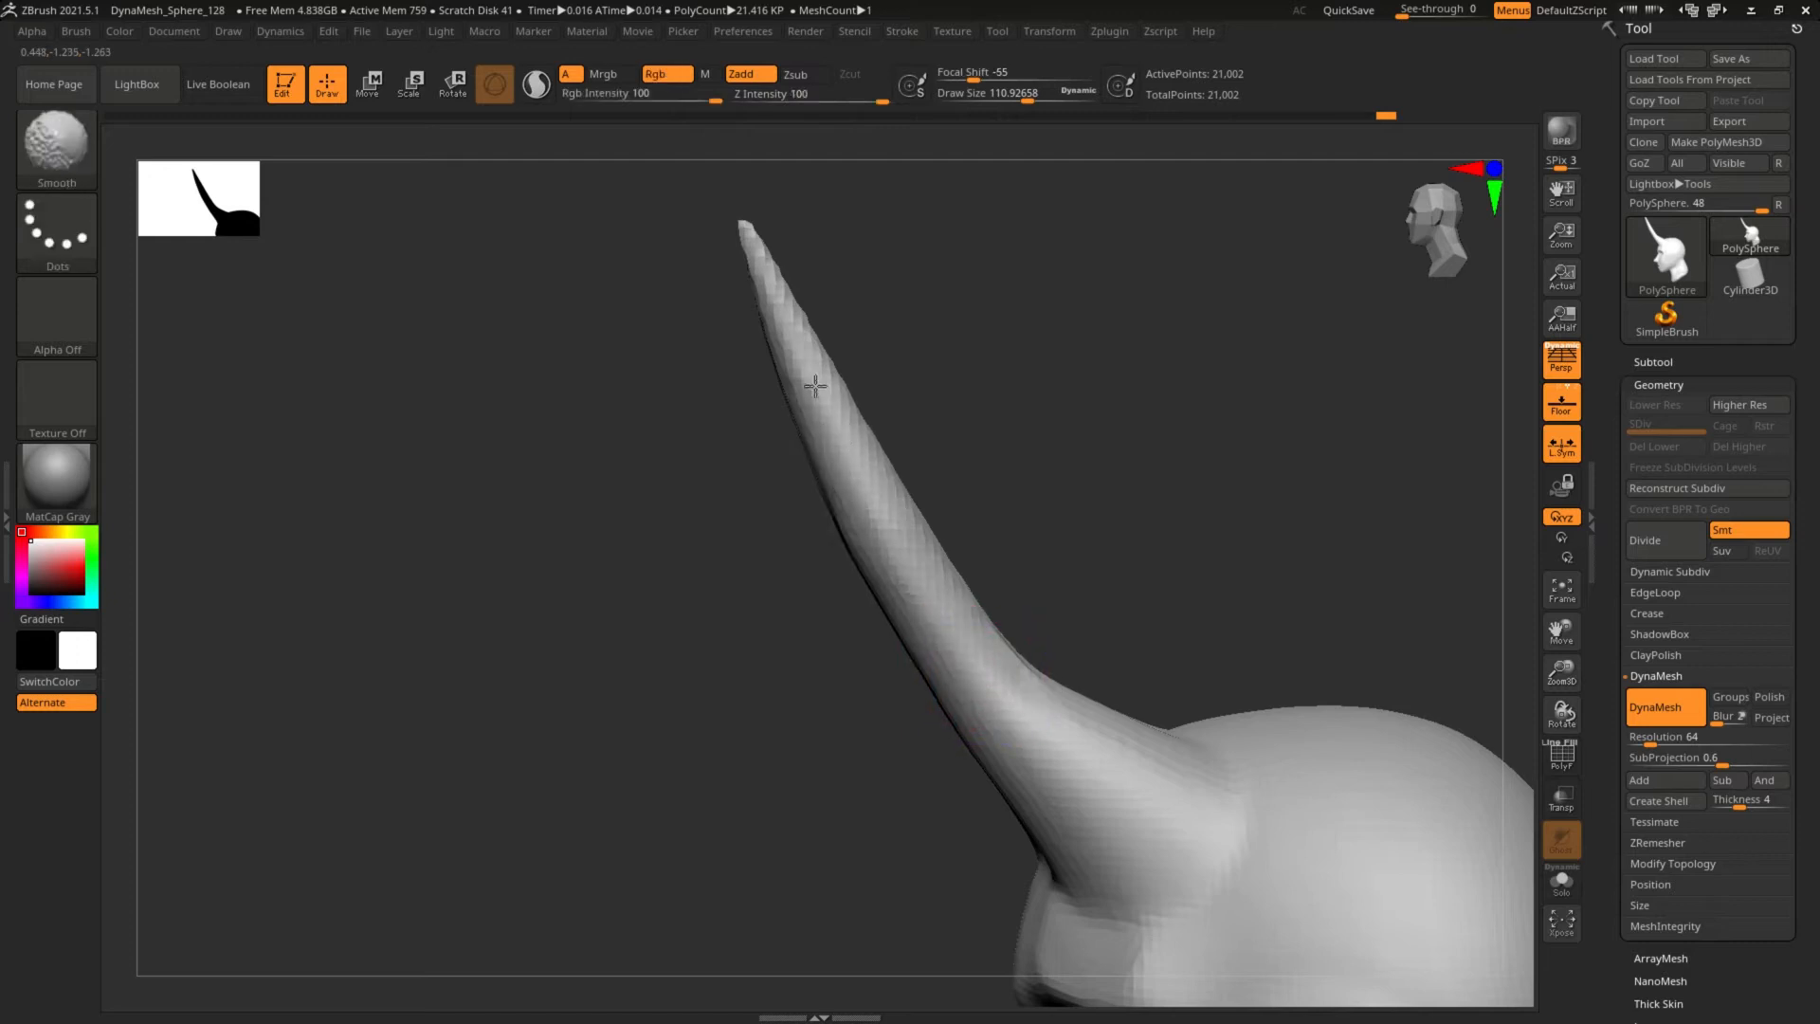
left_click_drag(816, 385, 827, 365, "shift")
mouse_move(755, 517)
left_mouse_down("alt")
mouse_move(792, 500)
mouse_move(800, 519)
mouse_move(786, 501)
left_mouse_up("alt")
left_click(1561, 753)
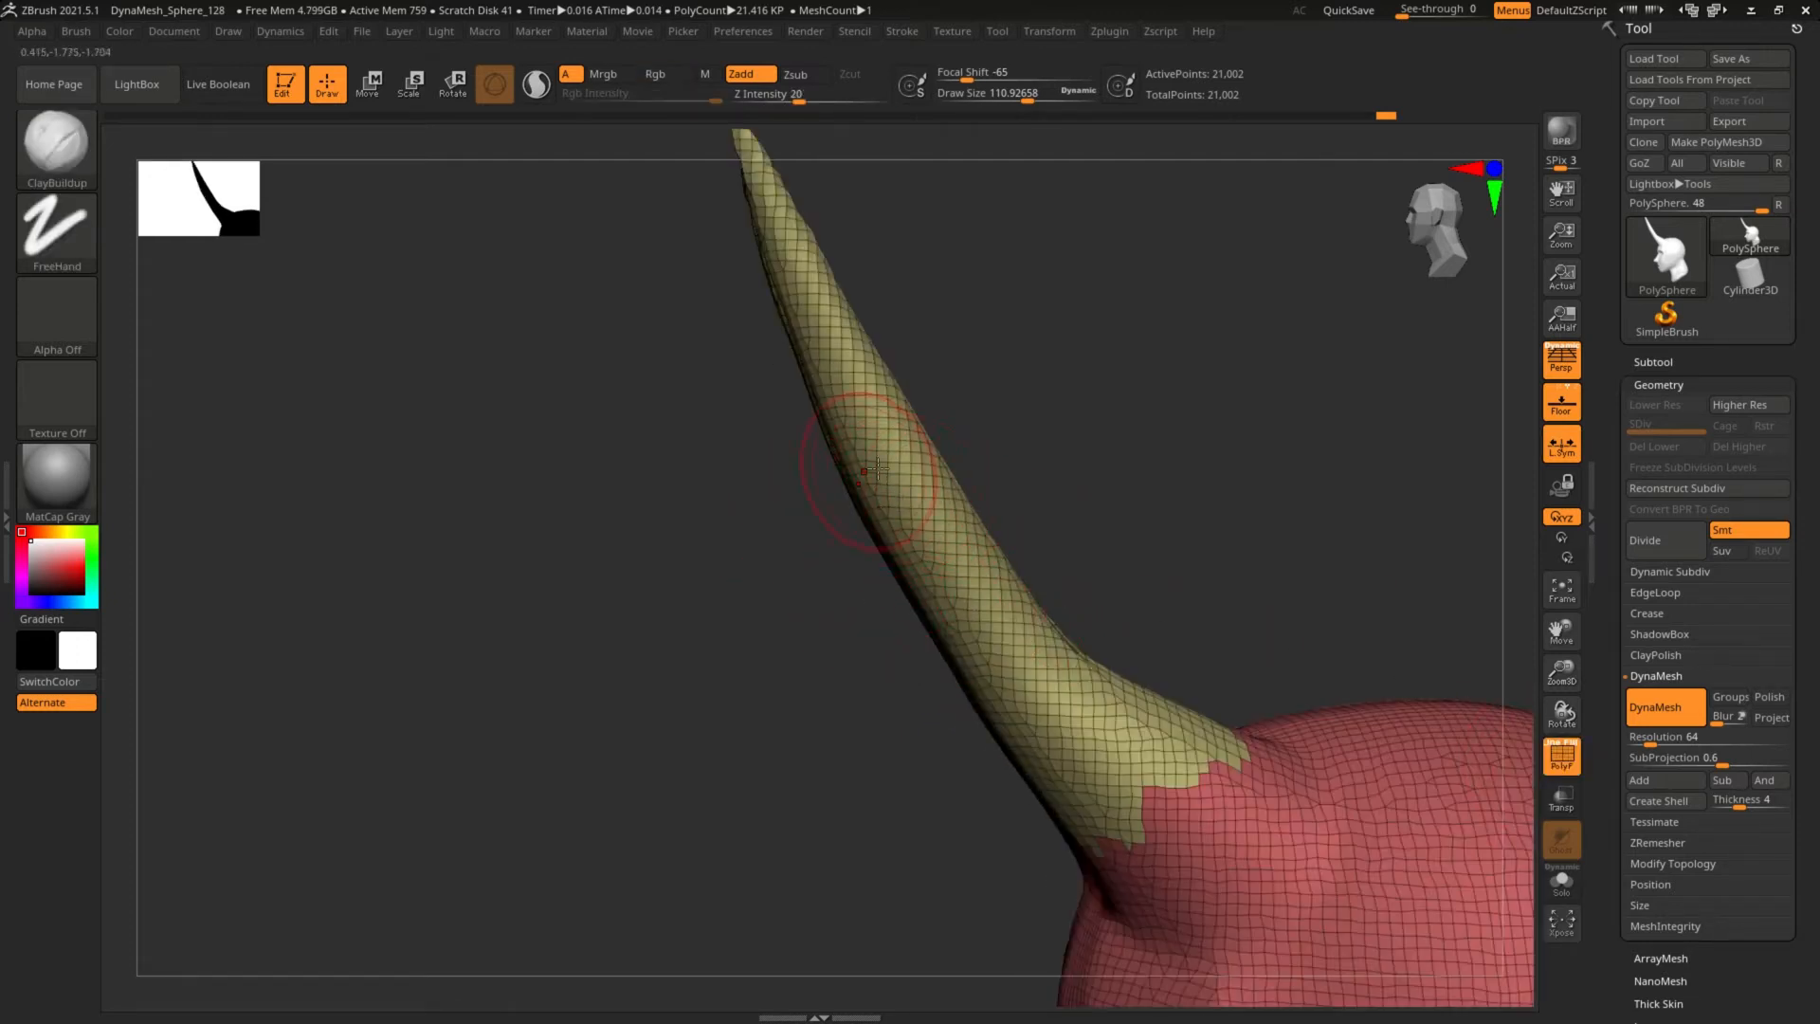
left_click(1559, 755)
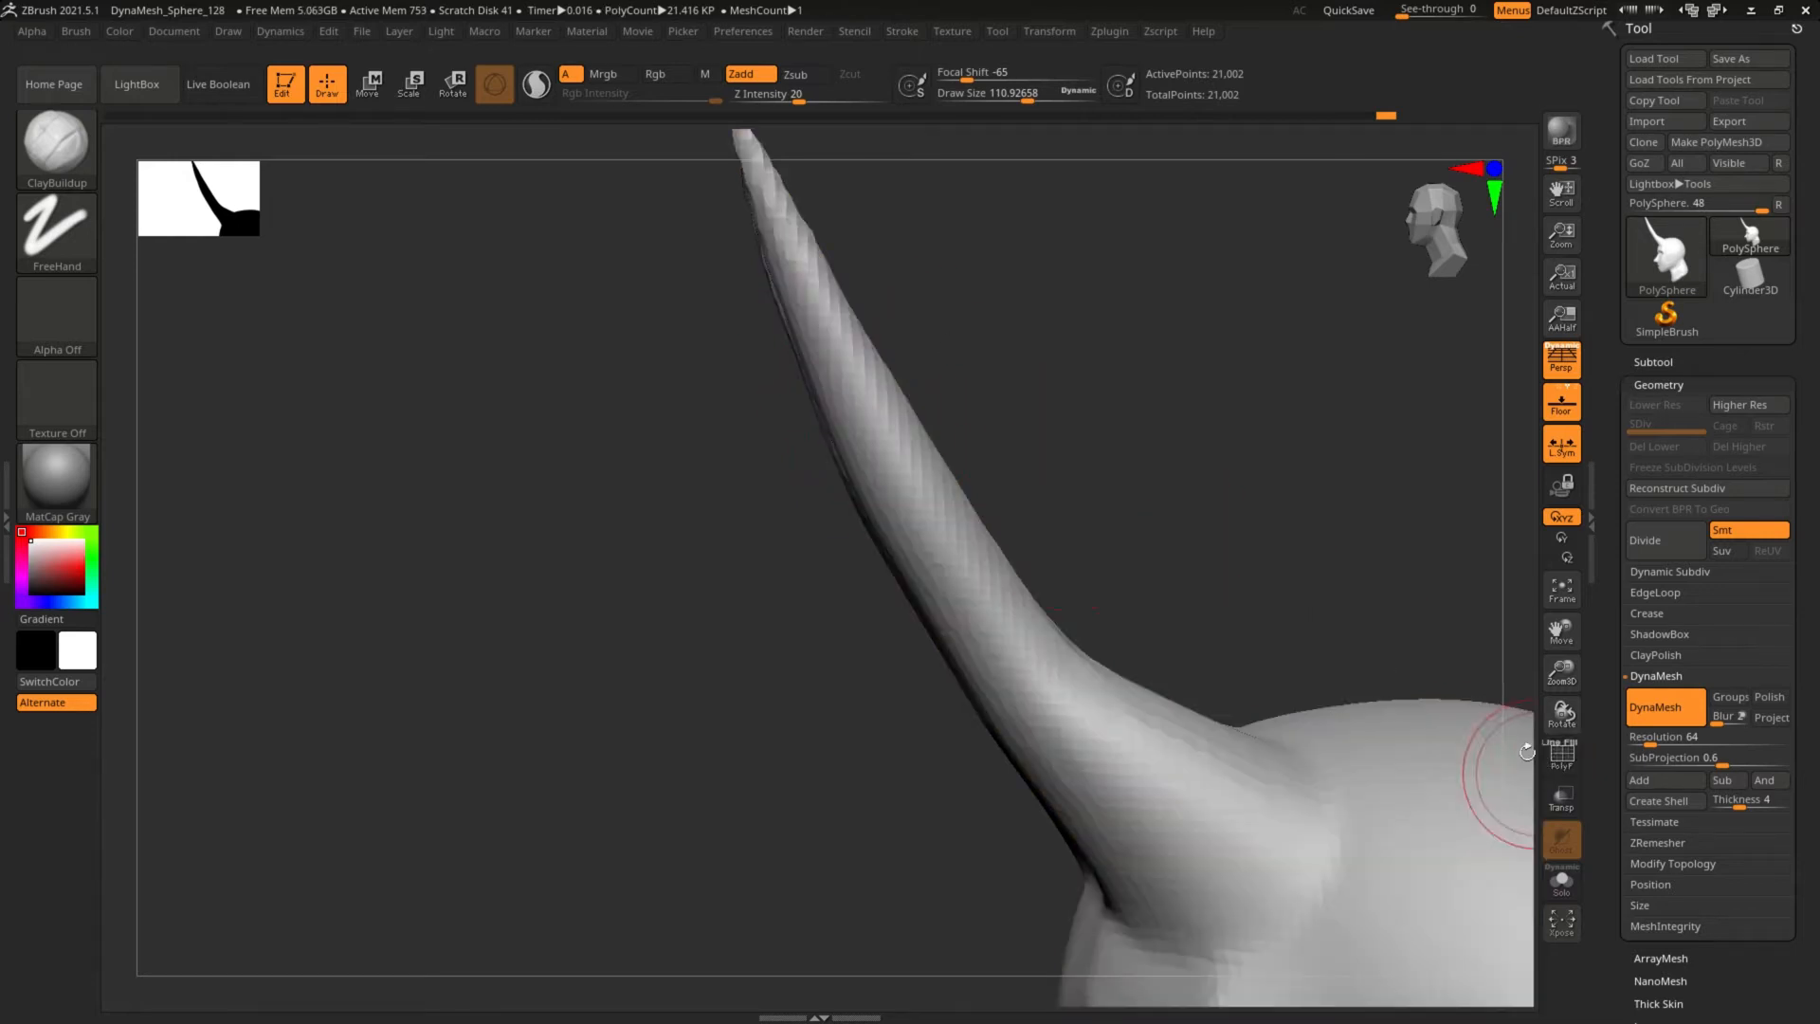
Sculpt raised ridges across the middle of the horns with the ClayBuildup brush, reducing the Draw Size to about 55.
right_click_drag(955, 519, 918, 567)
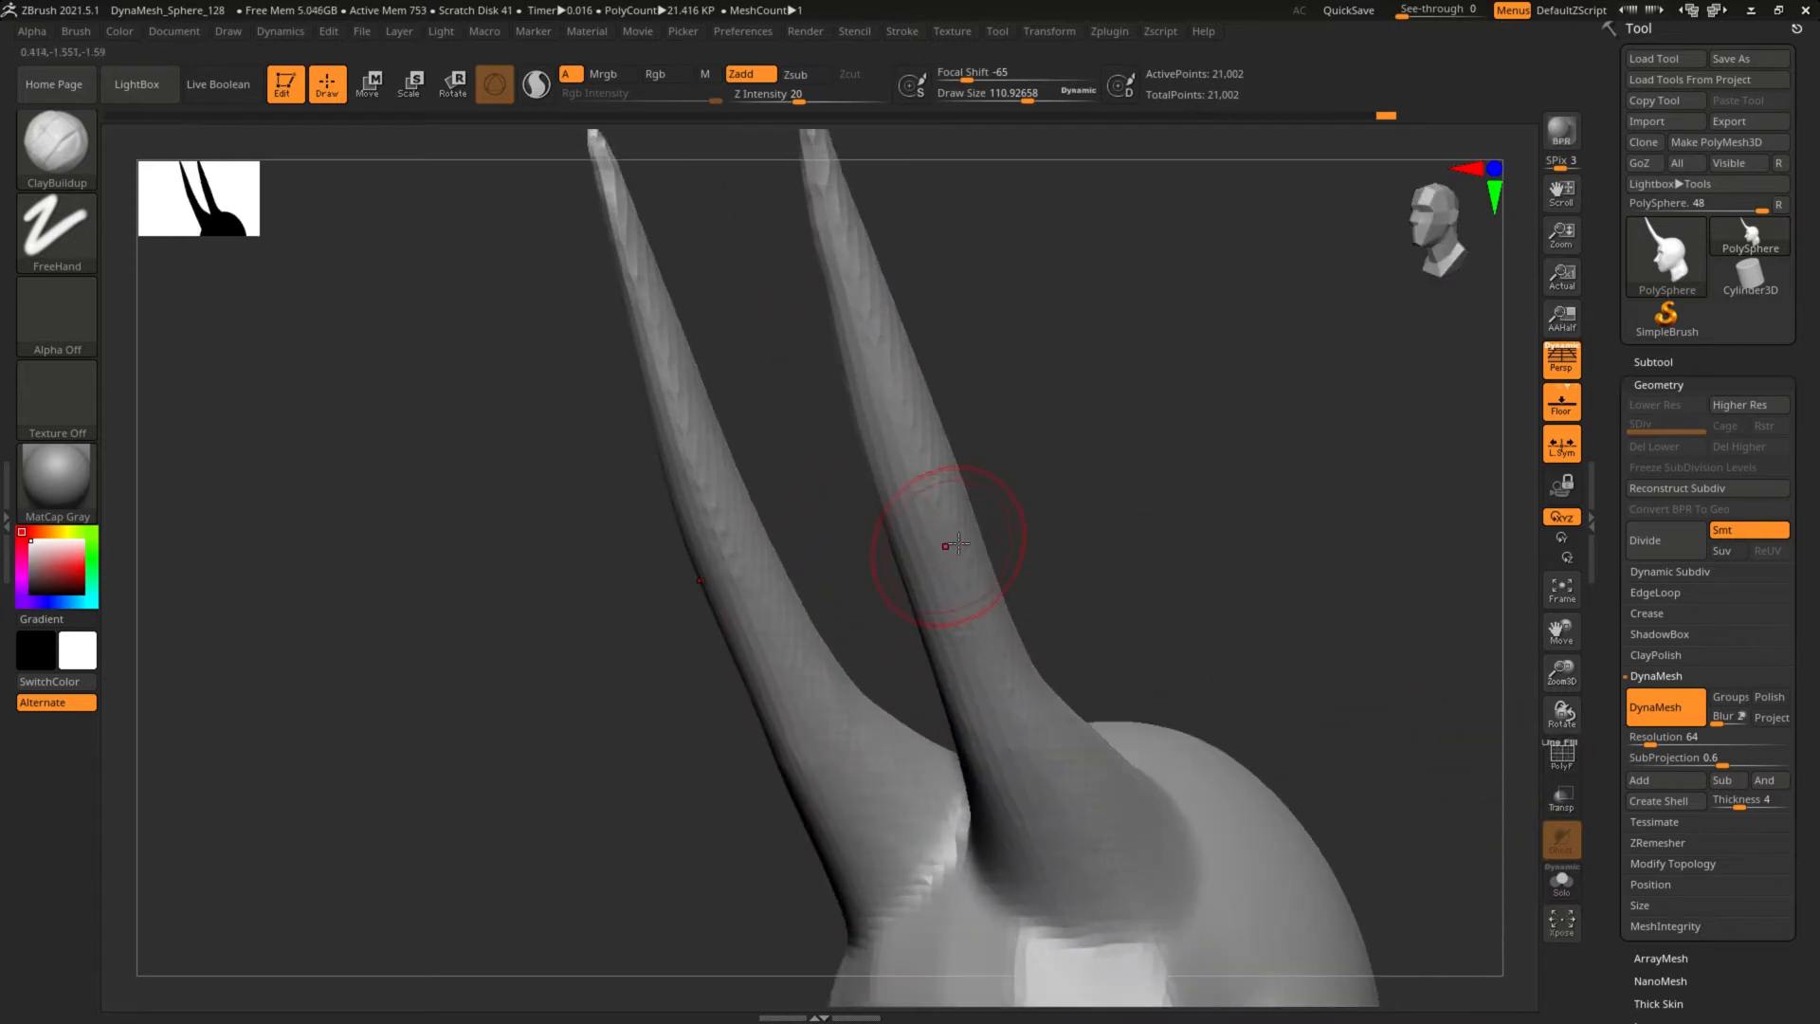
key("s")
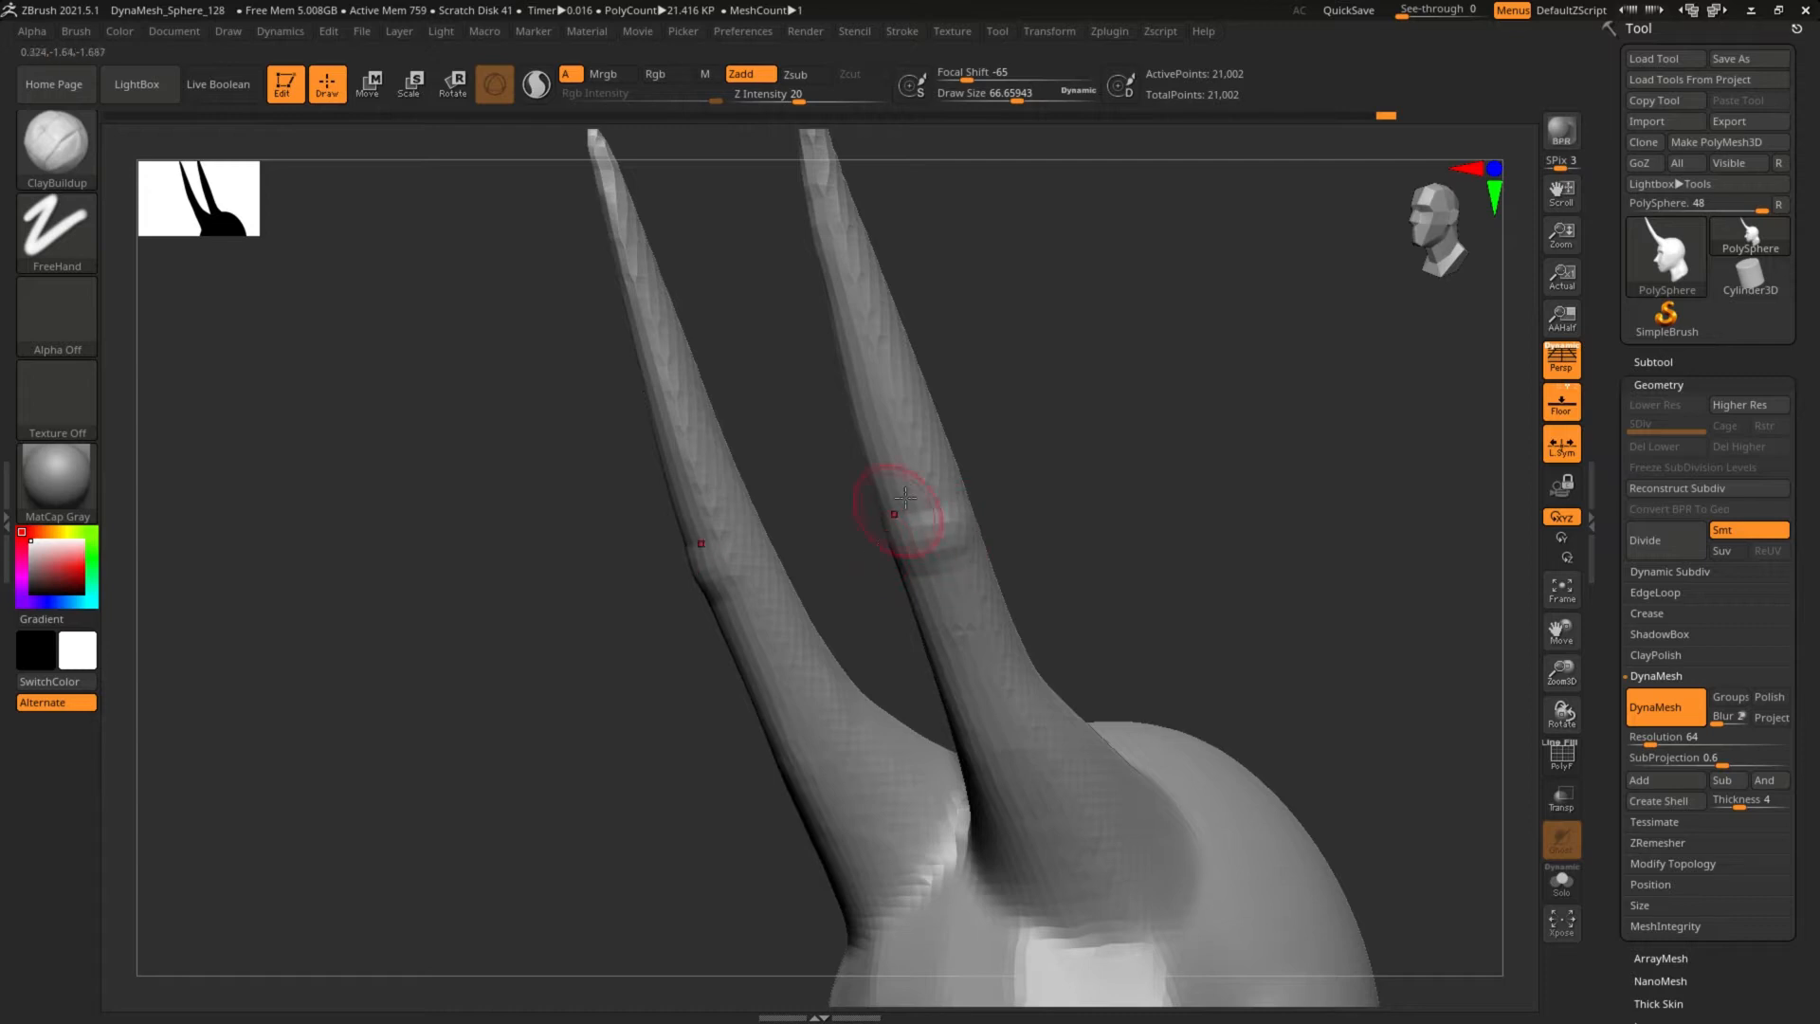
mouse_move(905, 497)
left_mouse_down()
mouse_move(956, 480)
mouse_move(872, 512)
mouse_move(950, 476)
mouse_move(902, 569)
mouse_move(961, 591)
mouse_move(929, 677)
mouse_move(1138, 730)
left_mouse_up()
key("bracketleft")
key("bracketleft")
key("bracketleft")
mouse_move(988, 647)
left_mouse_down()
mouse_move(910, 654)
mouse_move(943, 644)
mouse_move(924, 593)
mouse_move(937, 637)
left_mouse_up()
mouse_move(1204, 616)
left_mouse_down()
mouse_move(957, 605)
mouse_move(990, 597)
left_mouse_up()
left_click_drag(1181, 539, 1008, 464, "alt")
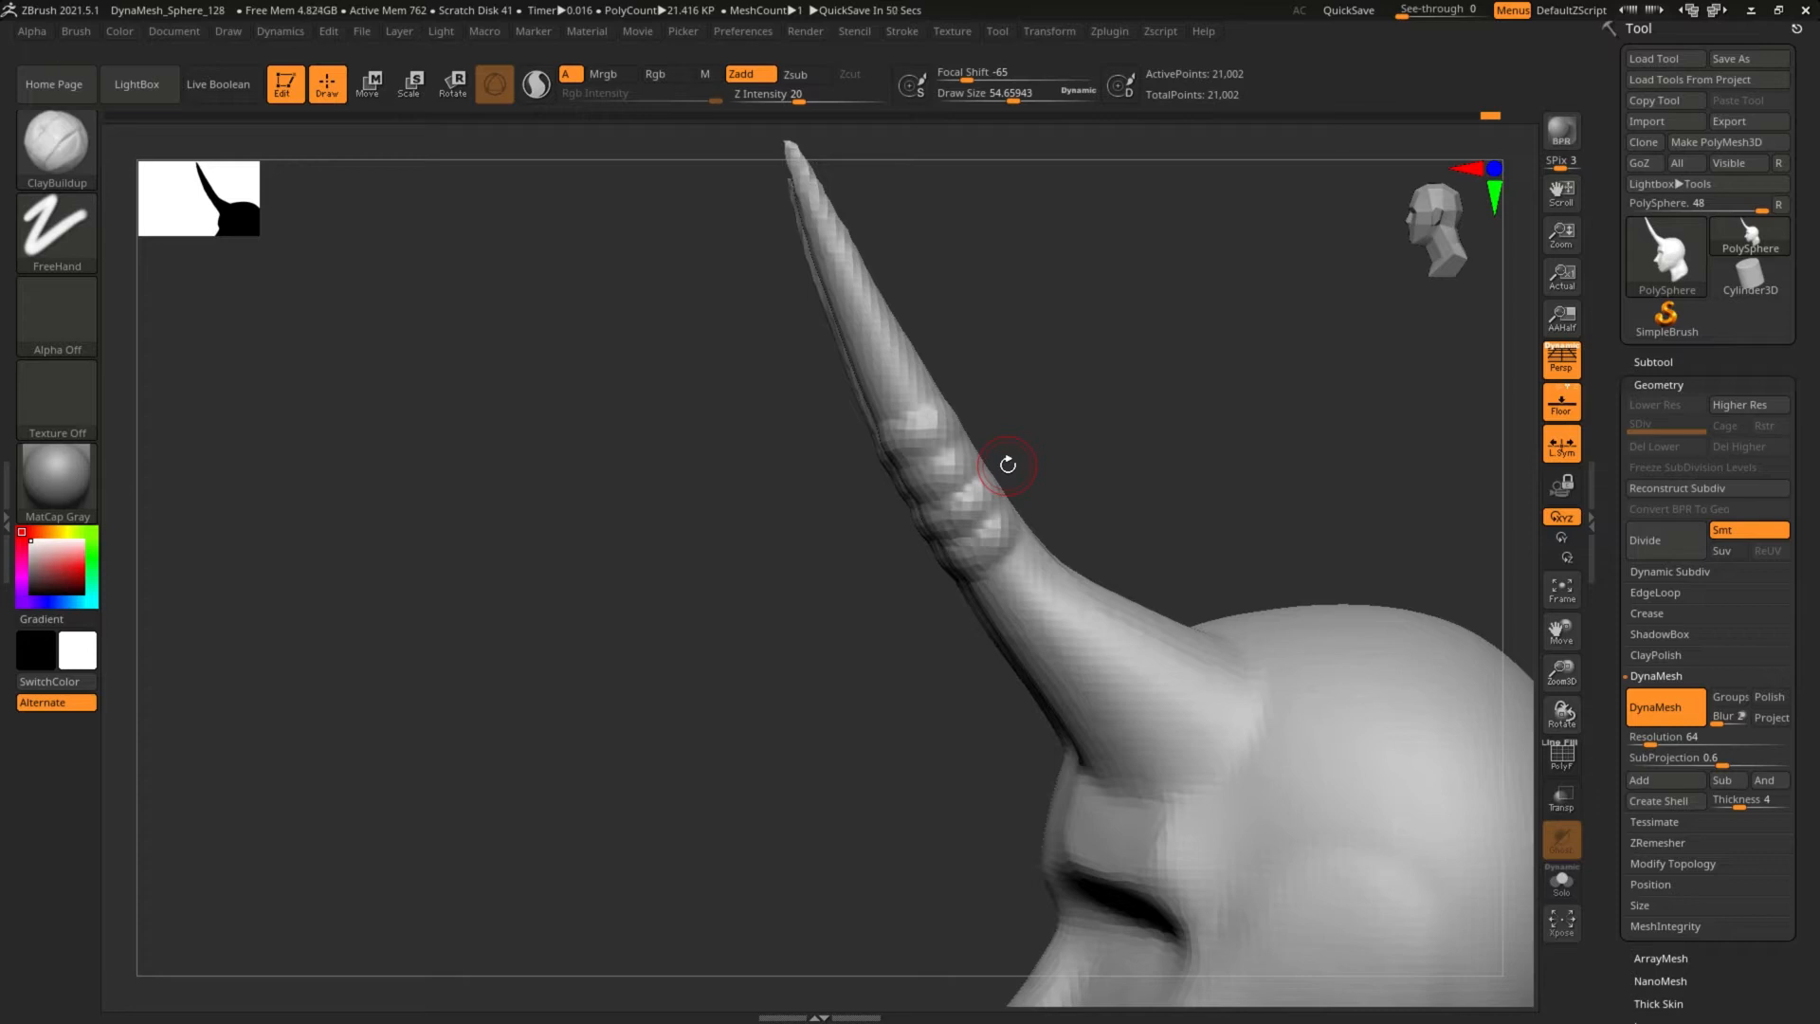
Undo the ridge strokes on the horns.
key("ctrl")
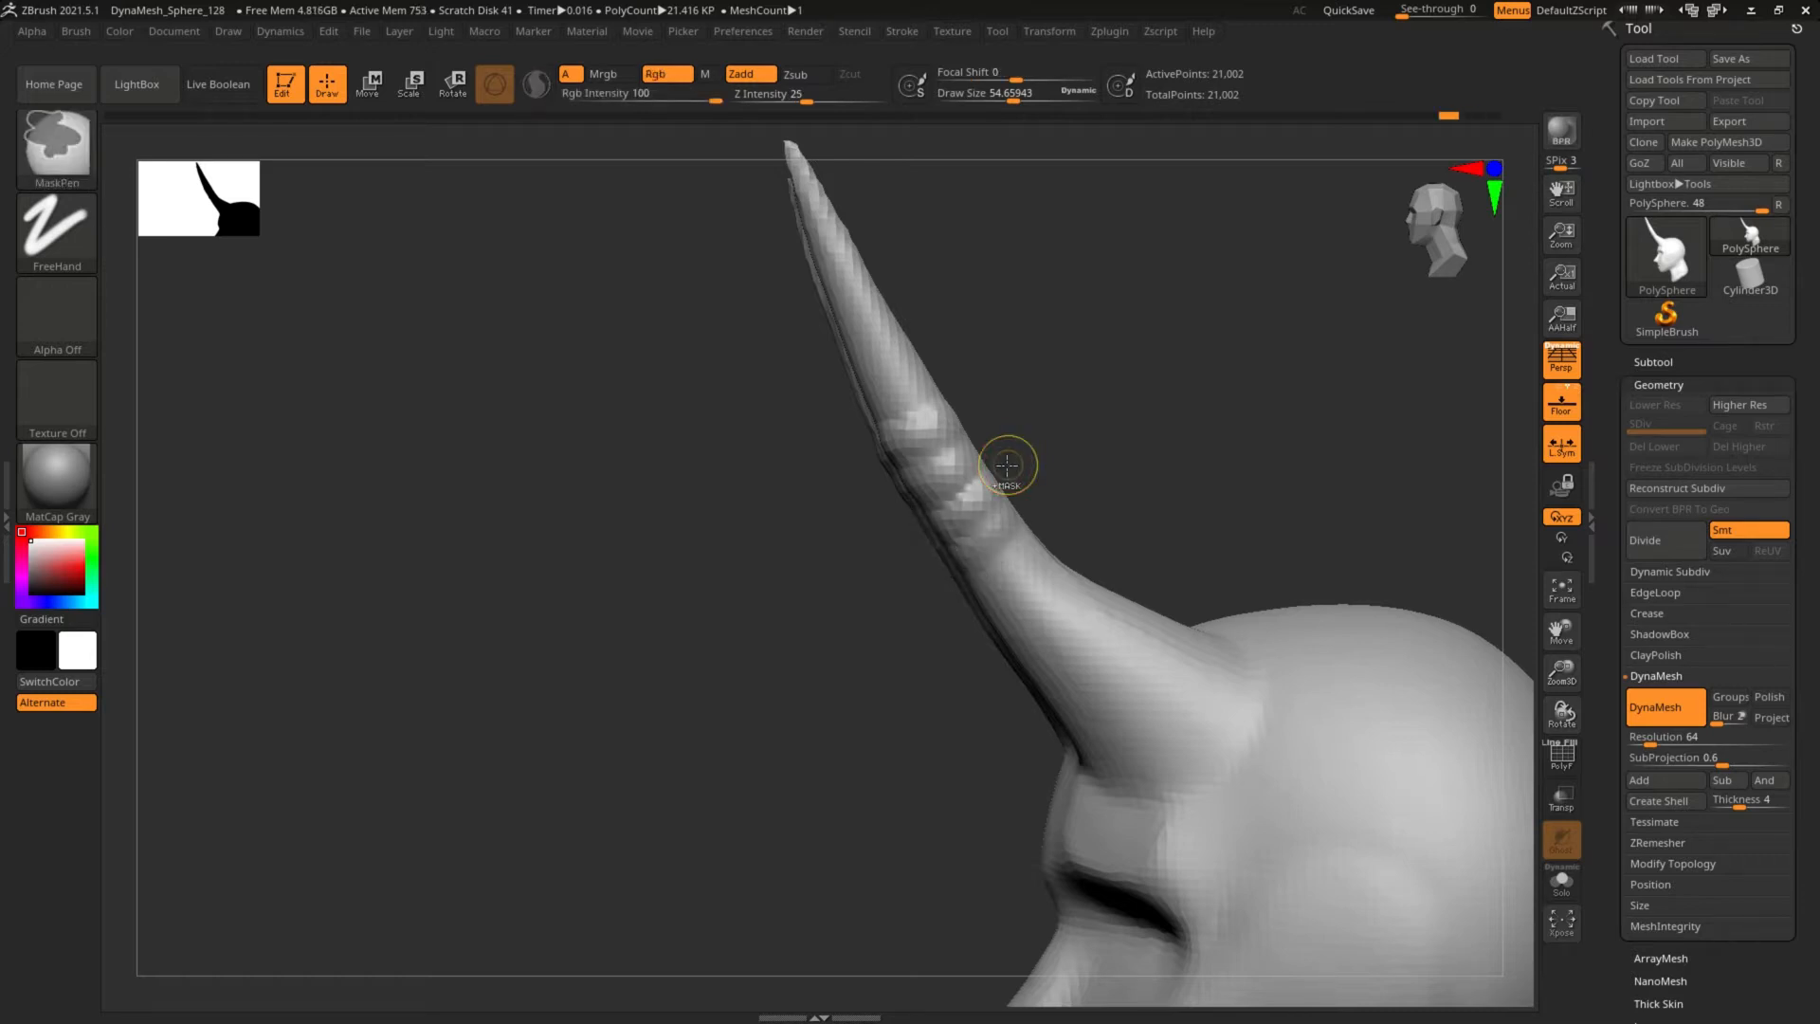
key("ctrl+z")
key("ctrl+z")
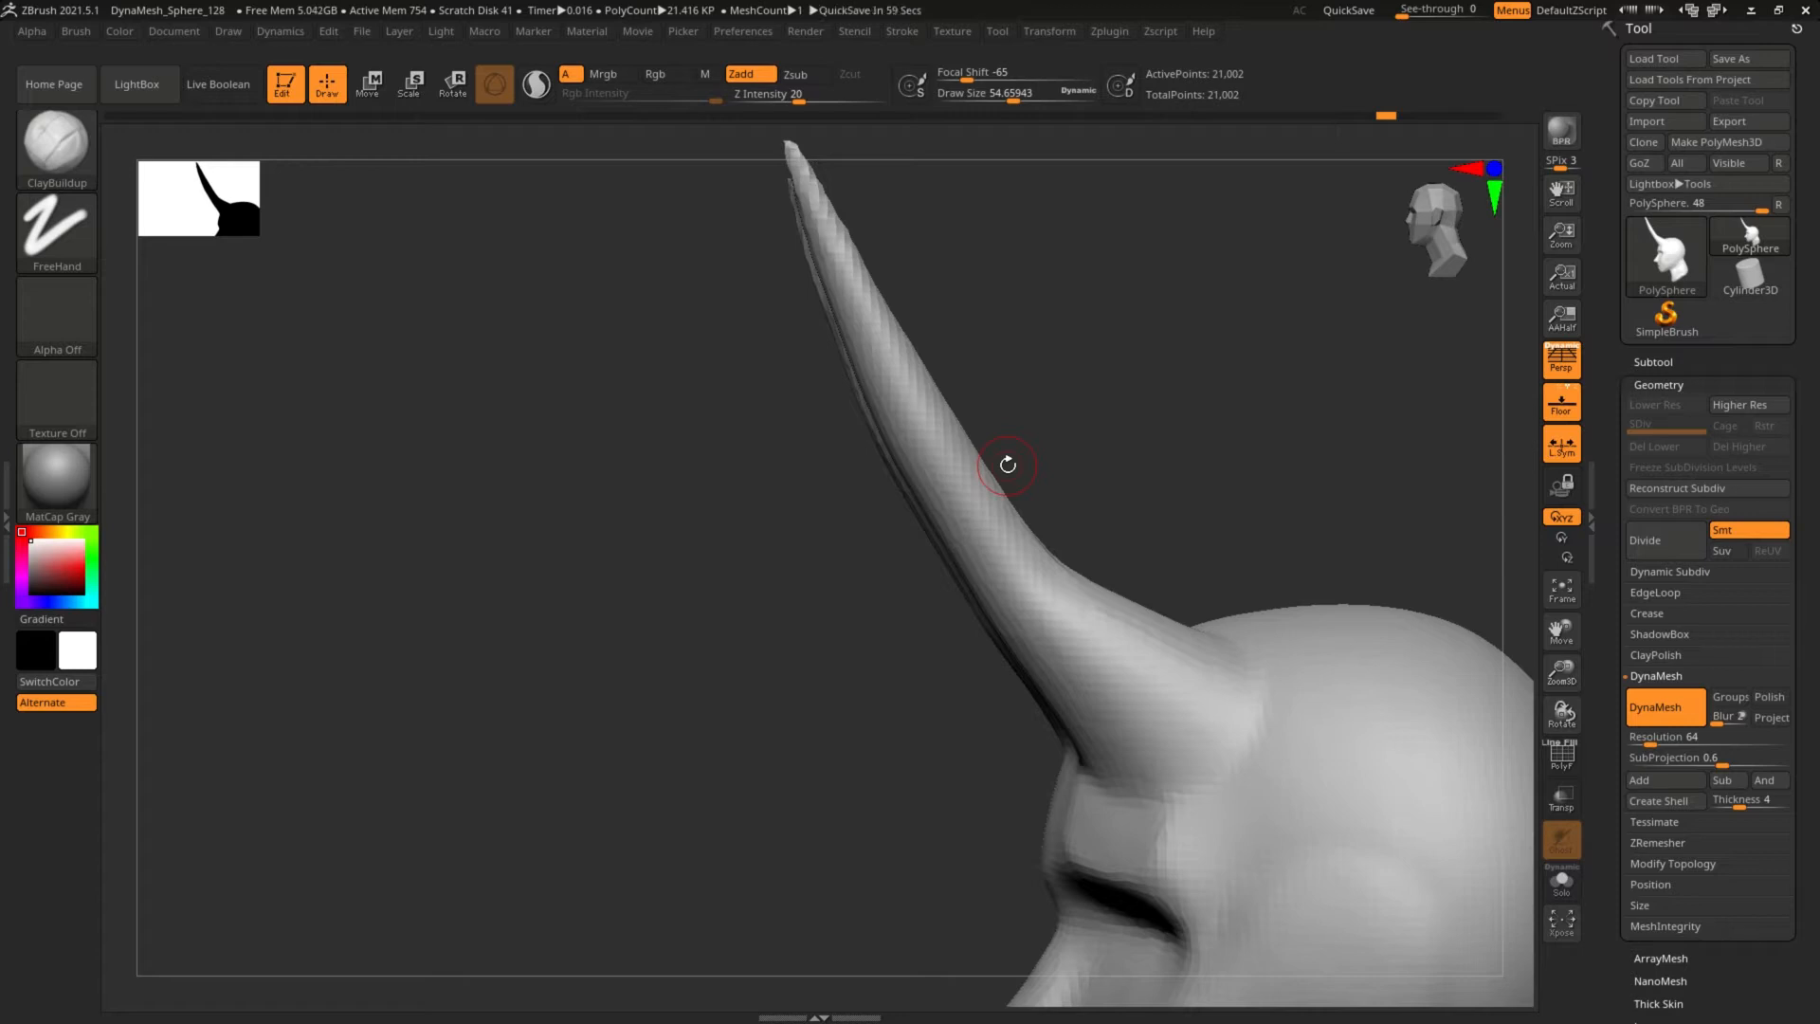
mouse_move(991, 446)
right_mouse_down()
mouse_move(1015, 426)
mouse_move(970, 418)
mouse_move(816, 515)
mouse_move(839, 609)
mouse_move(890, 544)
right_mouse_up()
right_click_drag(1186, 515, 990, 517)
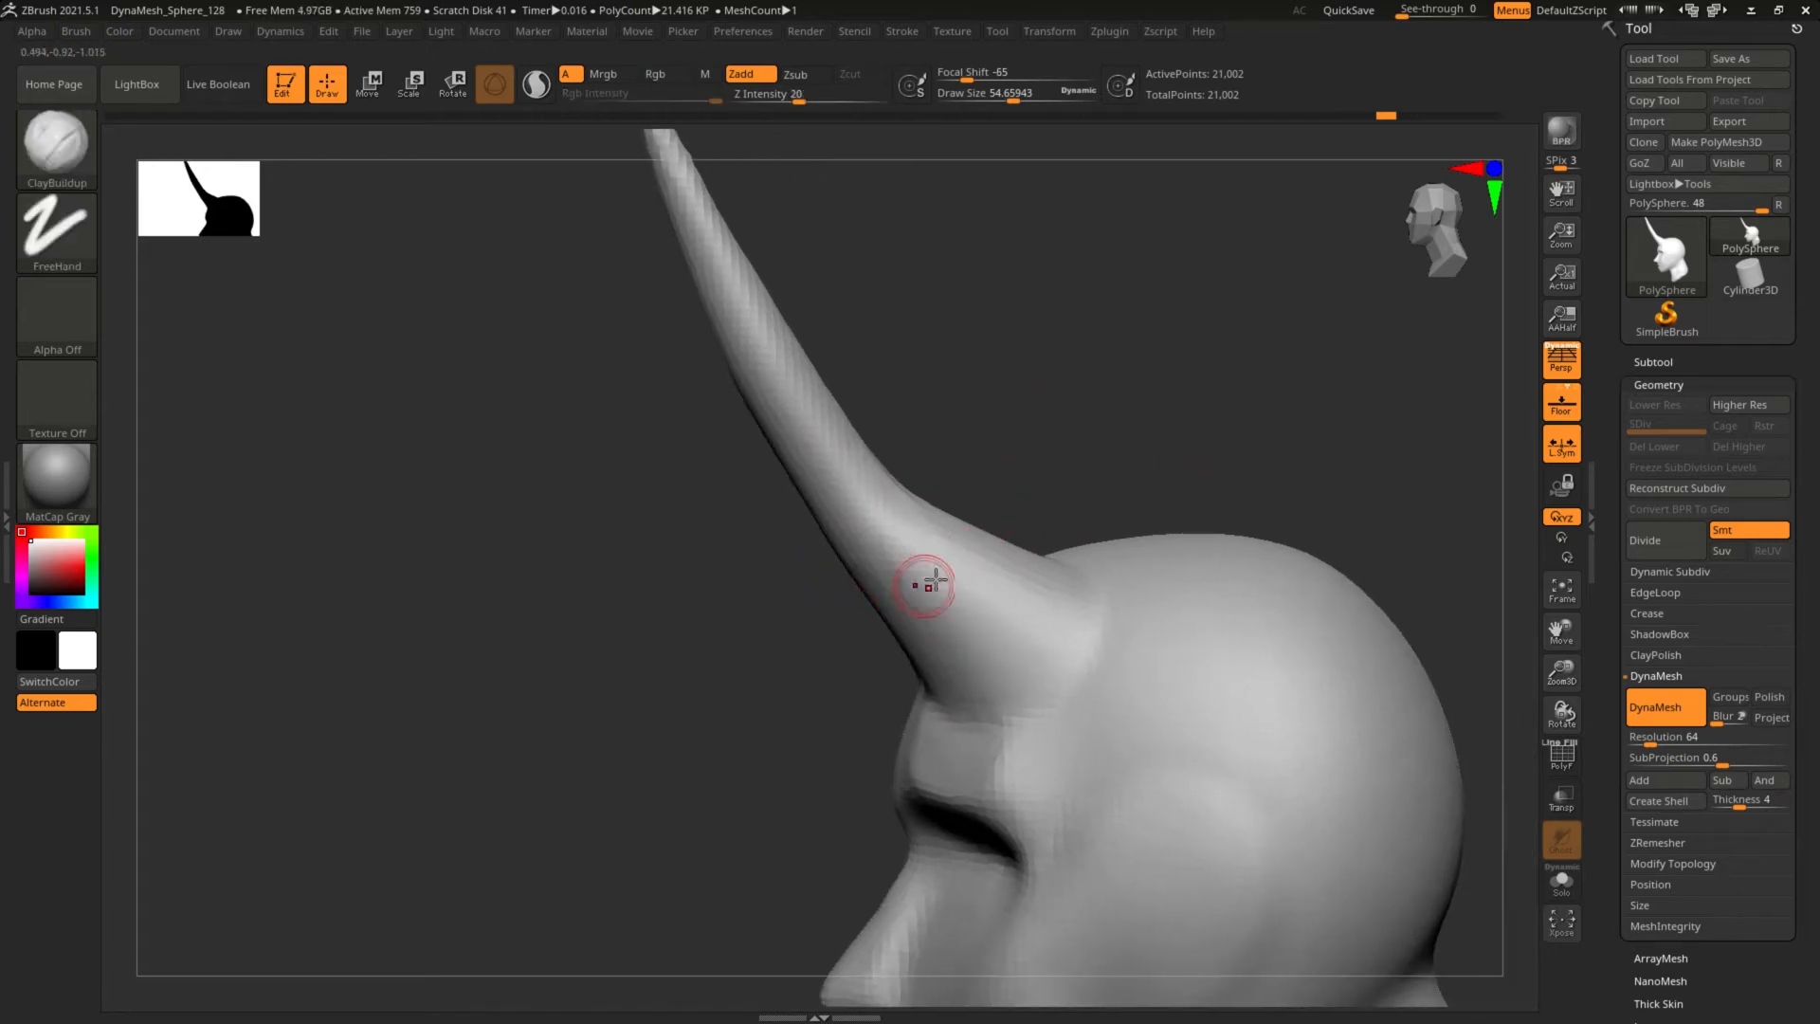
right_click_drag(985, 438, 1024, 374)
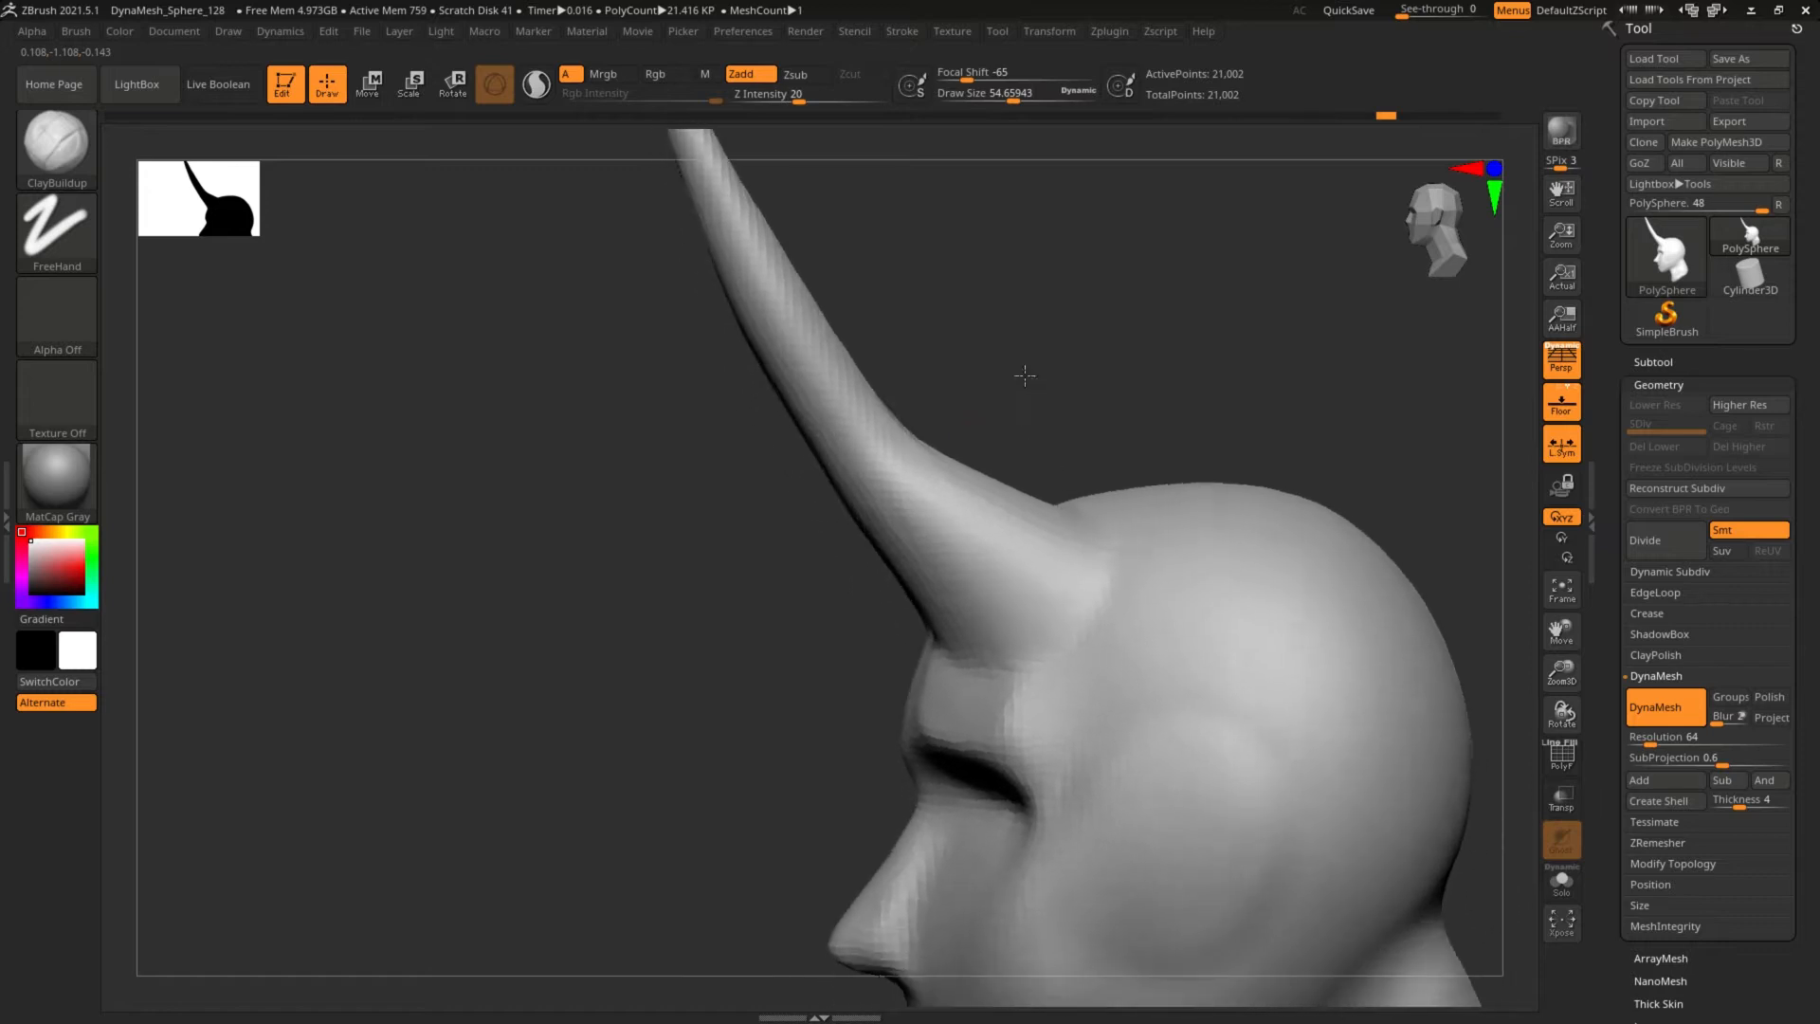
Open the ZRemesher settings and show the PolyFrame display on the head, neck and horns.
left_click_drag(1611, 719, 1612, 622)
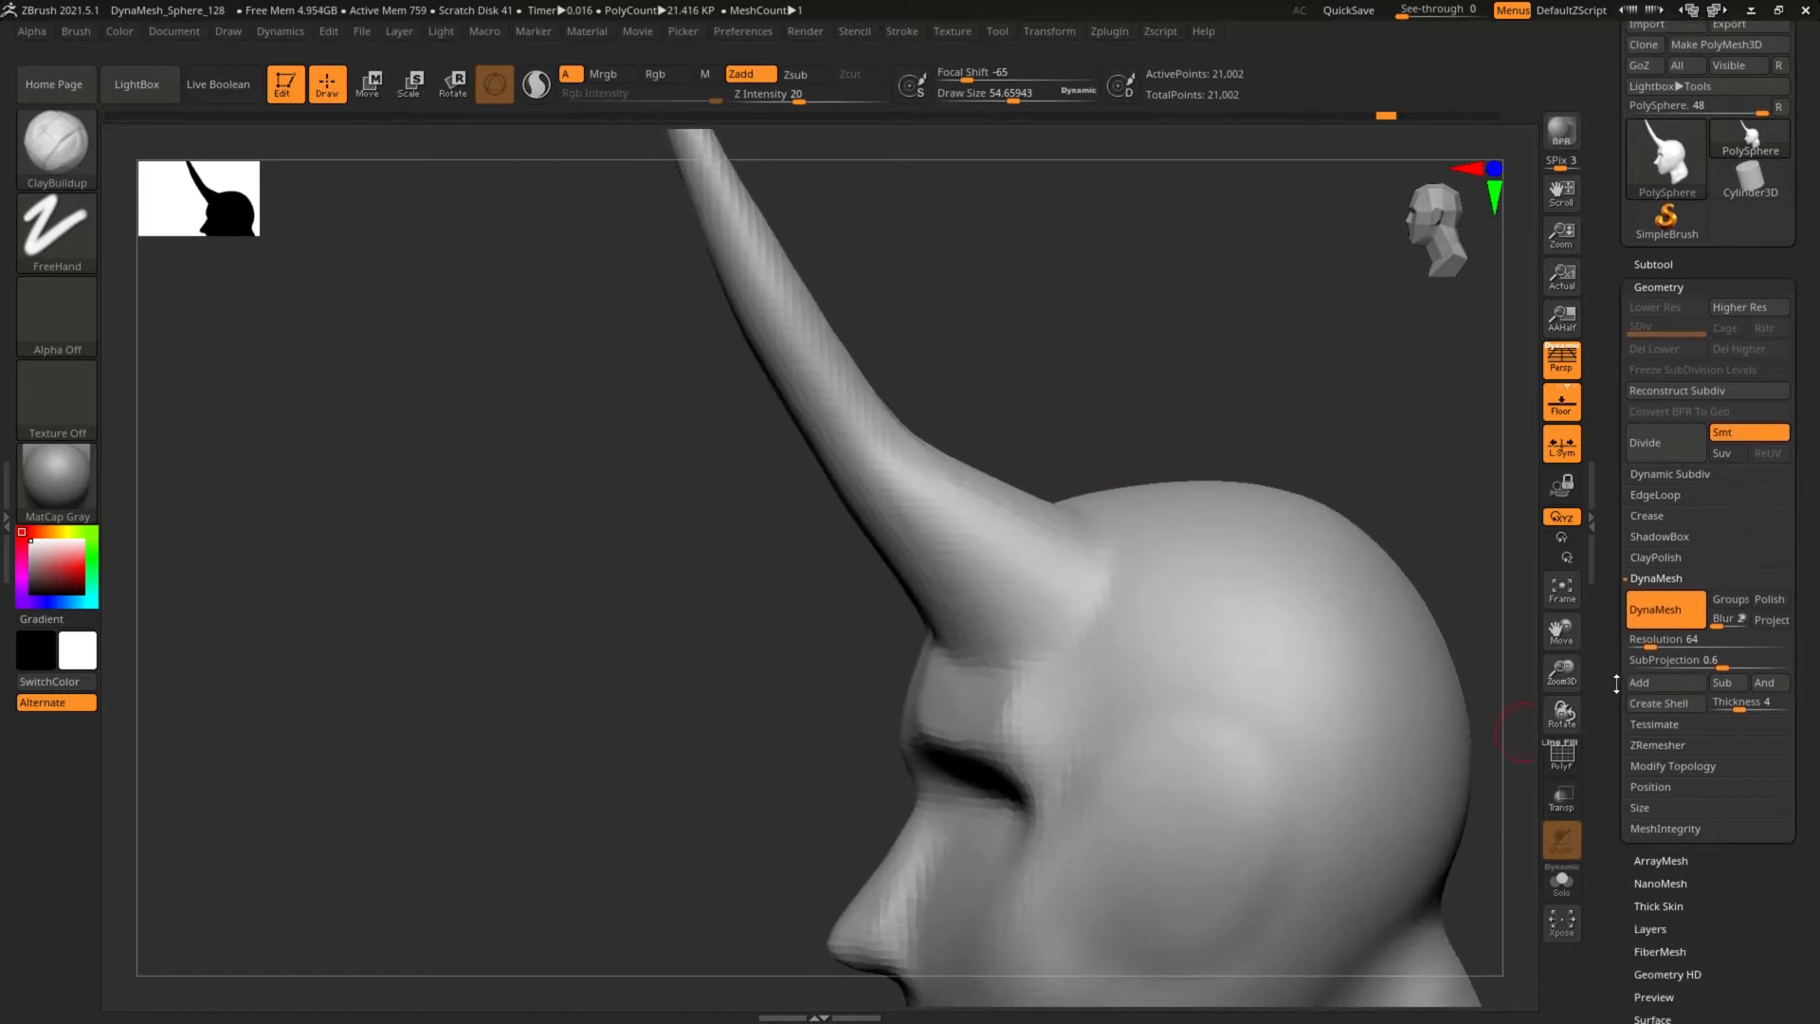
left_click(1657, 745)
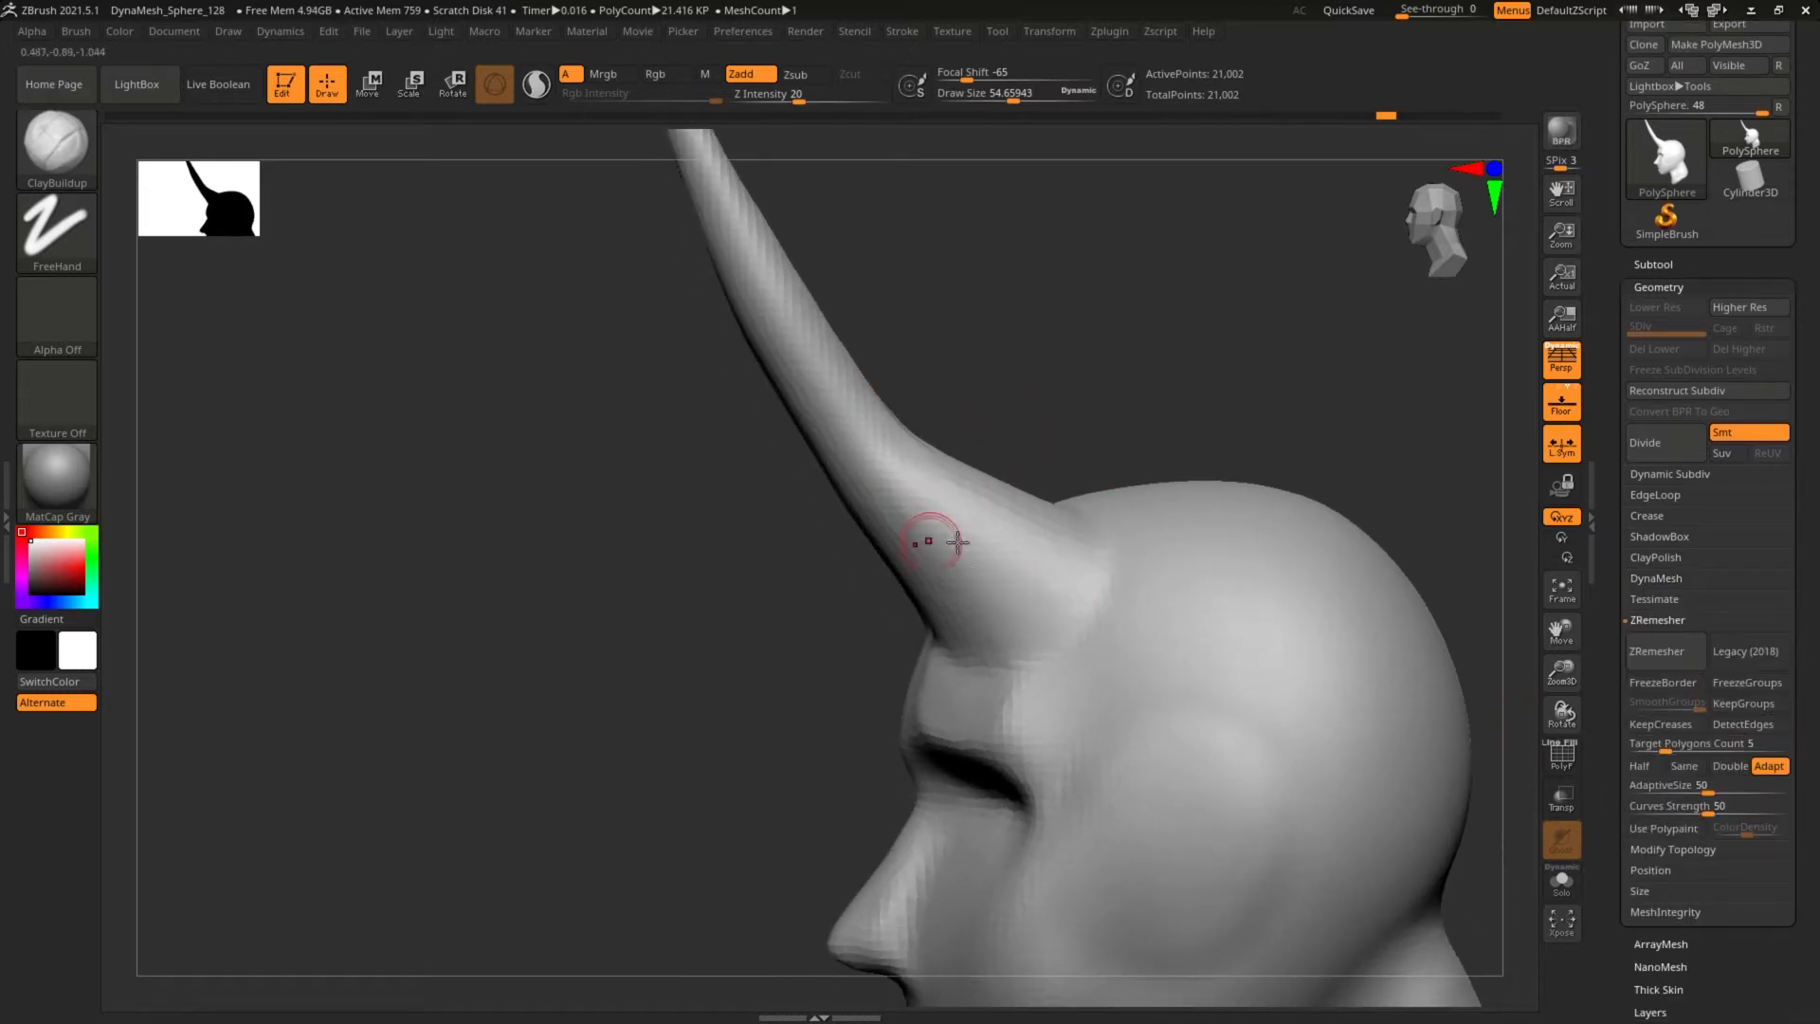
right_click_drag(1002, 496, 1032, 288)
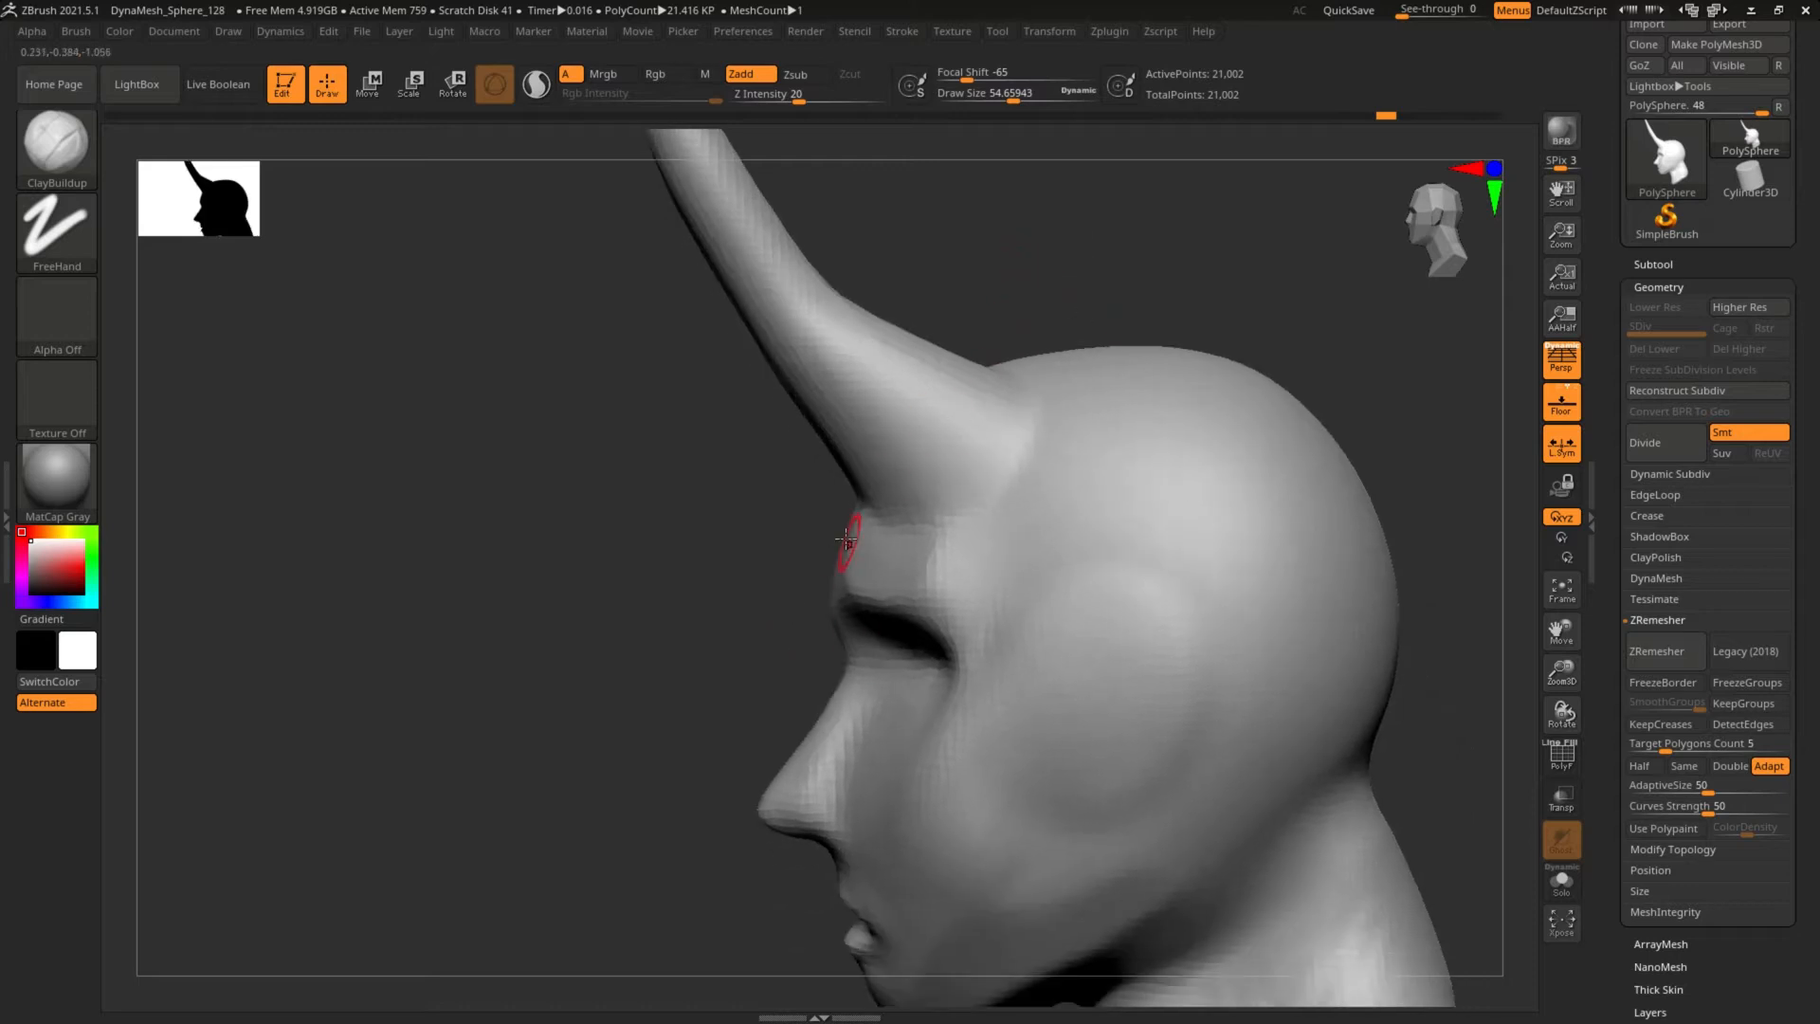
right_click_drag(667, 651, 662, 379, "alt")
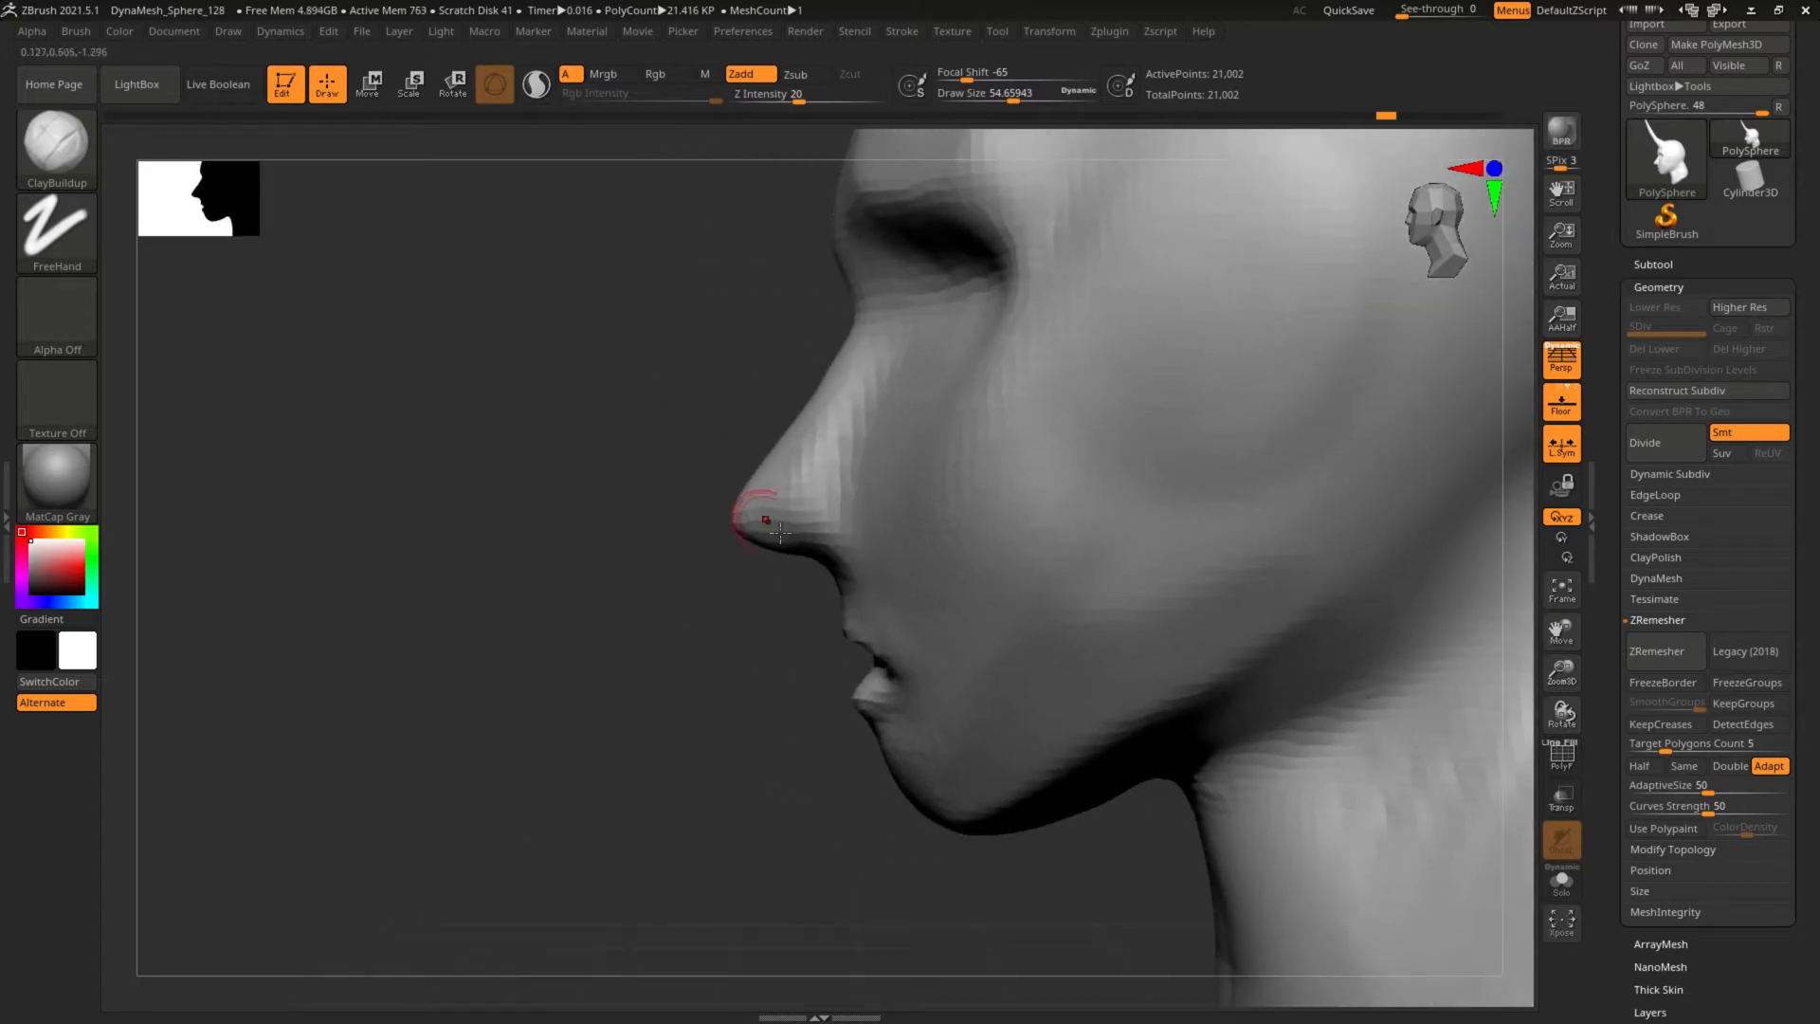
left_click(1562, 766)
right_click_drag(816, 833, 508, 711)
right_click_drag(543, 541, 588, 886, "alt")
right_click_drag(563, 709, 583, 868, "alt")
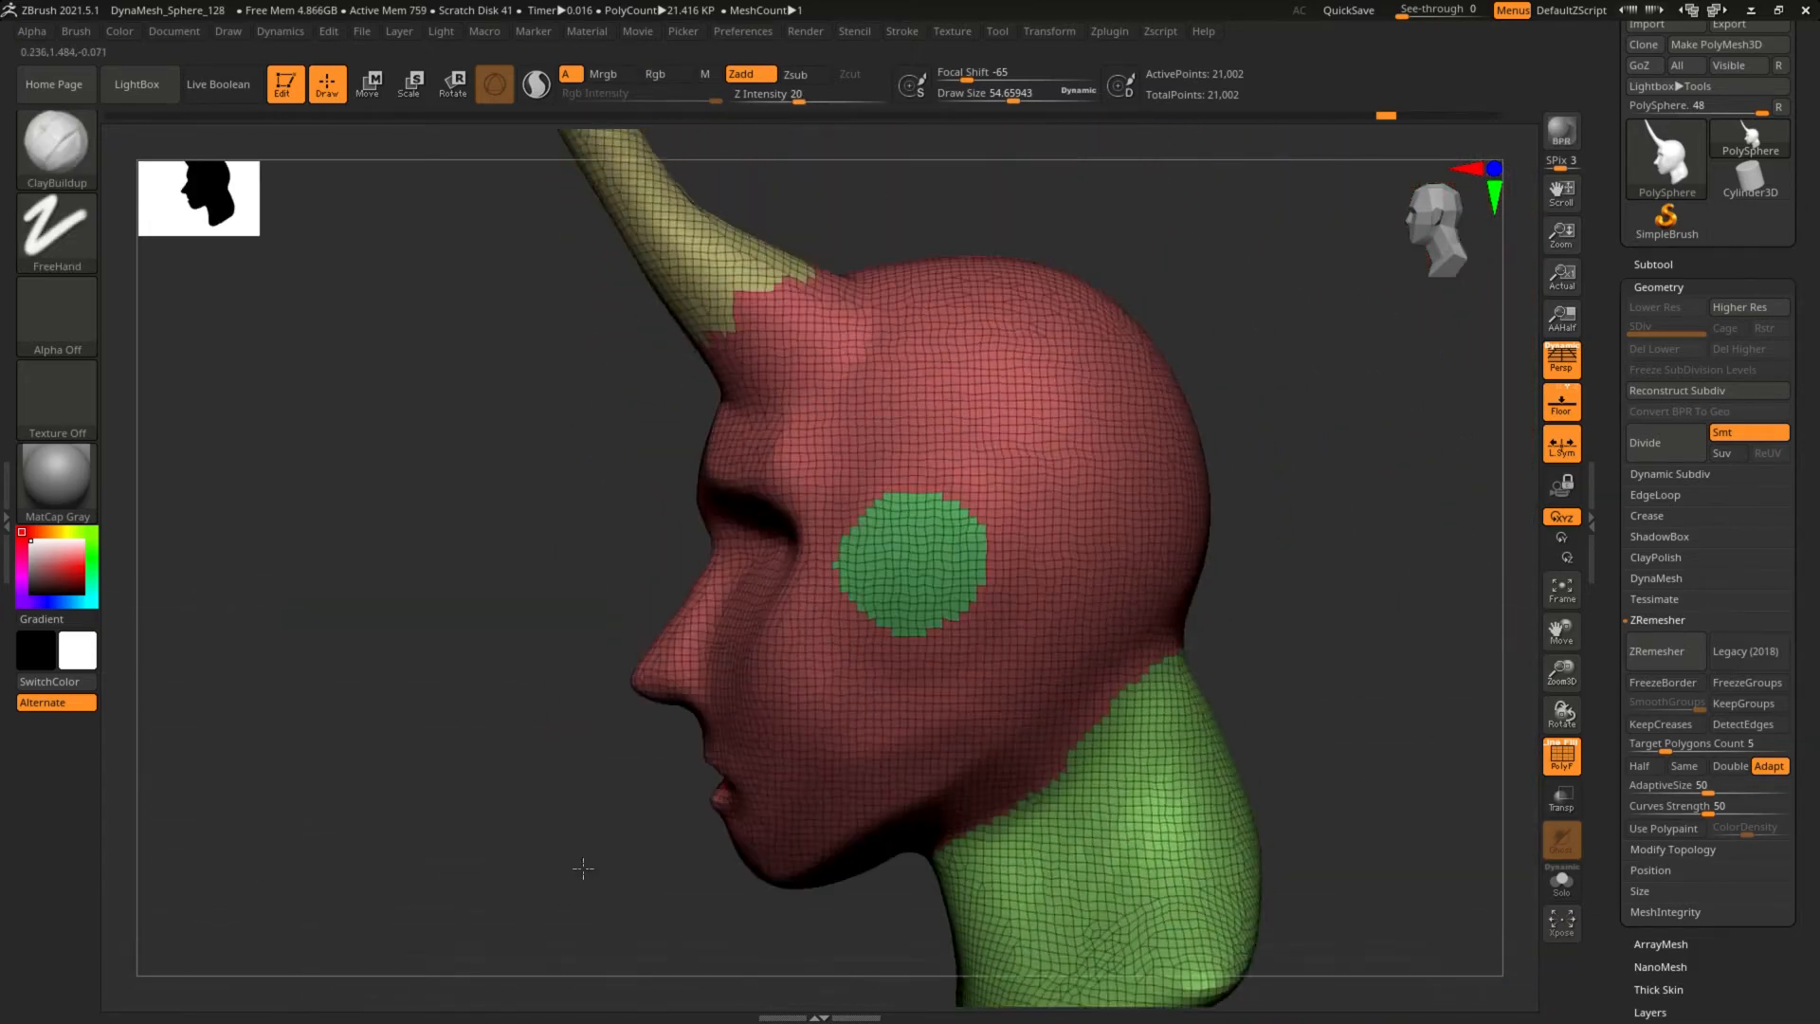
right_click_drag(532, 683, 614, 458, "alt")
right_click_drag(714, 642, 702, 633, "alt")
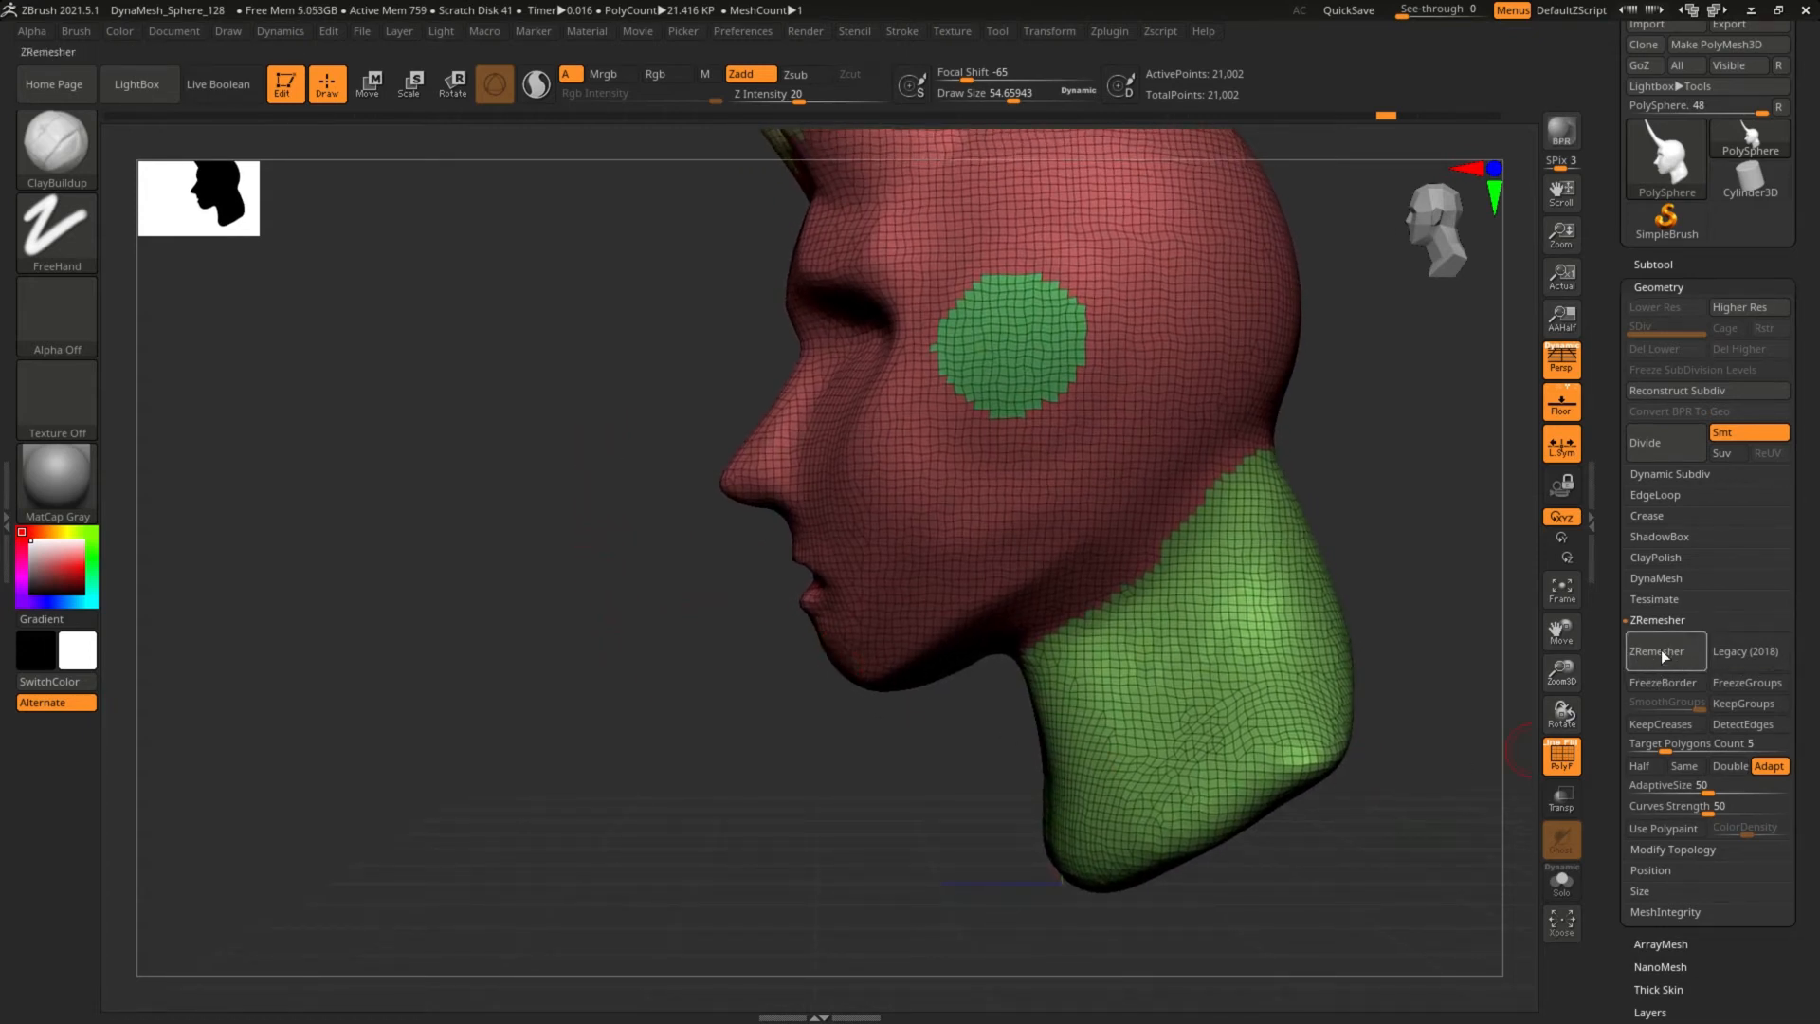
Try remeshing the head with ZRemesher while keeping its polygroups, undoing the remesh and turning KeepGroups off.
left_click(1731, 706)
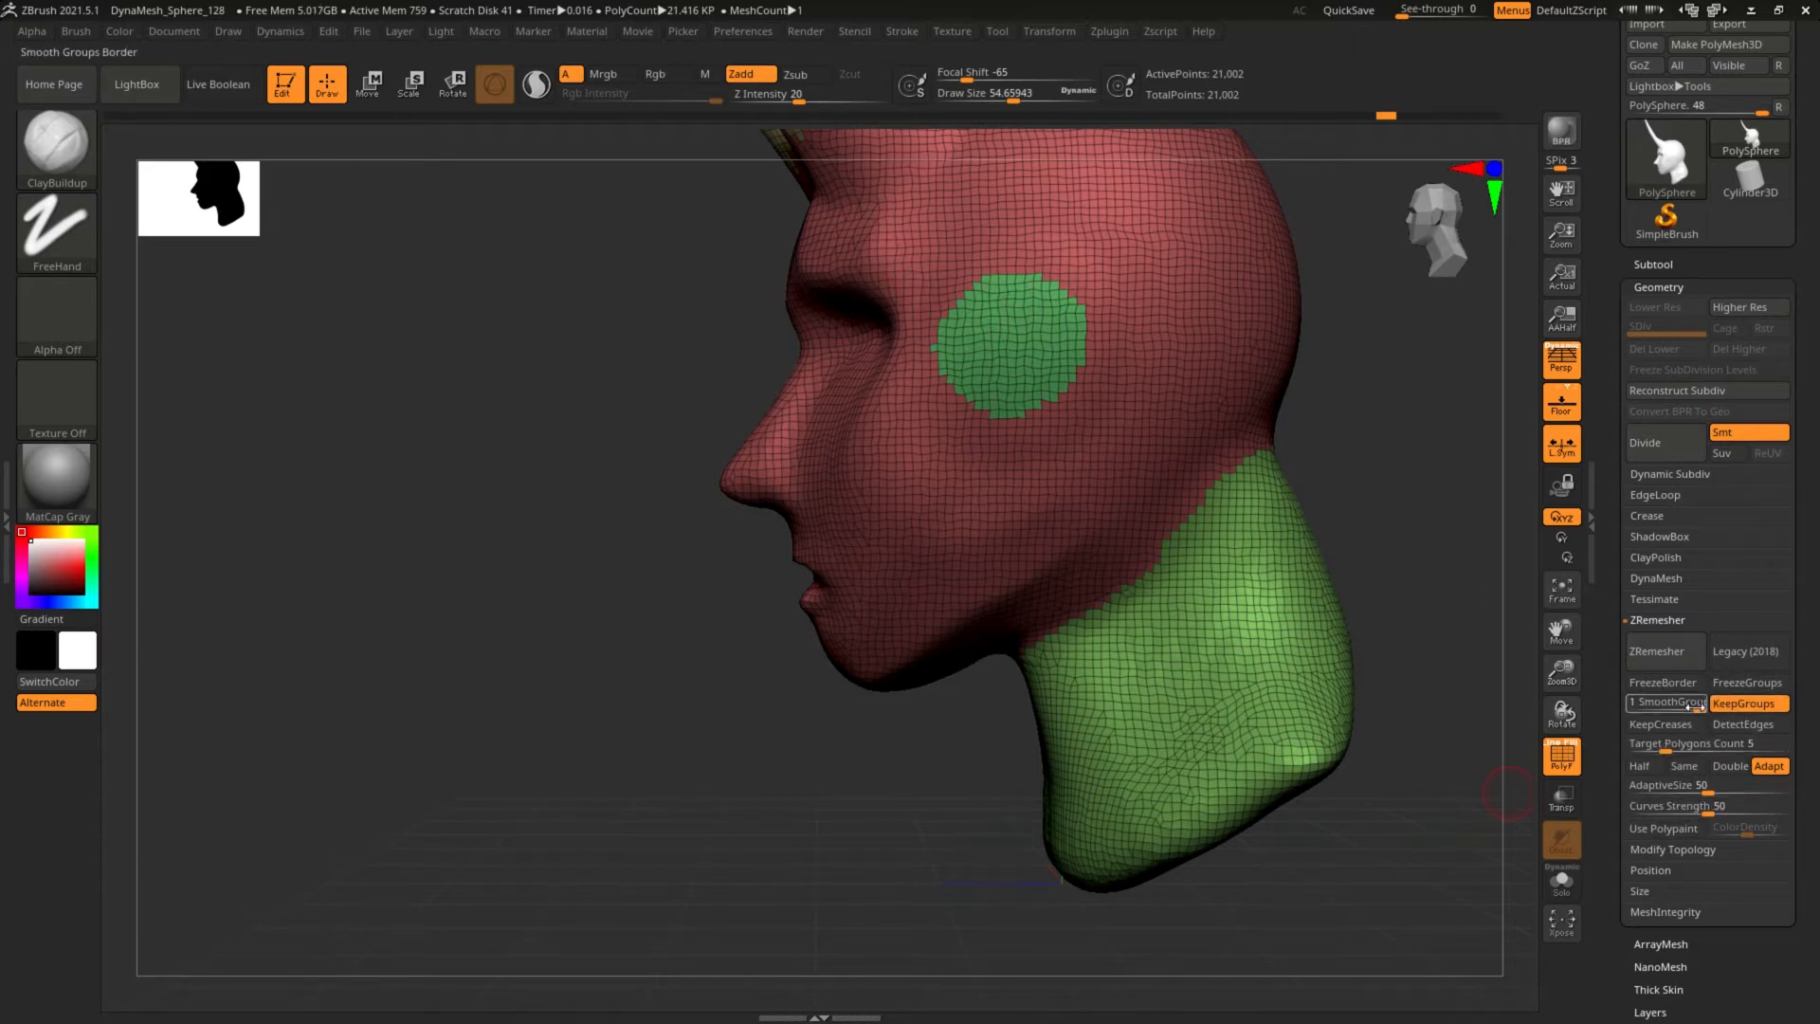
left_click(1656, 652)
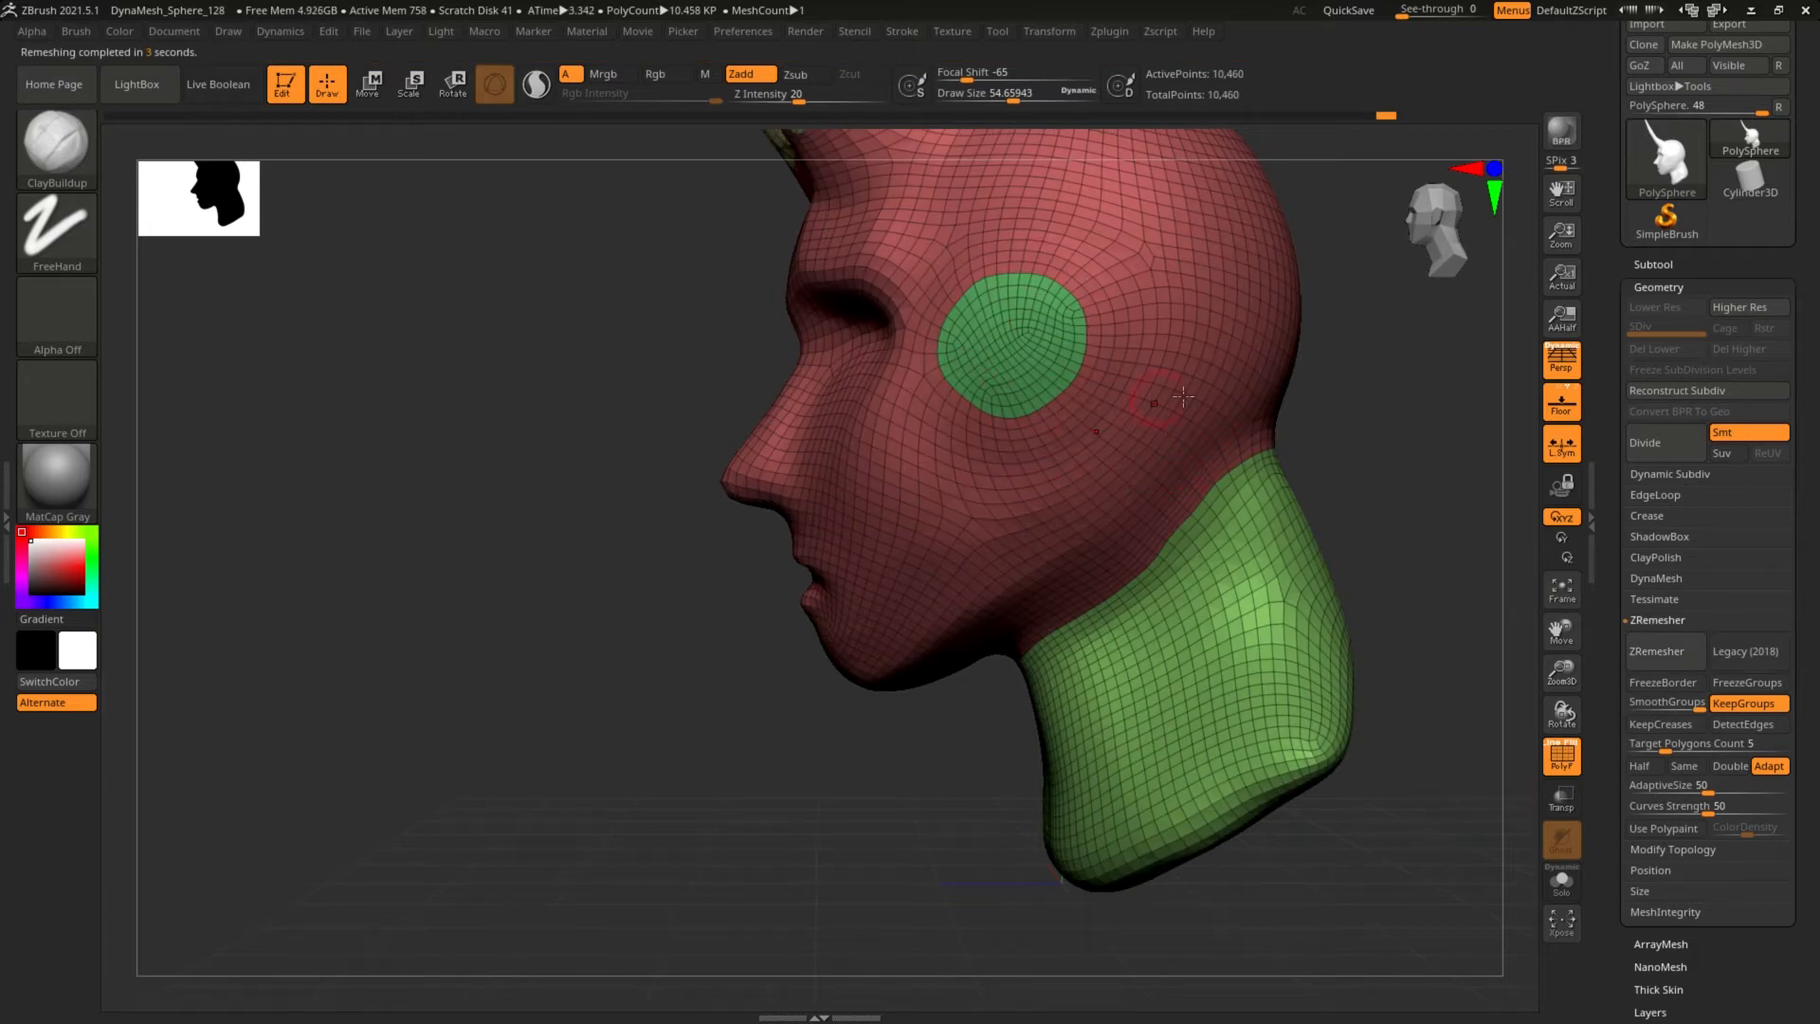
left_click_drag(1526, 692, 1526, 693, "ctrl")
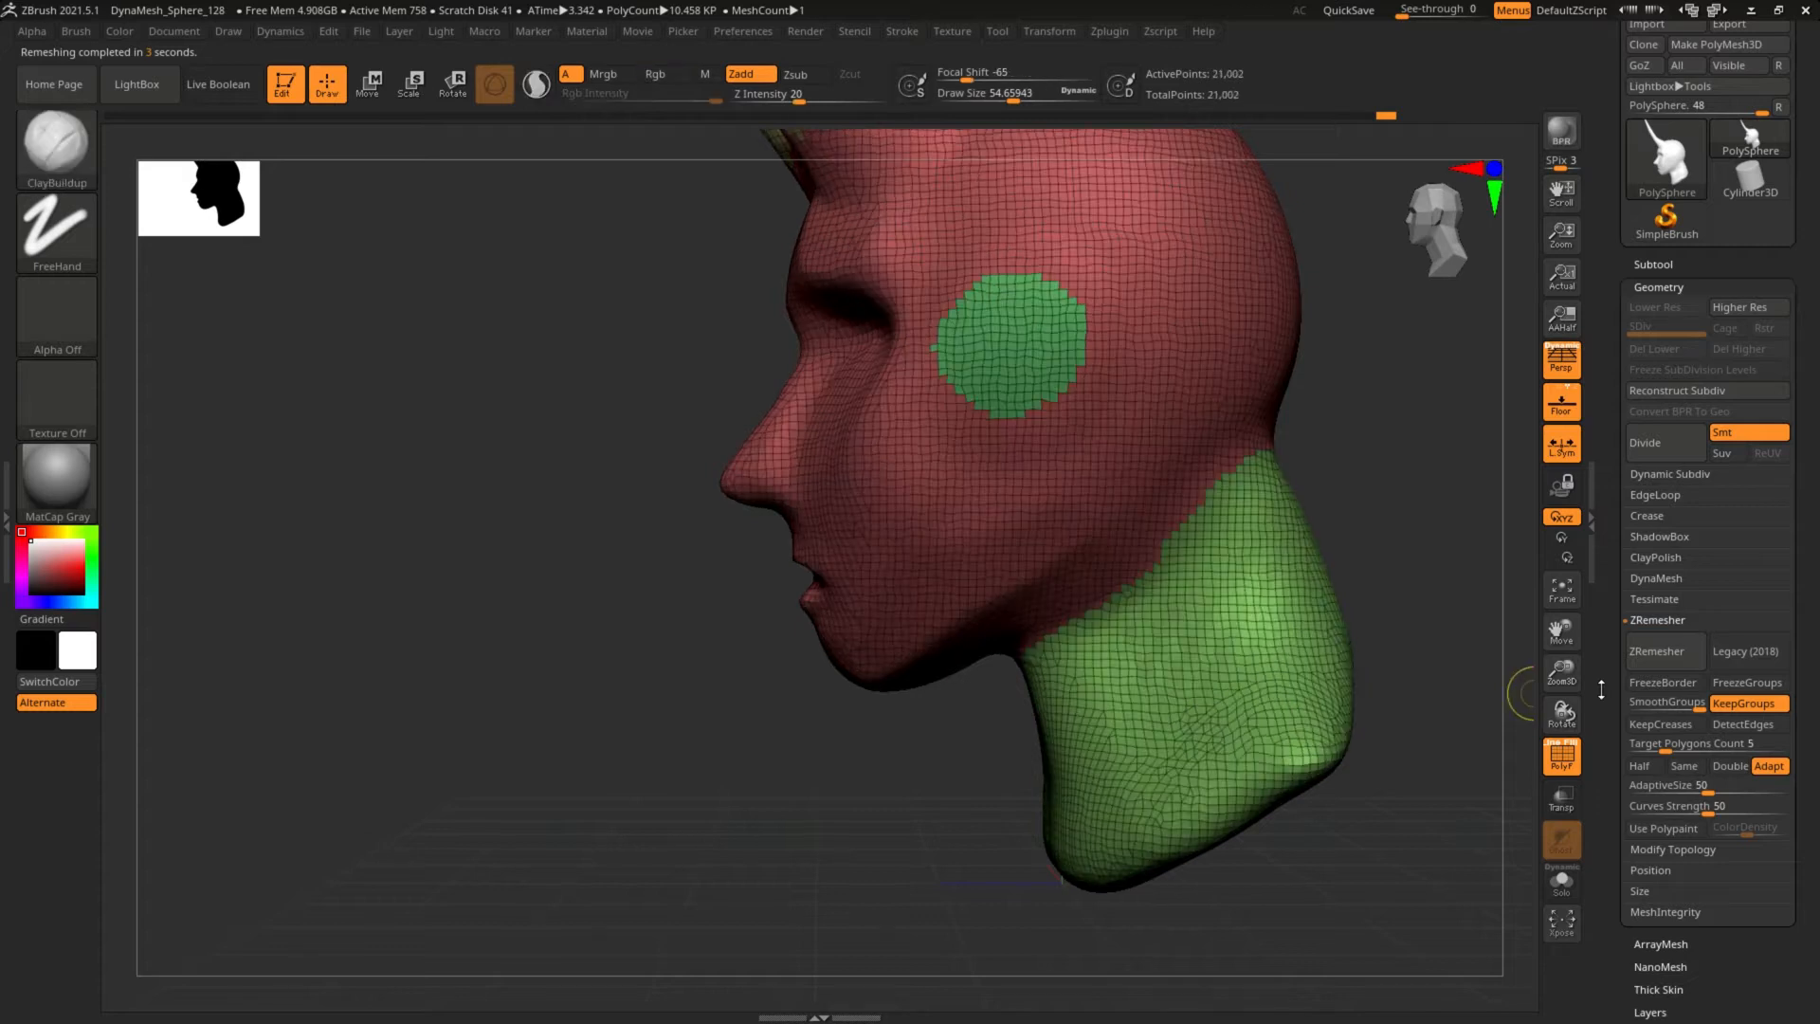
left_click(1748, 703)
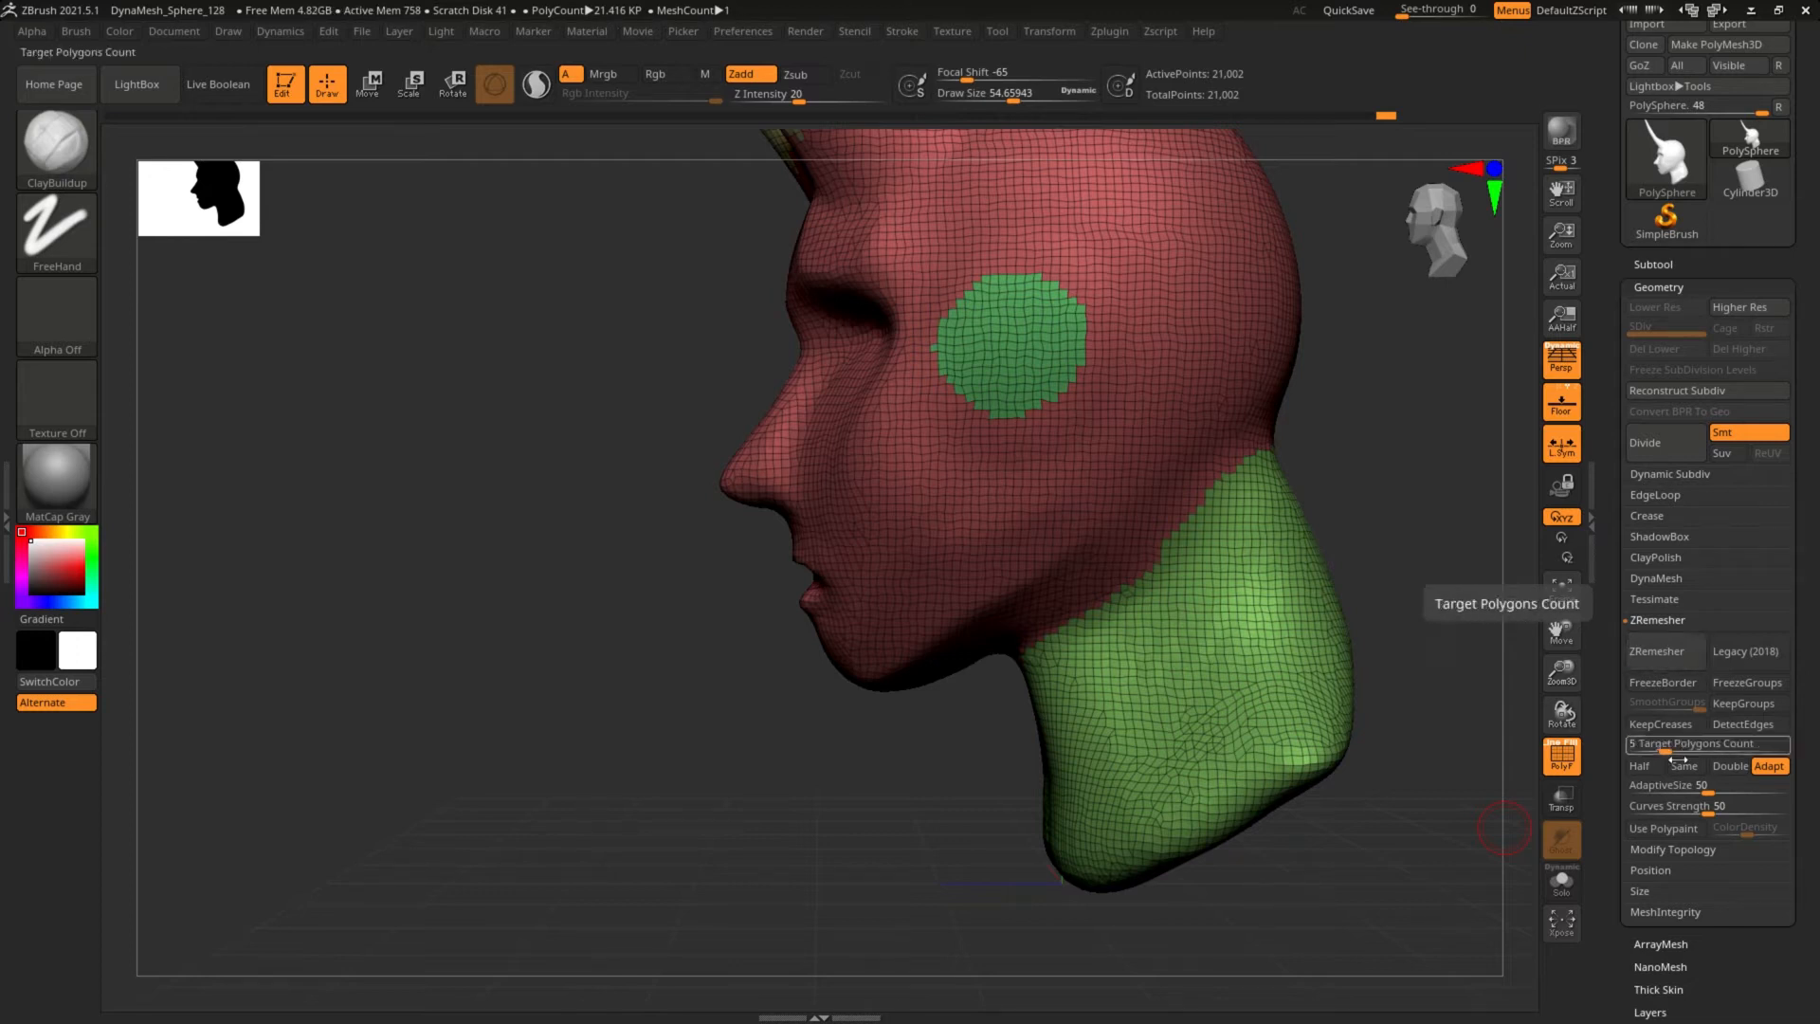
Remesh the head with ZRemesher at half the polygon count, without keeping the polygroups.
left_click(1643, 768)
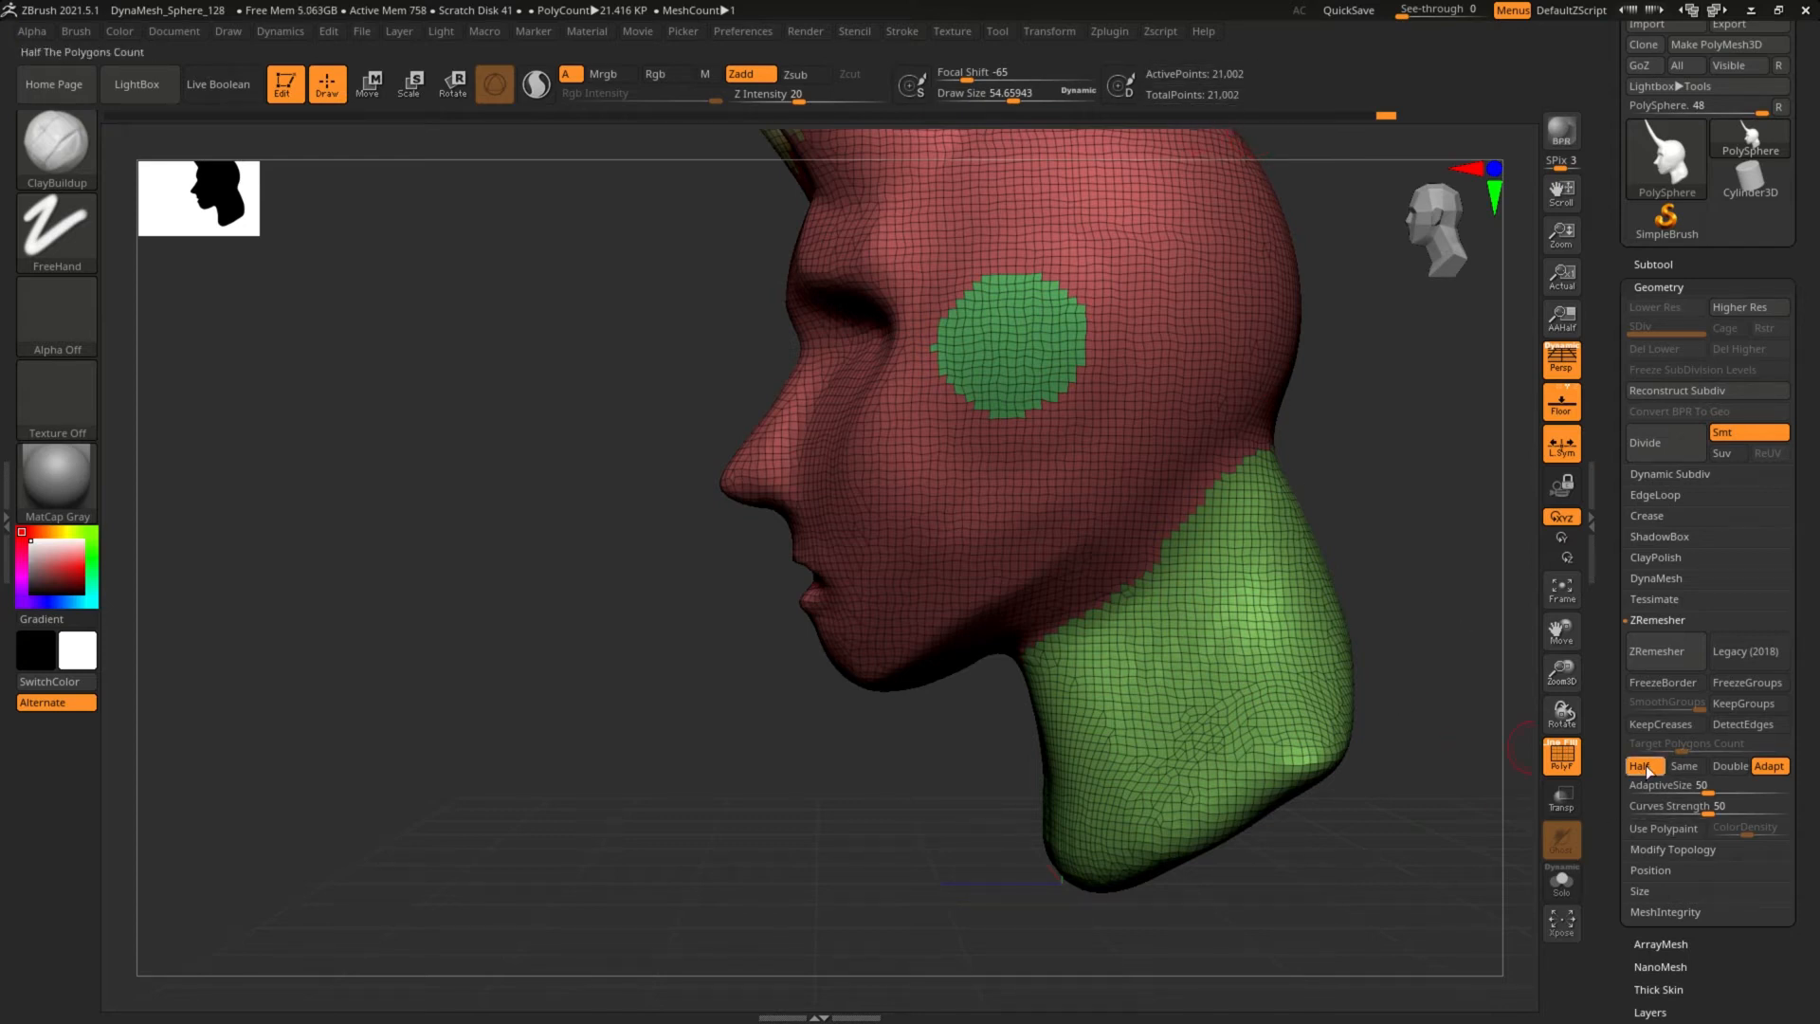
left_click(1729, 770)
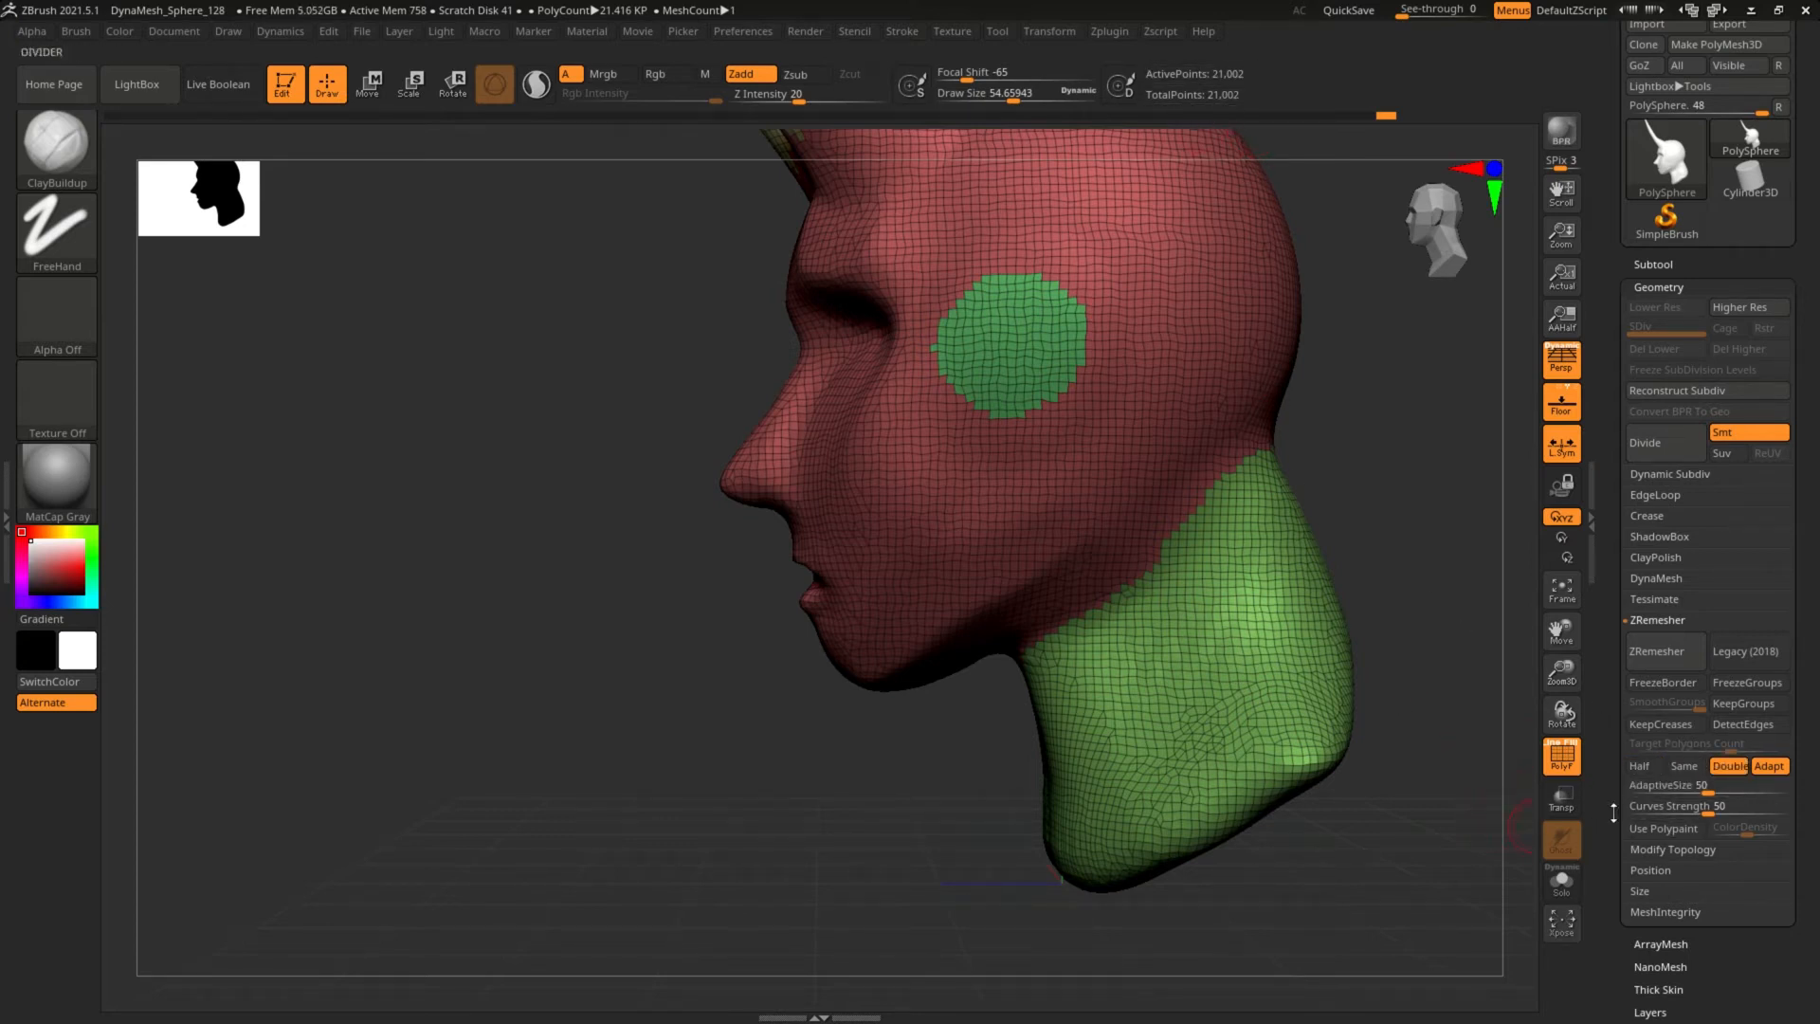
left_click(1685, 768)
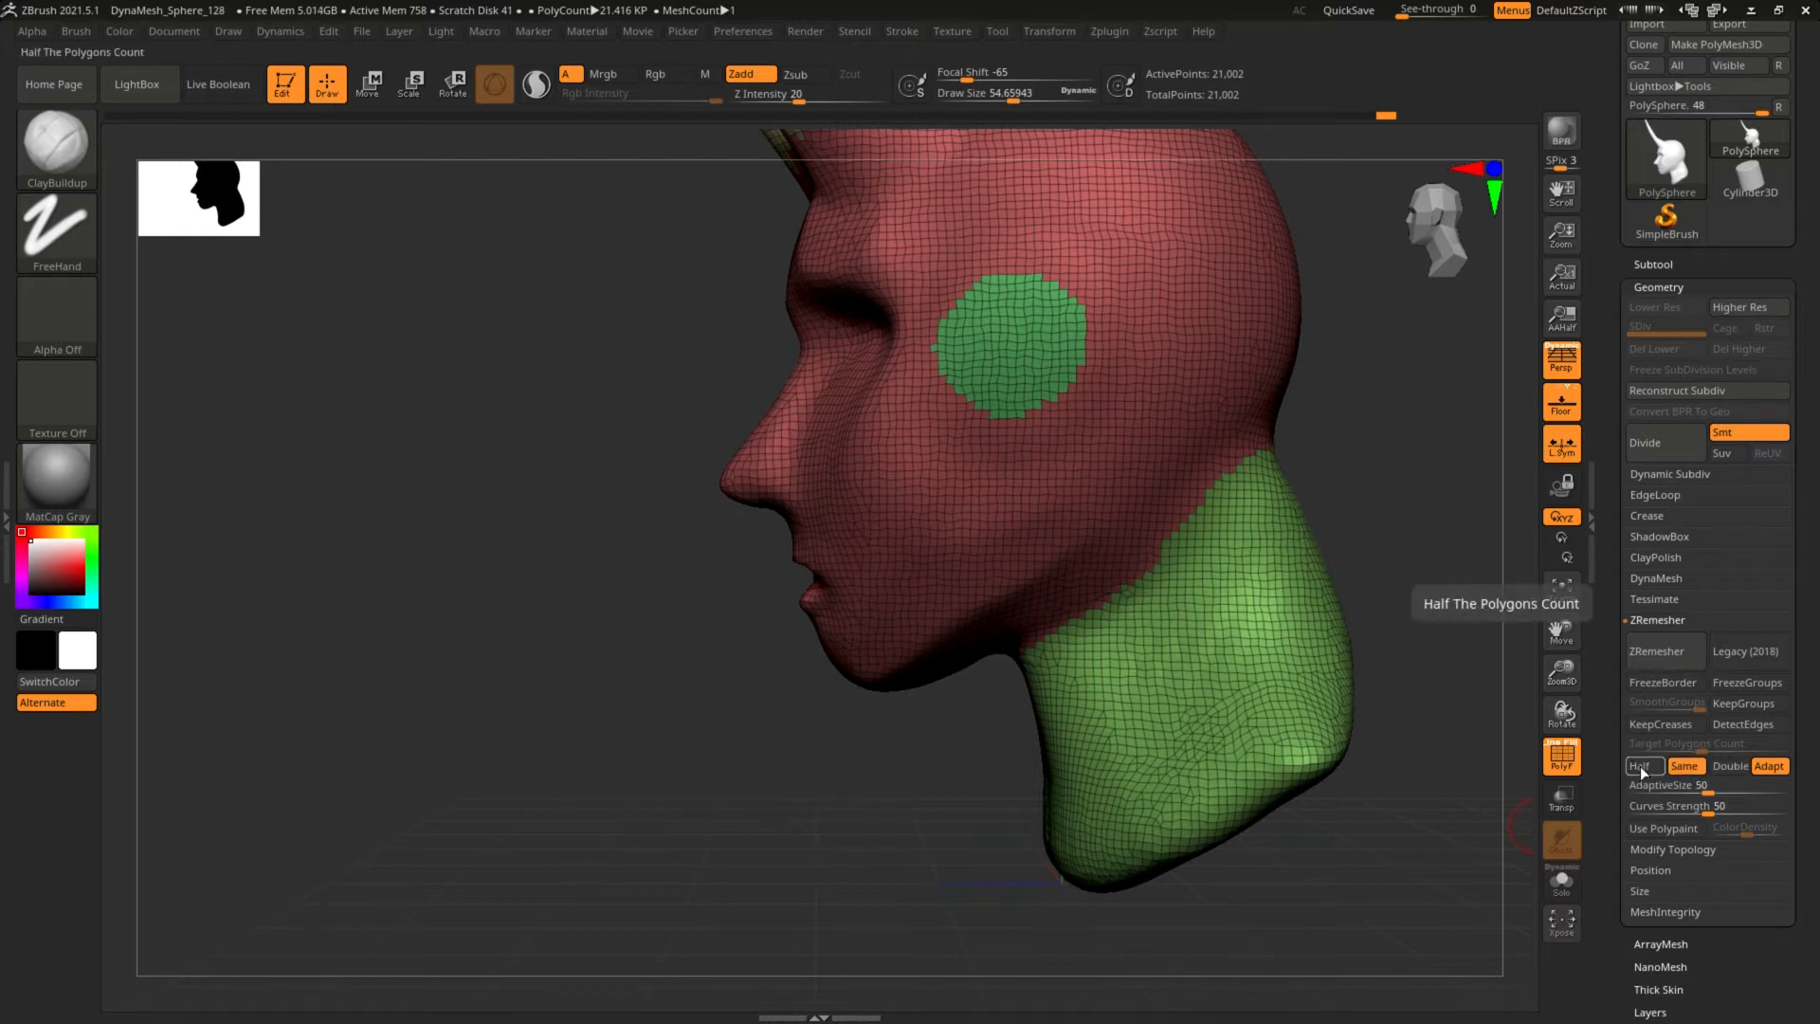
left_click(1642, 767)
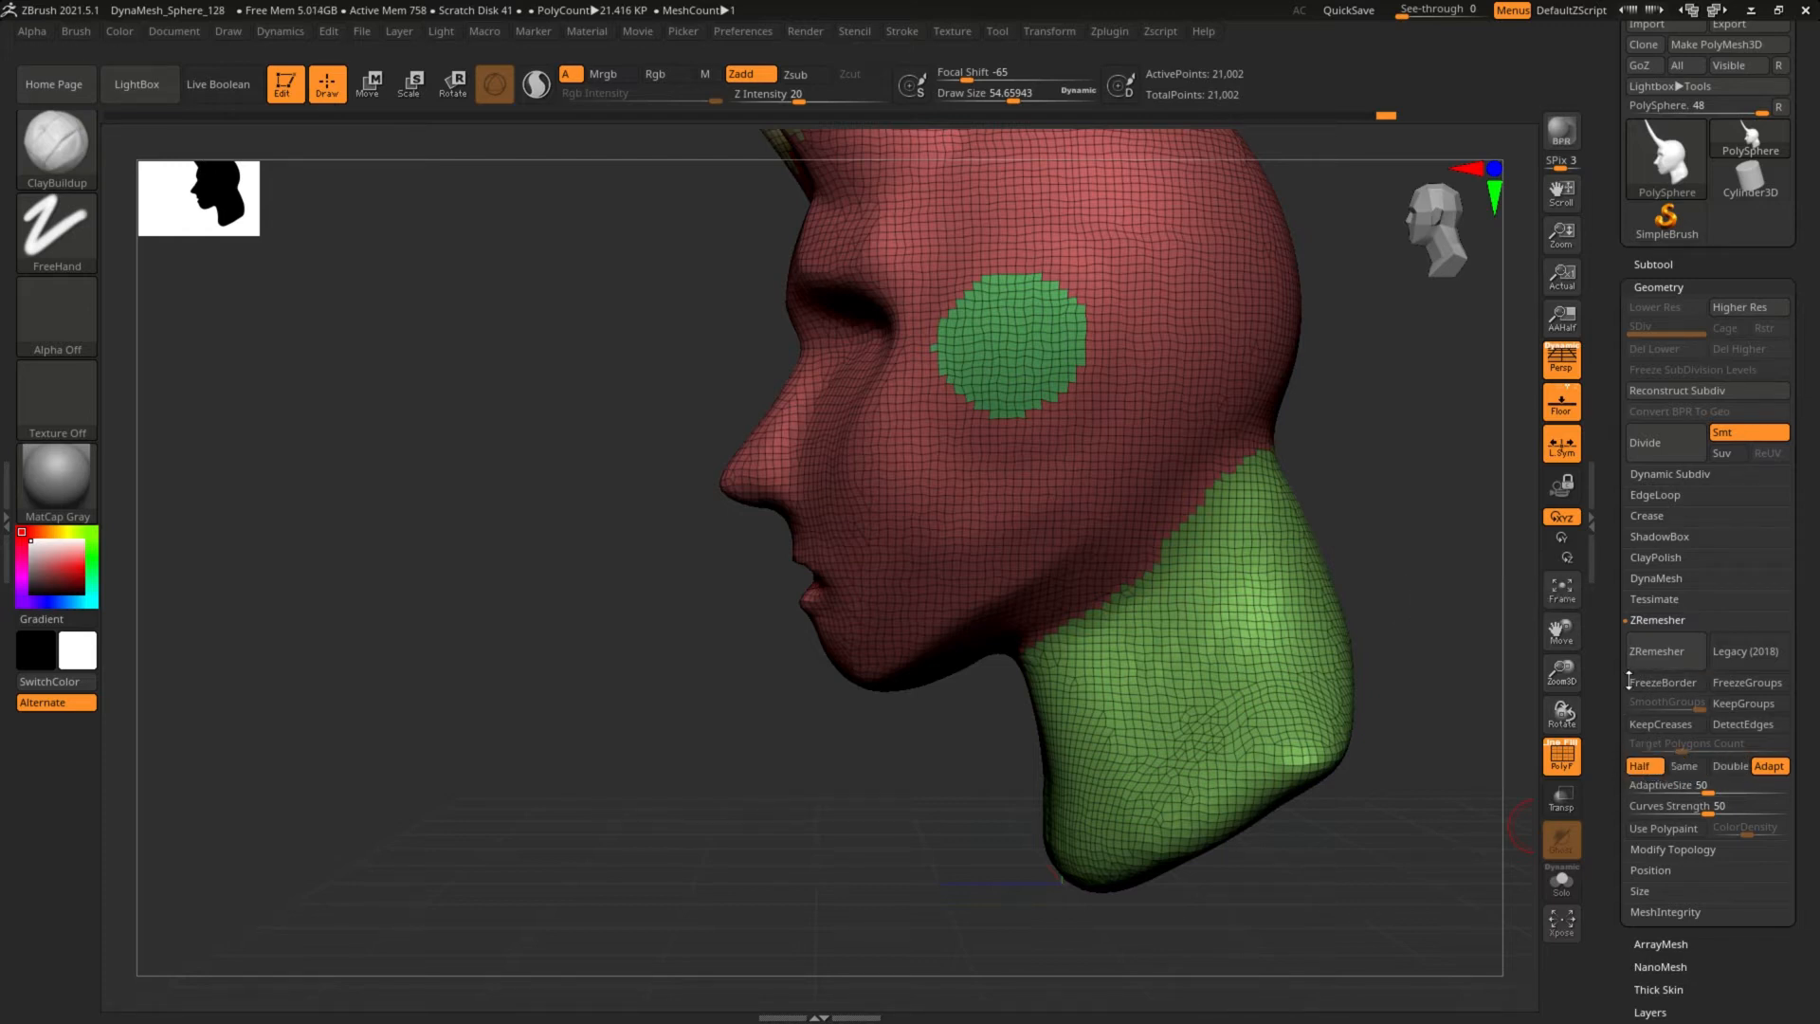
left_click(1664, 647)
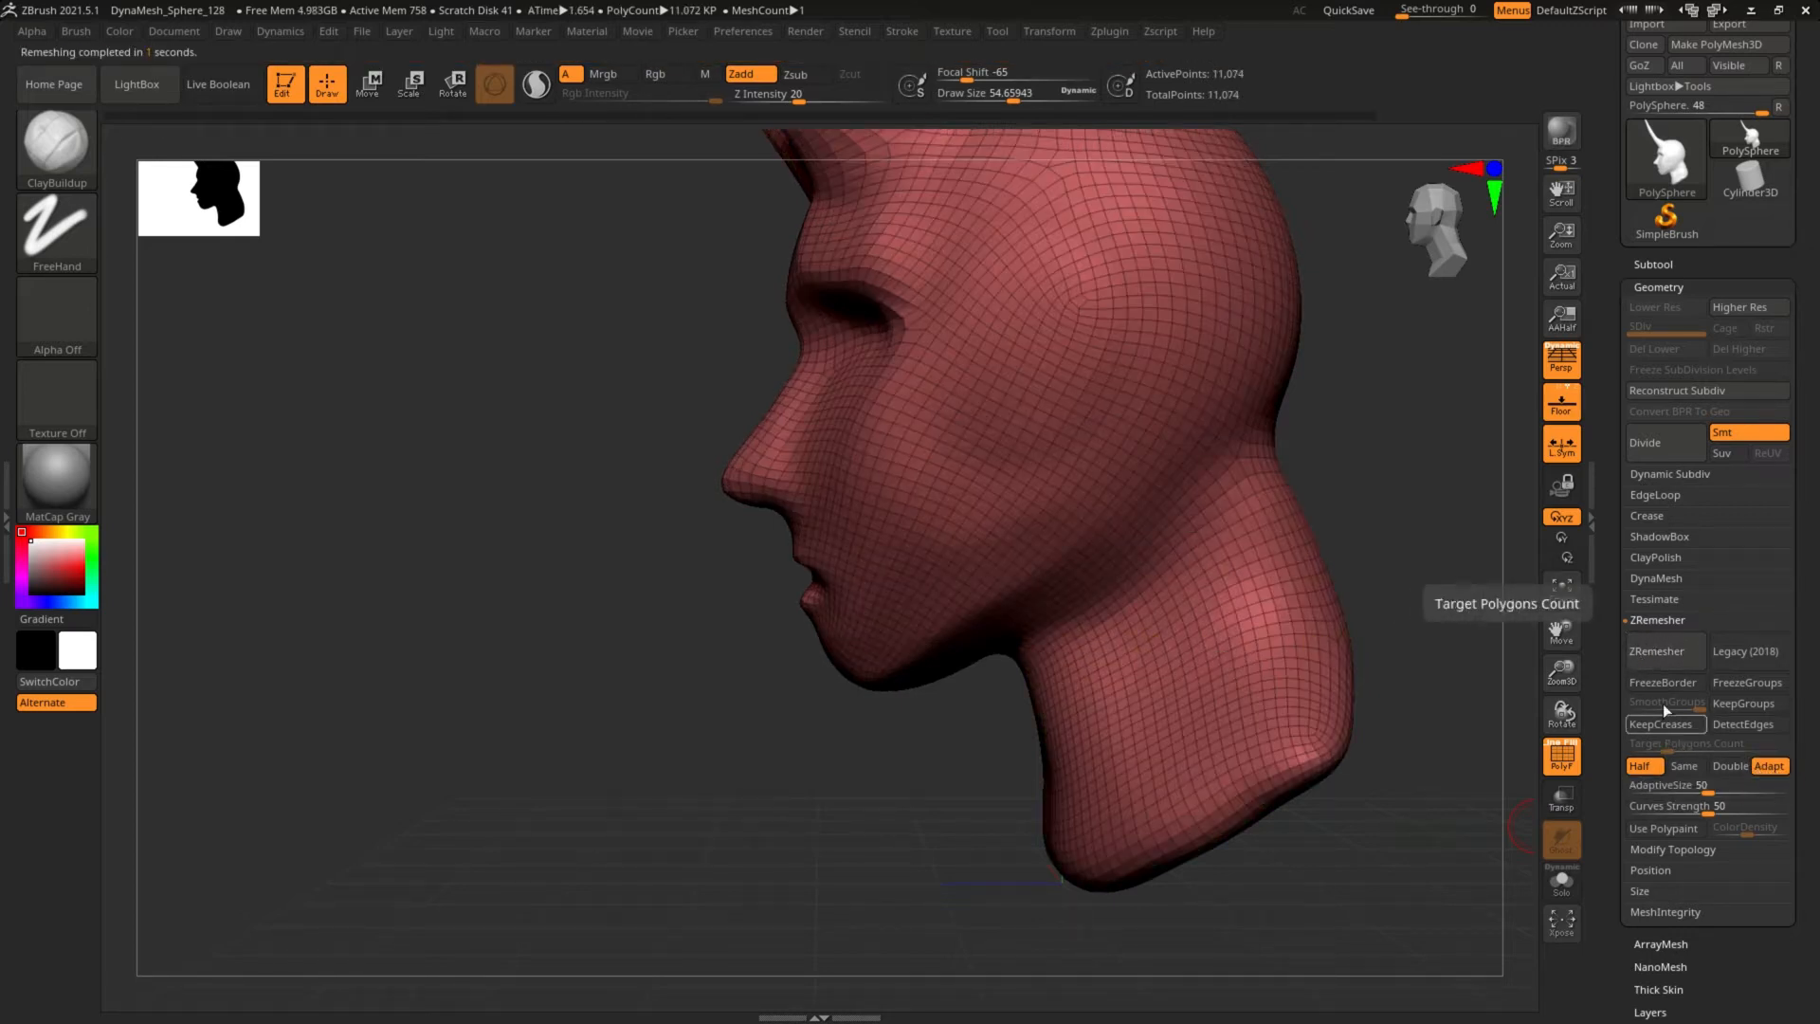
Draw a guide curve around the base of the horn with the ZRemesherGuides brush.
left_click_drag(1373, 390, 1405, 349)
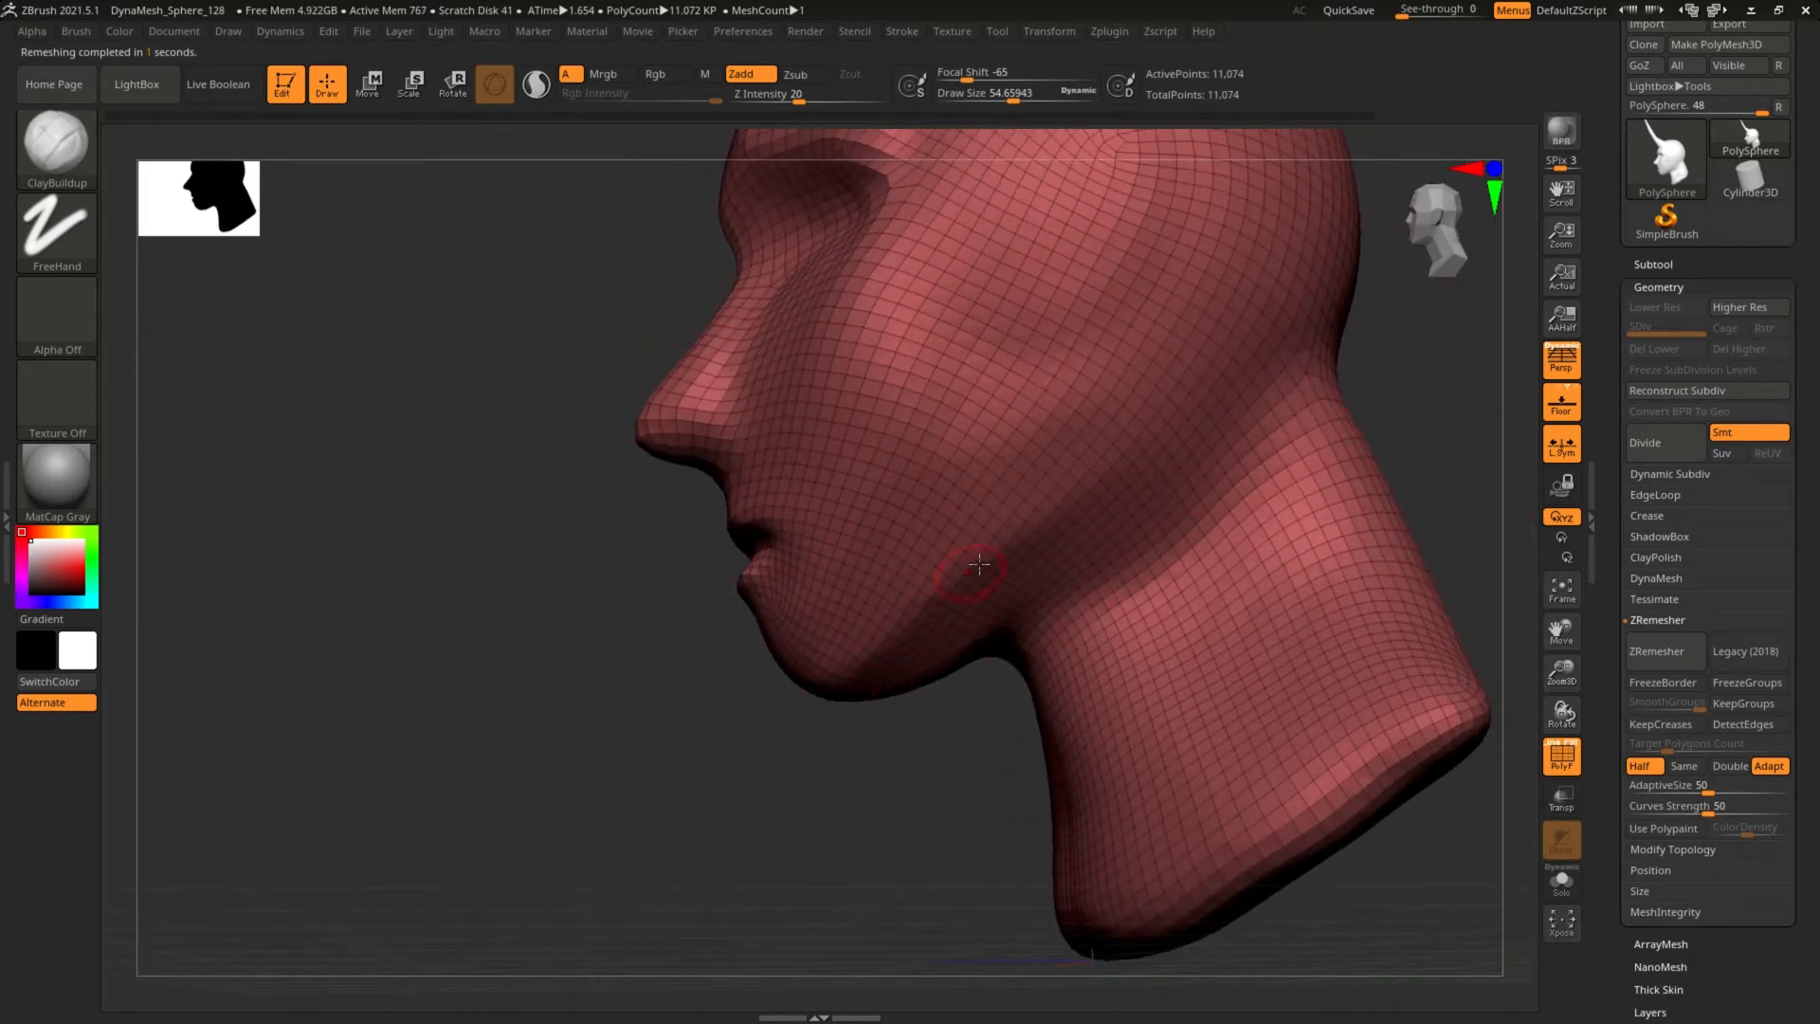
left_click_drag(909, 762, 1179, 596)
left_click_drag(814, 568, 1162, 427)
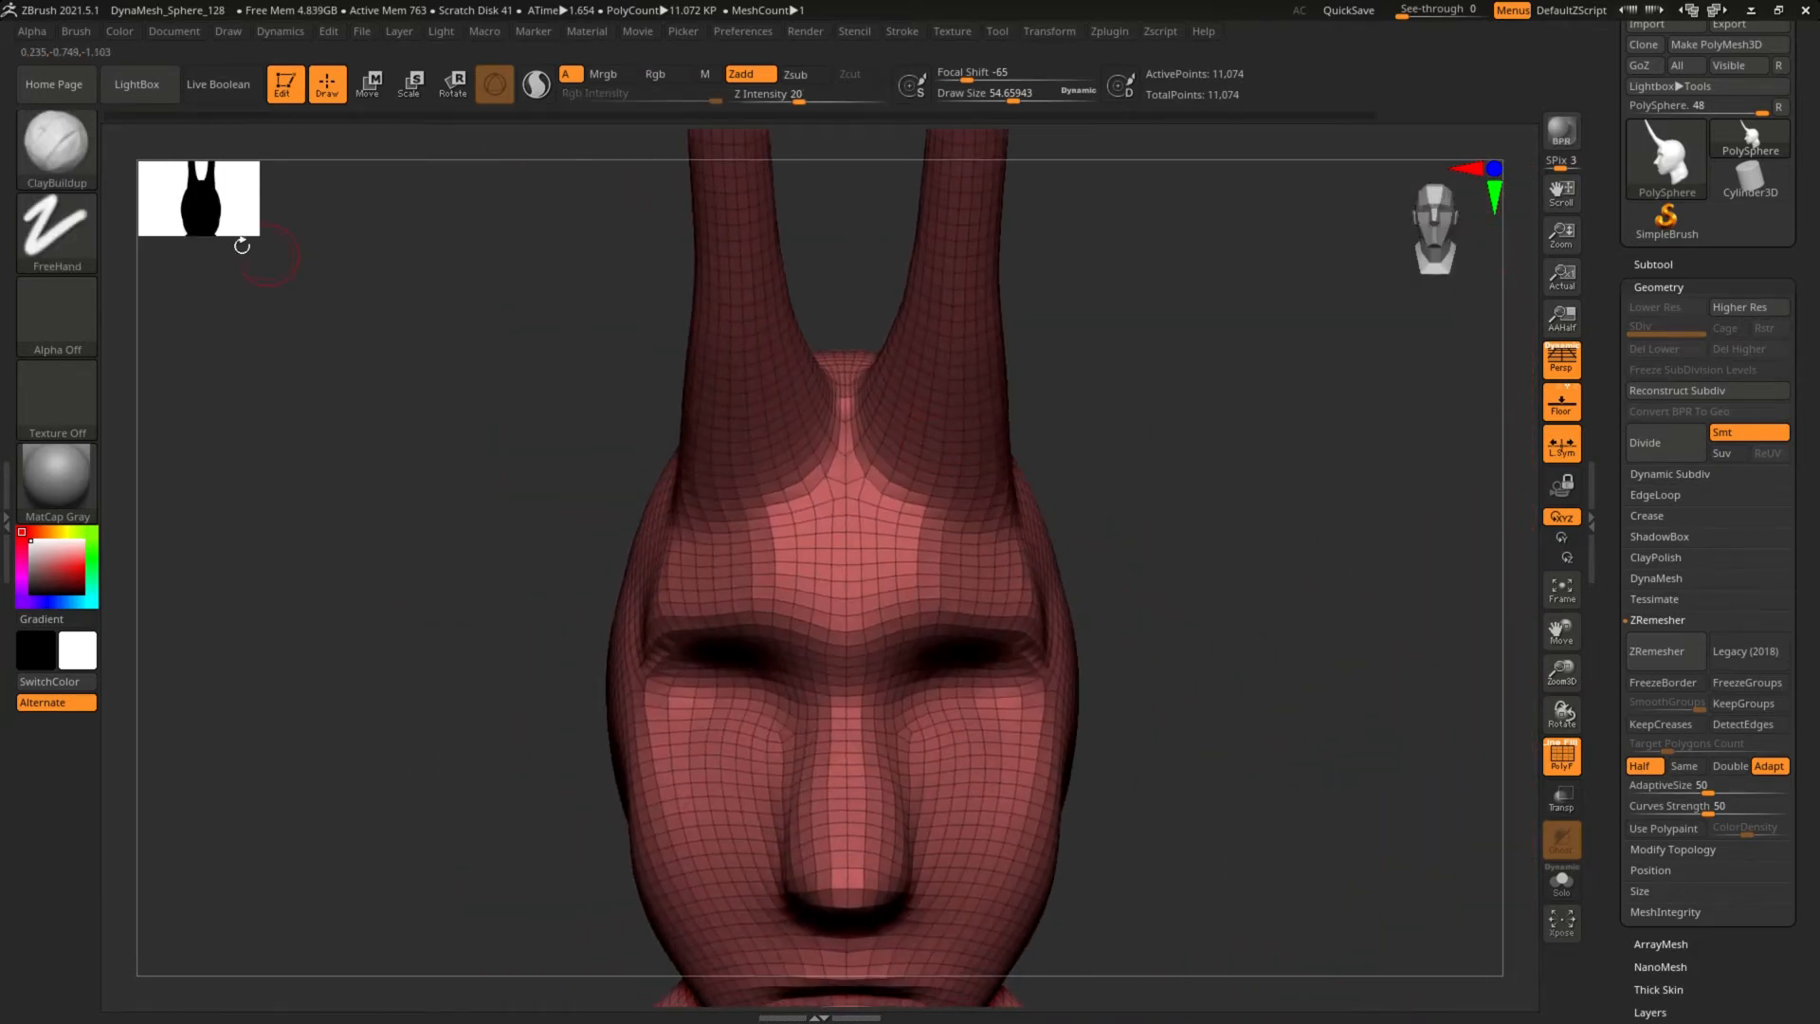
left_click(58, 150)
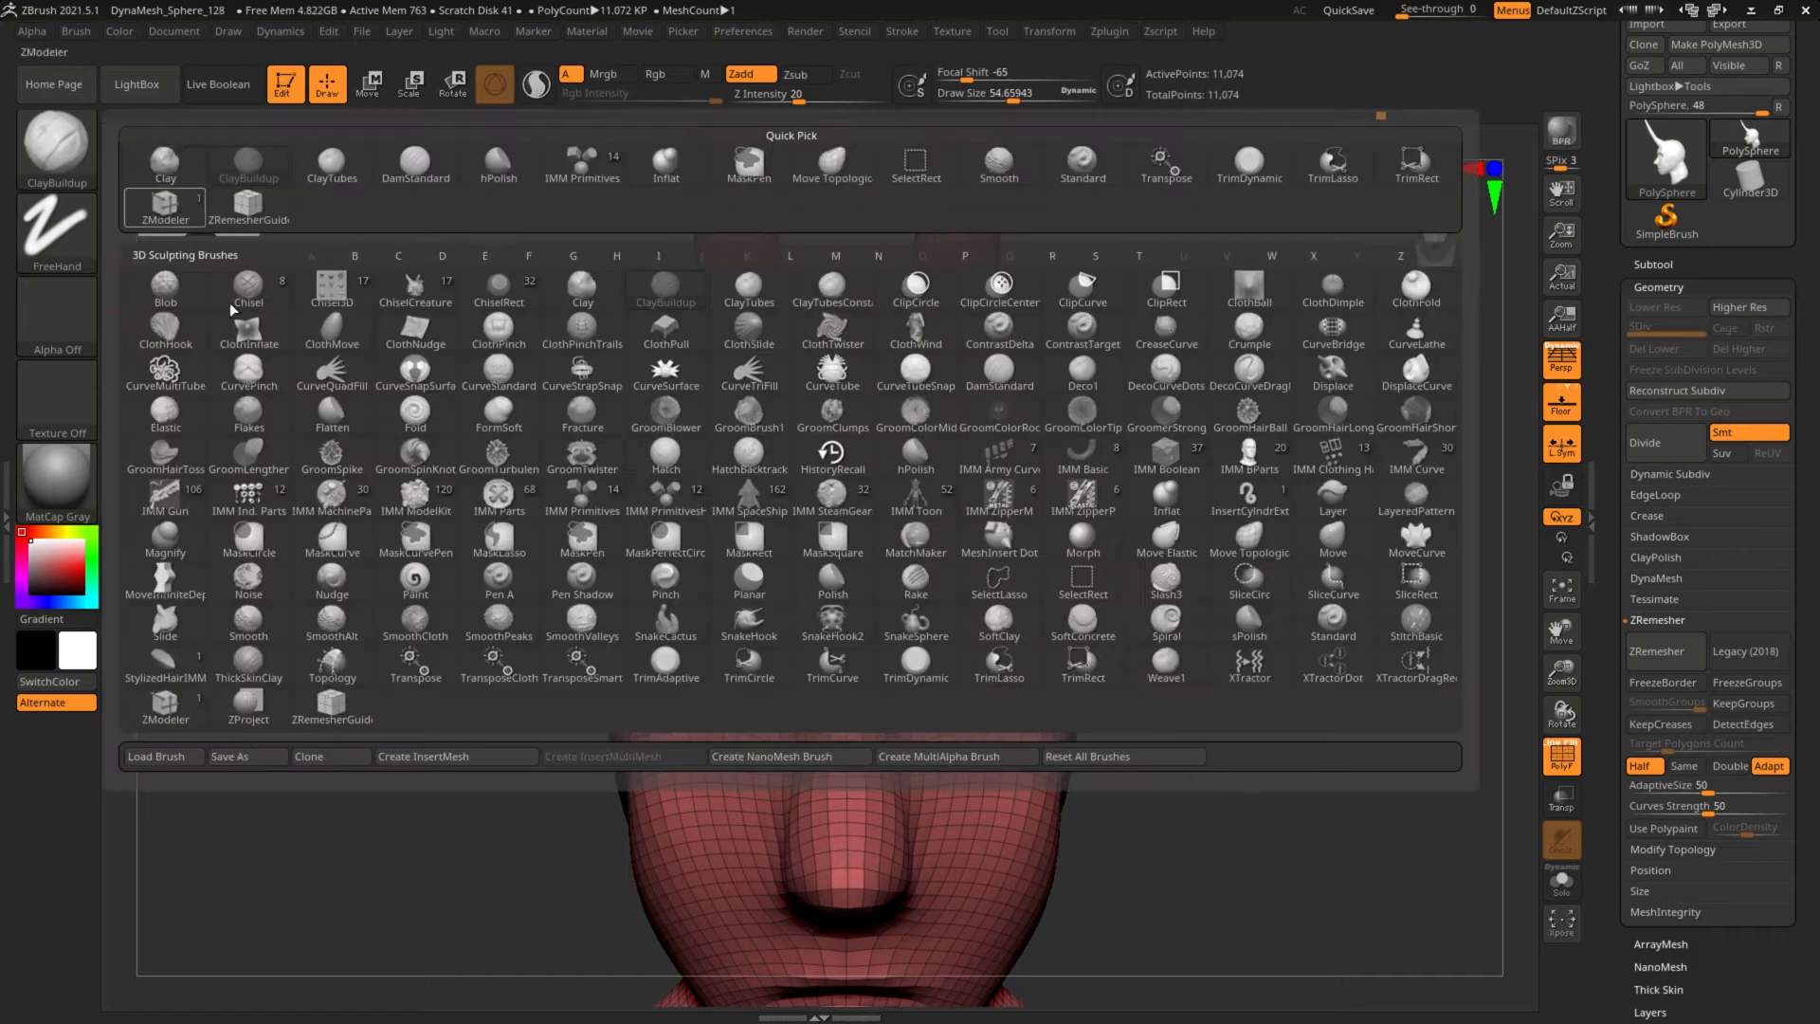
left_click(330, 706)
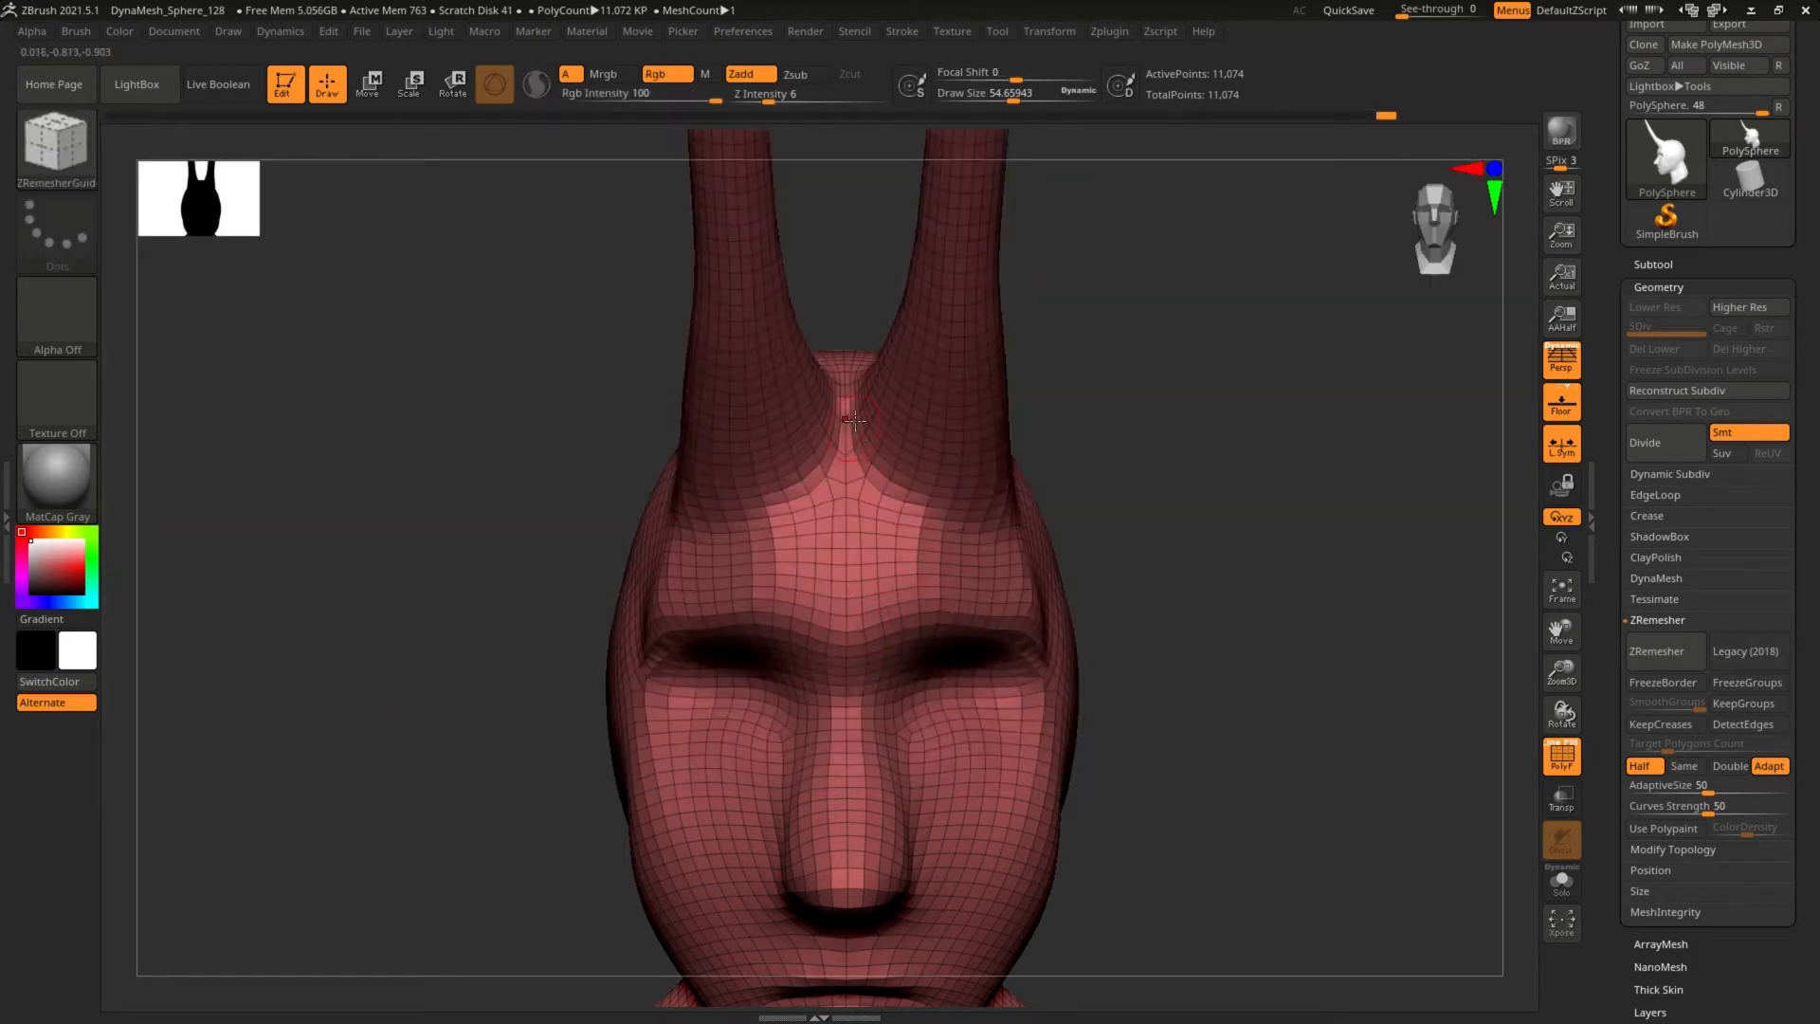
mouse_move(1038, 474)
left_mouse_down()
mouse_move(1089, 439)
mouse_move(976, 523)
left_mouse_up()
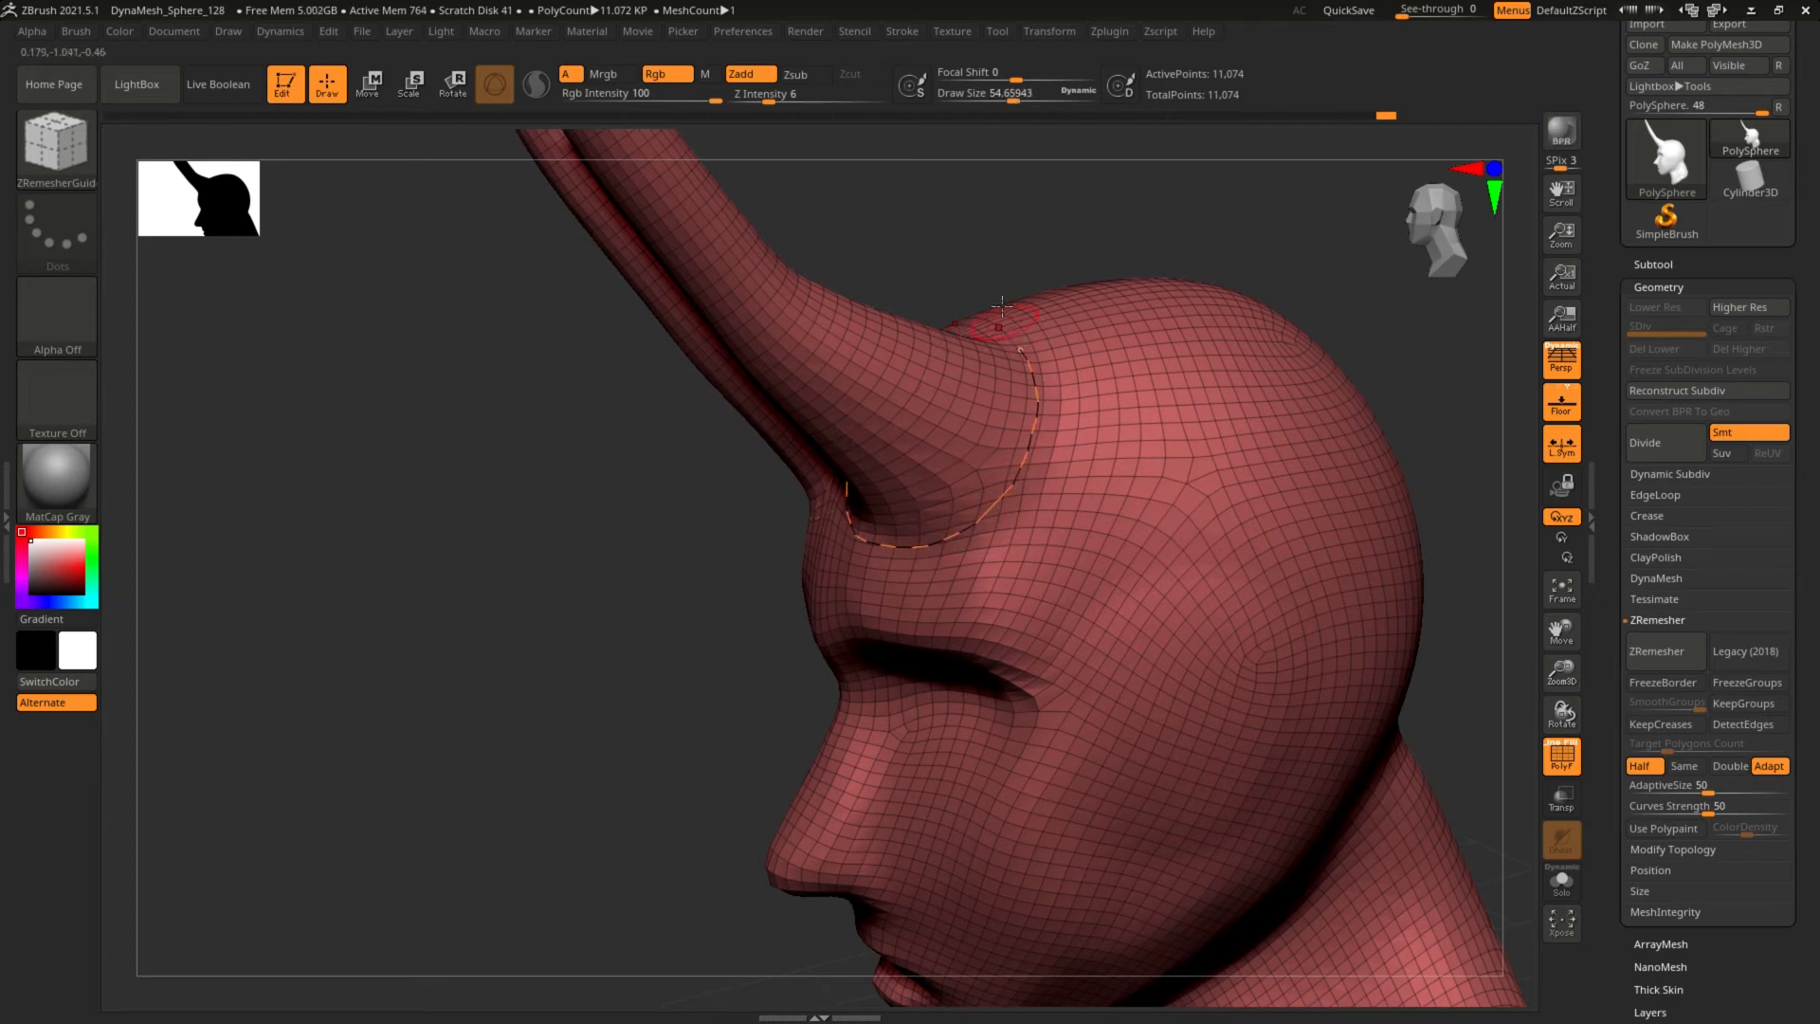
left_click_drag(1001, 306, 1014, 316)
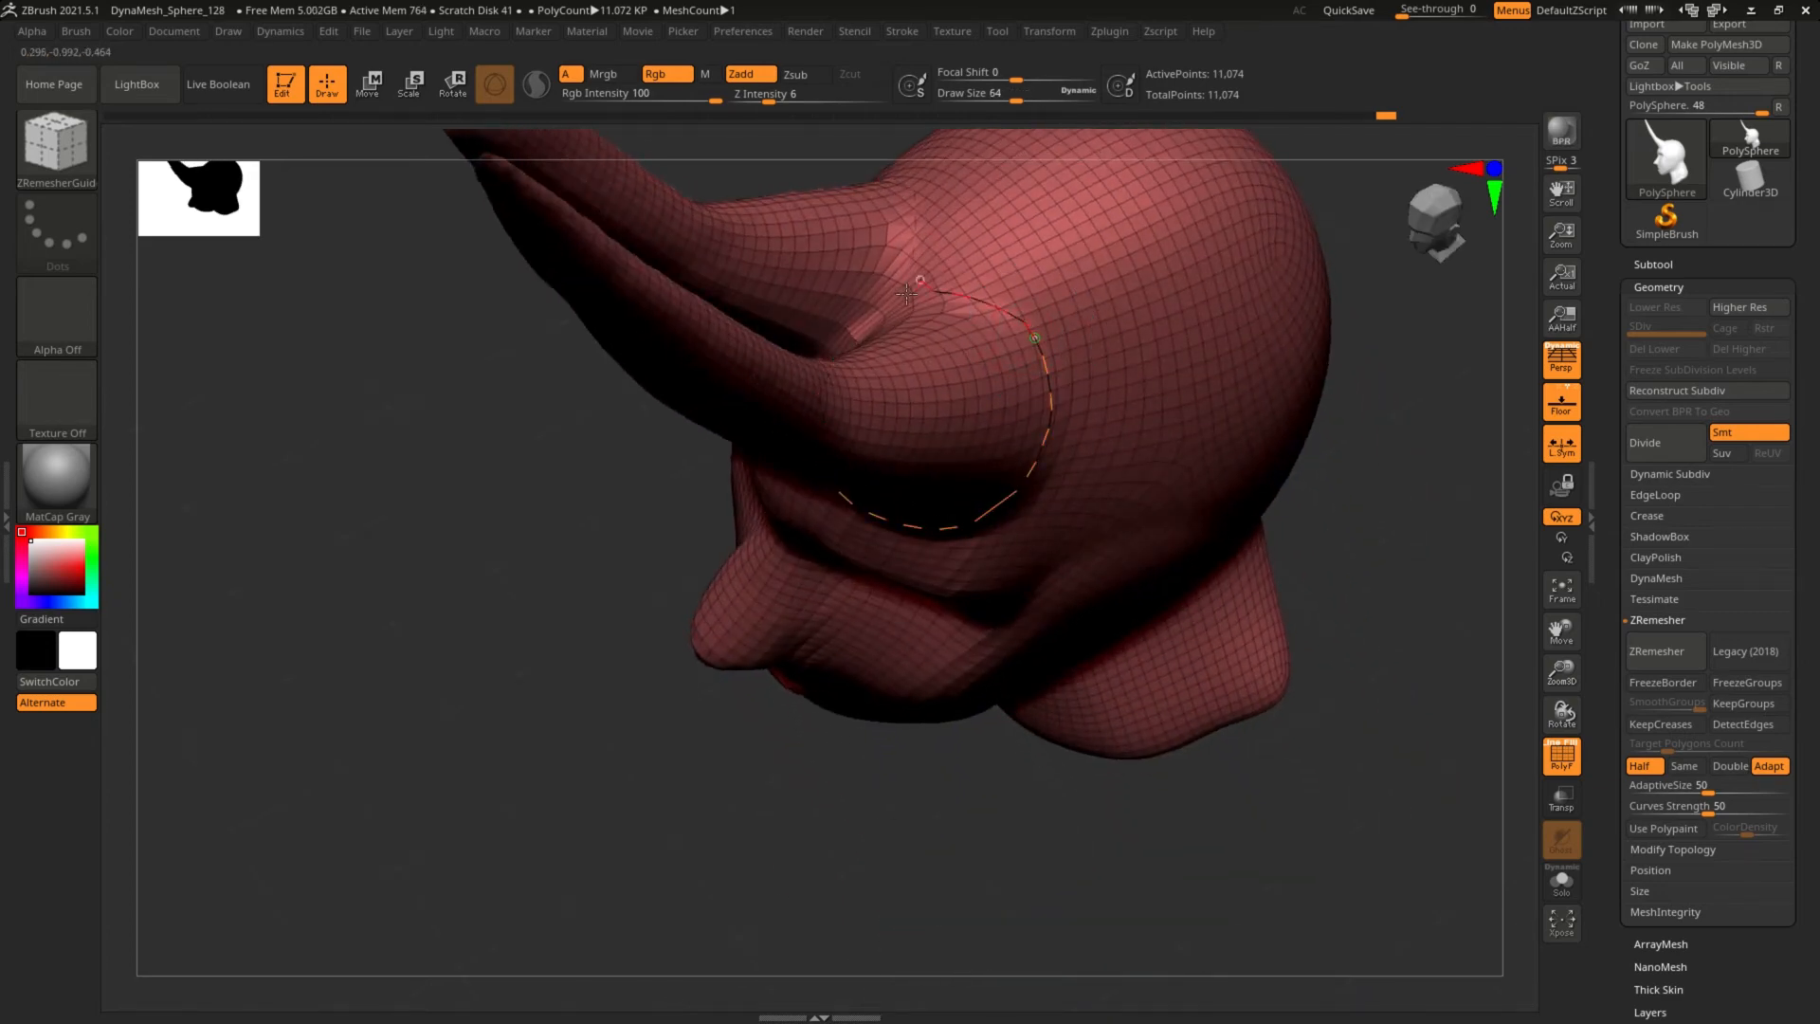
Draw ZRemesher guide curves along the jawline under the chin and around the lips.
left_click_drag(1397, 462, 1288, 451)
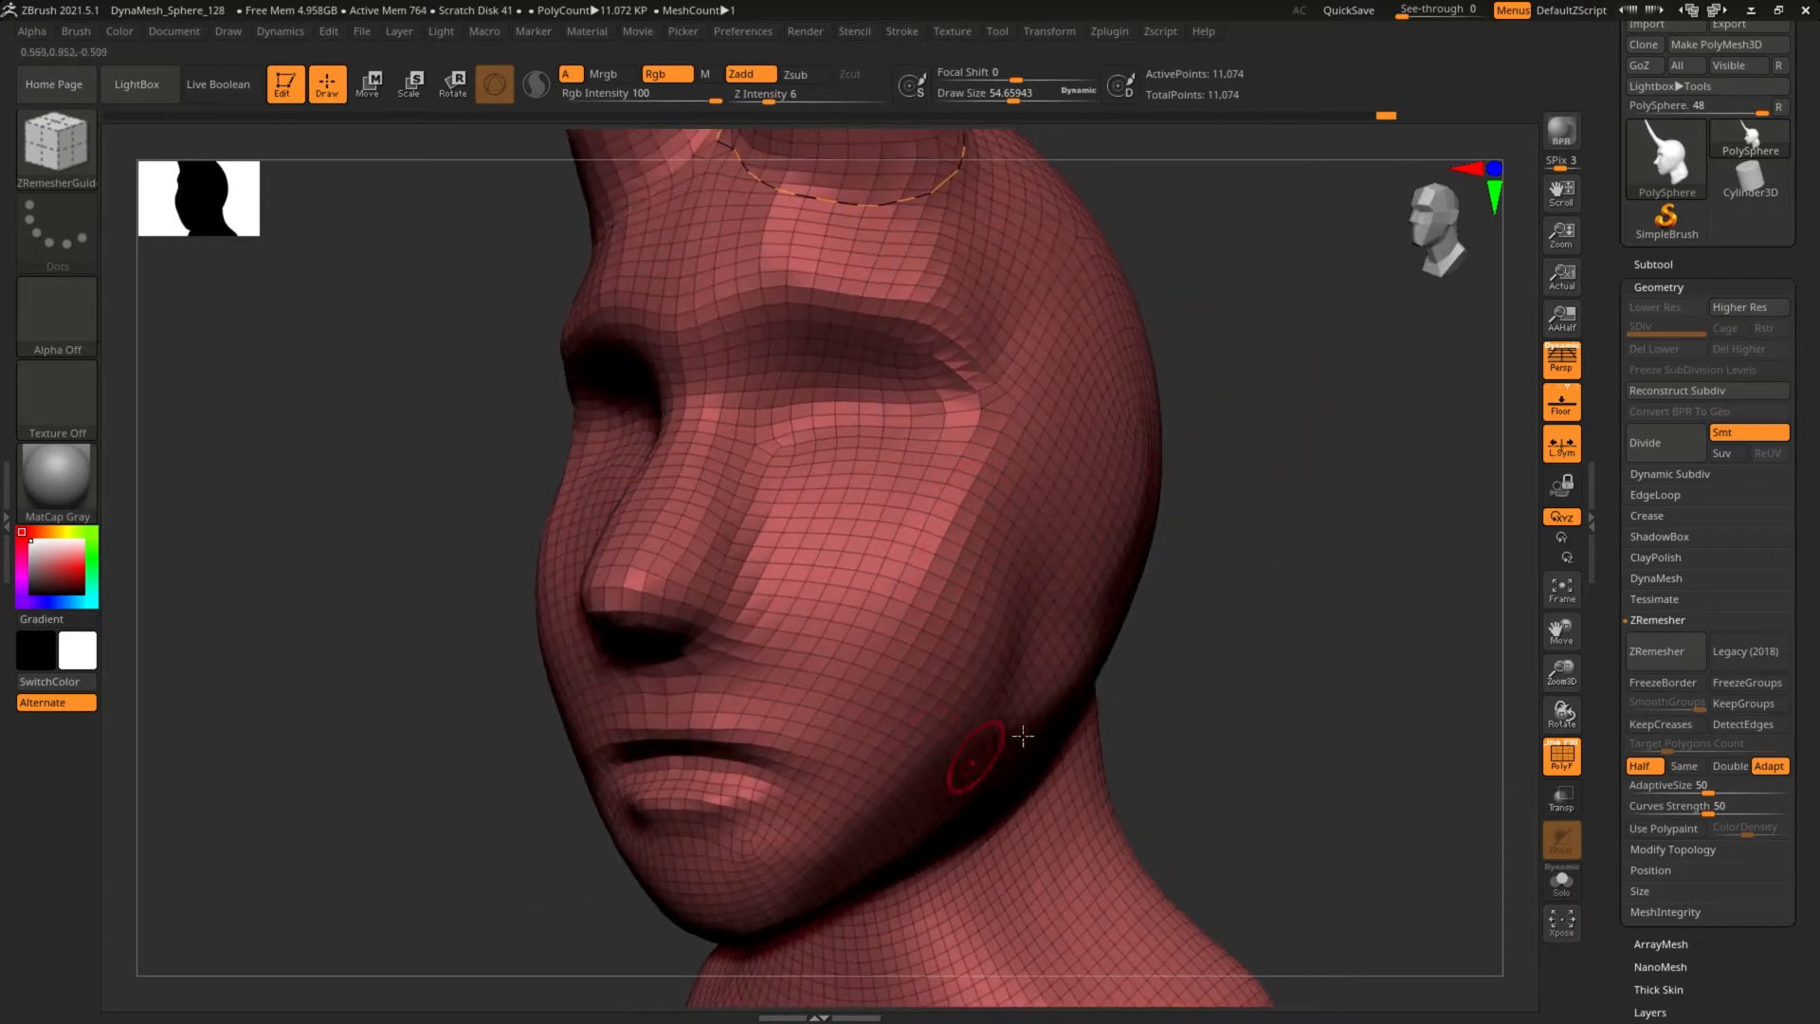
left_click_drag(1023, 734, 1098, 662)
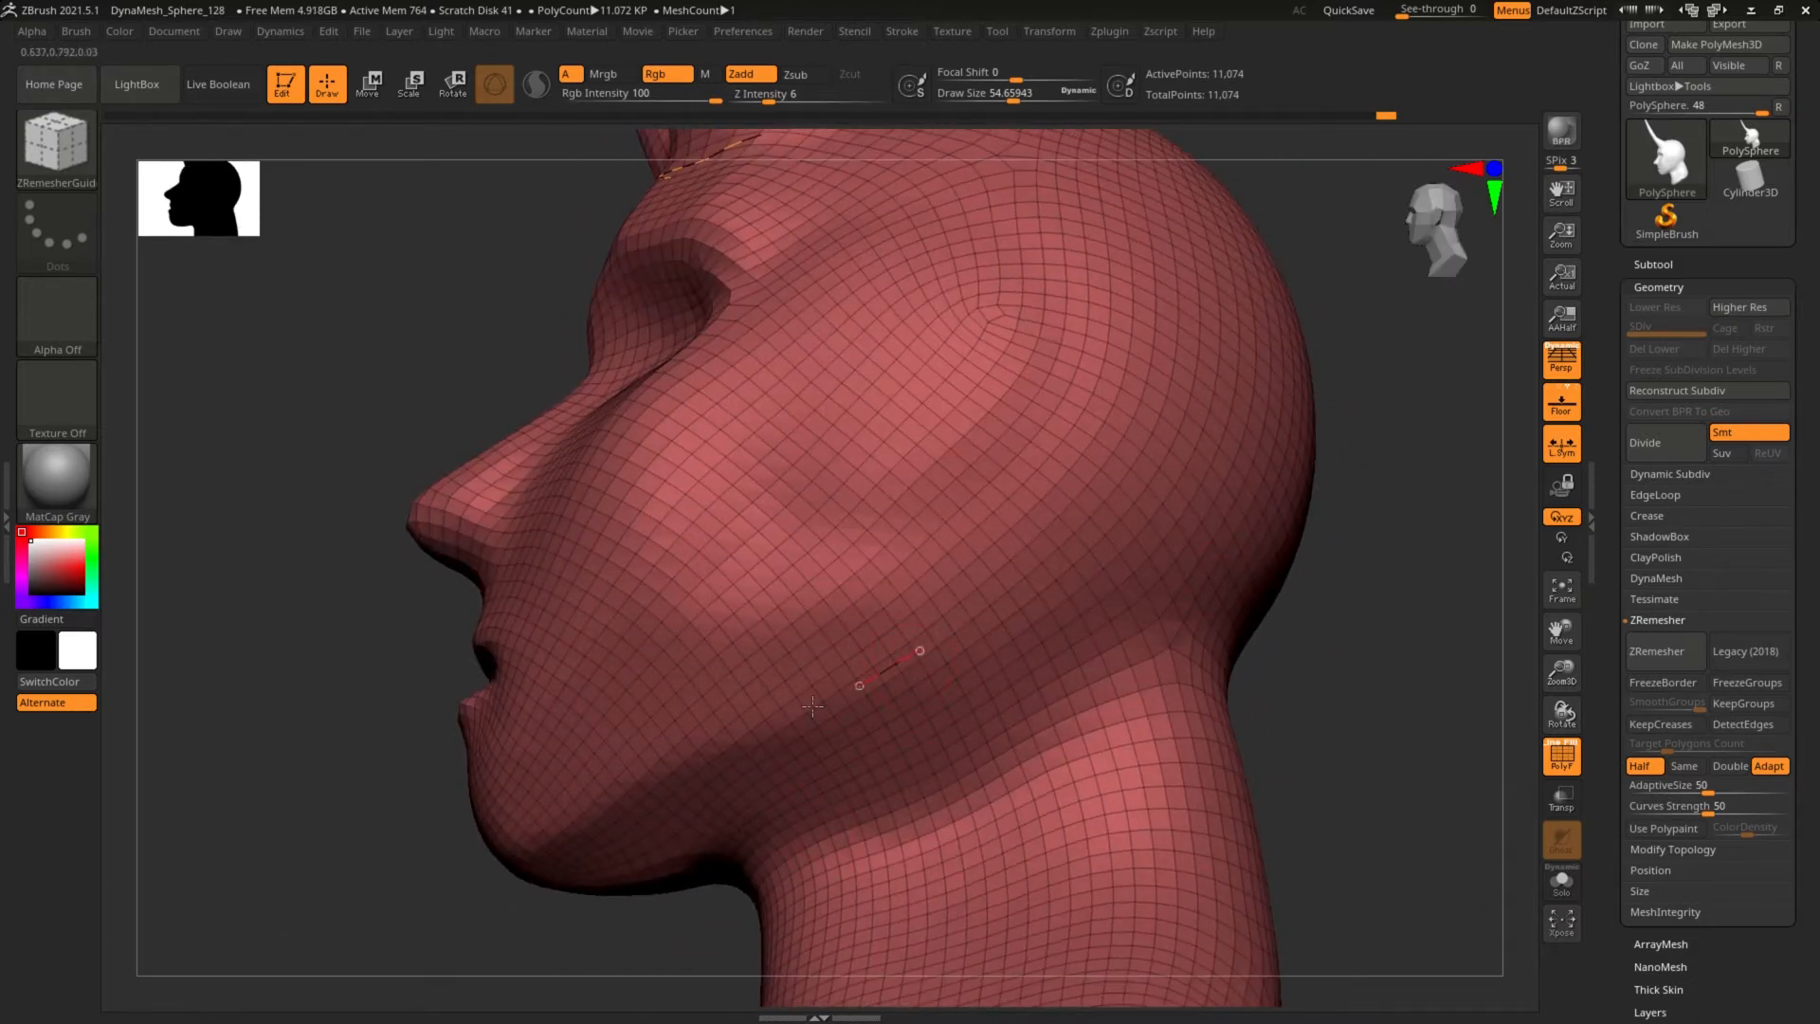
left_click_drag(515, 859, 748, 916)
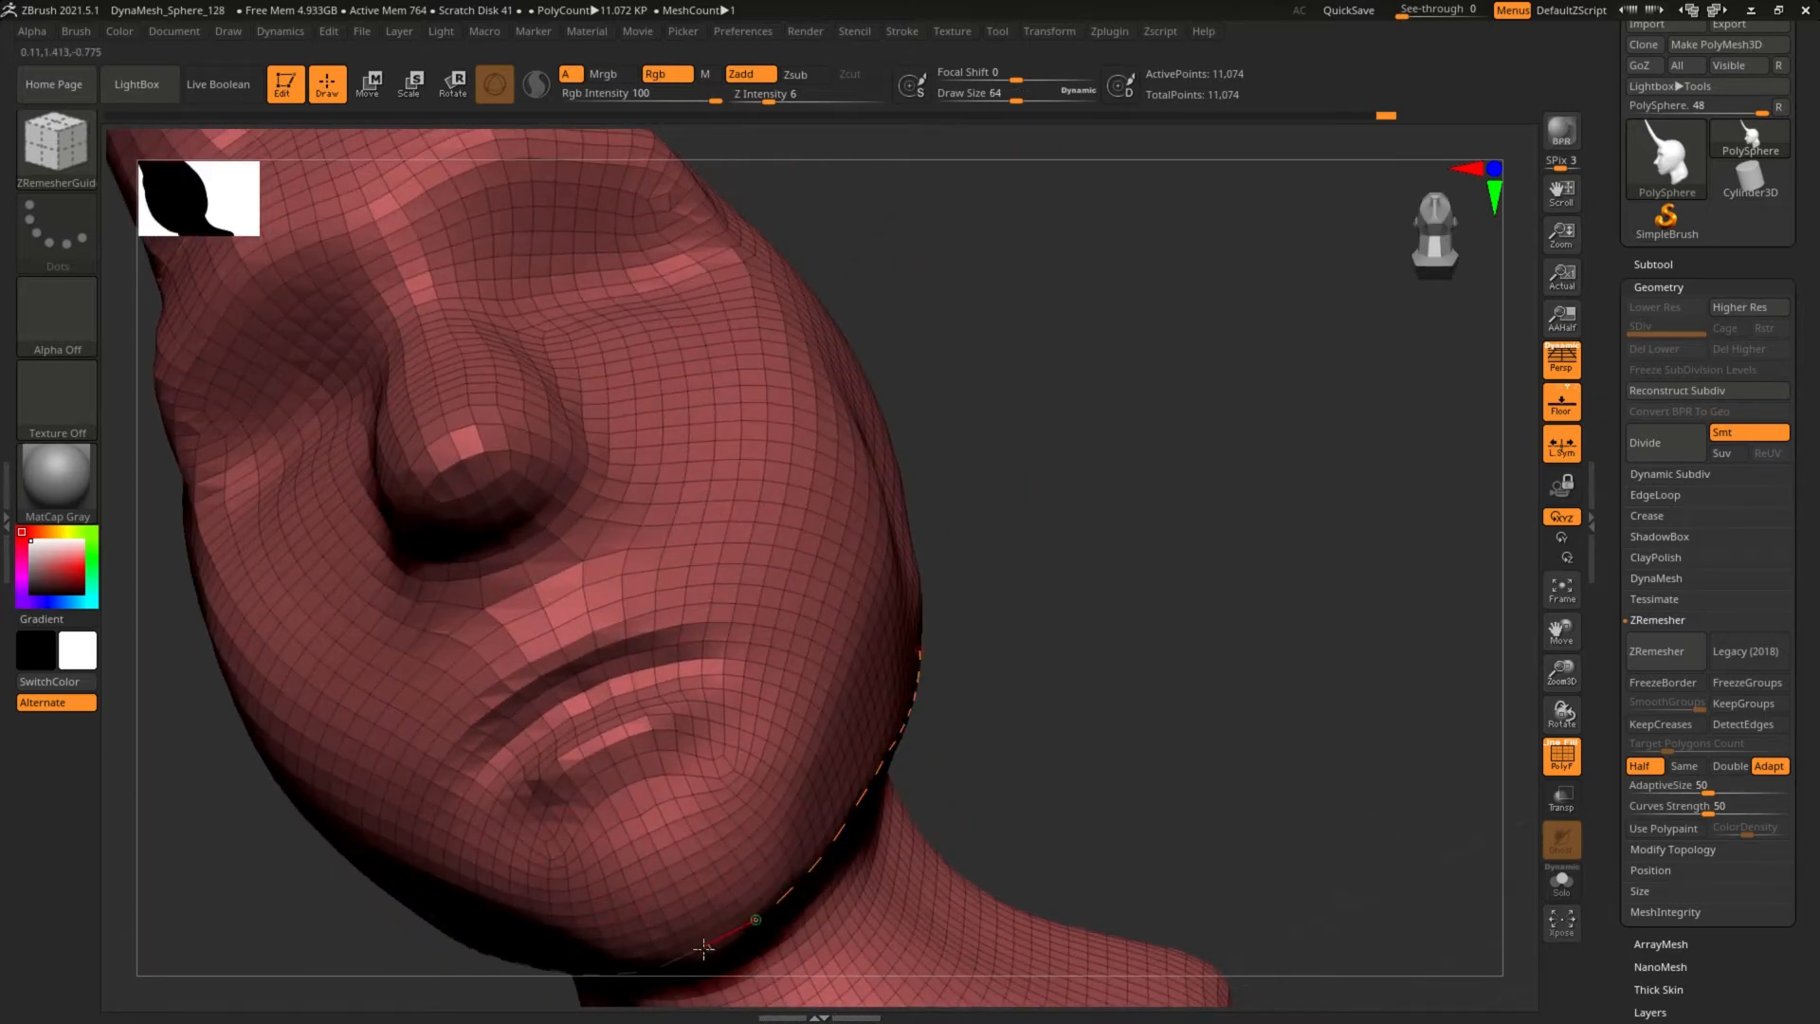
left_click_drag(1085, 667, 1019, 627)
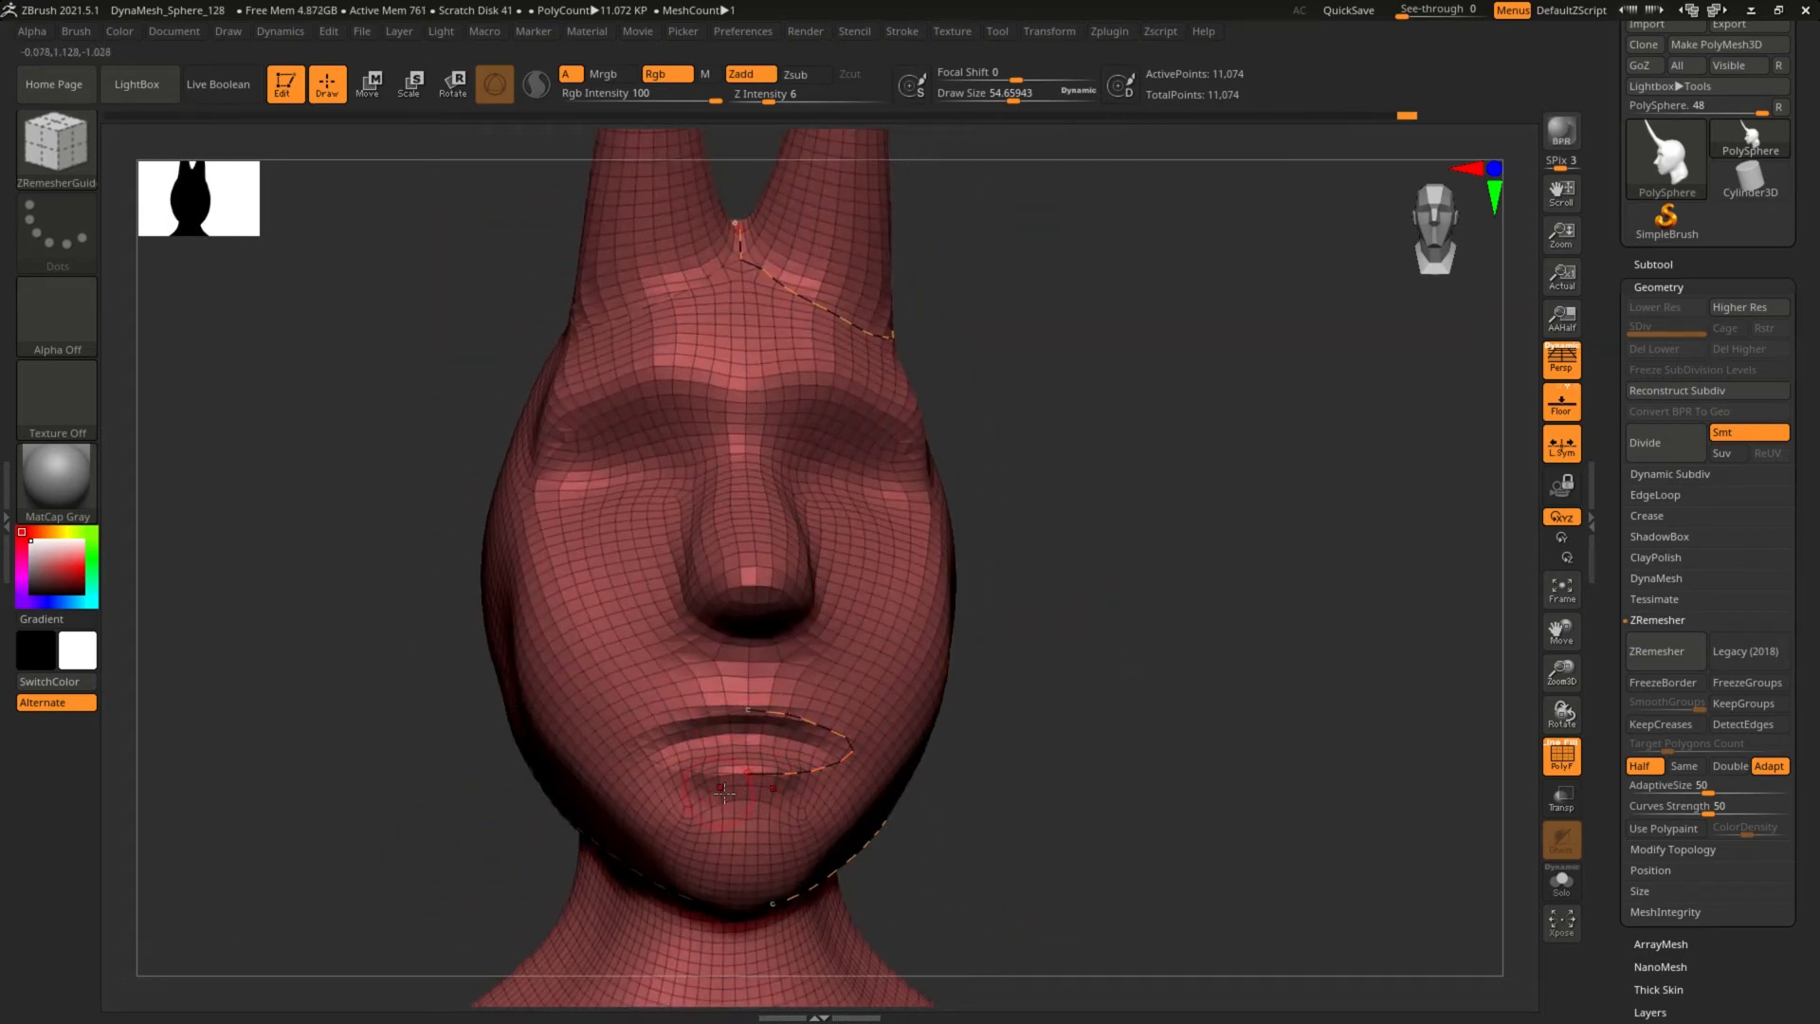
left_click_drag(1063, 710, 1035, 722)
Set Curves Strength to 97 and remesh the head at half density along the guide curves, examining the new edge flow.
left_click_drag(1706, 806, 1748, 811)
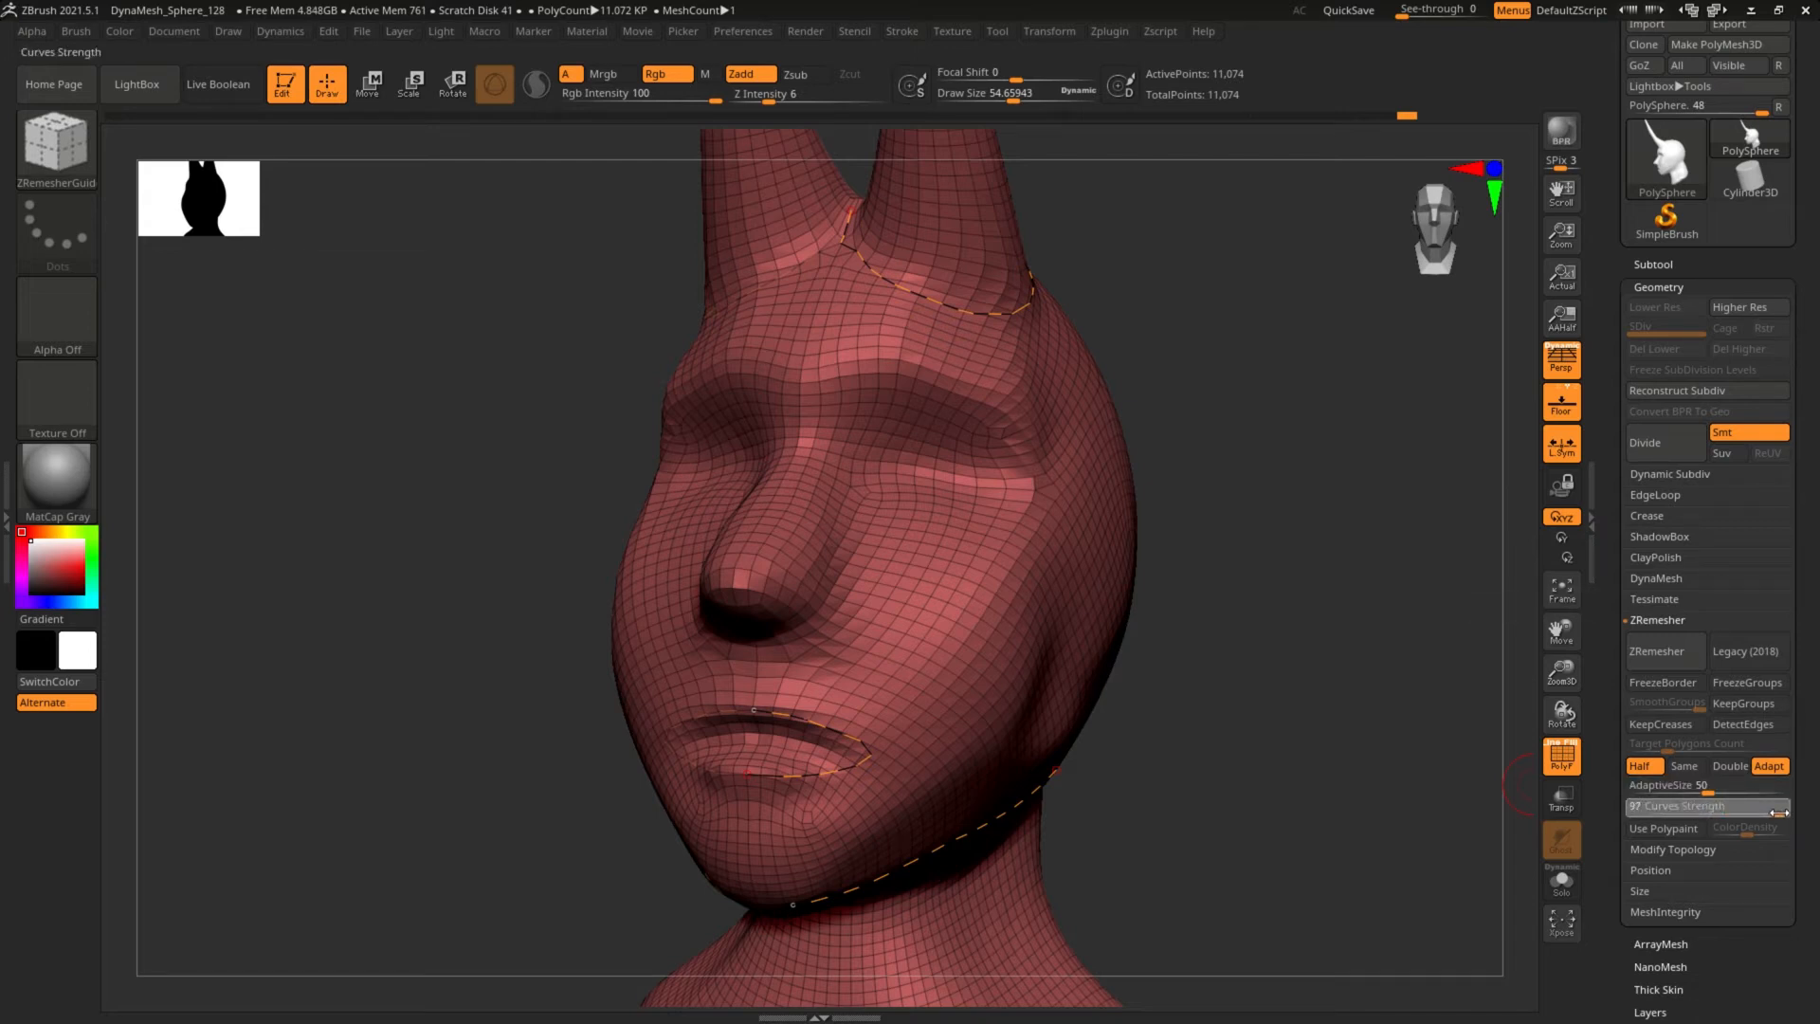
left_click(1657, 652)
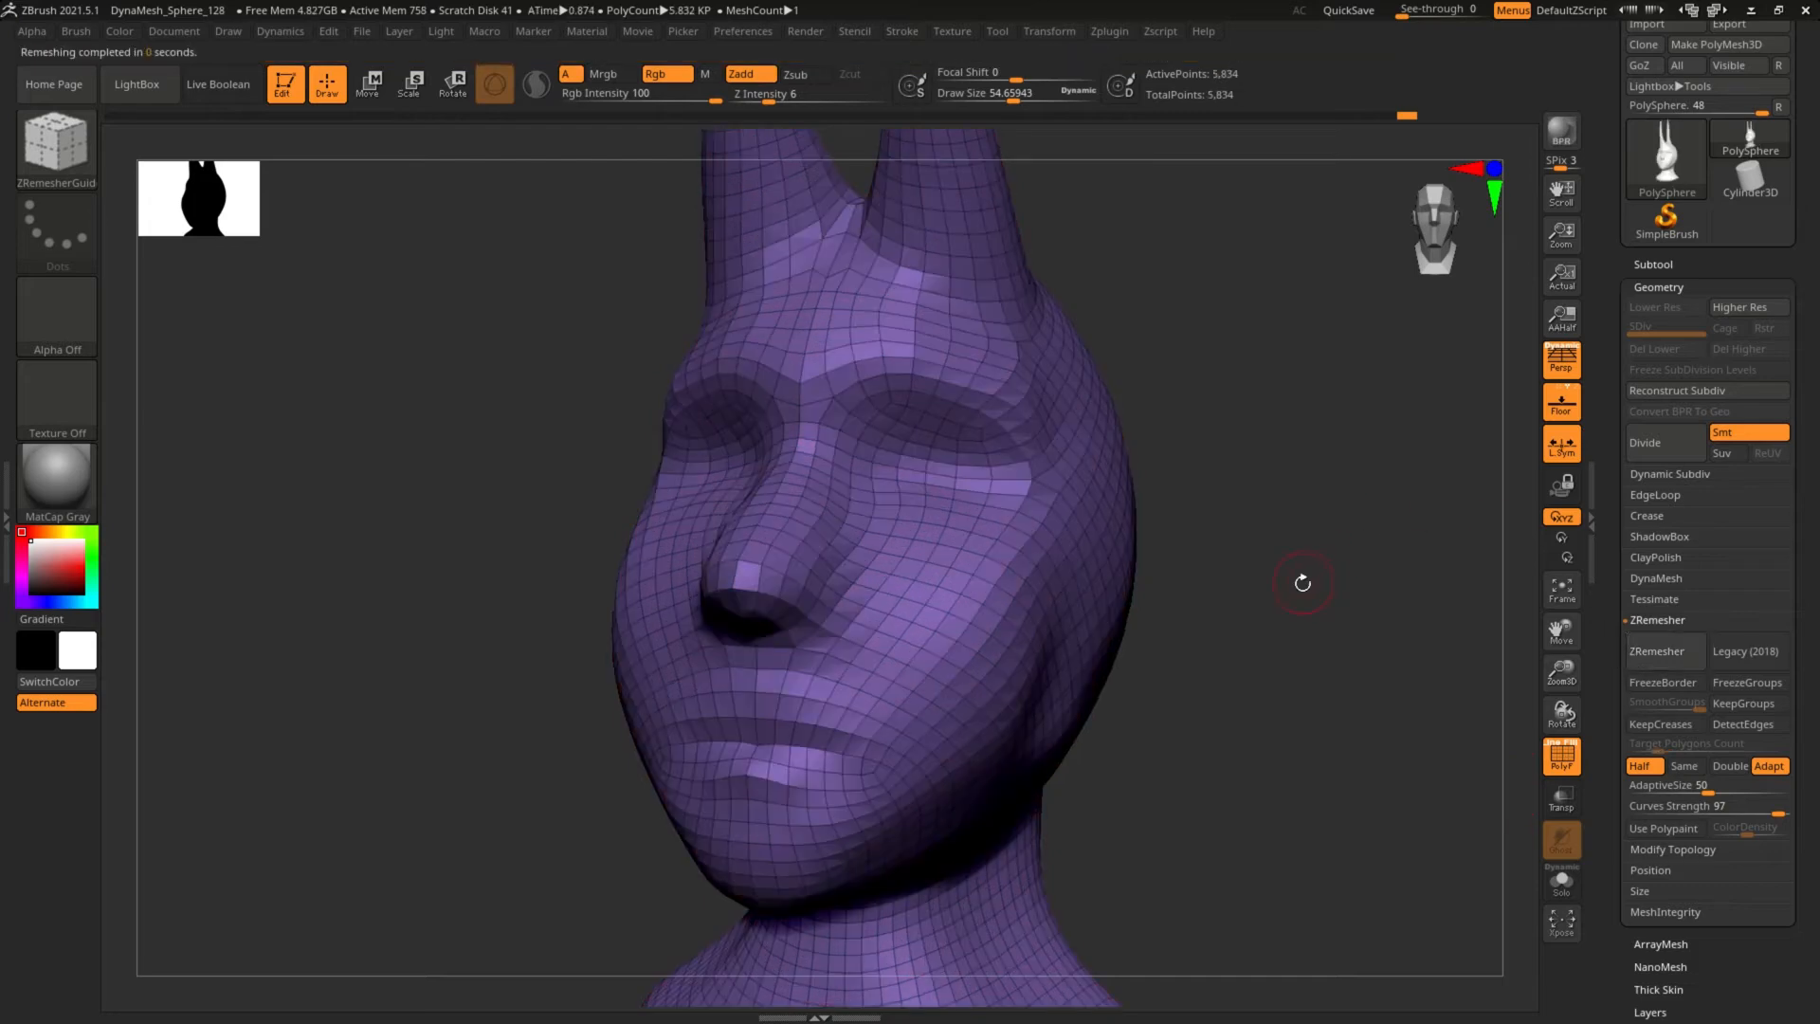
left_click_drag(1303, 582, 1140, 611)
left_click_drag(1376, 685, 1062, 800)
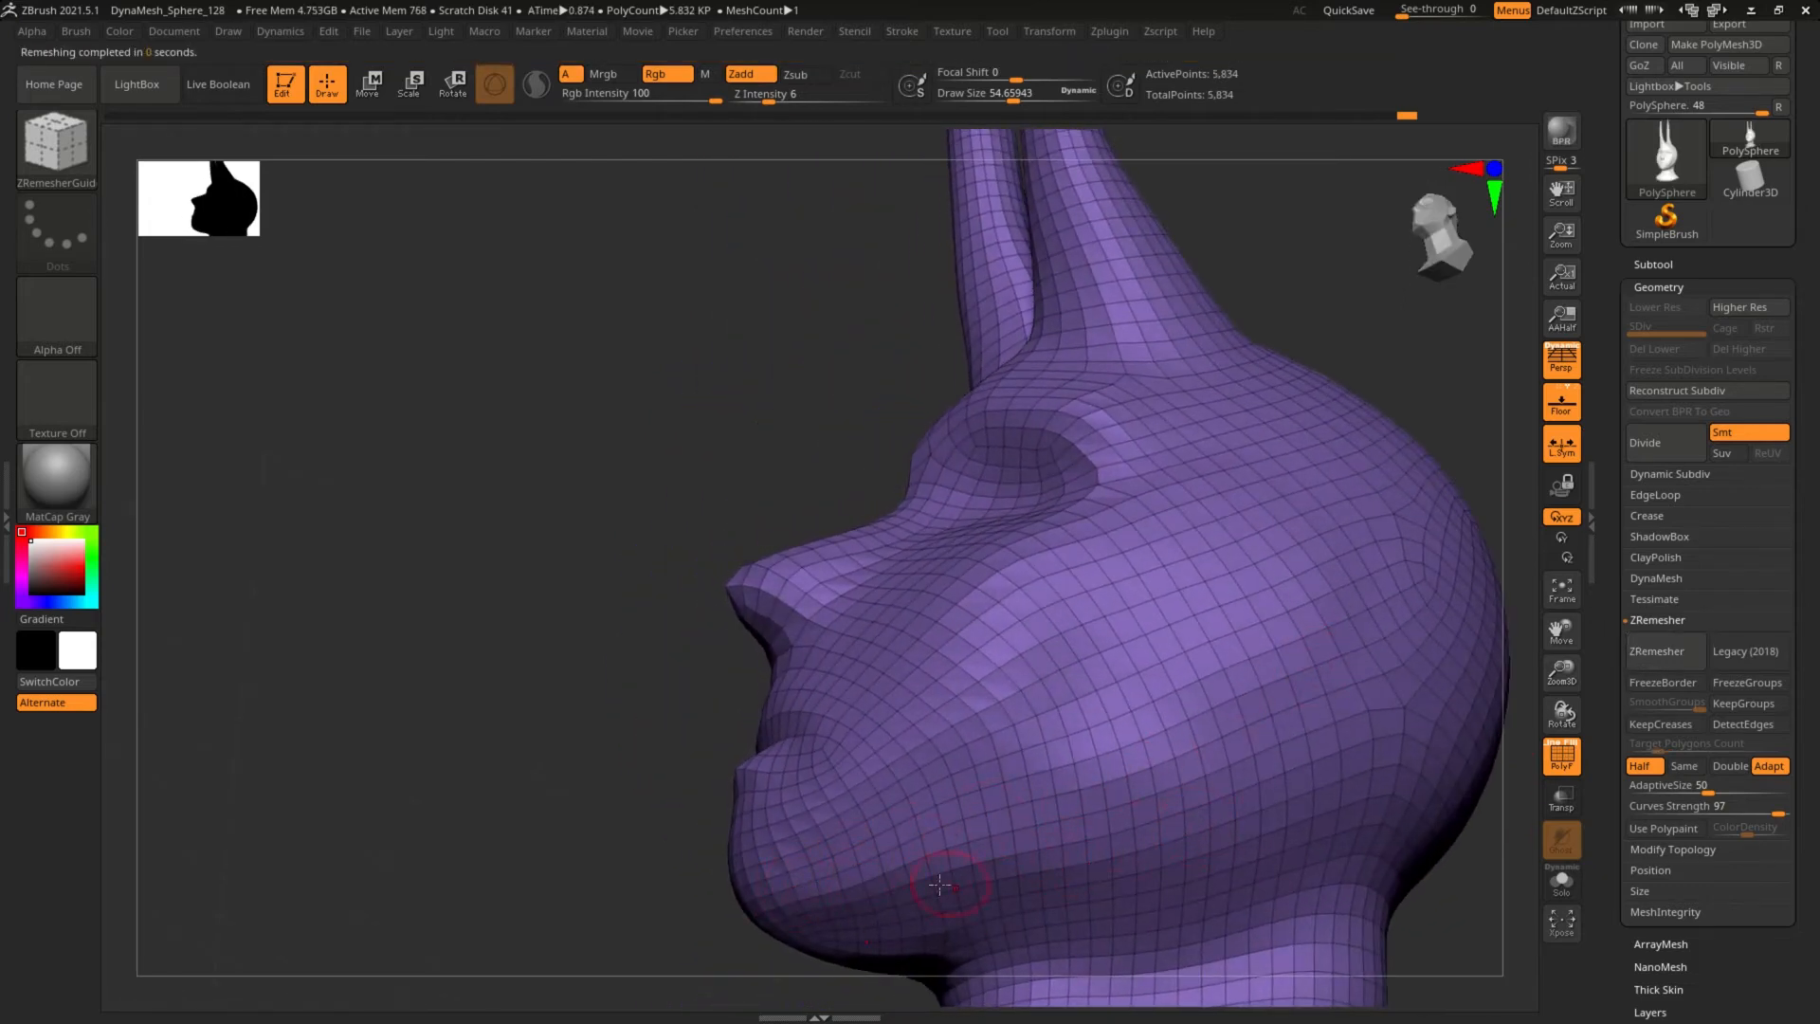
left_click_drag(869, 436, 1003, 261)
left_click_drag(763, 305, 1057, 270)
left_click_drag(1182, 454, 1231, 351)
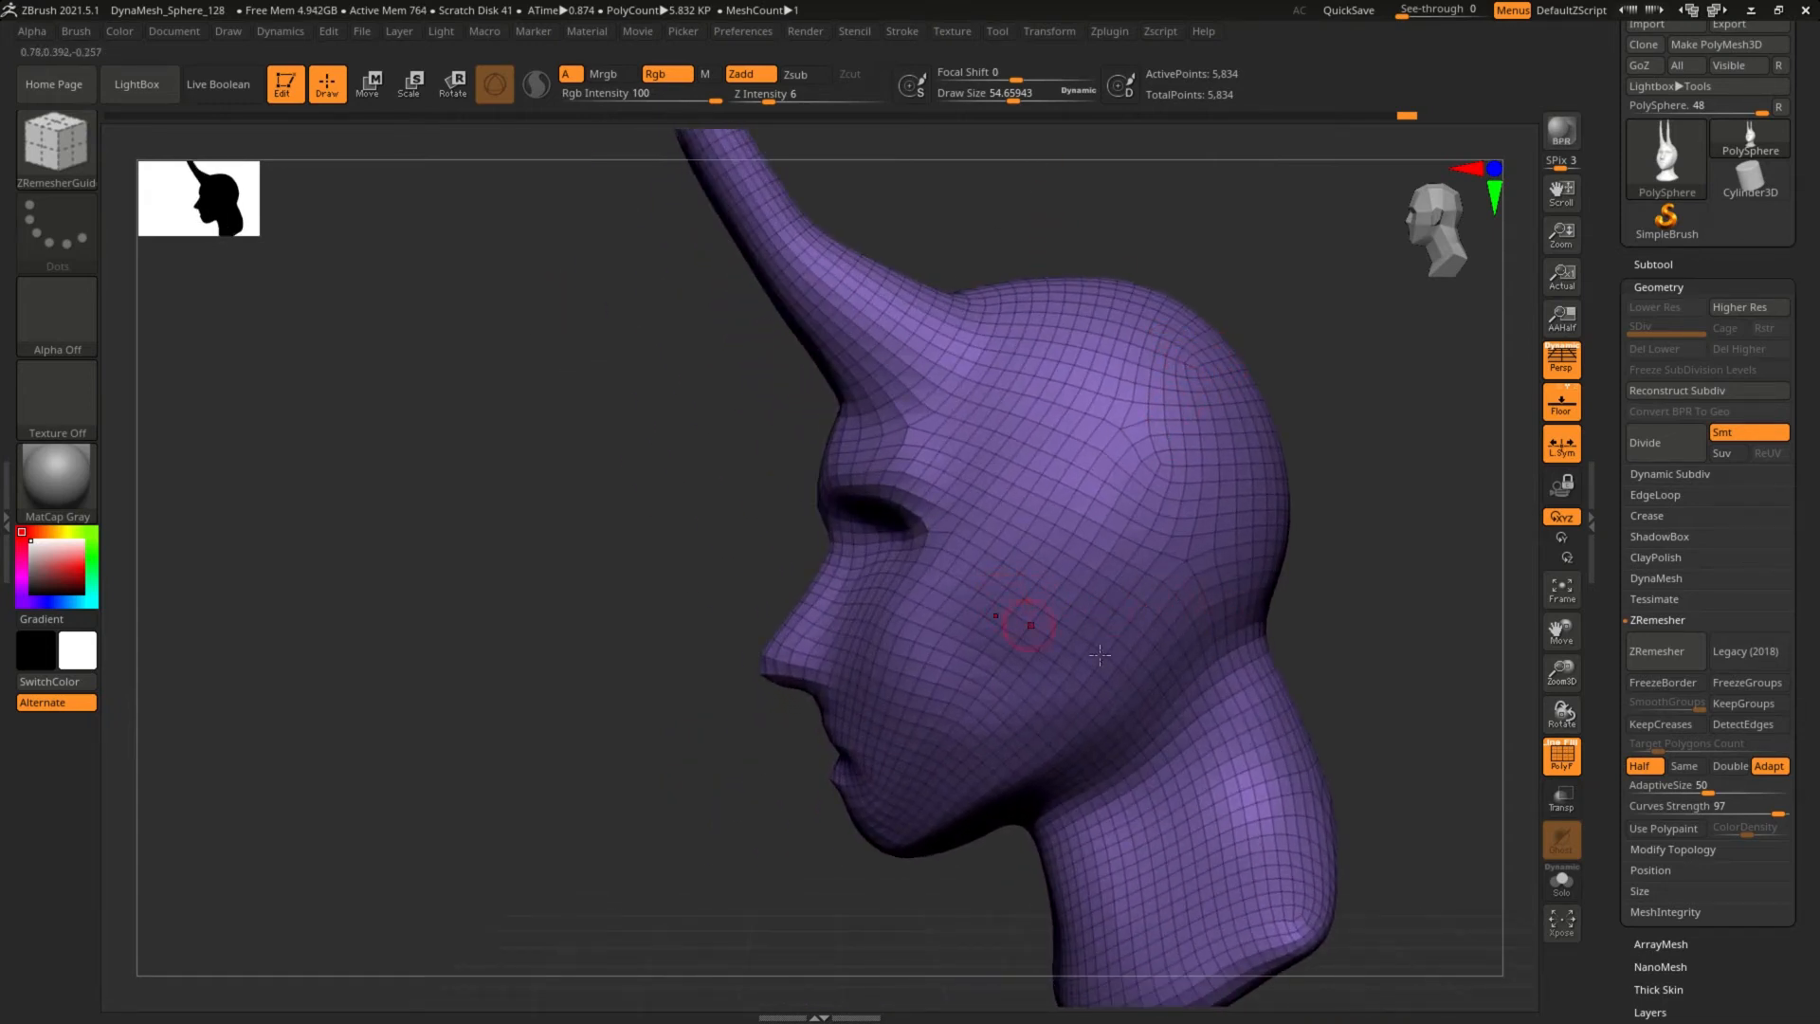
Hide the PolyFrame display and reshape the eye socket with the Move Topological brush at a Draw Size of about 161.
left_click(1561, 758)
mouse_move(1340, 541)
left_mouse_down()
mouse_move(1381, 549)
mouse_move(1270, 612)
mouse_move(1283, 521)
mouse_move(928, 417)
mouse_move(976, 394)
left_mouse_up()
key("s")
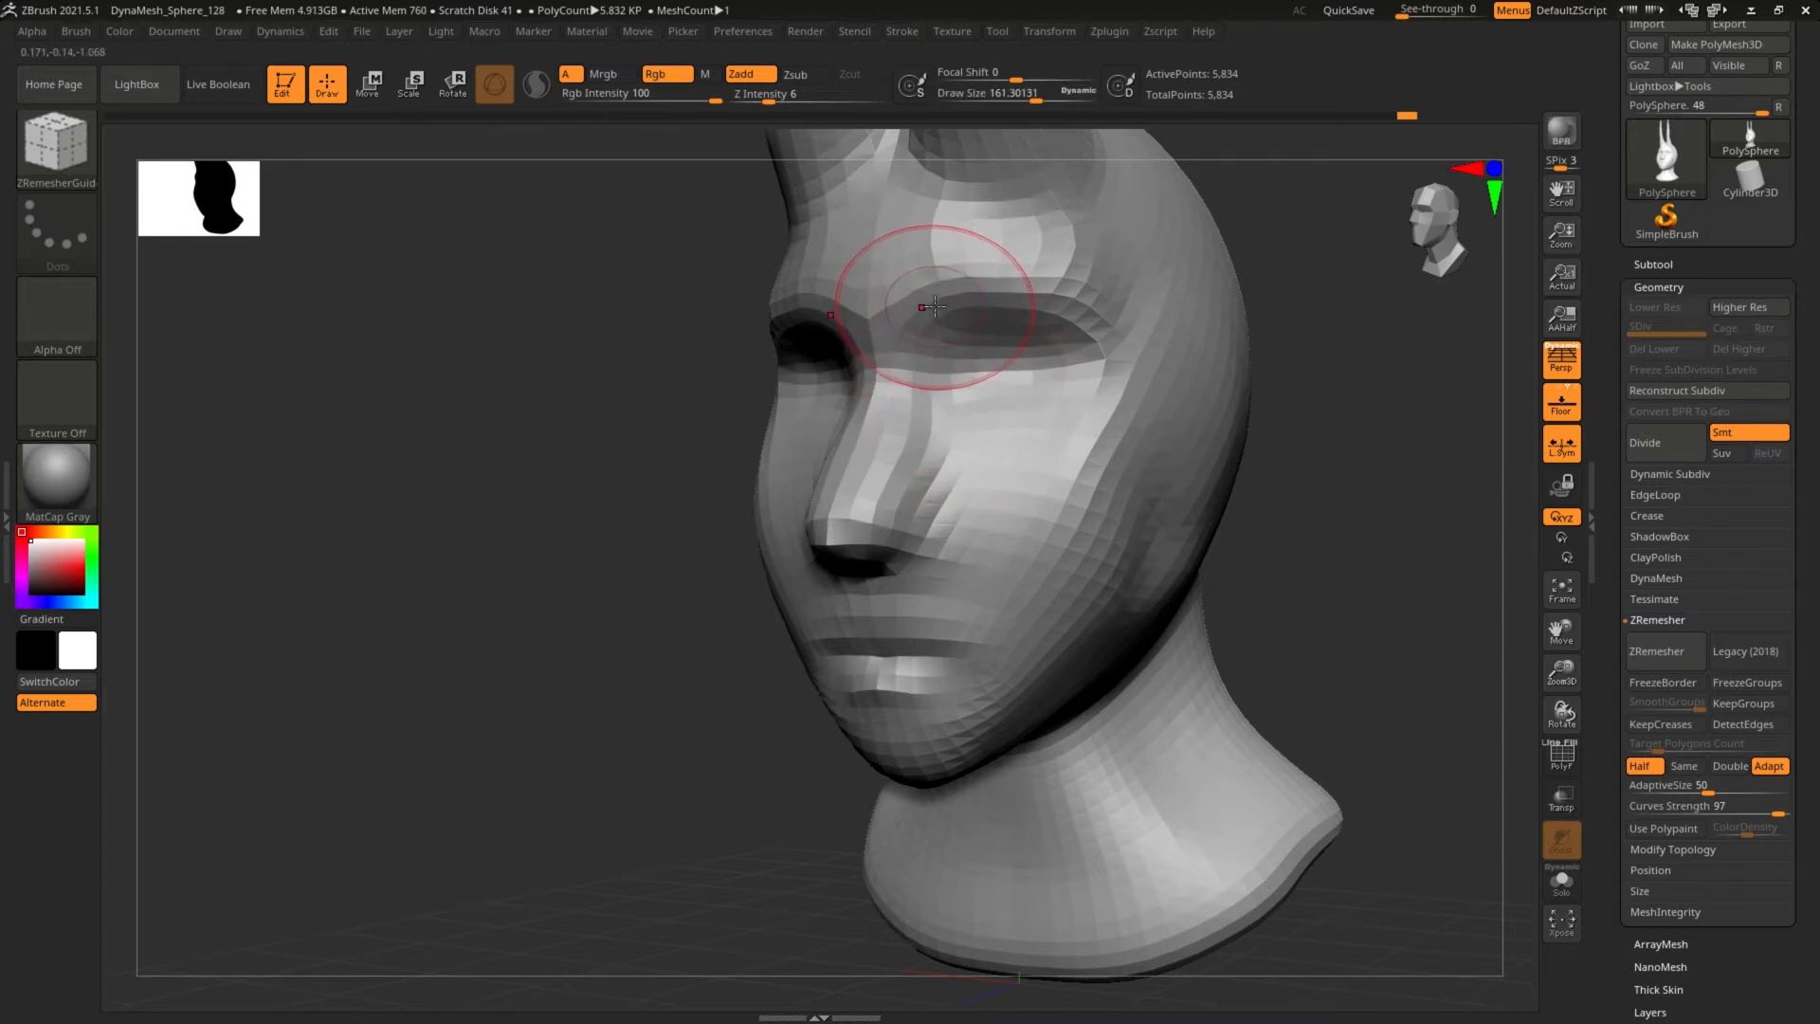
key("b")
key("m")
key("t")
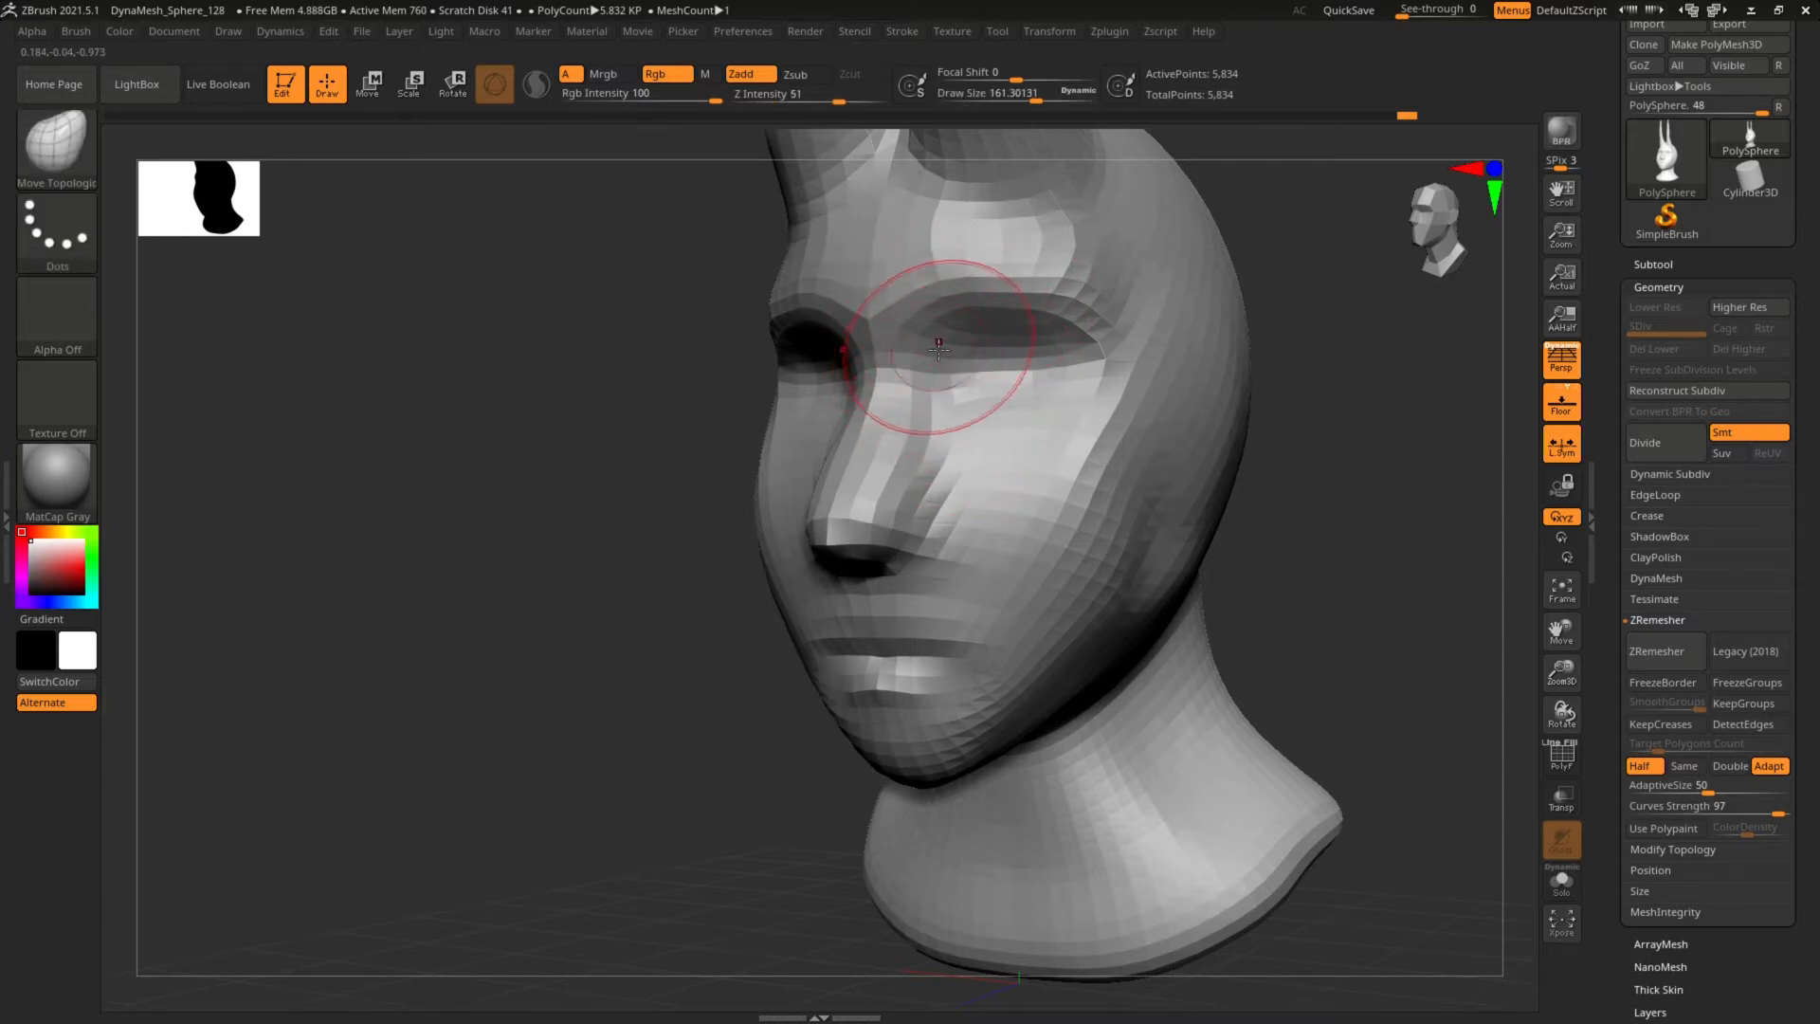
mouse_move(956, 324)
left_mouse_down()
mouse_move(961, 354)
mouse_move(1067, 338)
left_mouse_up()
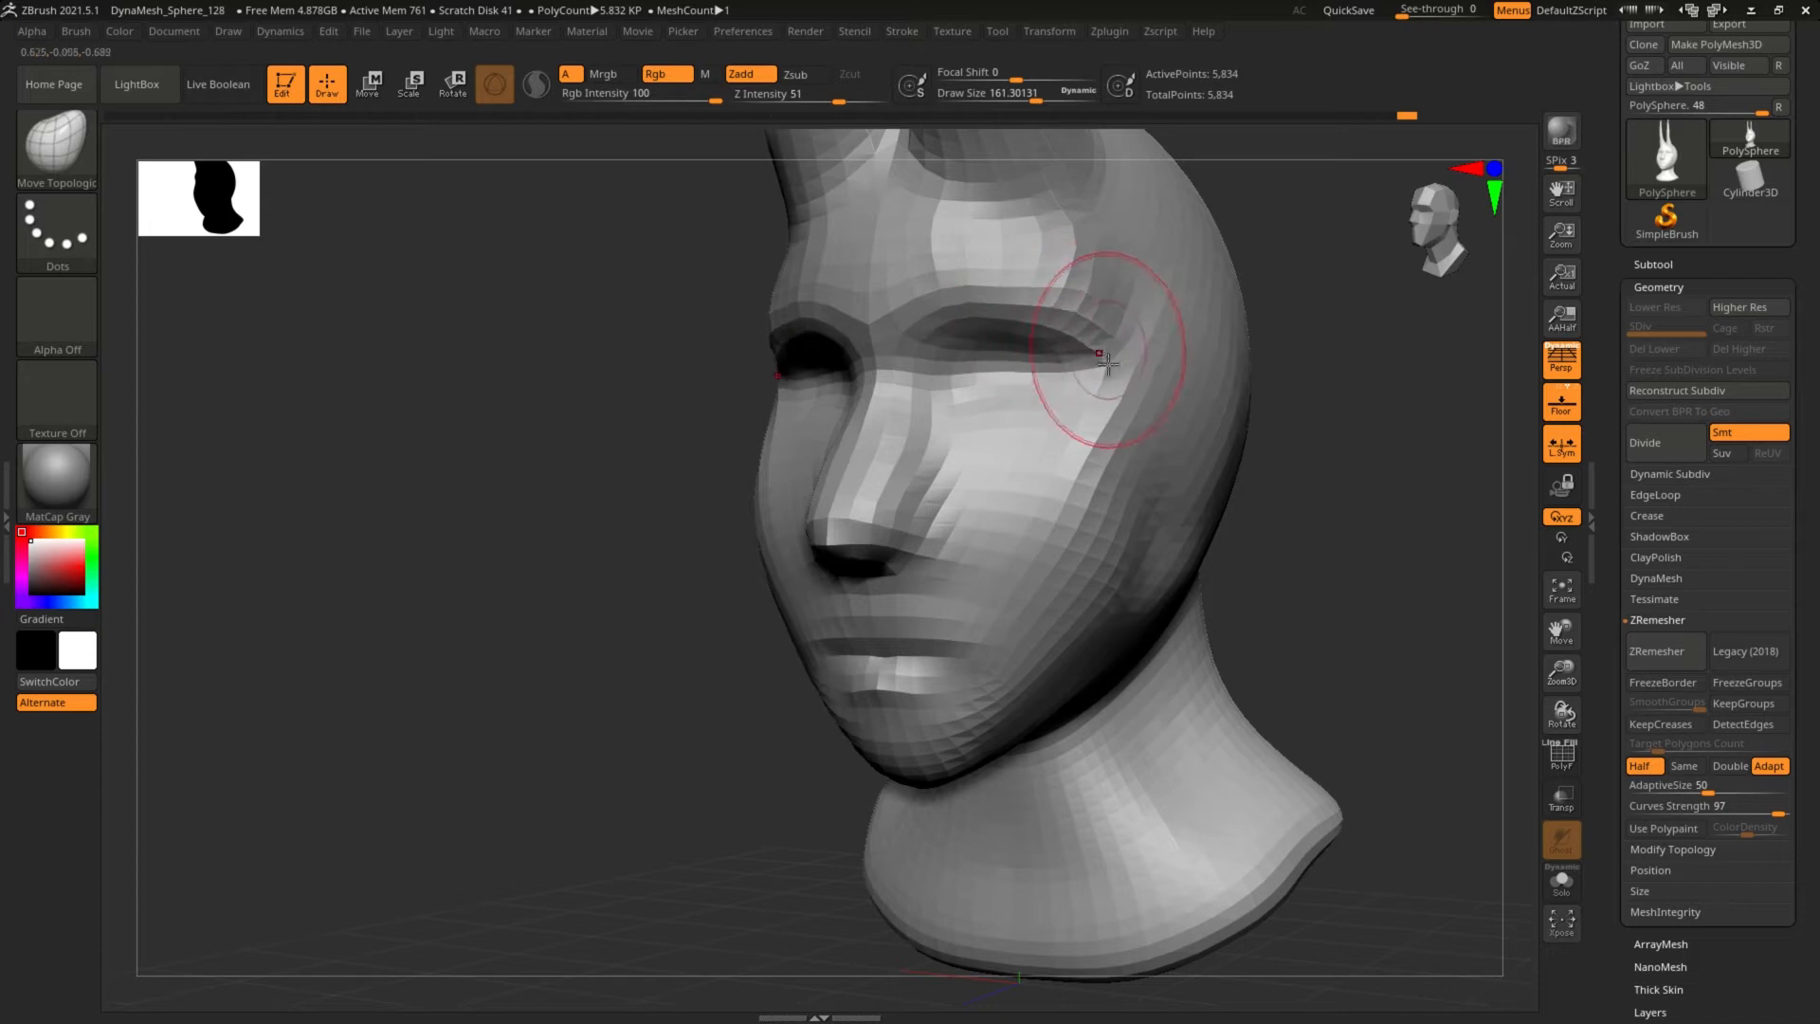
left_click_drag(918, 368, 919, 385)
mouse_move(978, 308)
left_mouse_down()
mouse_move(969, 325)
mouse_move(1081, 328)
mouse_move(987, 308)
mouse_move(1007, 366)
left_mouse_up()
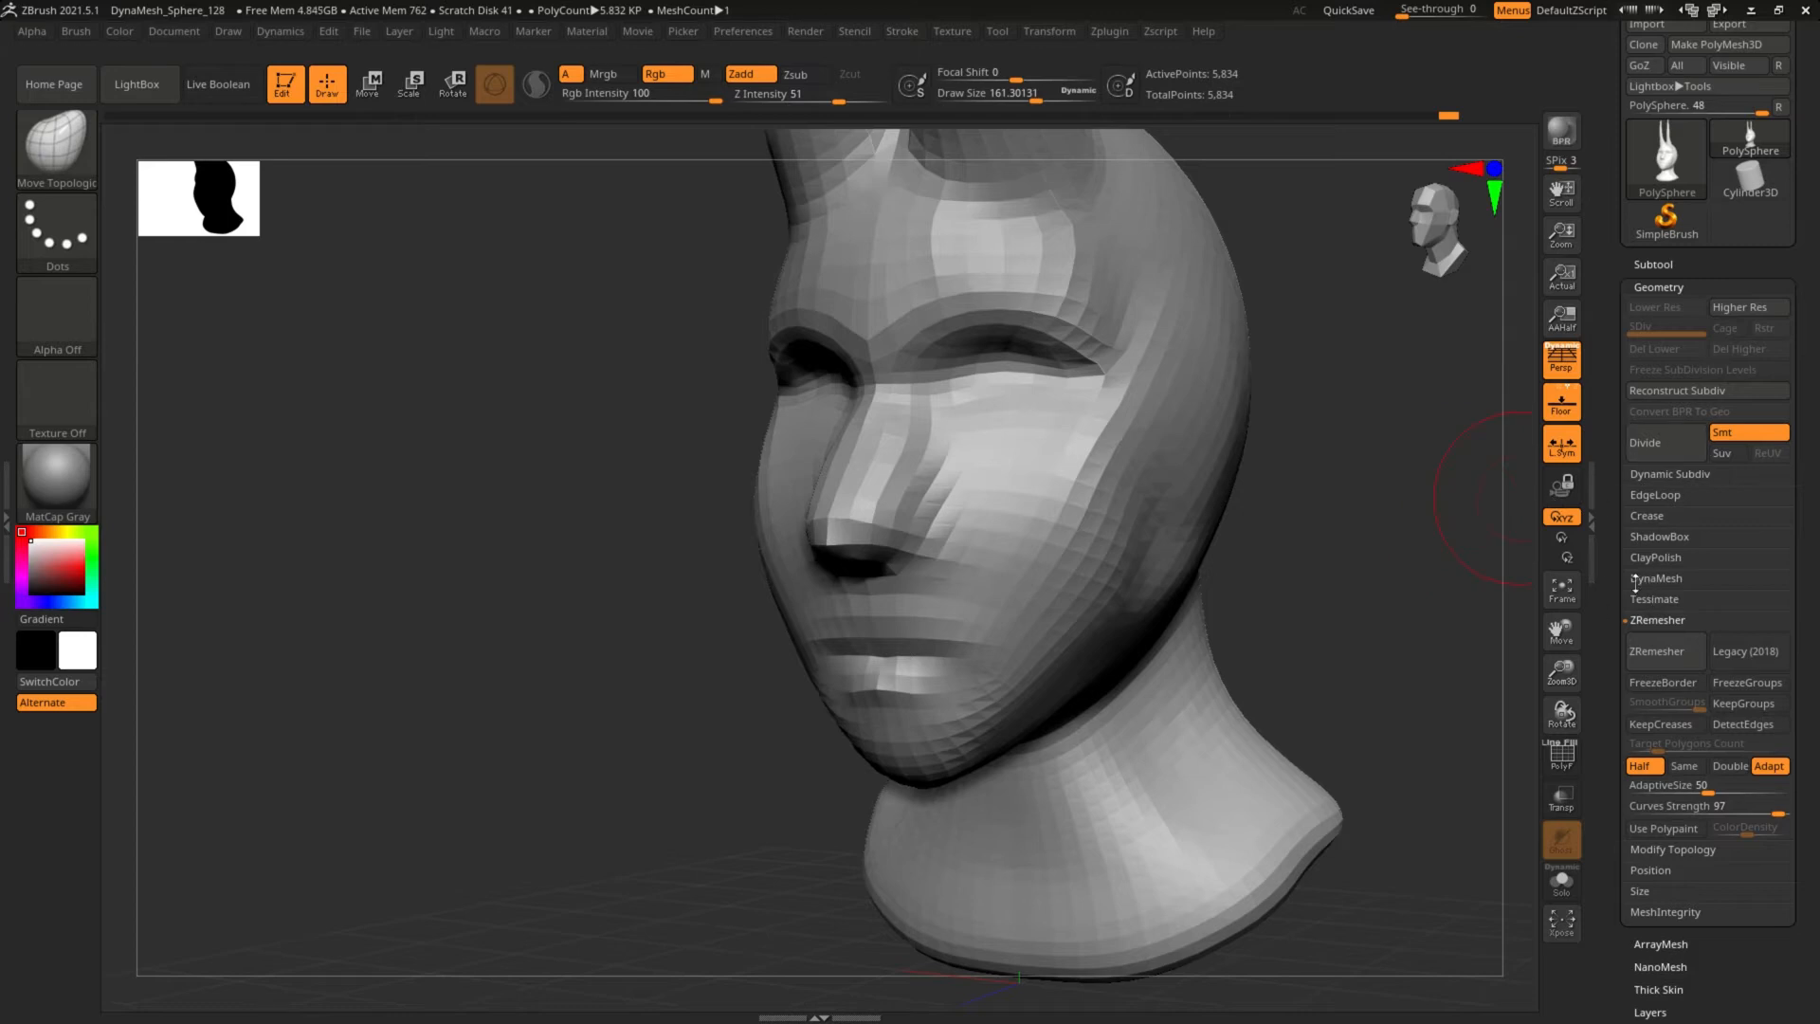
Raise the Draw Size to about 312 and adjust the eye area in side view with the Move Topological brush.
left_click_drag(1327, 527, 1219, 531)
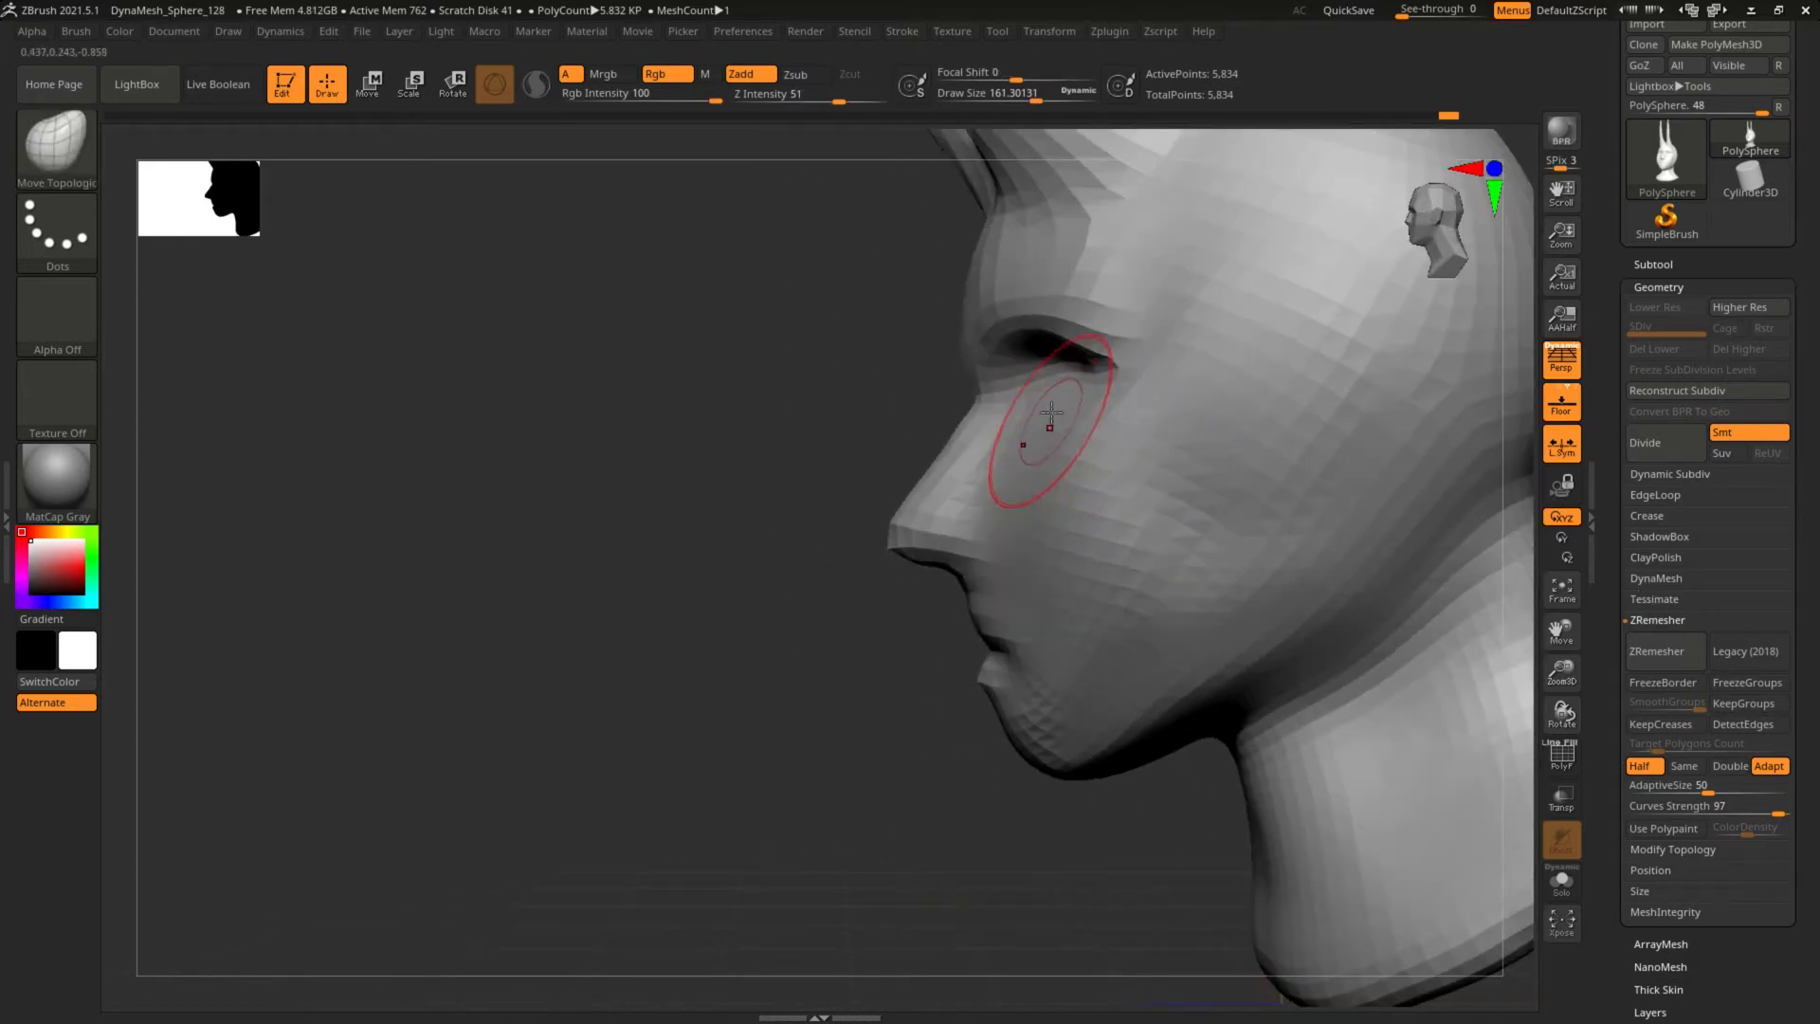
key("s")
left_click_drag(1066, 385, 1100, 385)
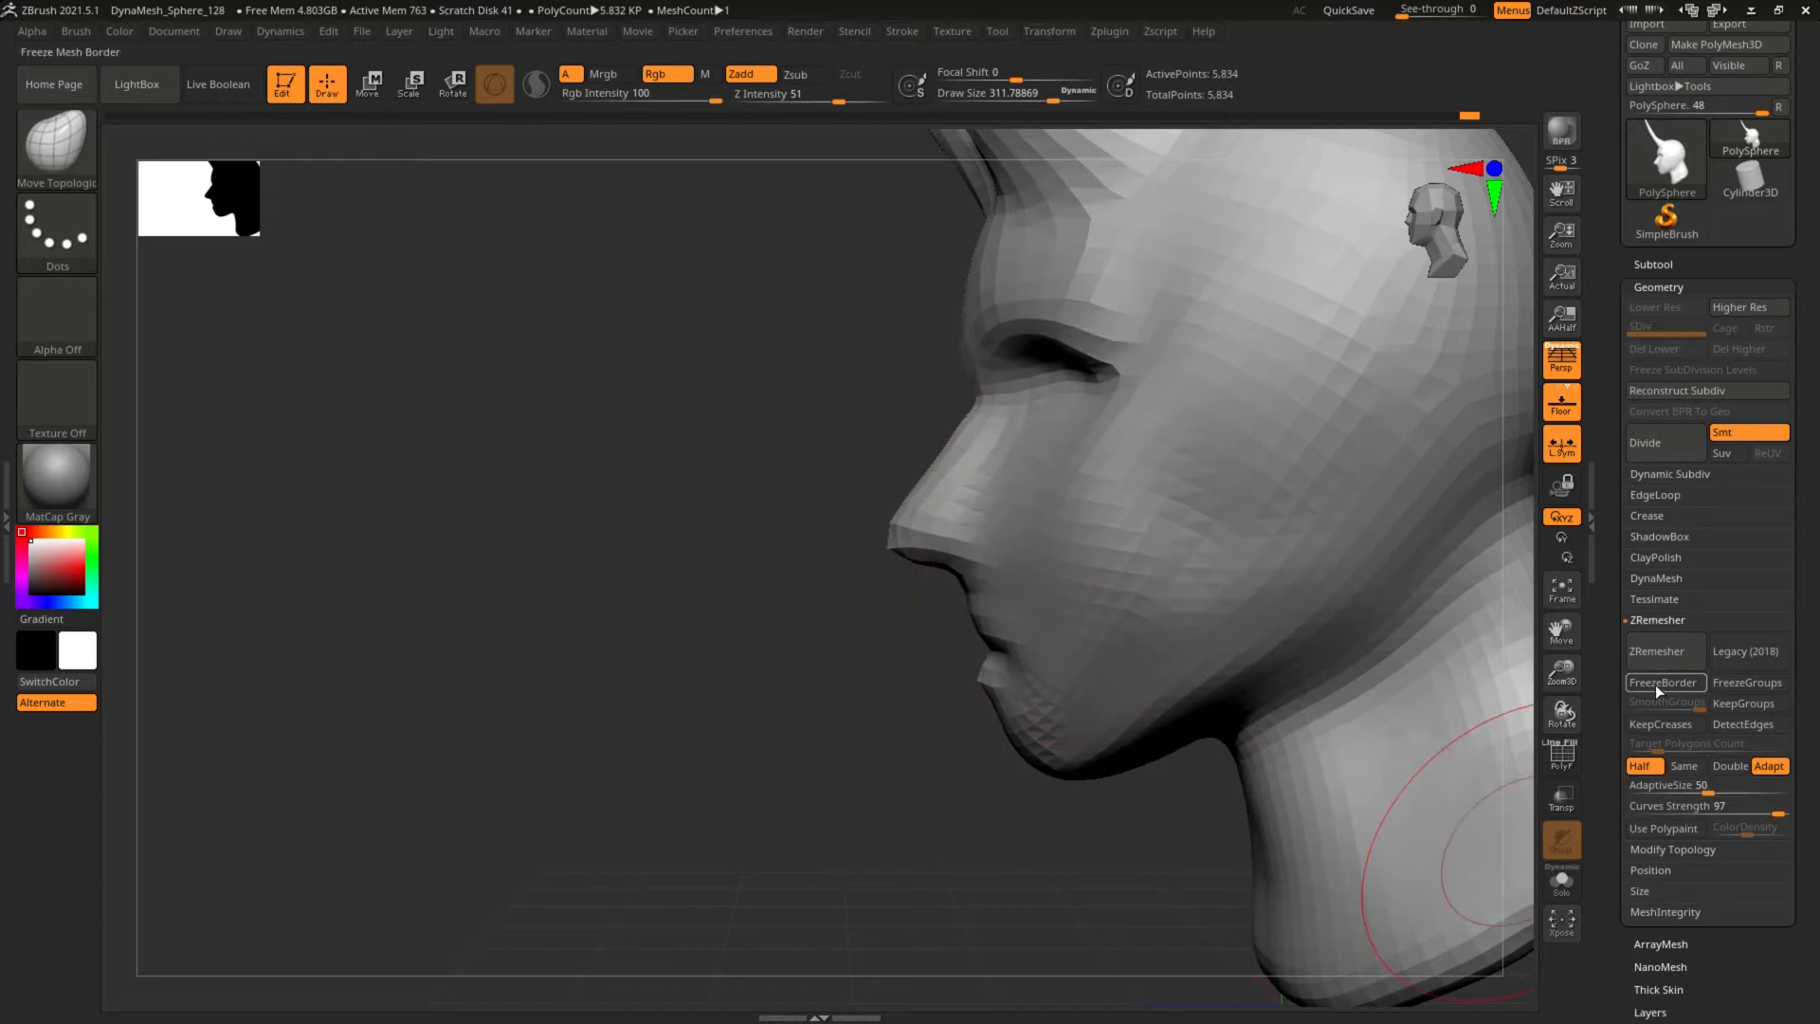
Build up the lips with the ClayBuildup brush at a Draw Size of about 42.
mouse_move(891, 642)
left_mouse_down()
mouse_move(959, 634)
mouse_move(982, 657)
mouse_move(876, 637)
left_mouse_up()
key("b")
key("c")
key("b")
key("s")
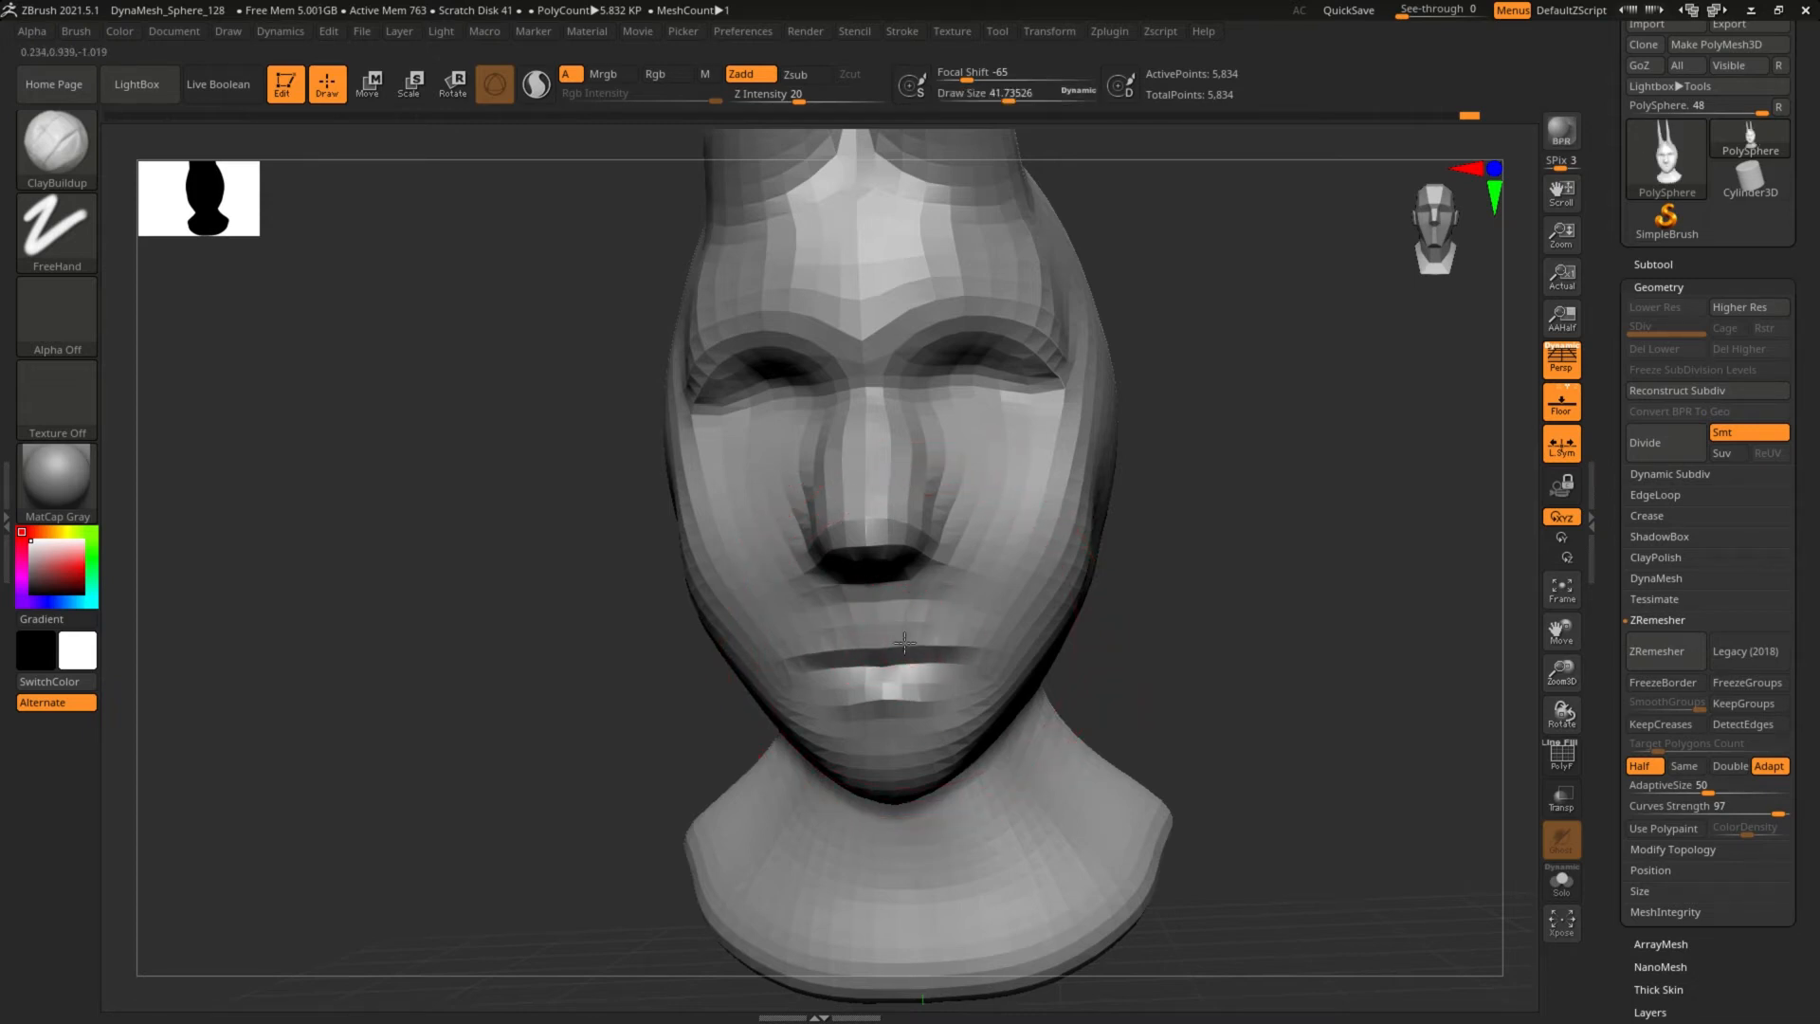
left_click_drag(1119, 650, 891, 671)
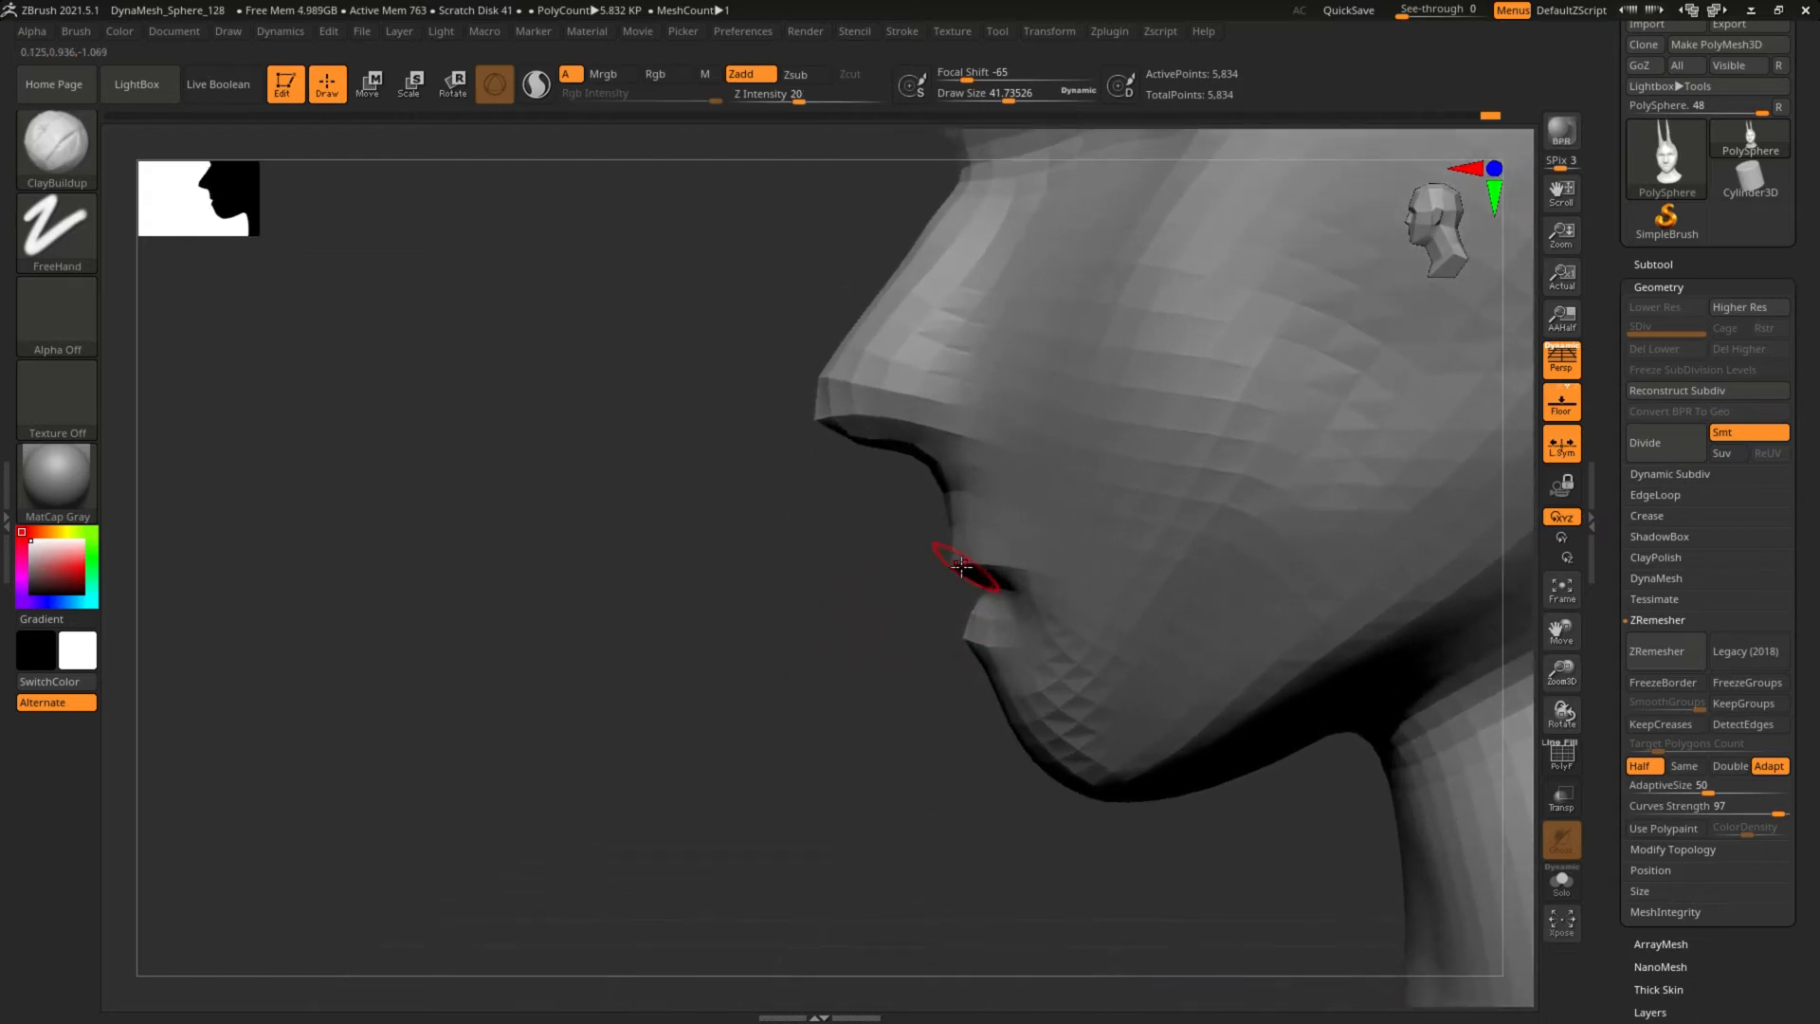
Adjust the lip profile in side view with the Move Topological brush at a Draw Size of about 102.
key("b")
key("m")
key("t")
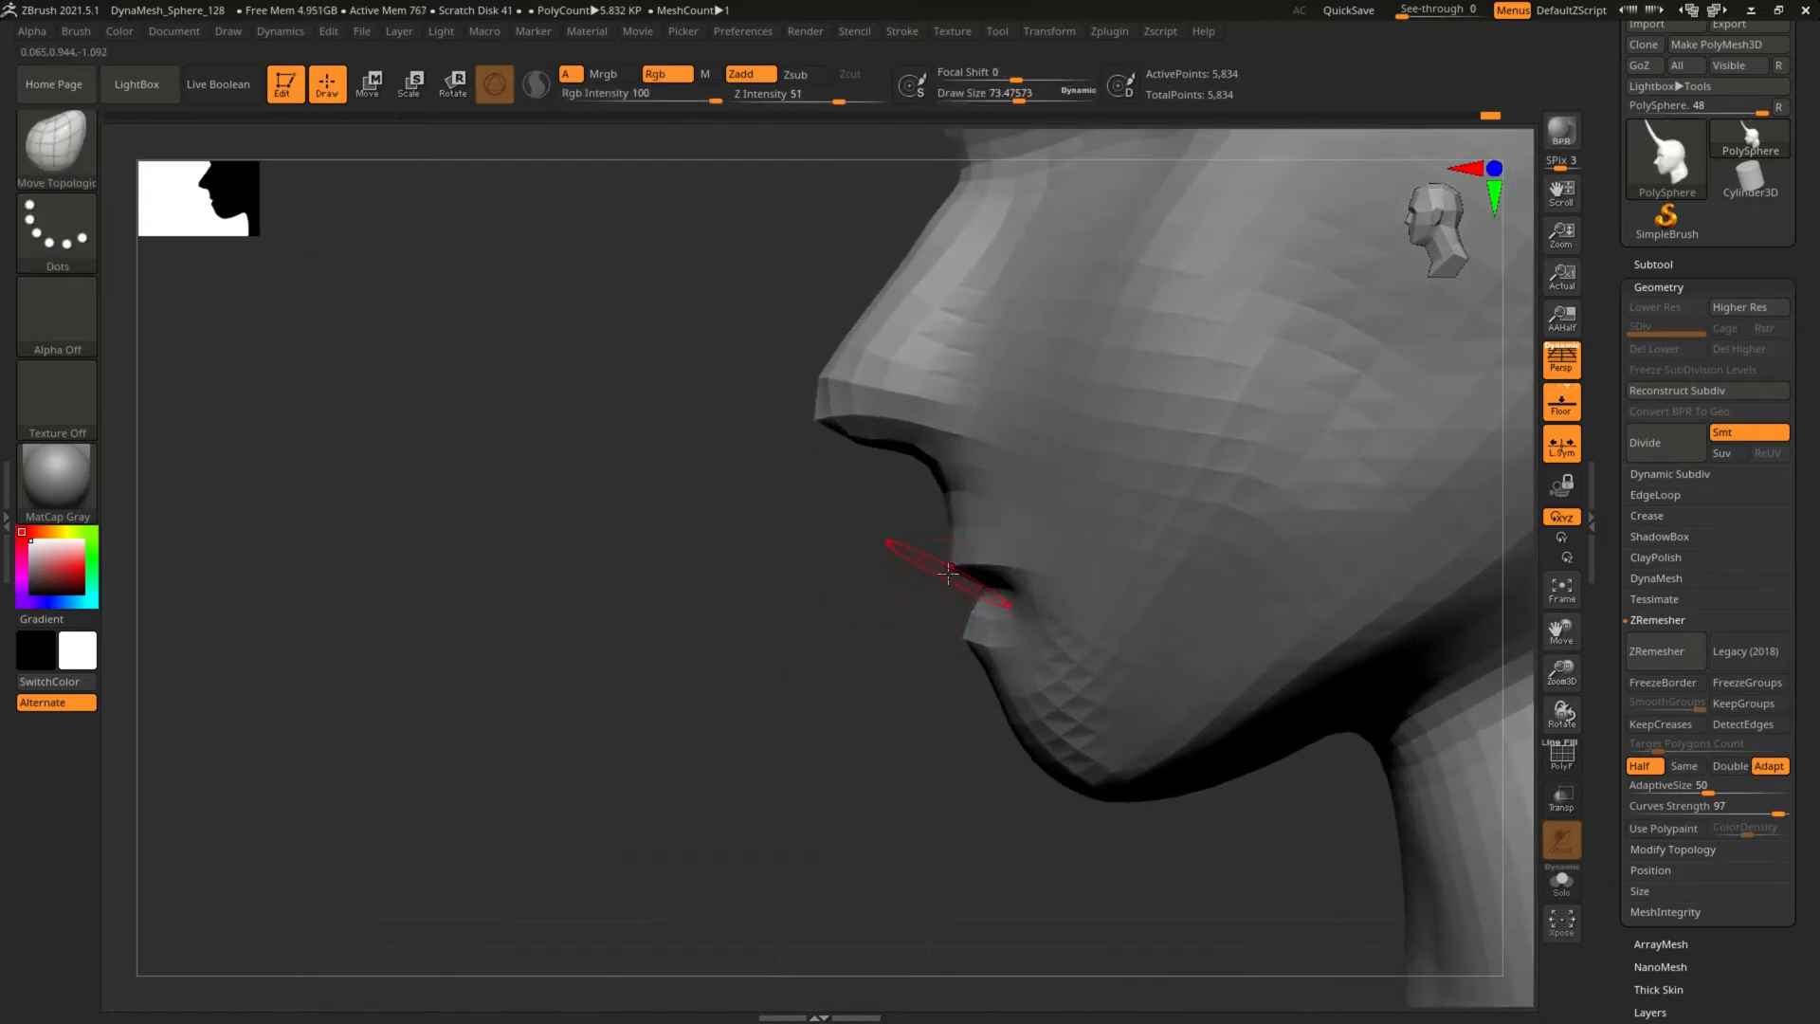
key("s")
left_click_drag(952, 567, 957, 566)
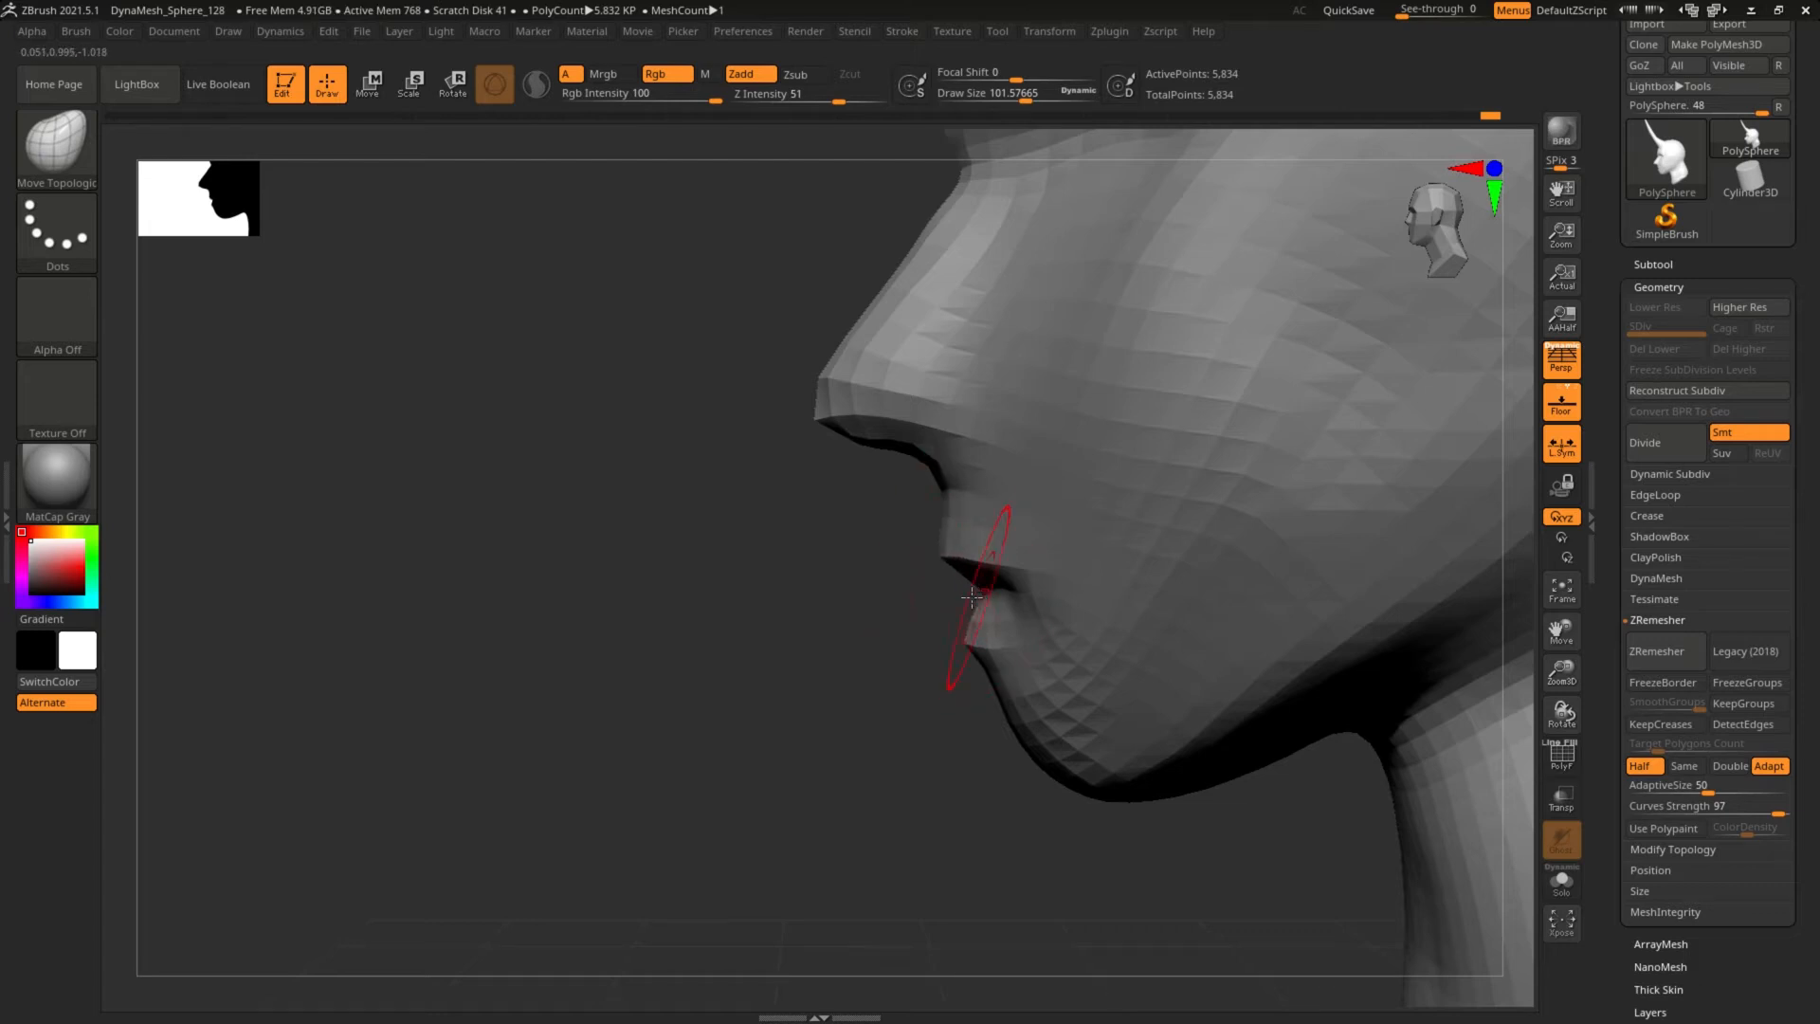
left_click_drag(872, 628, 995, 618)
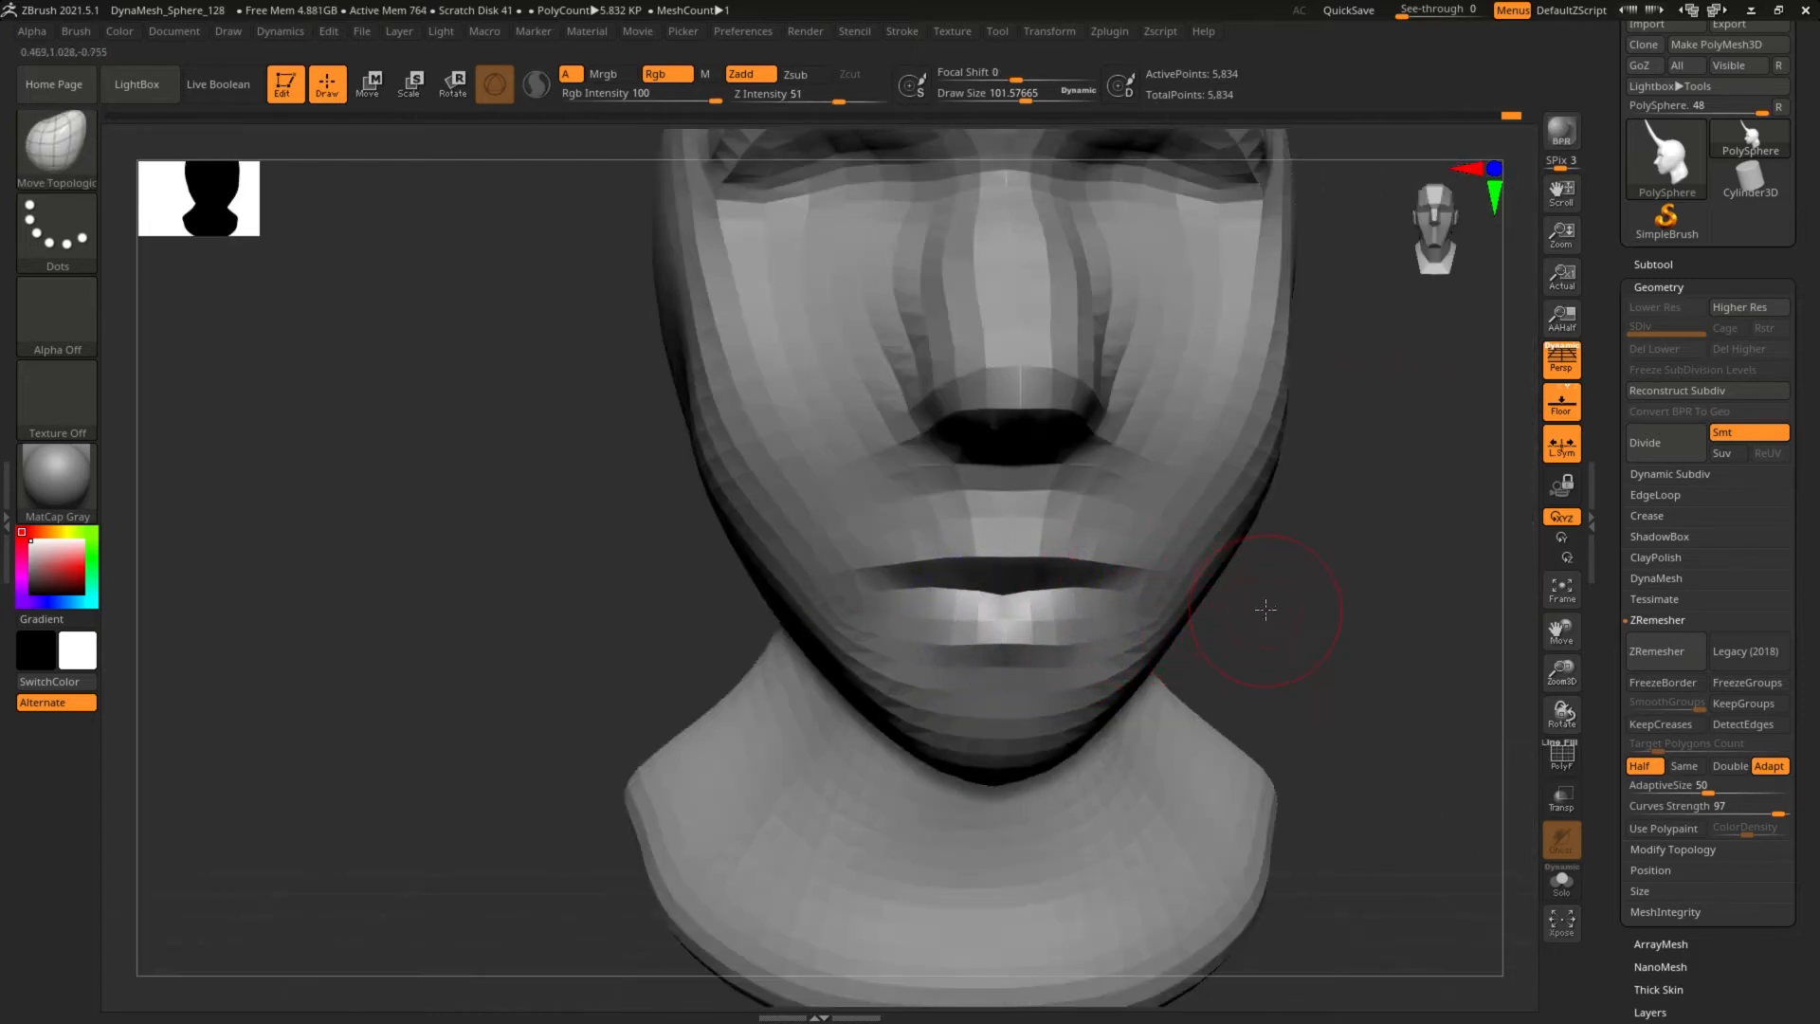
Carve the cheek beside the nose with the DamStandard brush at a Draw Size of about 189 and smooth the result.
mouse_move(1264, 613)
left_mouse_down("alt")
mouse_move(1109, 617)
mouse_move(1186, 585)
mouse_move(1068, 593)
mouse_move(1141, 594)
mouse_move(1091, 593)
mouse_move(1169, 560)
mouse_move(1038, 567)
left_mouse_up("alt")
key("b")
key("d")
key("s")
key("s")
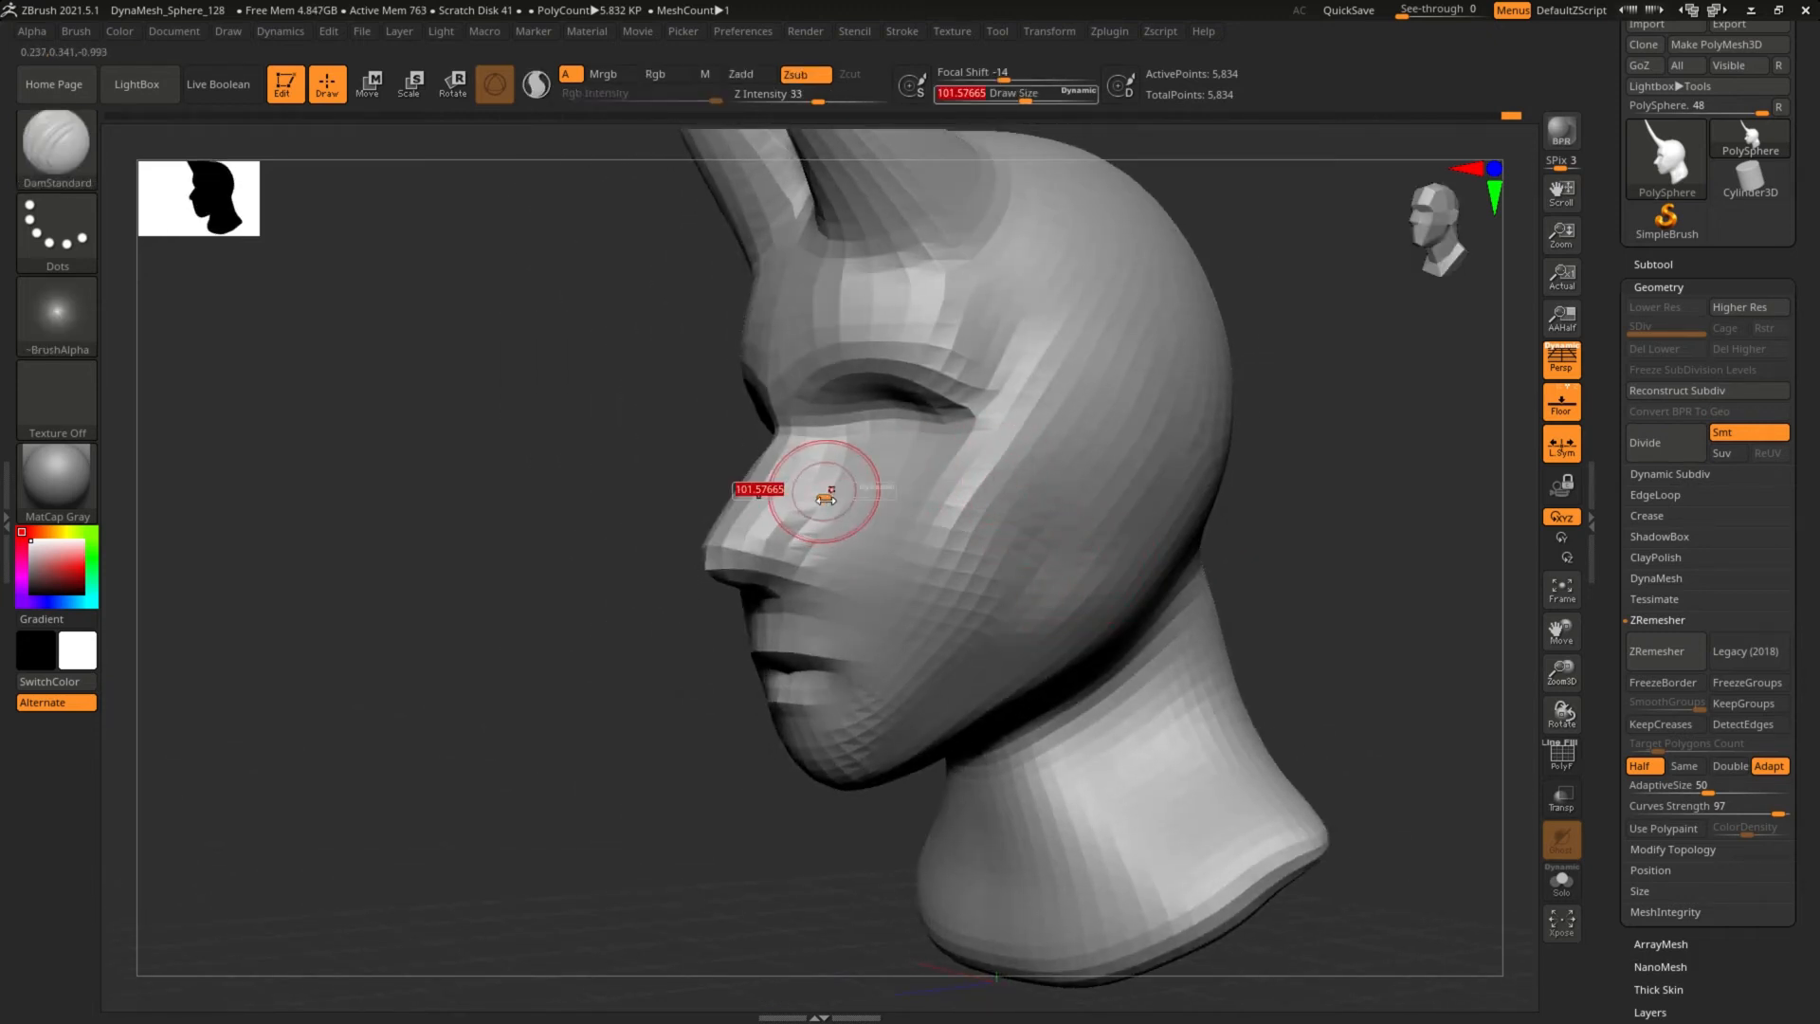
mouse_move(821, 491)
left_mouse_down()
mouse_move(840, 495)
mouse_move(842, 558)
mouse_move(838, 458)
left_mouse_up()
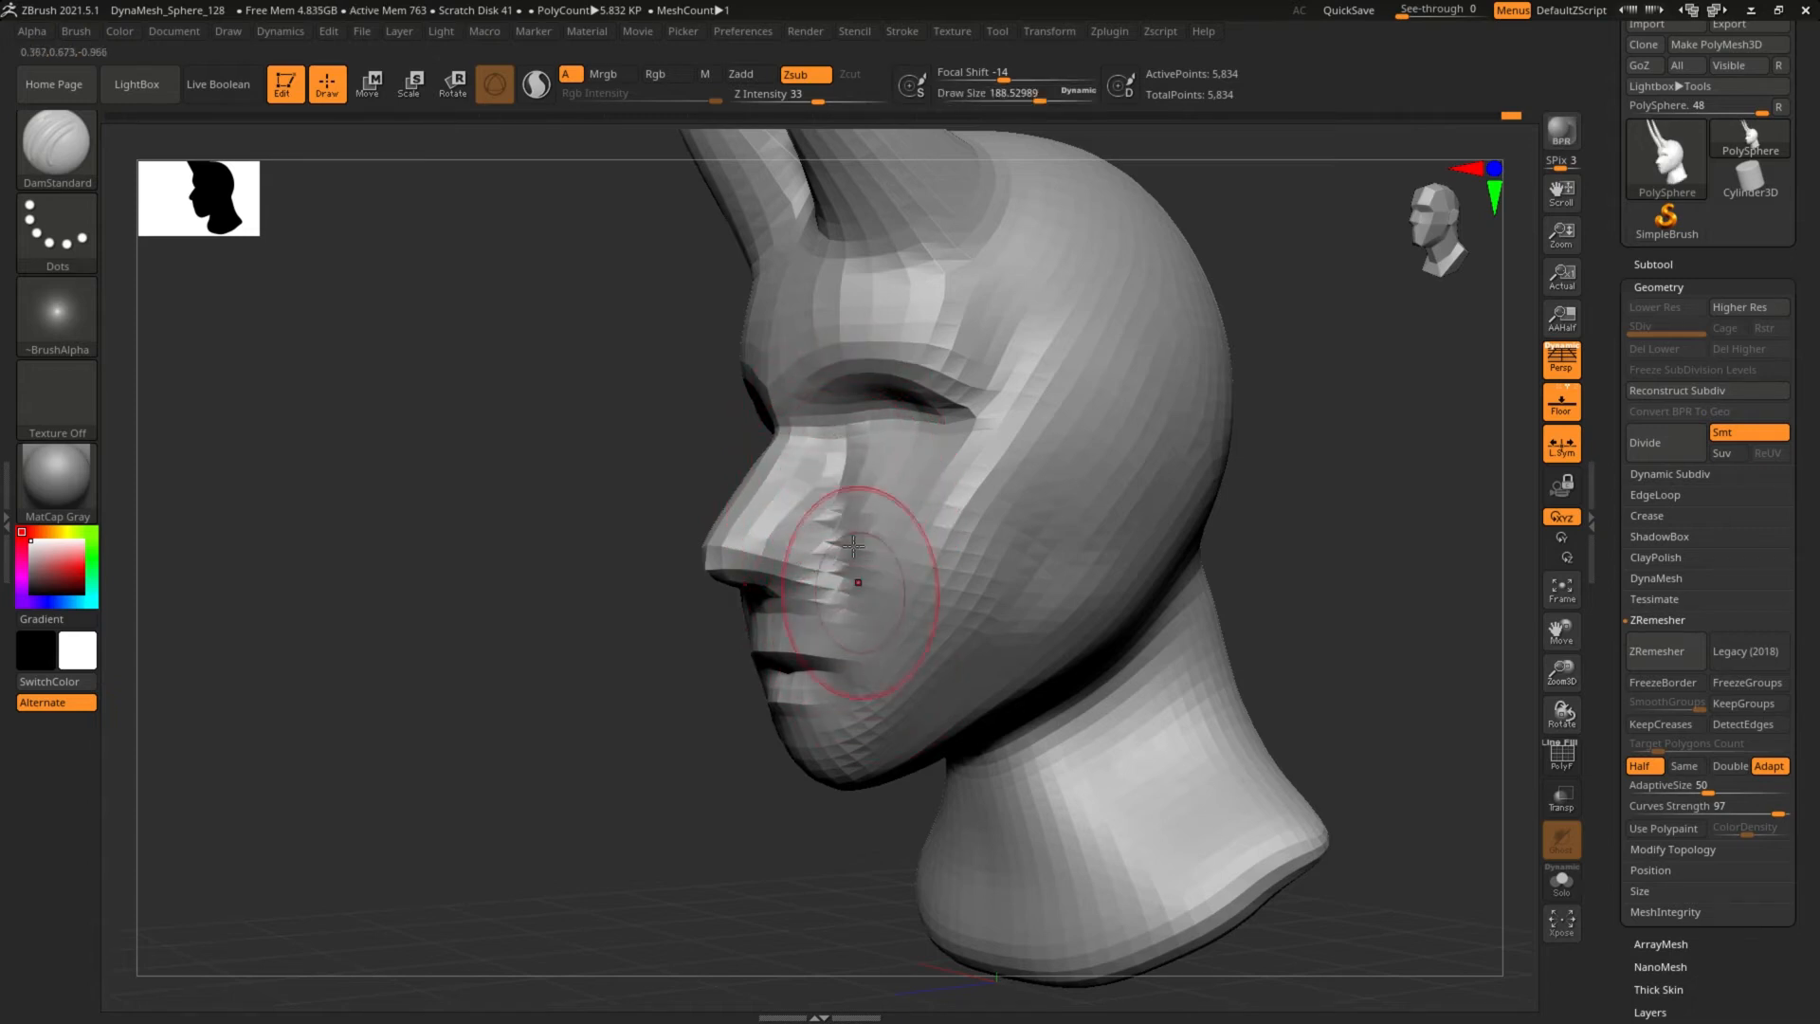
mouse_move(864, 616)
left_mouse_down("shift")
mouse_move(885, 487)
mouse_move(887, 557)
left_mouse_up("shift")
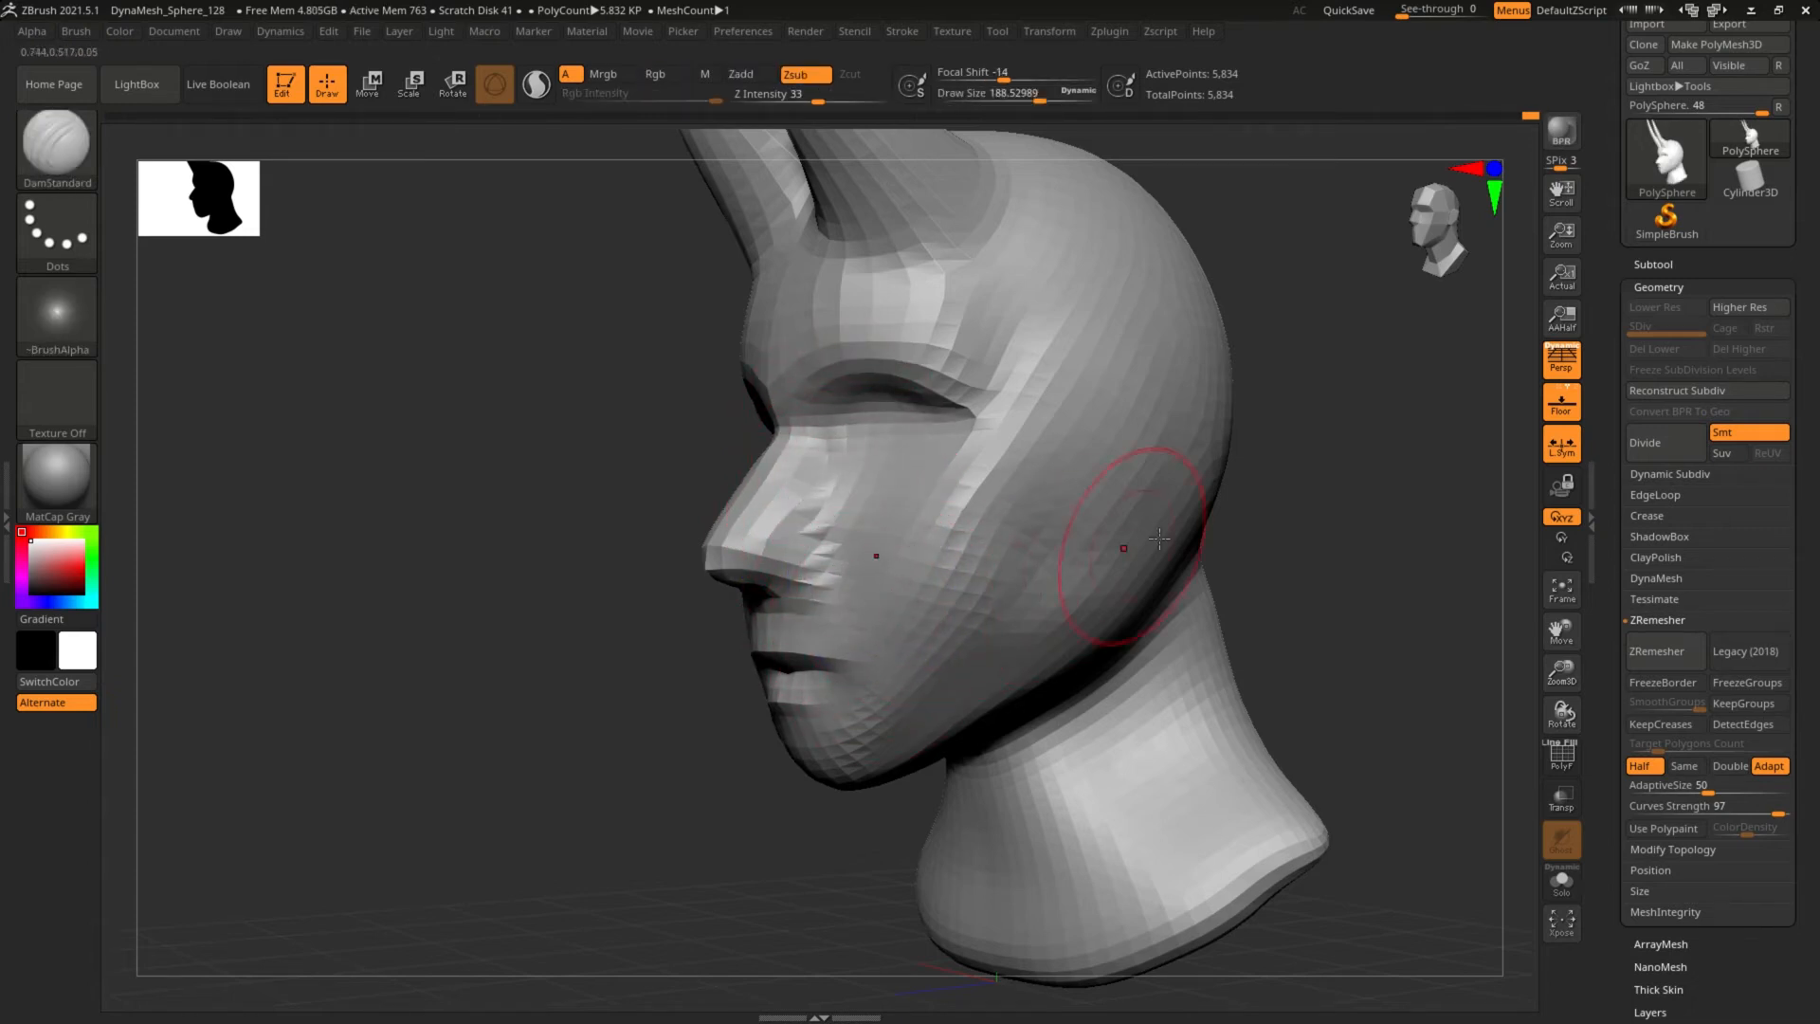
mouse_move(1264, 576)
left_mouse_down()
mouse_move(1093, 600)
mouse_move(1180, 574)
left_mouse_up()
left_click_drag(760, 645, 638, 756)
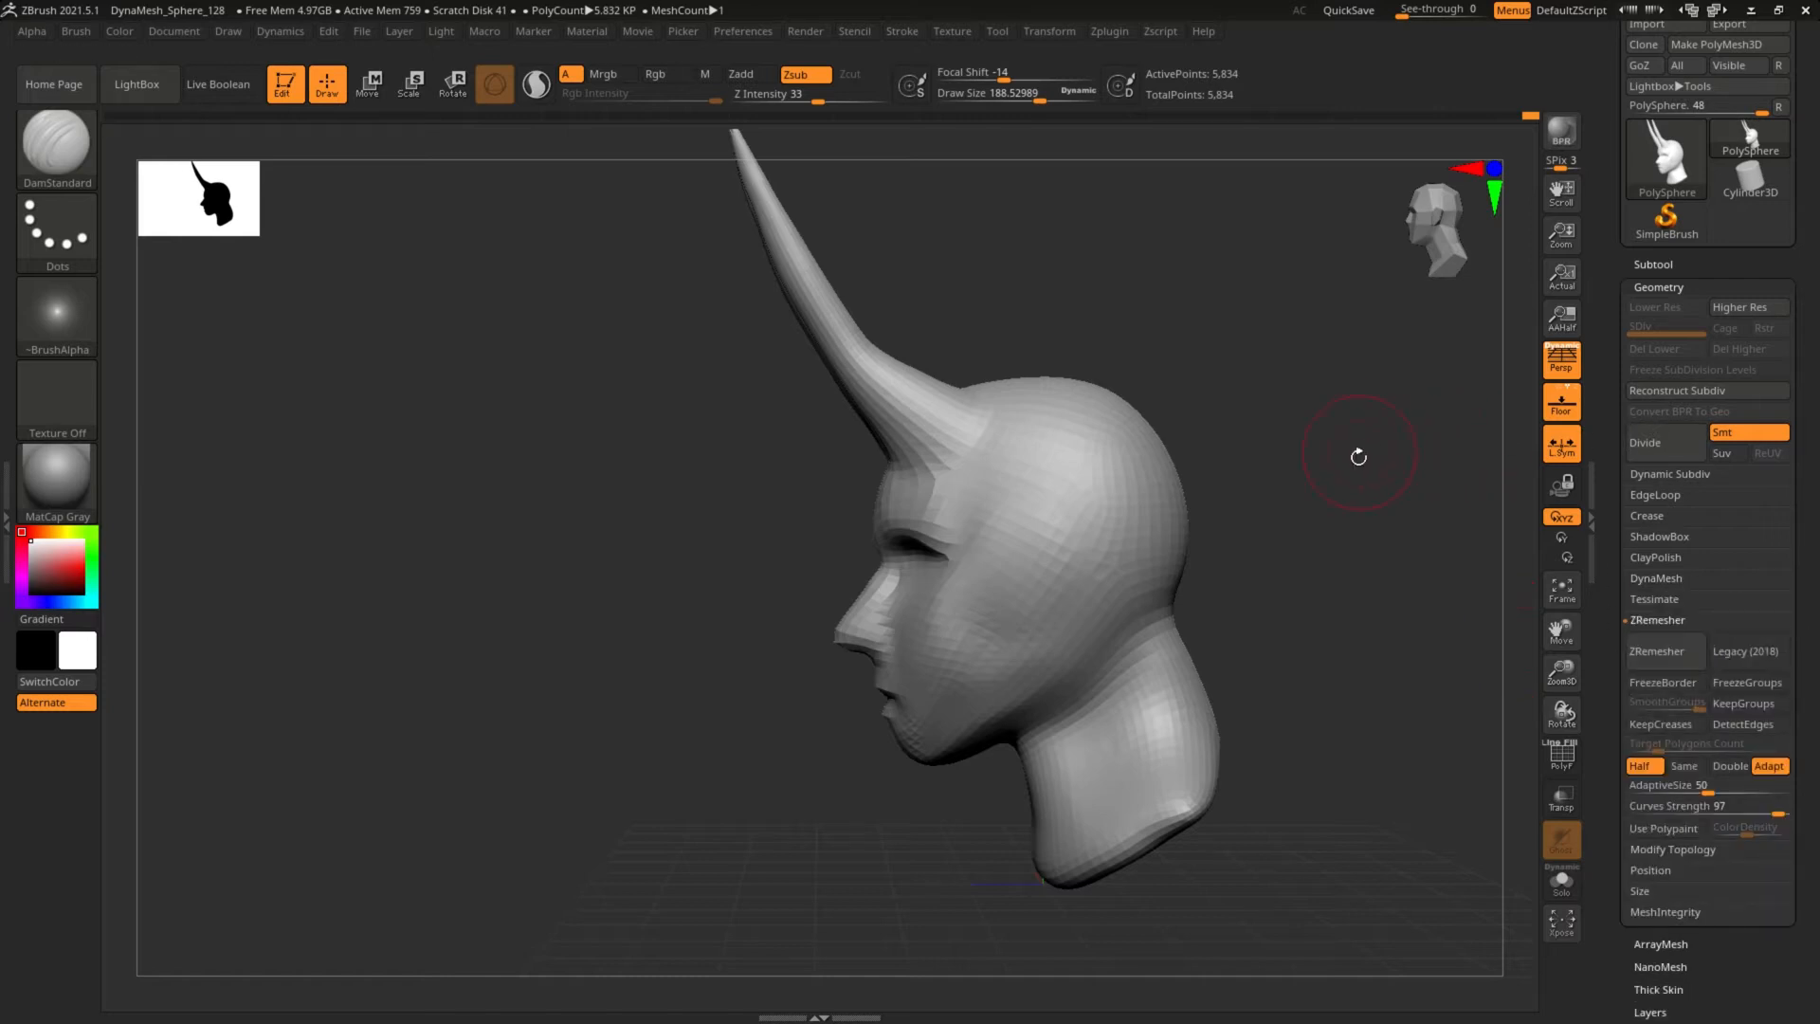
Divide the head mesh to subdivision level 2 and smooth the cheek.
mouse_move(1358, 456)
left_mouse_down("alt")
mouse_move(1333, 420)
mouse_move(1521, 479)
left_mouse_up("alt")
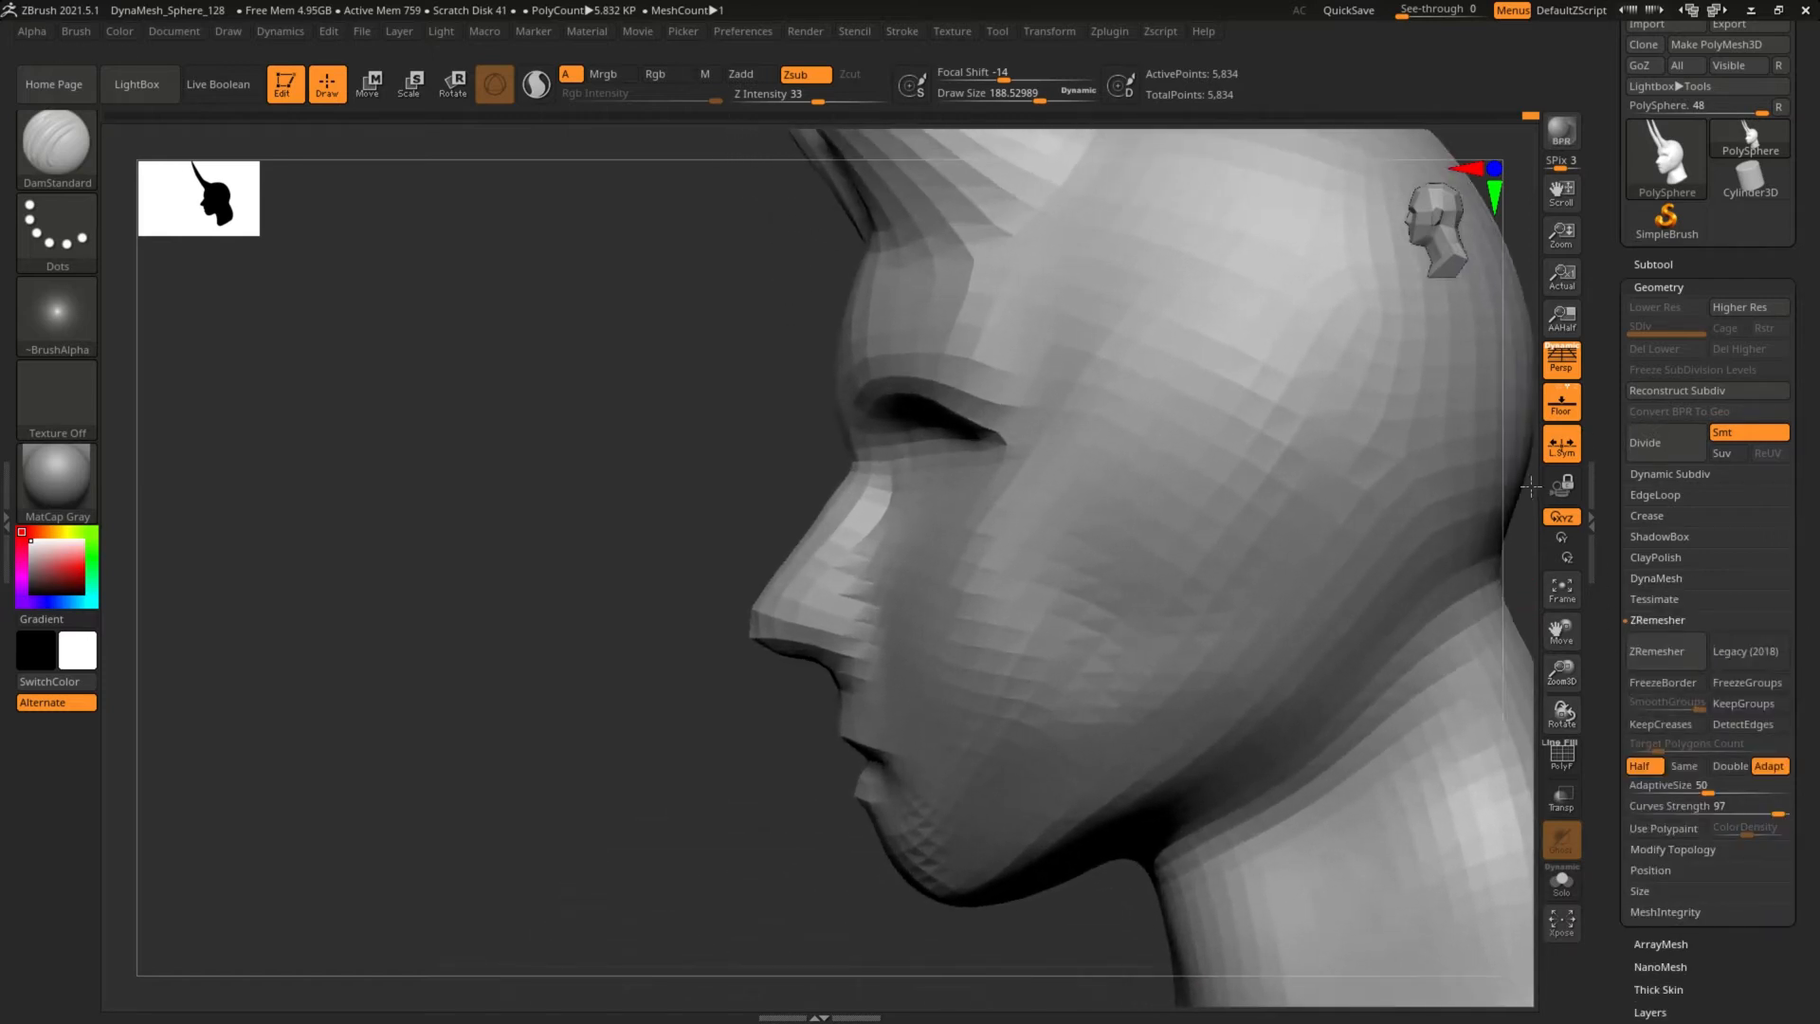
left_click(1657, 440)
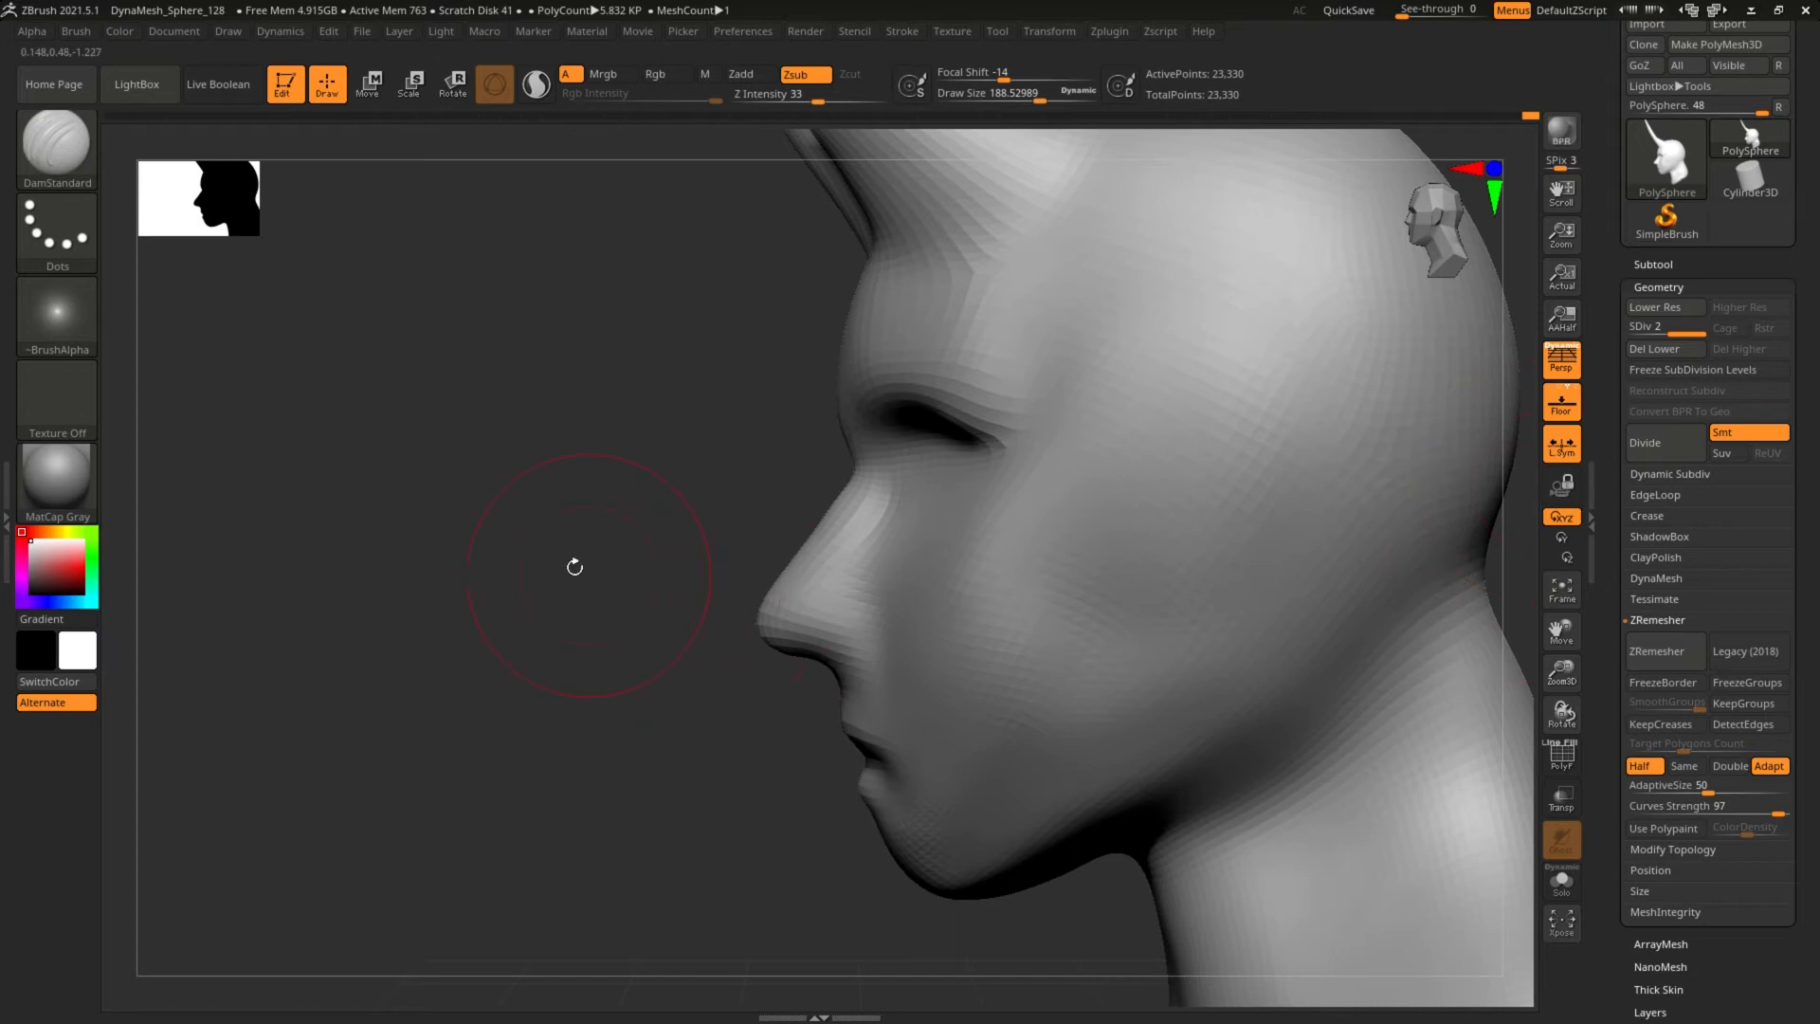
mouse_move(576, 565)
left_mouse_down()
mouse_move(737, 544)
mouse_move(583, 559)
left_mouse_up()
left_click_drag(1059, 578, 990, 672, "shift")
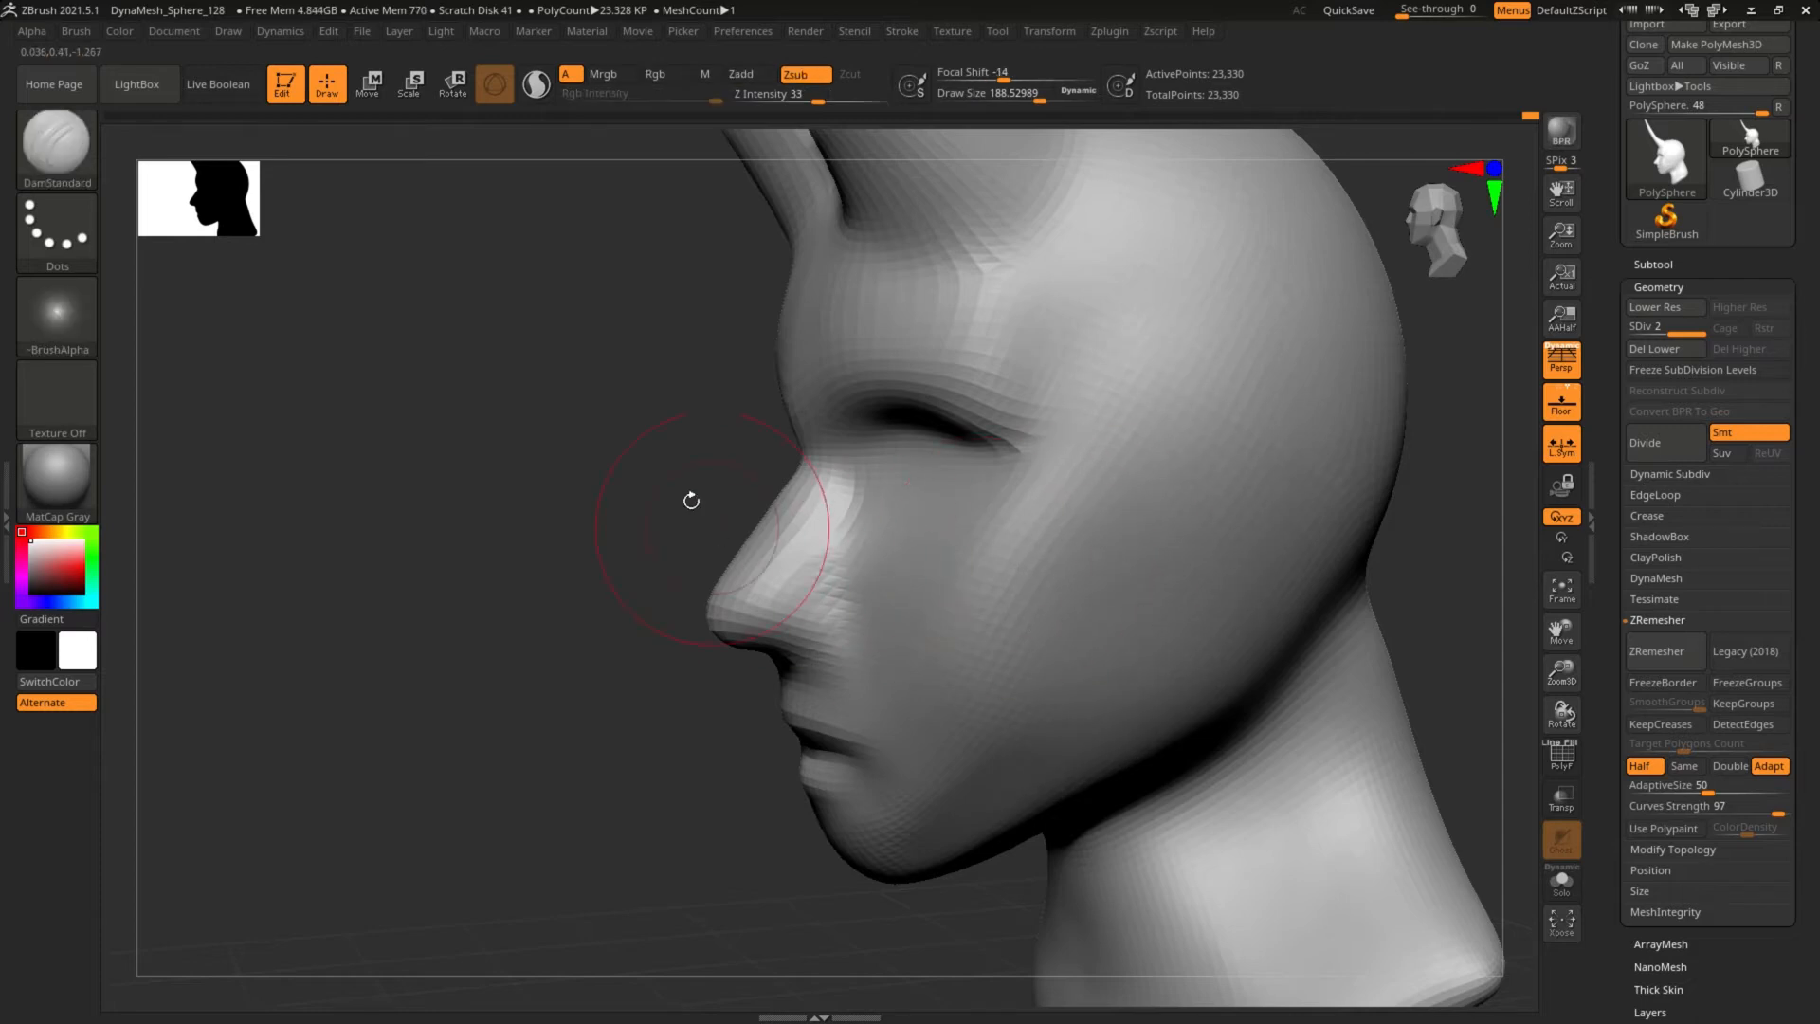
Divide the head mesh twice more, up to subdivision level 4.
left_click_drag(691, 499, 925, 531)
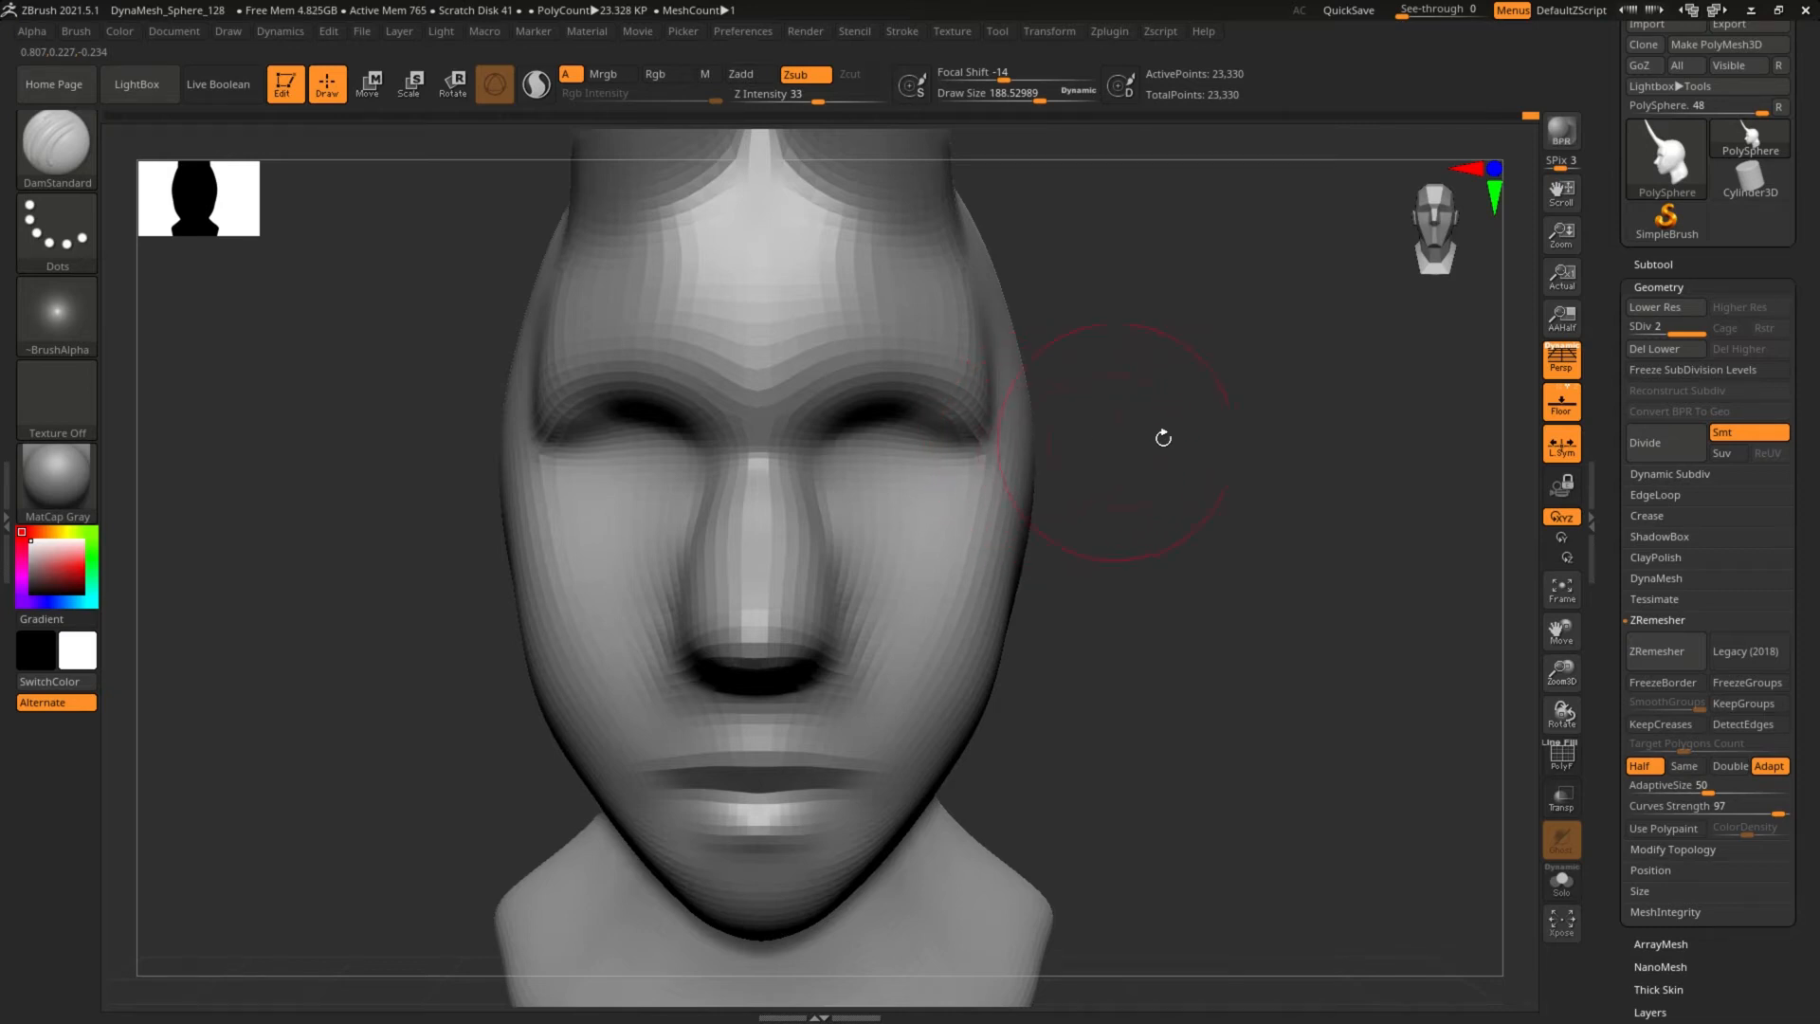
left_click(1672, 443)
left_click_drag(1459, 478, 1273, 471)
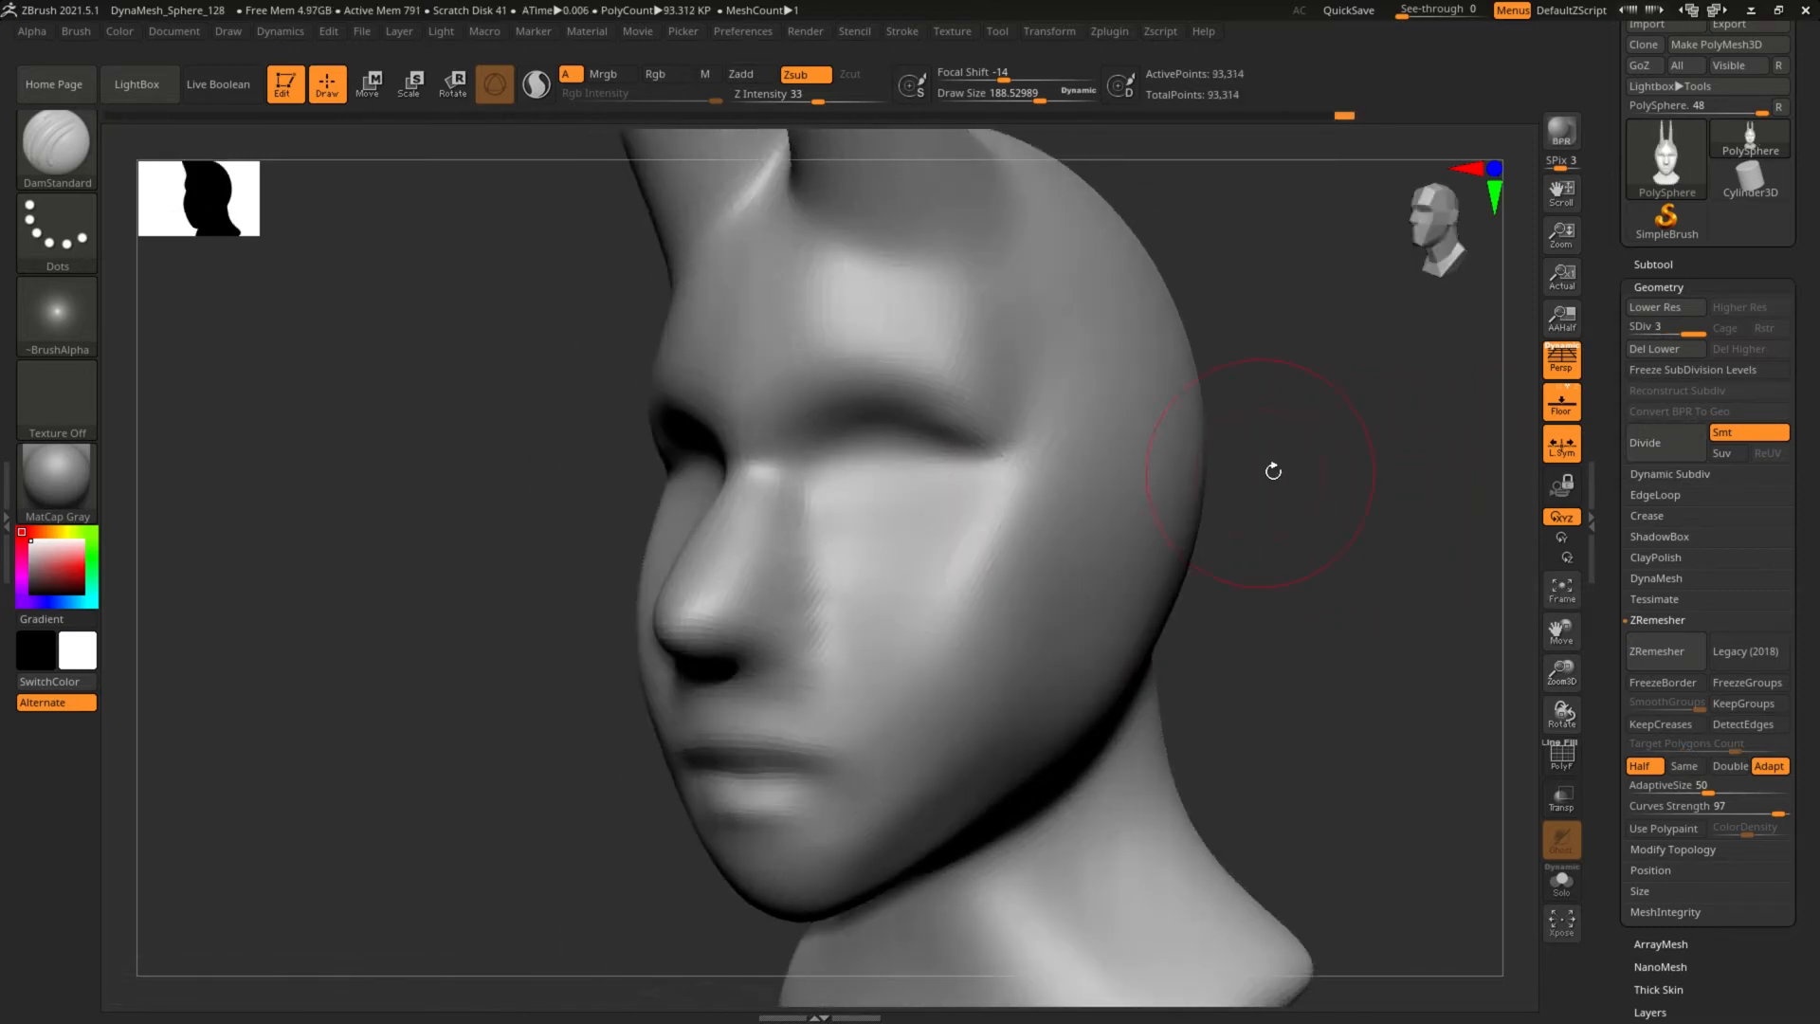
left_click(1636, 452)
mouse_move(1278, 549)
left_mouse_down()
mouse_move(1166, 593)
mouse_move(938, 569)
mouse_move(985, 607)
mouse_move(974, 582)
left_mouse_up()
Try sculpting strokes on the cheek with the ClayBuildup brush at a Draw Size of about 77, and undo them.
key("s")
key("b")
key("c")
key("b")
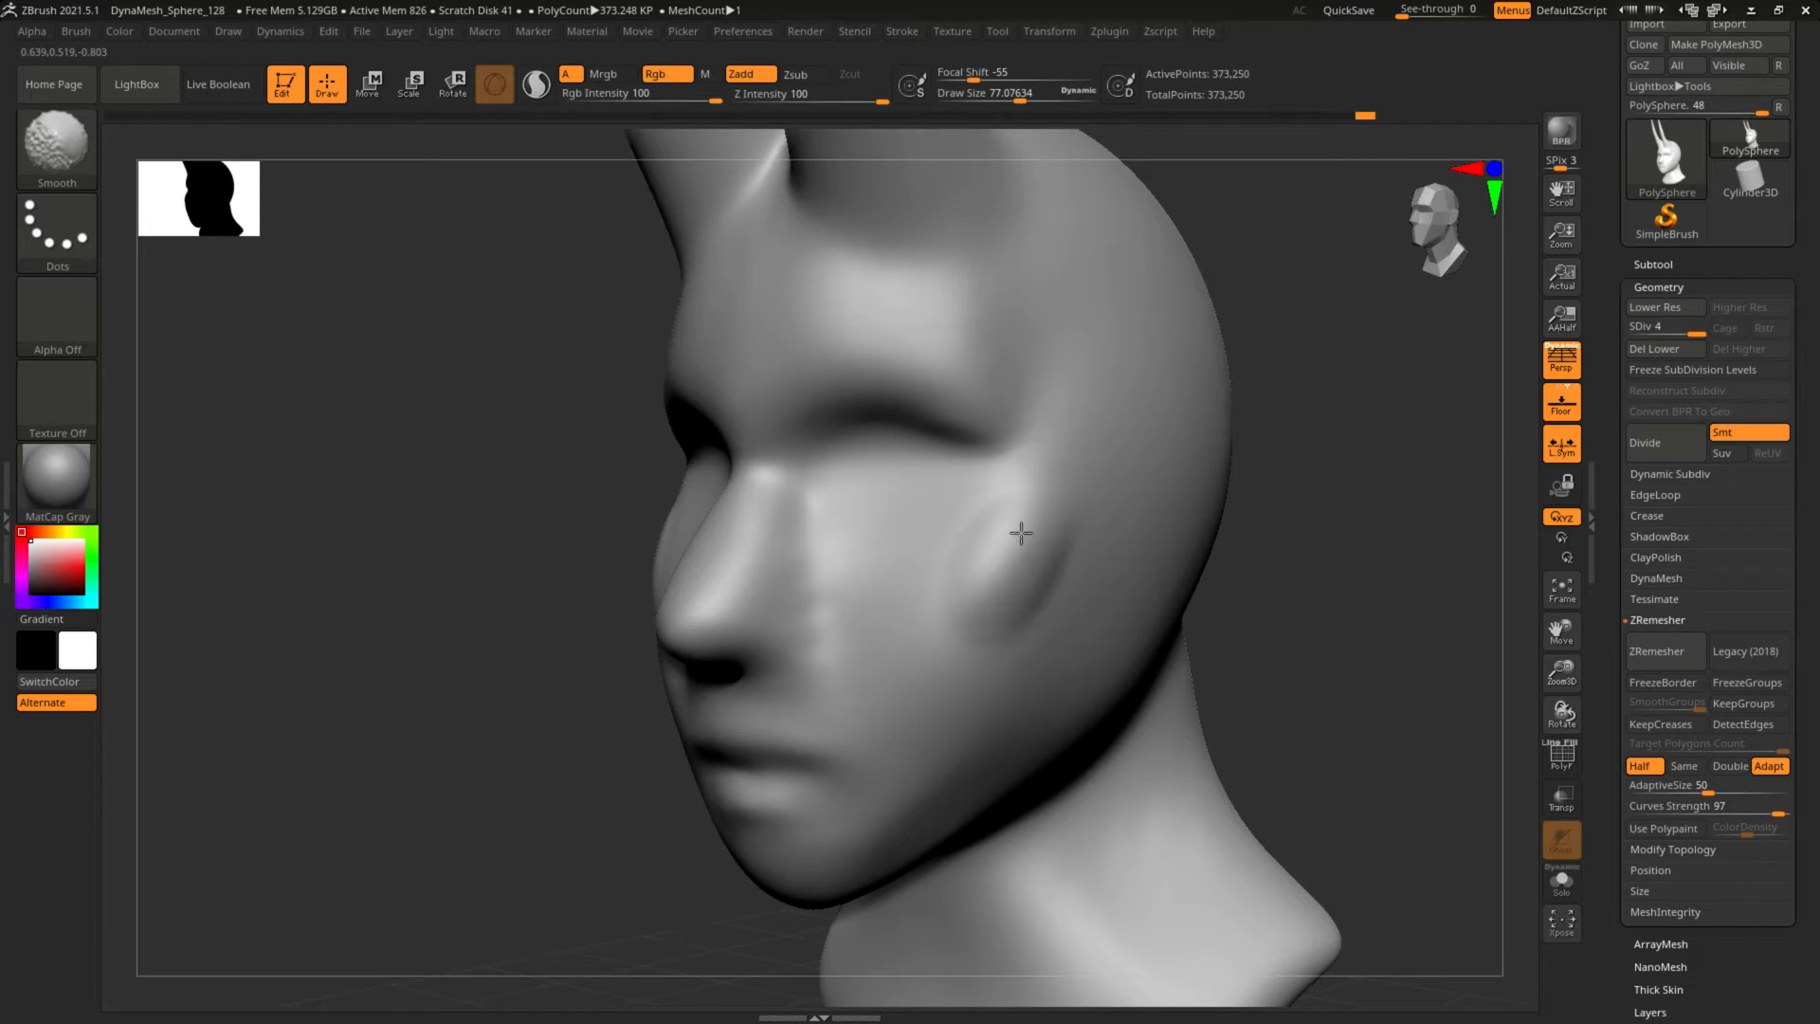
key("ctrl+z")
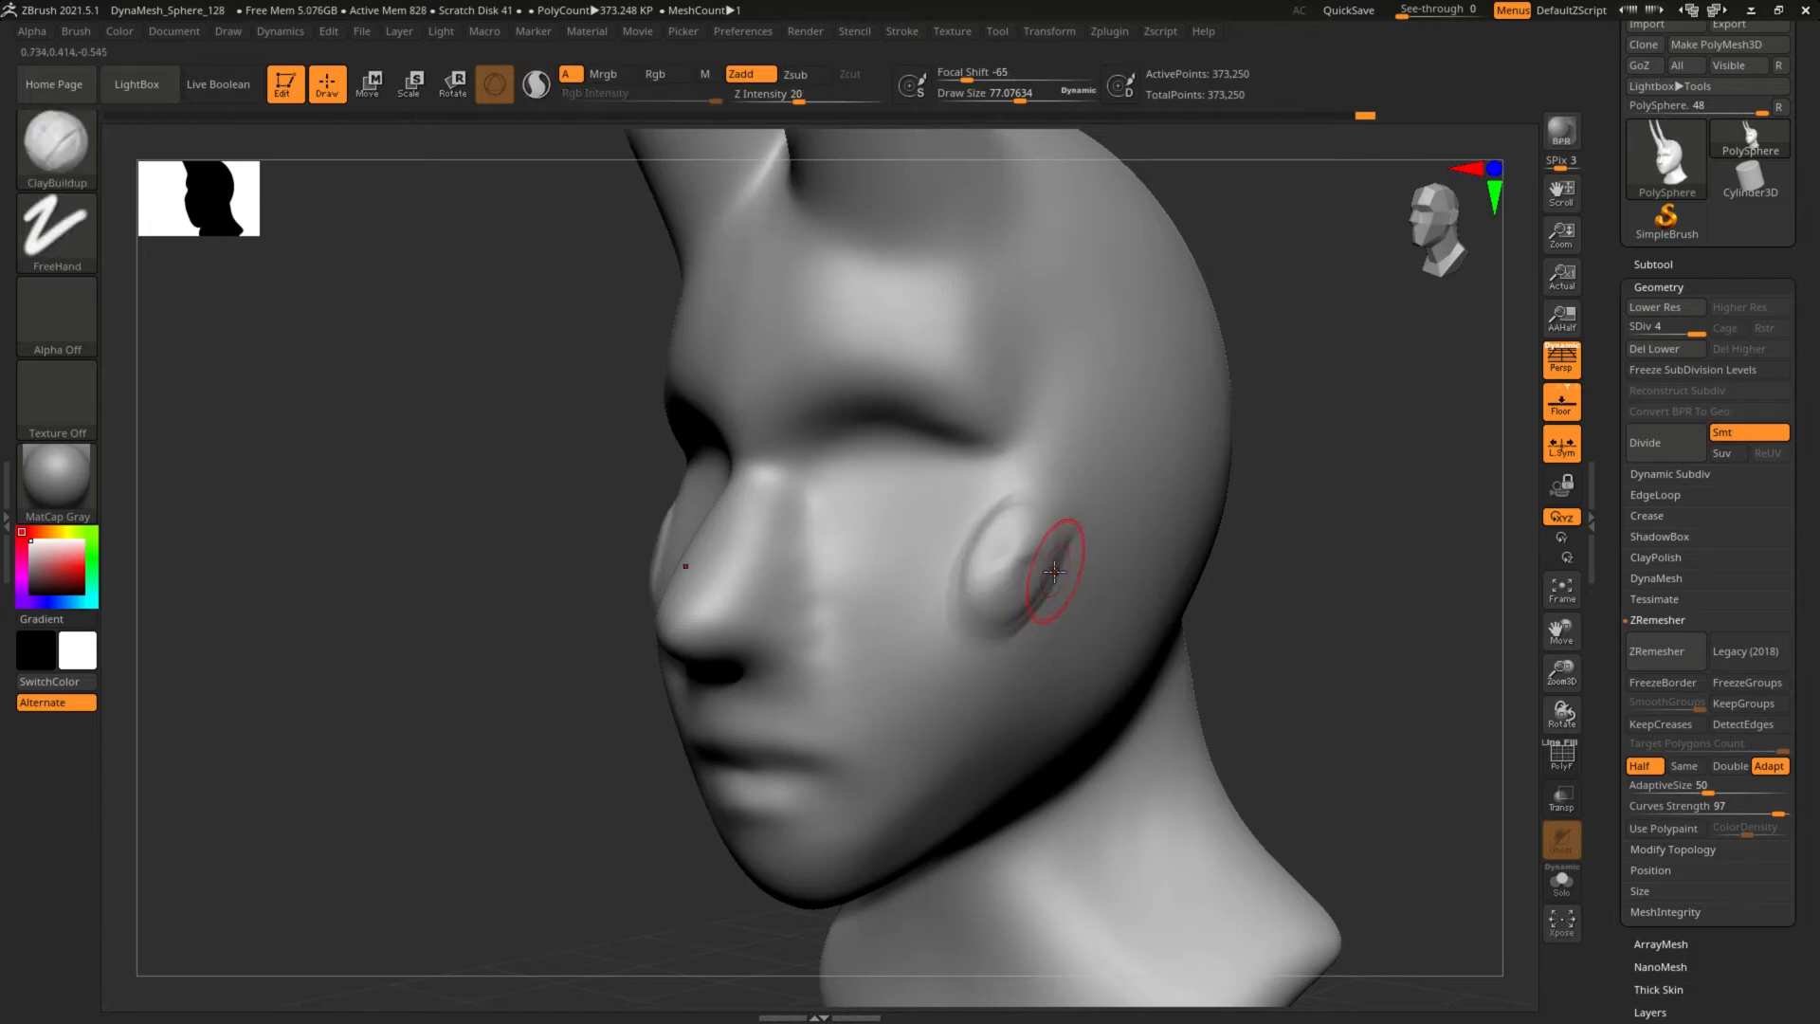
key("ctrl+z")
key("ctrl+z")
key("ctrl+z")
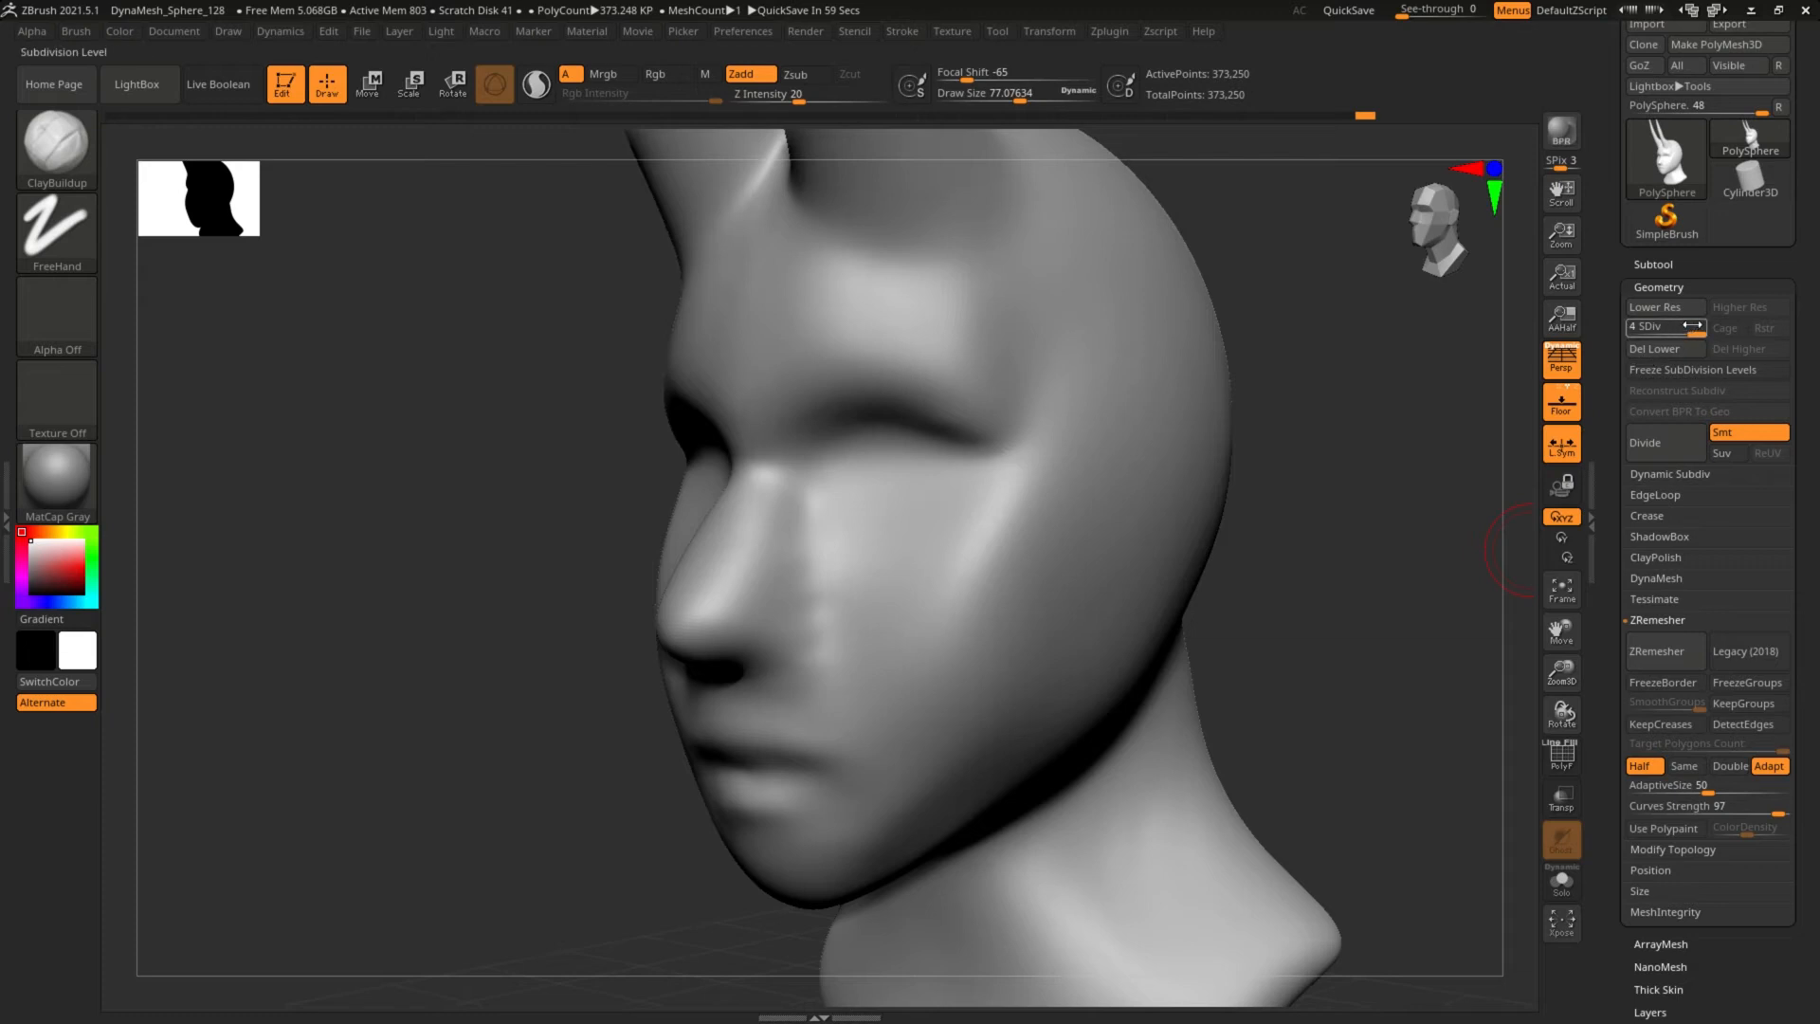
Drop to subdivision level 2 and shape the cheekbone with ClayBuildup and with DamStandard at a Draw Size of about 155.
left_click_drag(1654, 329, 1650, 328)
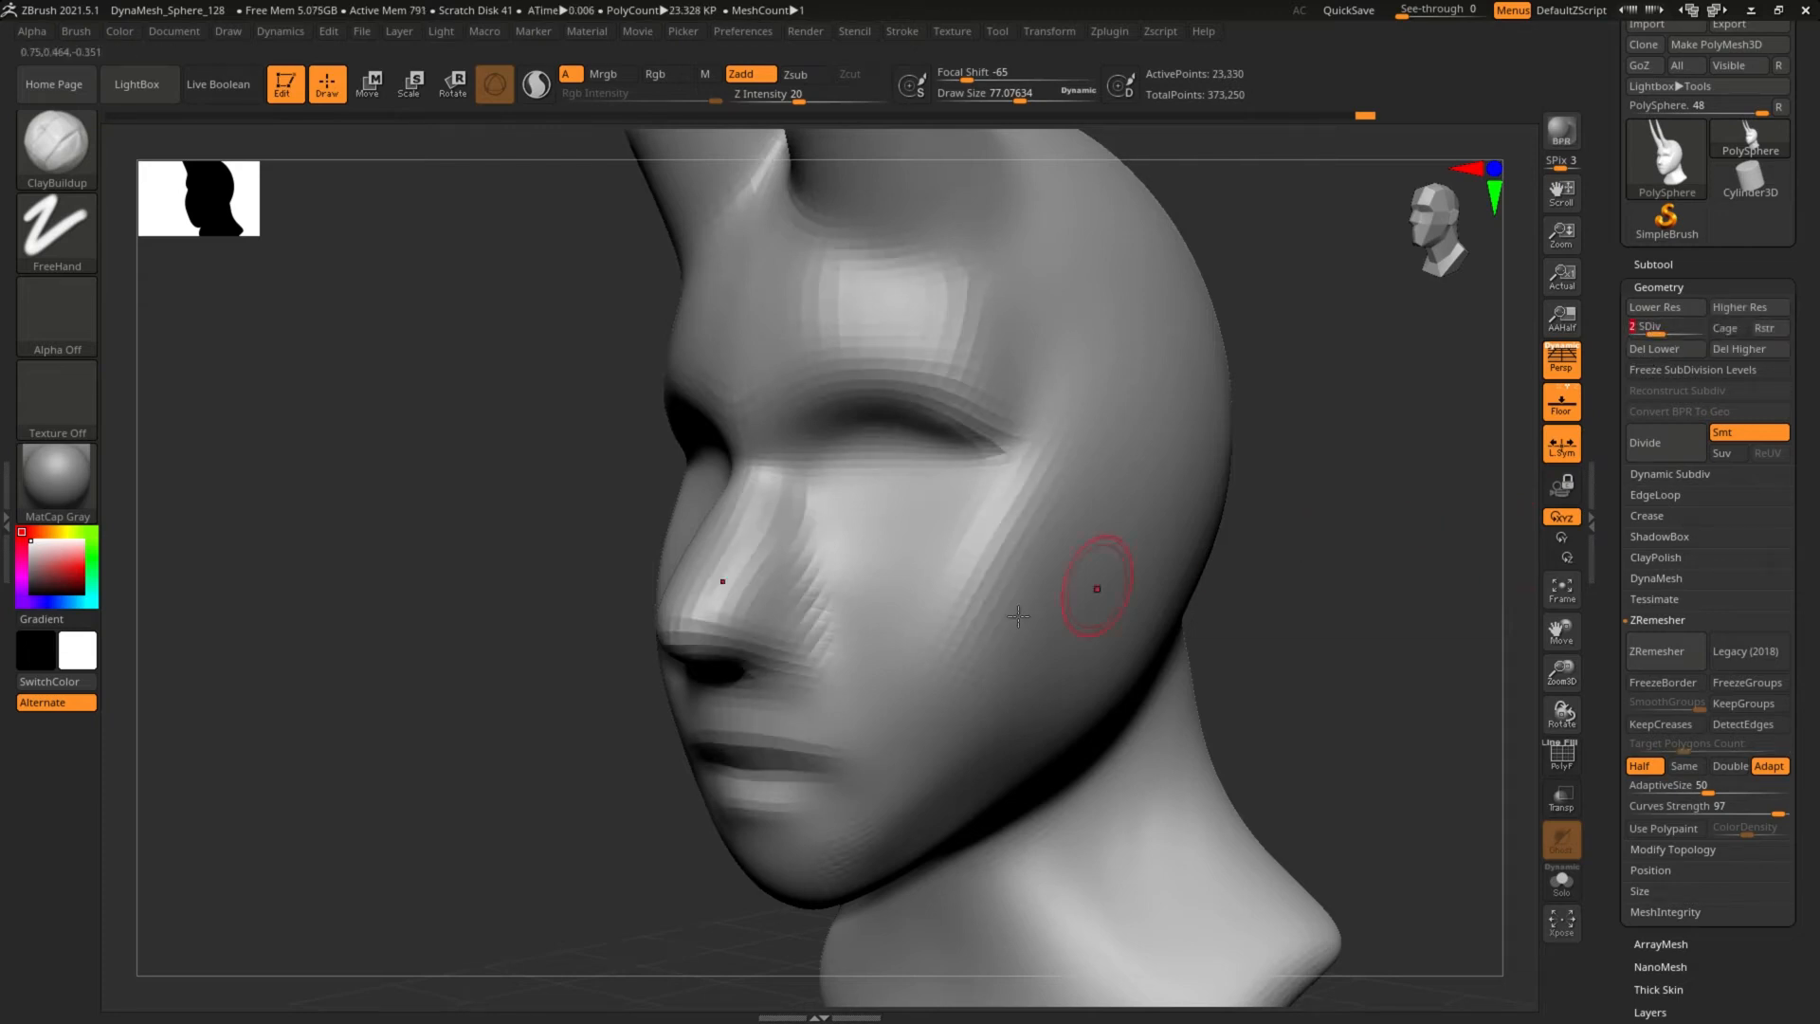
mouse_move(1043, 524)
left_mouse_down()
mouse_move(974, 637)
mouse_move(987, 654)
left_mouse_up()
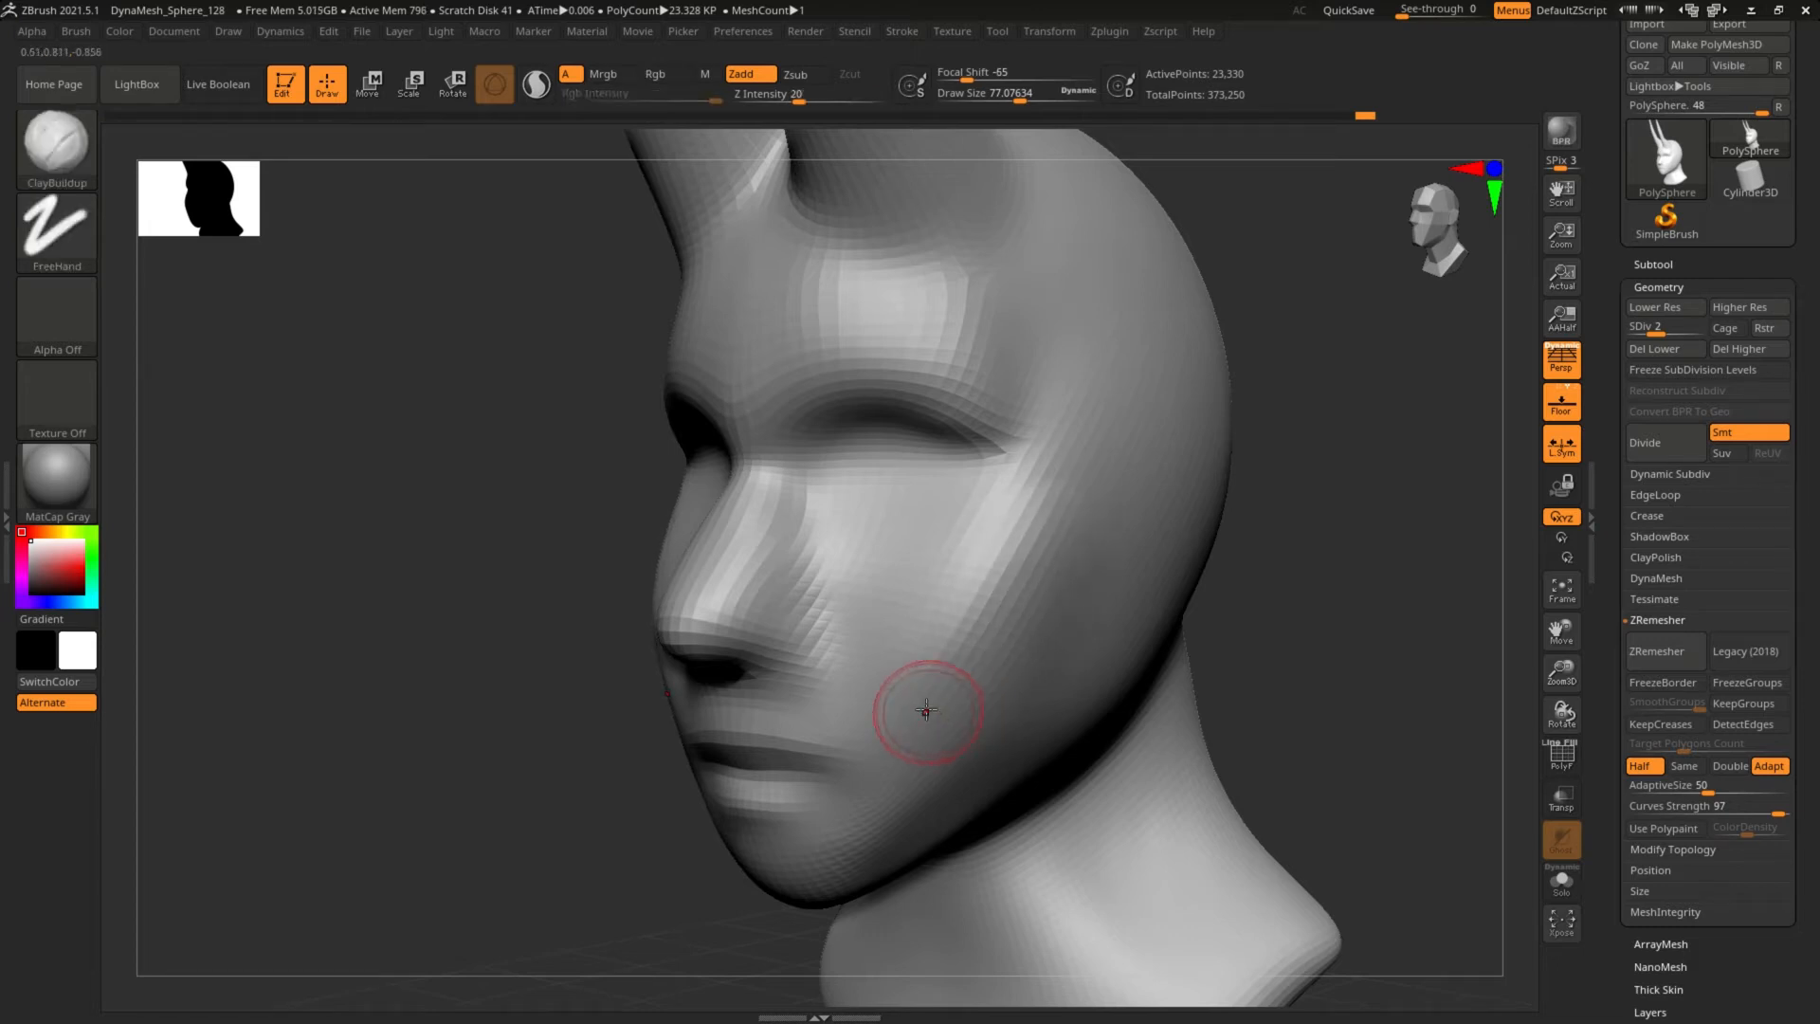
key("b")
key("d")
key("s")
key("s")
left_click_drag(979, 587, 994, 584)
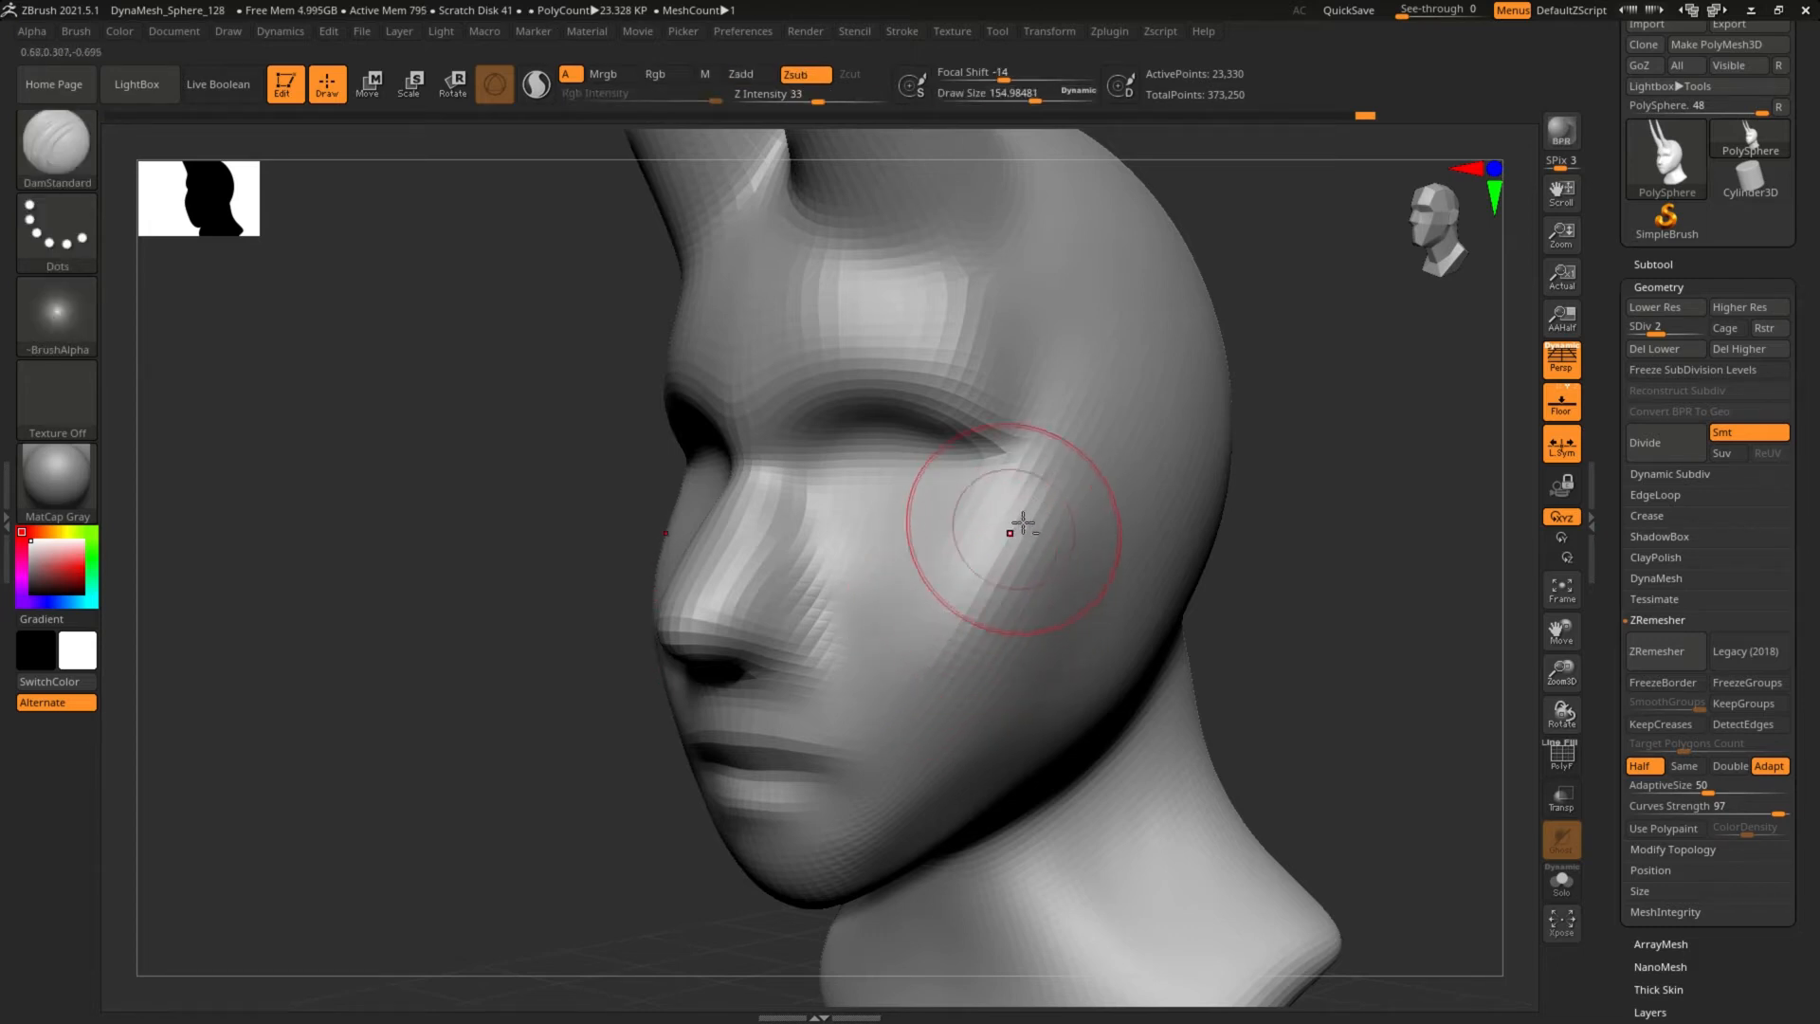
mouse_move(1023, 524)
left_mouse_down("alt")
mouse_move(873, 746)
mouse_move(907, 715)
mouse_move(889, 621)
mouse_move(853, 735)
left_mouse_up("alt")
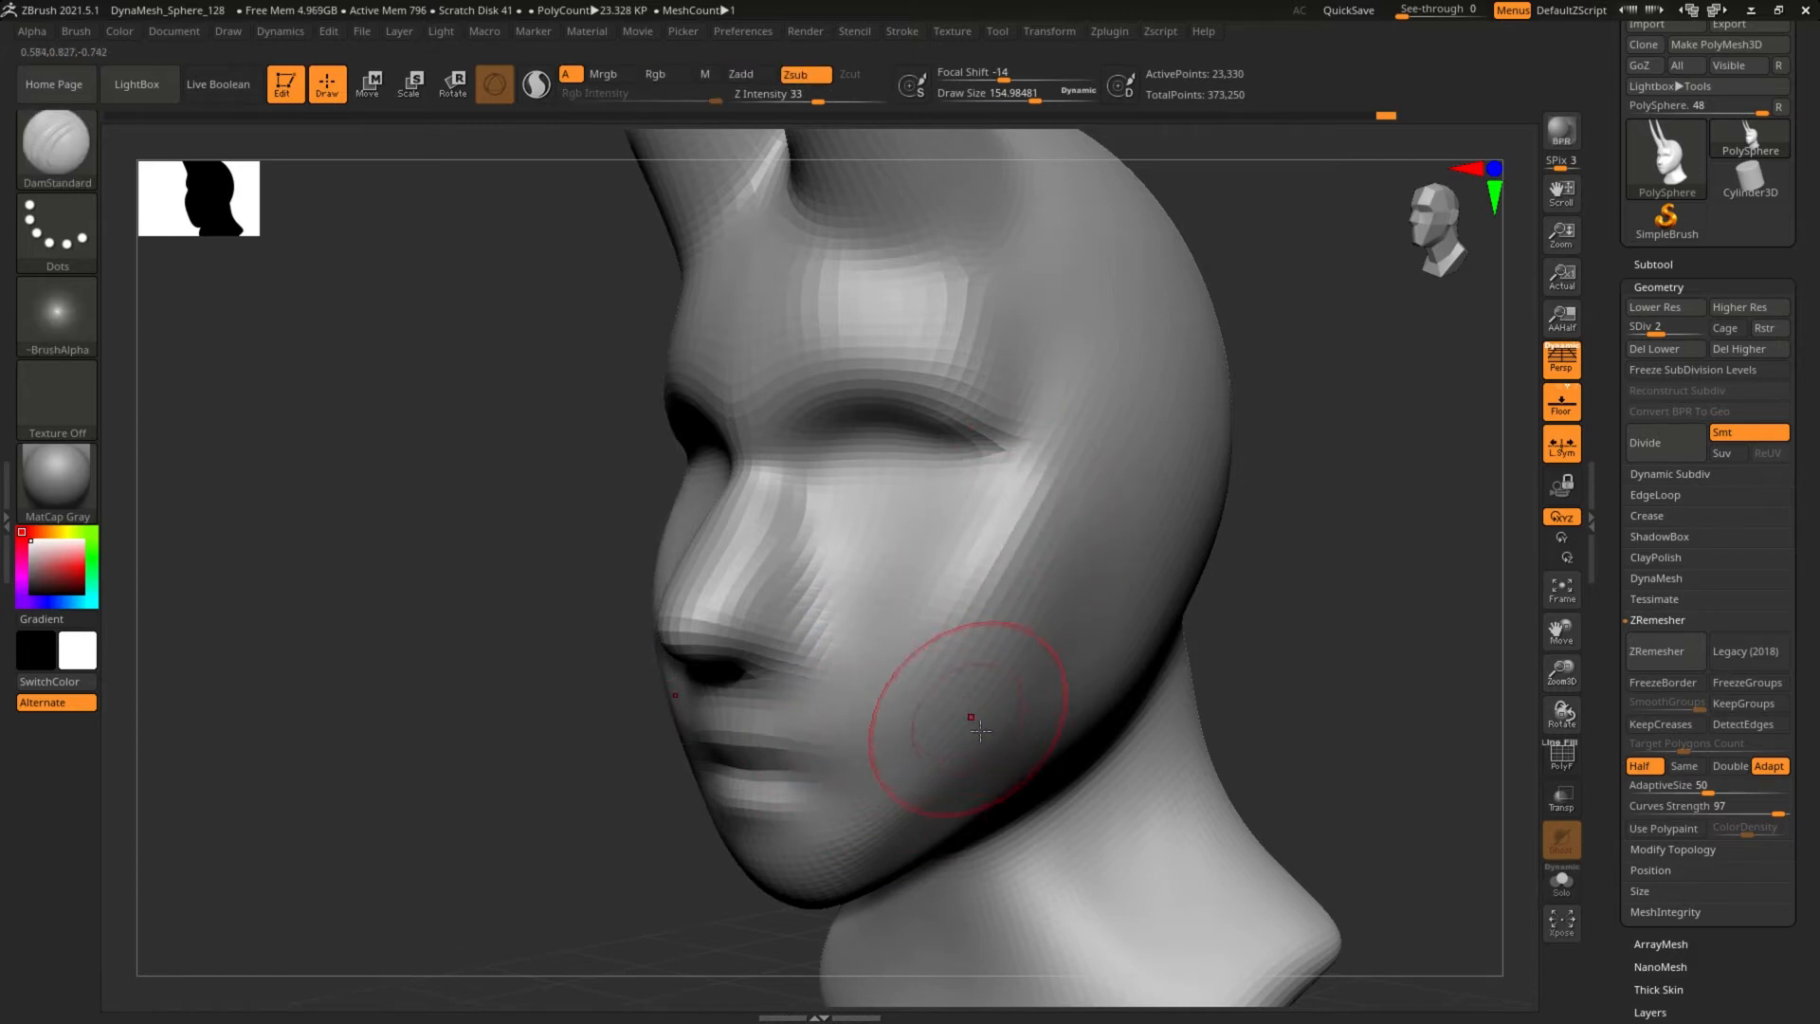
Return the head to subdivision level 4 and examine the face and horns.
left_click_drag(1509, 548, 1460, 541)
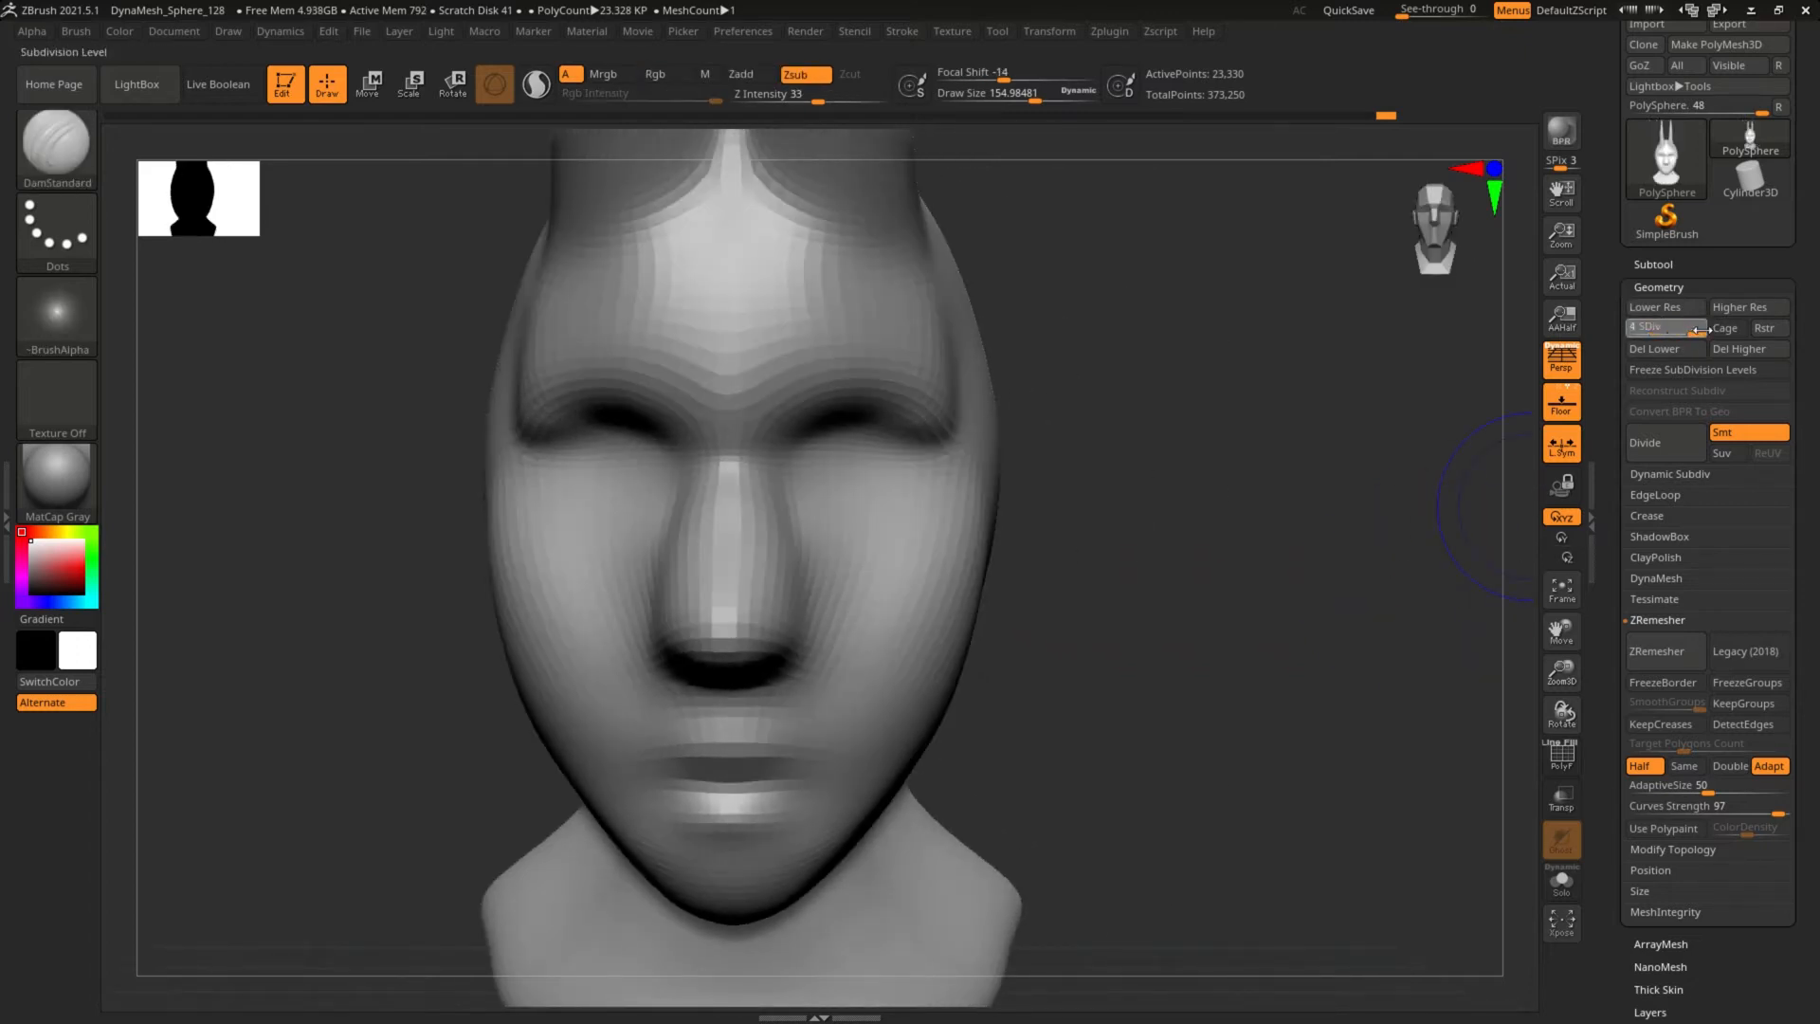
left_click_drag(1695, 329, 1699, 330)
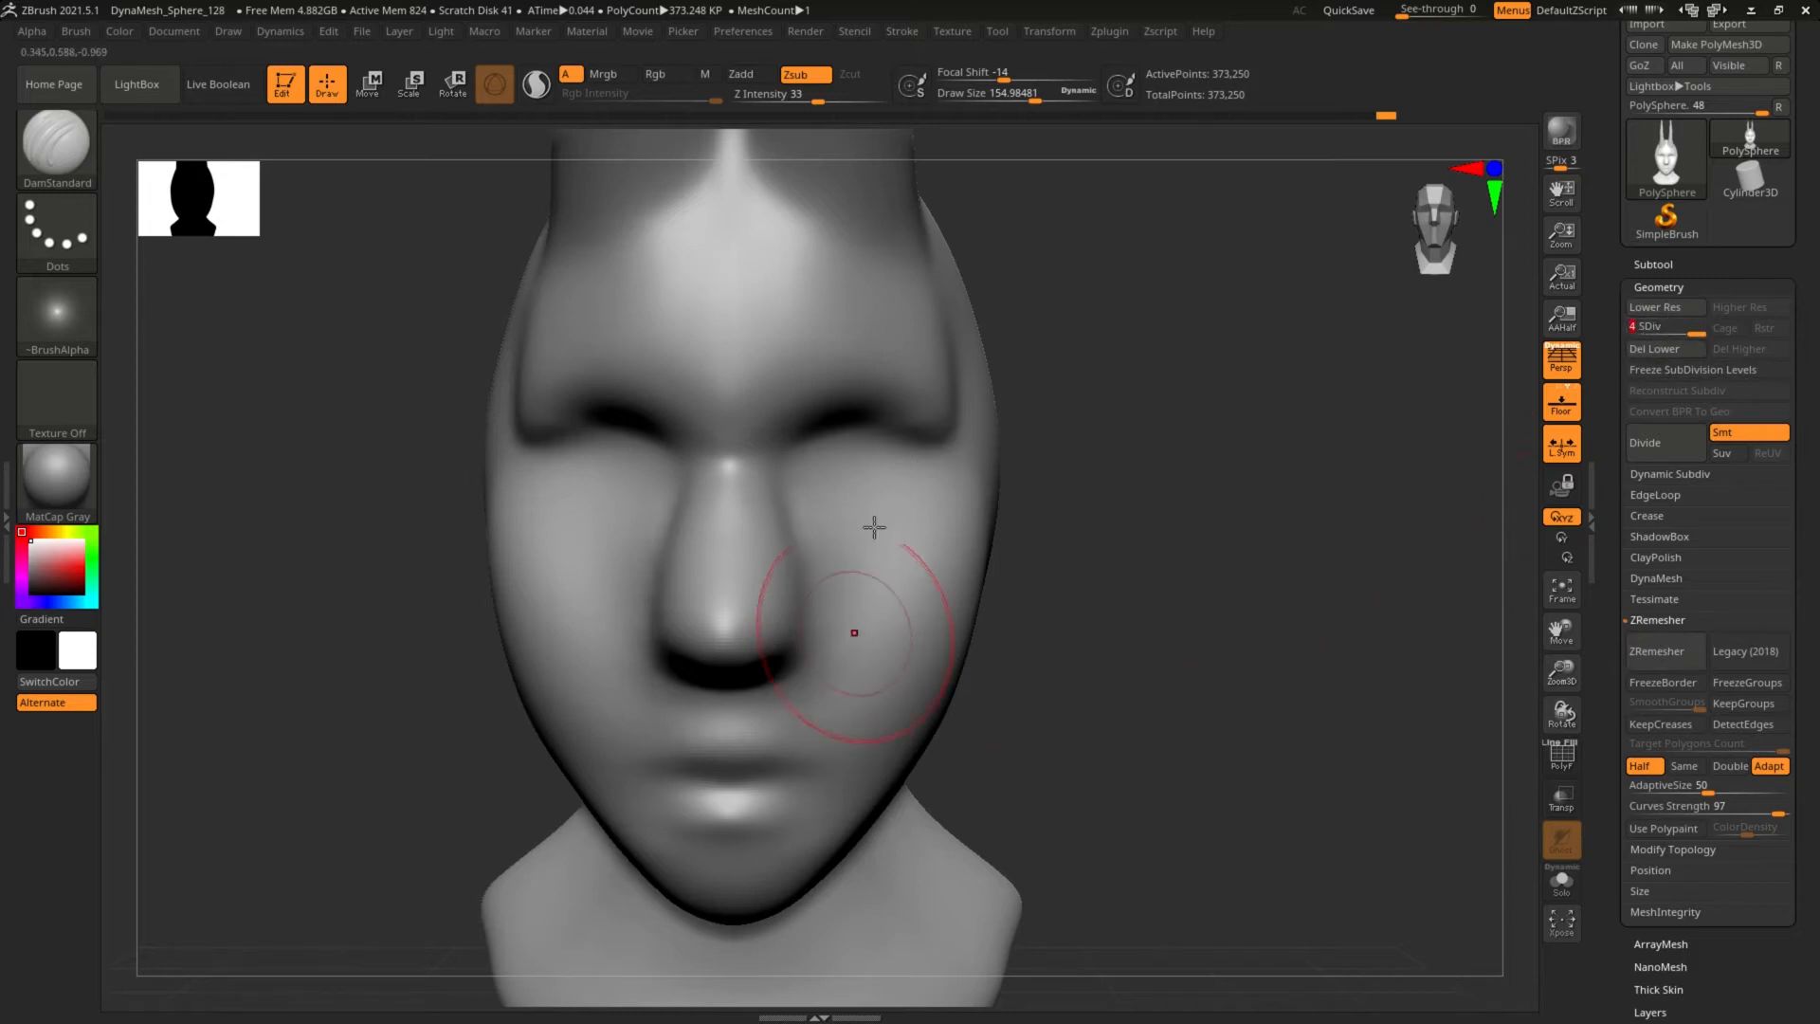
left_click_drag(1137, 531, 1029, 647)
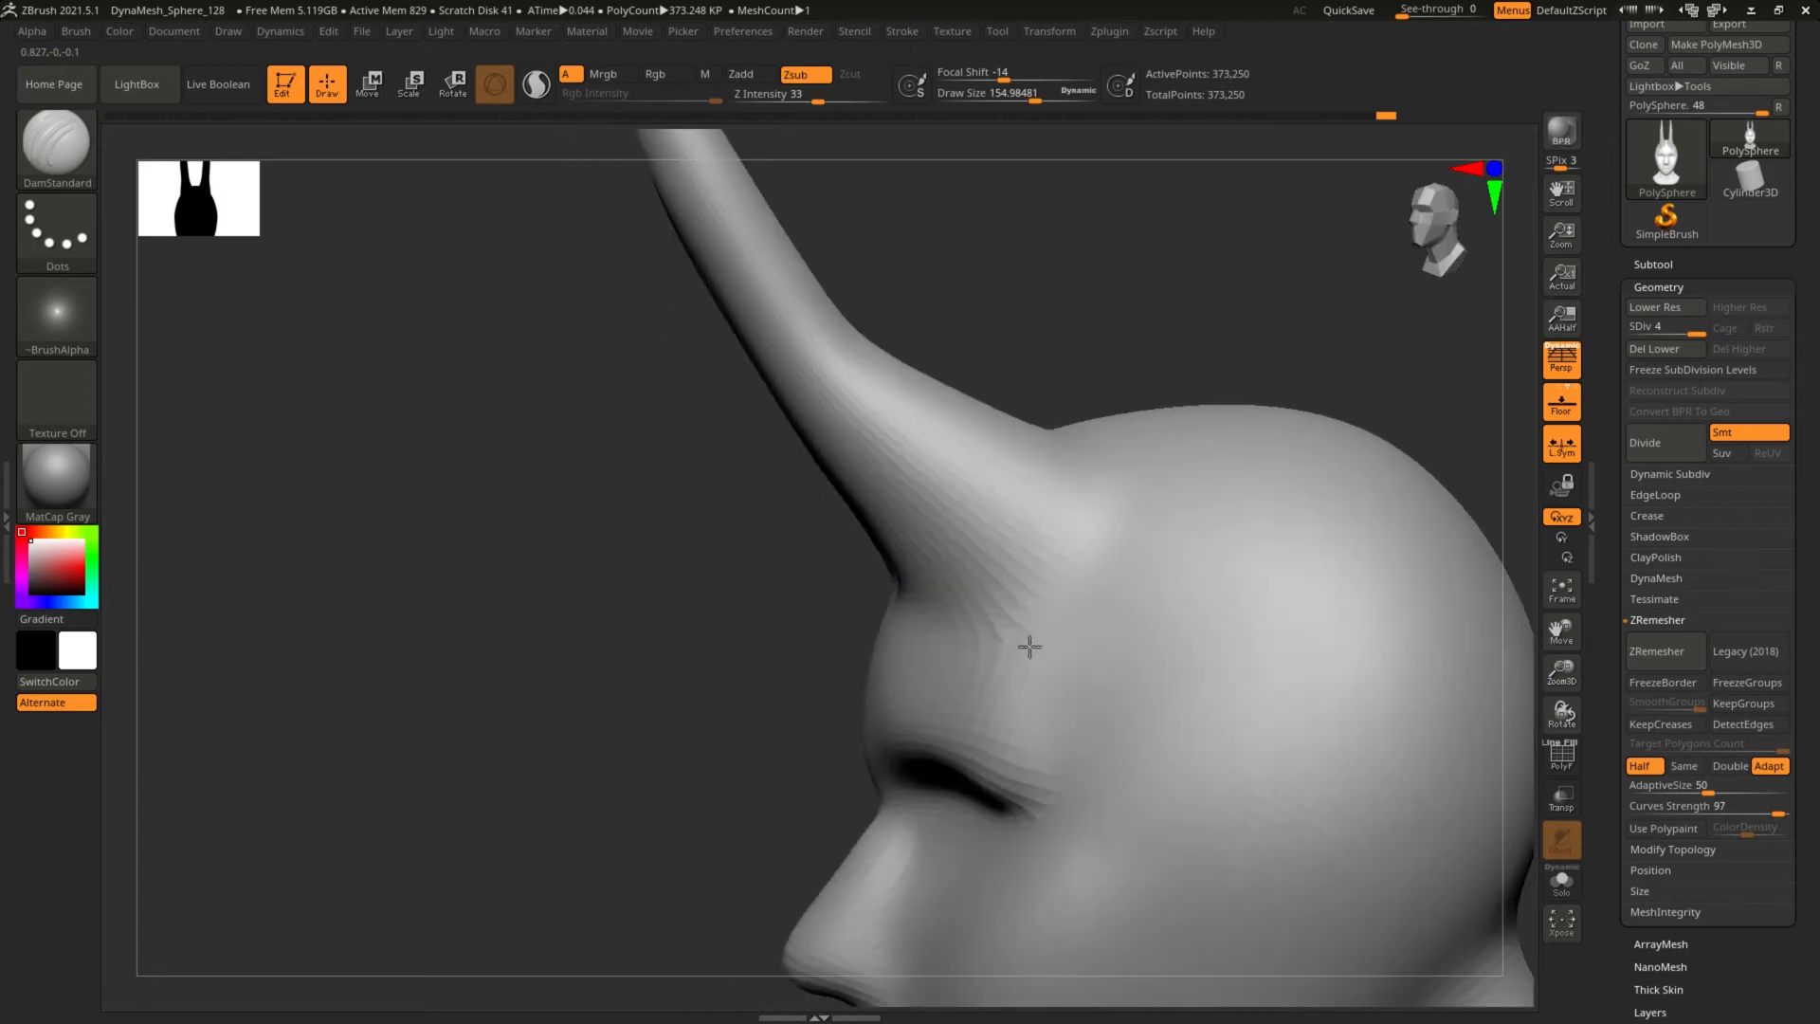
Reshape the horns with the Move Topological brush at a Draw Size of about 418.
mouse_move(707, 516)
left_mouse_down("alt")
mouse_move(601, 528)
mouse_move(646, 459)
mouse_move(748, 587)
left_mouse_up("alt")
key("b")
key("m")
key("t")
key("s")
left_click_drag(850, 332, 883, 331)
left_click_drag(732, 409, 774, 602, "alt")
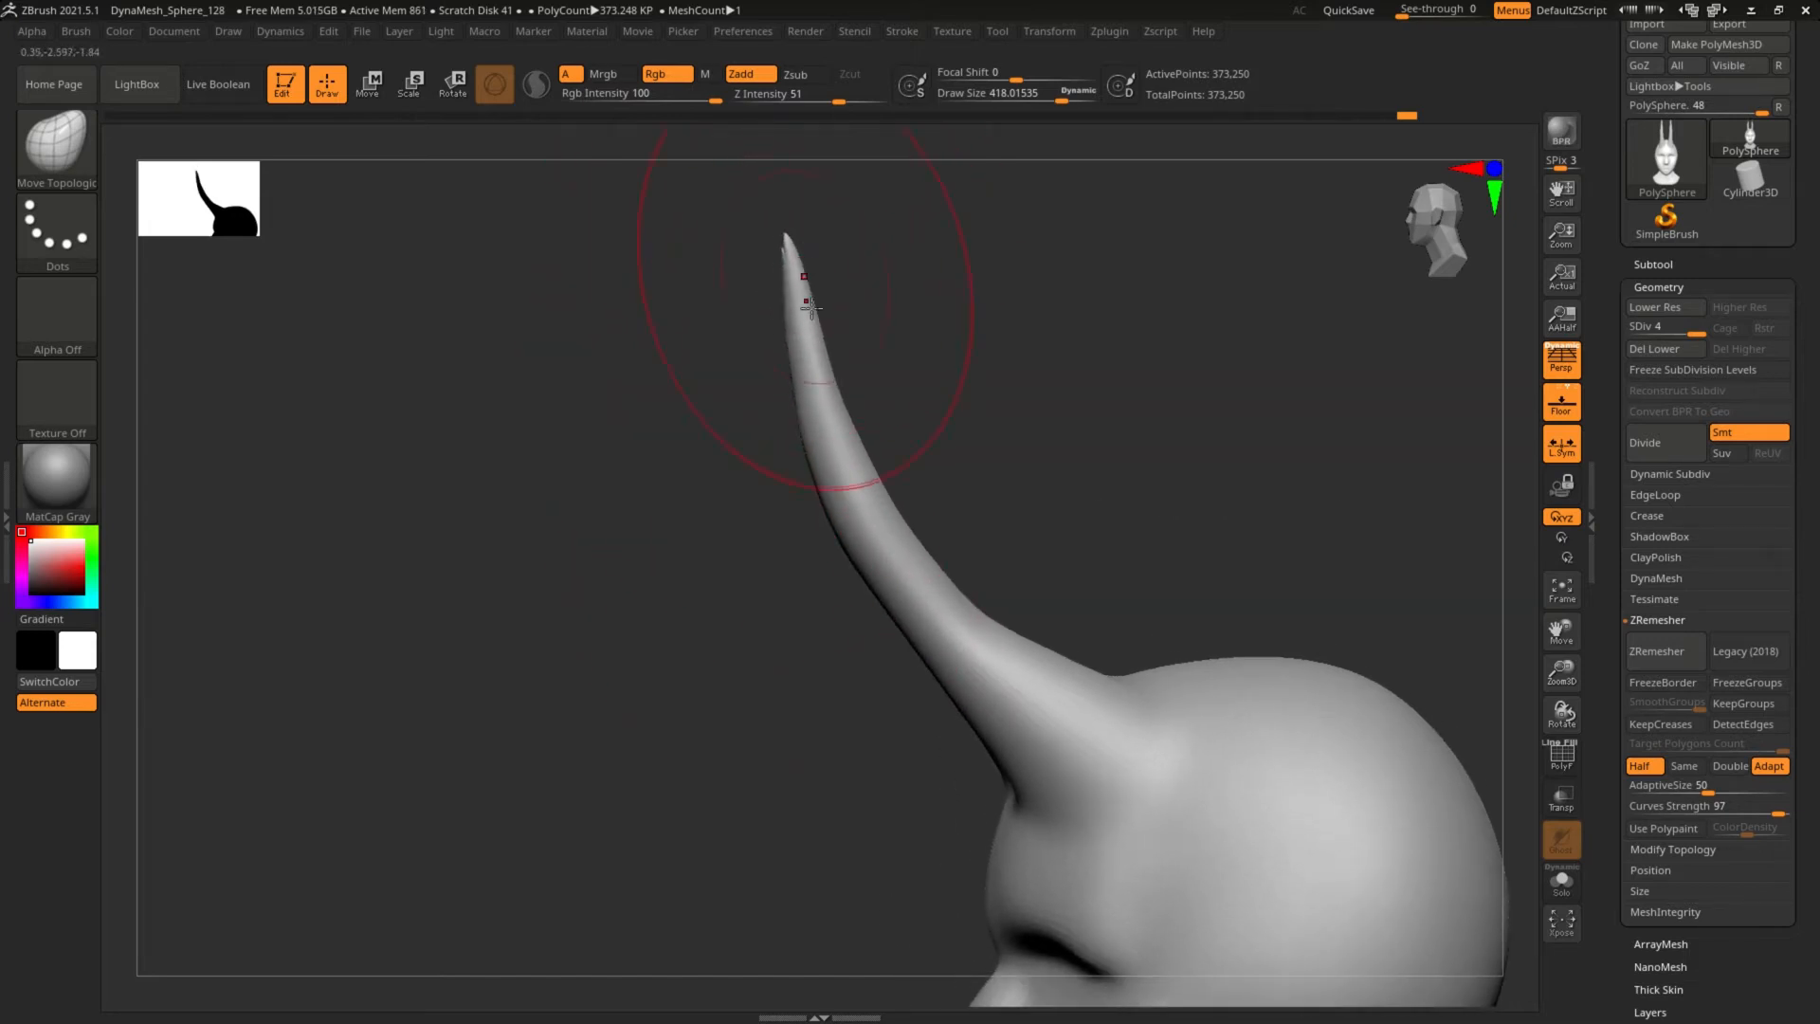
mouse_move(958, 626)
left_mouse_down()
mouse_move(806, 382)
mouse_move(764, 532)
mouse_move(674, 455)
mouse_move(816, 475)
mouse_move(1146, 459)
mouse_move(1130, 433)
left_mouse_up()
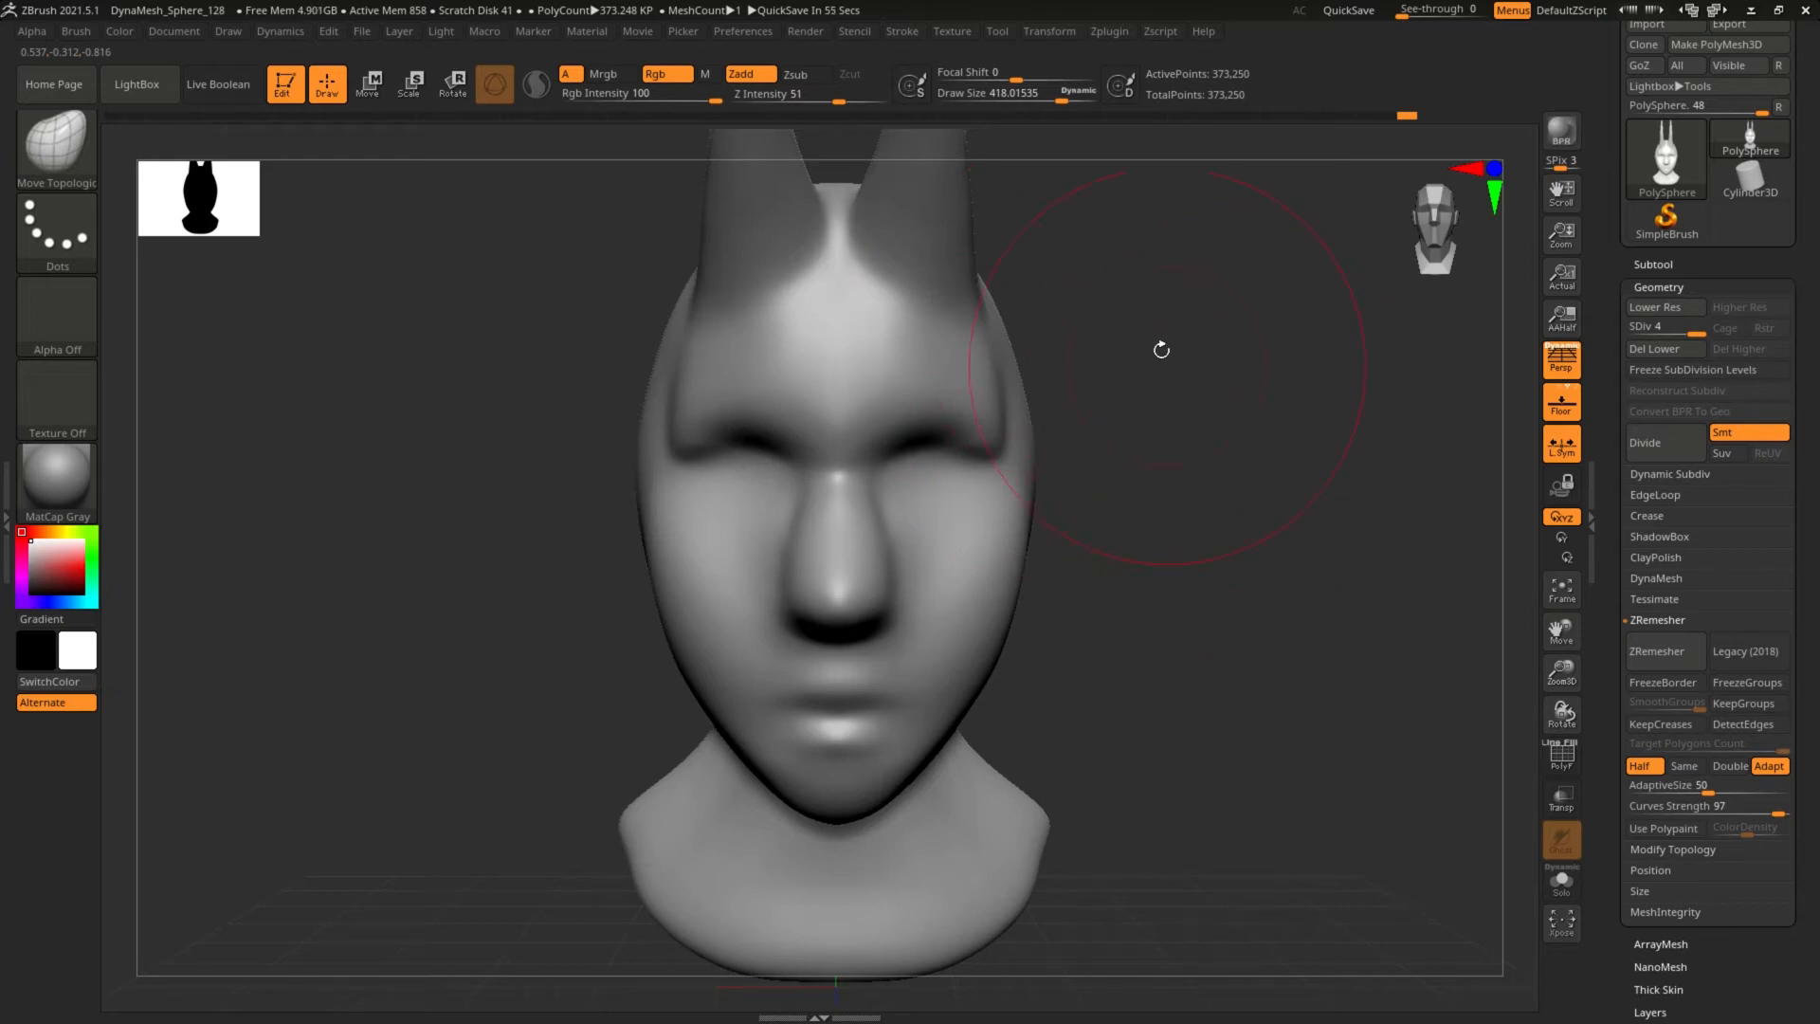
Set the head to subdivision level 1 and delete its higher subdivision levels.
left_click_drag(1175, 360, 1421, 407)
left_click_drag(1692, 329, 1632, 365)
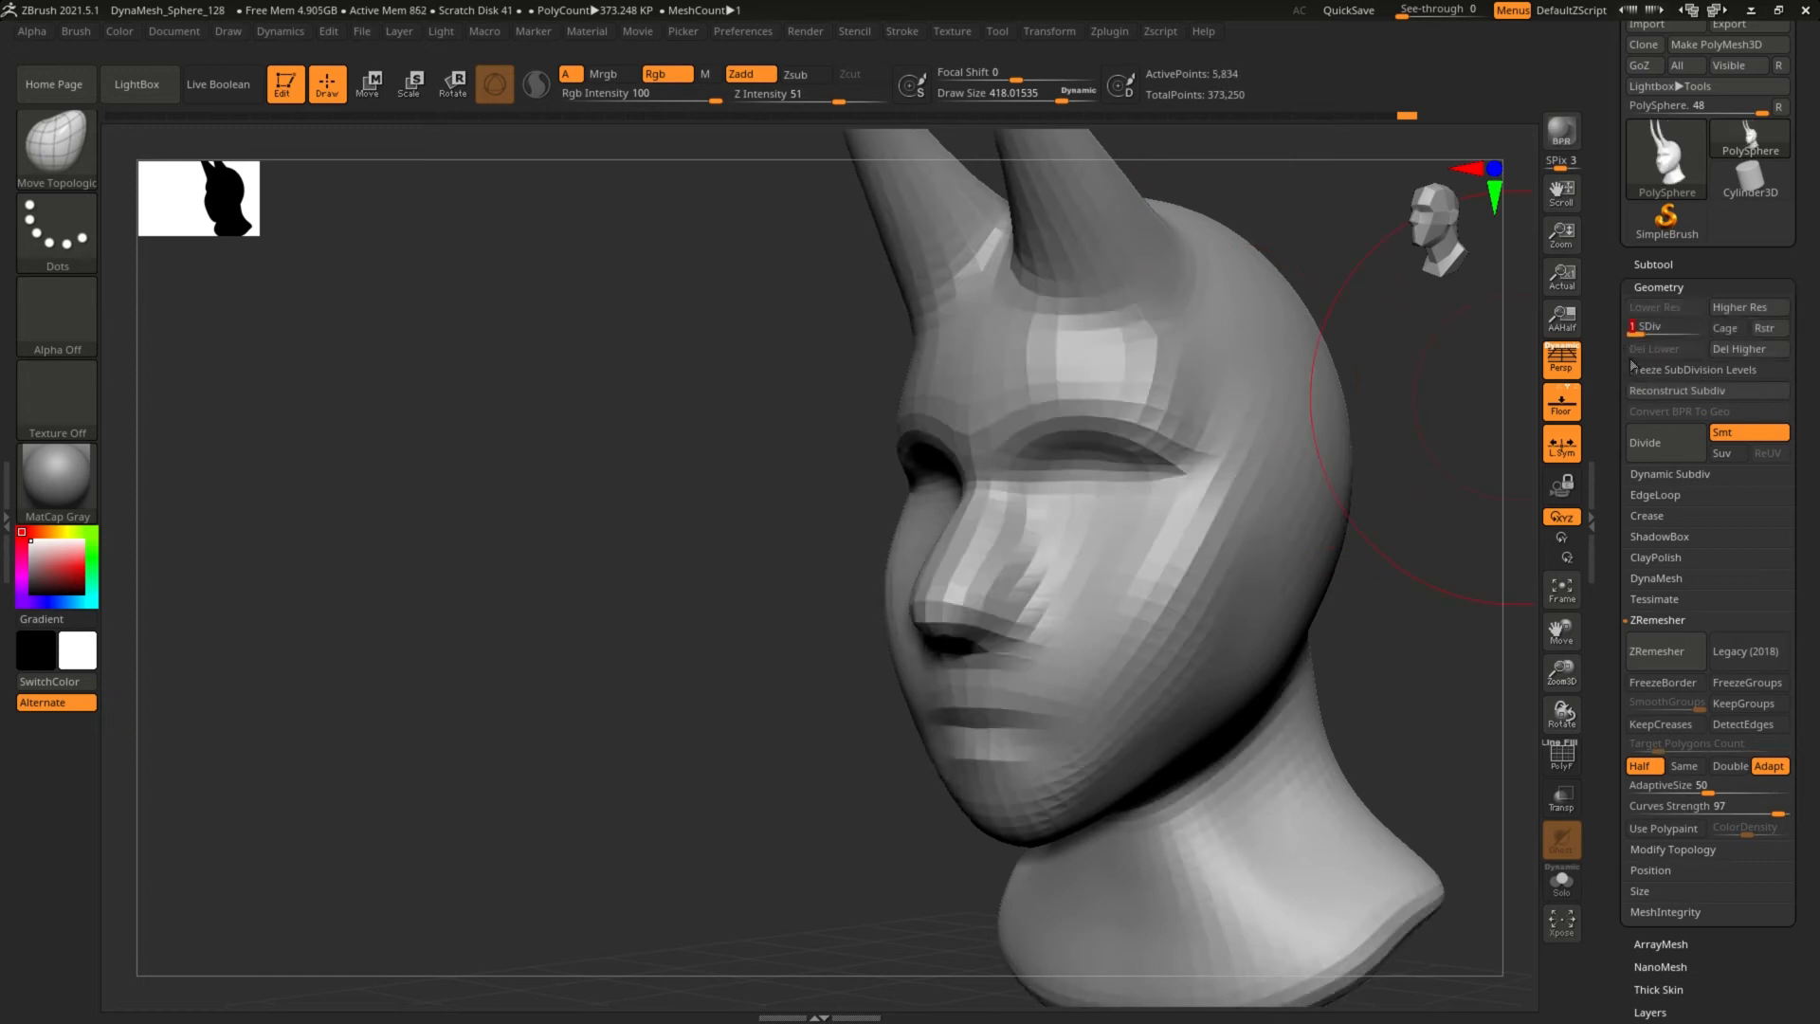
left_click_drag(1400, 358, 1481, 388)
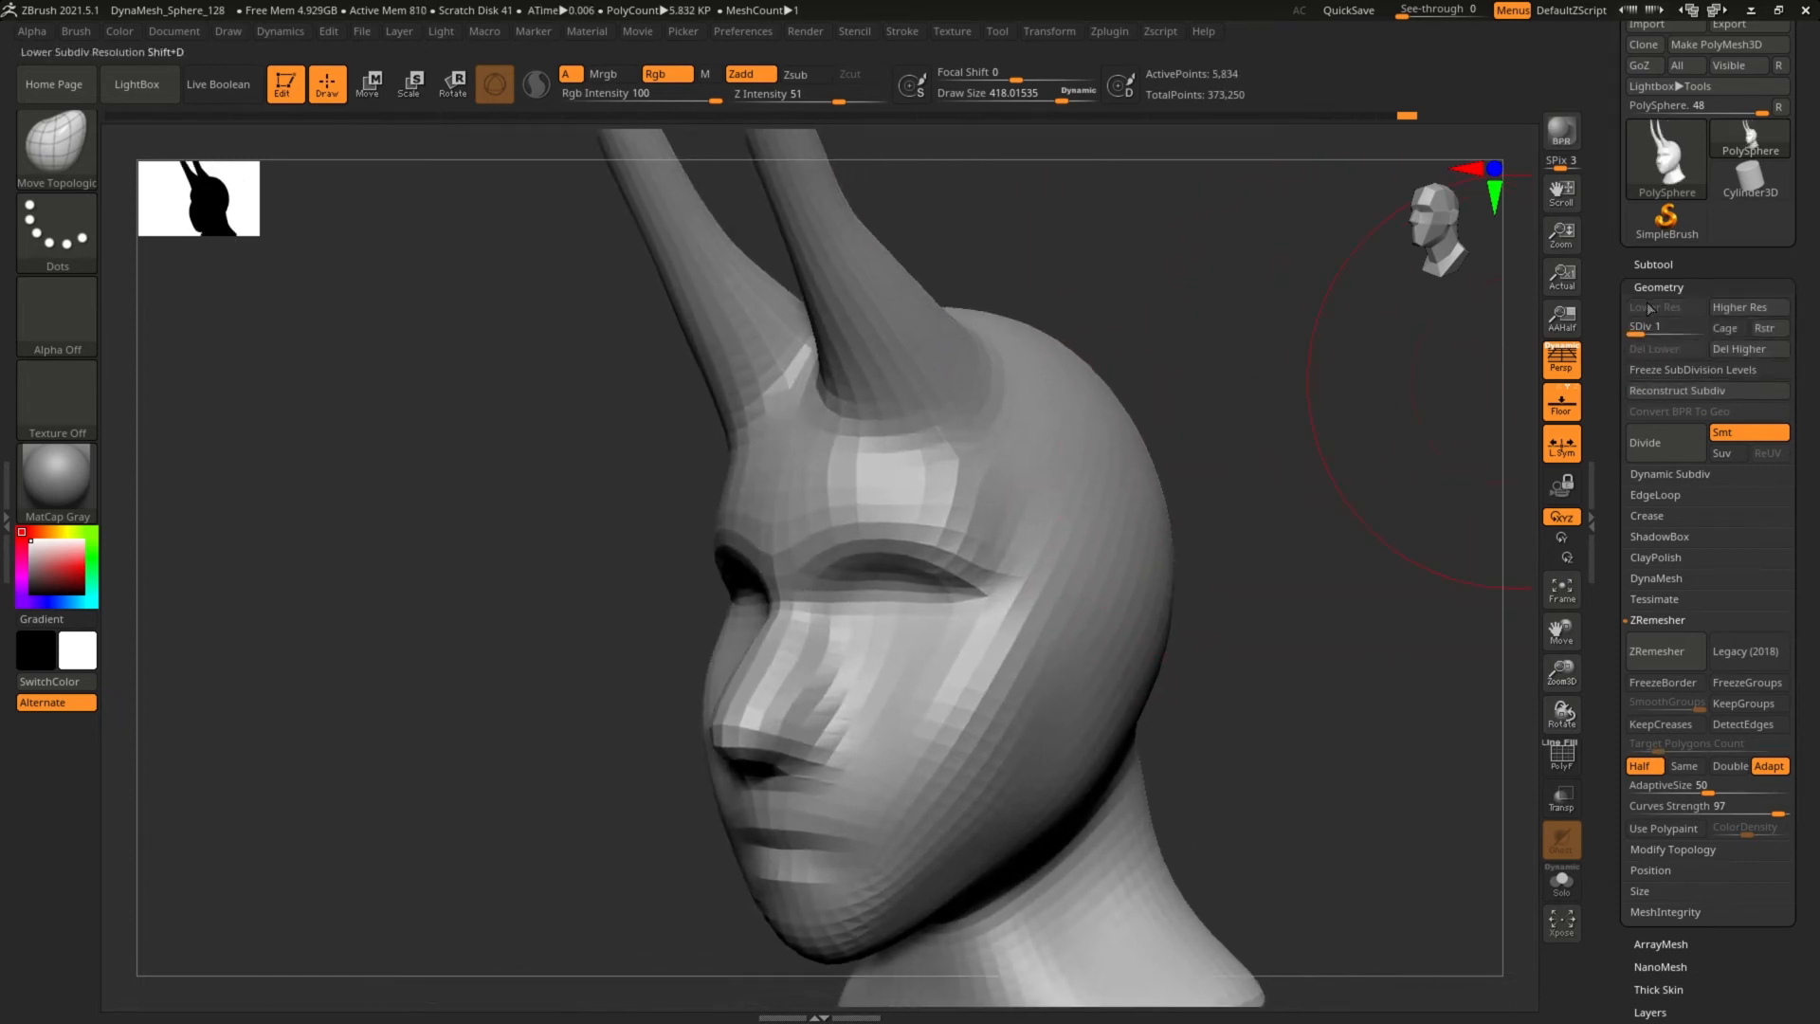
mouse_move(1635, 328)
left_mouse_down()
mouse_move(1702, 328)
mouse_move(1632, 328)
left_mouse_up()
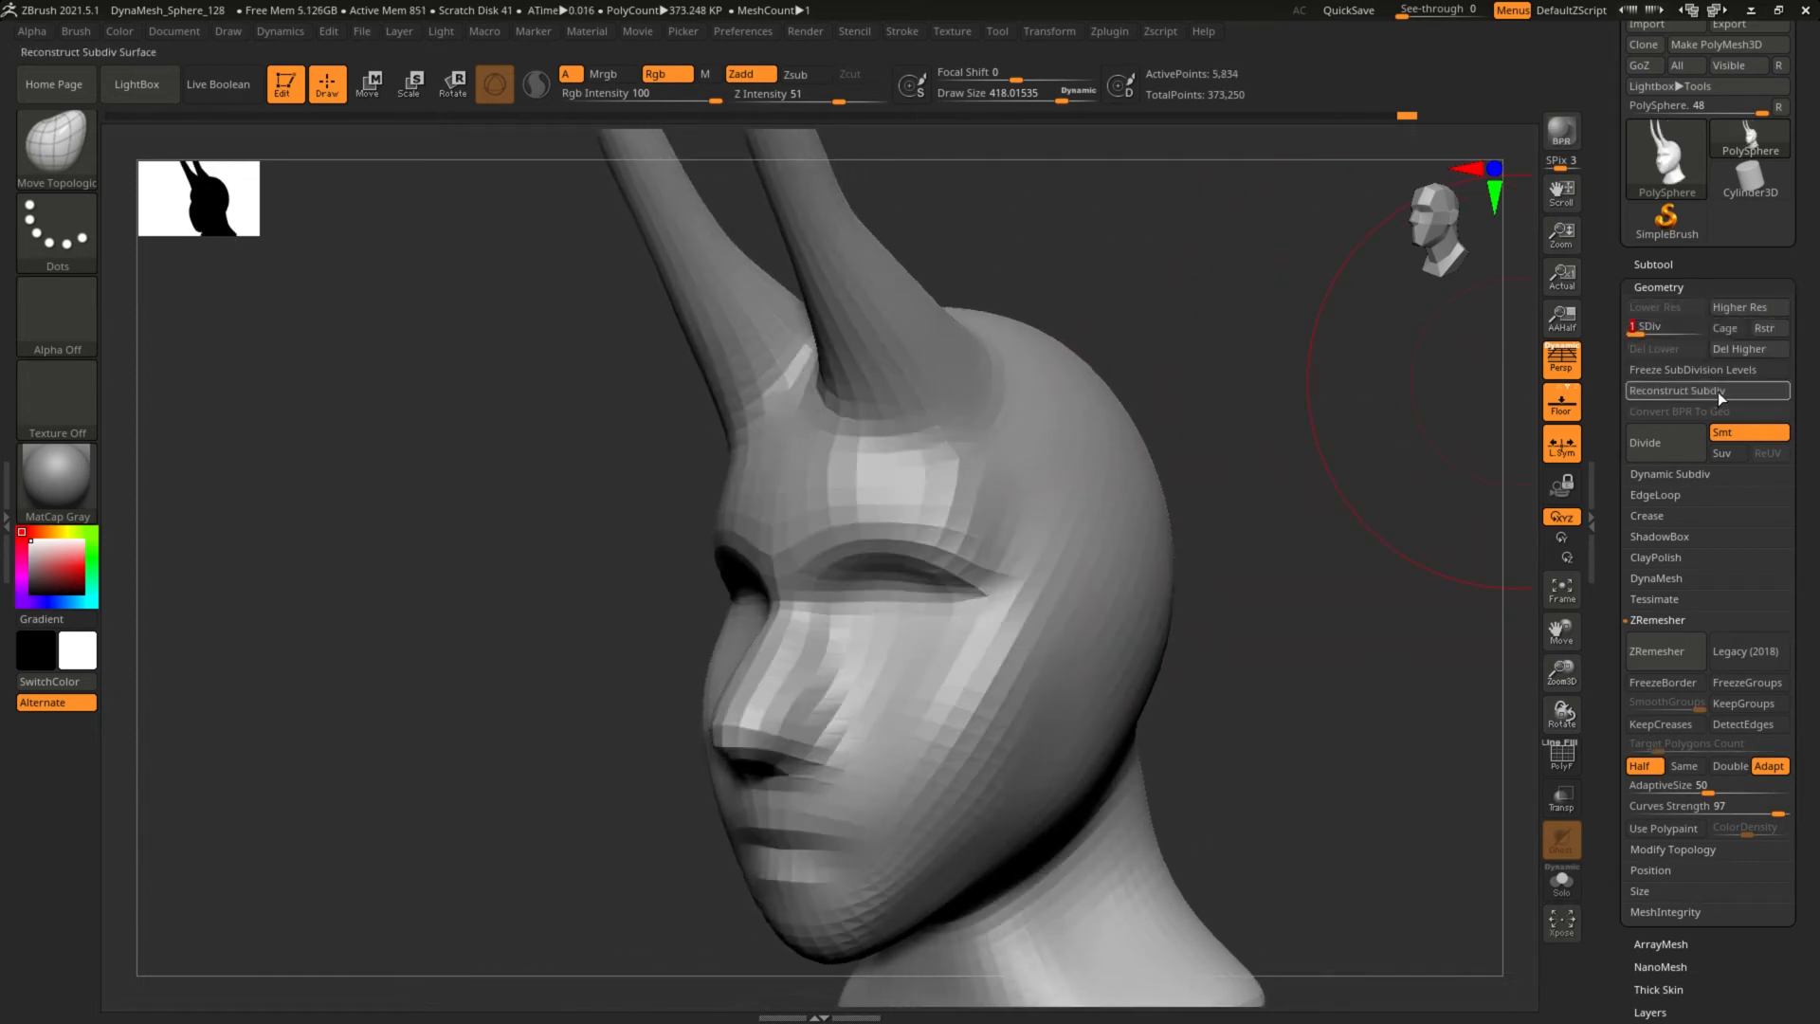
left_click(1733, 350)
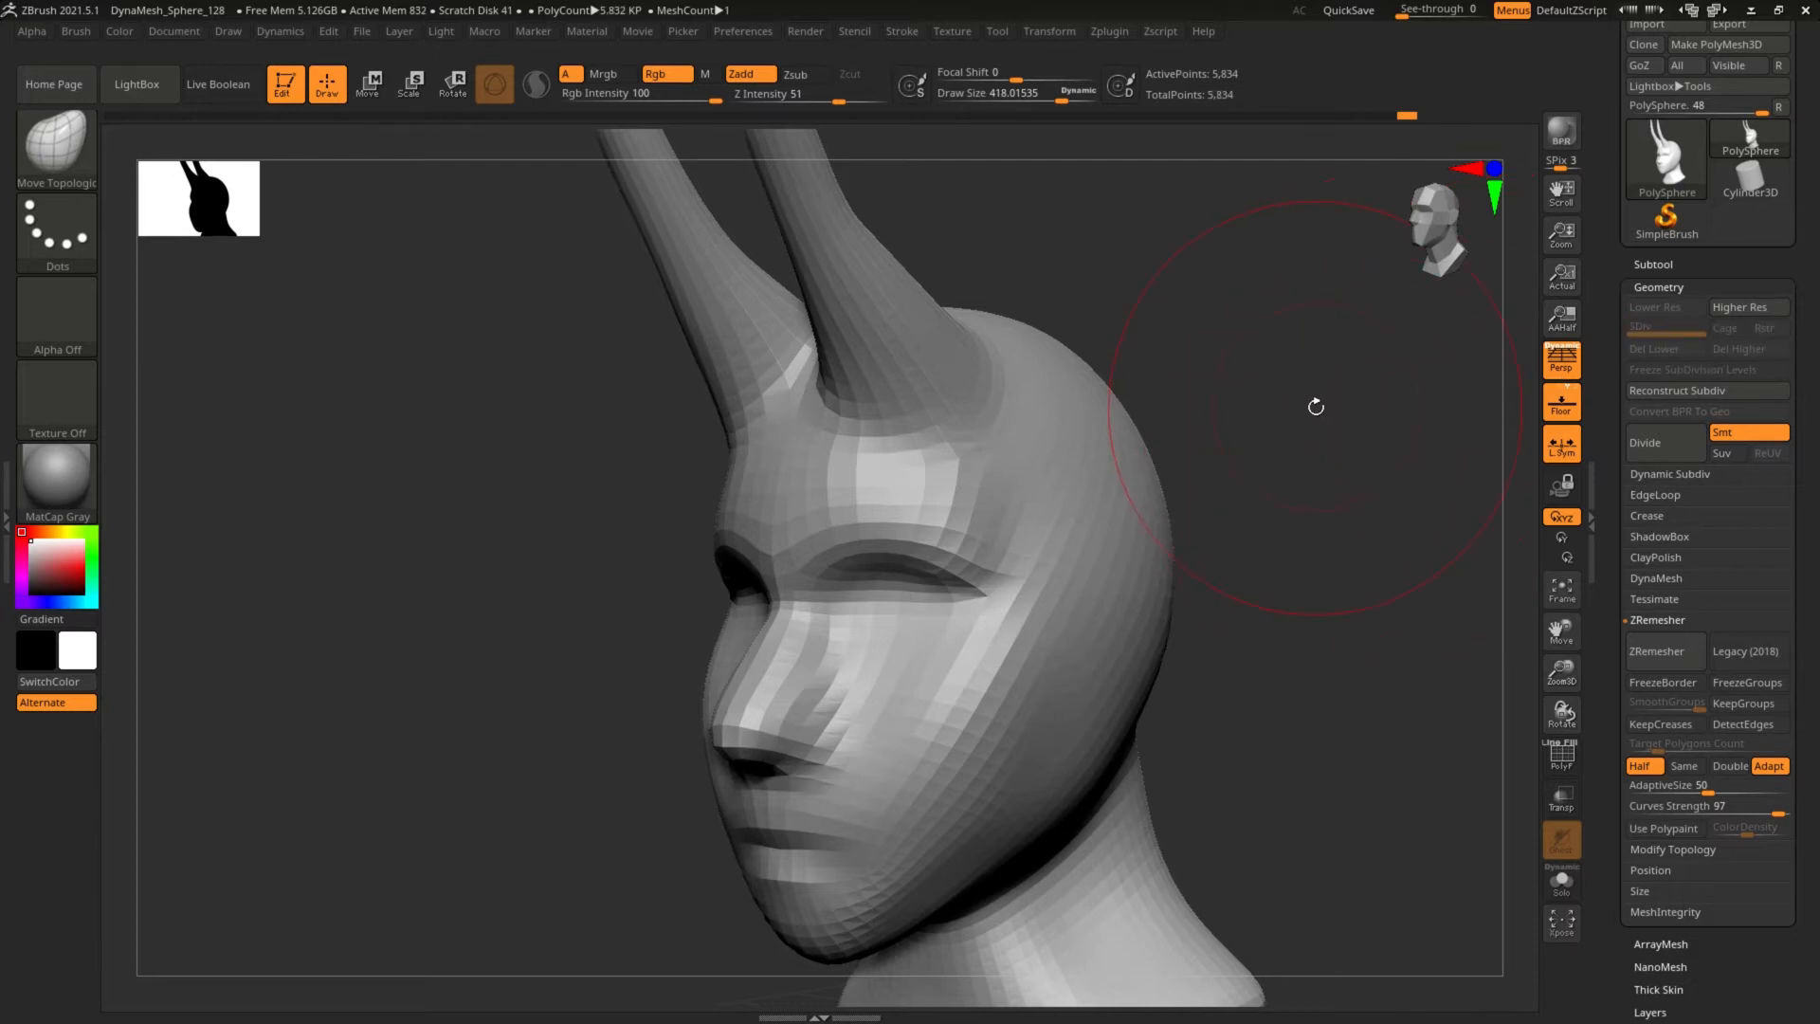
Cut the upper part of the horns off with the TrimRect brush.
left_click_drag(1315, 406, 1255, 410)
scroll(634, 617, "up", 5)
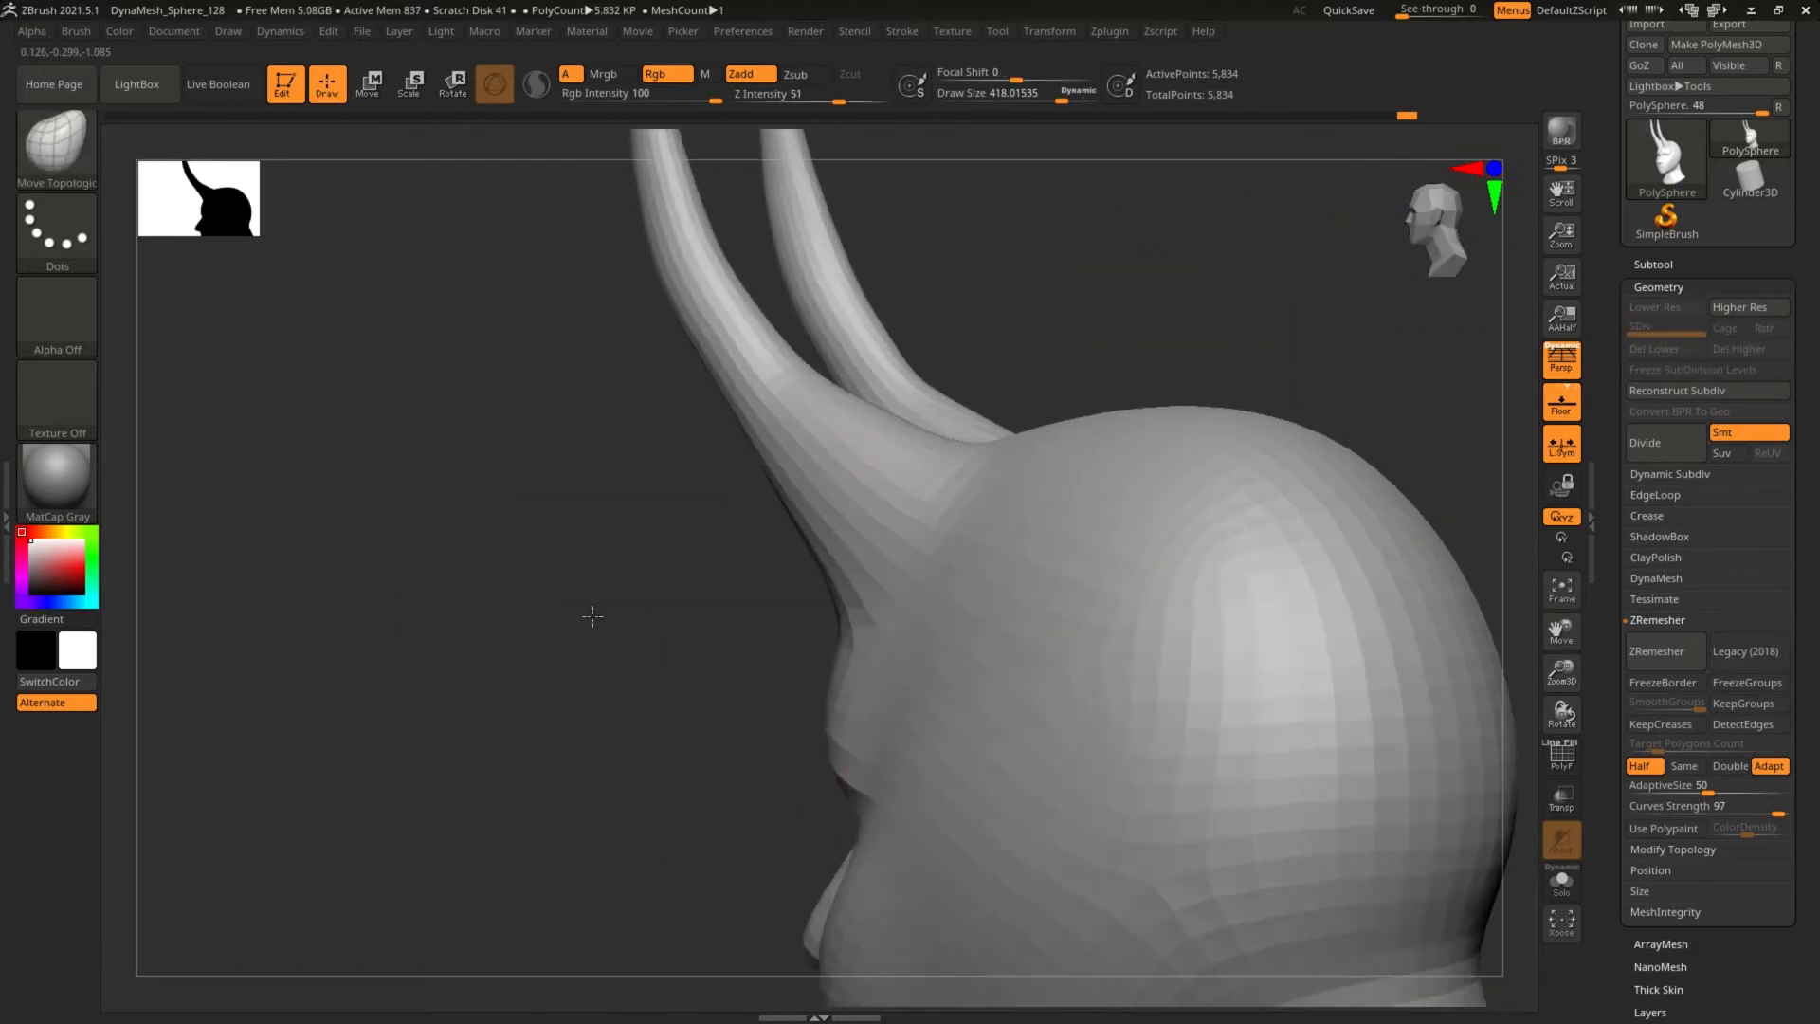
scroll(568, 602, "down", 4)
scroll(739, 467, "up", 2)
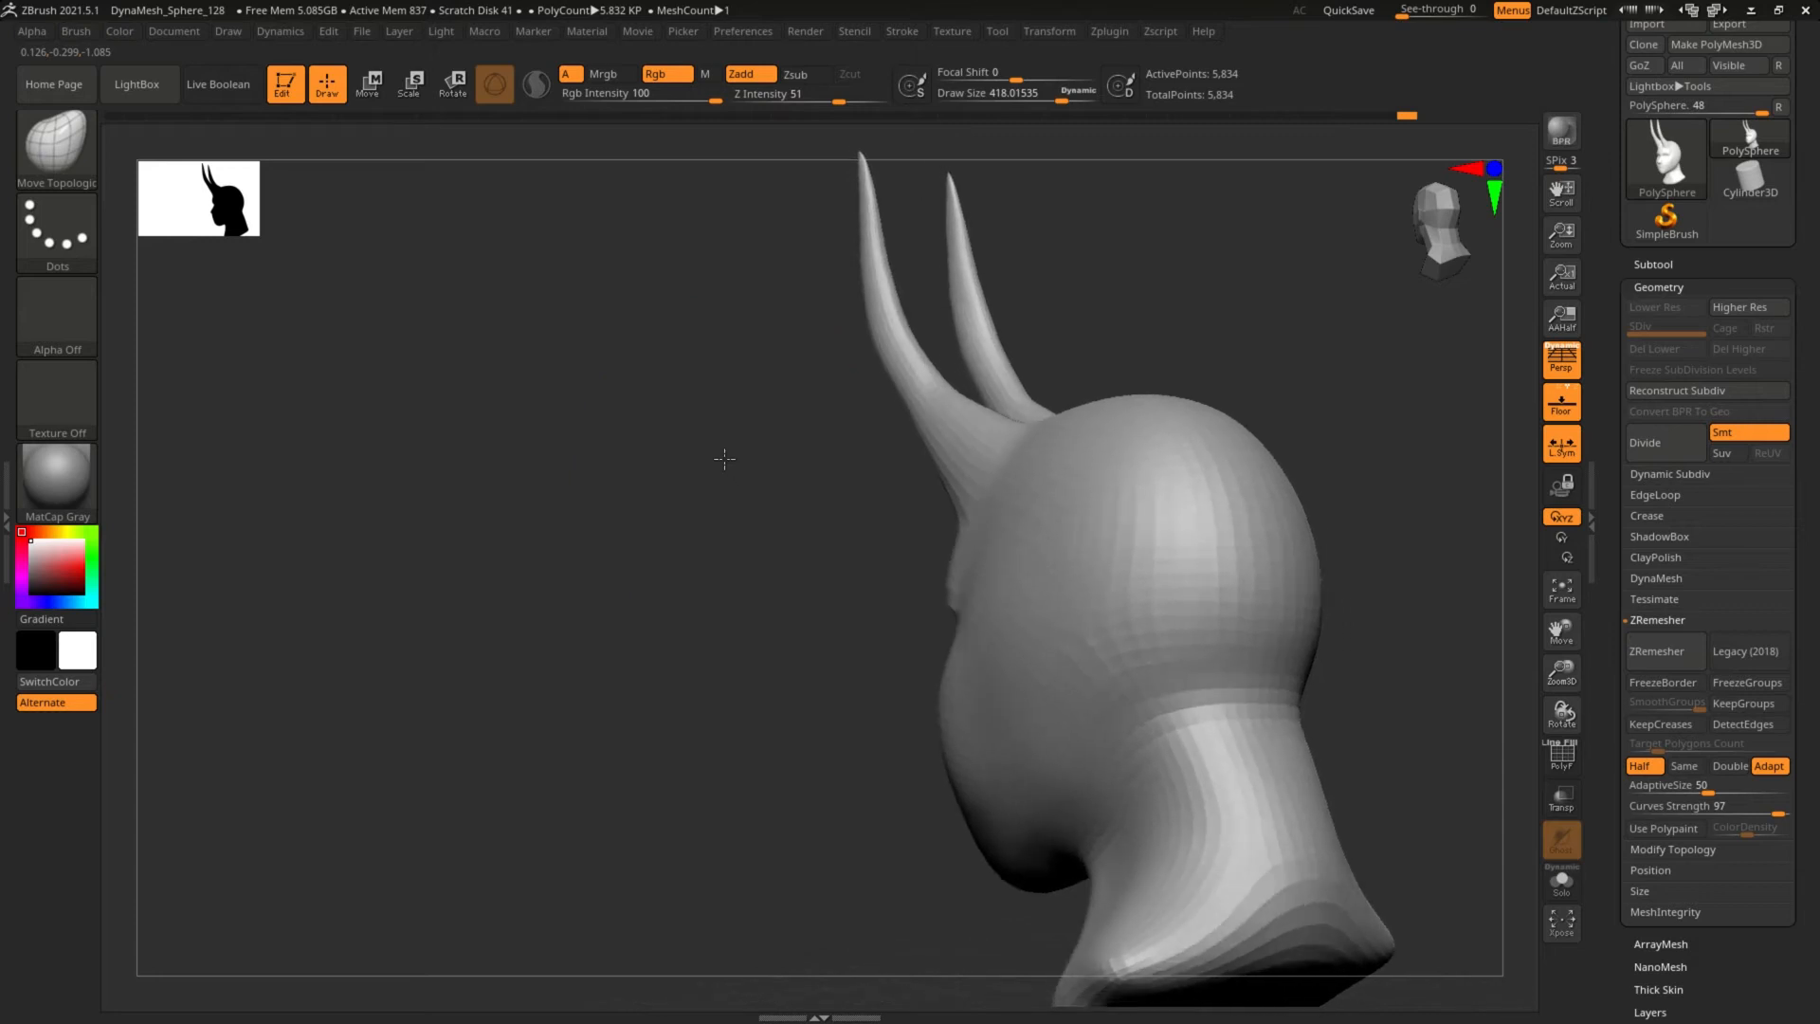
left_click_drag(725, 459, 702, 403)
key("shift")
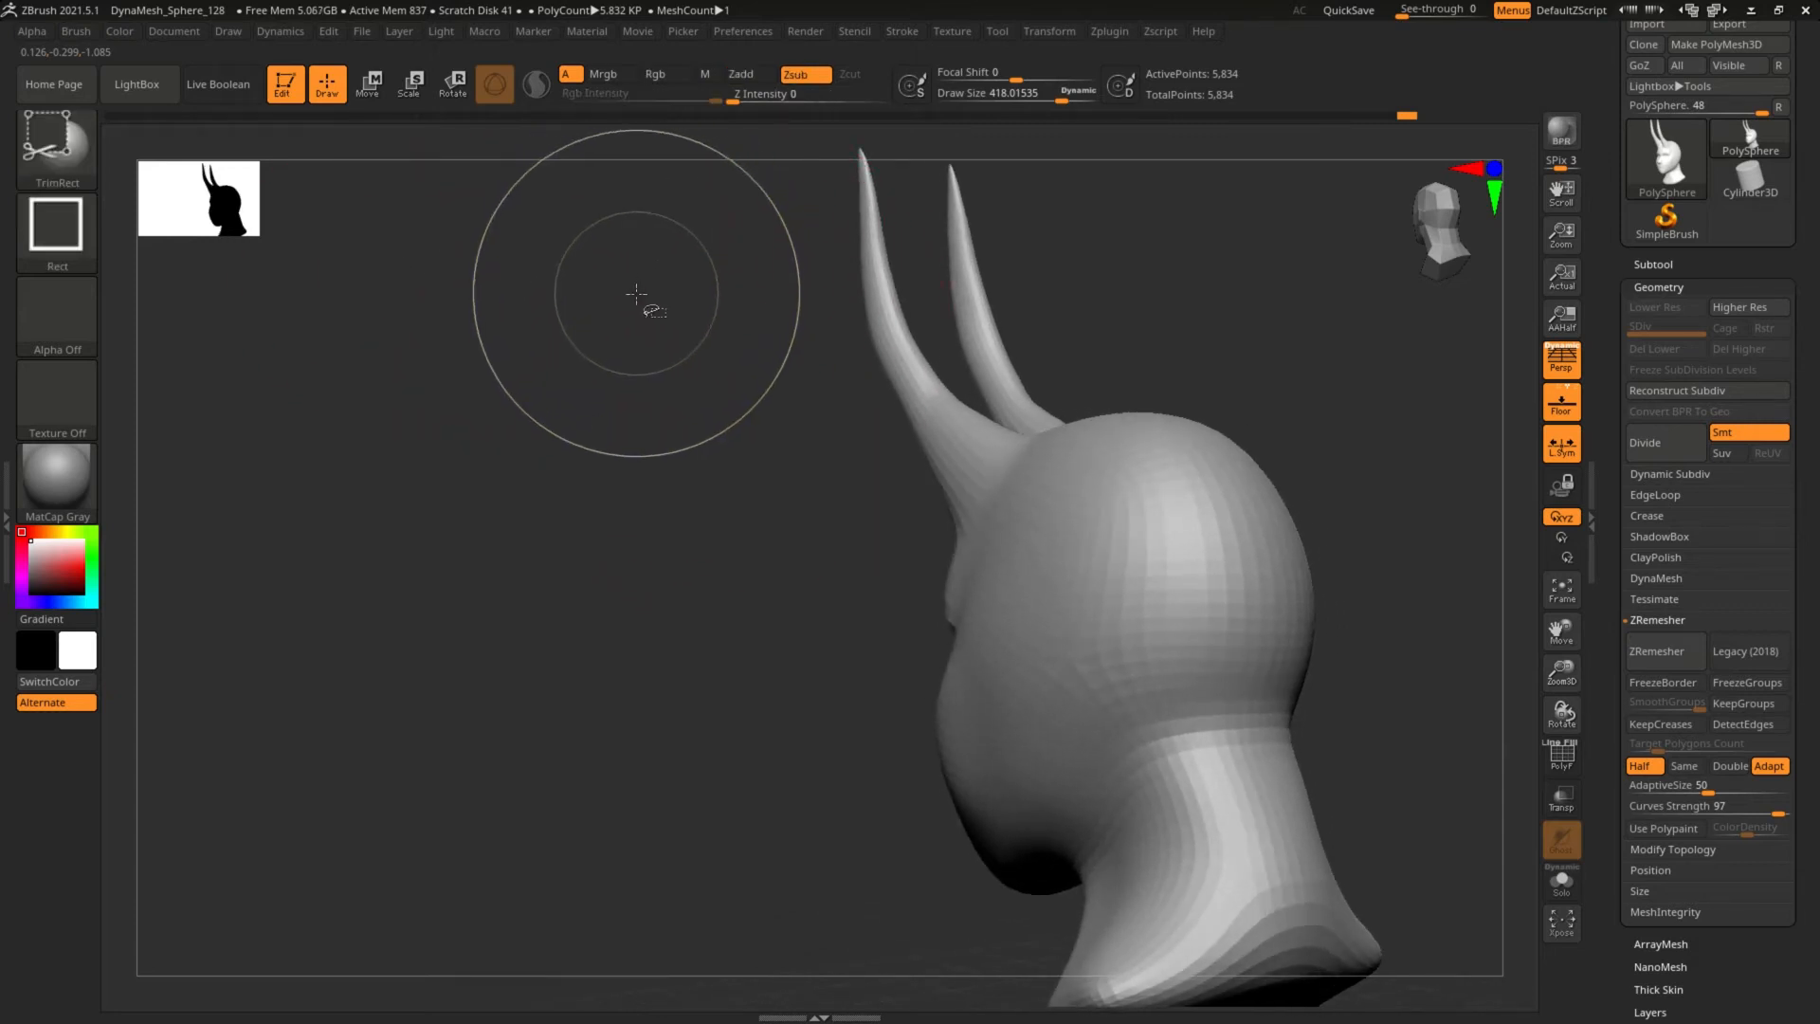
mouse_move(691, 411)
left_mouse_down("shift")
mouse_move(675, 431)
mouse_move(743, 430)
mouse_move(748, 446)
mouse_move(690, 441)
left_mouse_up("shift")
key("ctrl+shift")
mouse_move(719, 341)
left_mouse_down("alt")
mouse_move(609, 399)
mouse_move(638, 584)
left_mouse_up("alt")
key("ctrl")
mouse_move(698, 265)
left_mouse_down("ctrl+shift")
mouse_move(935, 500)
mouse_move(1003, 626)
left_mouse_up("ctrl+shift")
Trim the remaining horn stubs down to the skull with the TrimRect brush.
mouse_move(835, 584)
left_mouse_down()
mouse_move(833, 540)
mouse_move(723, 435)
mouse_move(788, 473)
mouse_move(755, 378)
left_mouse_up()
key("ctrl+shift")
left_click_drag(911, 295, 1112, 403, "ctrl+shift")
mouse_move(975, 366)
left_mouse_down()
mouse_move(898, 370)
mouse_move(847, 418)
mouse_move(814, 292)
mouse_move(849, 354)
mouse_move(776, 355)
mouse_move(796, 475)
mouse_move(847, 486)
mouse_move(885, 410)
mouse_move(743, 353)
mouse_move(718, 379)
mouse_move(723, 475)
mouse_move(663, 516)
mouse_move(666, 293)
mouse_move(617, 601)
mouse_move(617, 565)
left_mouse_up()
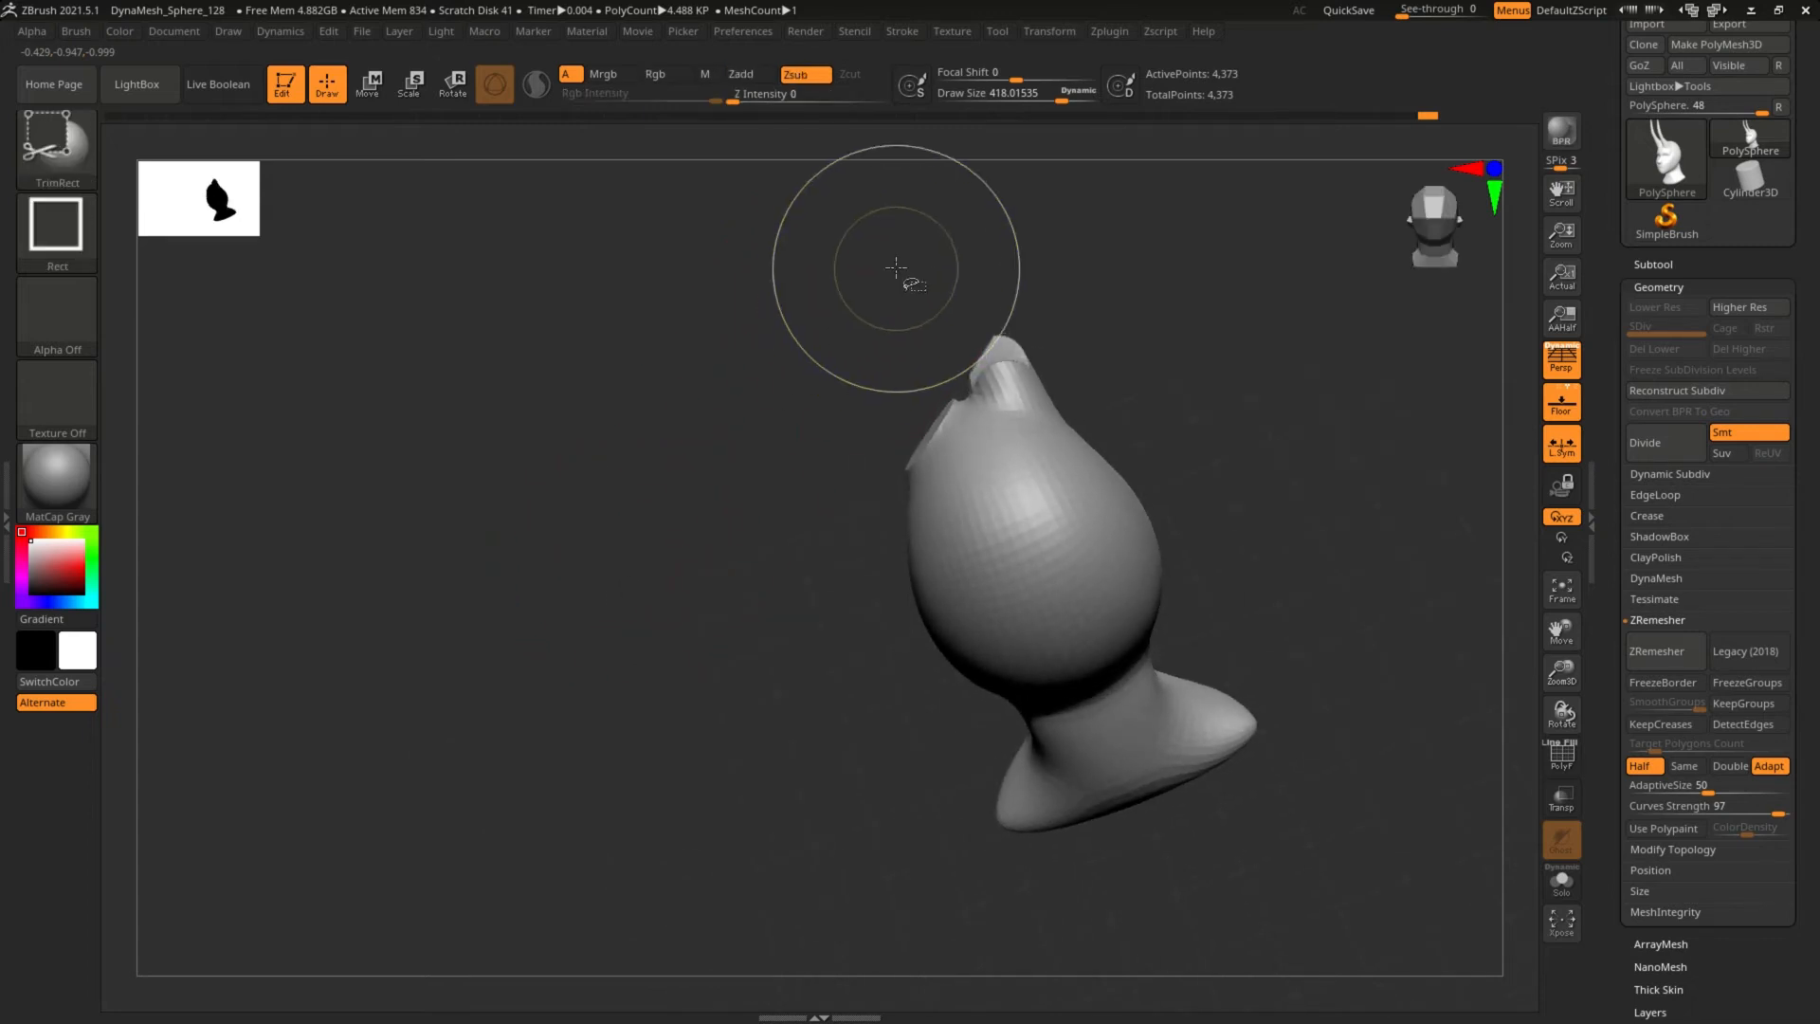
mouse_move(896, 268)
left_mouse_down("ctrl+shift")
mouse_move(1086, 394)
mouse_move(1182, 357)
mouse_move(1149, 378)
mouse_move(1209, 452)
left_mouse_up("ctrl+shift")
left_click_drag(1614, 894, 1597, 760)
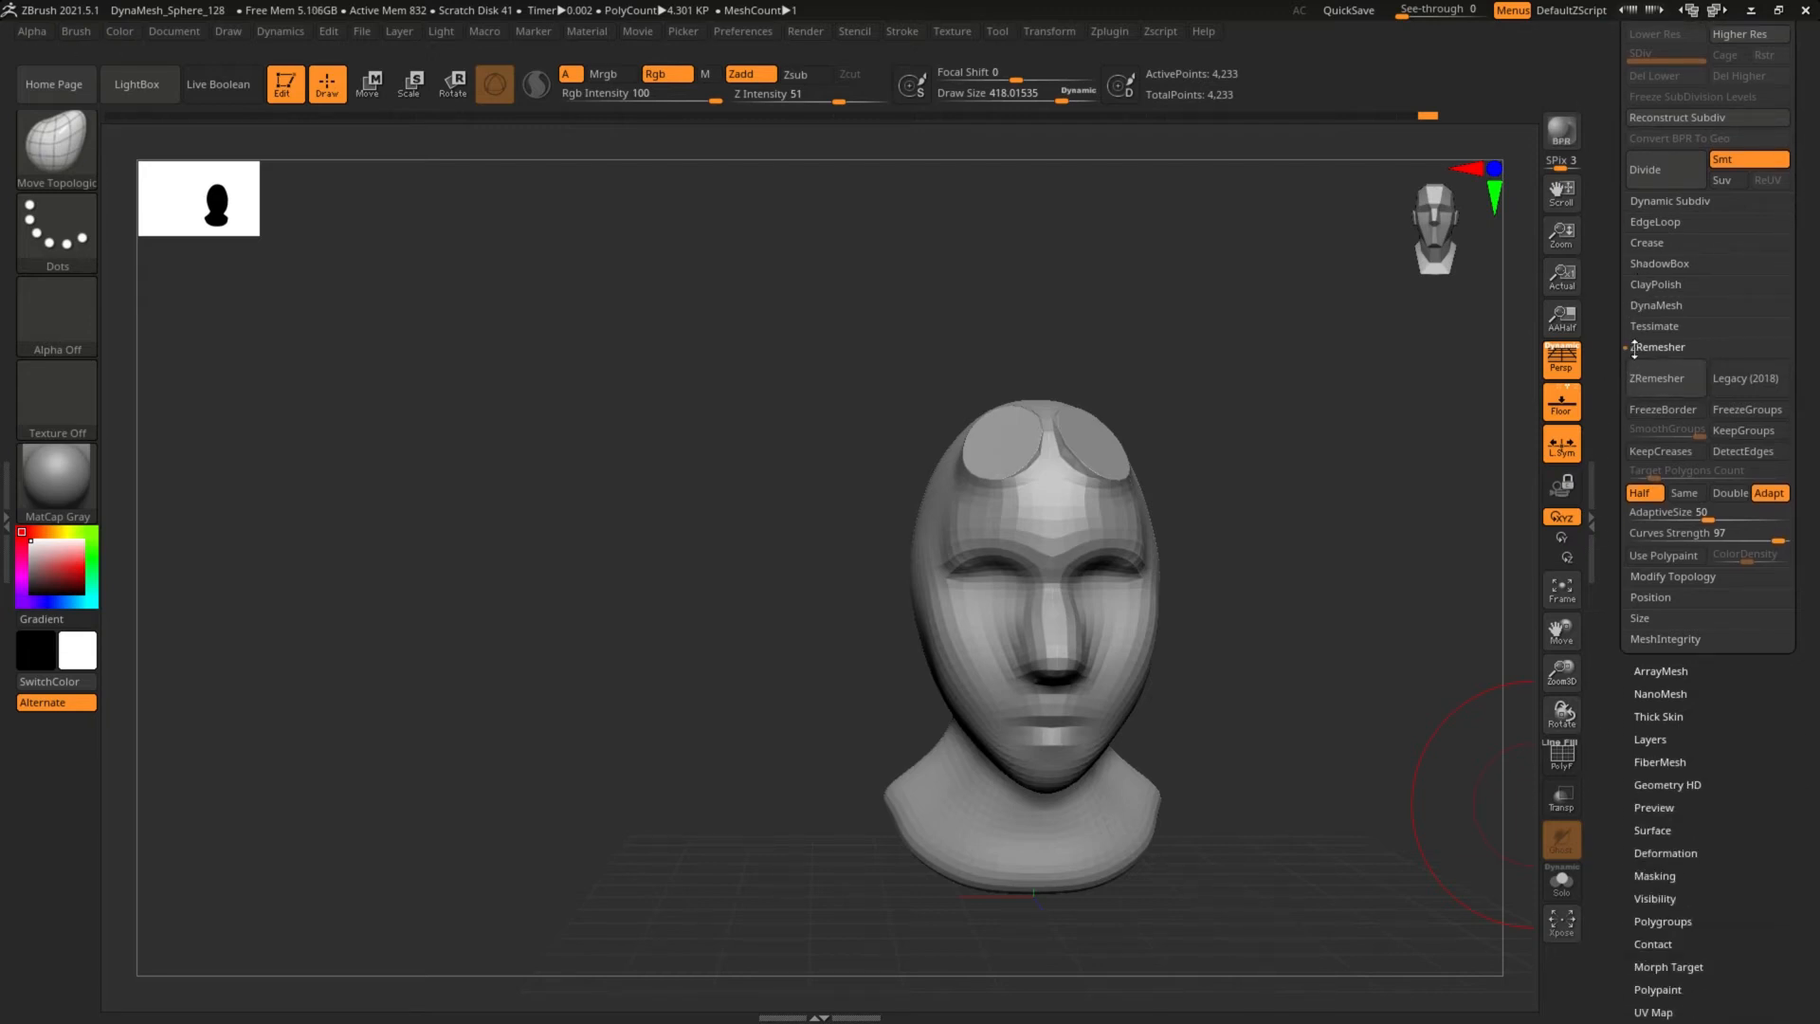
Apply Mirror And Weld to the head to make the two trimmed horn areas symmetrical.
left_click(1657, 578)
left_click(1621, 390)
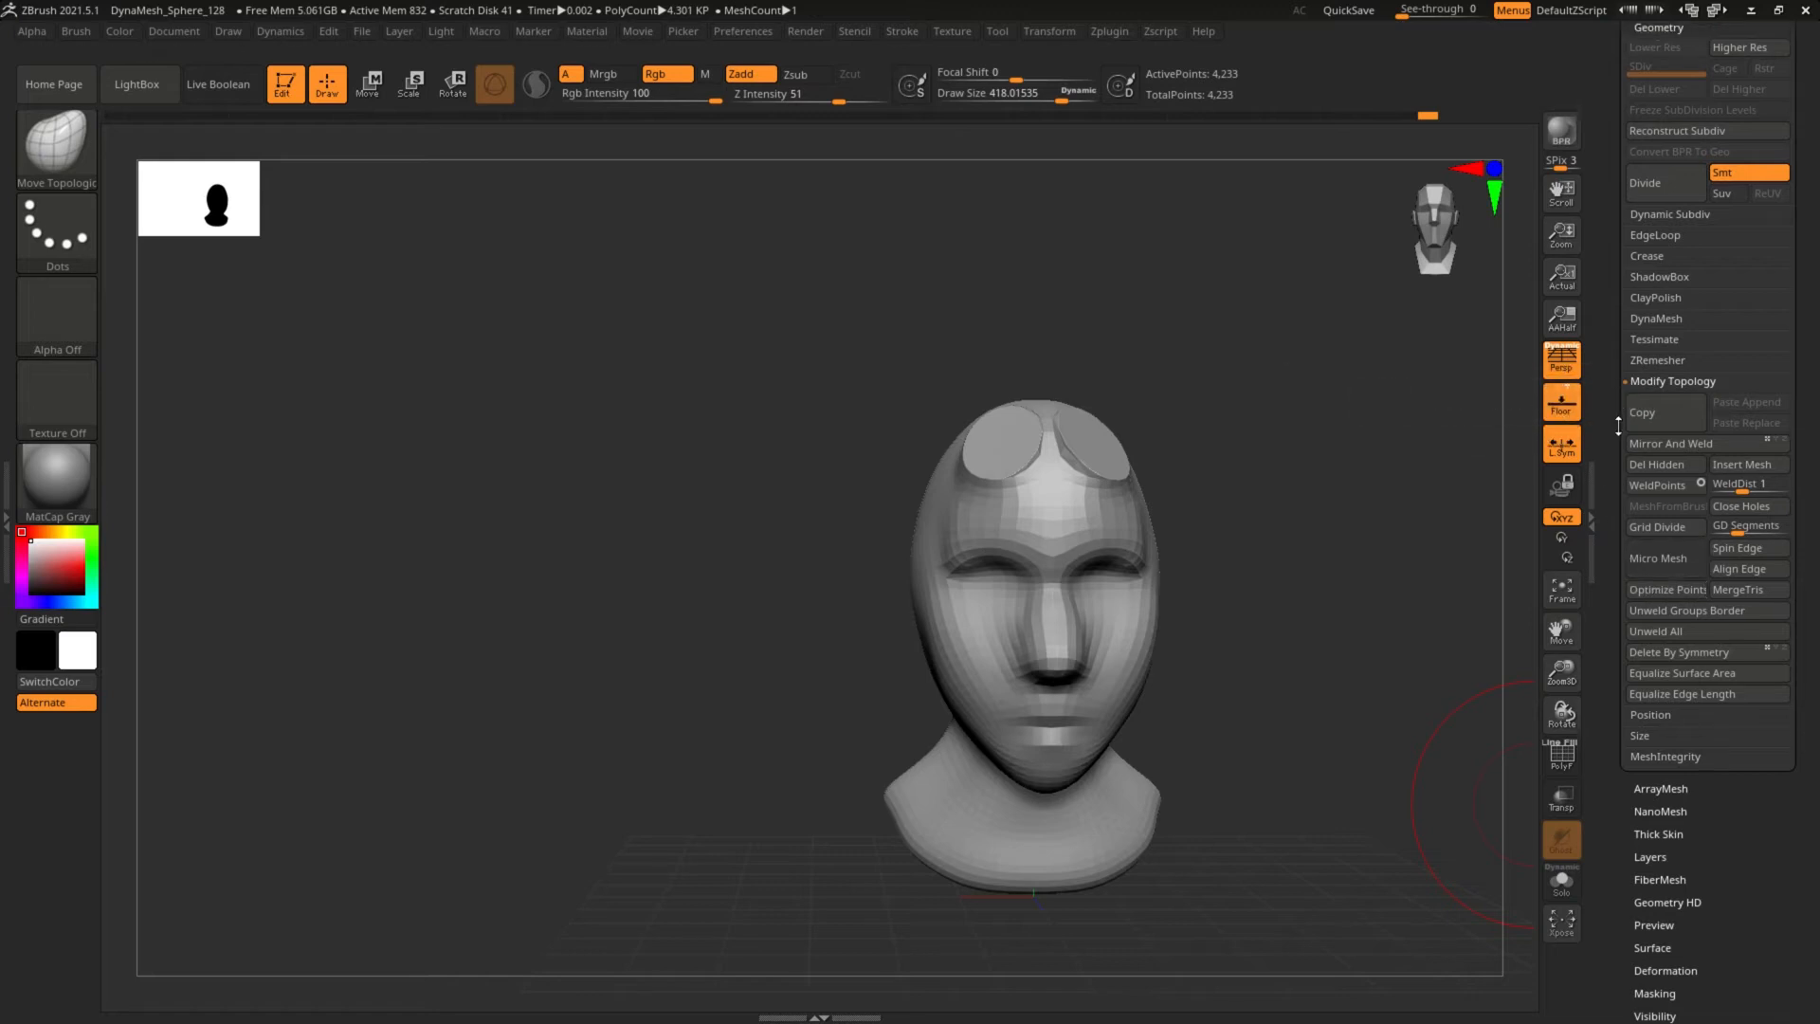
left_click(1632, 537)
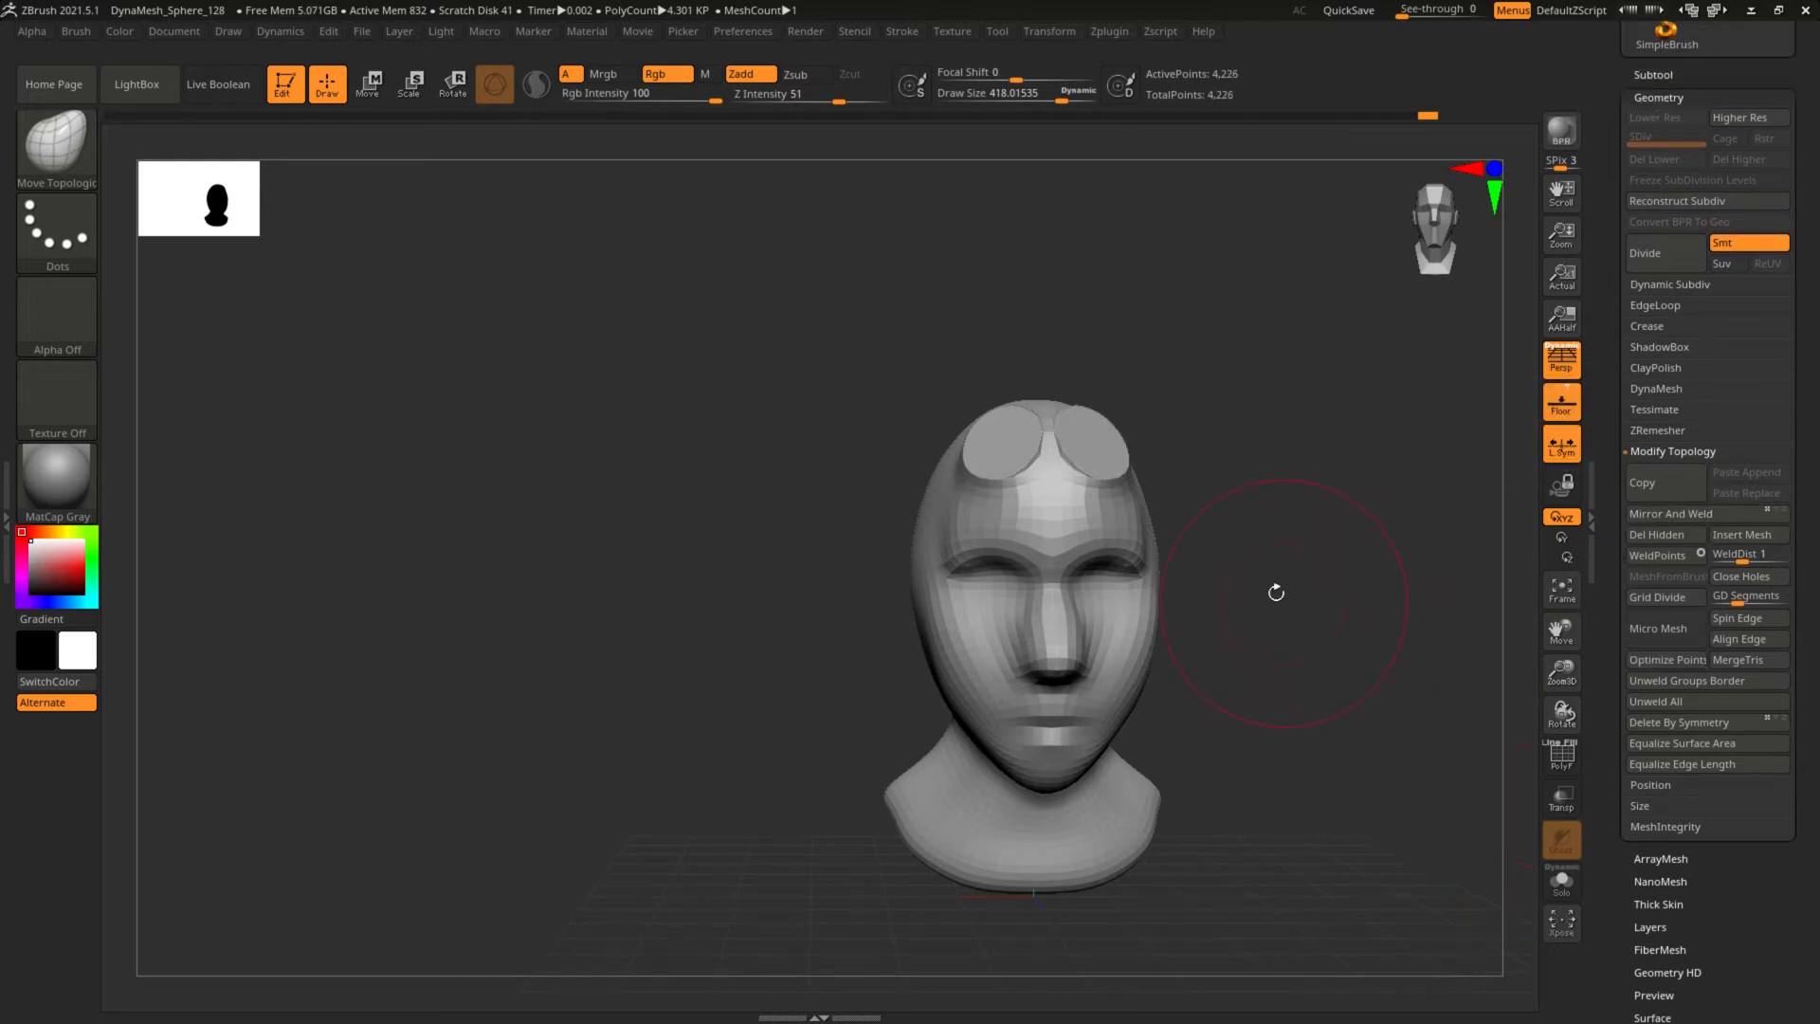
Smooth the flat horn cuts into the forehead with the Smooth brush at a Draw Size of about 175.
mouse_move(1275, 594)
left_mouse_down("alt")
mouse_move(1101, 569)
mouse_move(1118, 593)
mouse_move(1159, 566)
mouse_move(1105, 577)
left_mouse_up("alt")
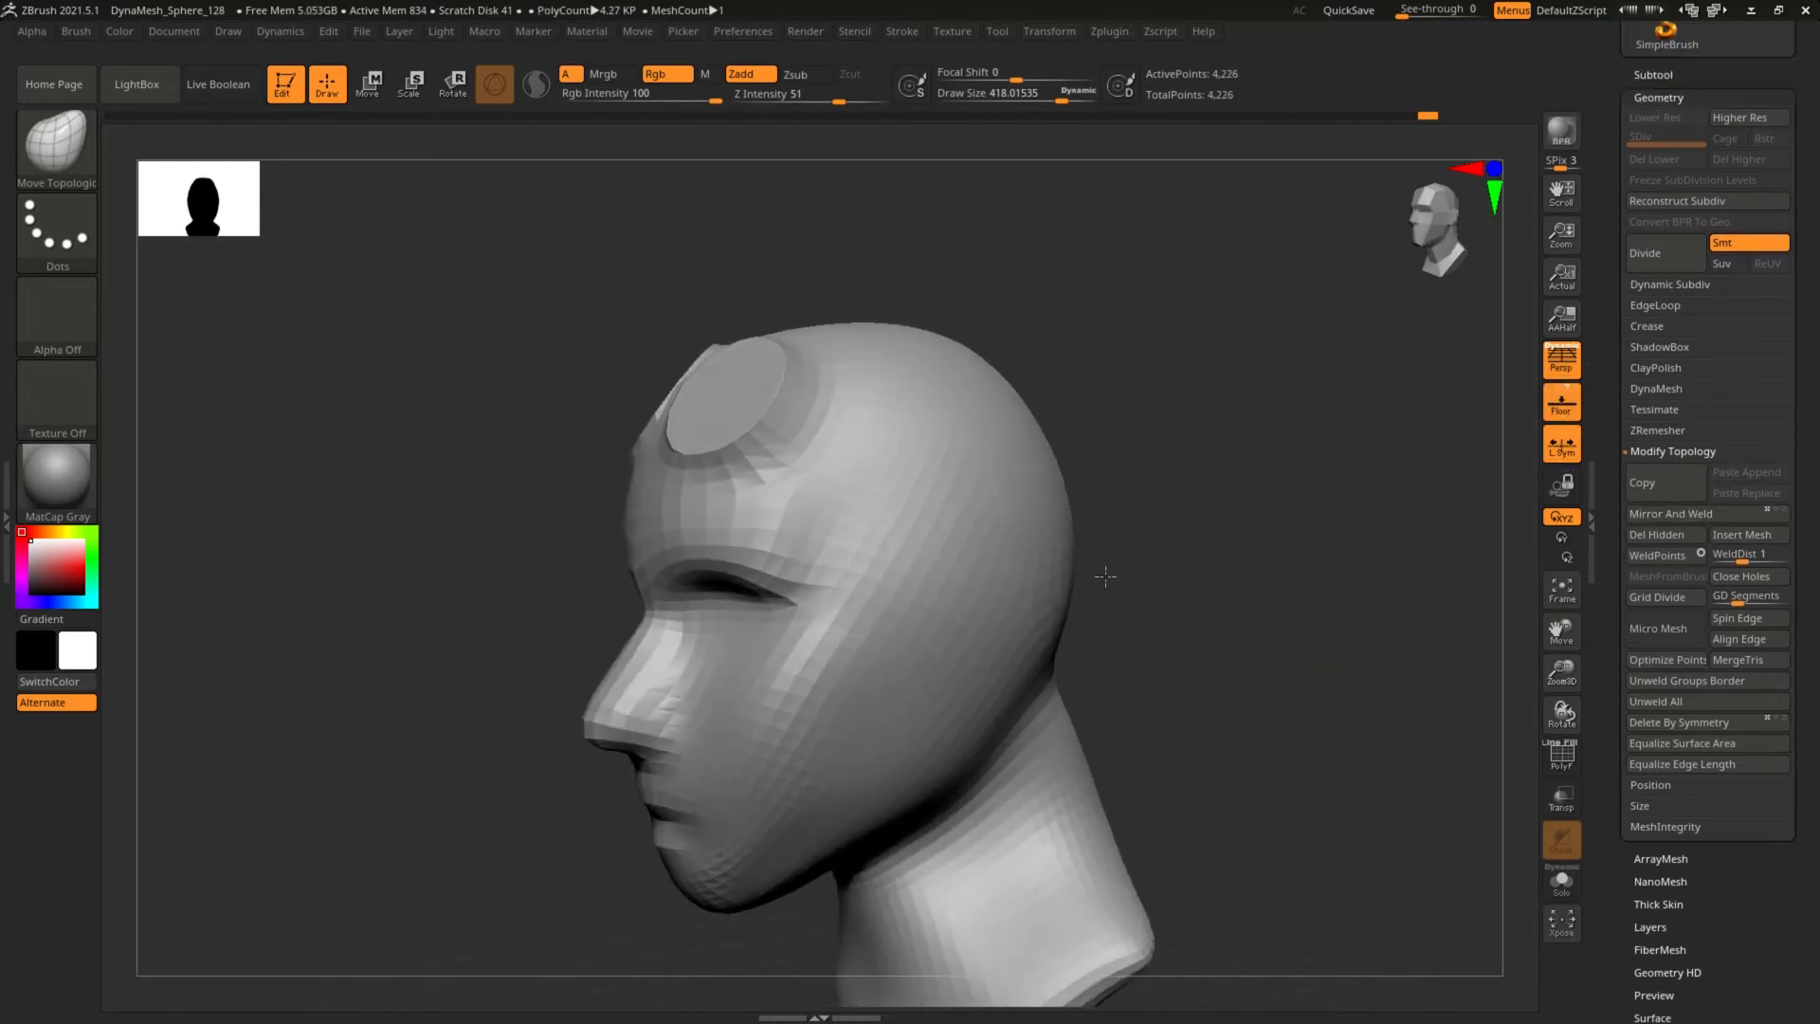
key("s")
left_click_drag(739, 433, 809, 399)
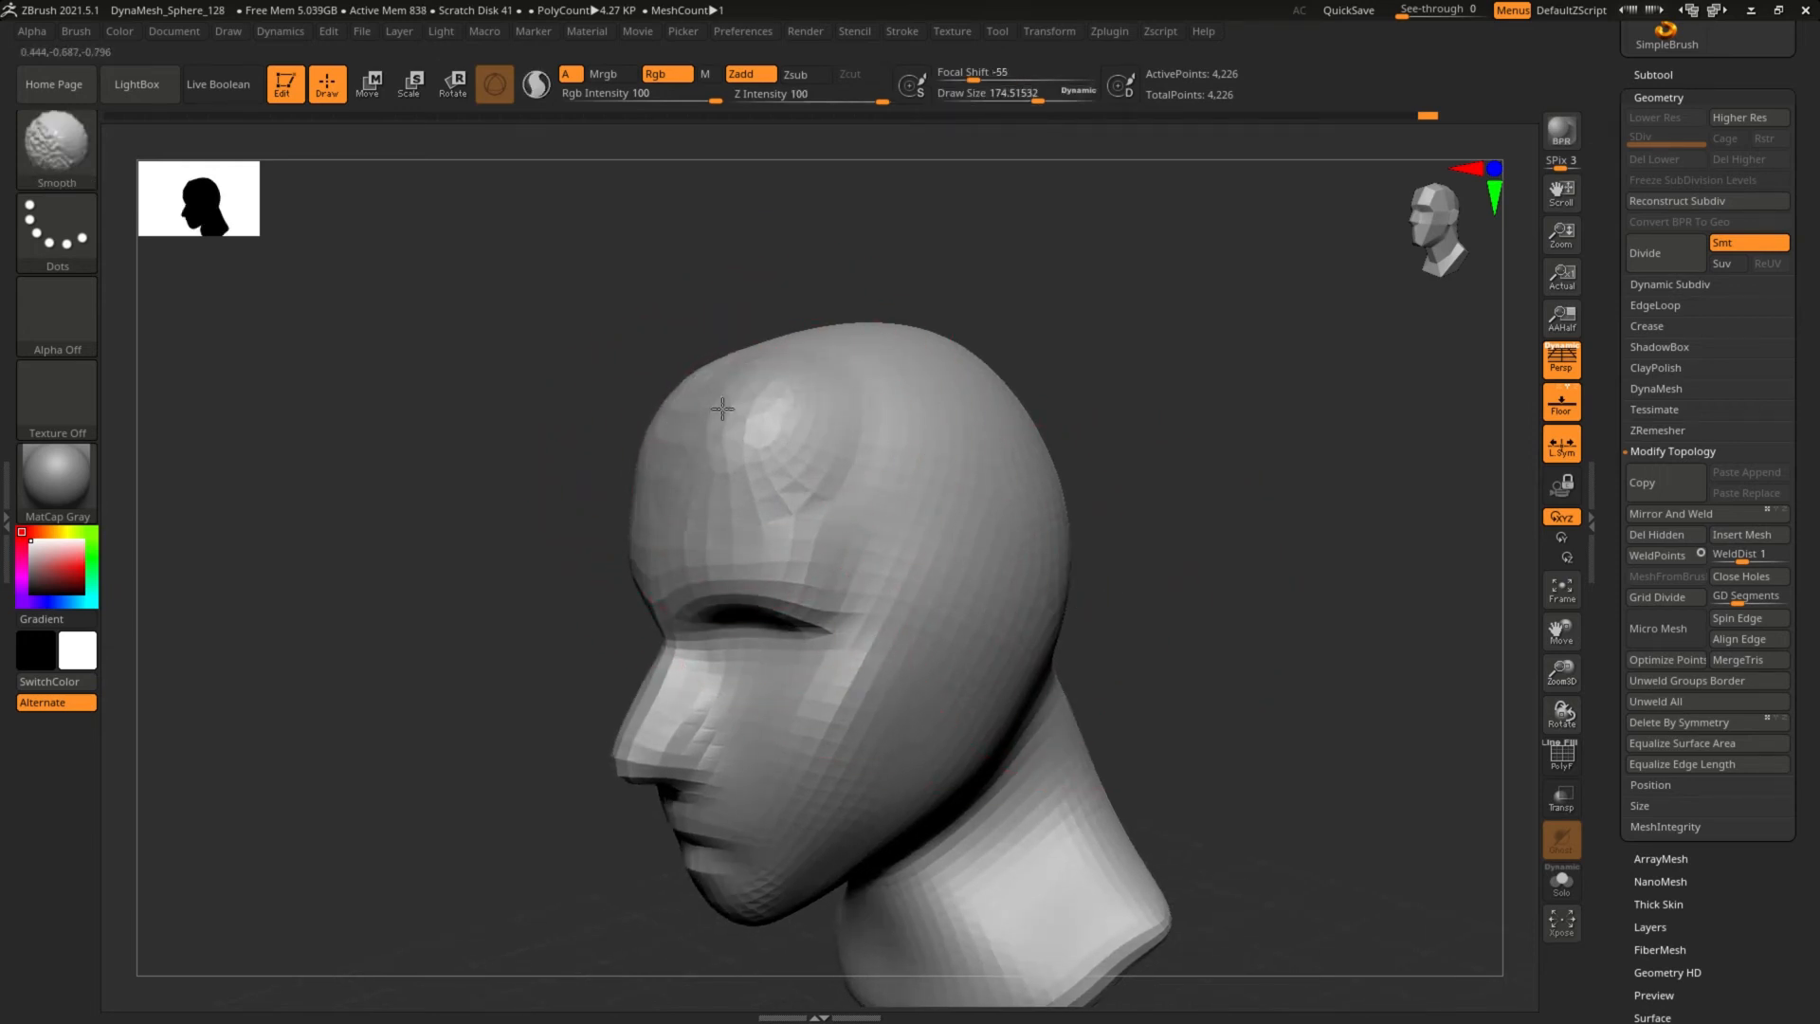
mouse_move(789, 398)
left_mouse_down("shift")
mouse_move(719, 484)
mouse_move(691, 485)
mouse_move(758, 390)
mouse_move(807, 414)
left_mouse_up("shift")
mouse_move(664, 318)
left_mouse_down()
mouse_move(603, 310)
mouse_move(617, 368)
left_mouse_up()
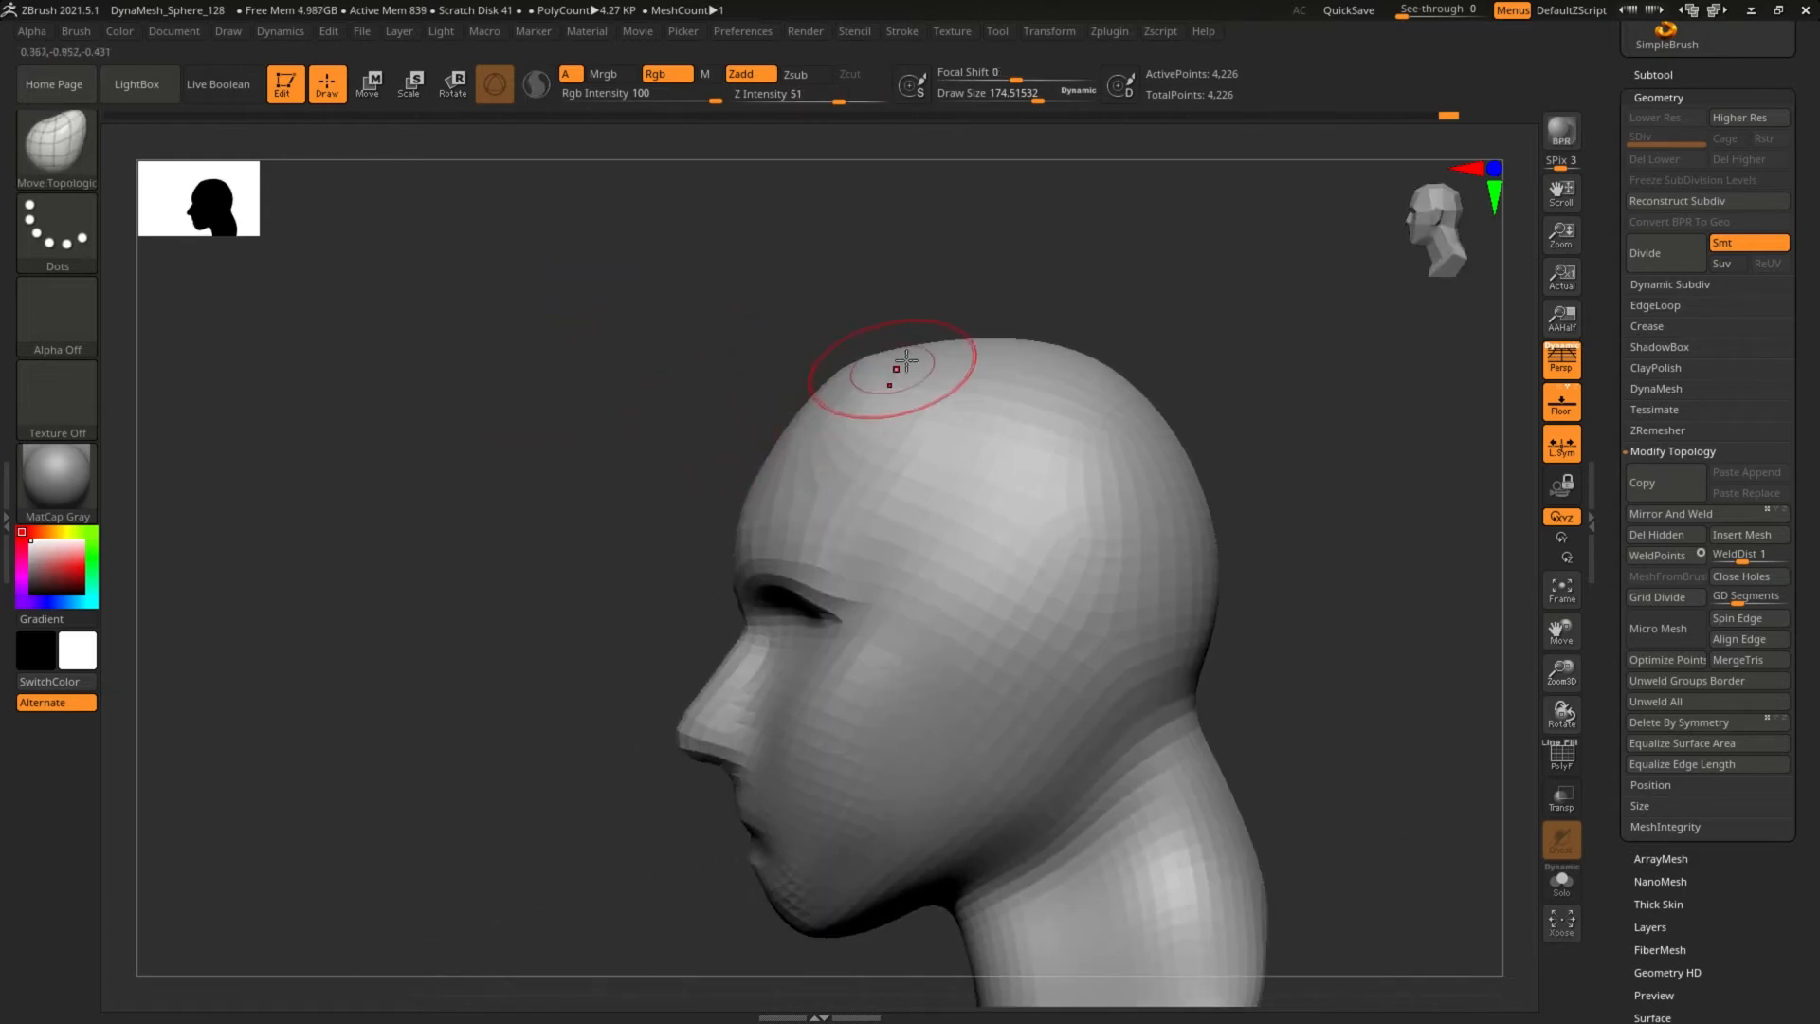
left_click_drag(1038, 305, 1106, 313)
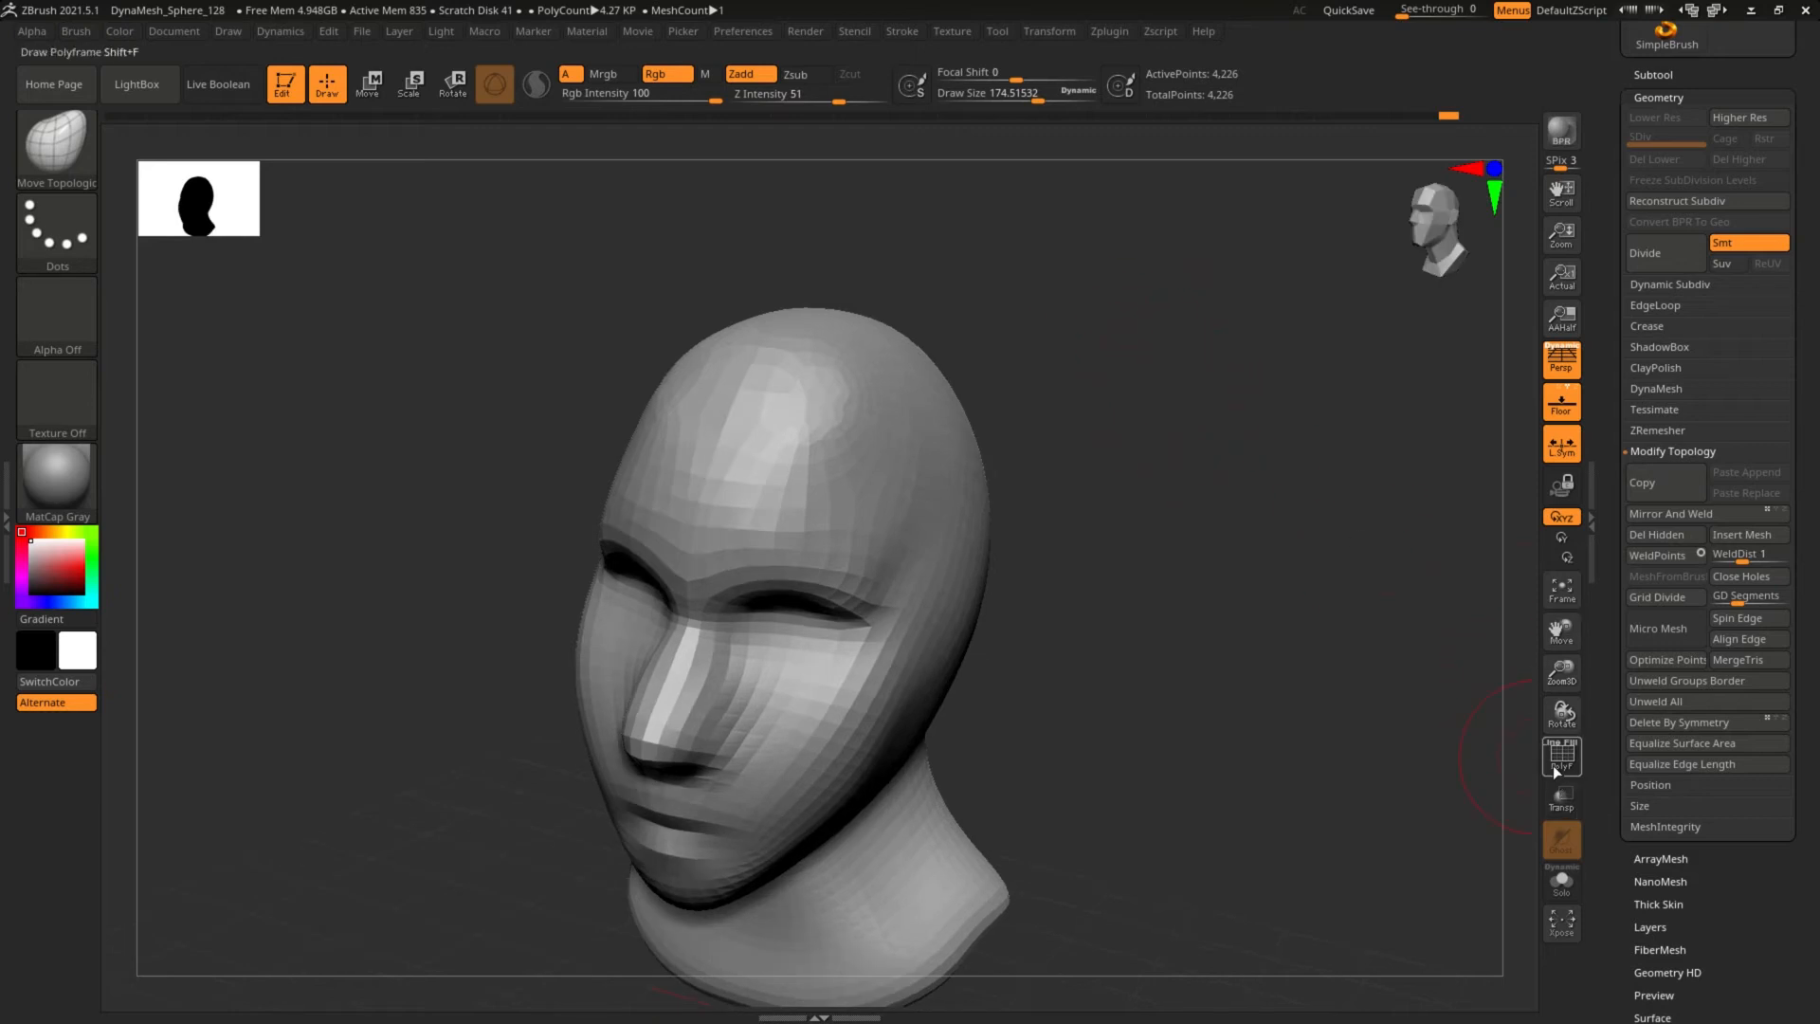
Display the head's polyframe and rebuild its mesh with DynaMesh at a resolution of 64.
left_click(1559, 758)
left_click_drag(1146, 537, 913, 451)
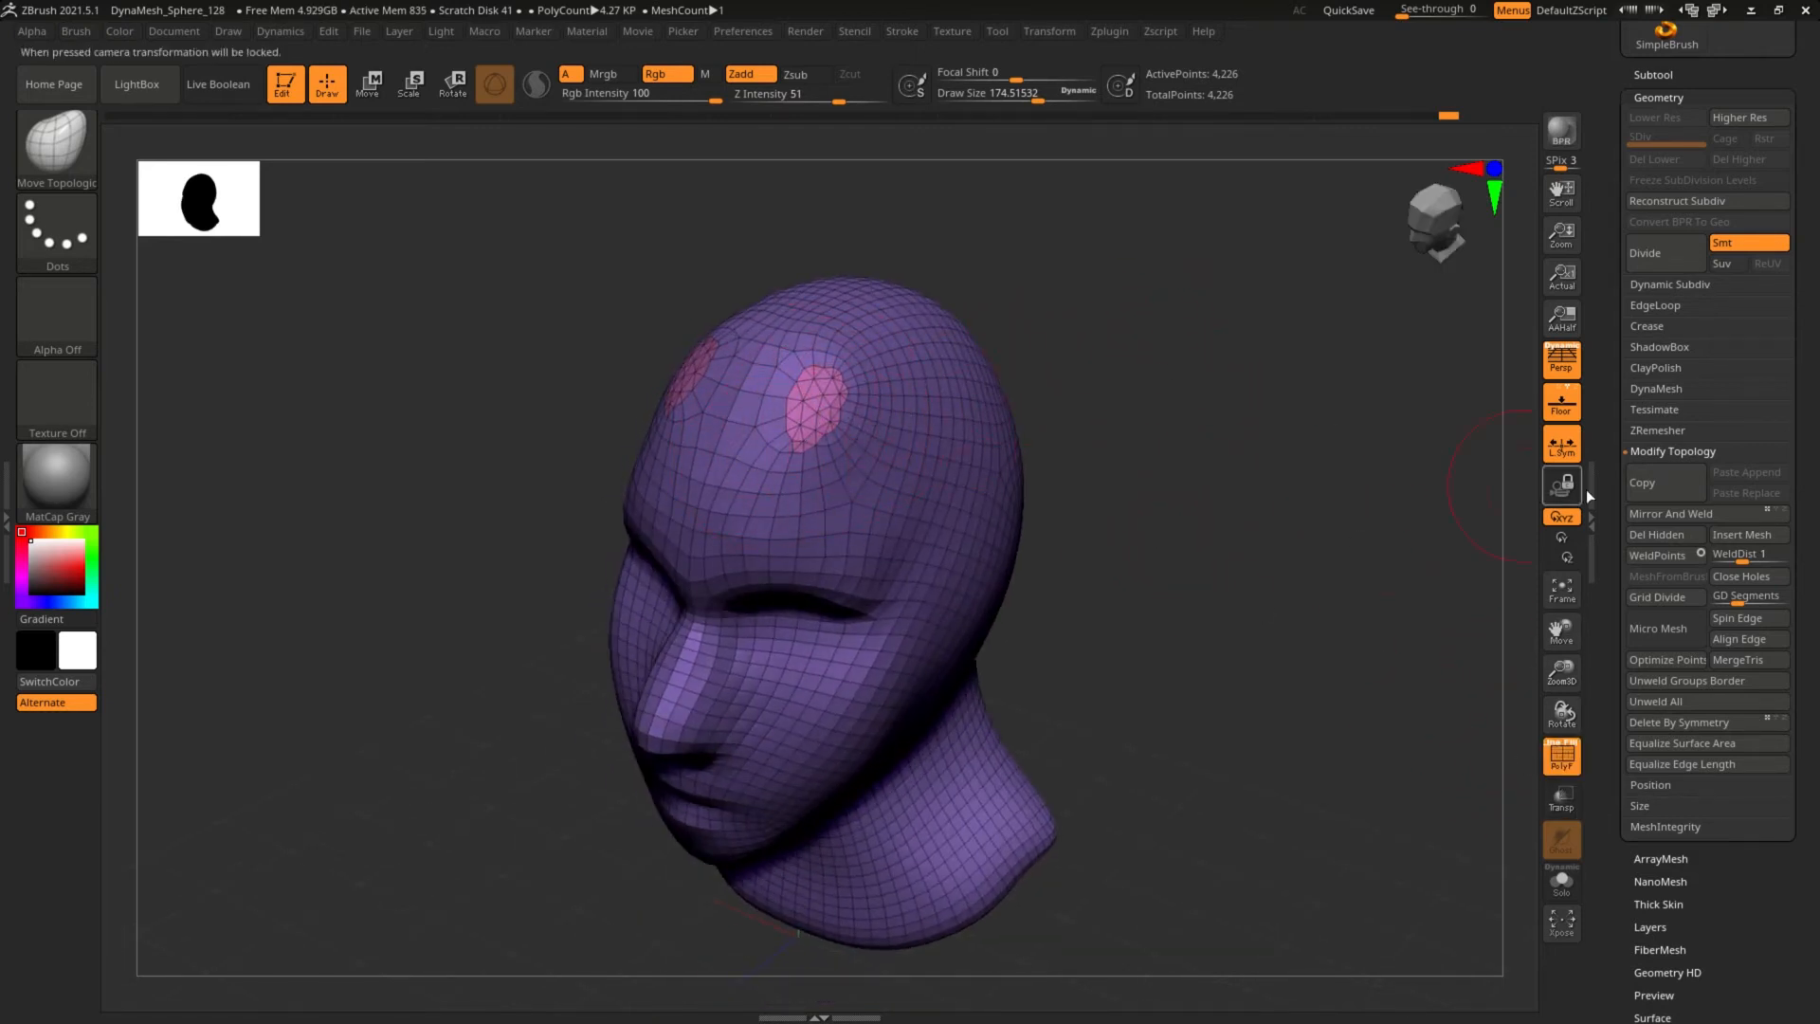
left_click_drag(1623, 448, 1621, 591)
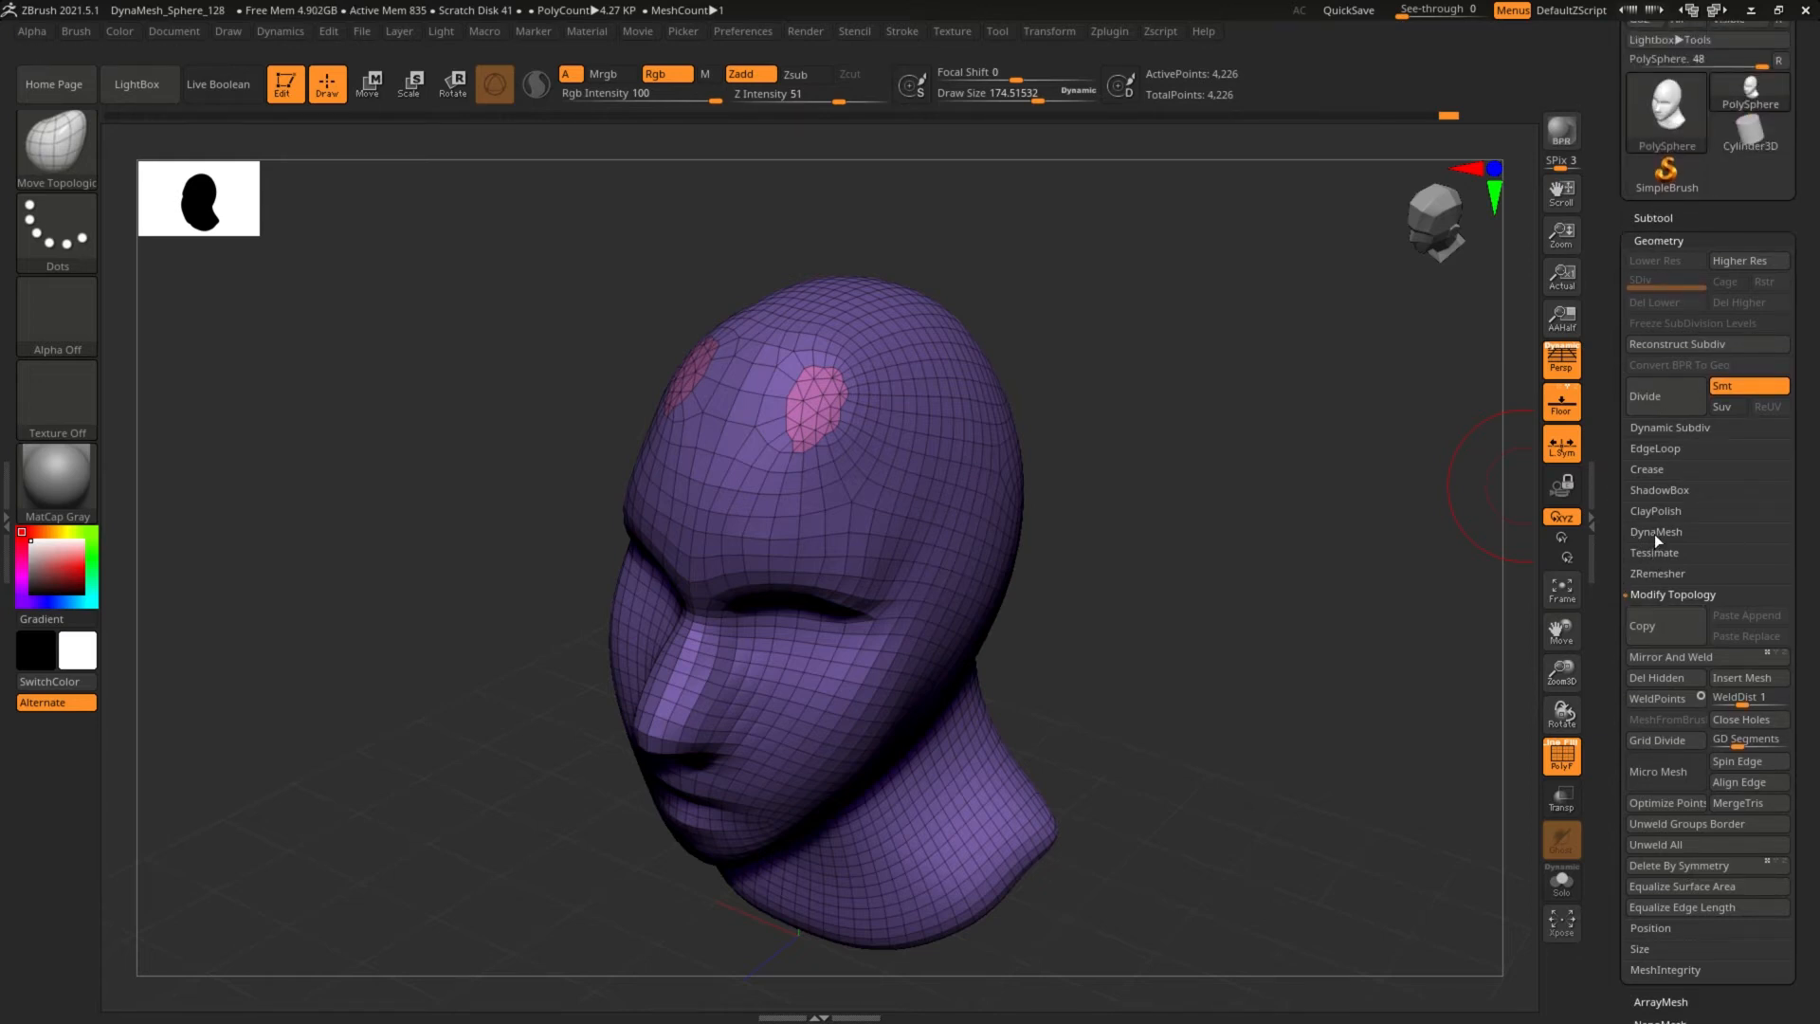
left_click(1654, 532)
left_click(1662, 563)
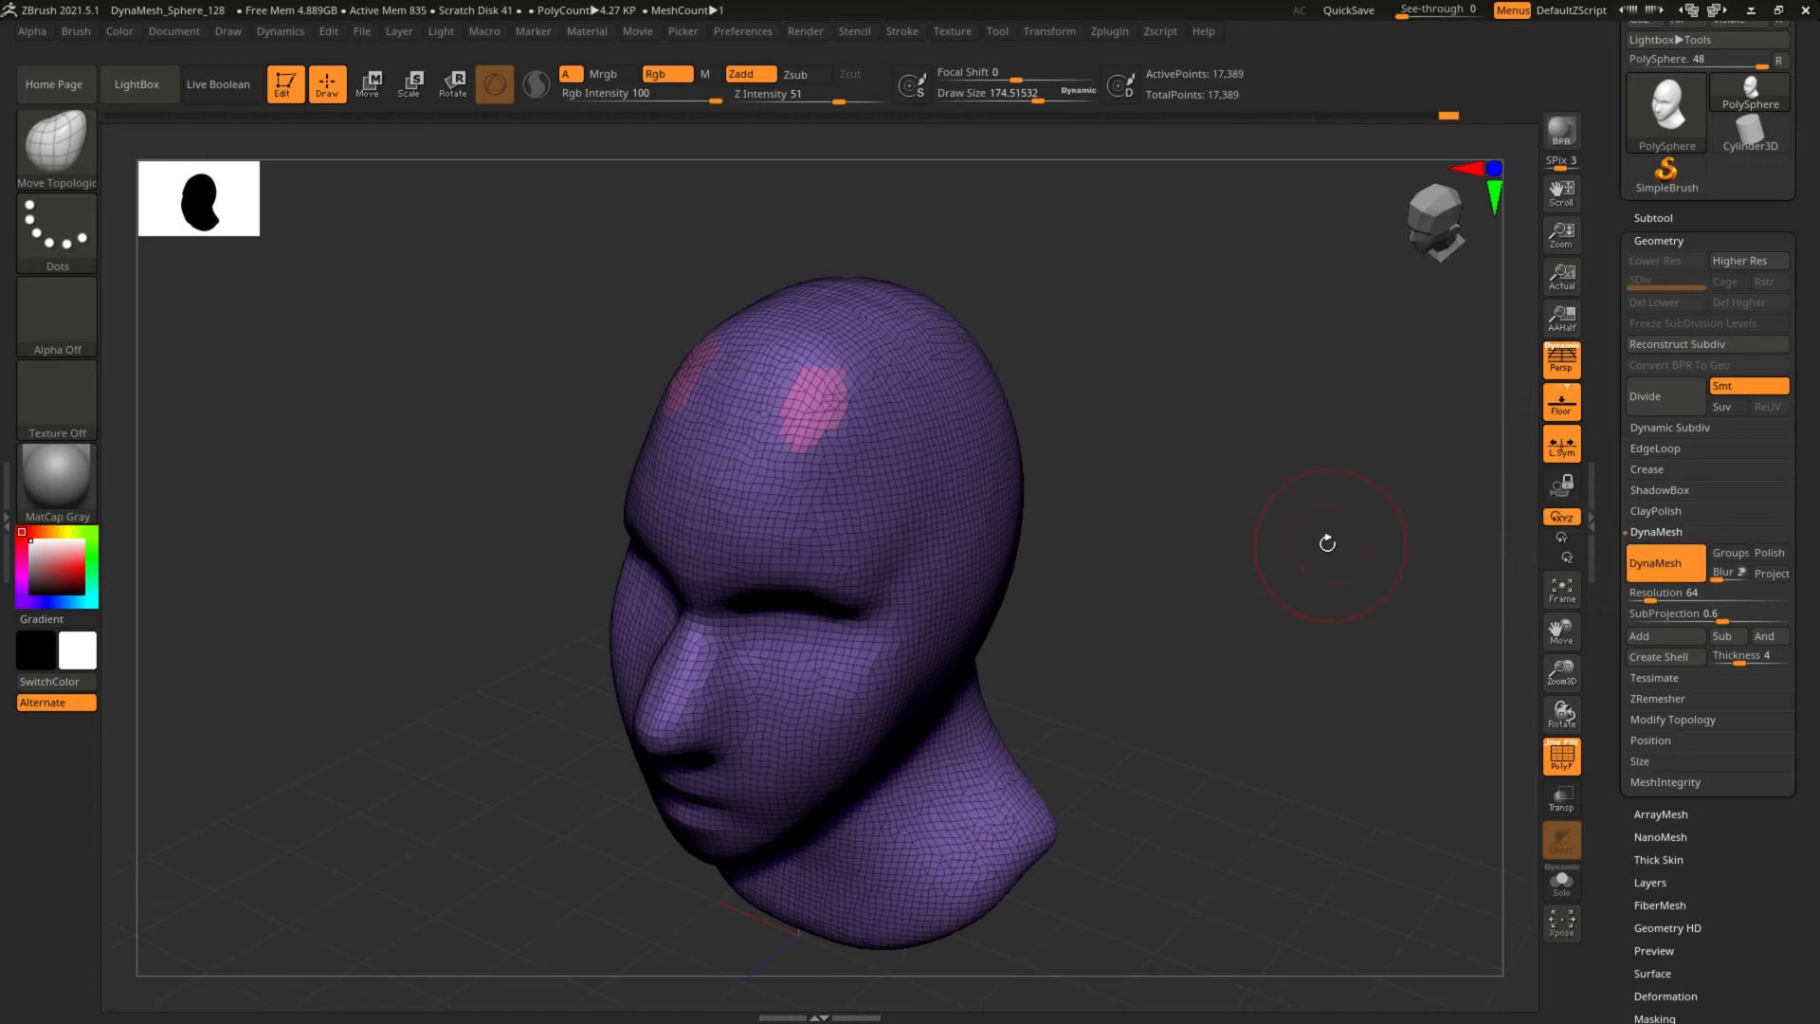
Smooth the former horn areas on the forehead and retopologize the head with ZRemesher set to Half.
left_click_drag(1324, 541, 1193, 511, "shift")
left_click_drag(713, 332, 830, 373)
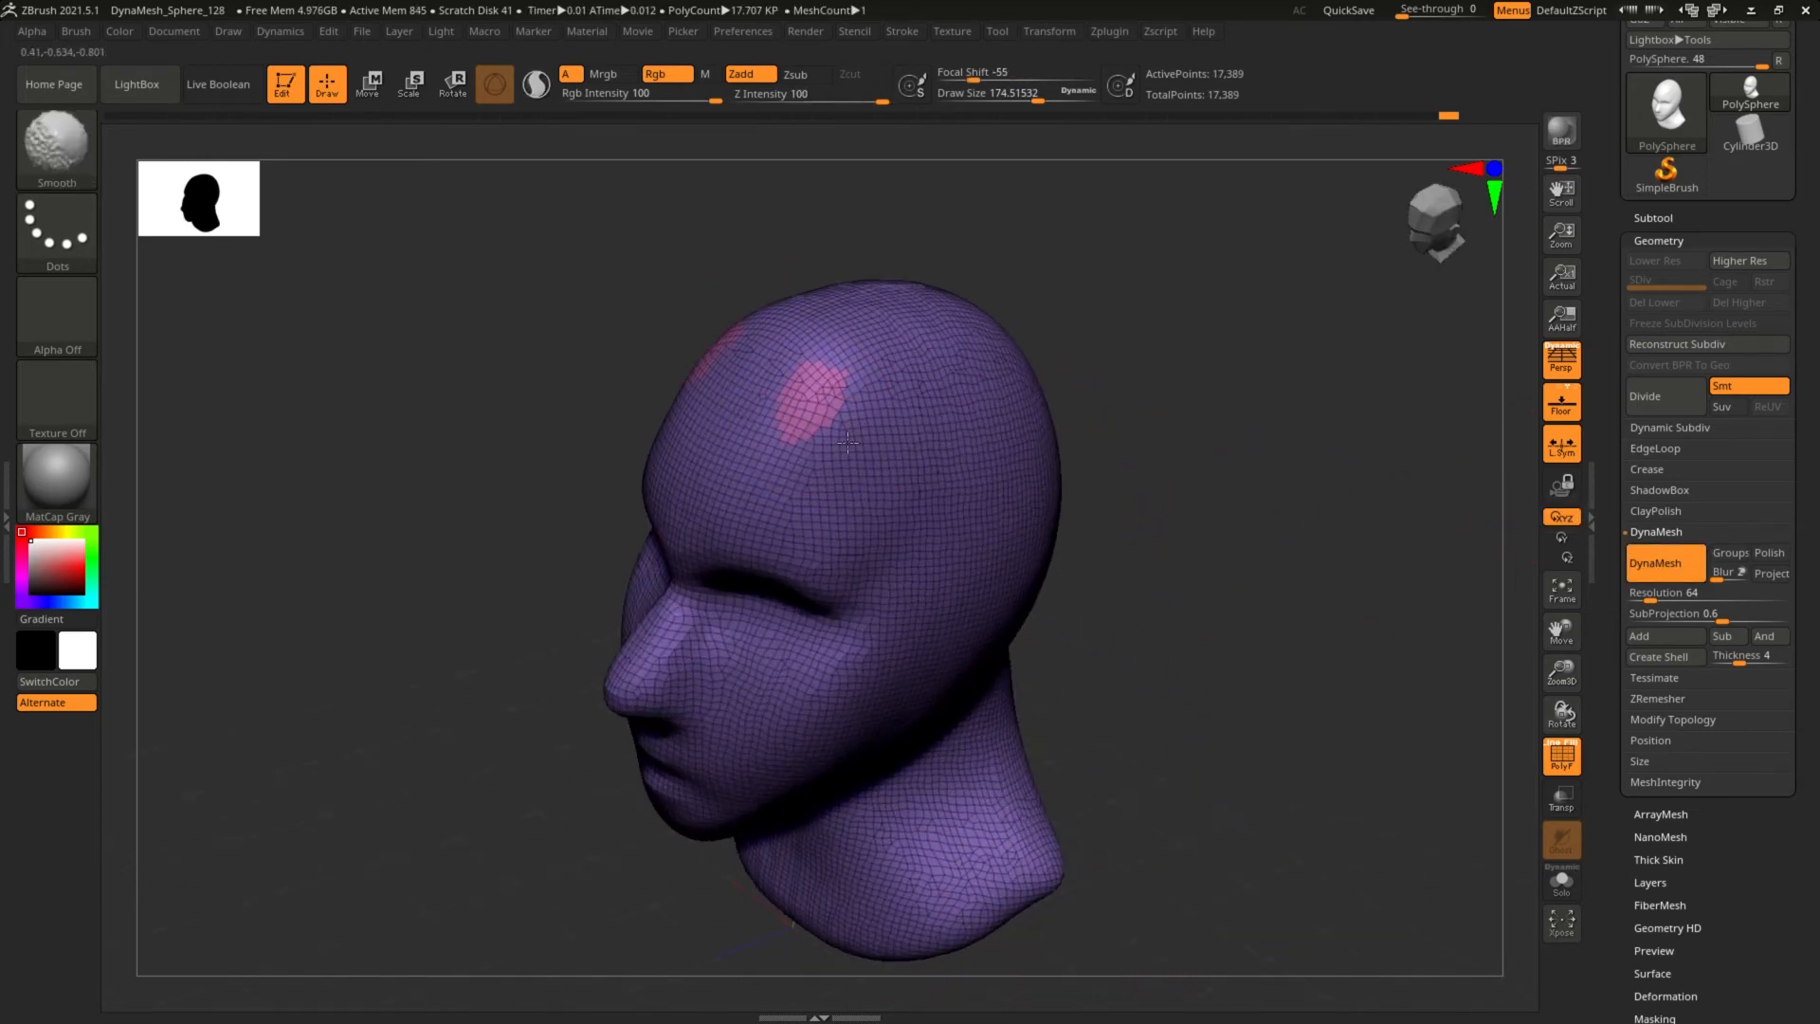
left_click(1649, 699)
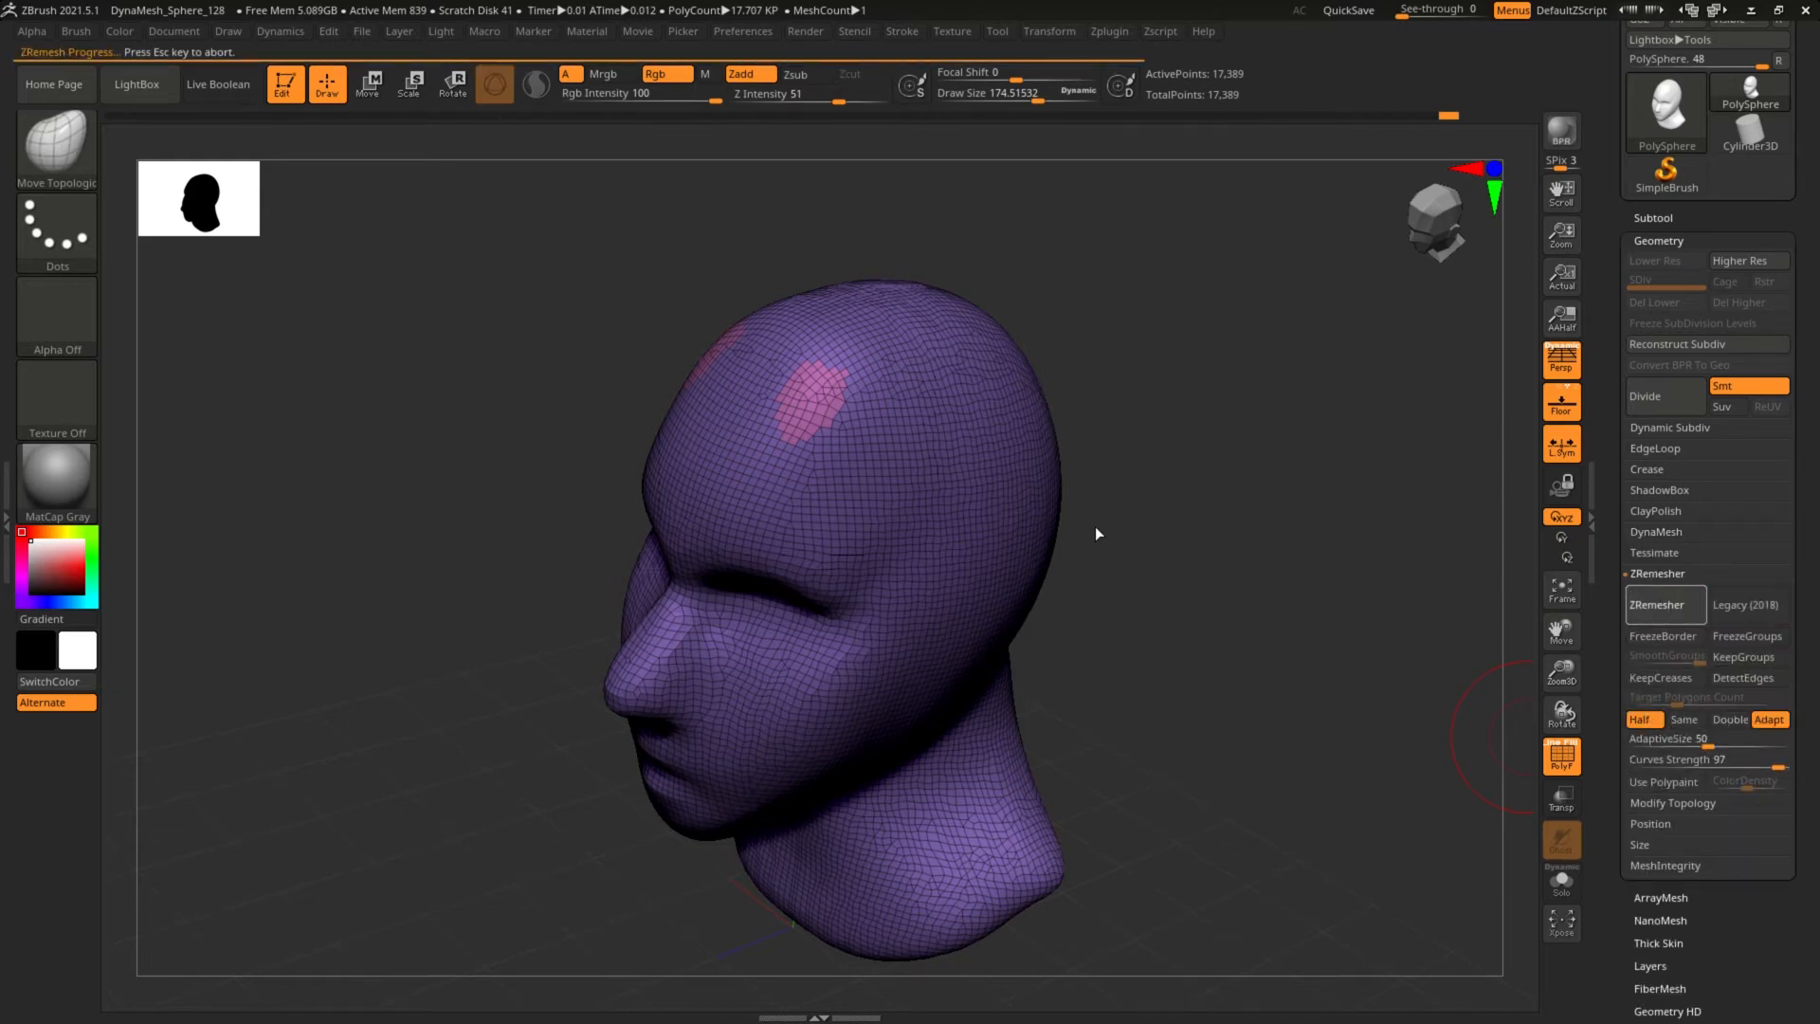
left_click_drag(1167, 539, 1146, 460)
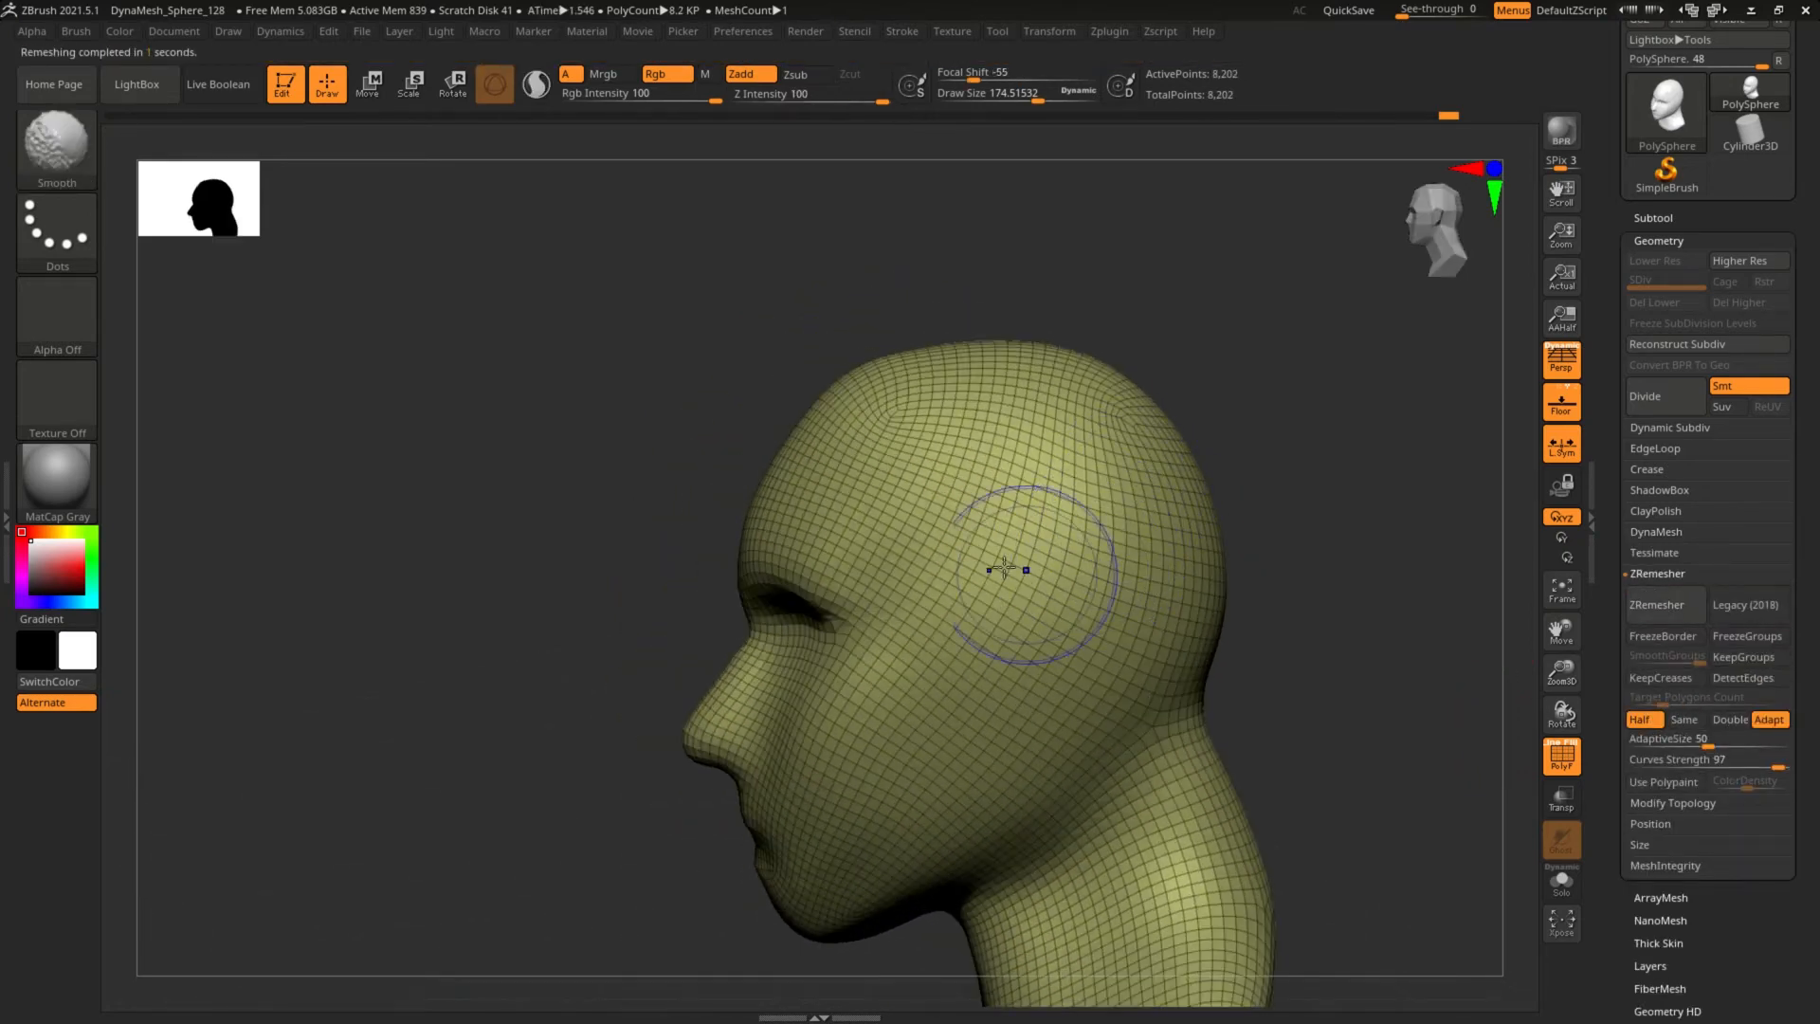
left_click_drag(797, 328, 849, 389)
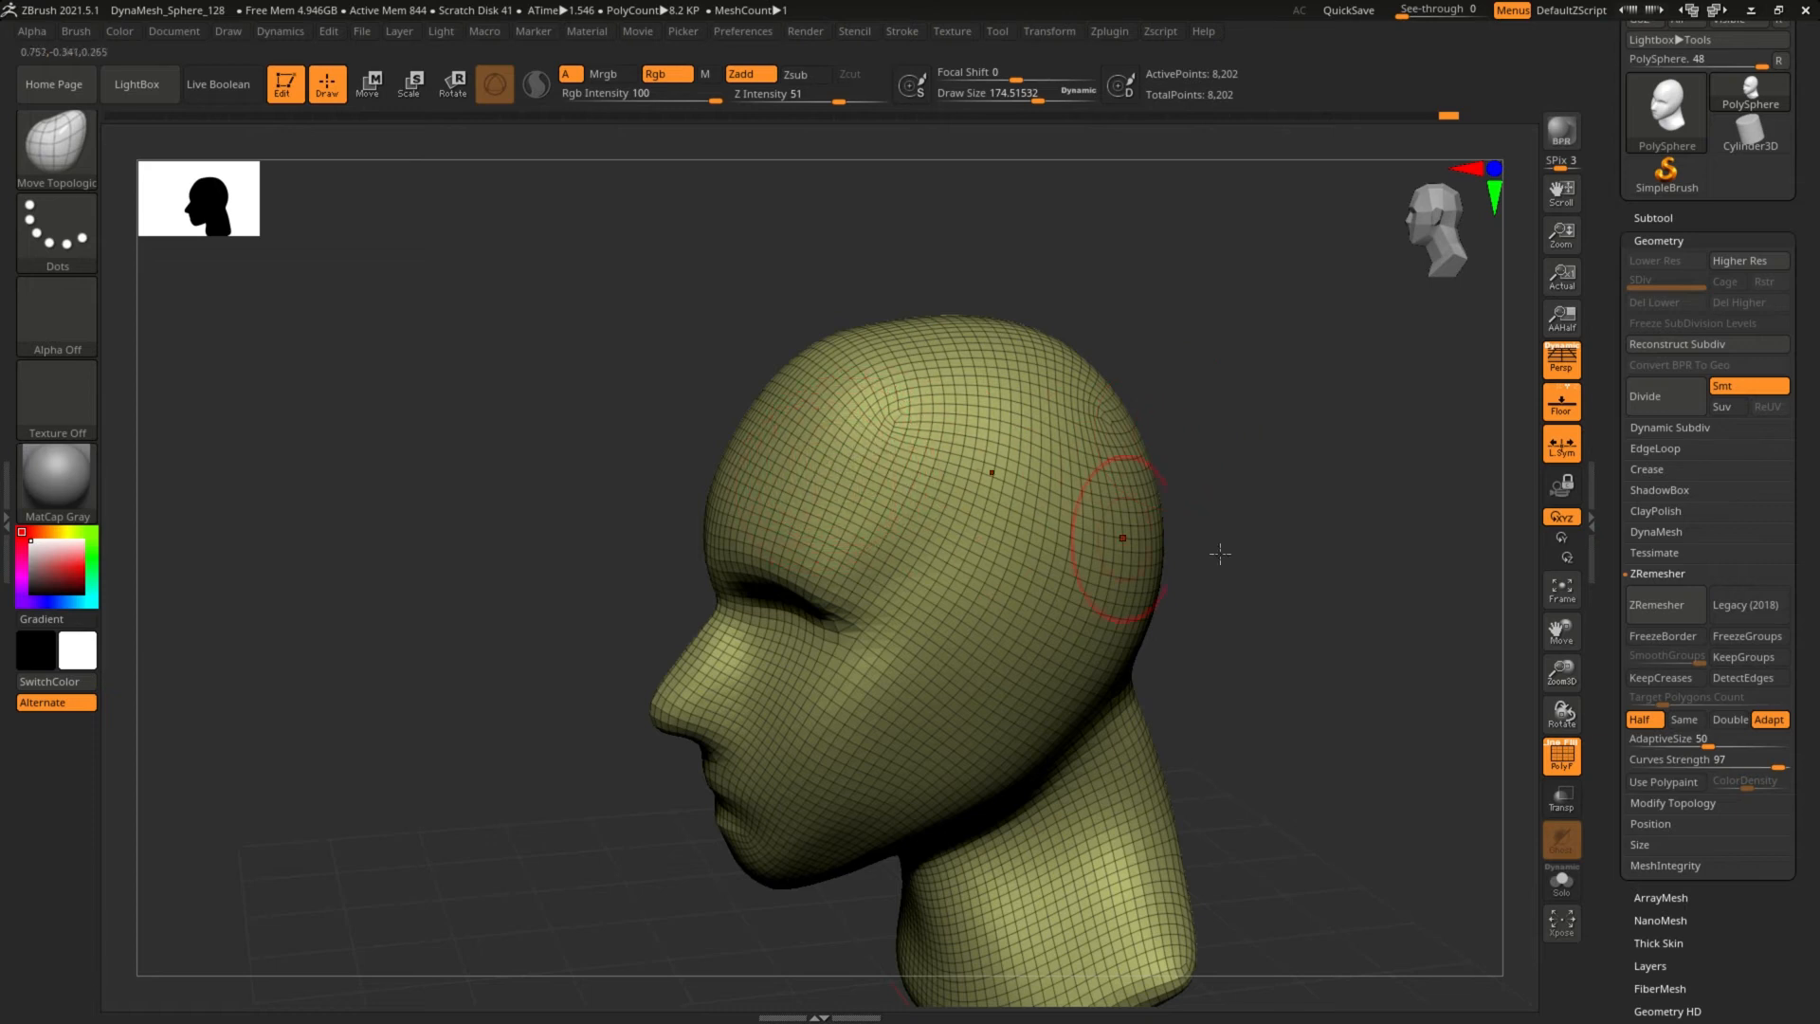
Hide the polyframe and reshape the skull, cheeks, jaw and chin with the Move Topological brush at a Draw Size of about 368.
left_click(1562, 758)
mouse_move(1232, 678)
left_mouse_down()
mouse_move(1271, 678)
mouse_move(1159, 658)
mouse_move(1231, 638)
mouse_move(979, 622)
left_mouse_up()
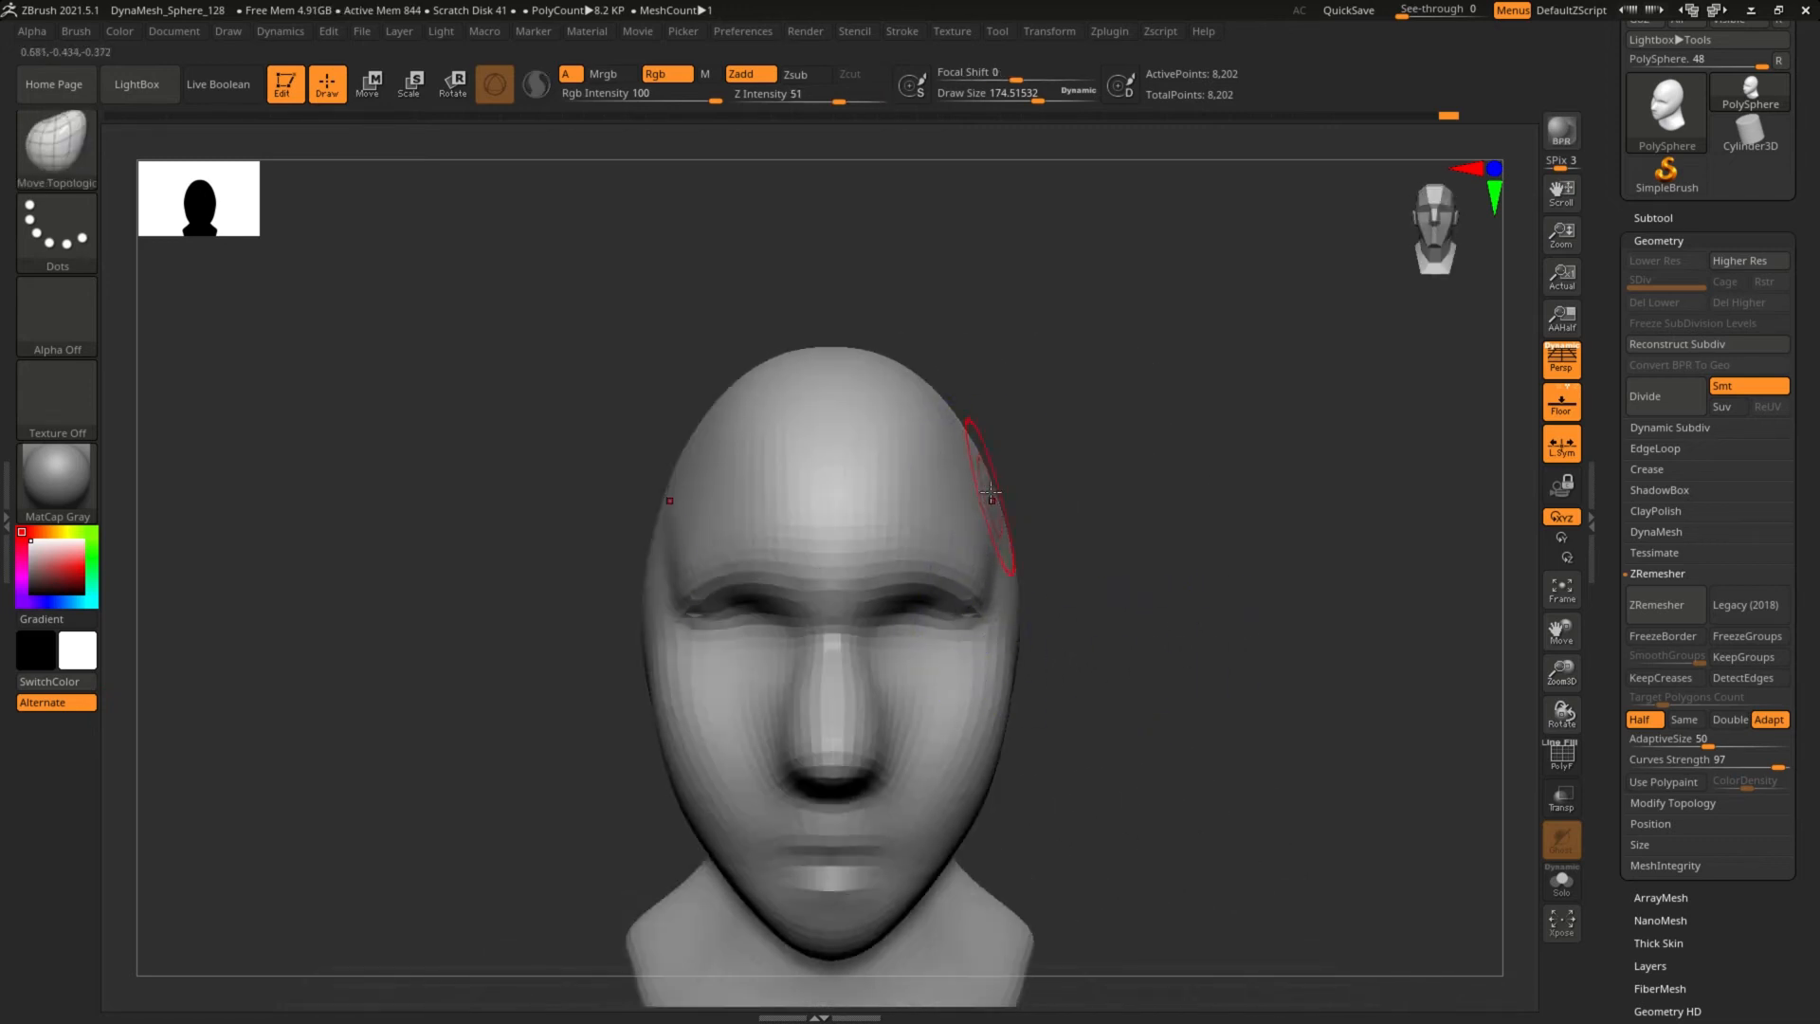
key("s")
left_click_drag(916, 387, 936, 385)
left_click_drag(976, 324, 939, 324)
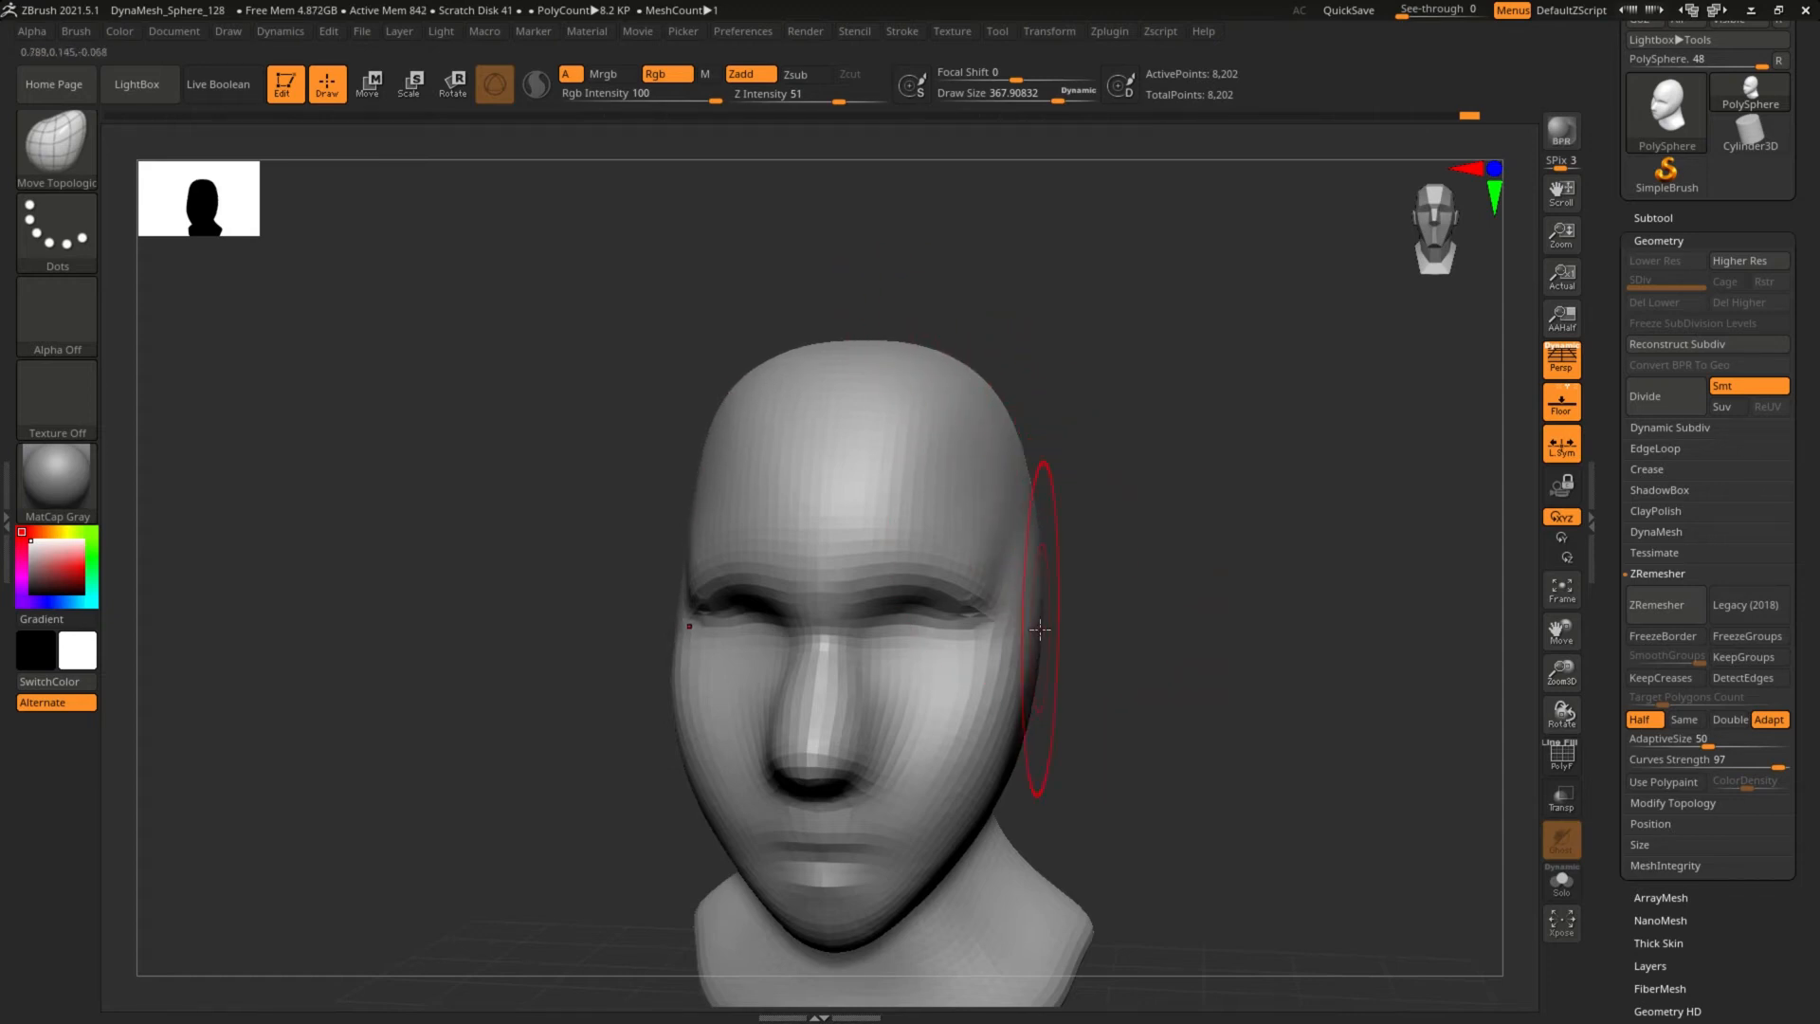
left_click_drag(1002, 720, 977, 717)
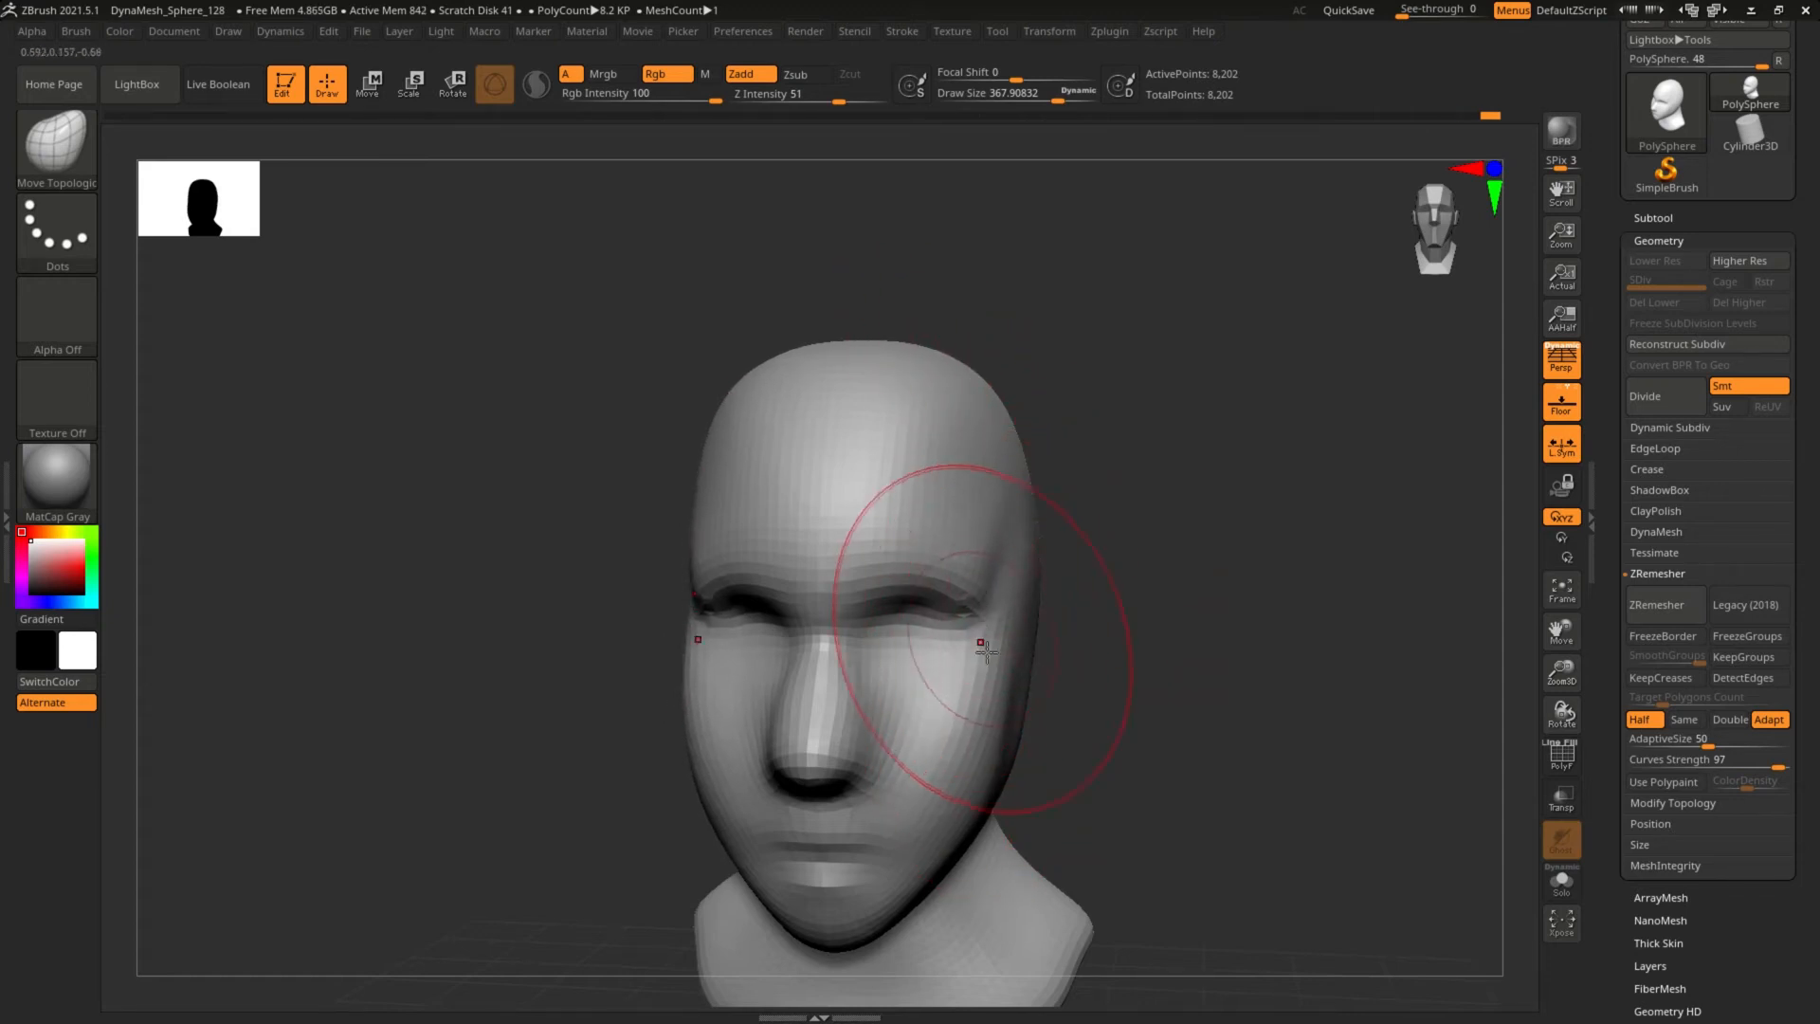
left_click_drag(963, 784, 941, 796)
left_click_drag(858, 907, 854, 884)
left_click_drag(812, 746, 814, 735)
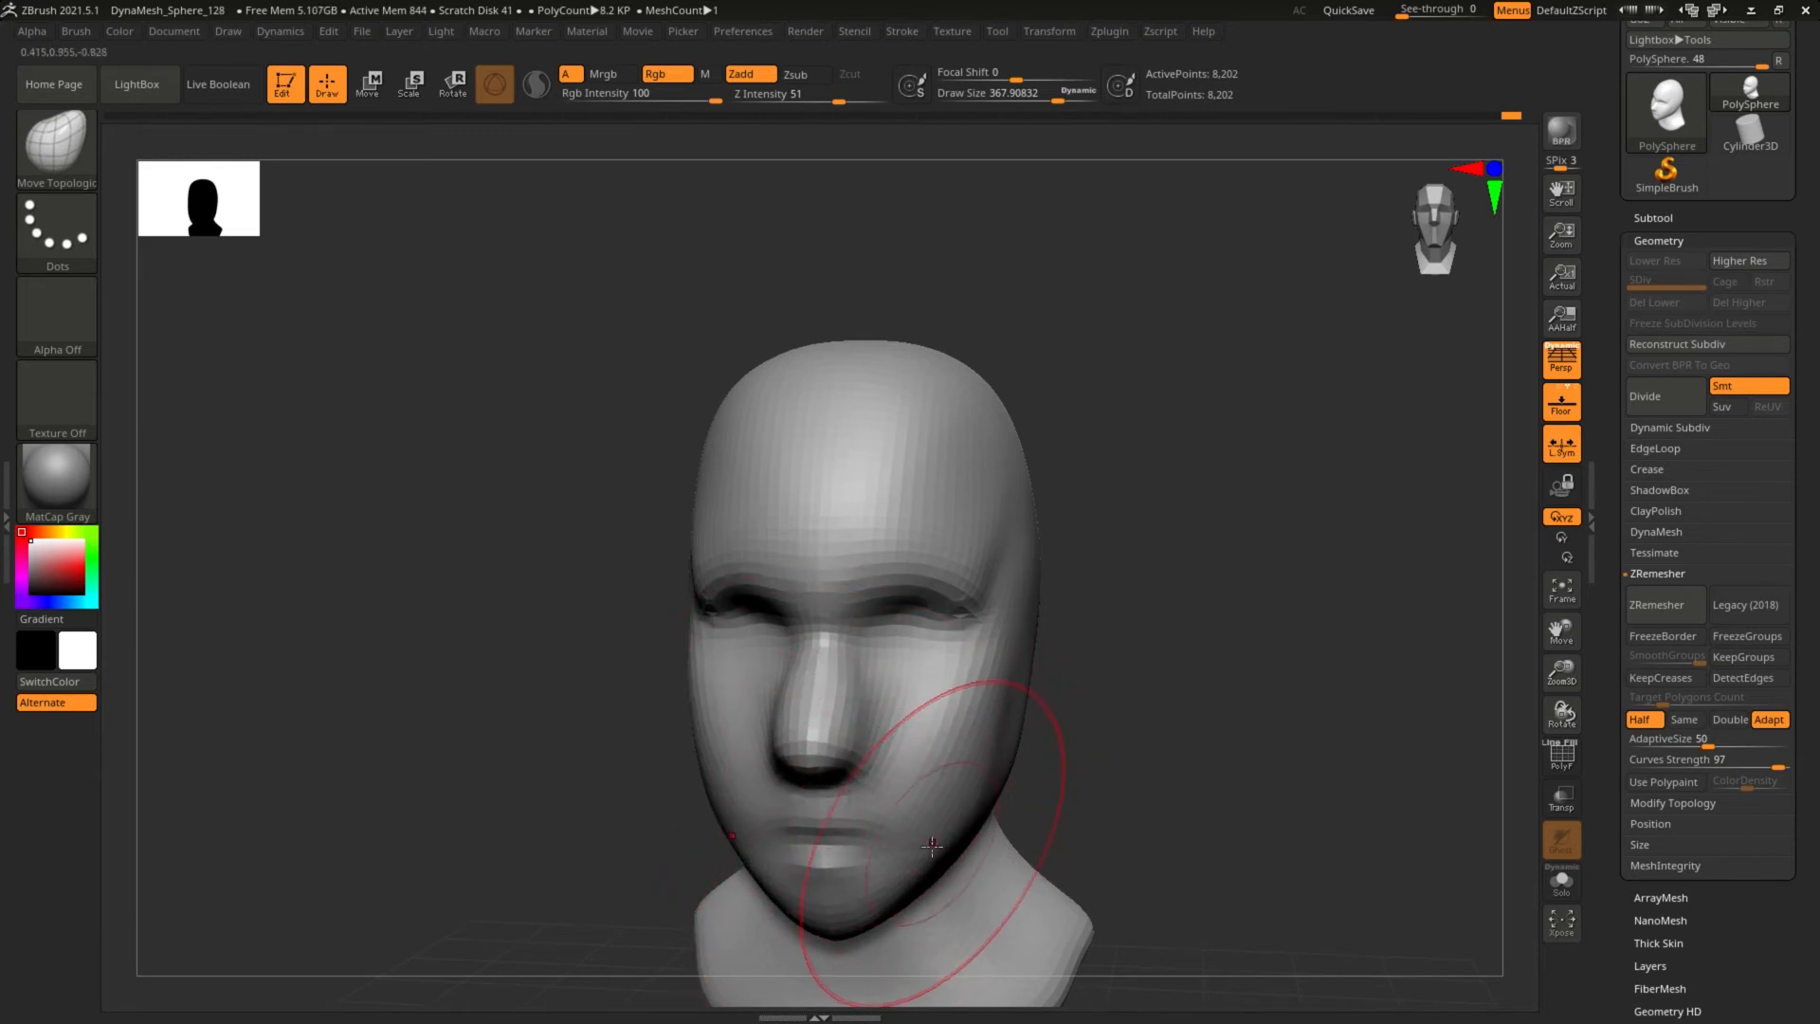
Carve the hollow behind the jawline with the ClayBuildup brush at a Draw Size of about 168 and smooth it.
mouse_move(1119, 778)
left_mouse_down()
mouse_move(1039, 759)
mouse_move(882, 853)
left_mouse_up()
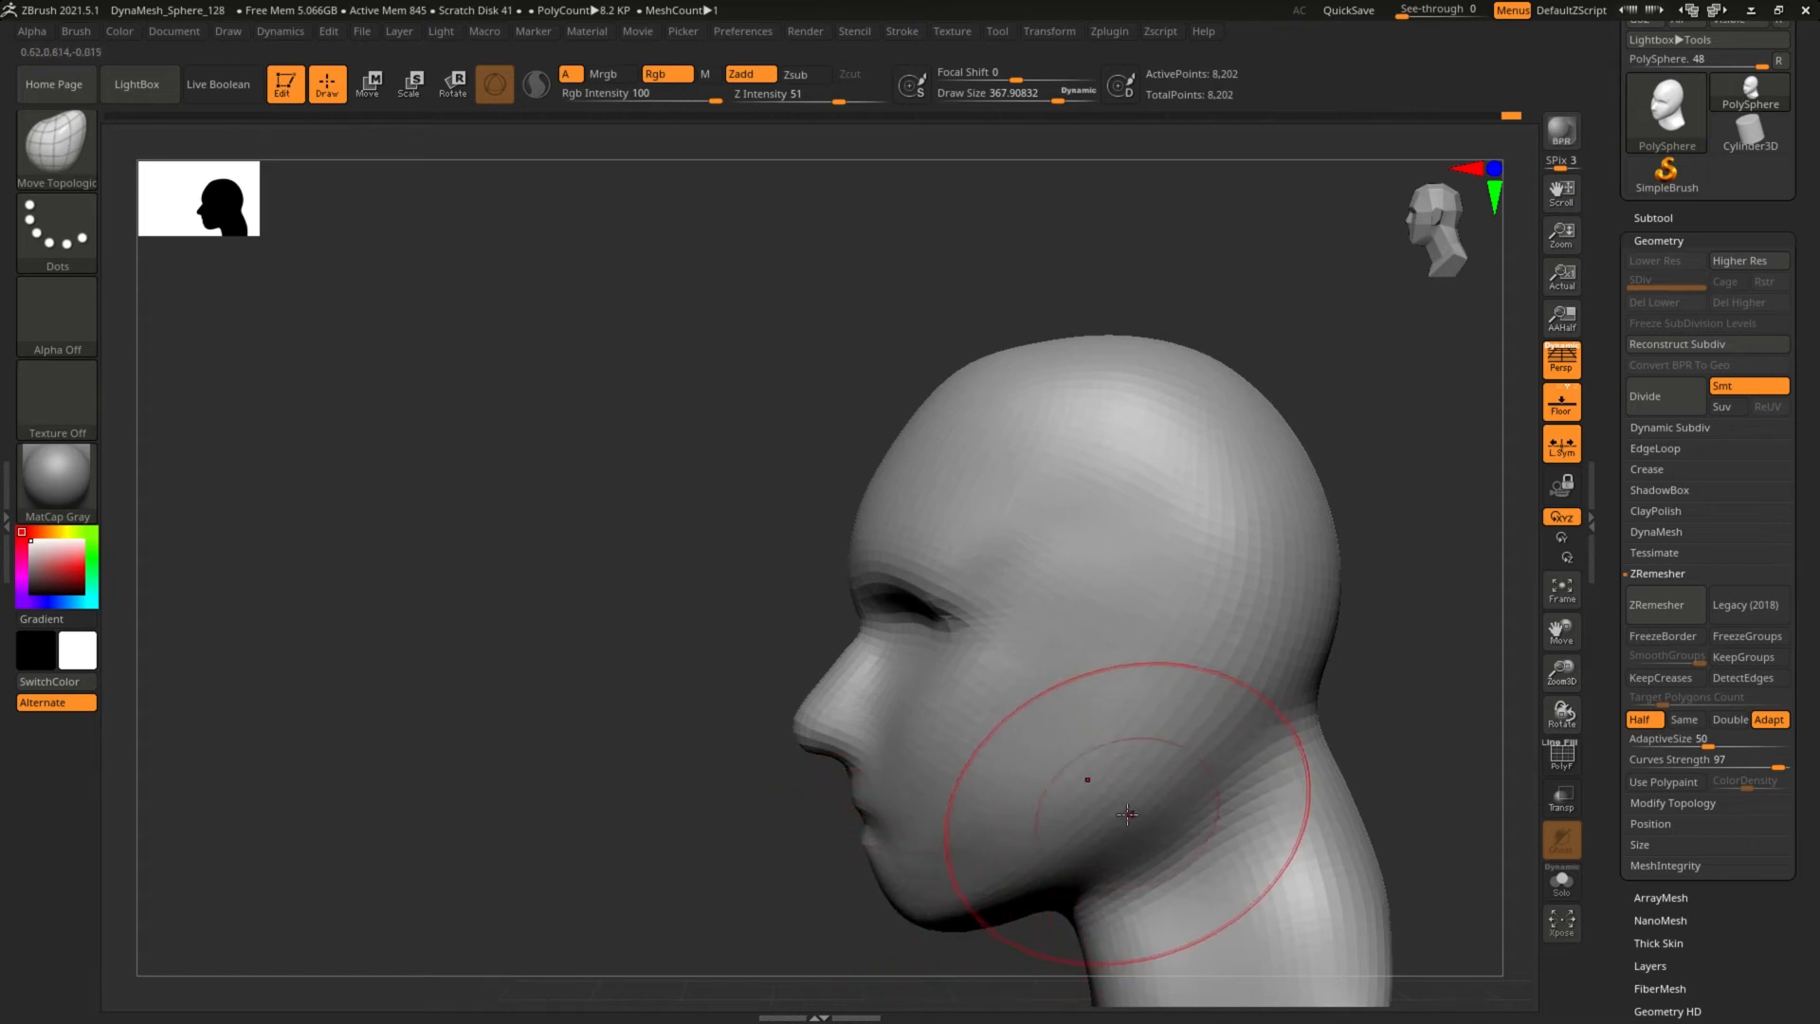
key("b")
key("c")
key("b")
key("s")
left_click_drag(1170, 775, 1147, 777)
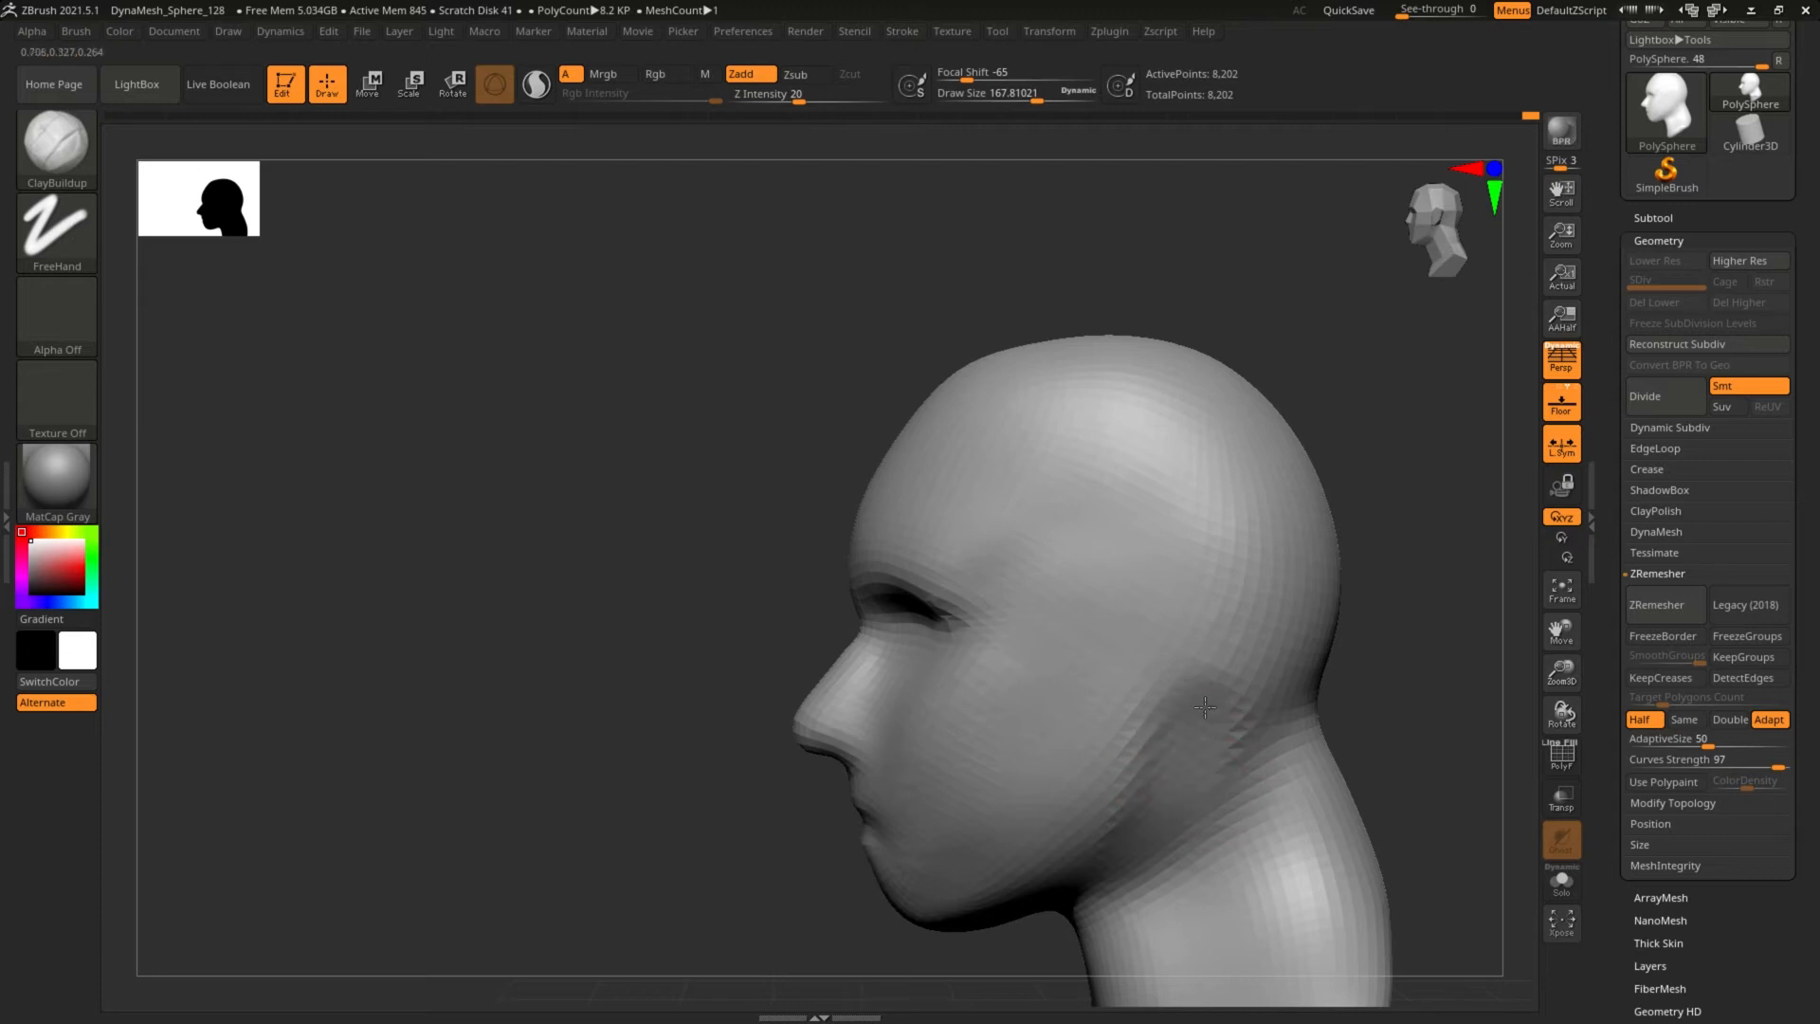
mouse_move(1205, 707)
left_mouse_down()
mouse_move(1158, 752)
mouse_move(1151, 721)
mouse_move(1157, 810)
mouse_move(1212, 774)
left_mouse_up()
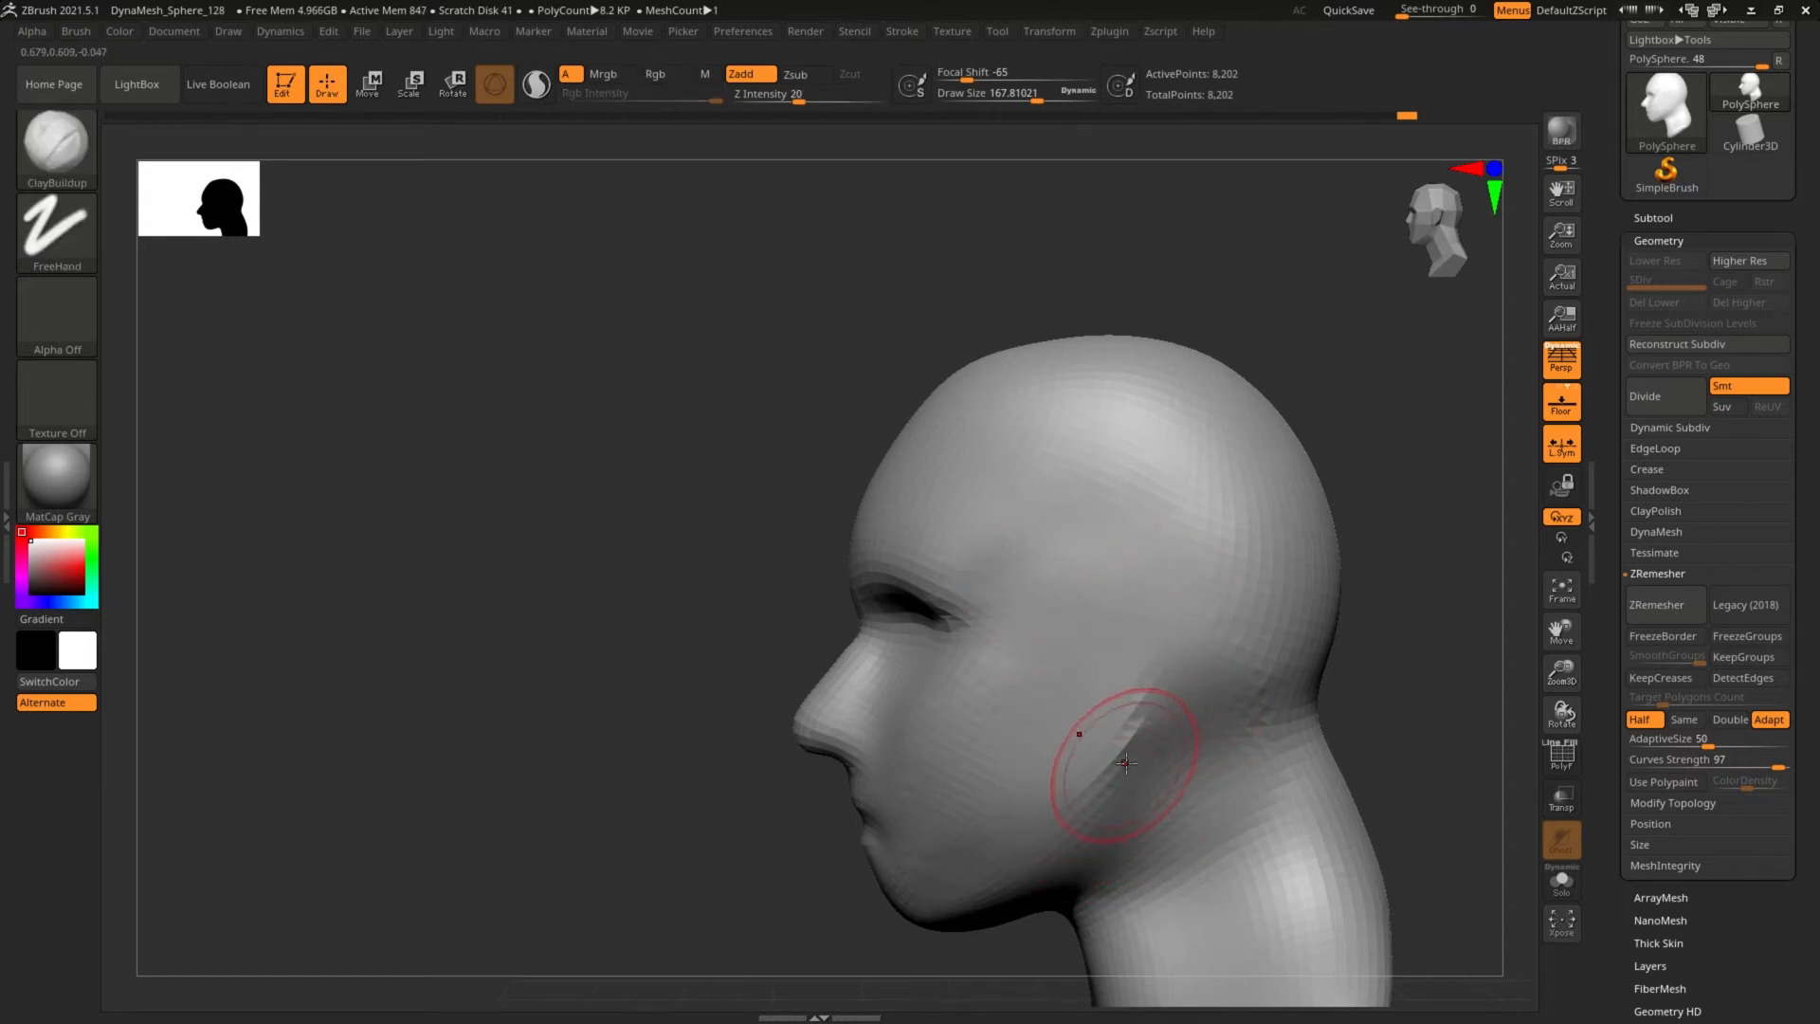
left_click_drag(1137, 787, 1089, 862)
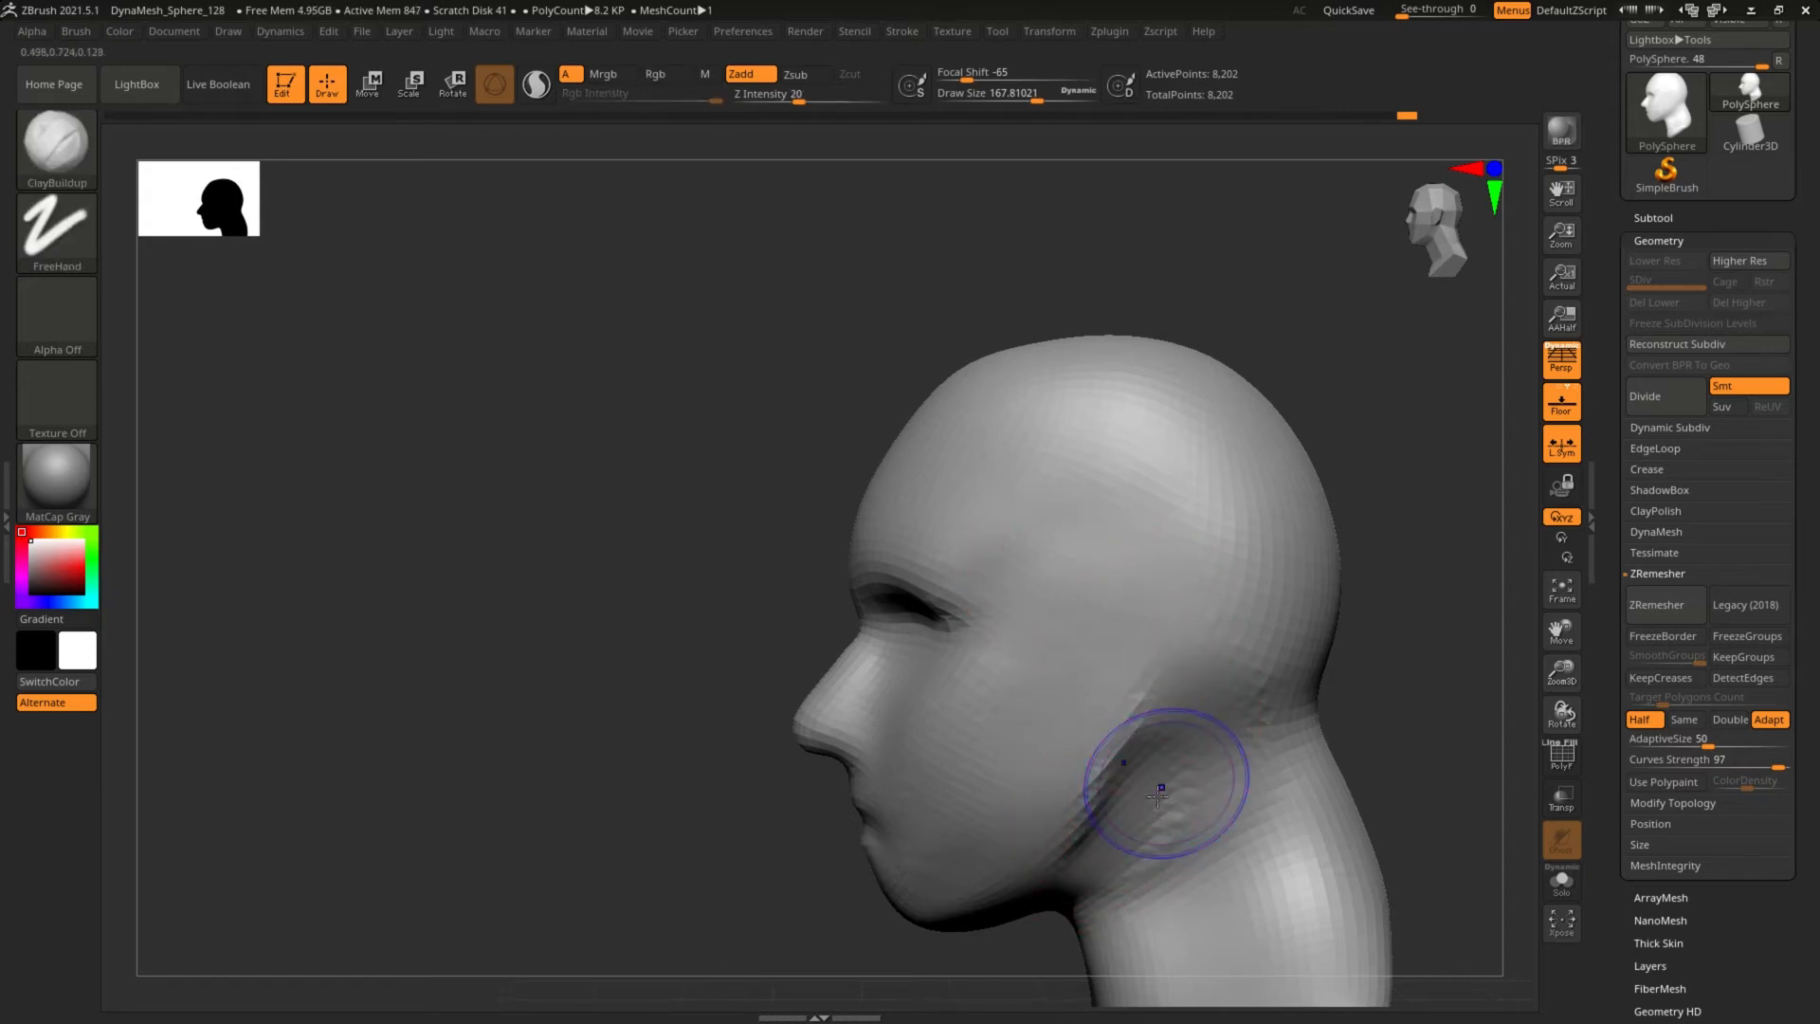
left_click_drag(1162, 787, 1174, 804, "shift")
Try building a protruding ridge around the forehead with ClayBuildup at a Draw Size of about 44, and undo it.
mouse_move(804, 641)
left_mouse_down()
mouse_move(743, 479)
mouse_move(821, 464)
mouse_move(691, 410)
mouse_move(723, 503)
mouse_move(662, 503)
mouse_move(740, 533)
left_mouse_up()
key("s")
left_click_drag(981, 483, 955, 480)
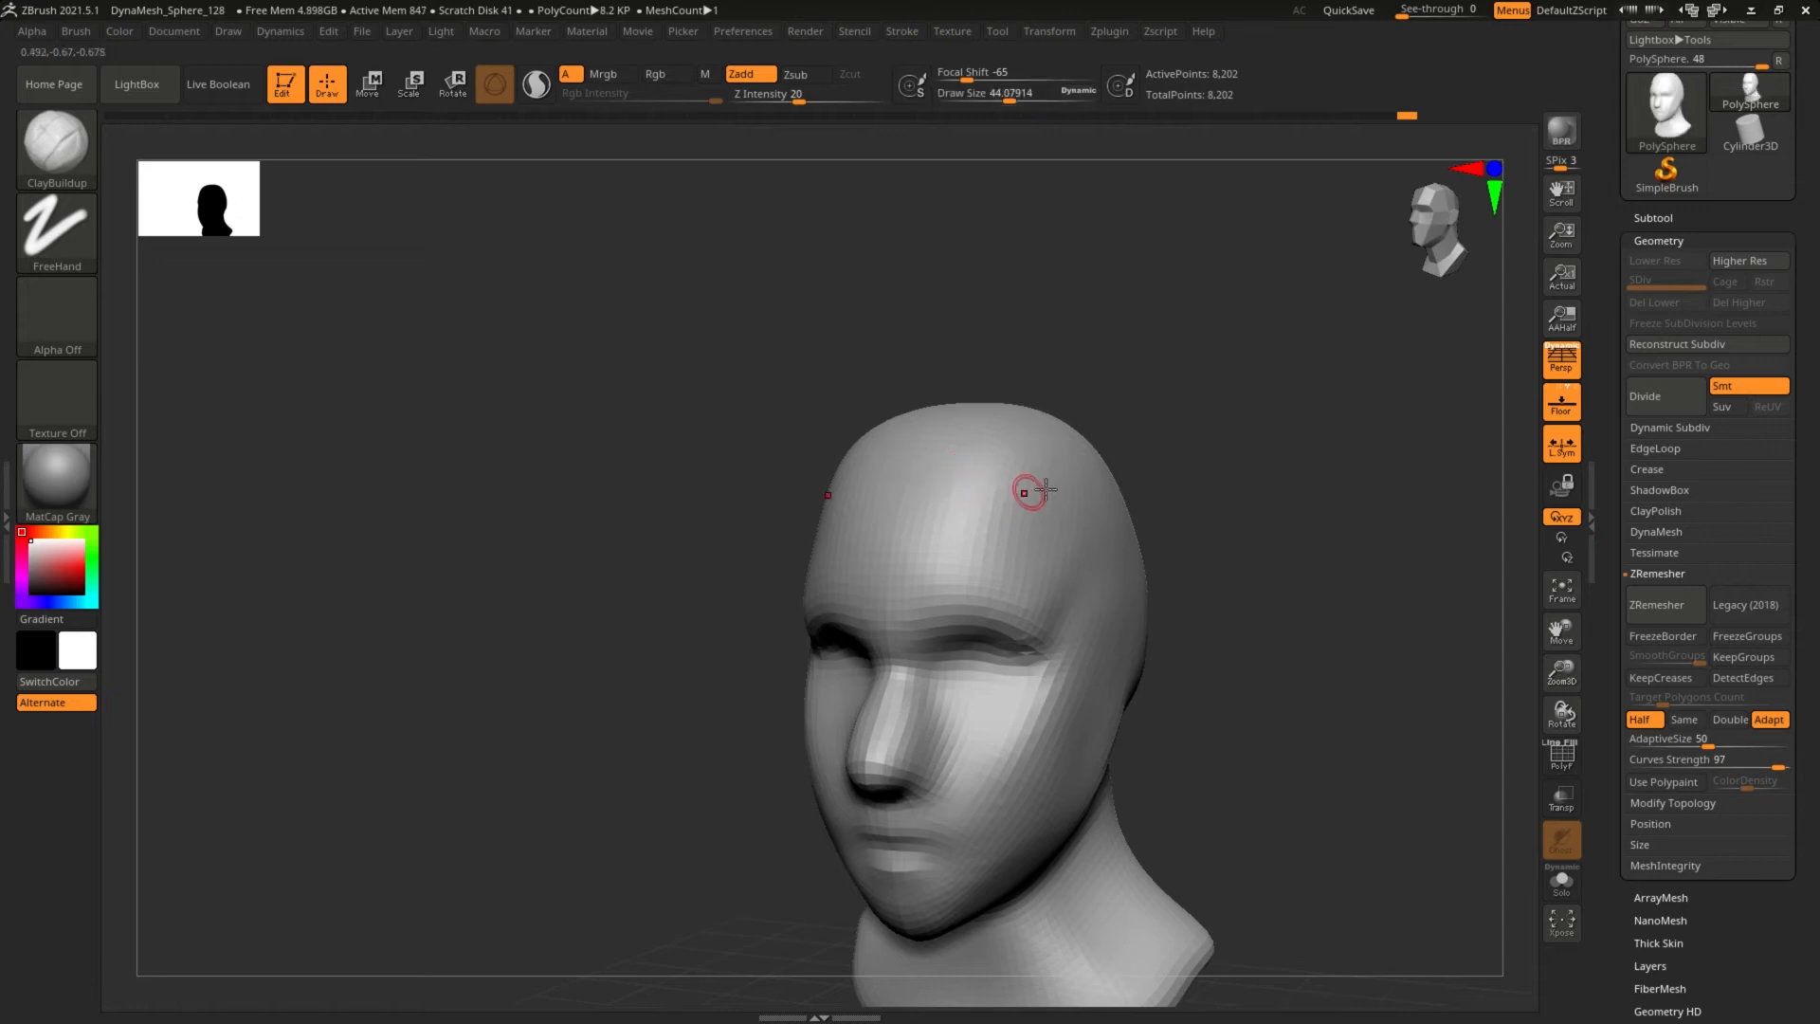
mouse_move(1080, 483)
left_mouse_down()
mouse_move(820, 484)
mouse_move(1118, 485)
mouse_move(808, 485)
mouse_move(893, 493)
left_mouse_up()
left_click_drag(730, 486, 615, 510)
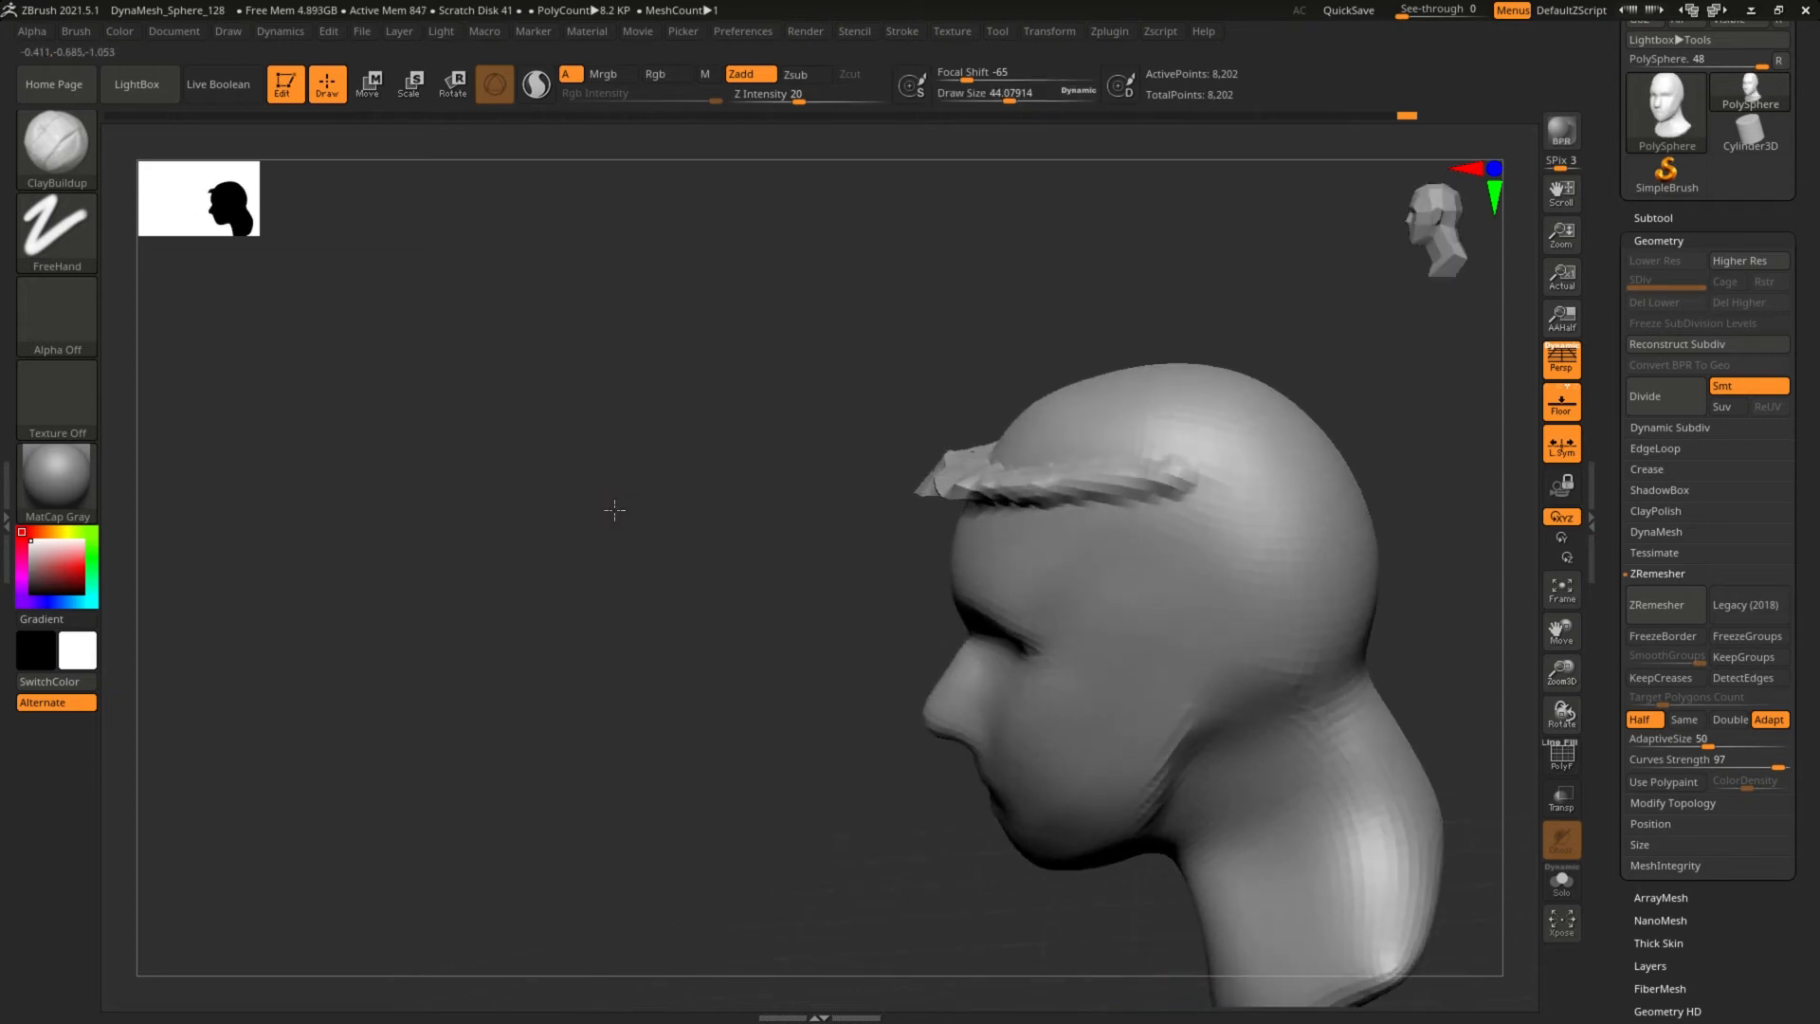
left_click_drag(695, 597, 740, 528)
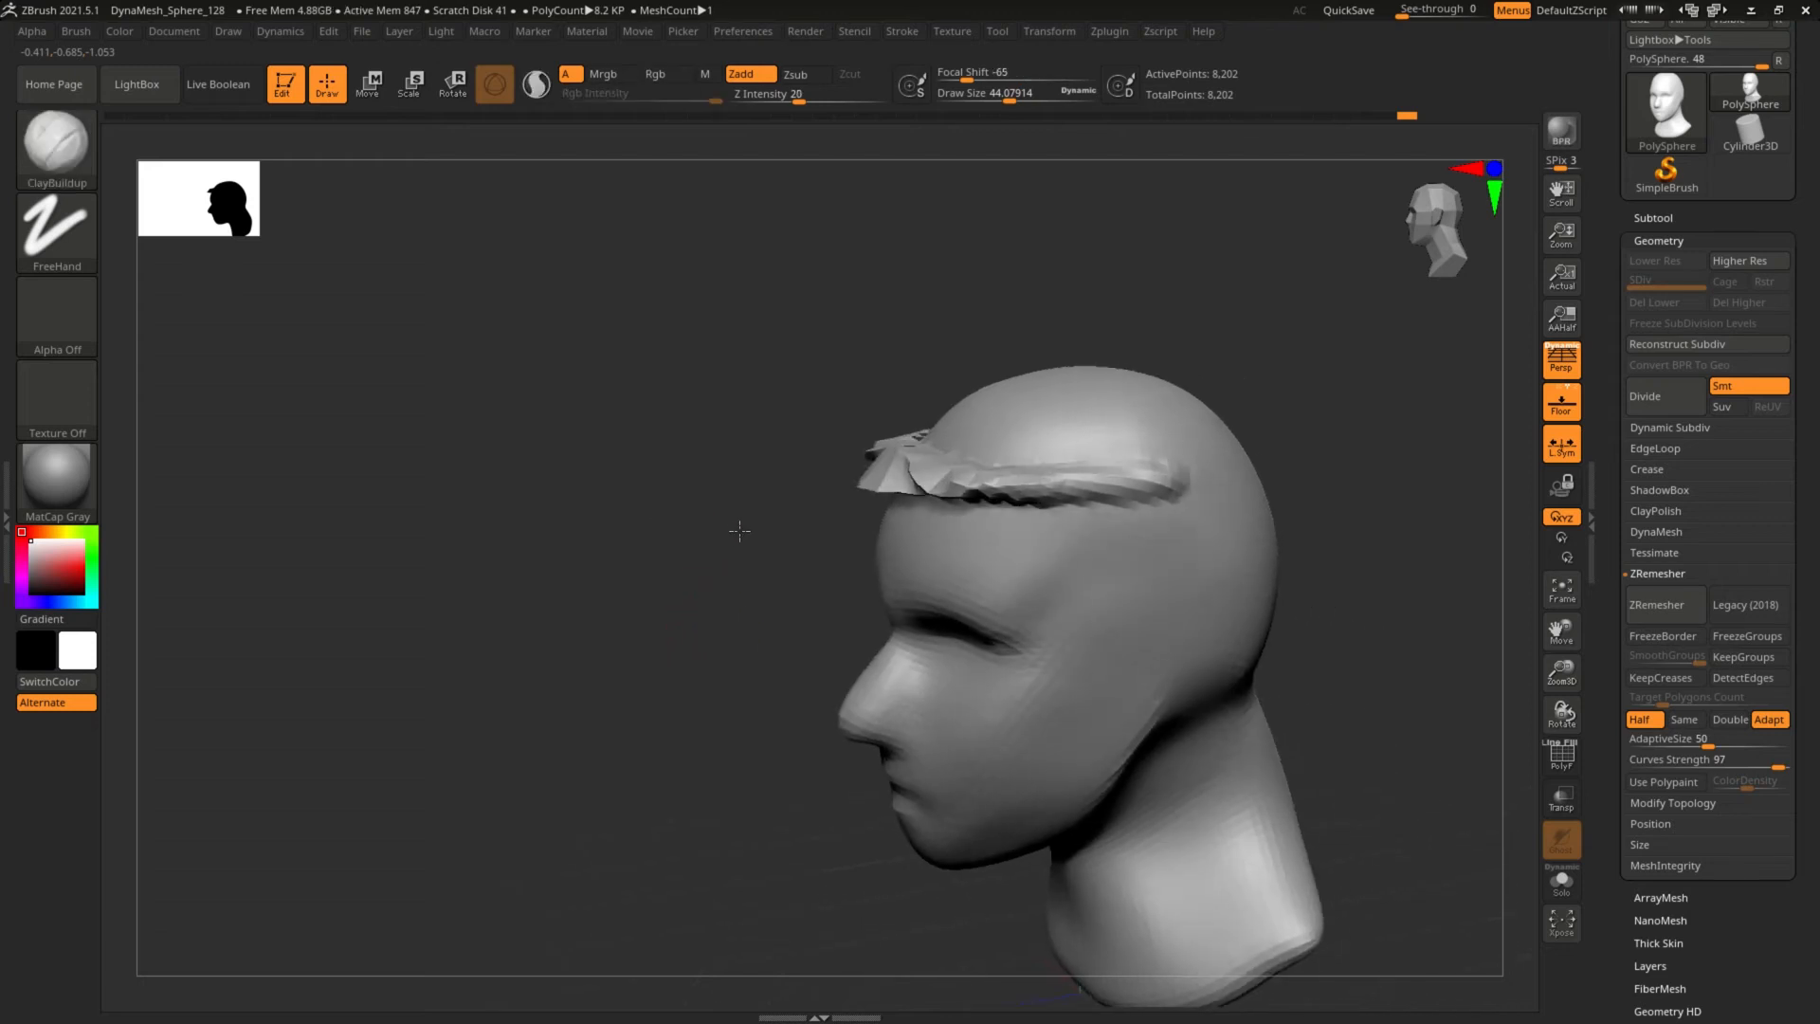
key("ctrl+z")
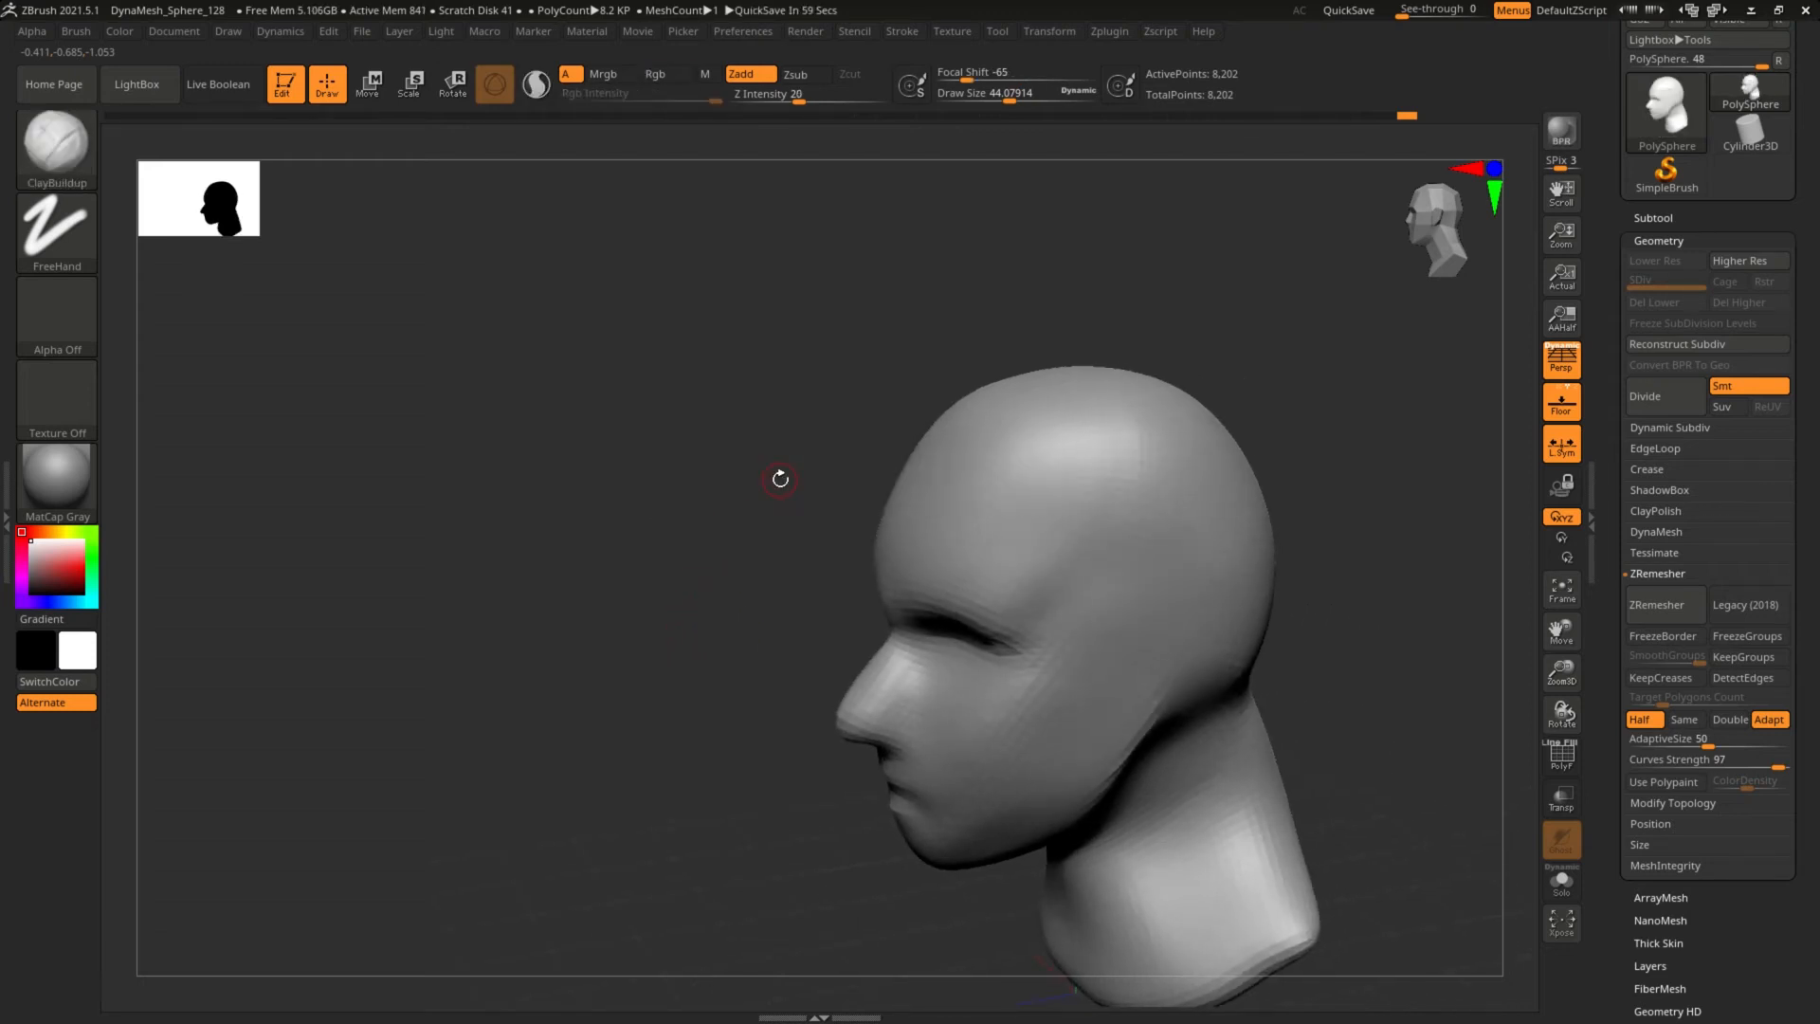
Try building eyeballs out of the eye sockets with the ClayBuildup brush, and undo them.
left_click_drag(1281, 422, 1018, 424)
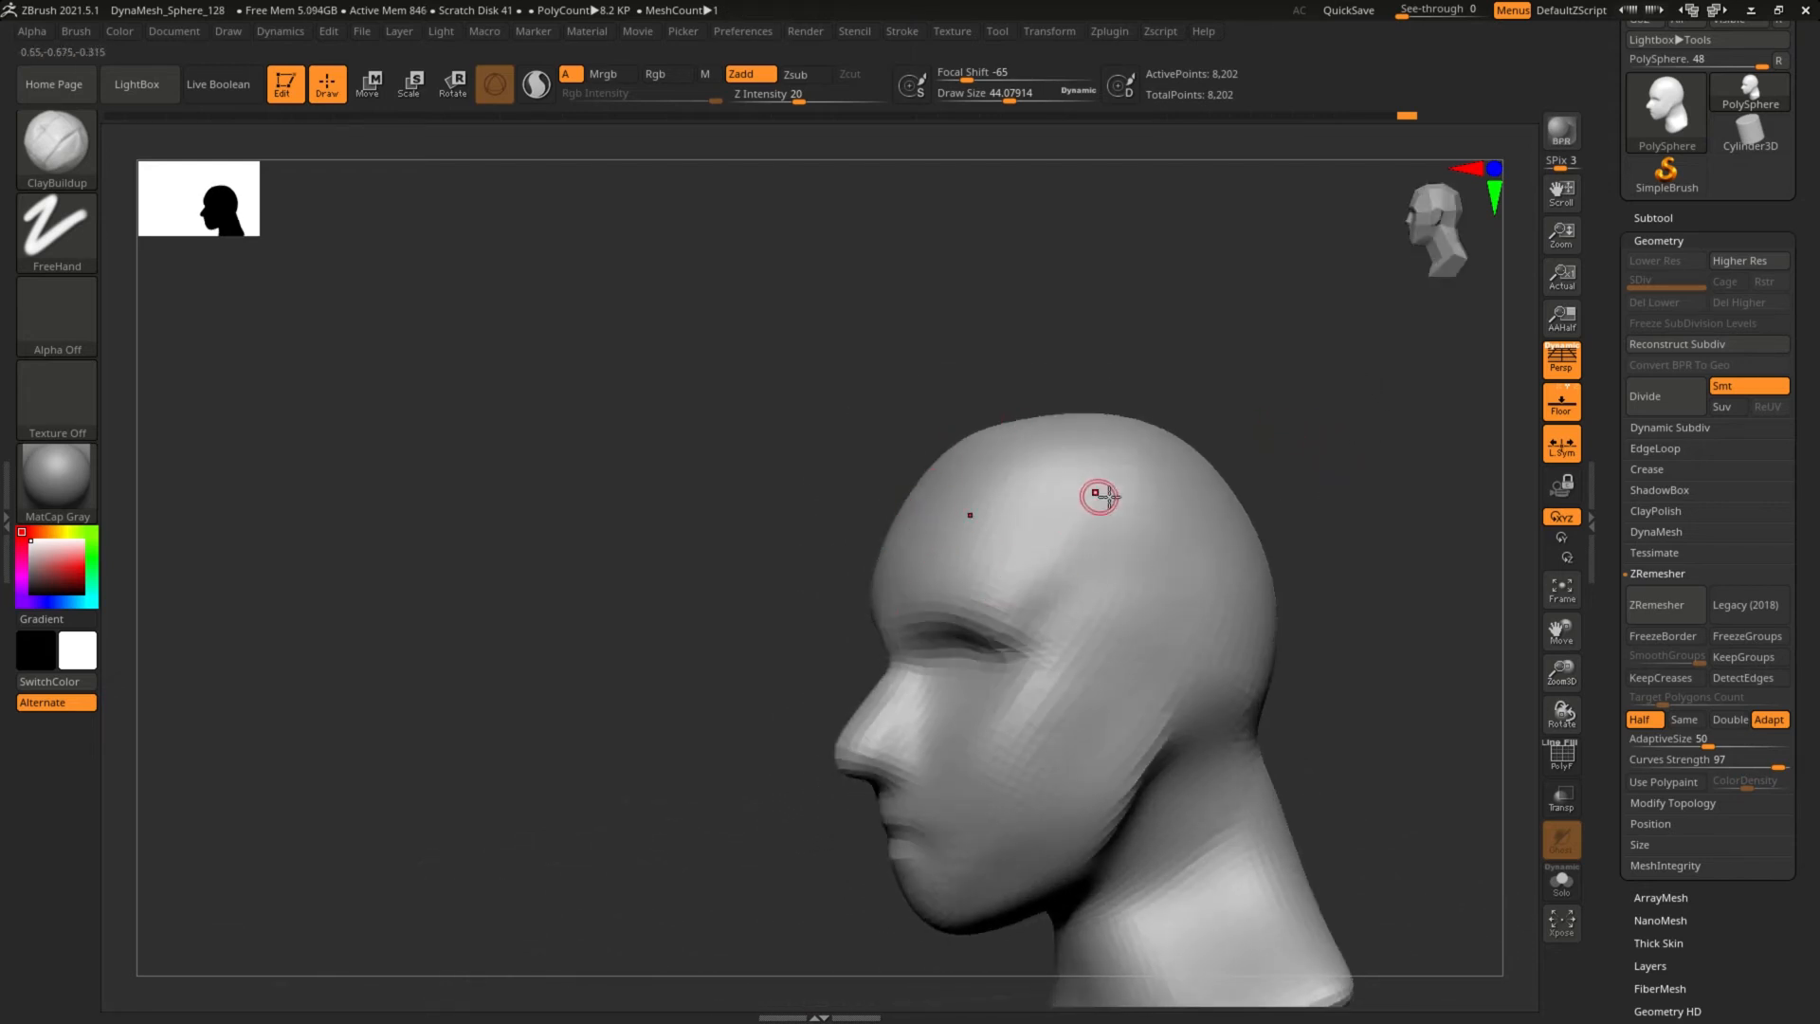
left_click_drag(1336, 552, 1517, 408)
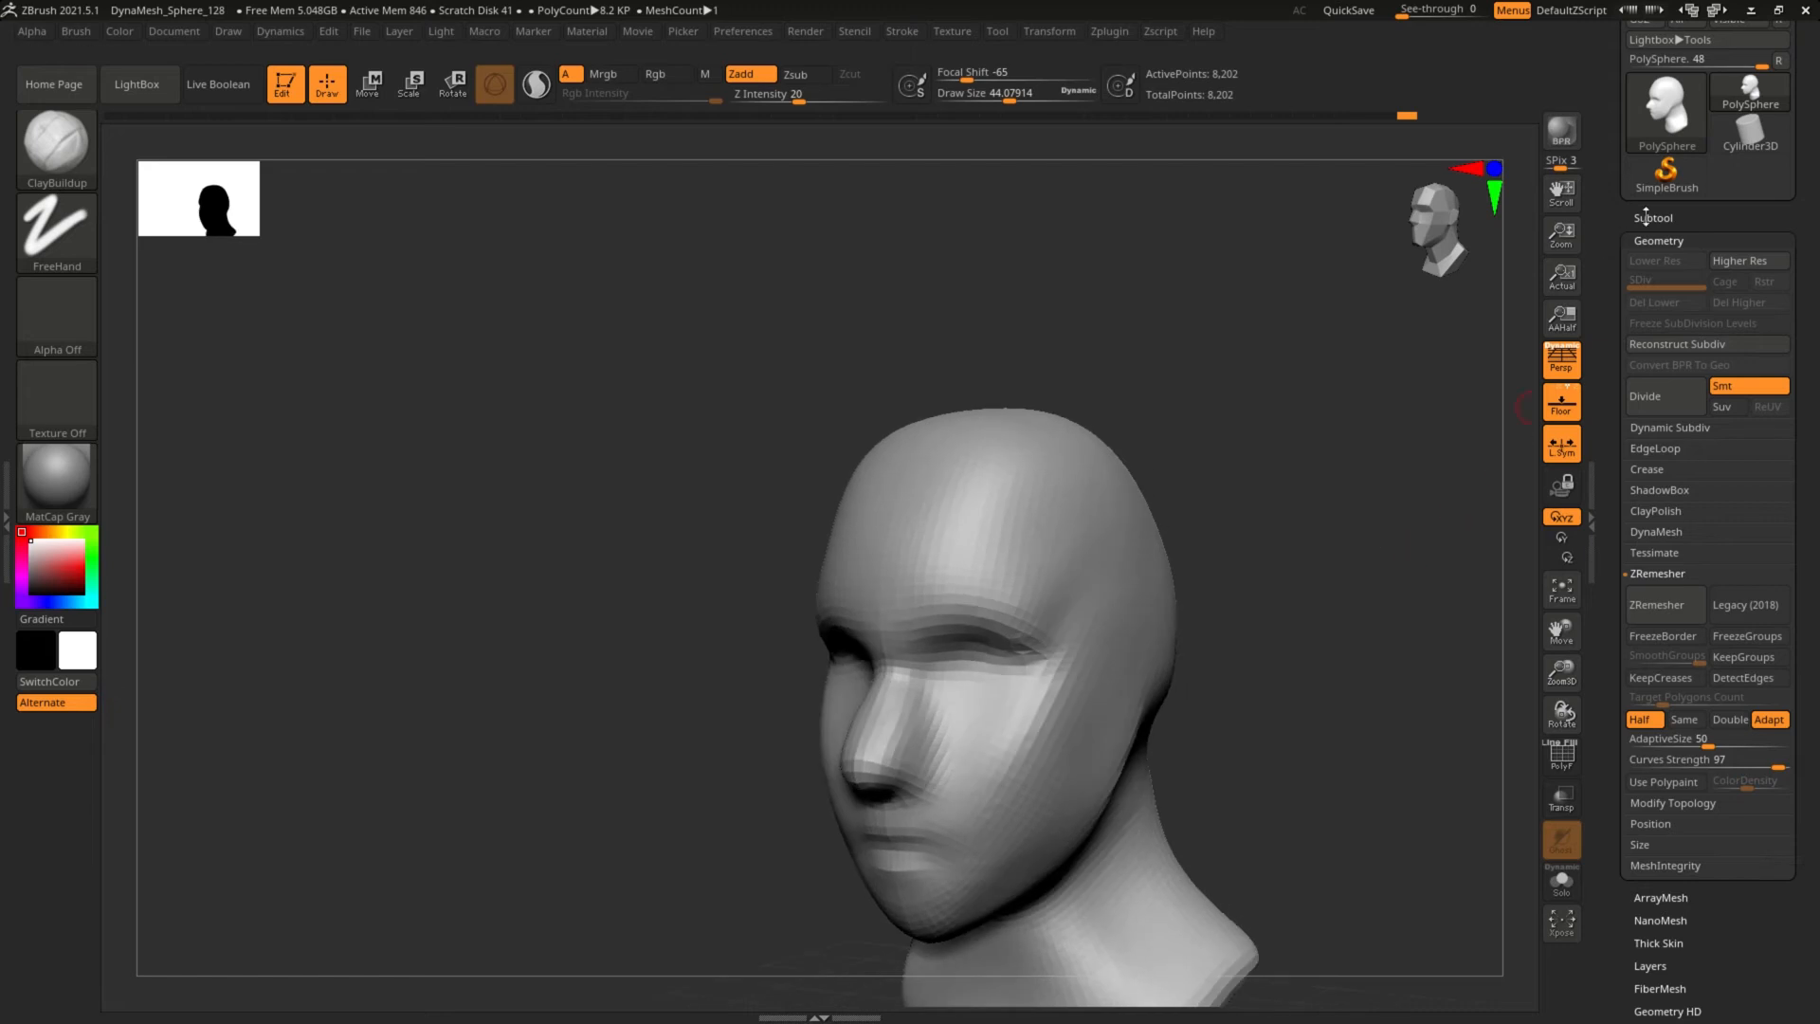
left_click_drag(1251, 528, 1016, 636)
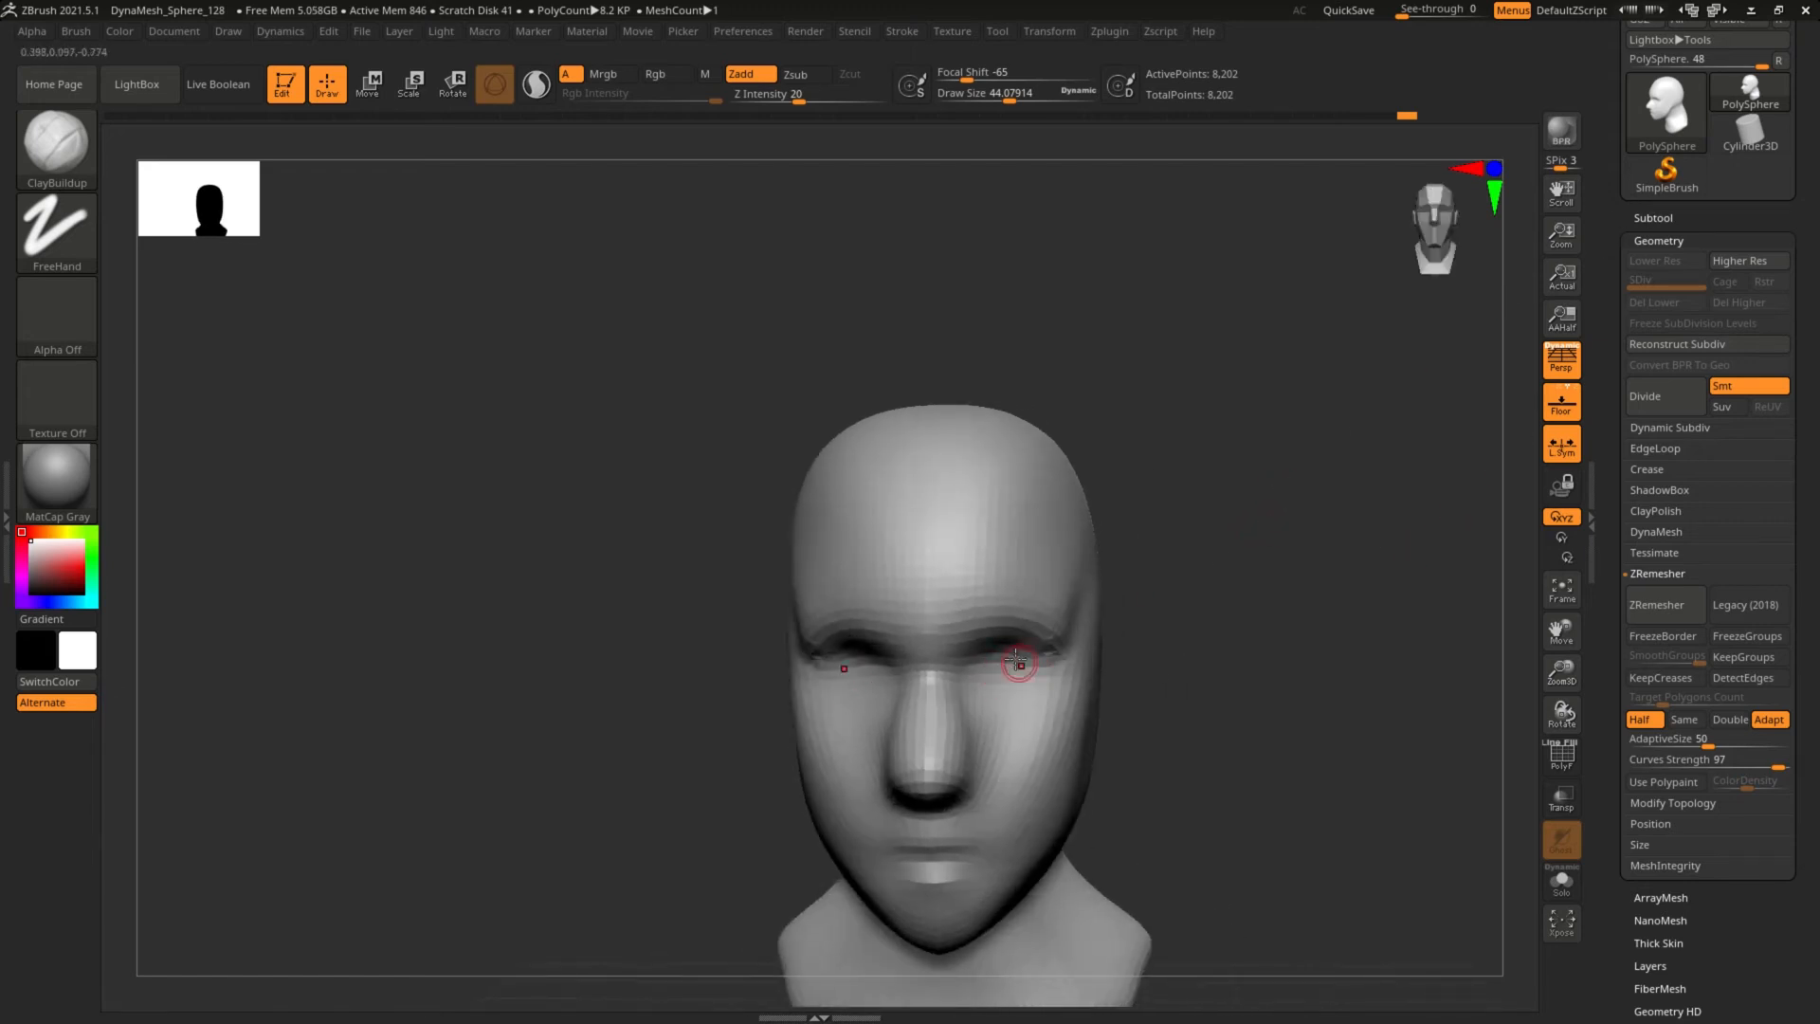
mouse_move(1250, 415)
left_mouse_down()
mouse_move(1228, 402)
mouse_move(990, 656)
left_mouse_up()
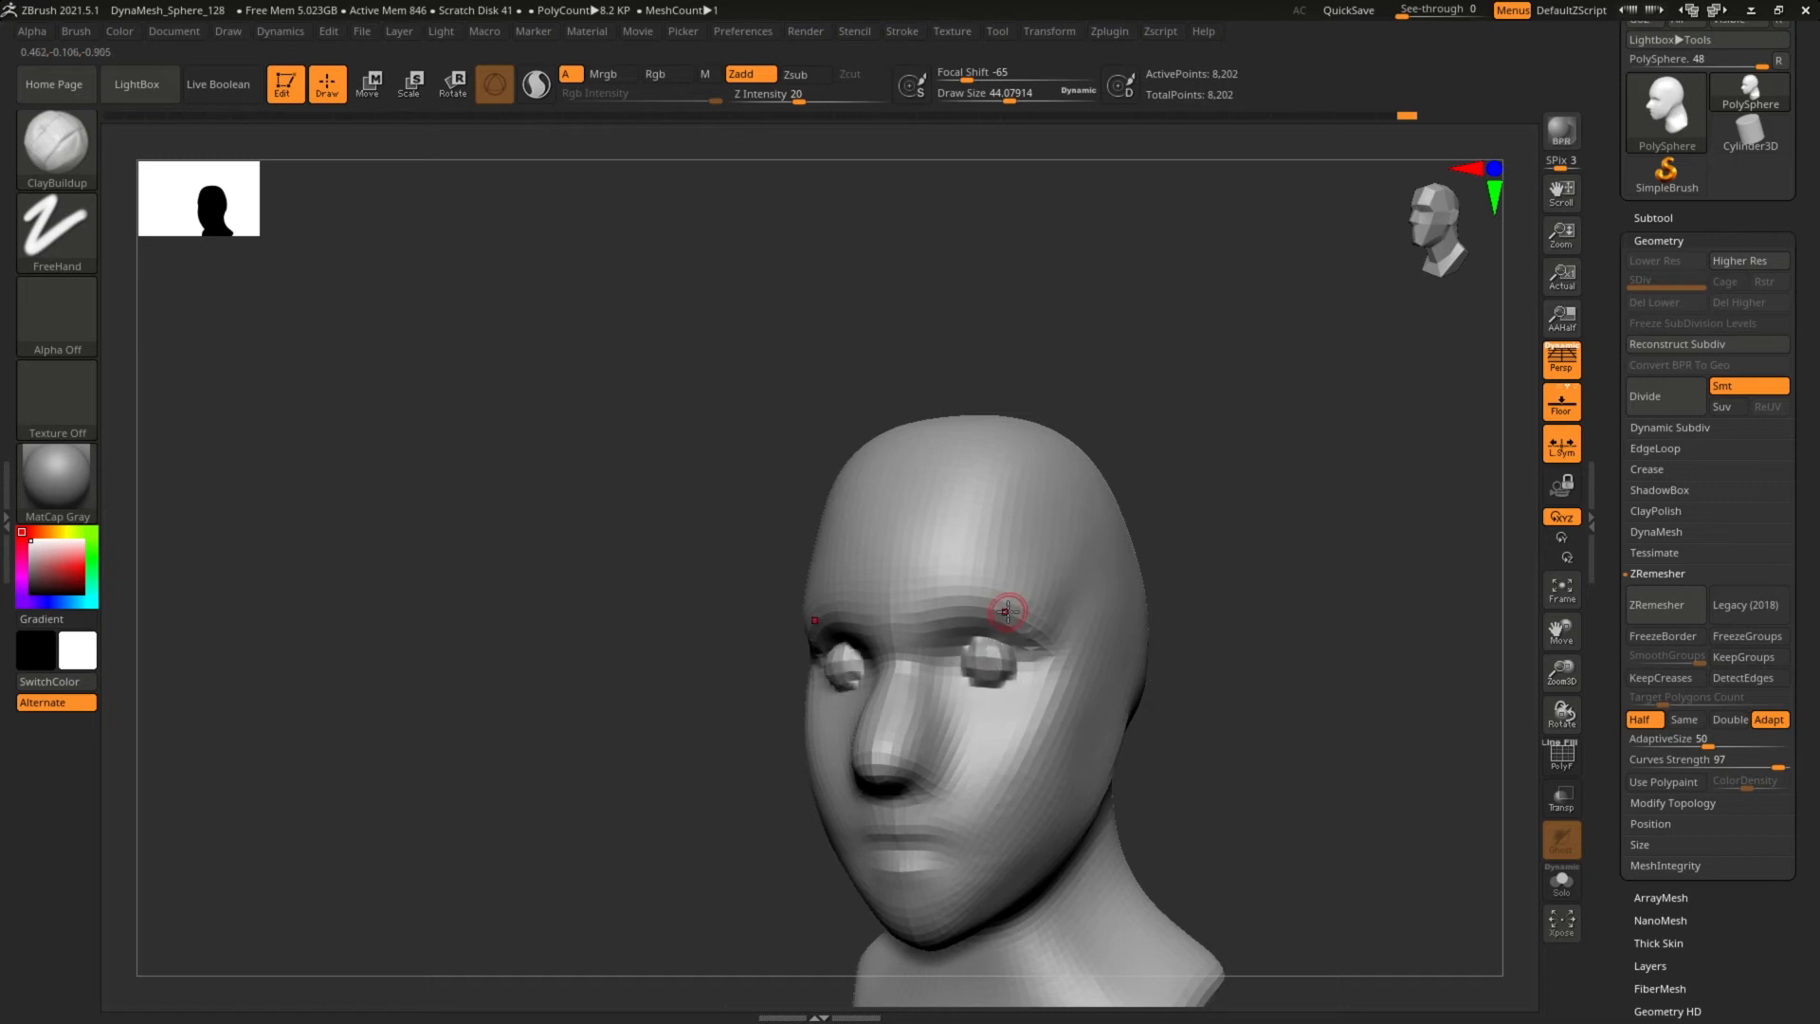
key("ctrl+z")
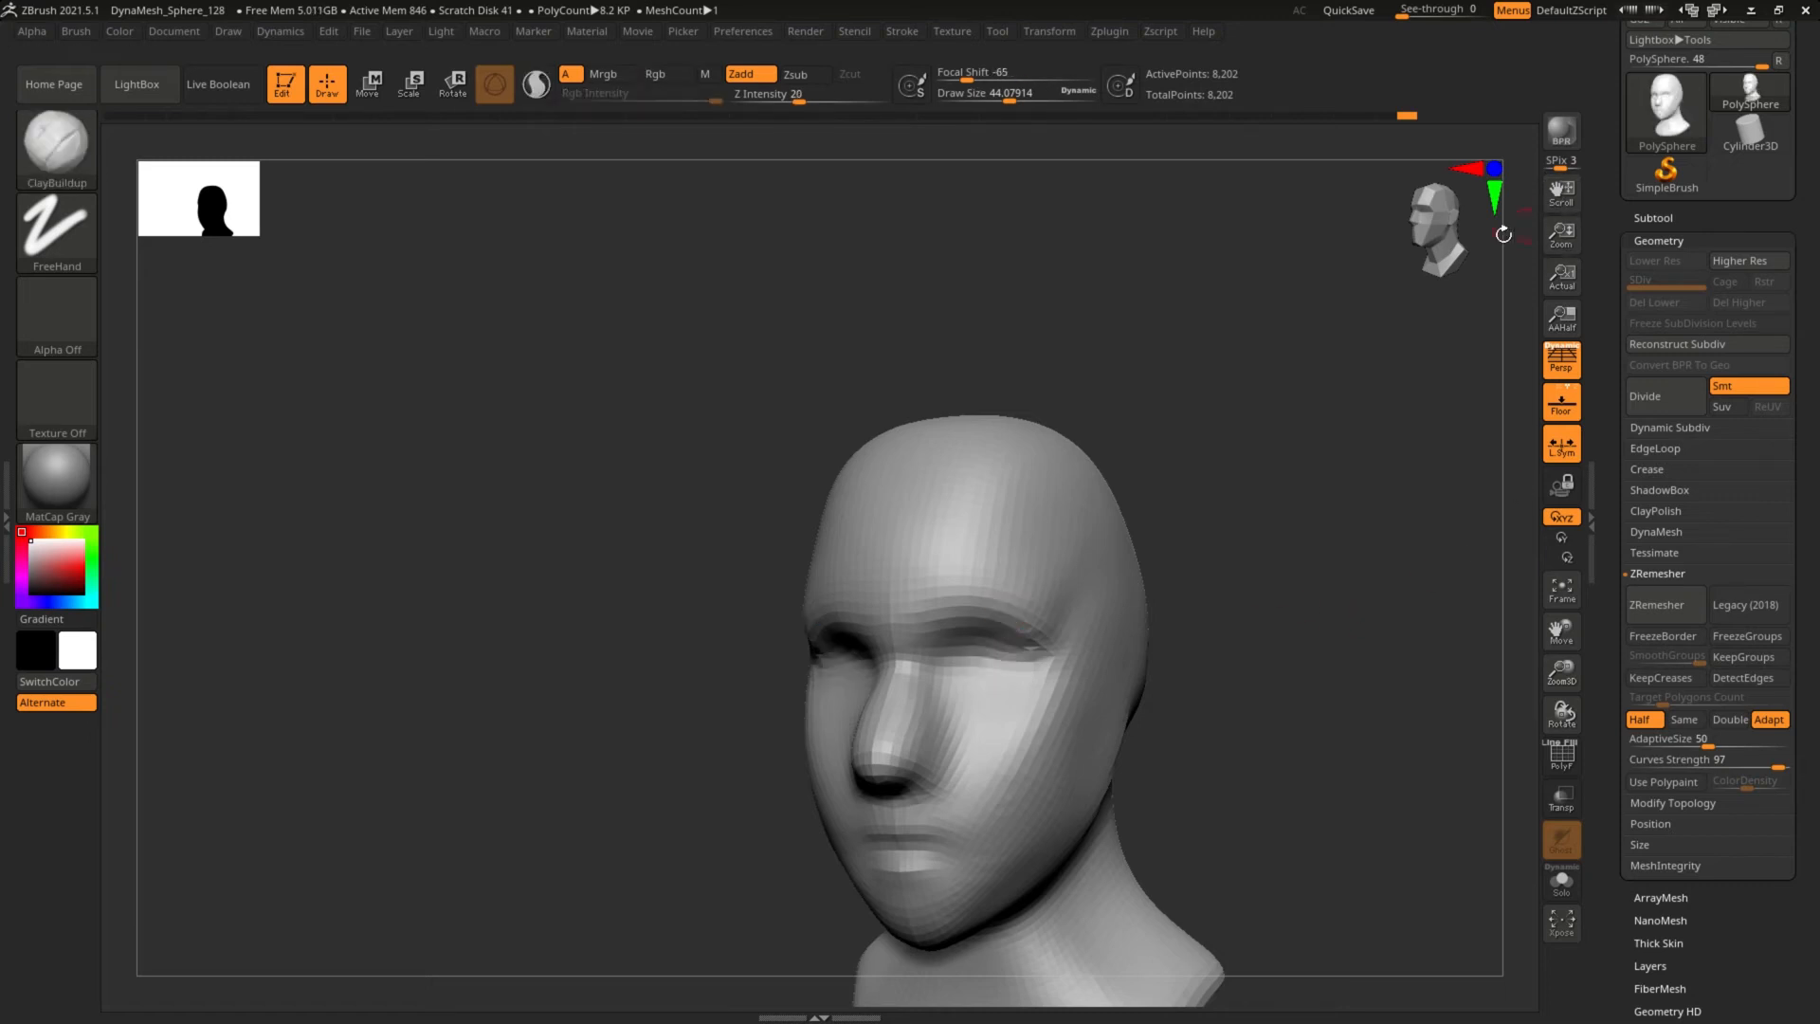
Append a Sphere3D to the head as a separate subtool.
left_click(1654, 218)
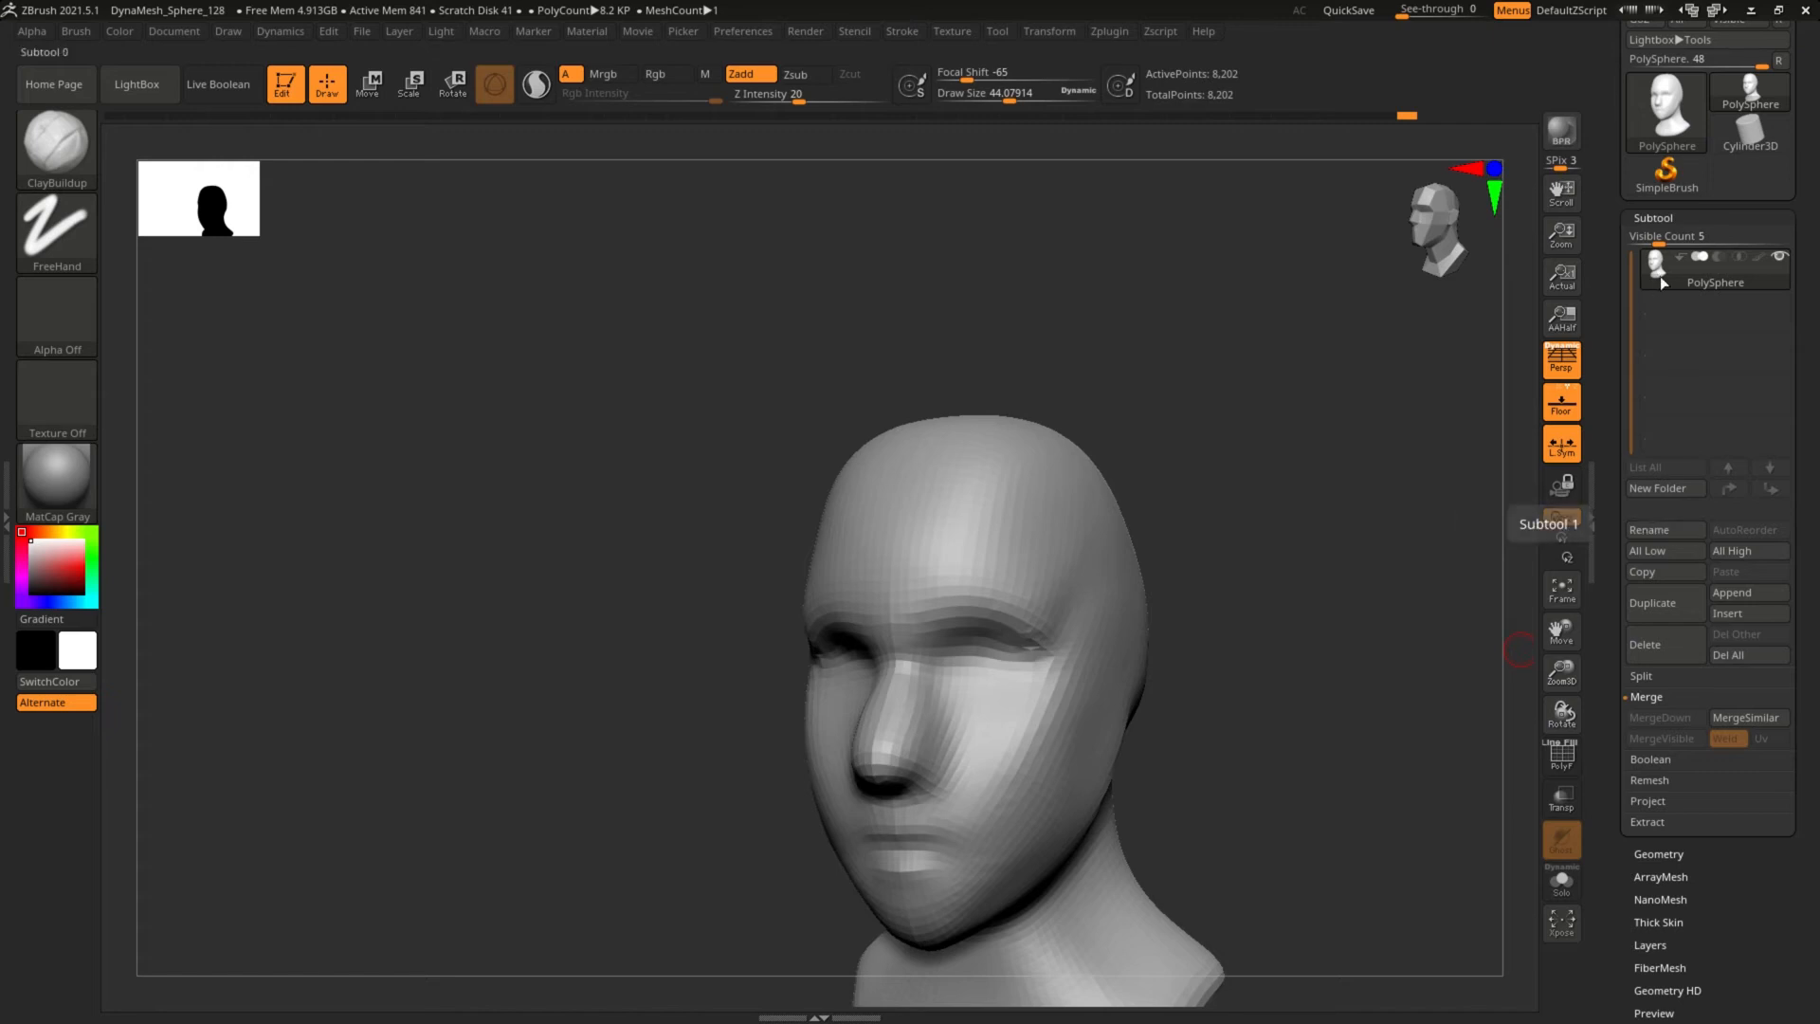
mouse_move(1652, 283)
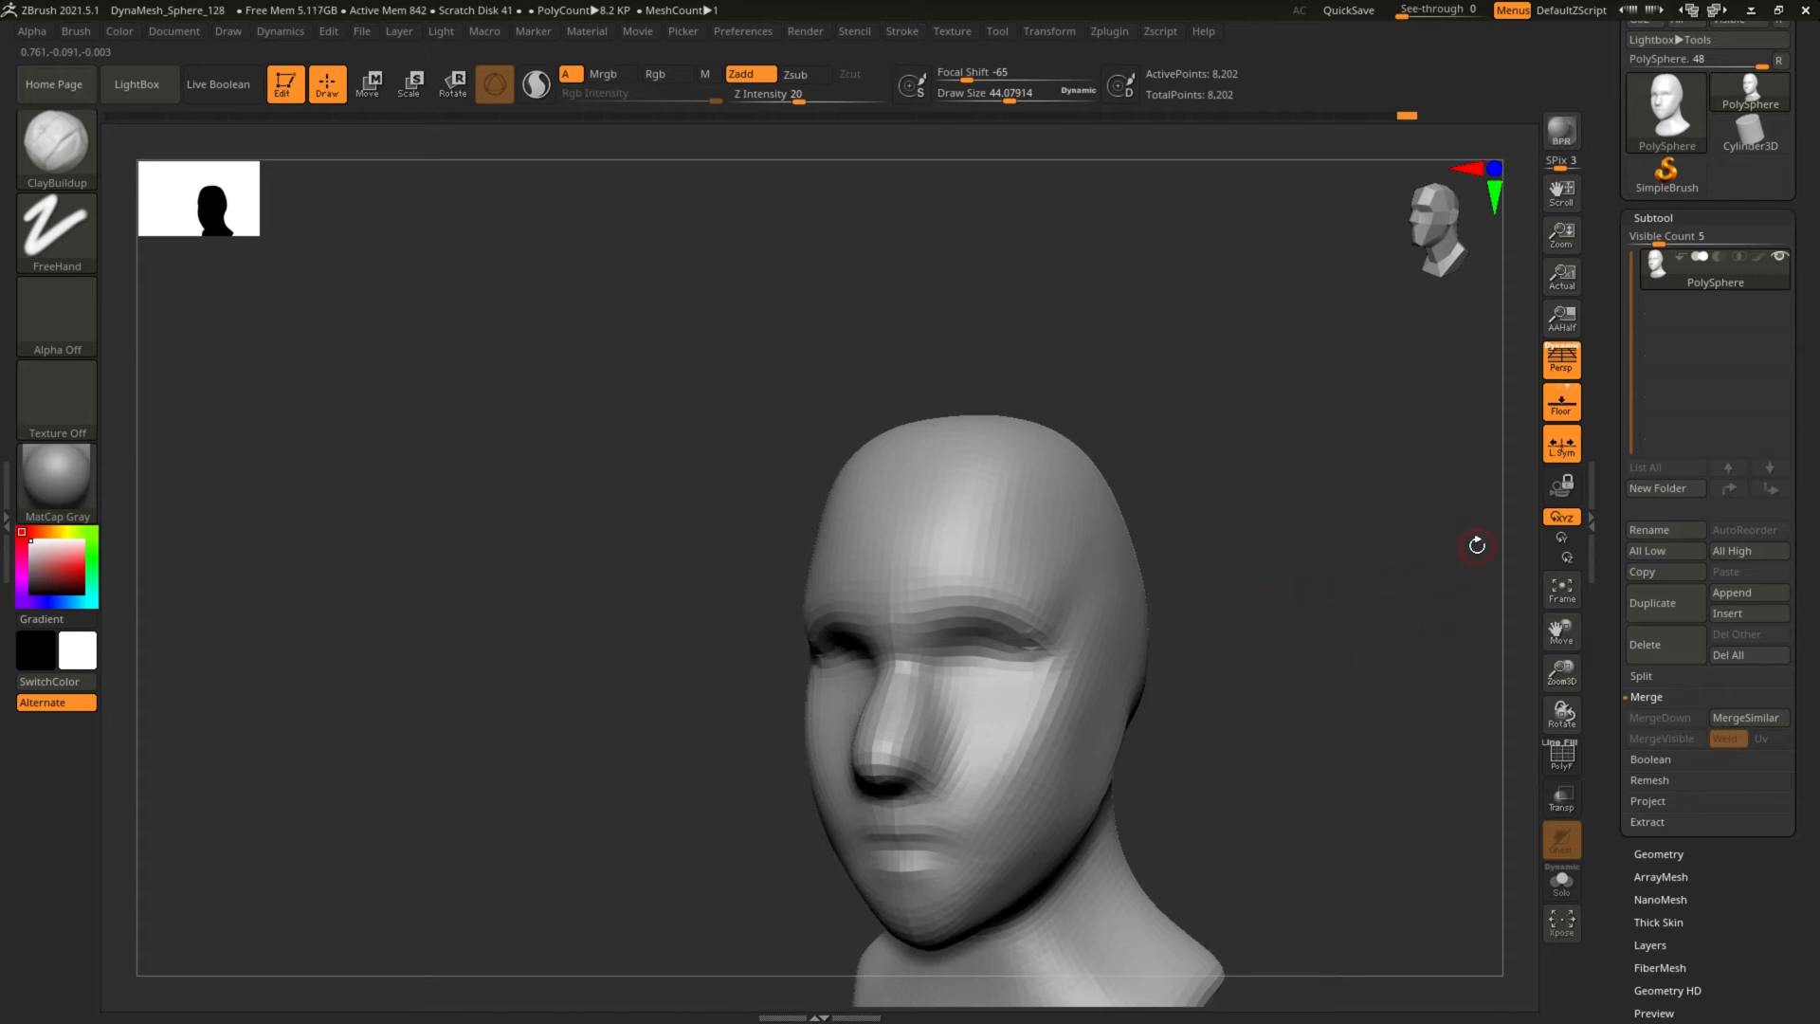
left_click(1742, 592)
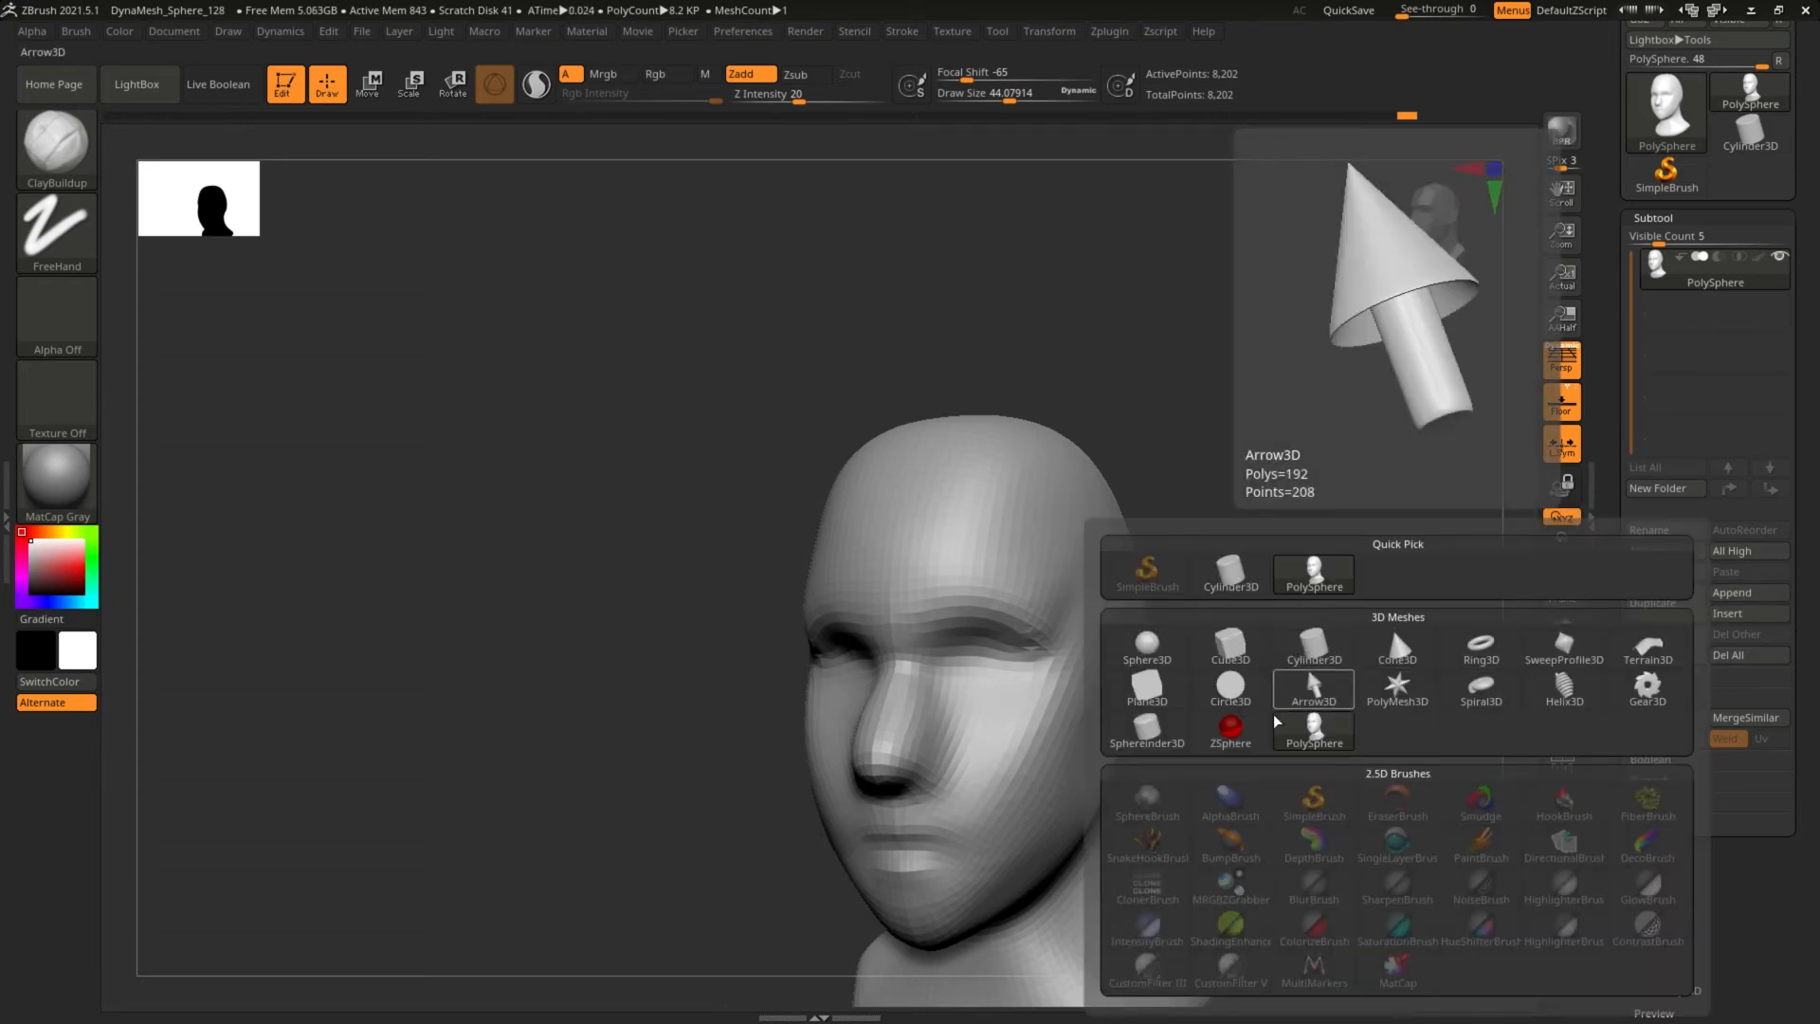
mouse_move(1140, 647)
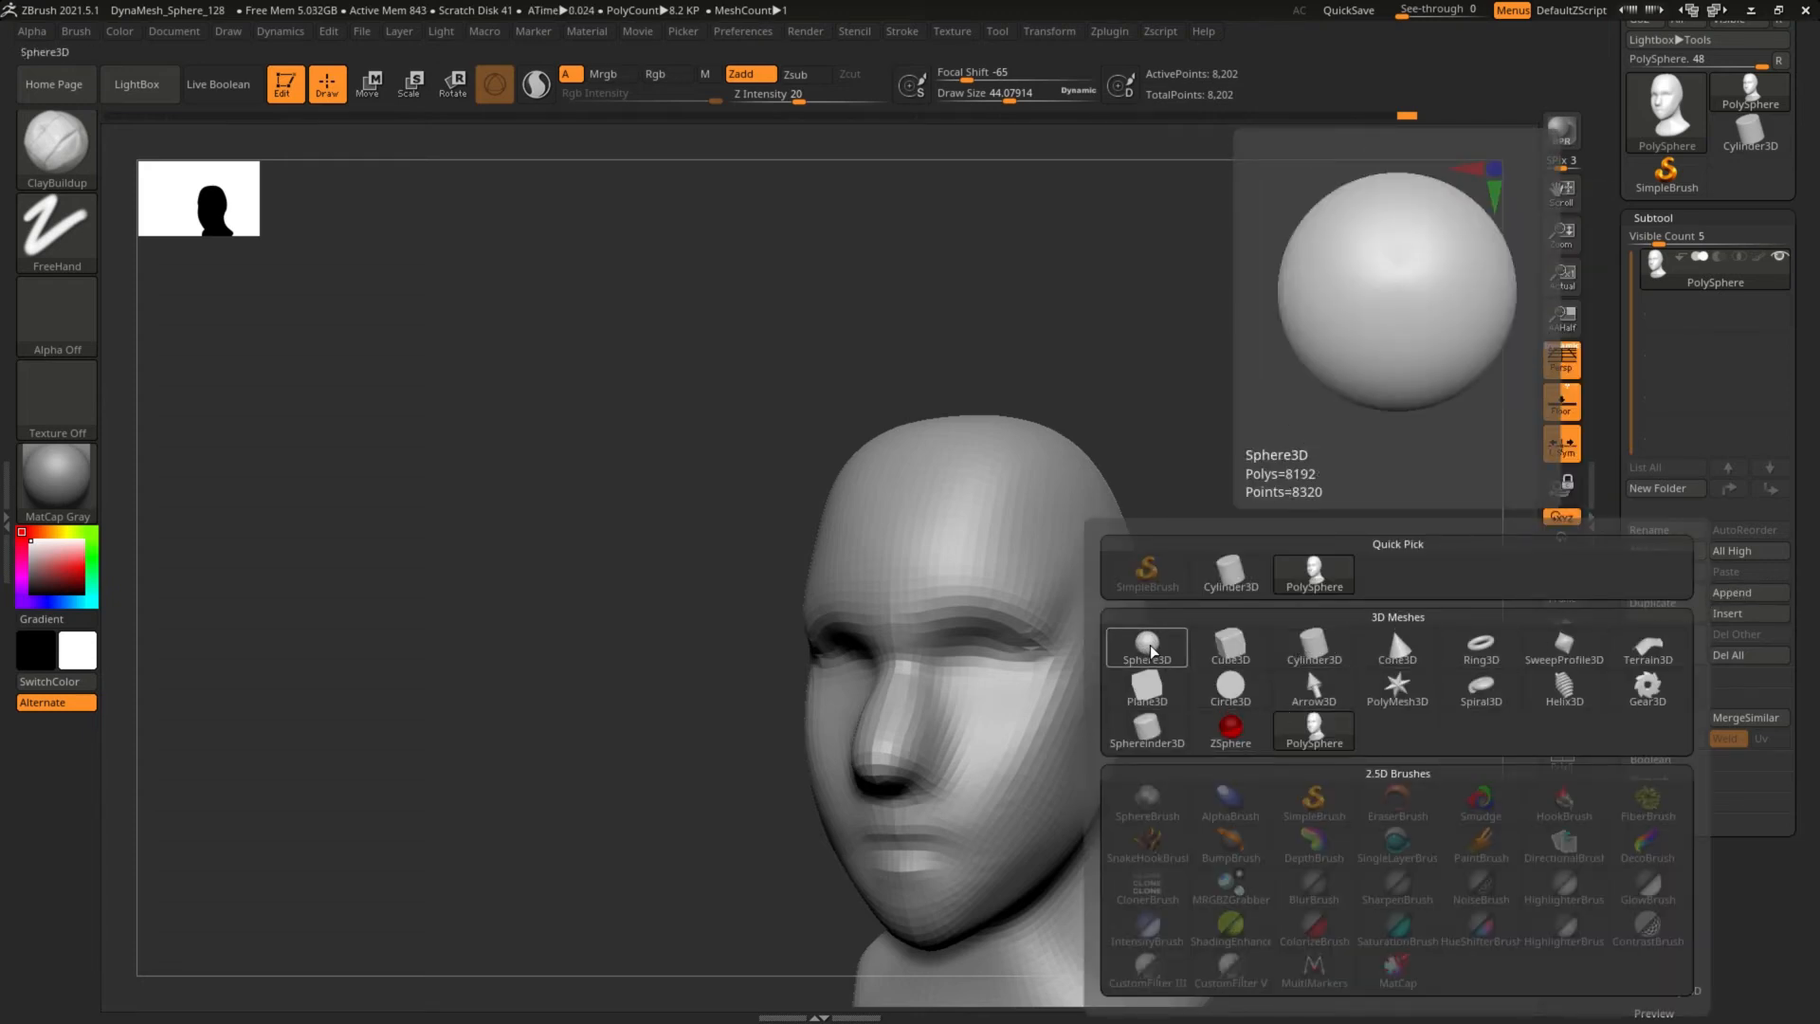
left_click(1147, 649)
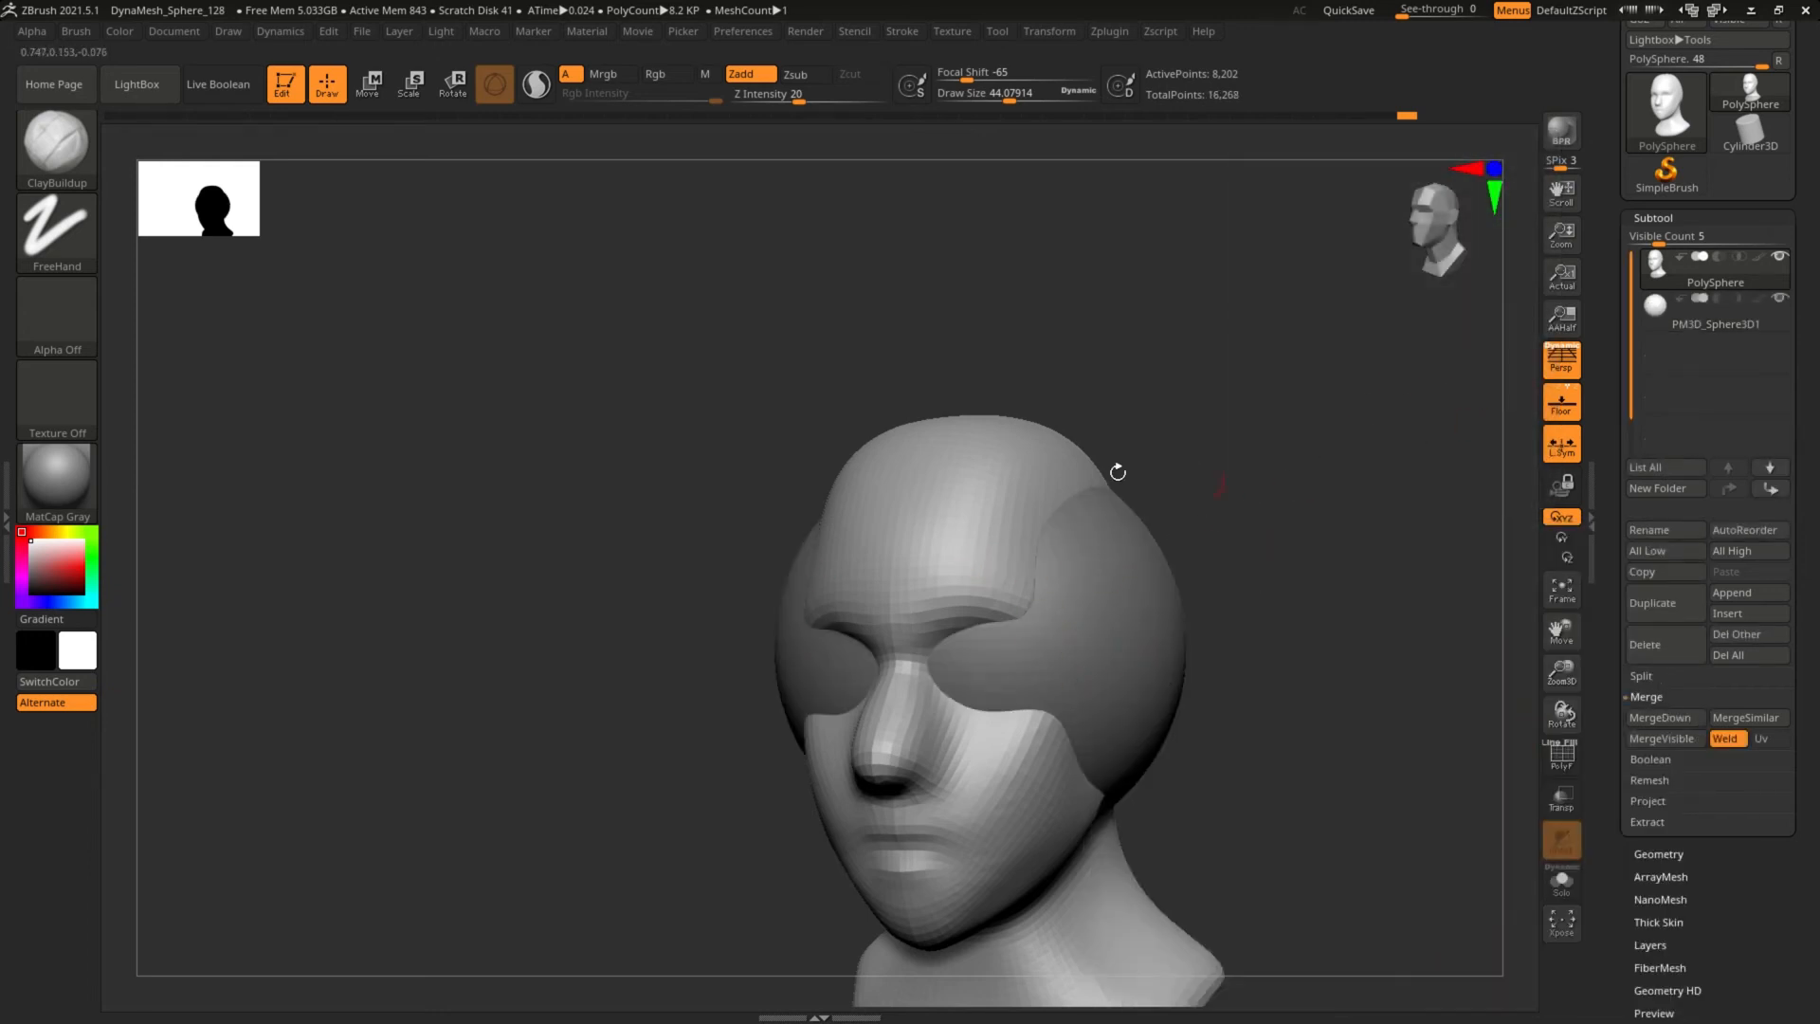
Make the appended sphere the active subtool and turn off the perspective display while facing the head's side profile.
left_click(1658, 309)
mouse_move(1281, 531)
left_mouse_down()
mouse_move(1227, 531)
mouse_move(1158, 439)
mouse_move(1153, 169)
left_mouse_up()
key("w")
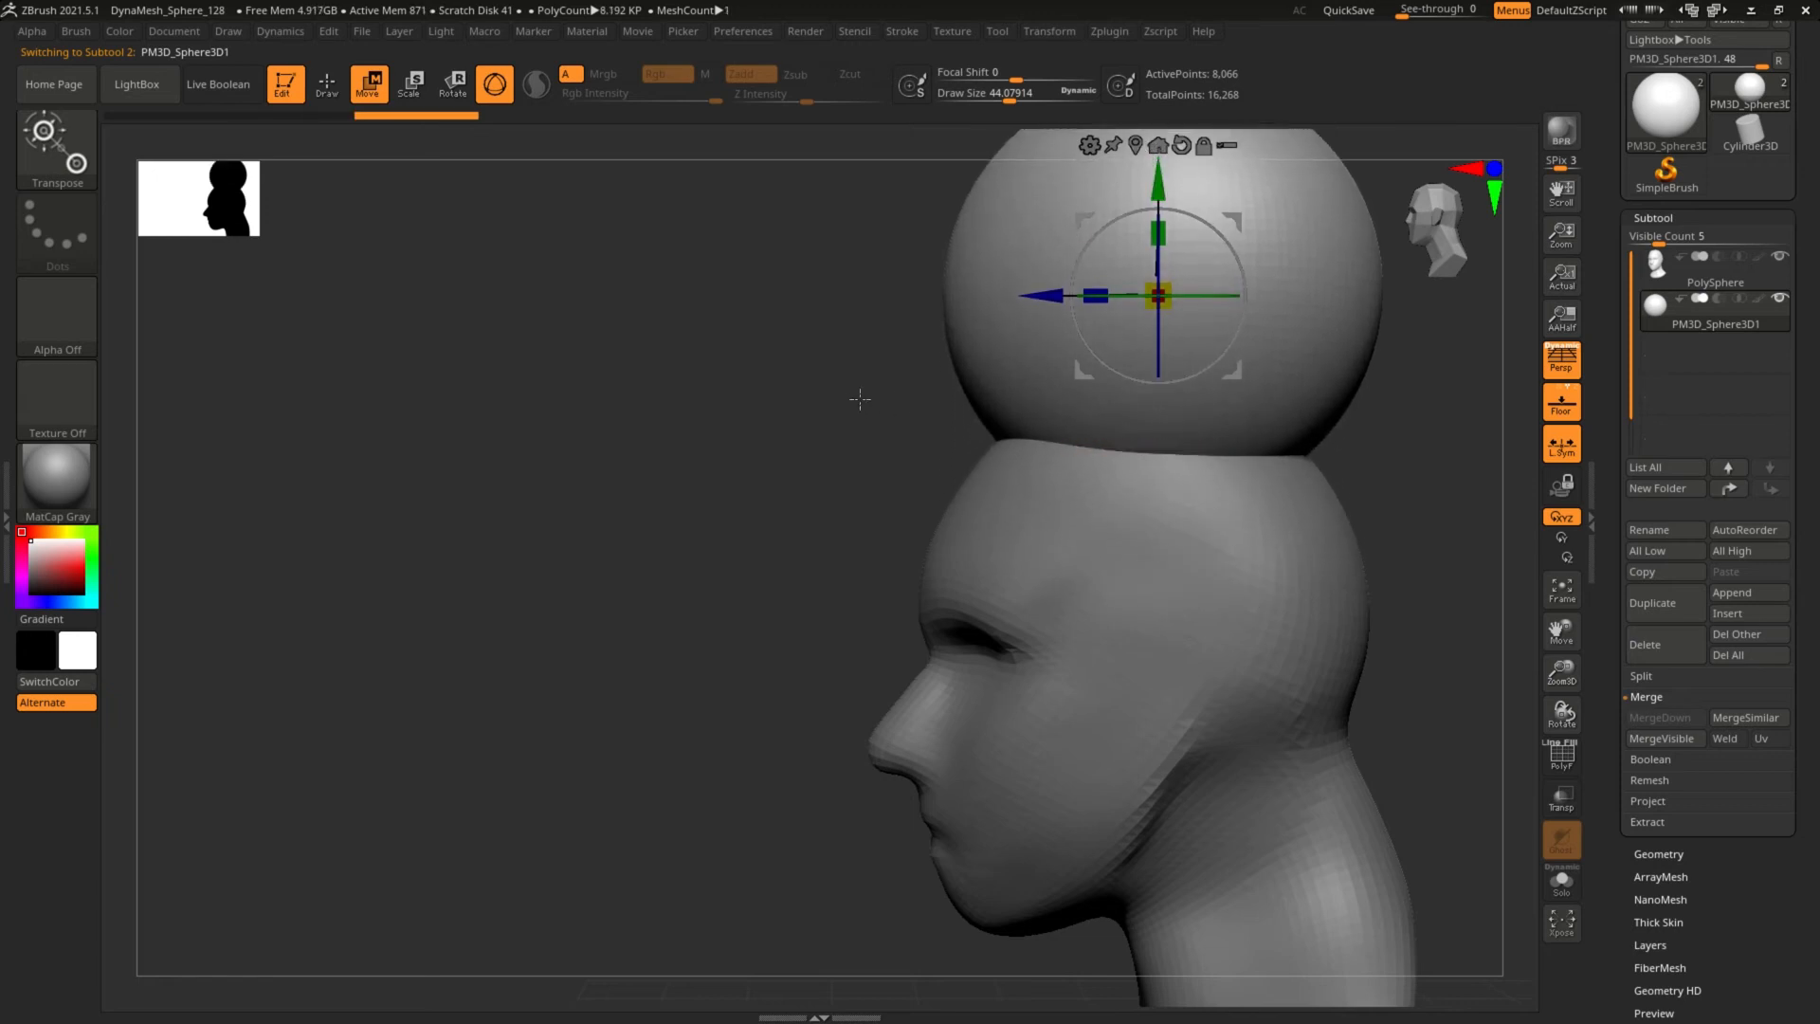
left_click_drag(853, 398, 709, 534, "alt")
key("p")
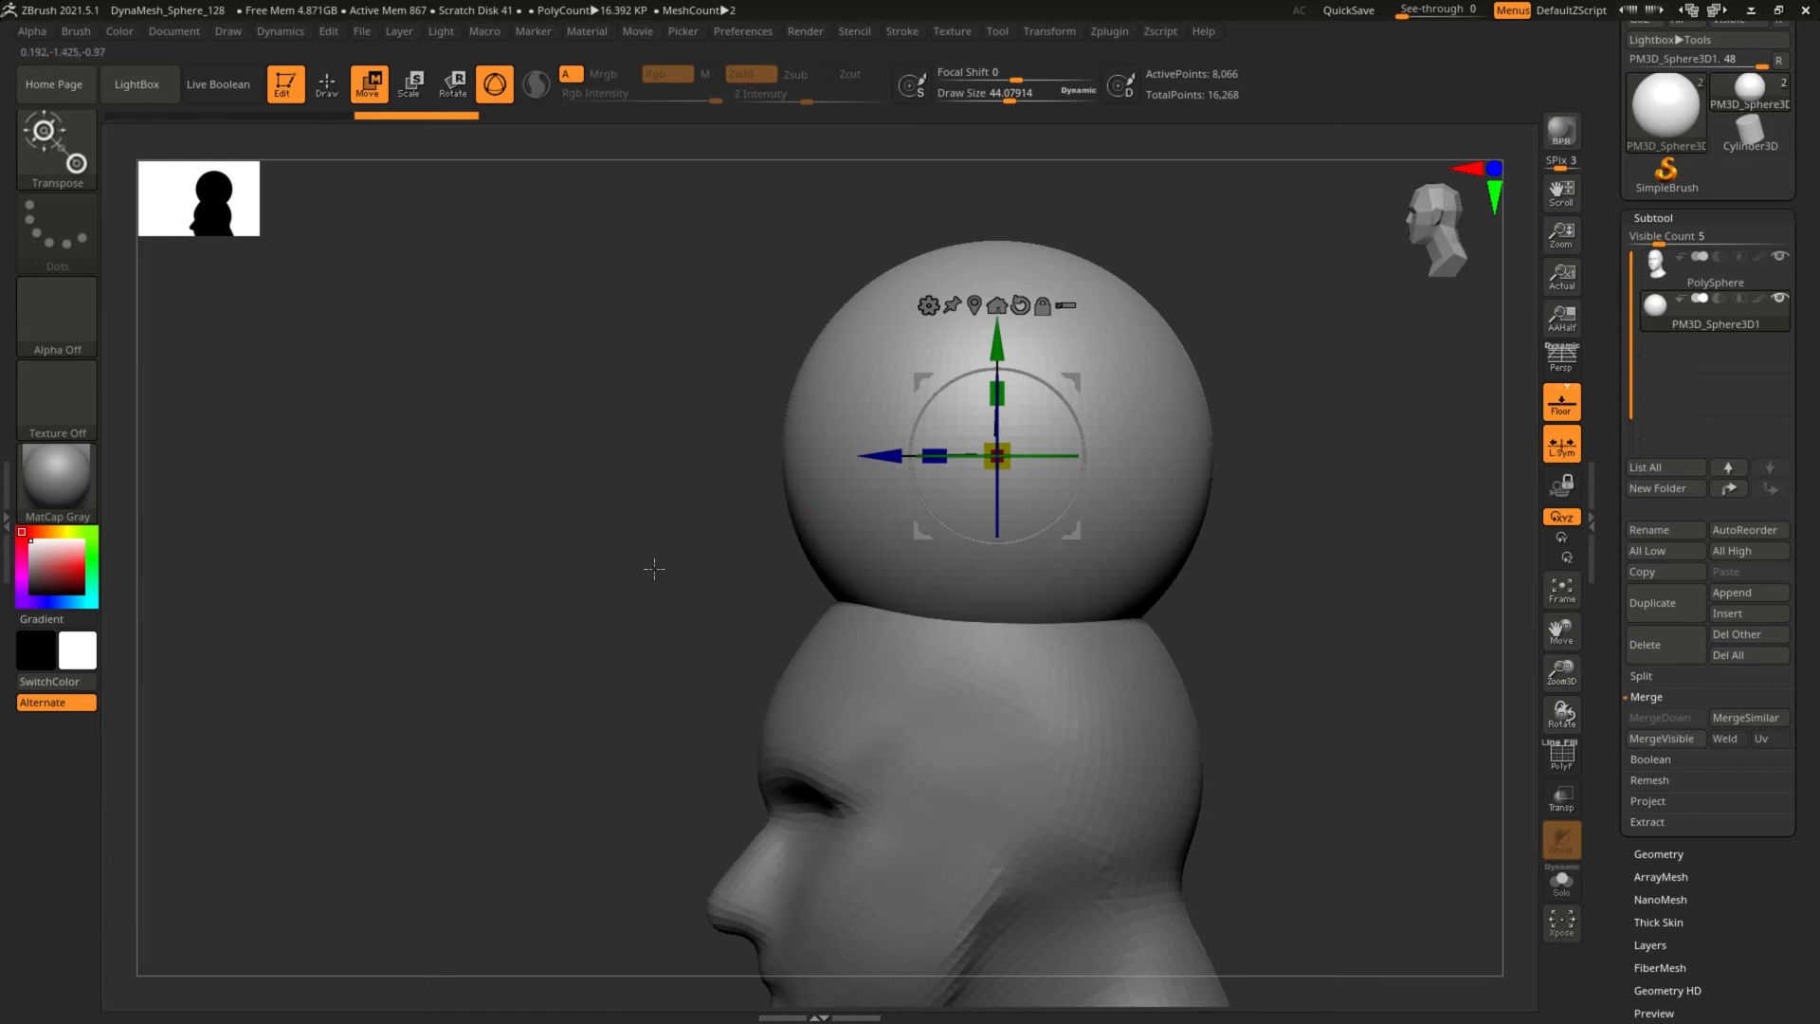
key("q")
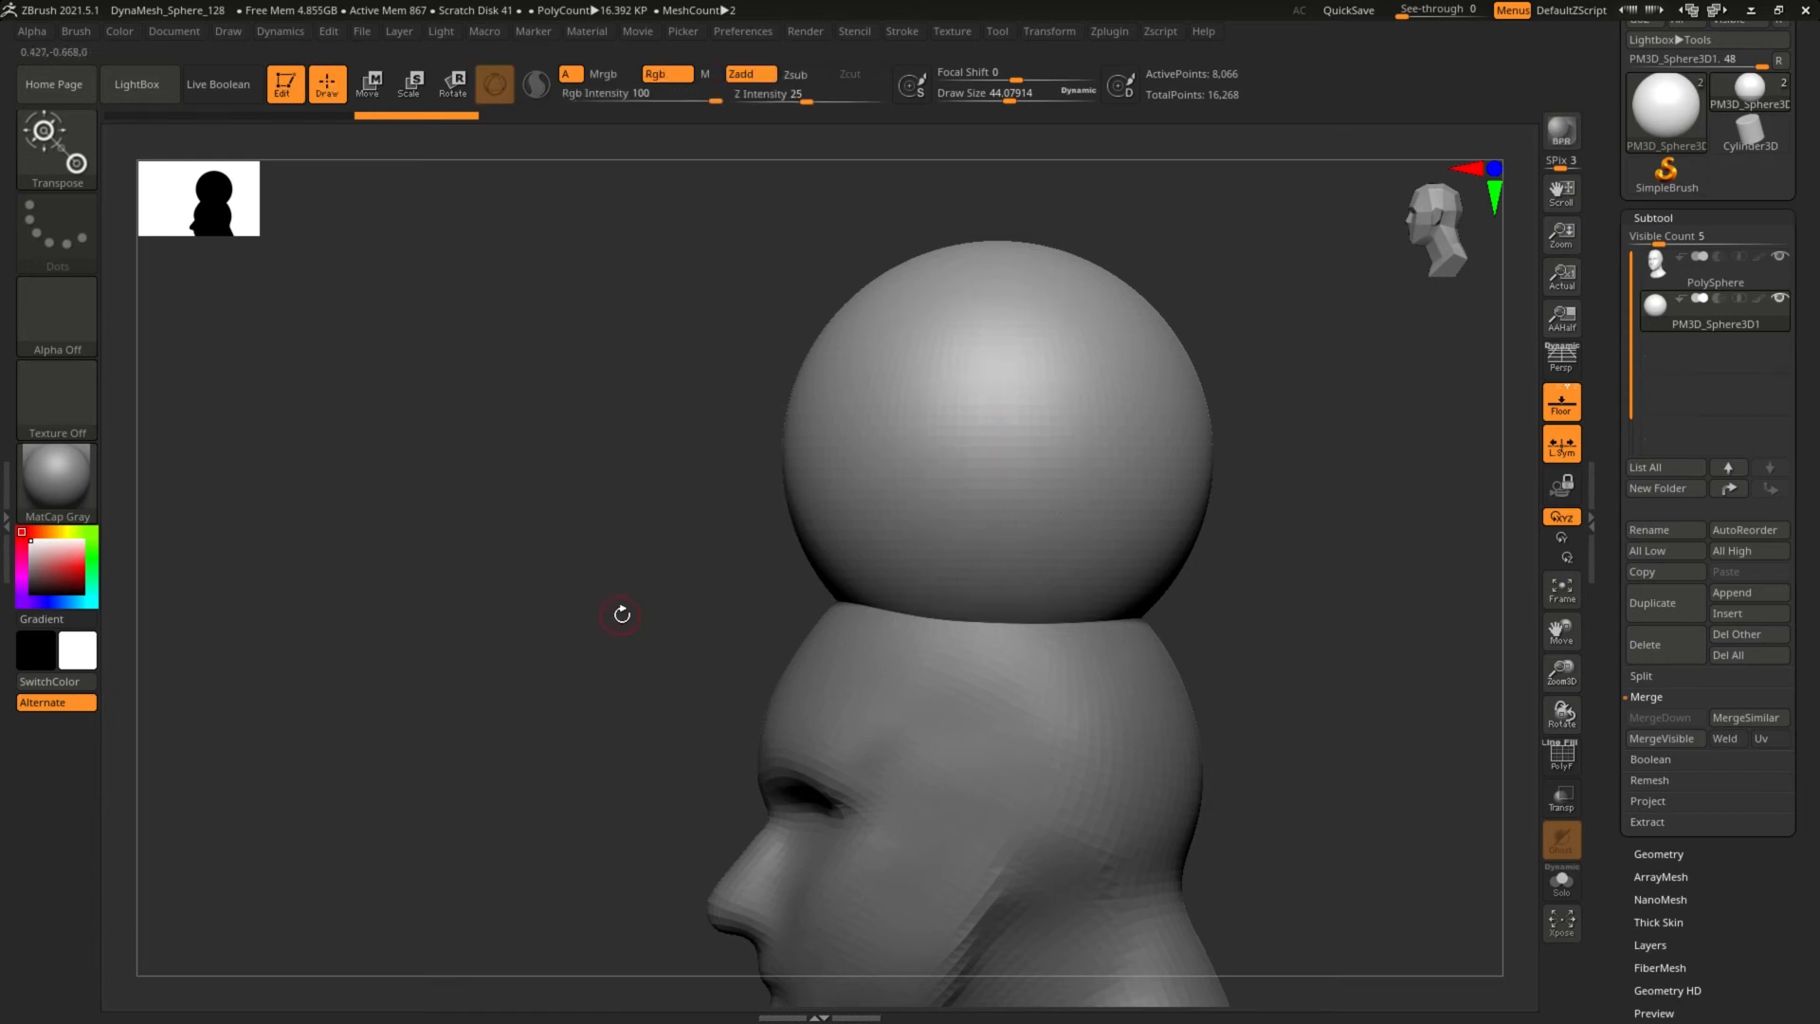
Try flattening the sphere's lower half by masking the upper half and scaling the rest, and undo it along with the mask.
key("ctrl")
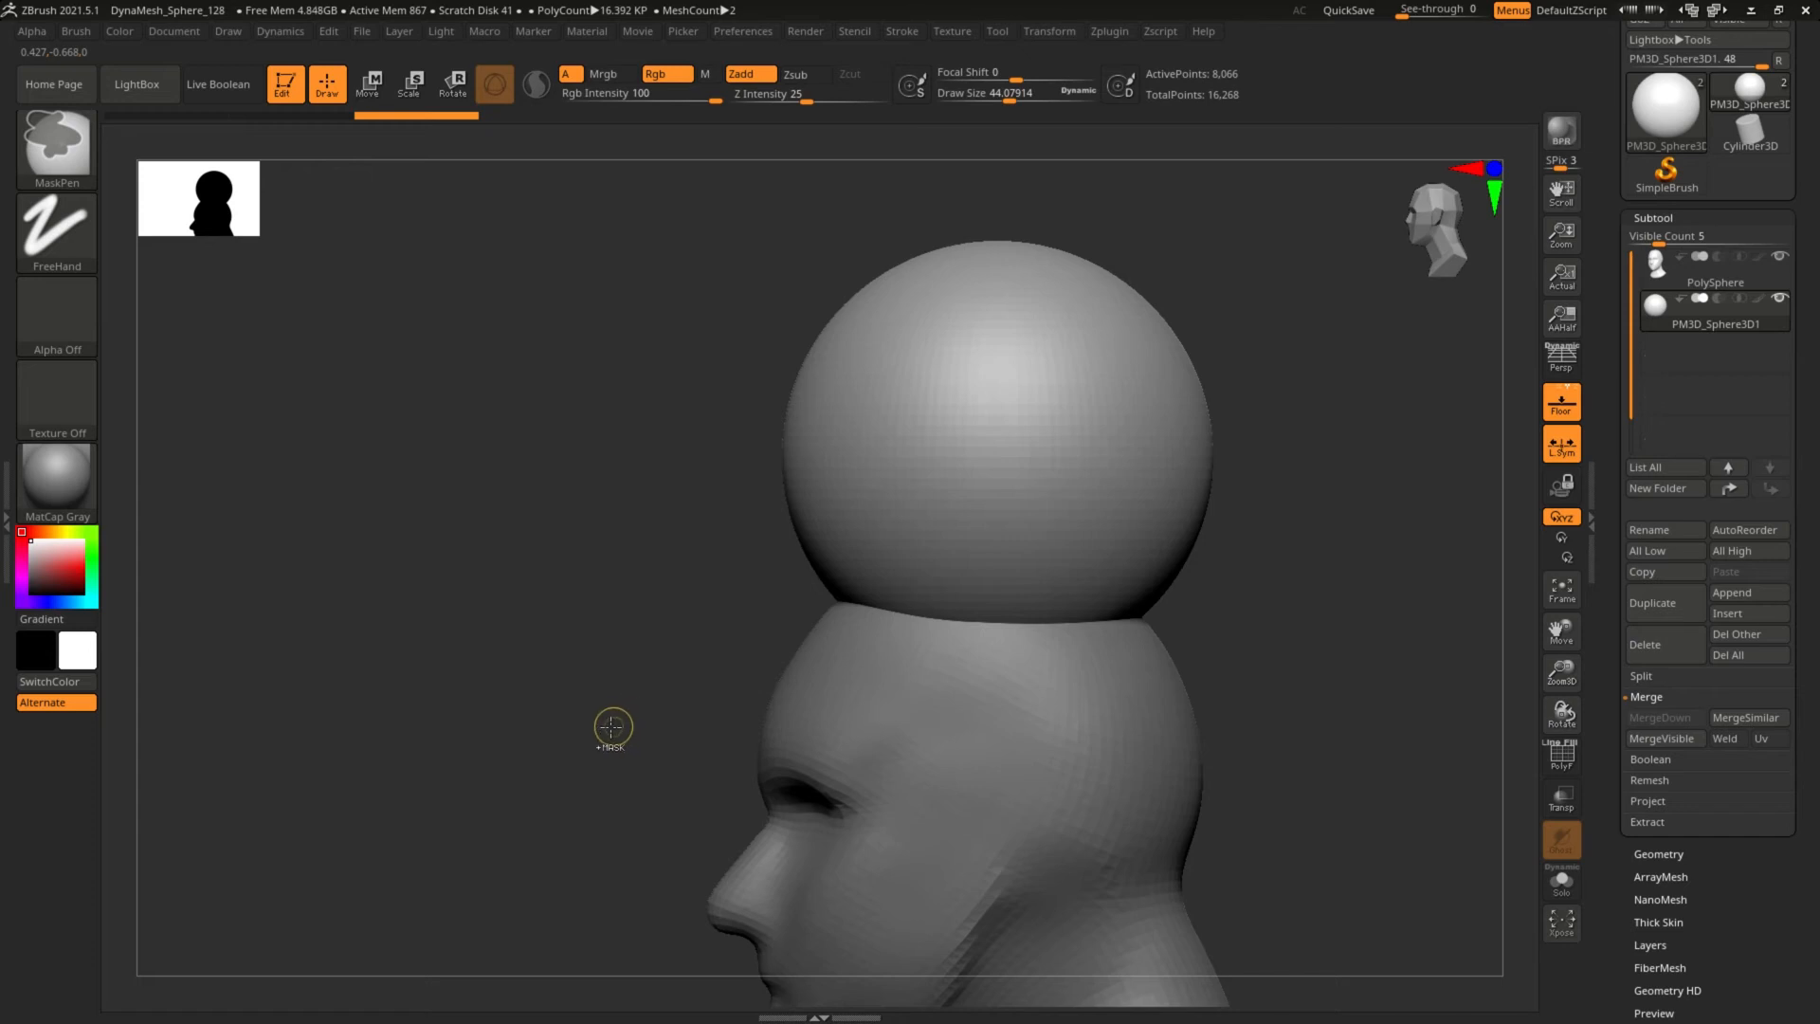
left_click_drag(604, 742, 1325, 455, "ctrl")
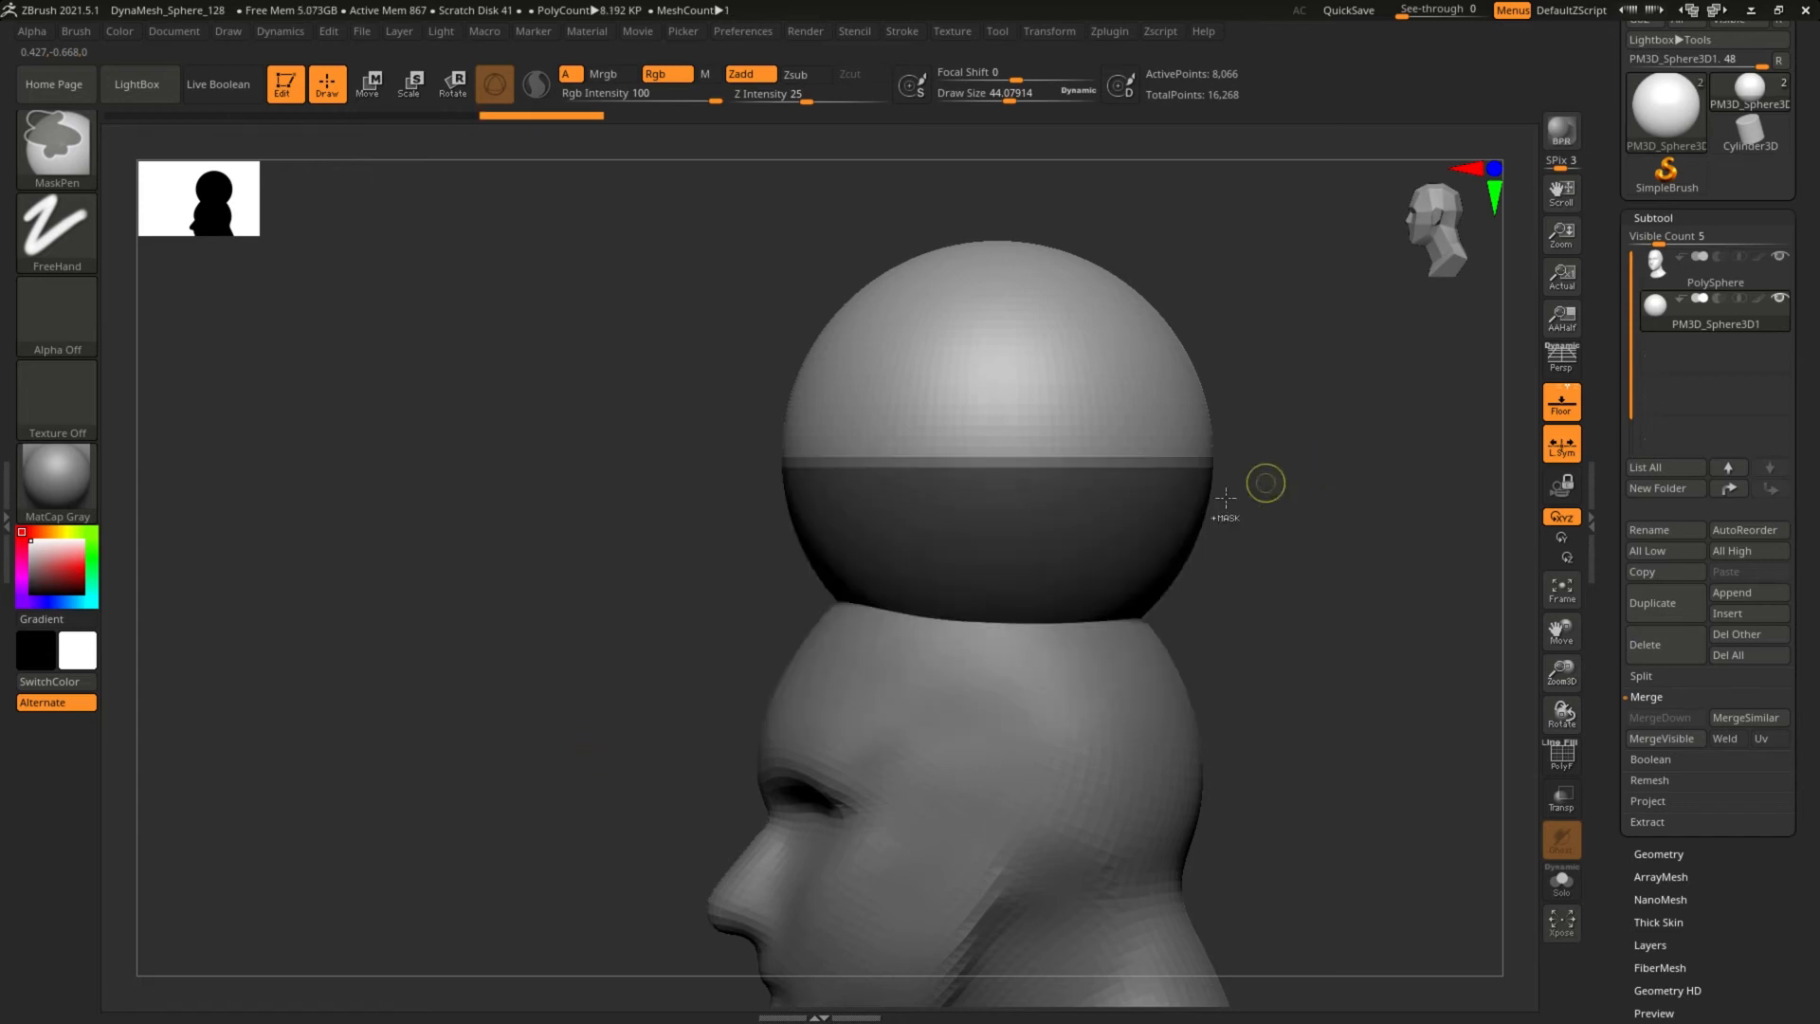
left_click(1330, 473, "ctrl")
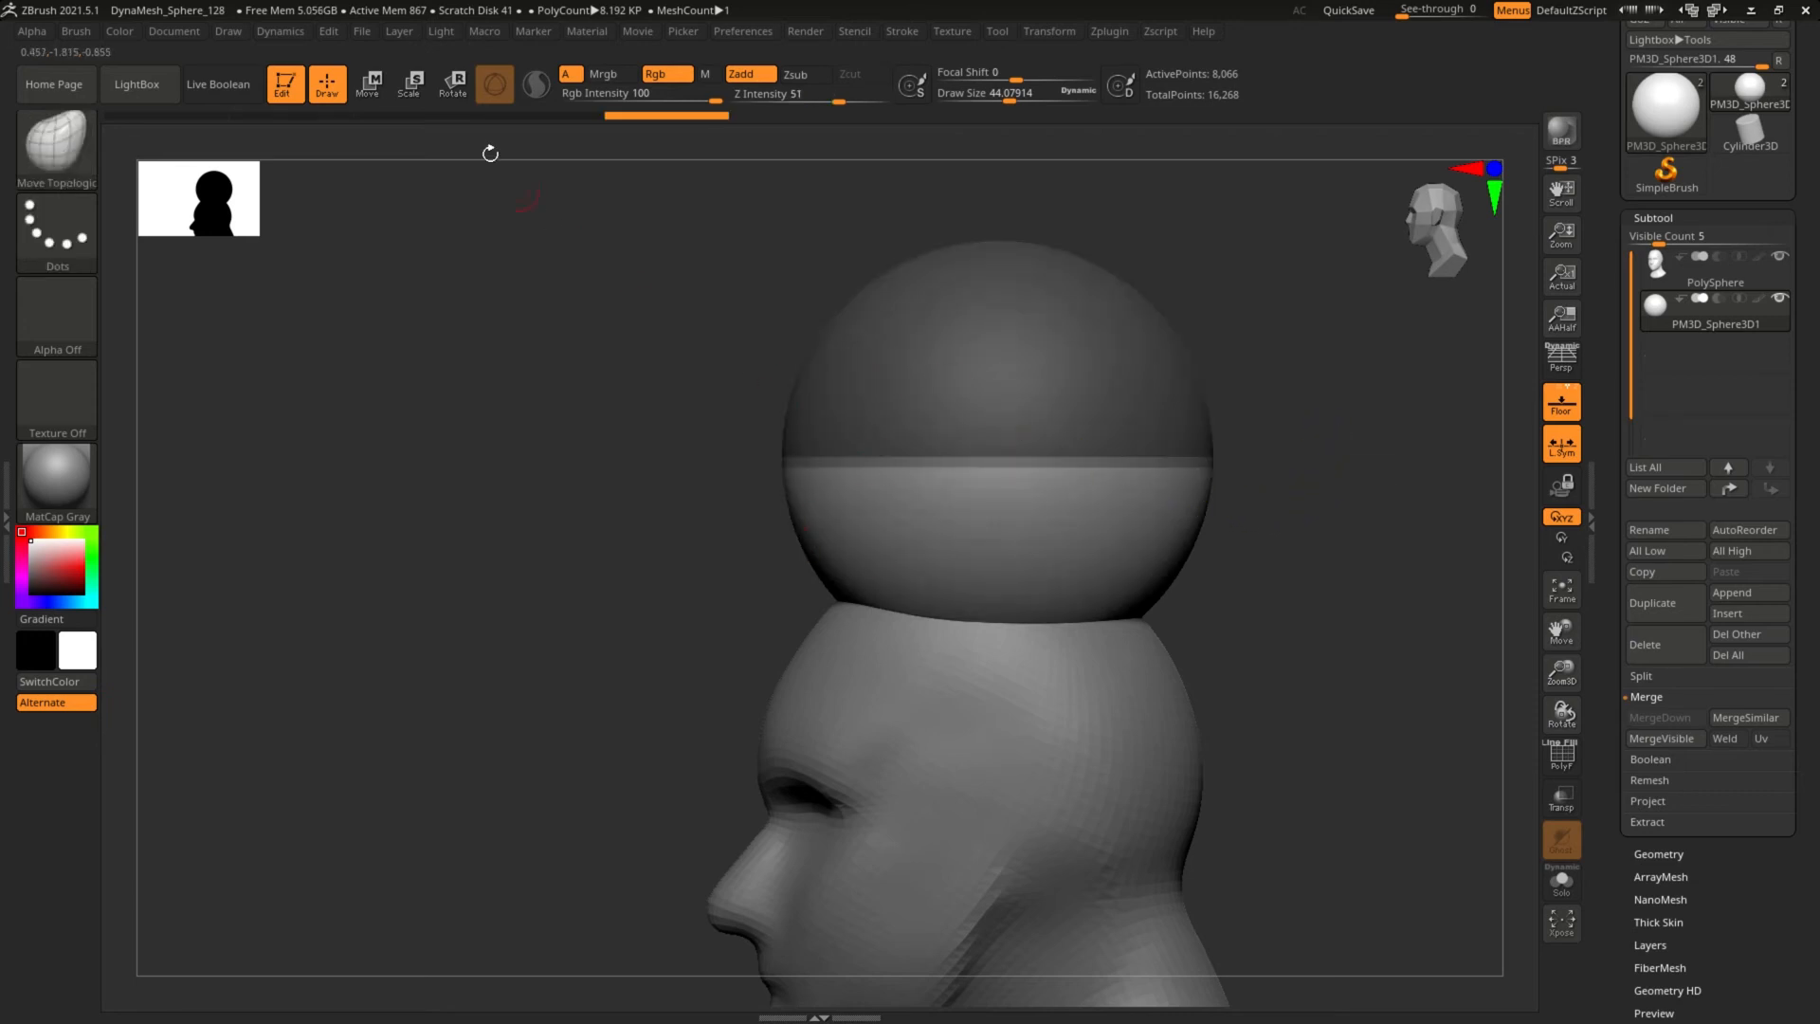
left_click(411, 83)
left_click_drag(997, 454, 992, 529)
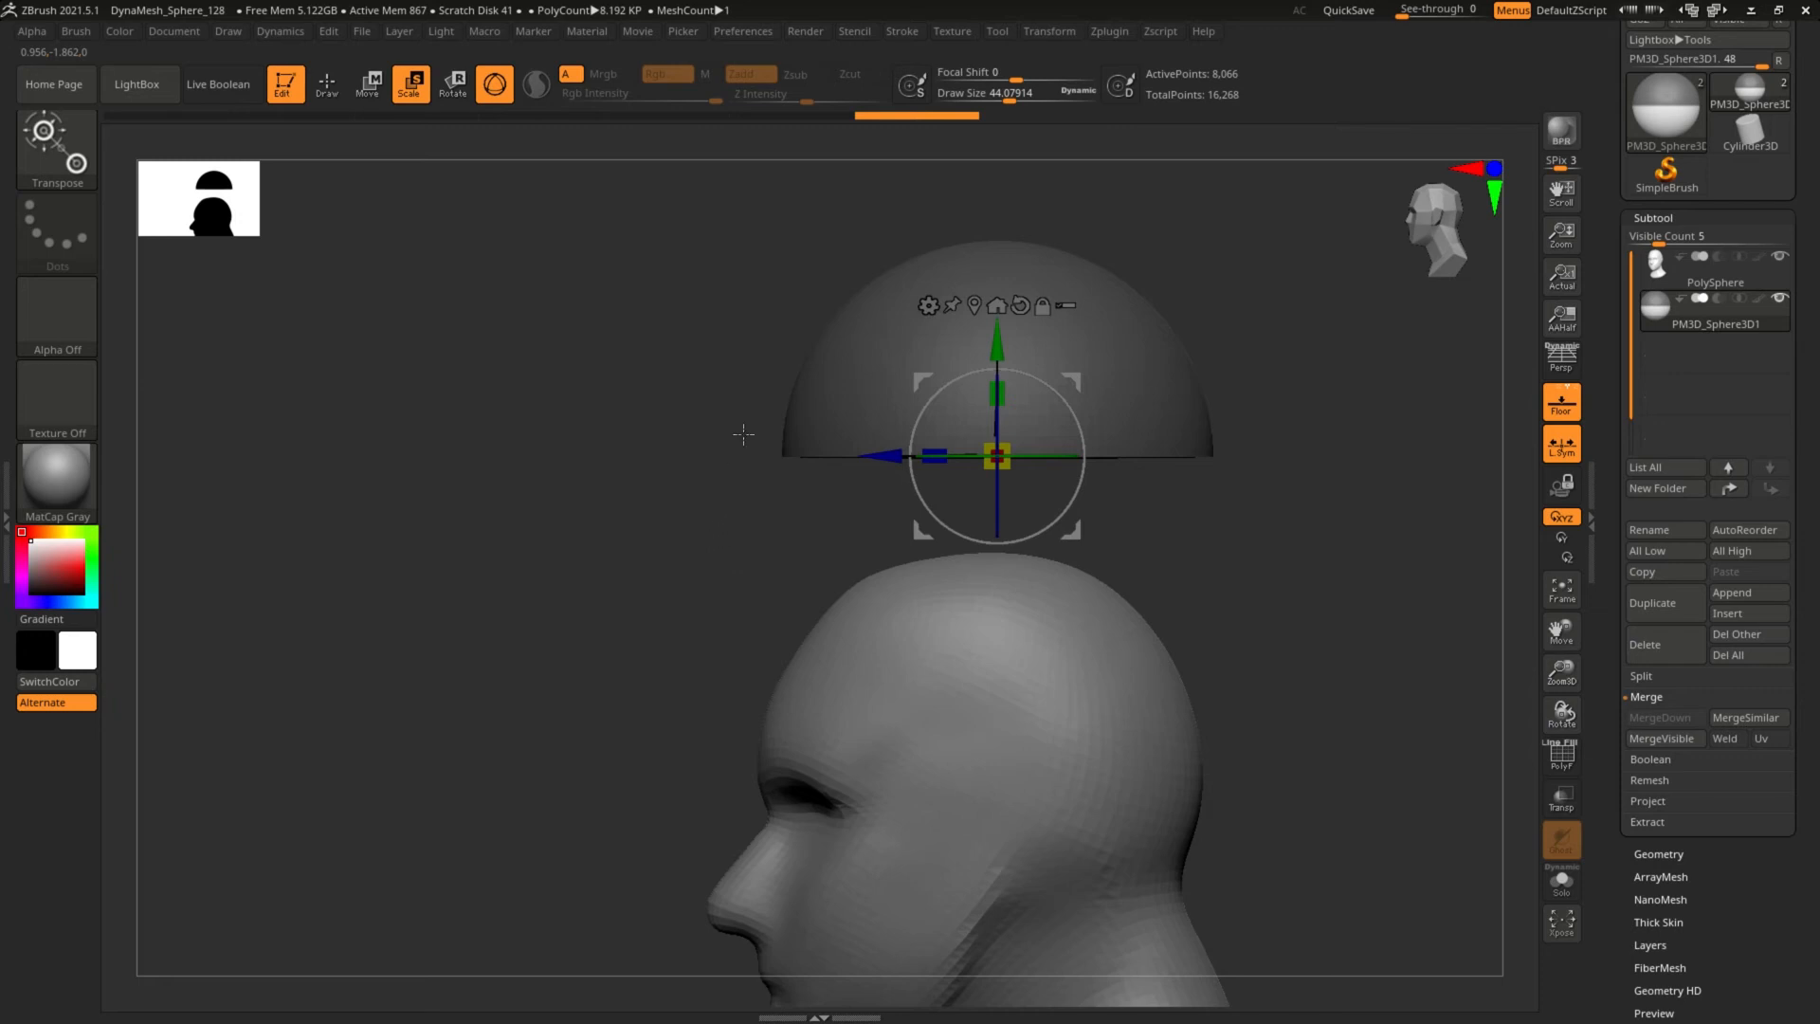
key("ctrl+z")
key("ctrl+z")
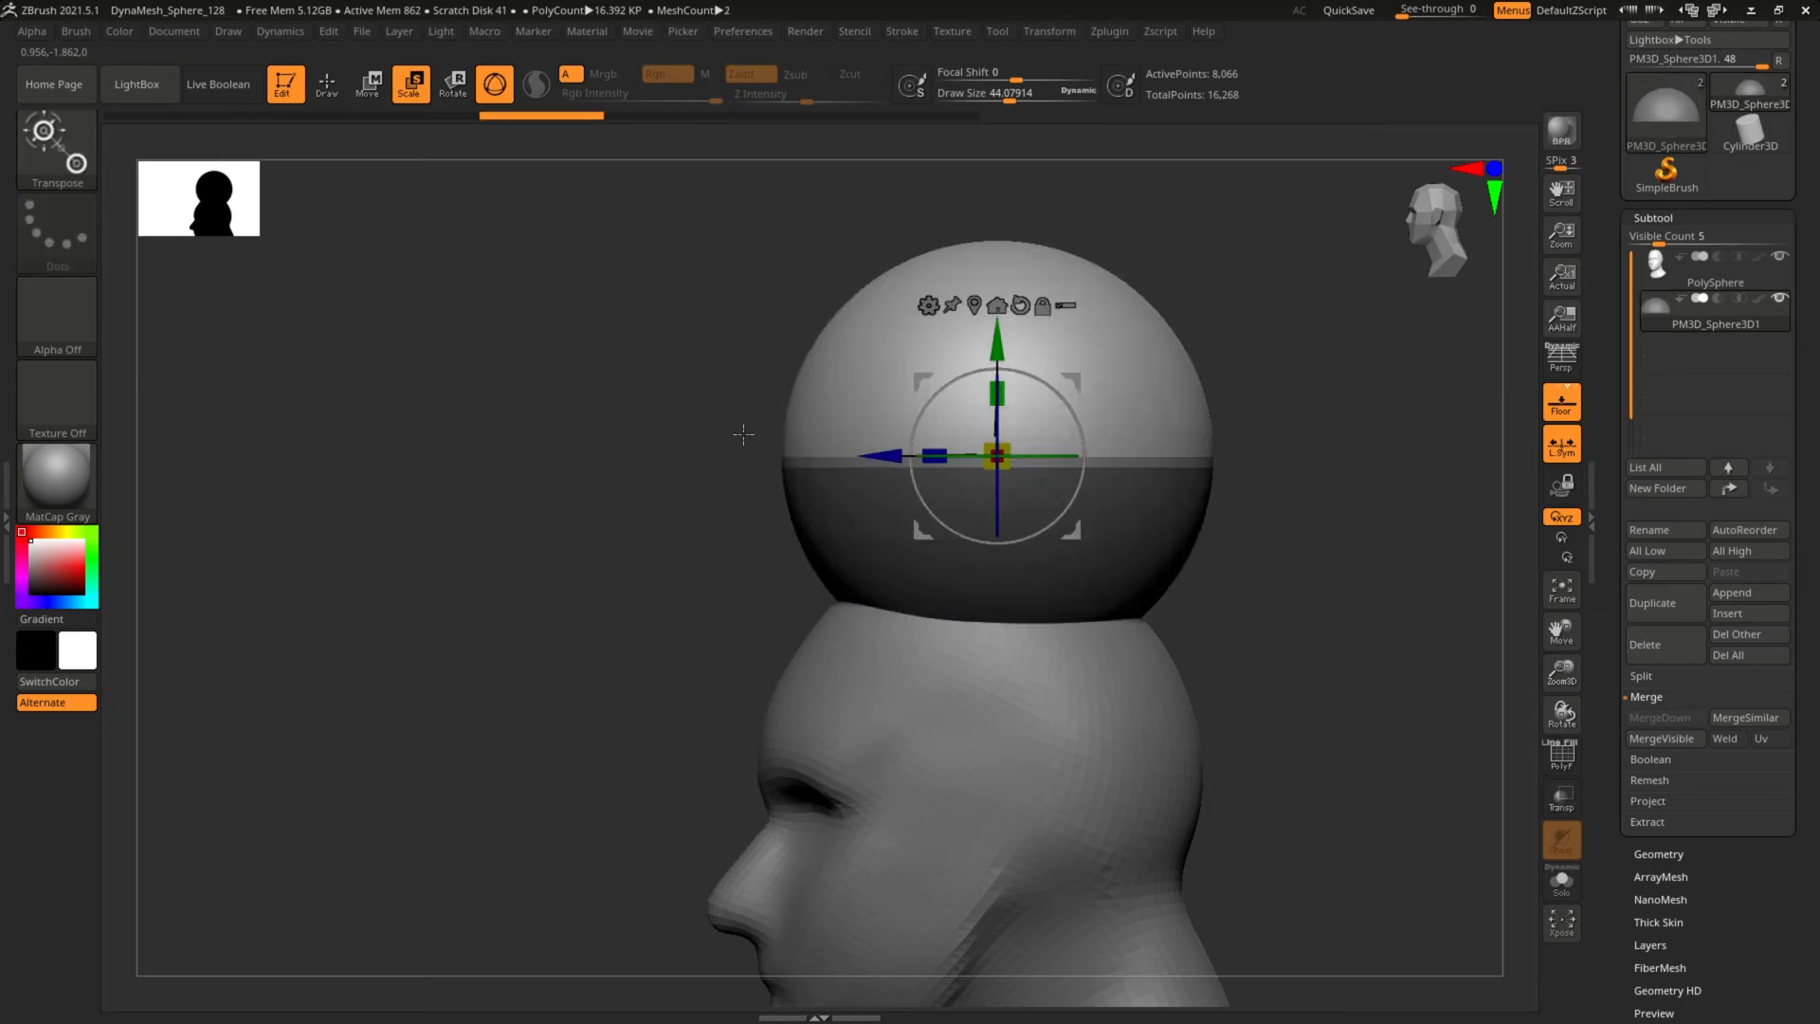
key("ctrl+z")
key("ctrl+z")
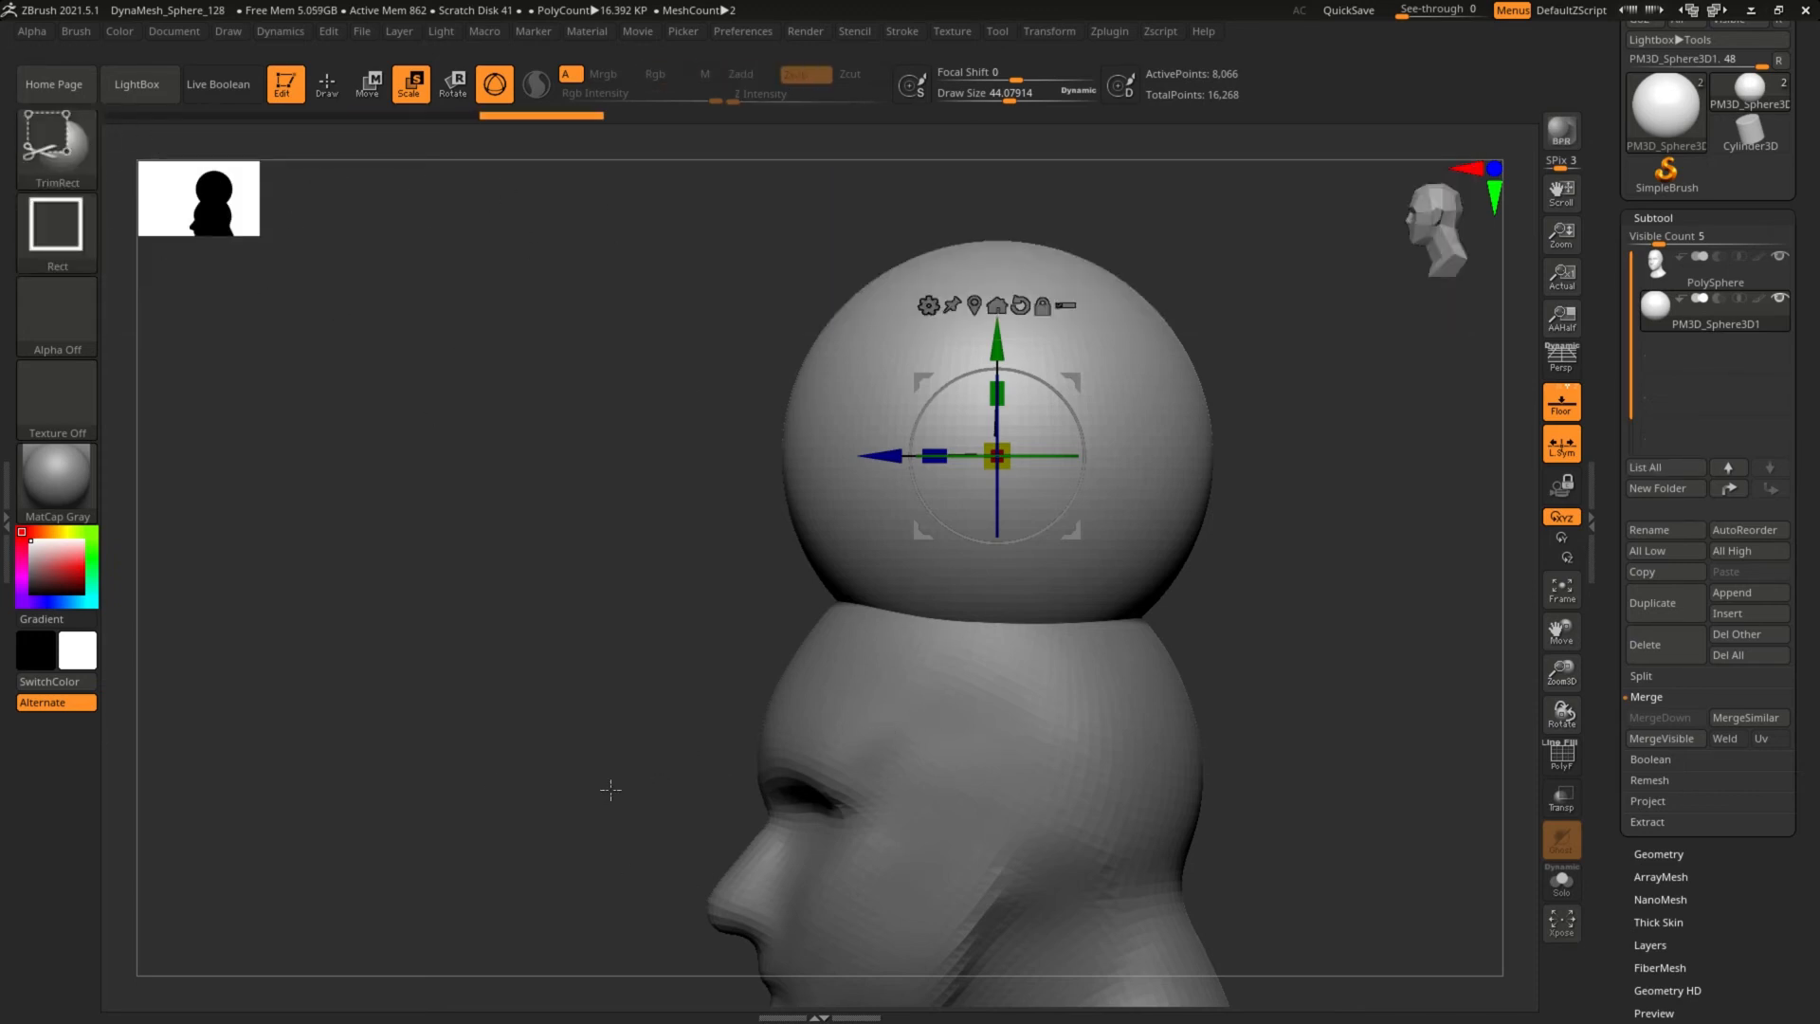
Cut away the sphere's lower half with TrimRect and narrow the remaining dome along X to suit the head's width.
mouse_move(596, 787)
left_mouse_down("ctrl+shift")
mouse_move(701, 773)
mouse_move(1319, 457)
left_mouse_up("ctrl+shift")
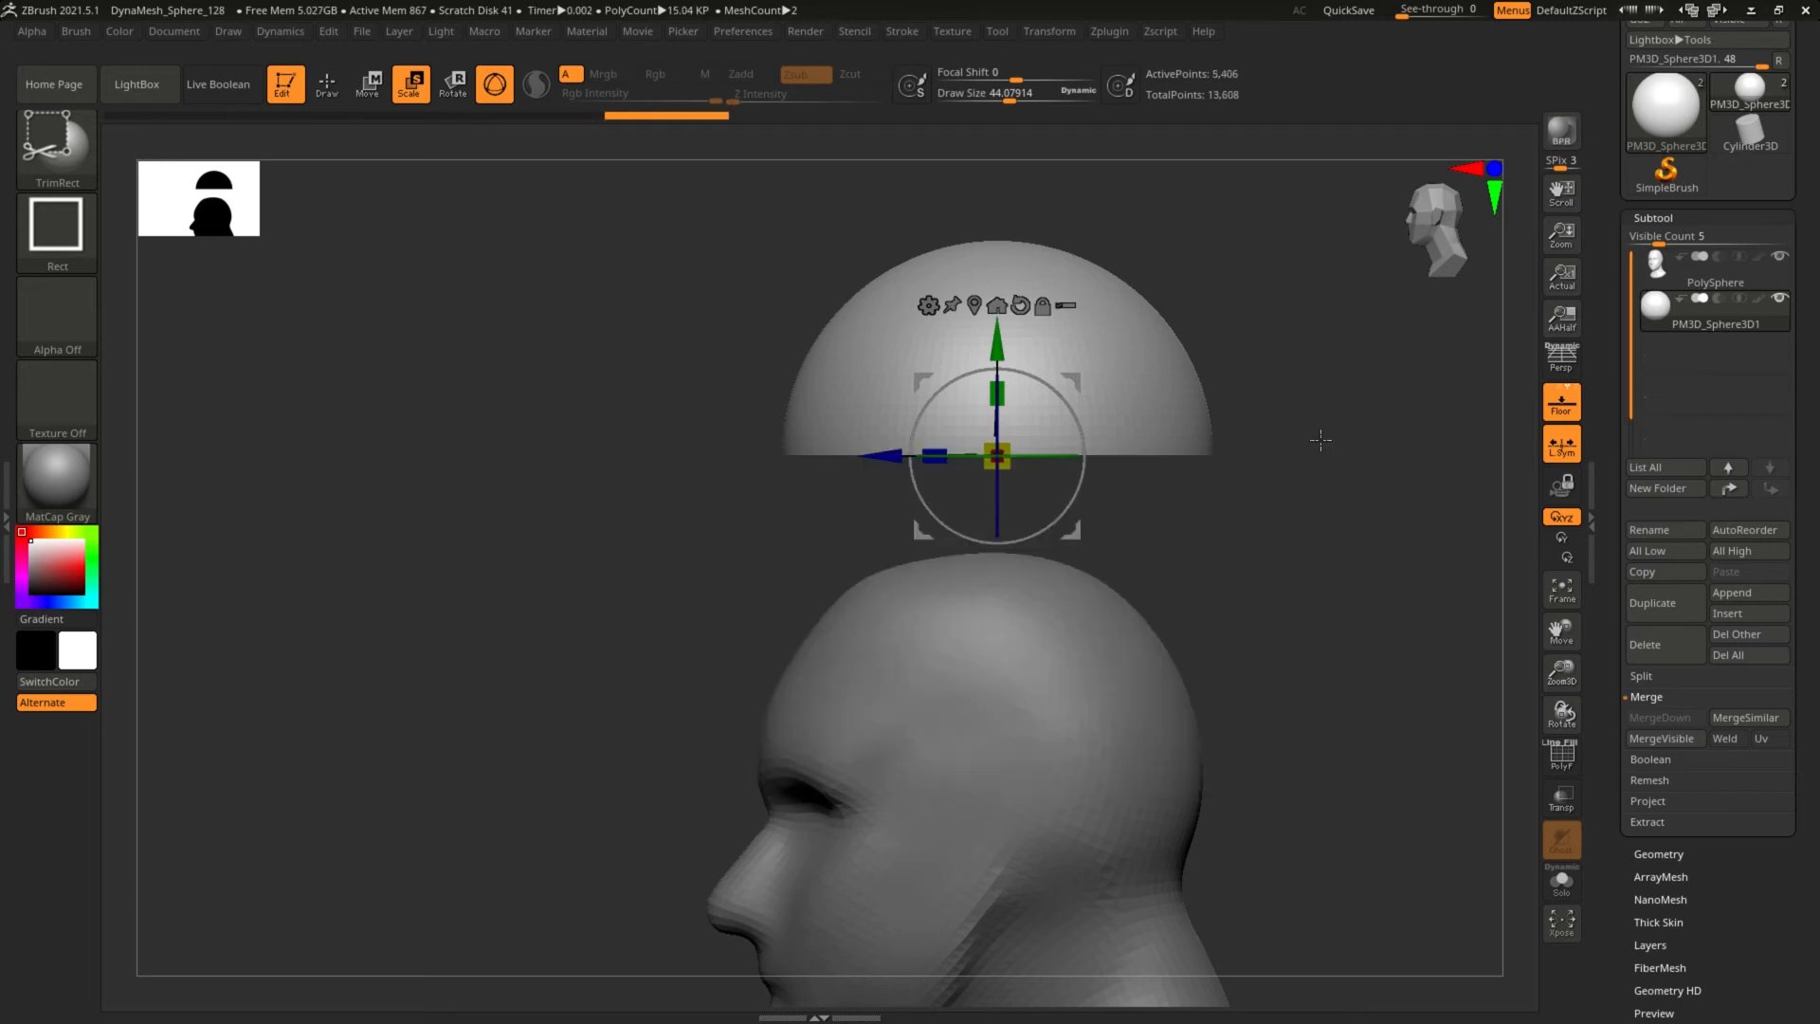
left_click_drag(682, 463, 793, 593)
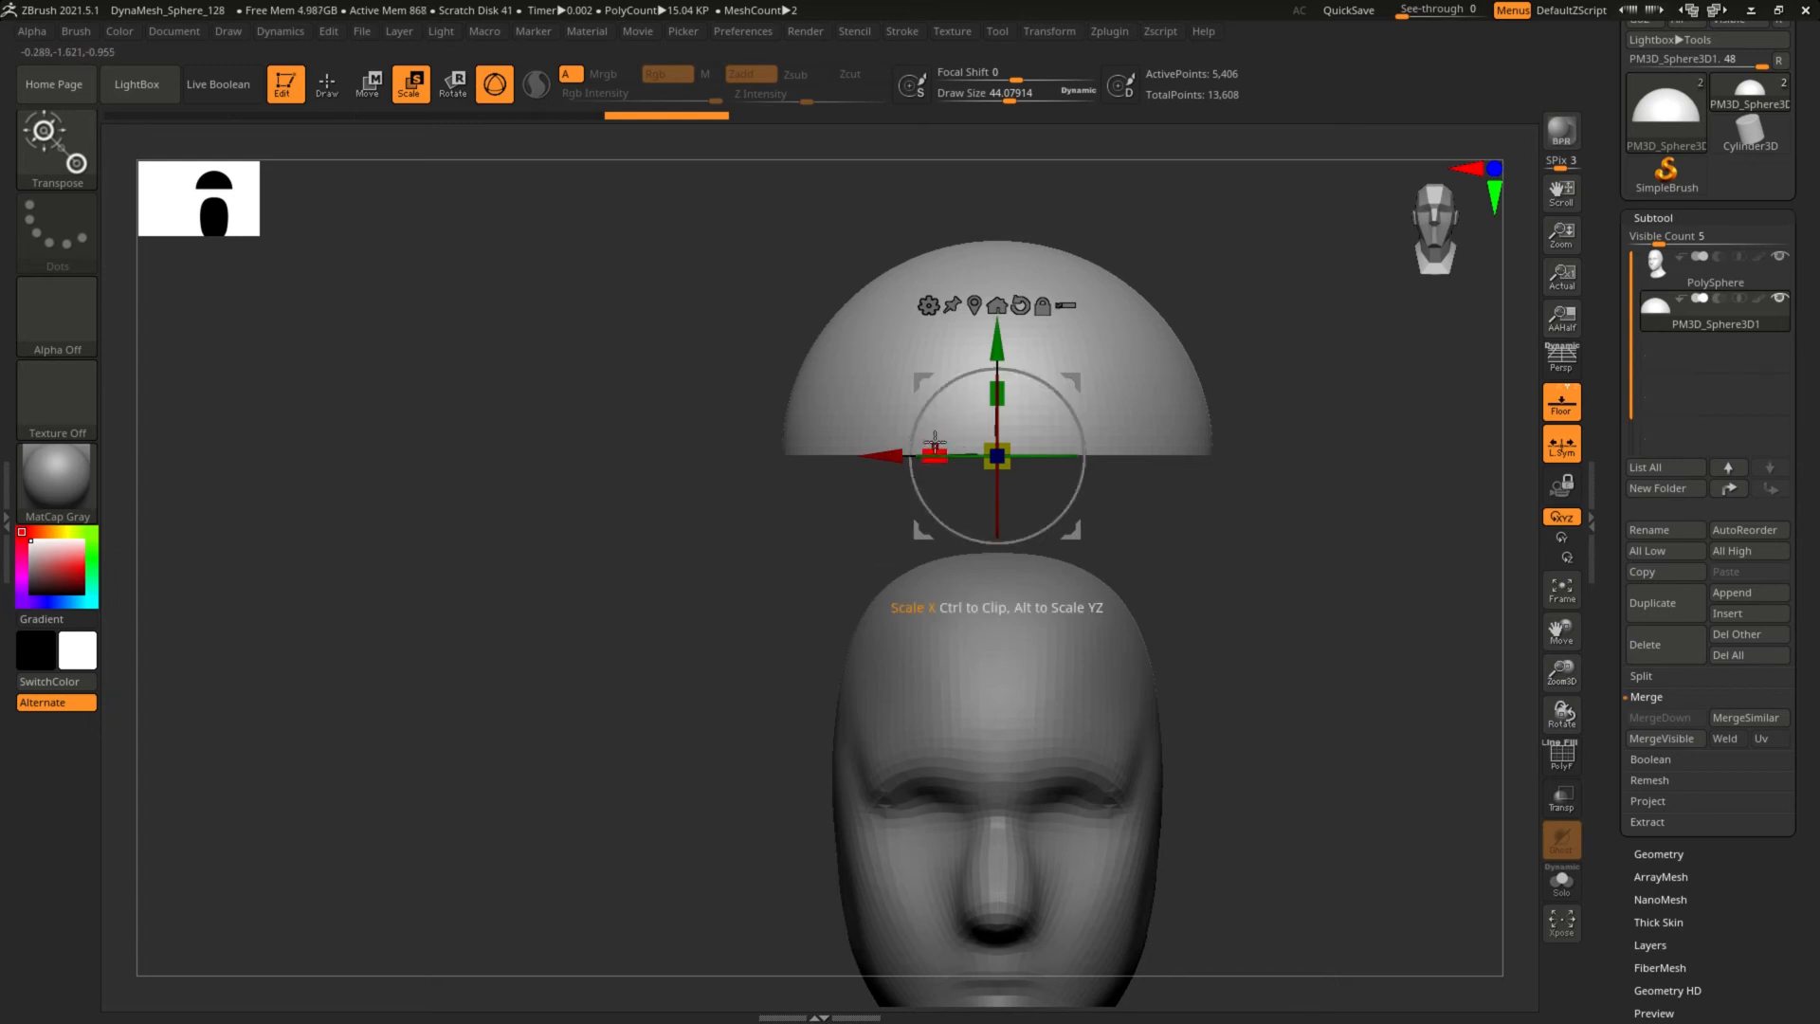
mouse_move(935, 440)
left_mouse_down()
mouse_move(976, 434)
mouse_move(939, 445)
left_mouse_up()
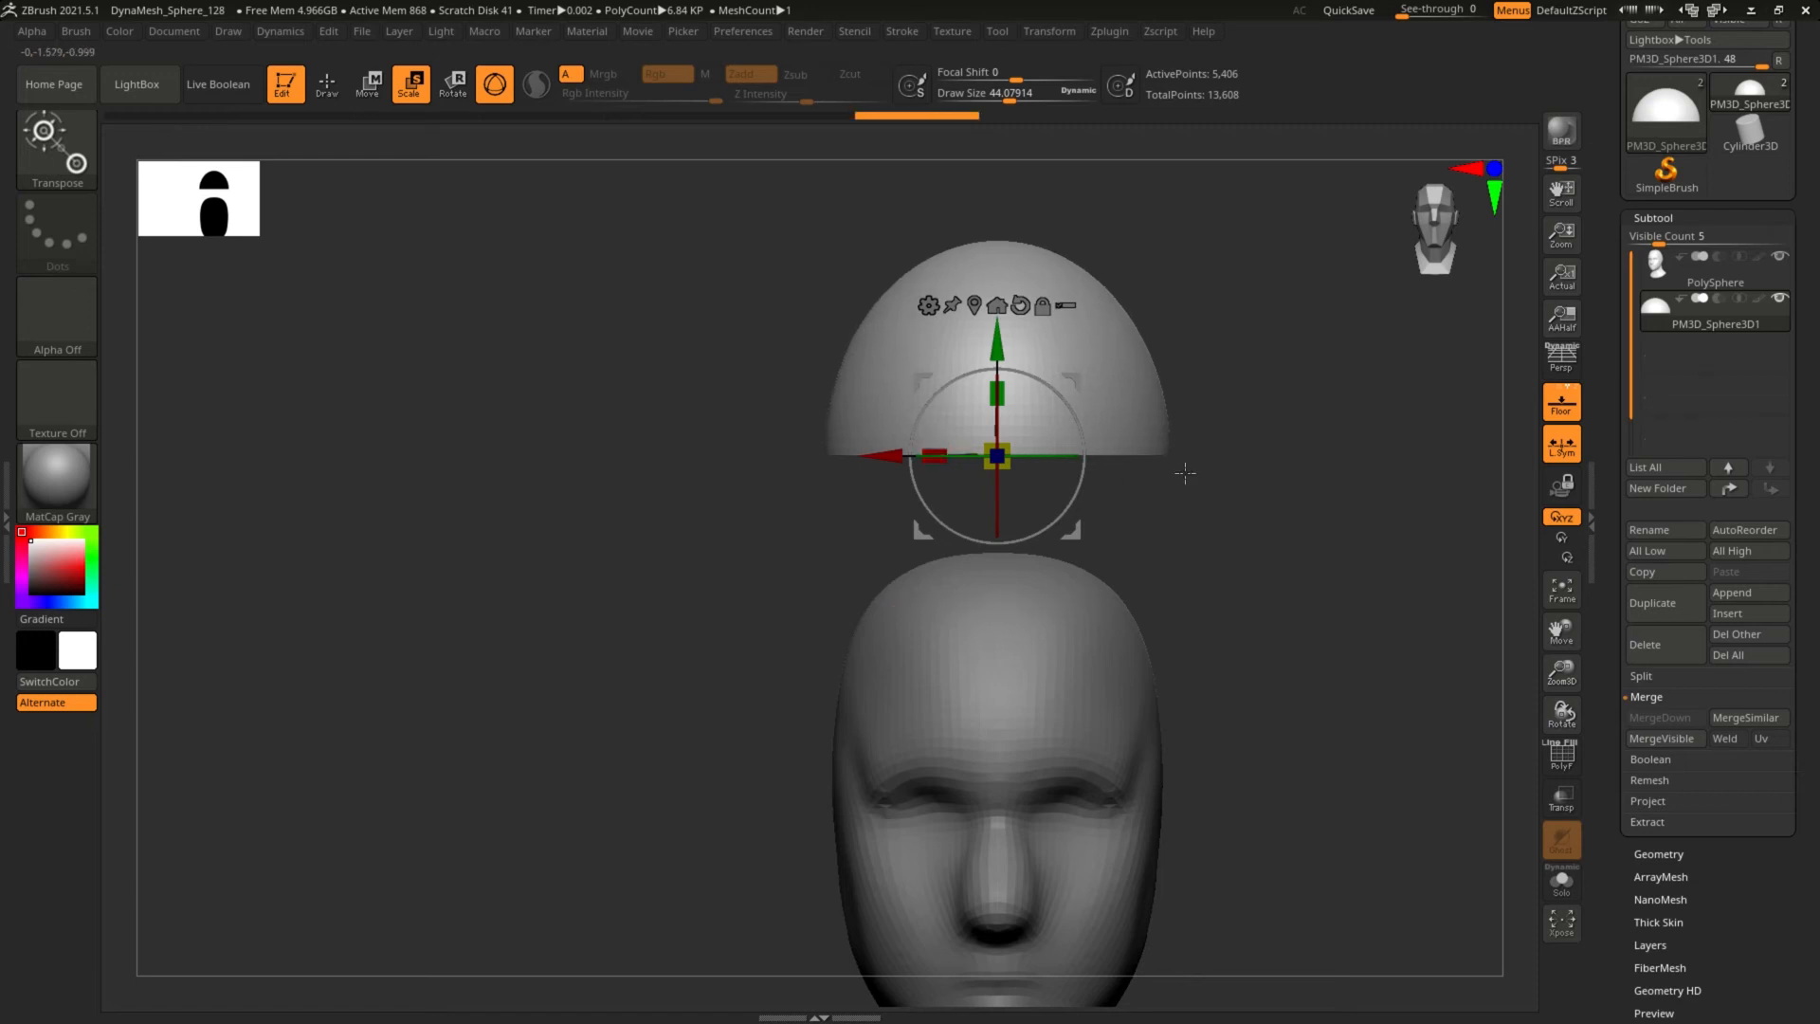
Lower the dome onto the top of the head and tilt it slightly backward so it sits like a cap.
left_click_drag(1185, 473, 1128, 503, "shift")
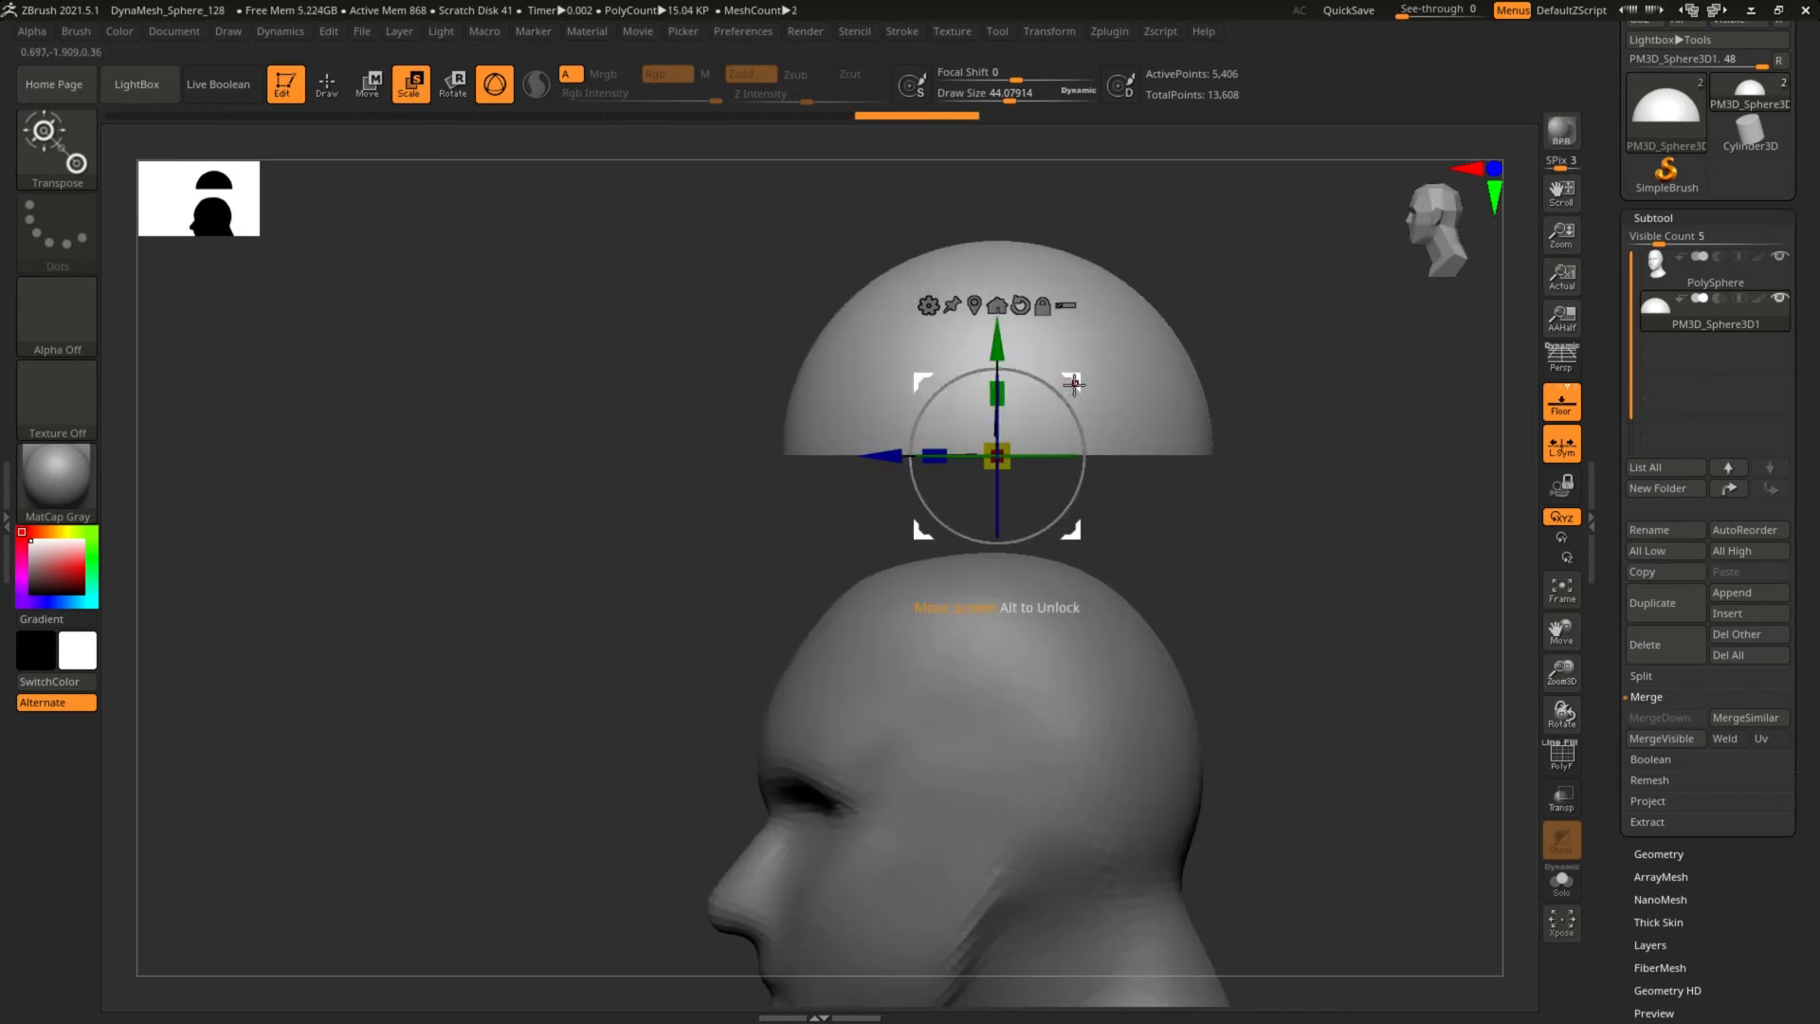
left_click_drag(1070, 382, 1068, 631)
left_click_drag(993, 706, 1024, 690)
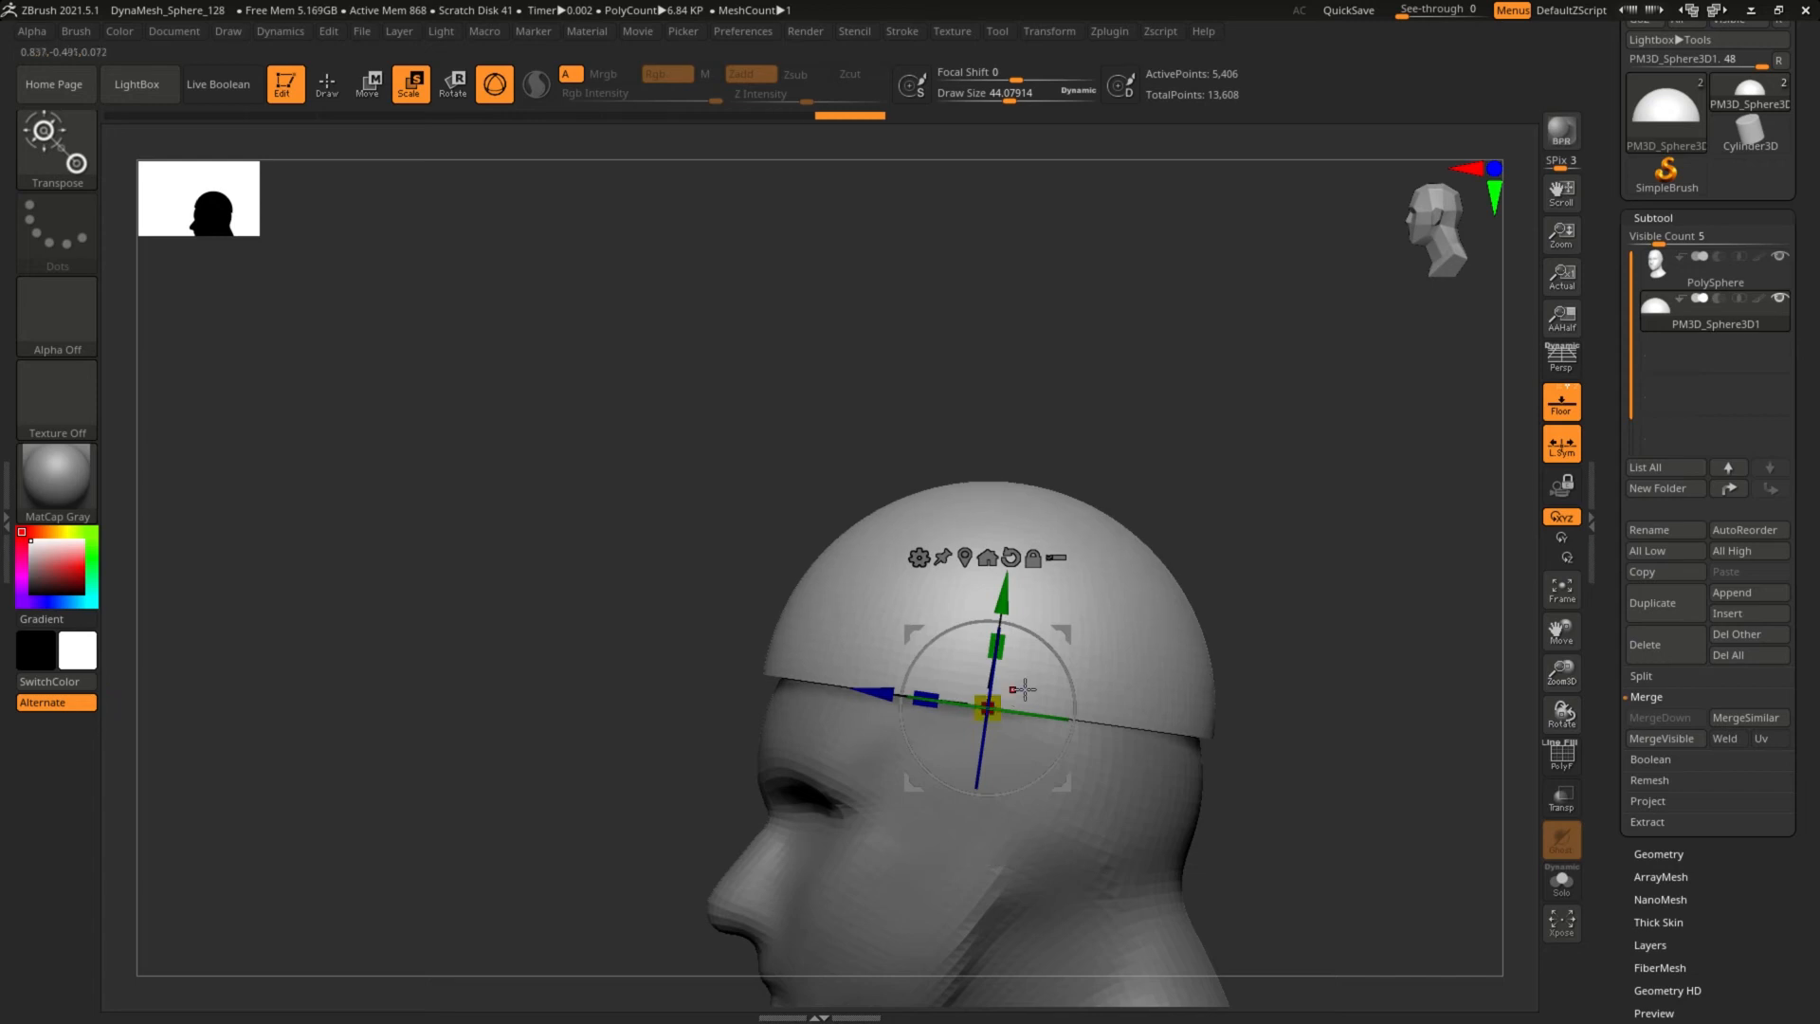
left_click_drag(1191, 493, 1186, 529)
left_click_drag(1211, 462, 1171, 271, "alt")
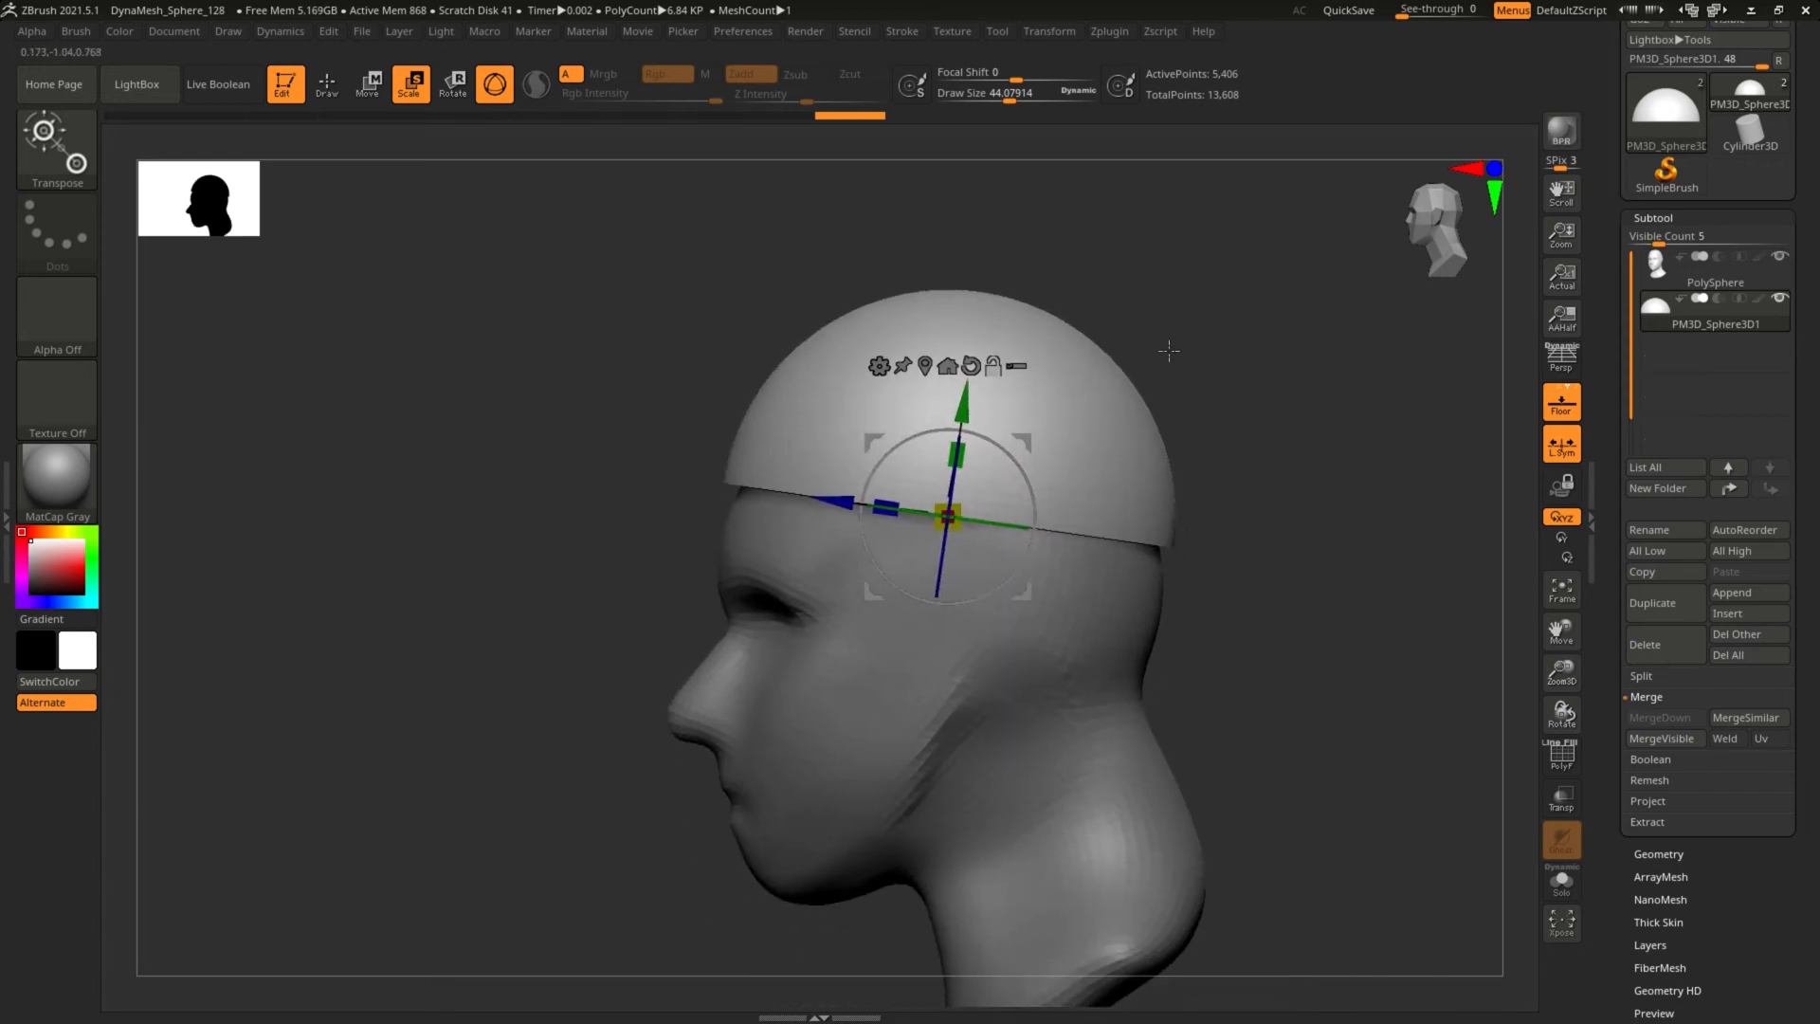
left_click_drag(1169, 350, 1184, 434, "alt")
left_click_drag(1022, 437, 1026, 455)
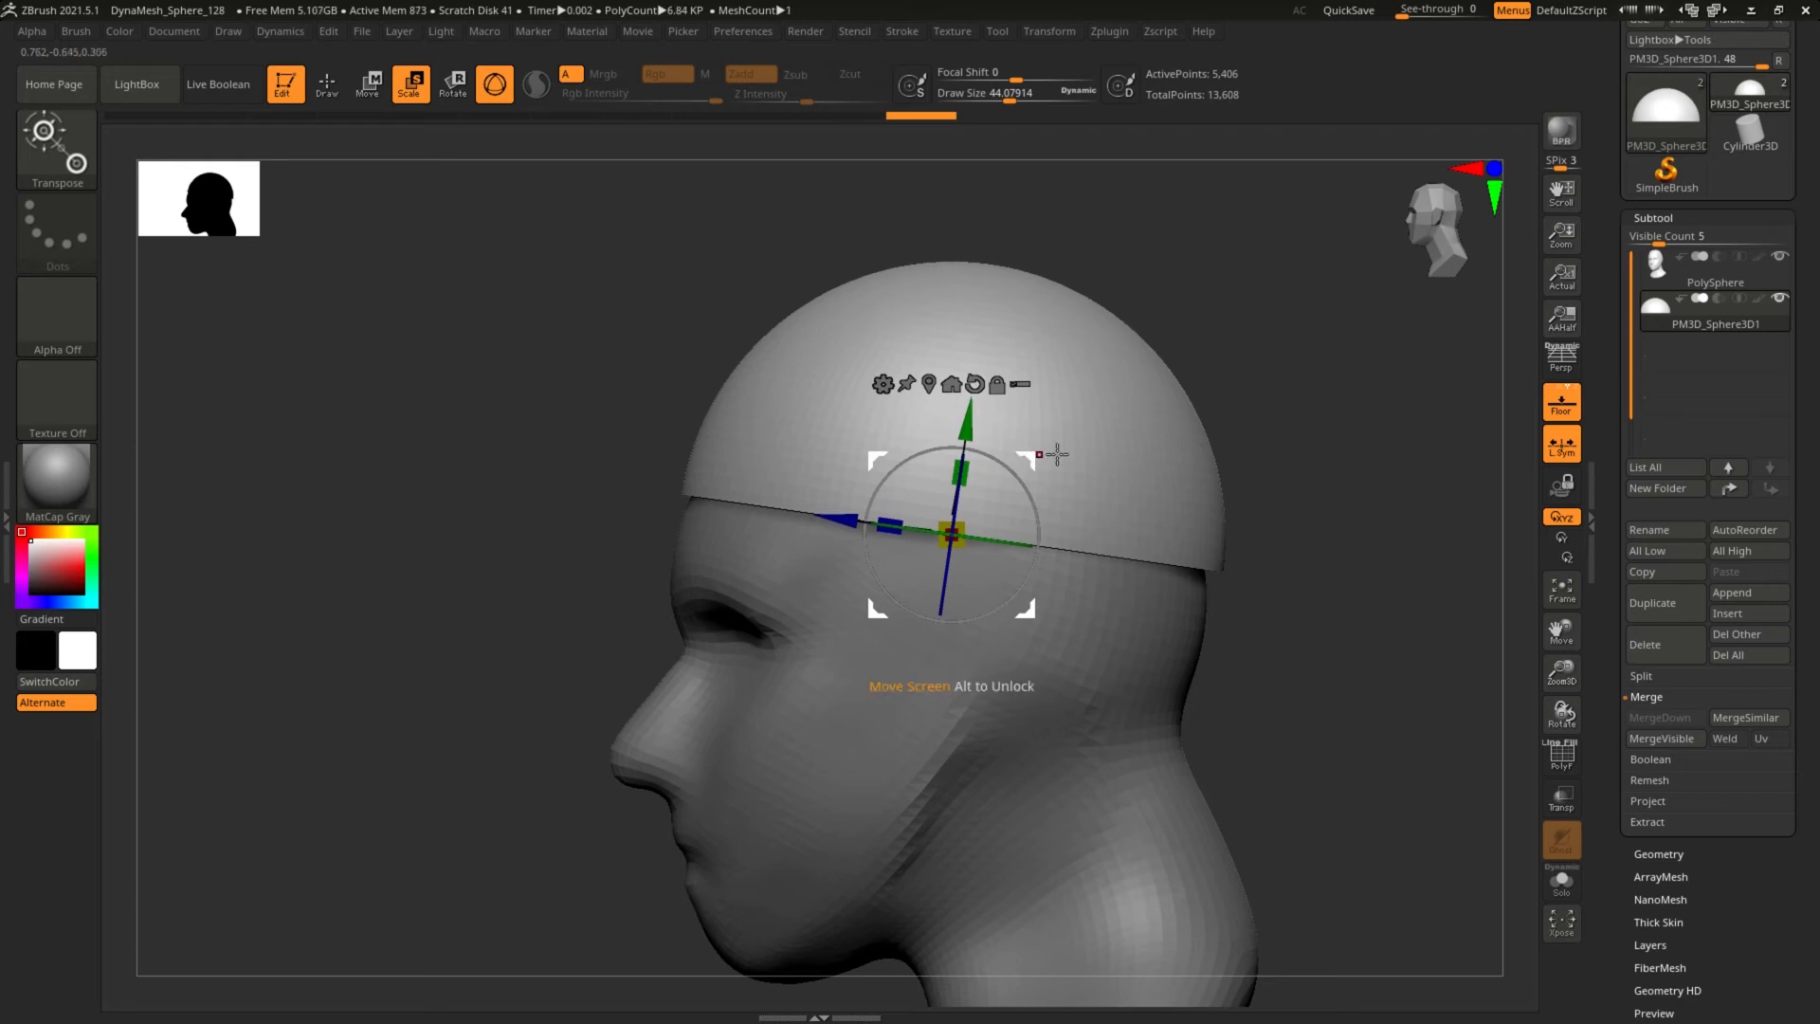
left_click_drag(1250, 349, 1353, 347)
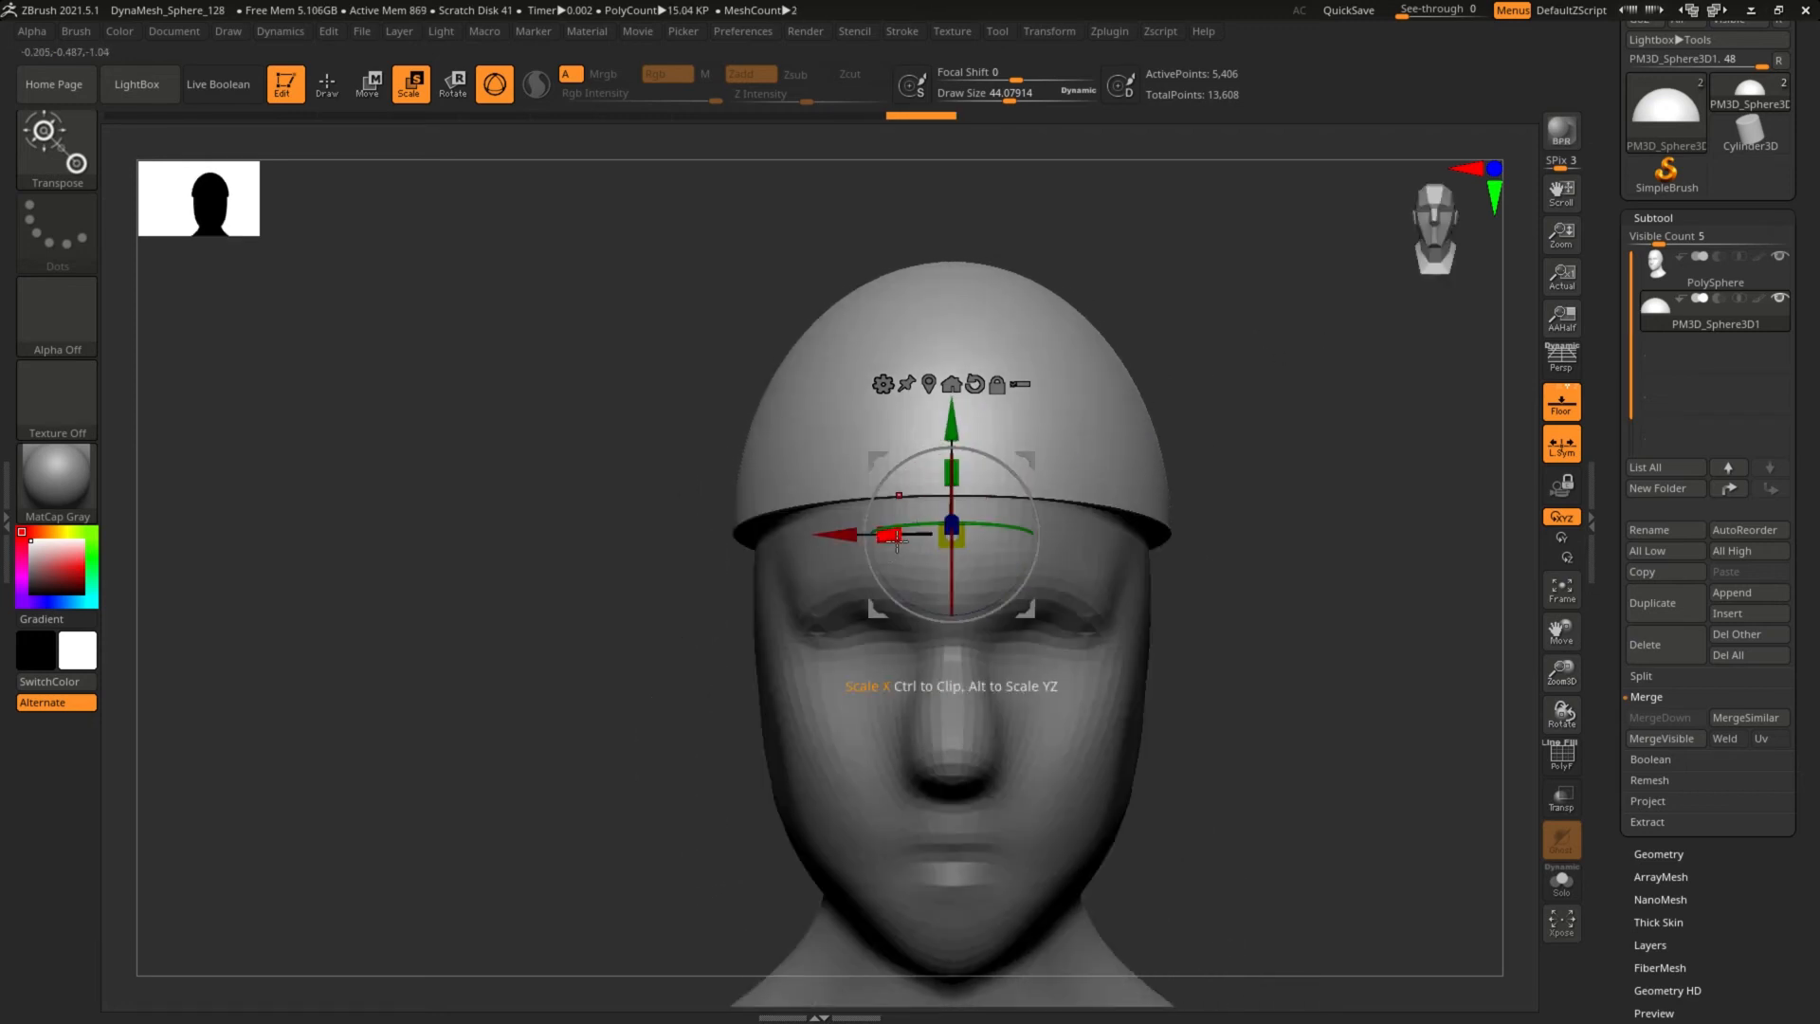
left_click_drag(1224, 473, 1043, 479, "shift")
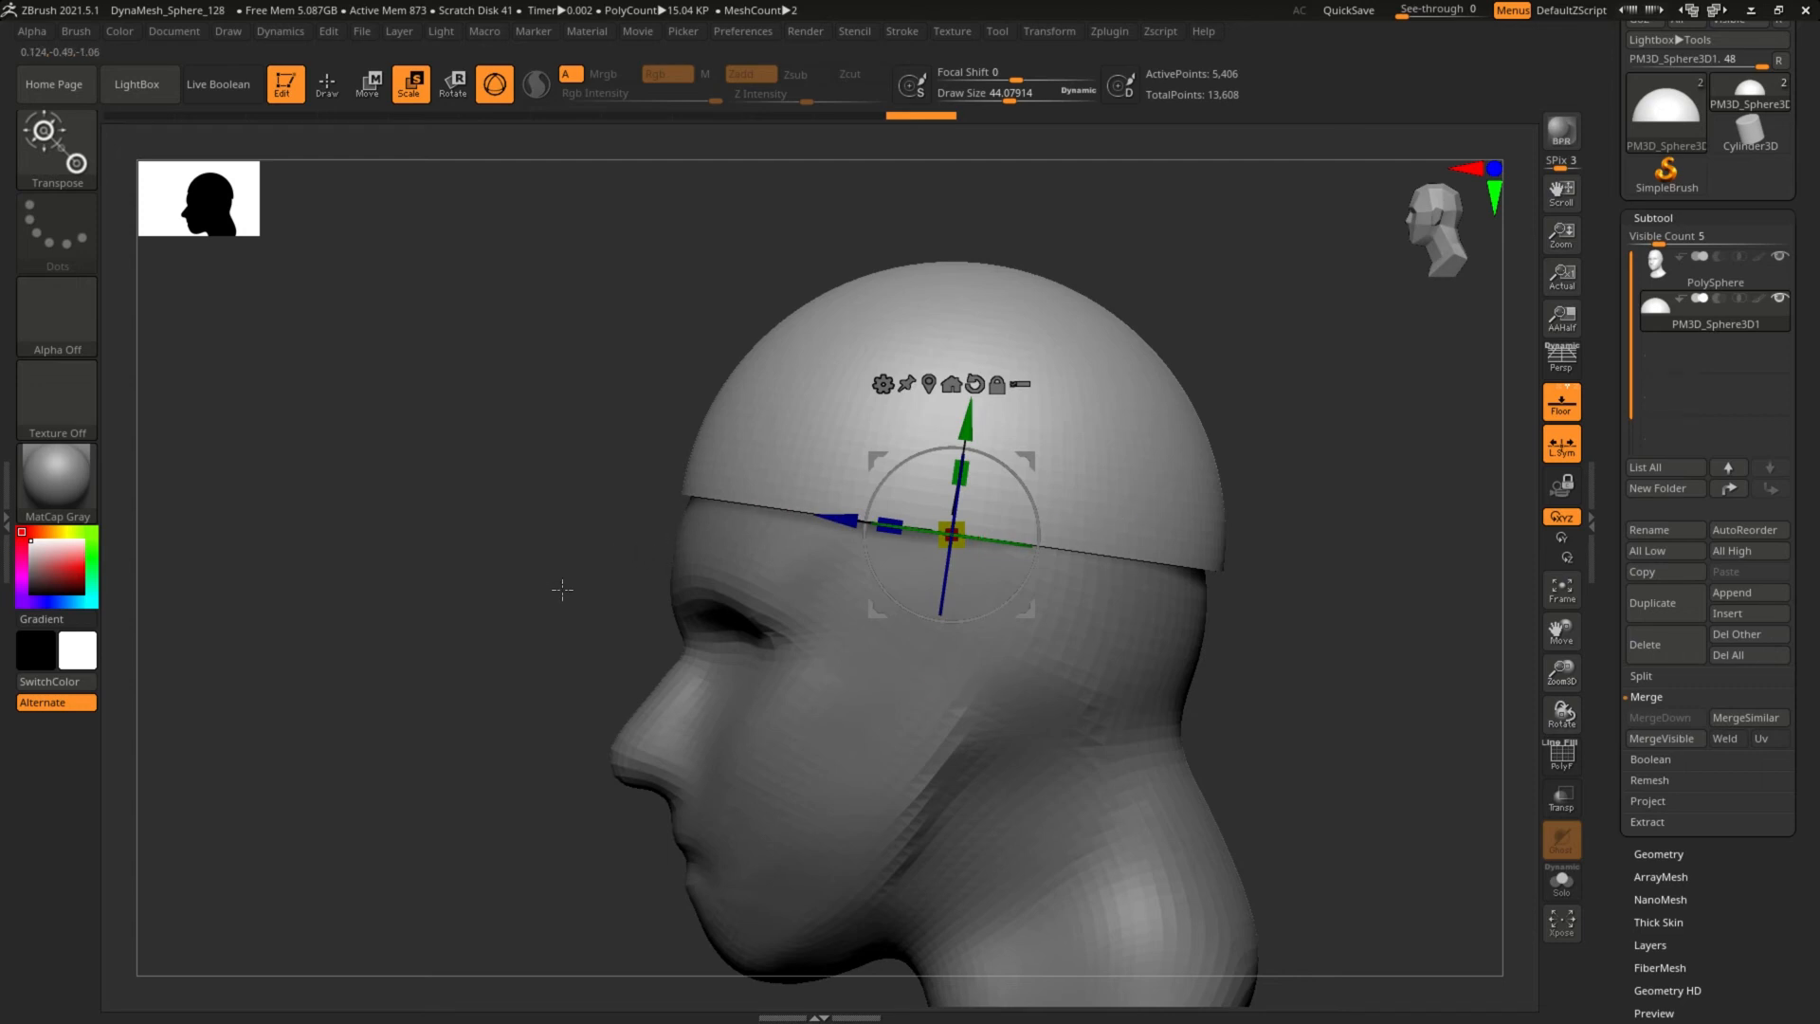
Leave the transform gizmo and switch to the Move Topological brush with the cap's front rim in view.
key("q")
key("b")
key("m")
key("t")
mouse_move(477, 574)
left_mouse_down()
mouse_move(487, 532)
mouse_move(513, 565)
left_mouse_up()
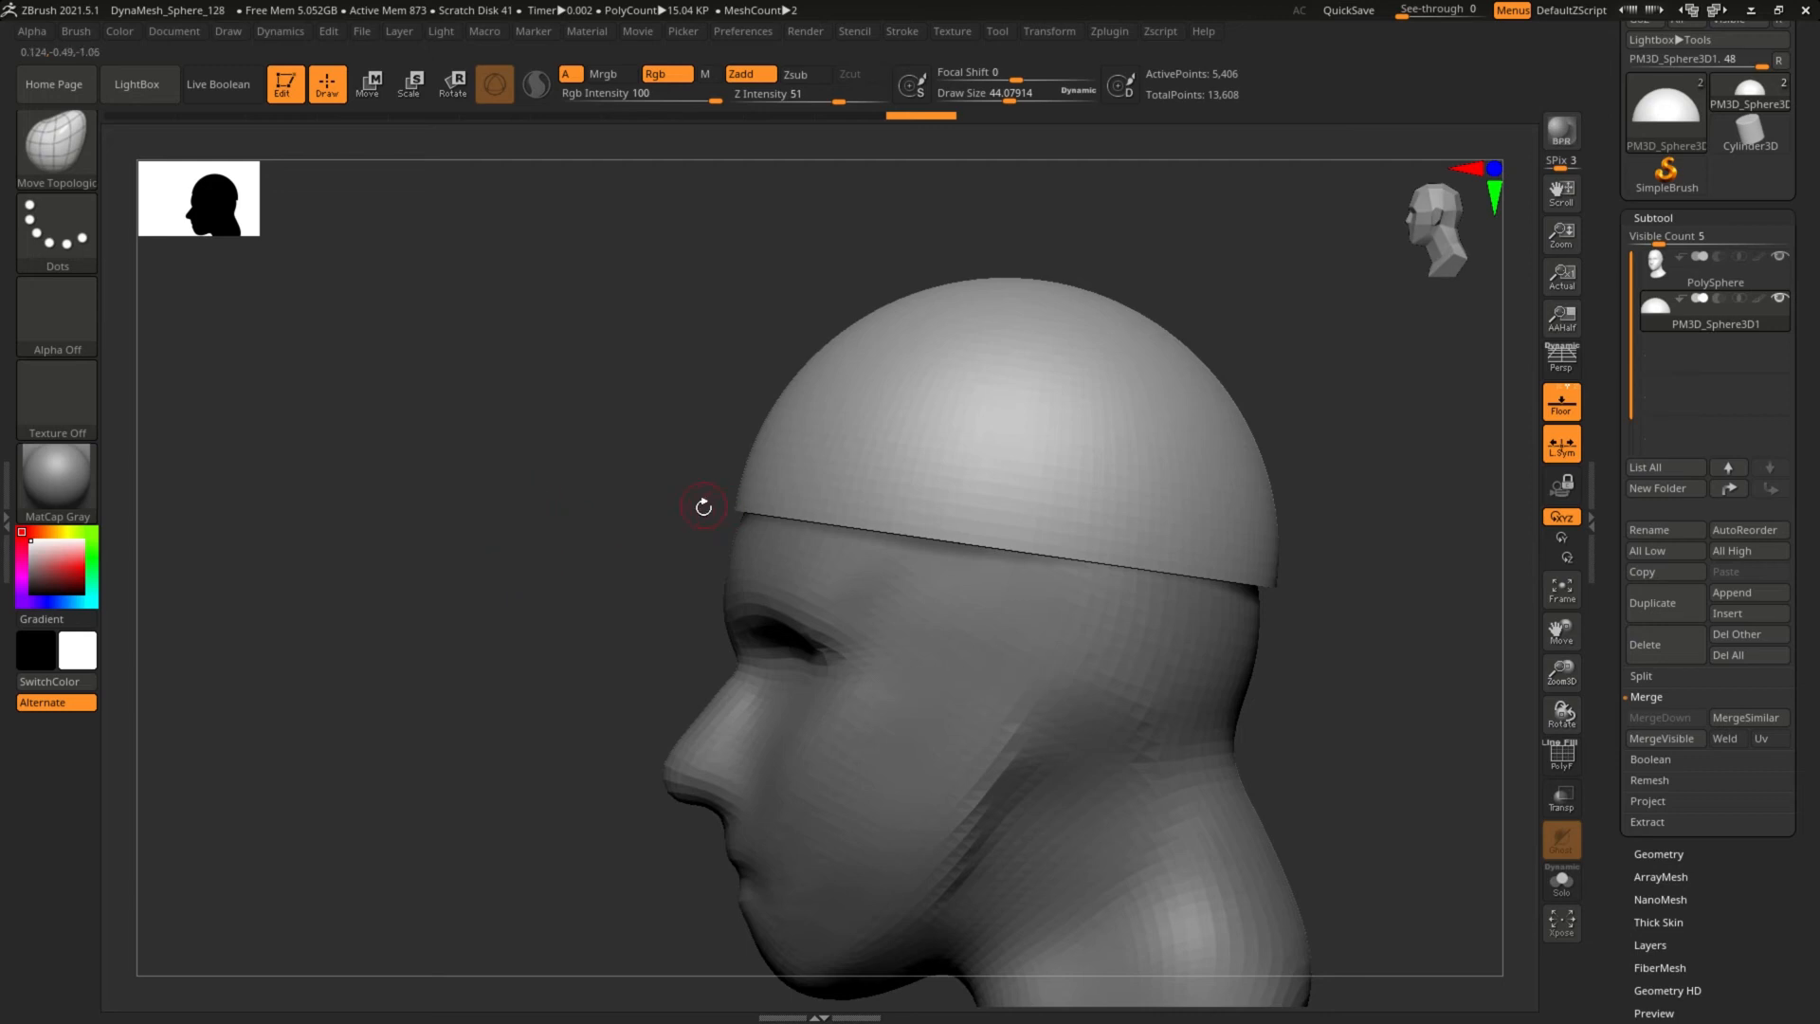
left_click_drag(703, 506, 709, 552, "shift")
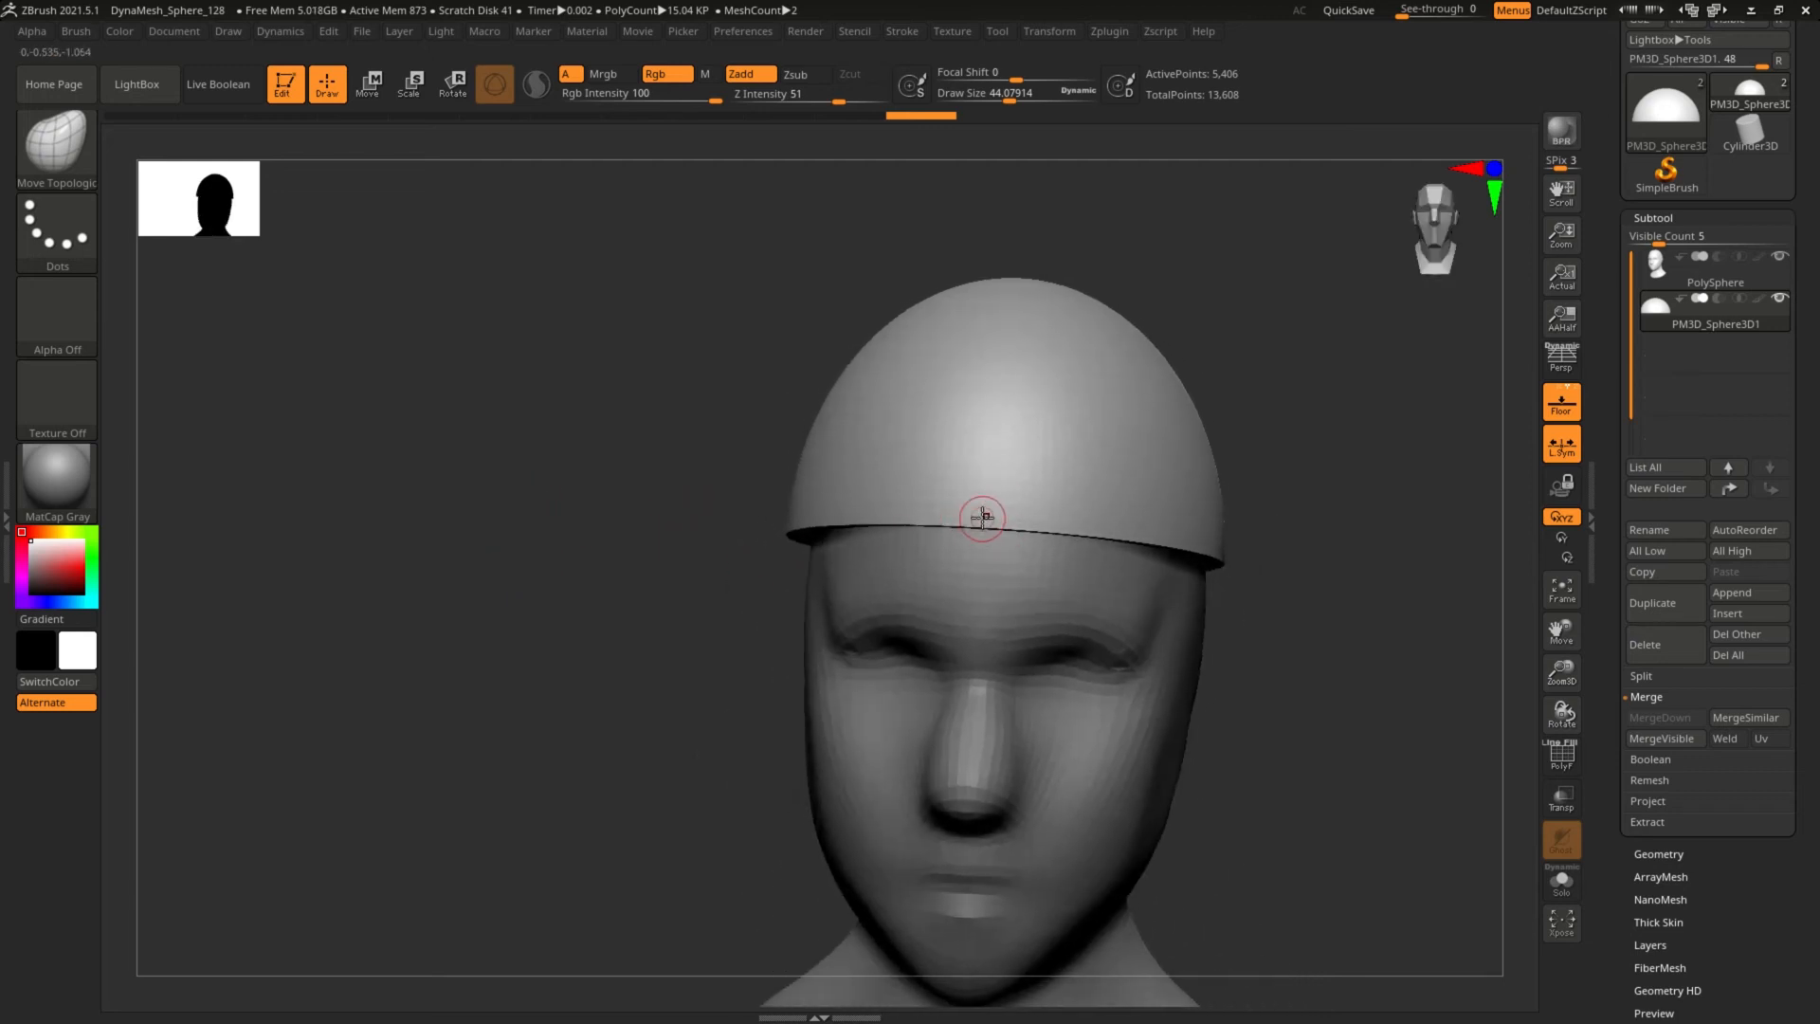
key("ctrl")
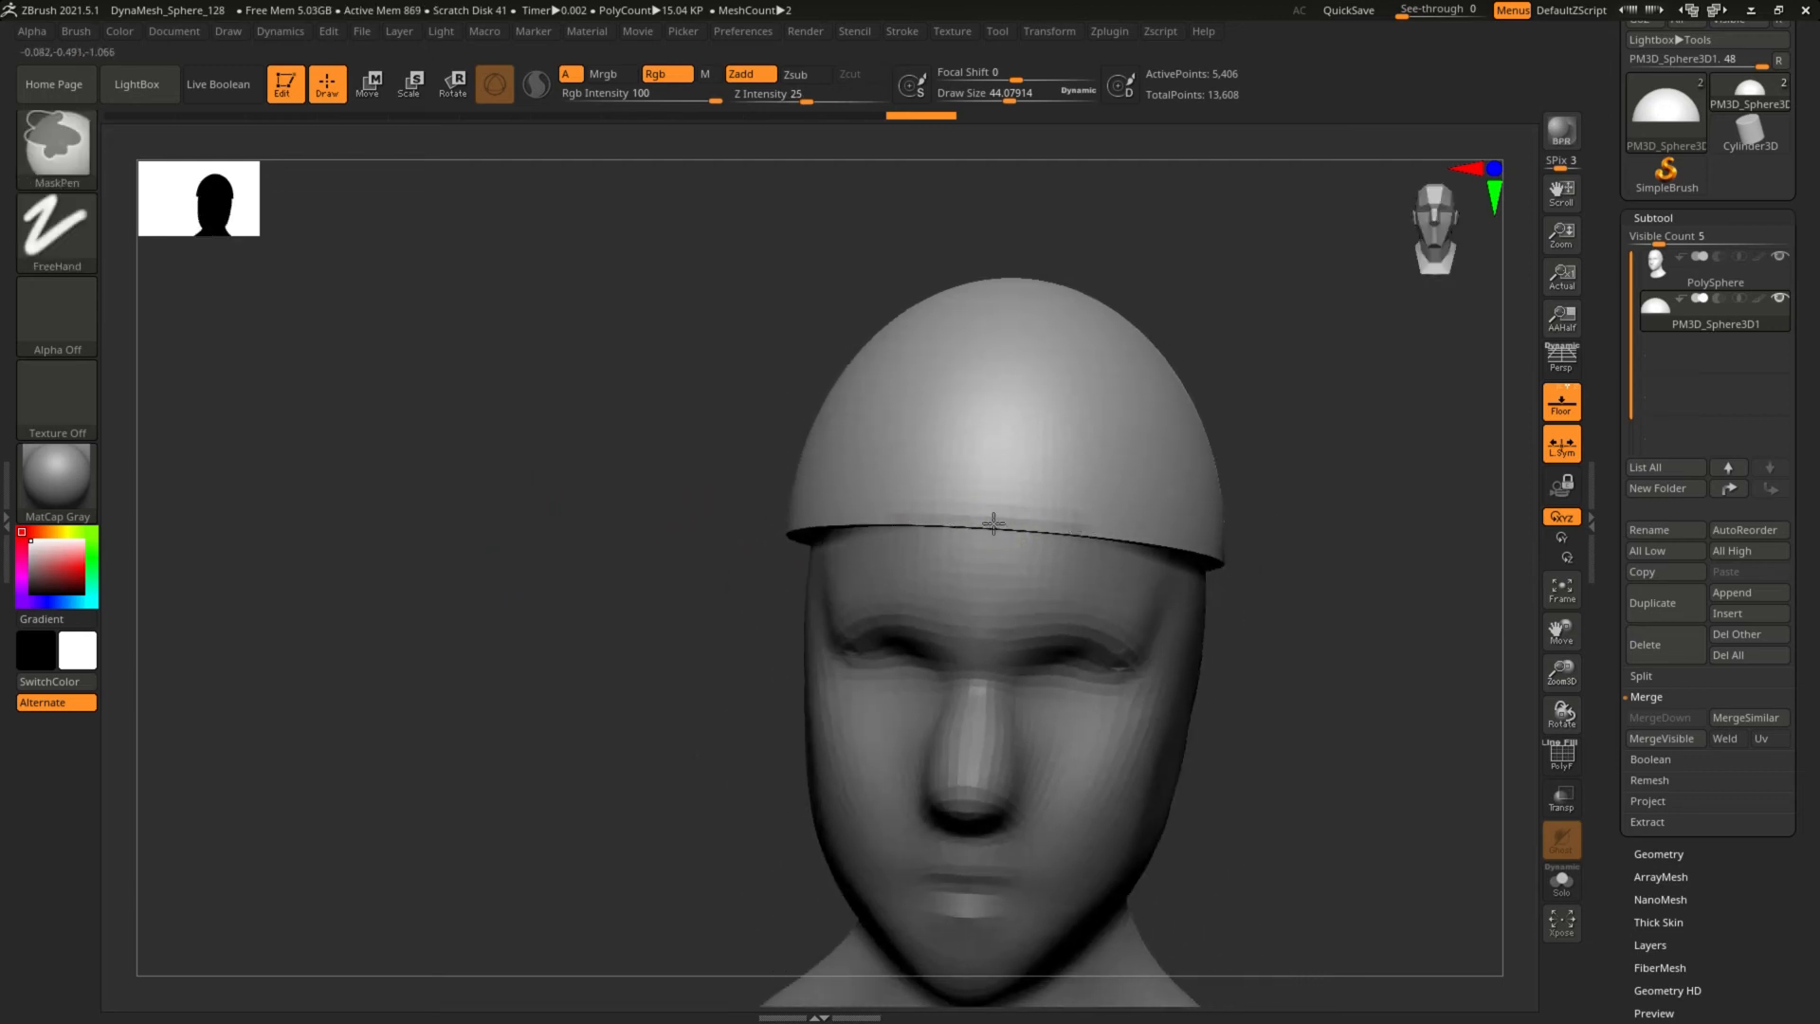
left_click_drag(993, 523, 1058, 528, "ctrl")
key("ctrl+z")
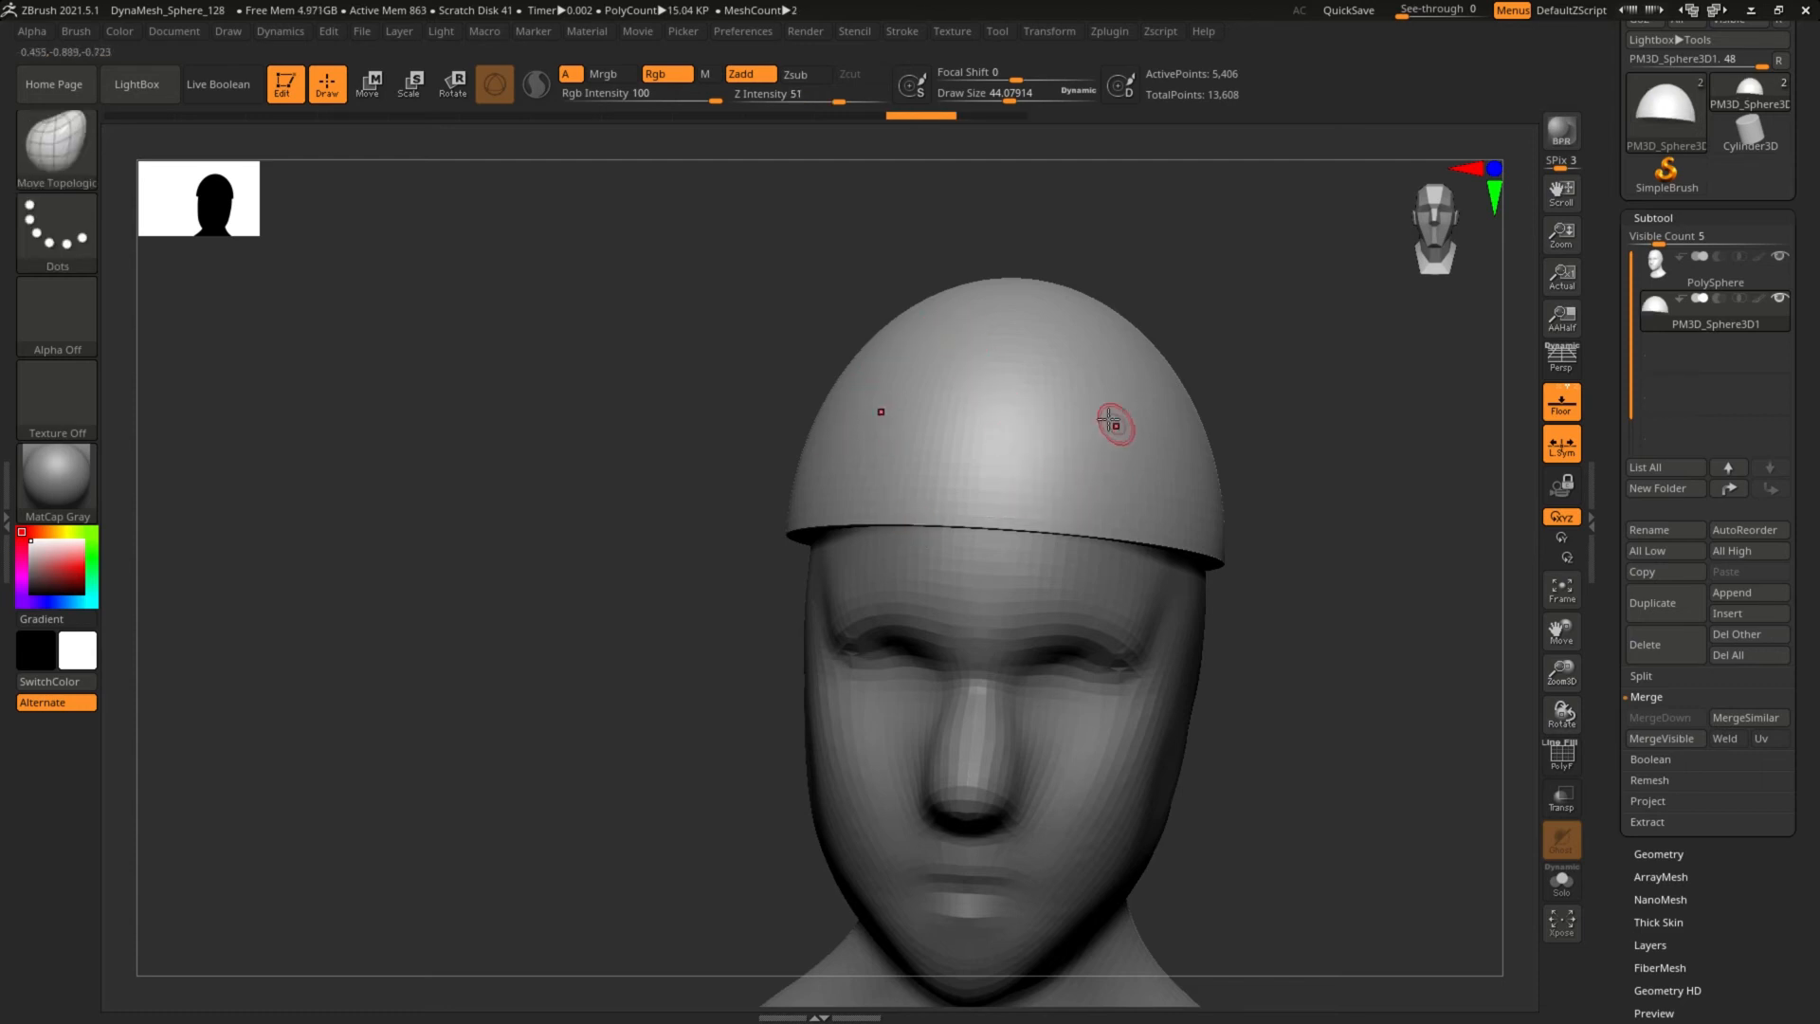
Paint a mask strip along the cap's front rim above the forehead and invert it to leave only that strip editable.
key("ctrl")
mouse_move(988, 526)
left_mouse_down("ctrl")
mouse_move(939, 512)
mouse_move(1130, 534)
left_mouse_up("ctrl")
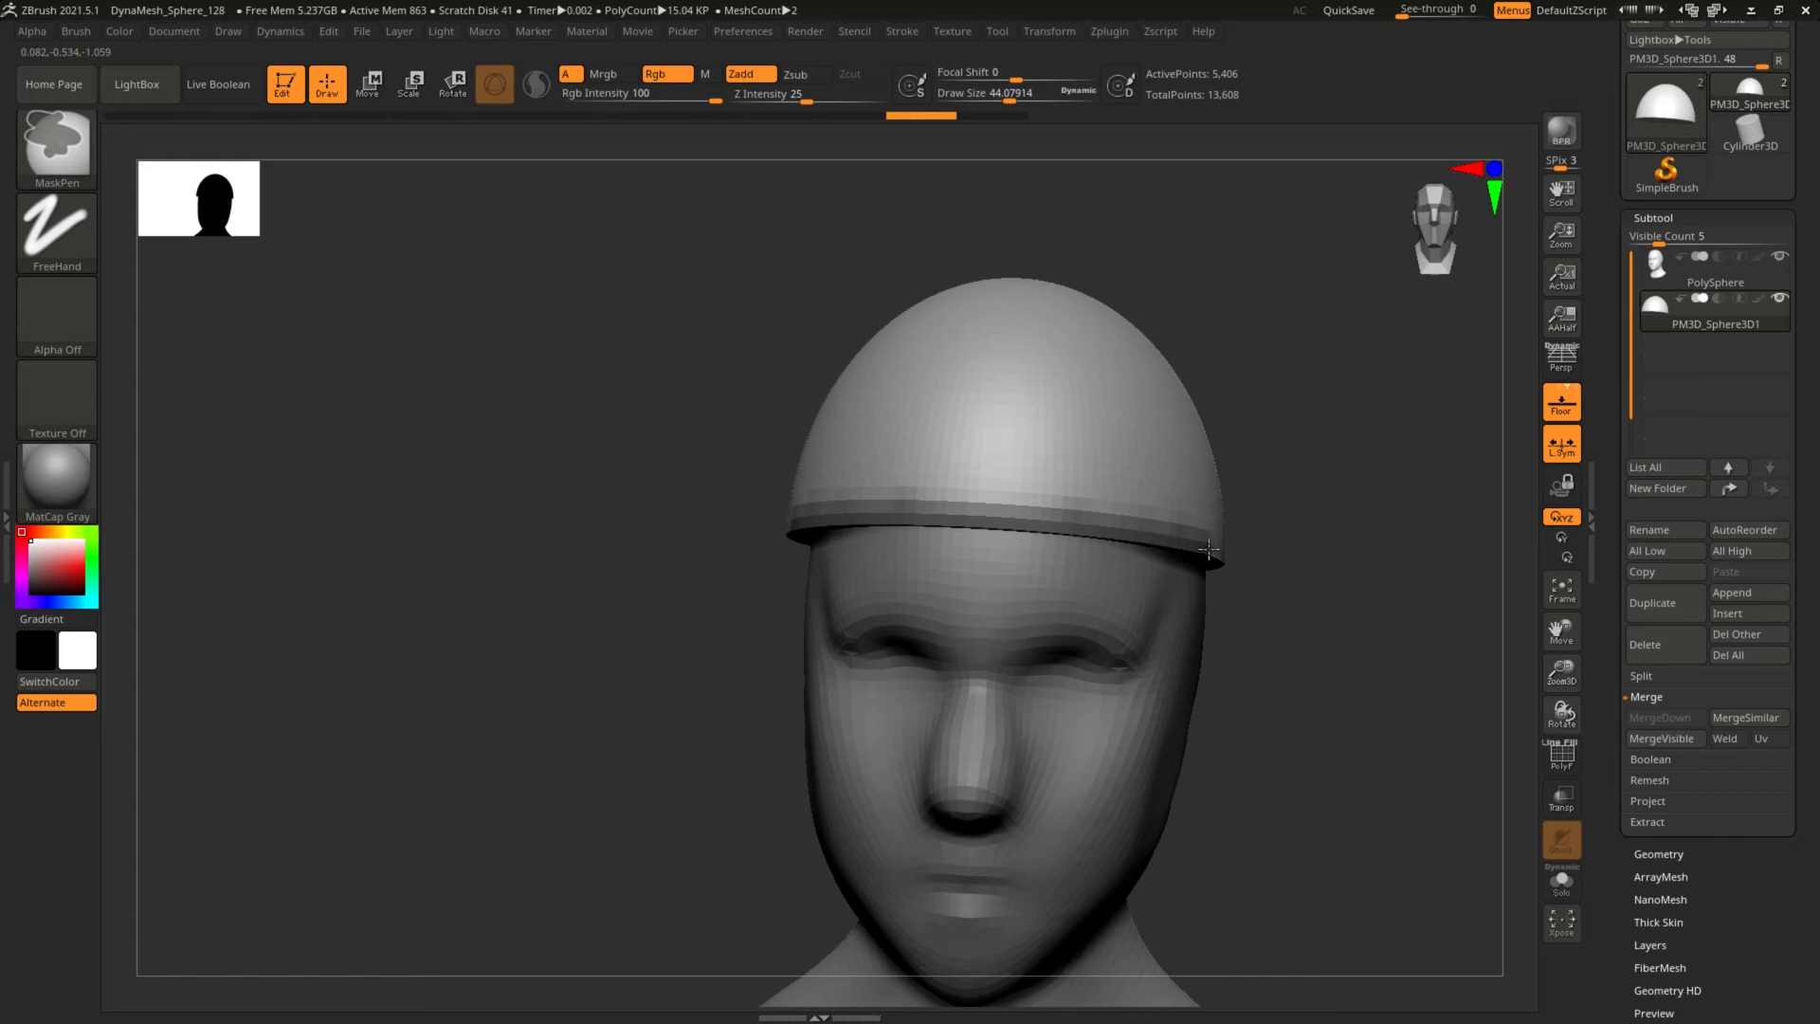
mouse_move(1126, 533)
left_mouse_down("ctrl")
mouse_move(986, 504)
mouse_move(1059, 512)
left_mouse_up("ctrl")
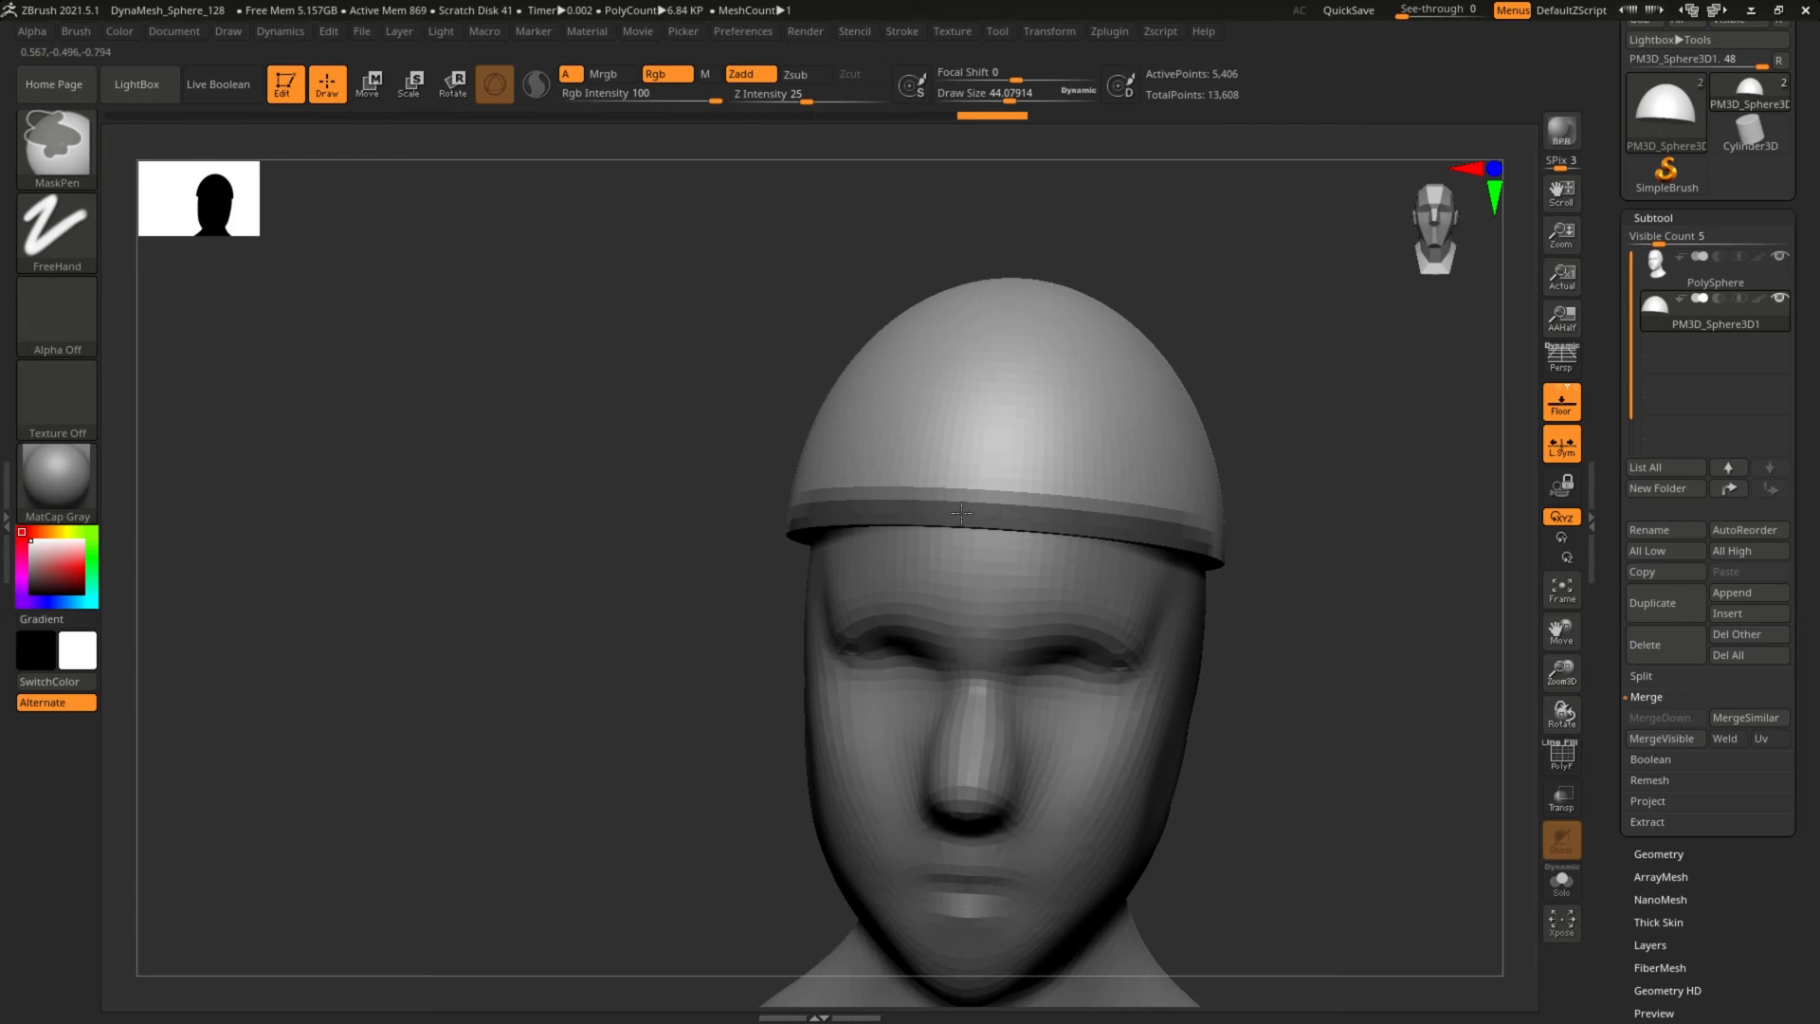
mouse_move(1348, 492)
left_mouse_down()
mouse_move(971, 430)
mouse_move(833, 465)
left_mouse_up()
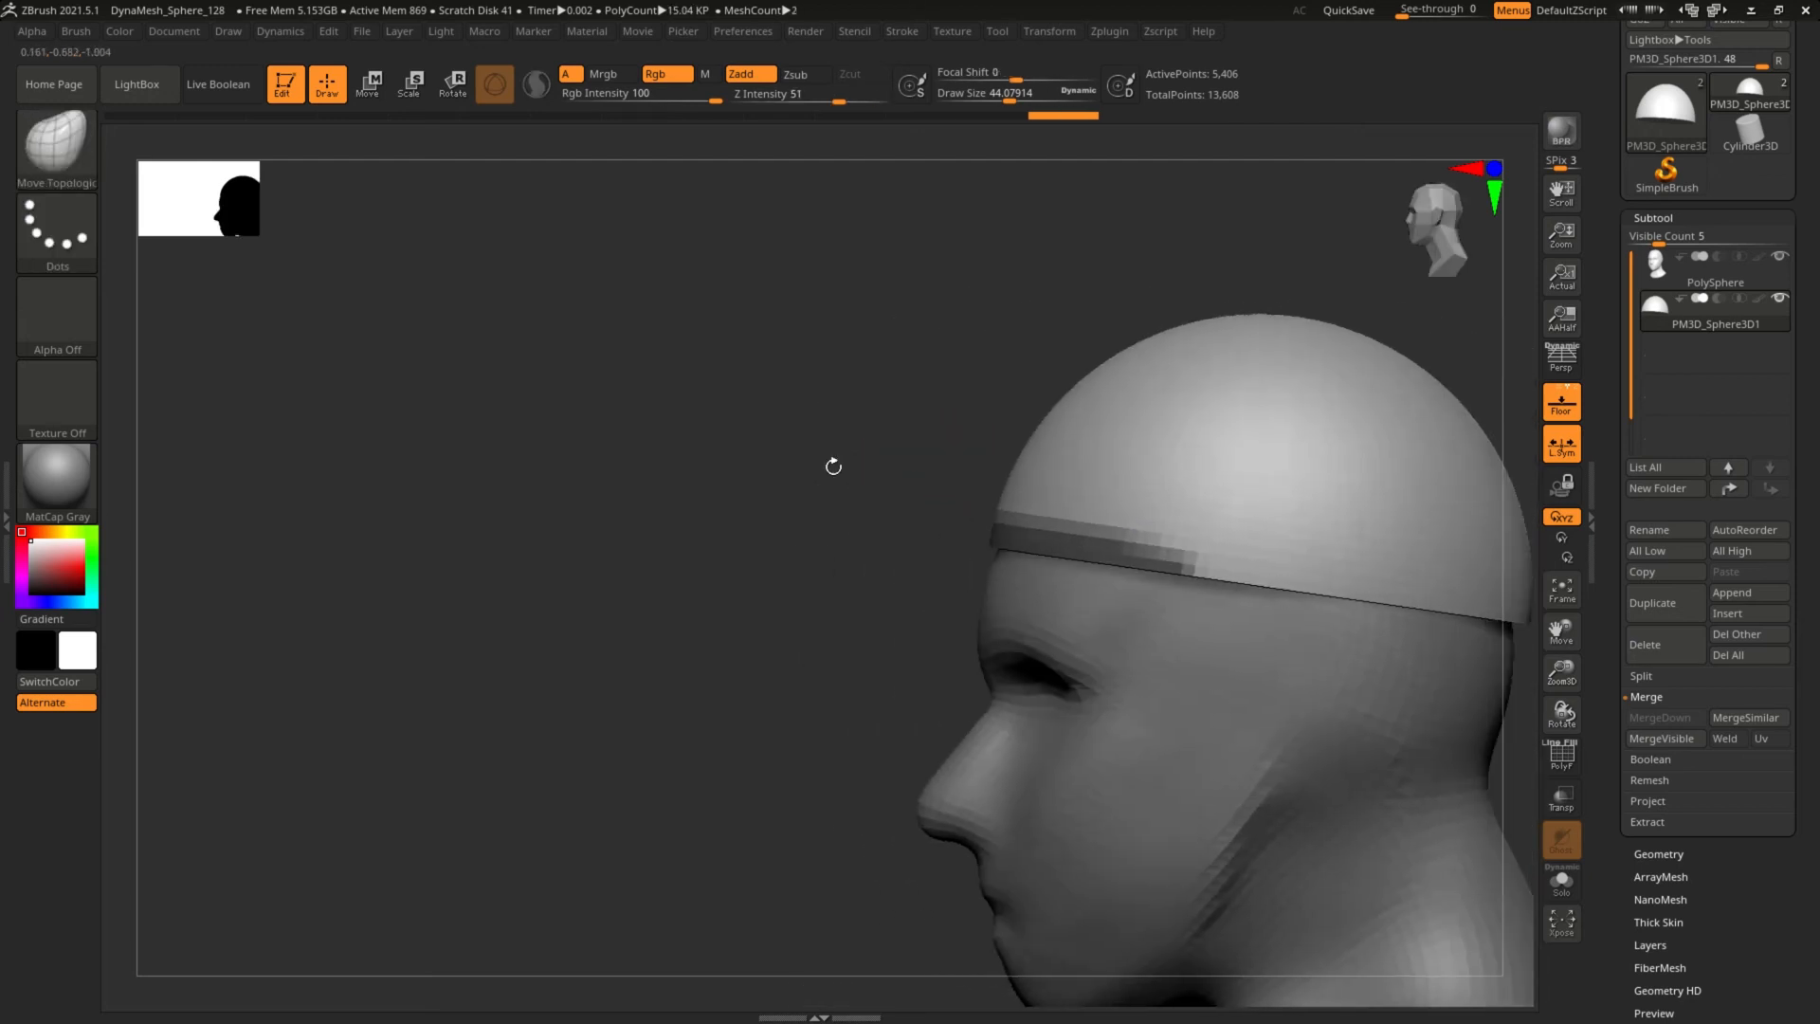
left_click(791, 313, "ctrl")
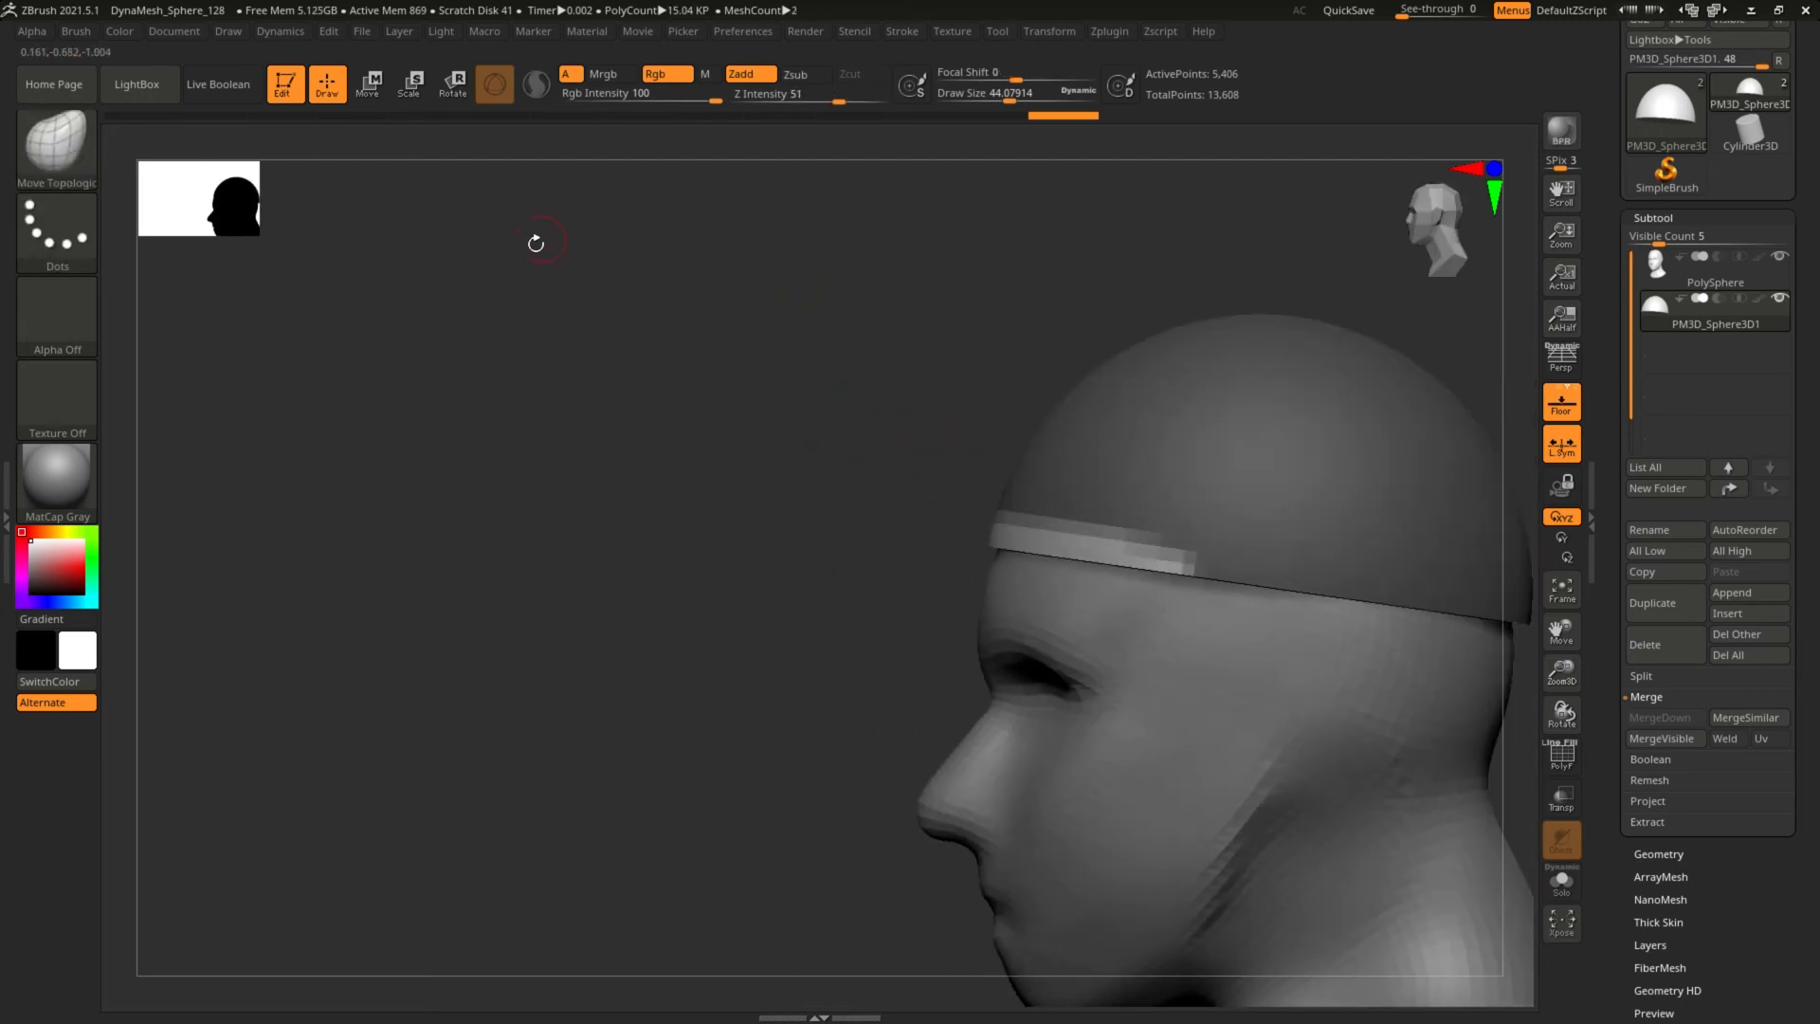
Pull the unmasked rim strip forward along Z with the Move gizmo to form a visor on the cap.
left_click(368, 84)
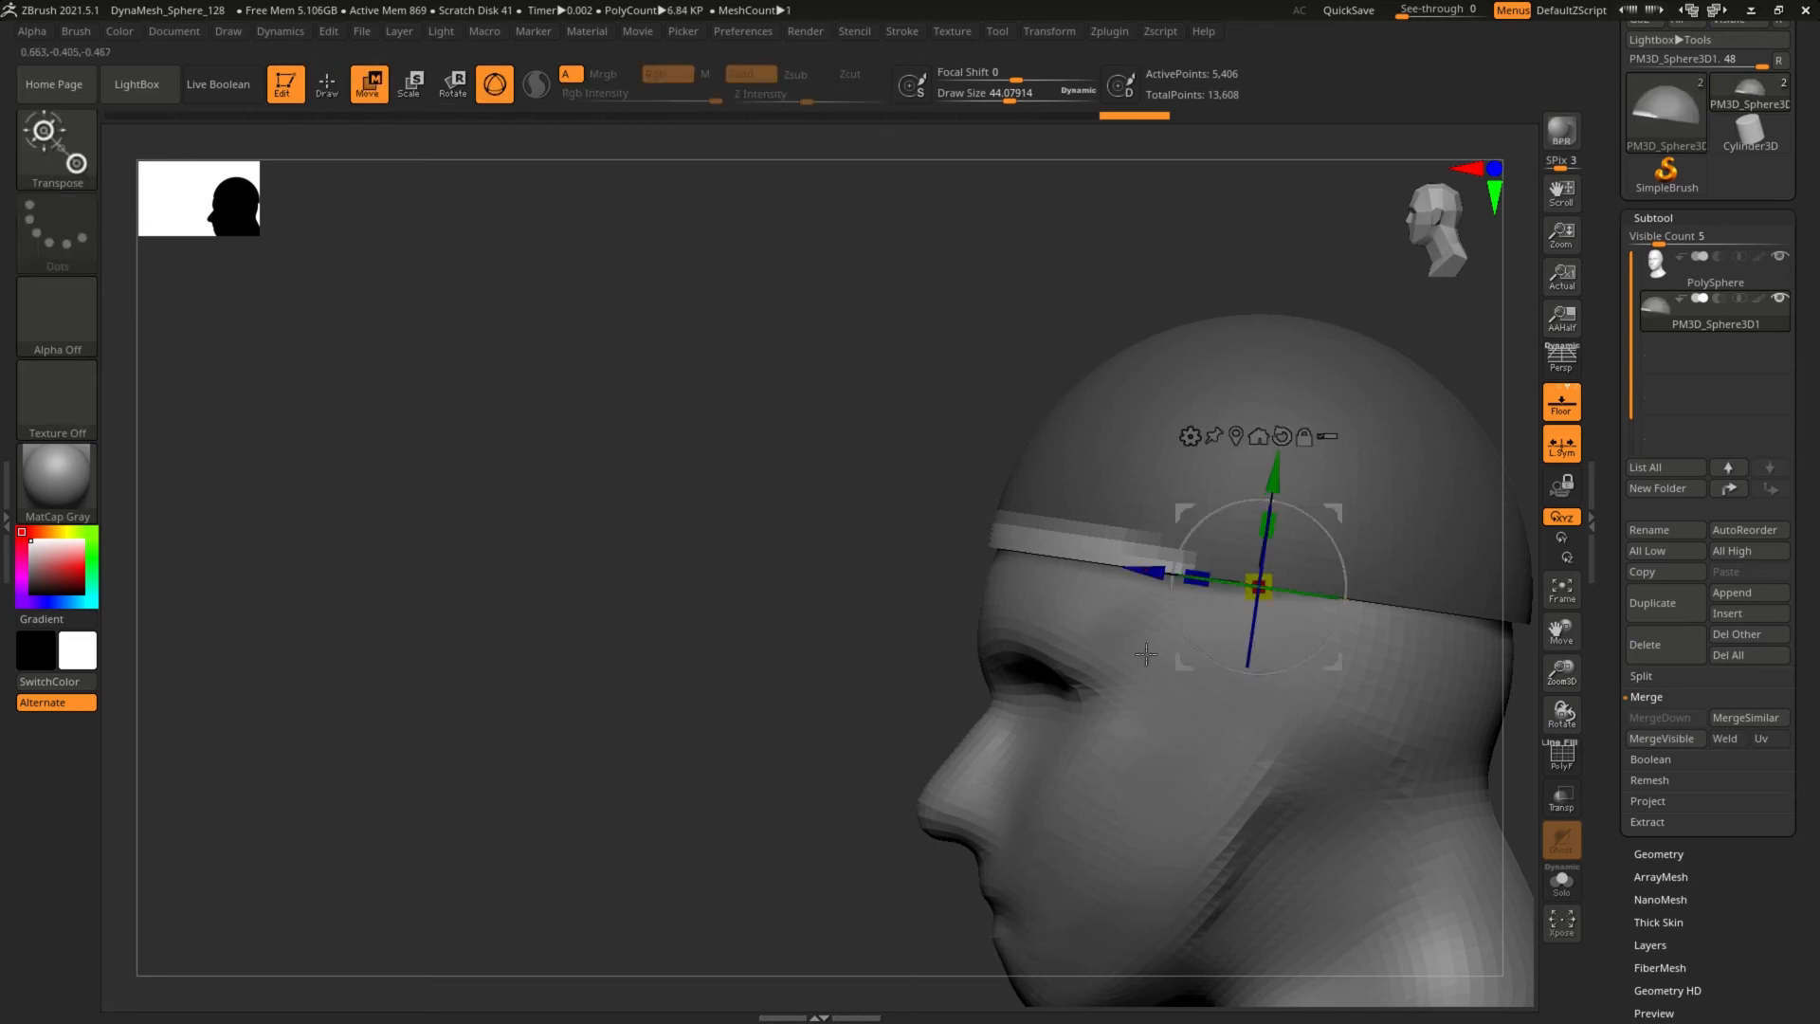
left_click_drag(1134, 569, 890, 554)
left_click_drag(856, 426, 874, 364)
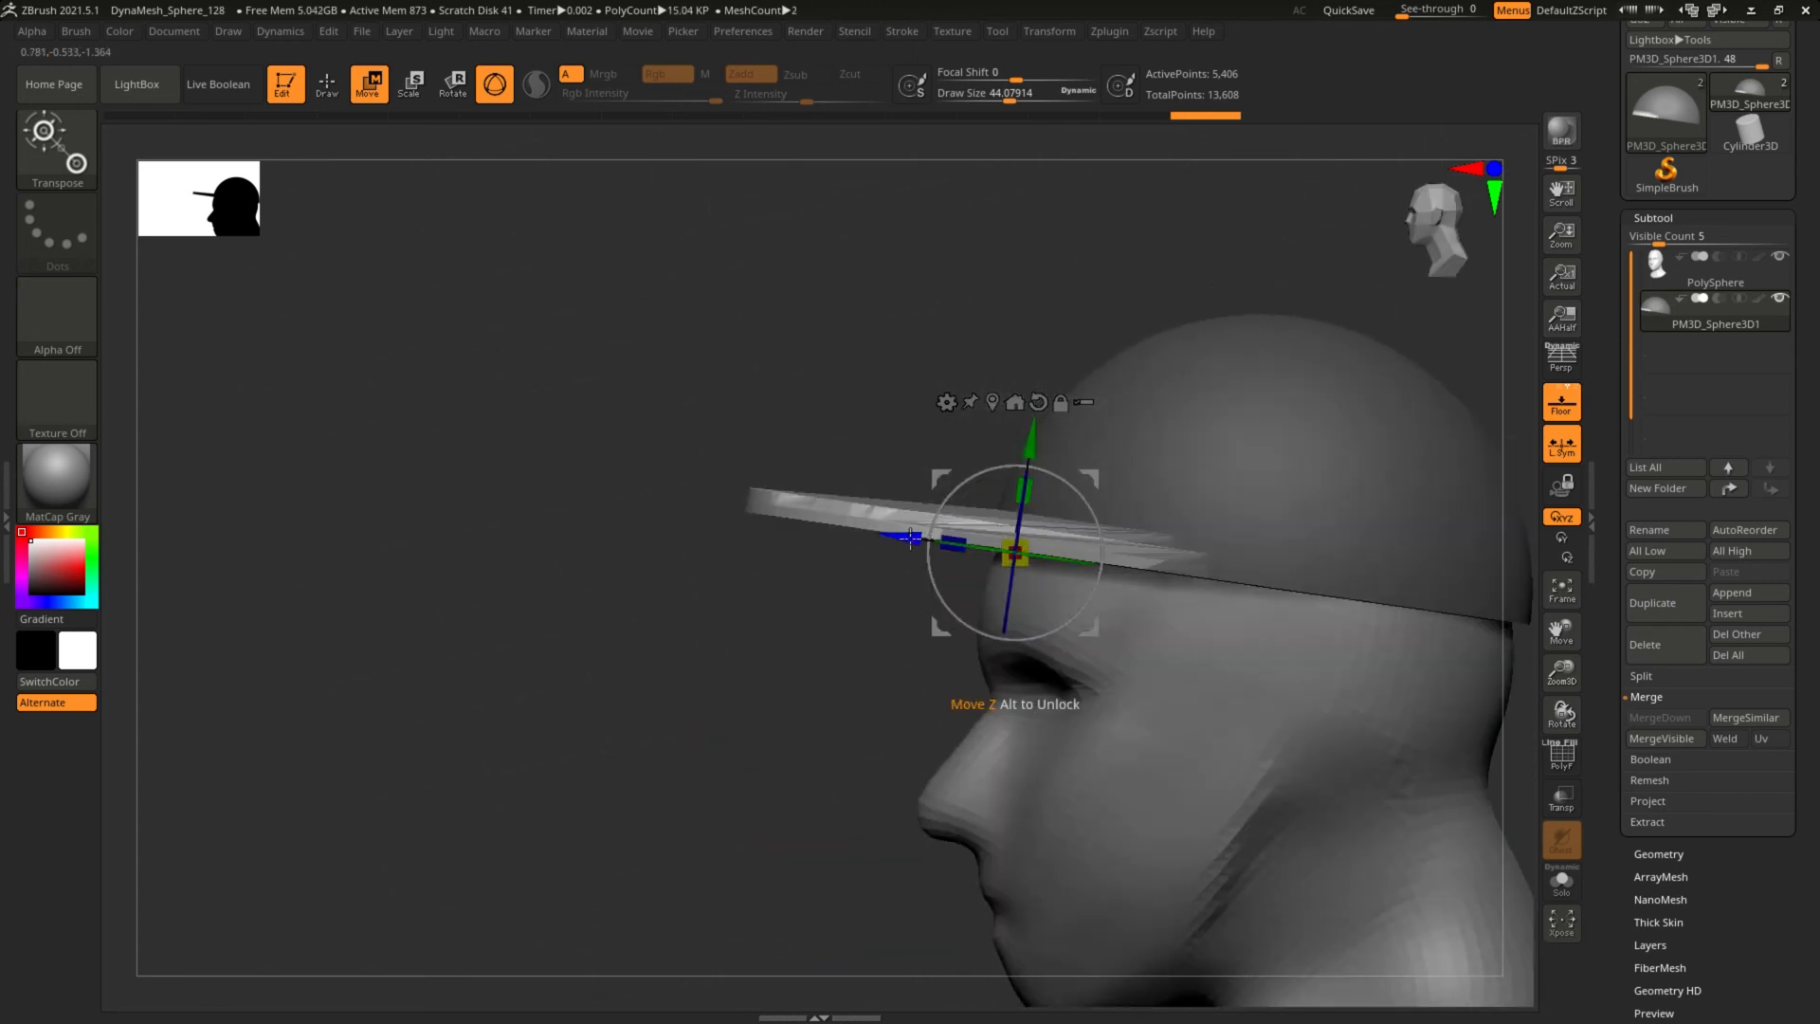
left_click_drag(900, 539, 920, 542)
mouse_move(902, 439)
left_mouse_down()
mouse_move(901, 516)
mouse_move(890, 276)
left_mouse_up()
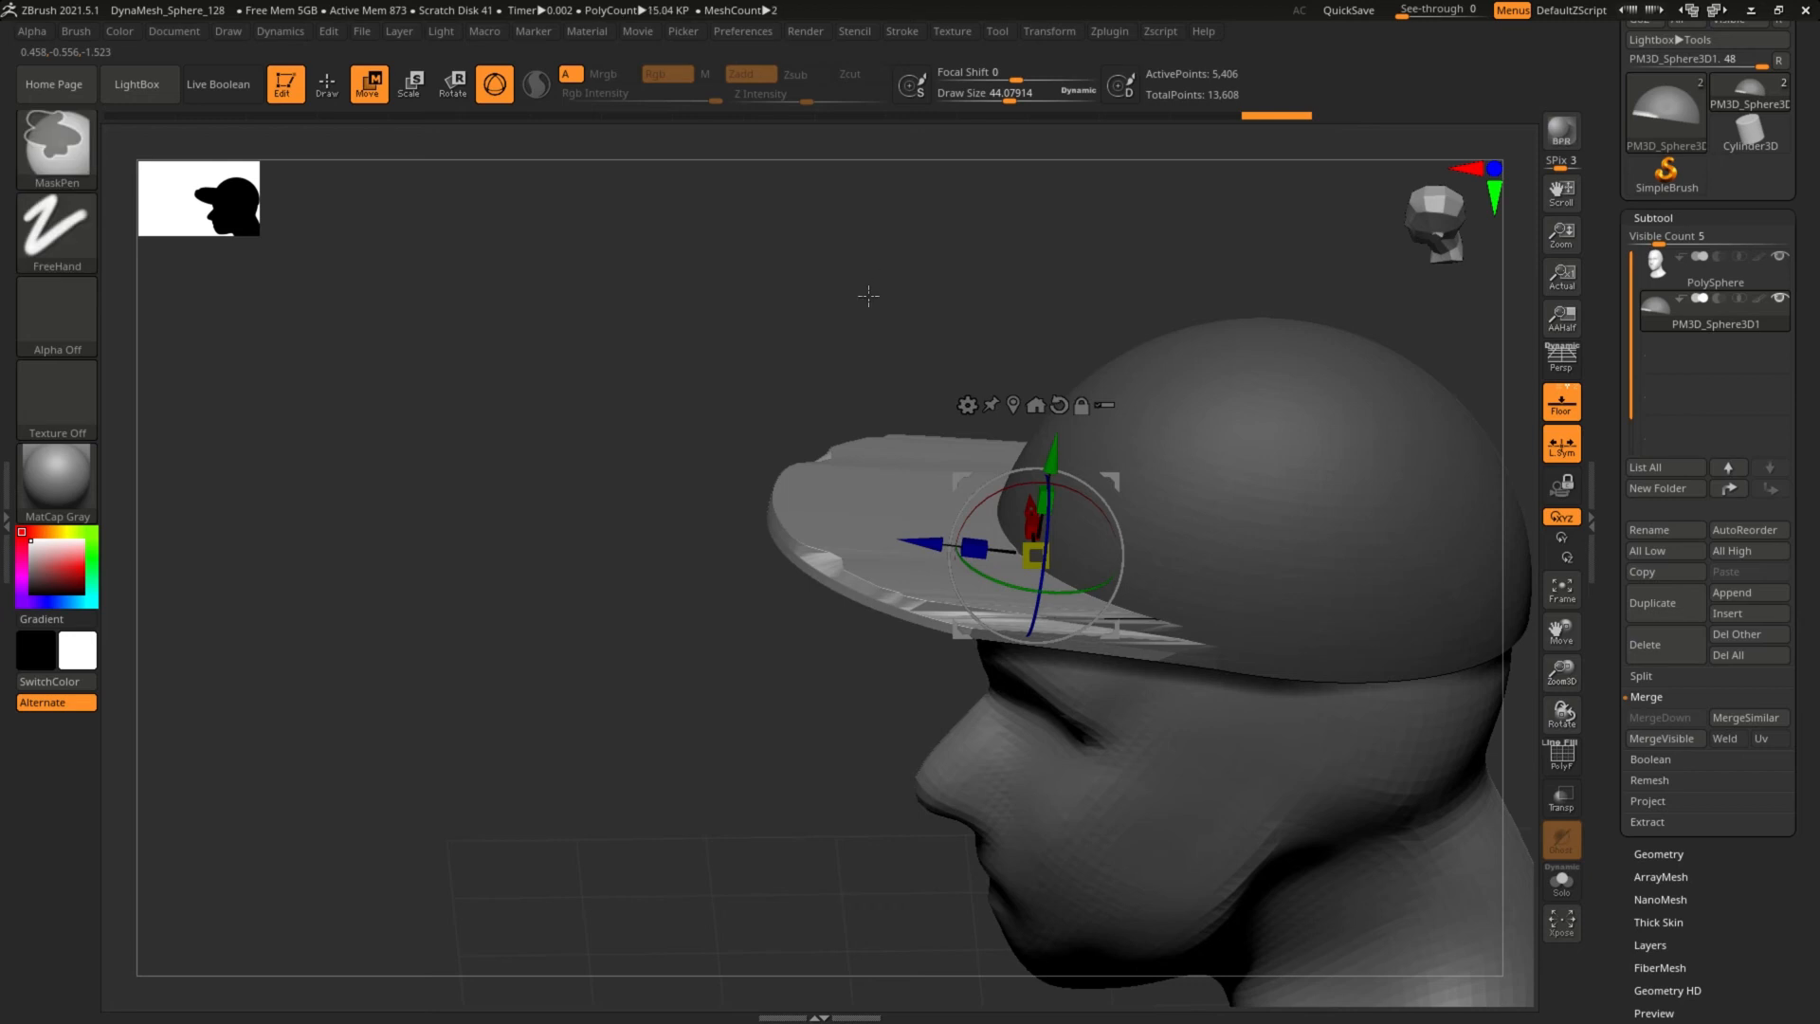
Return to drawing with the ClayBuildup brush and clear the mask from the cap.
left_click(43, 141)
left_click(248, 165)
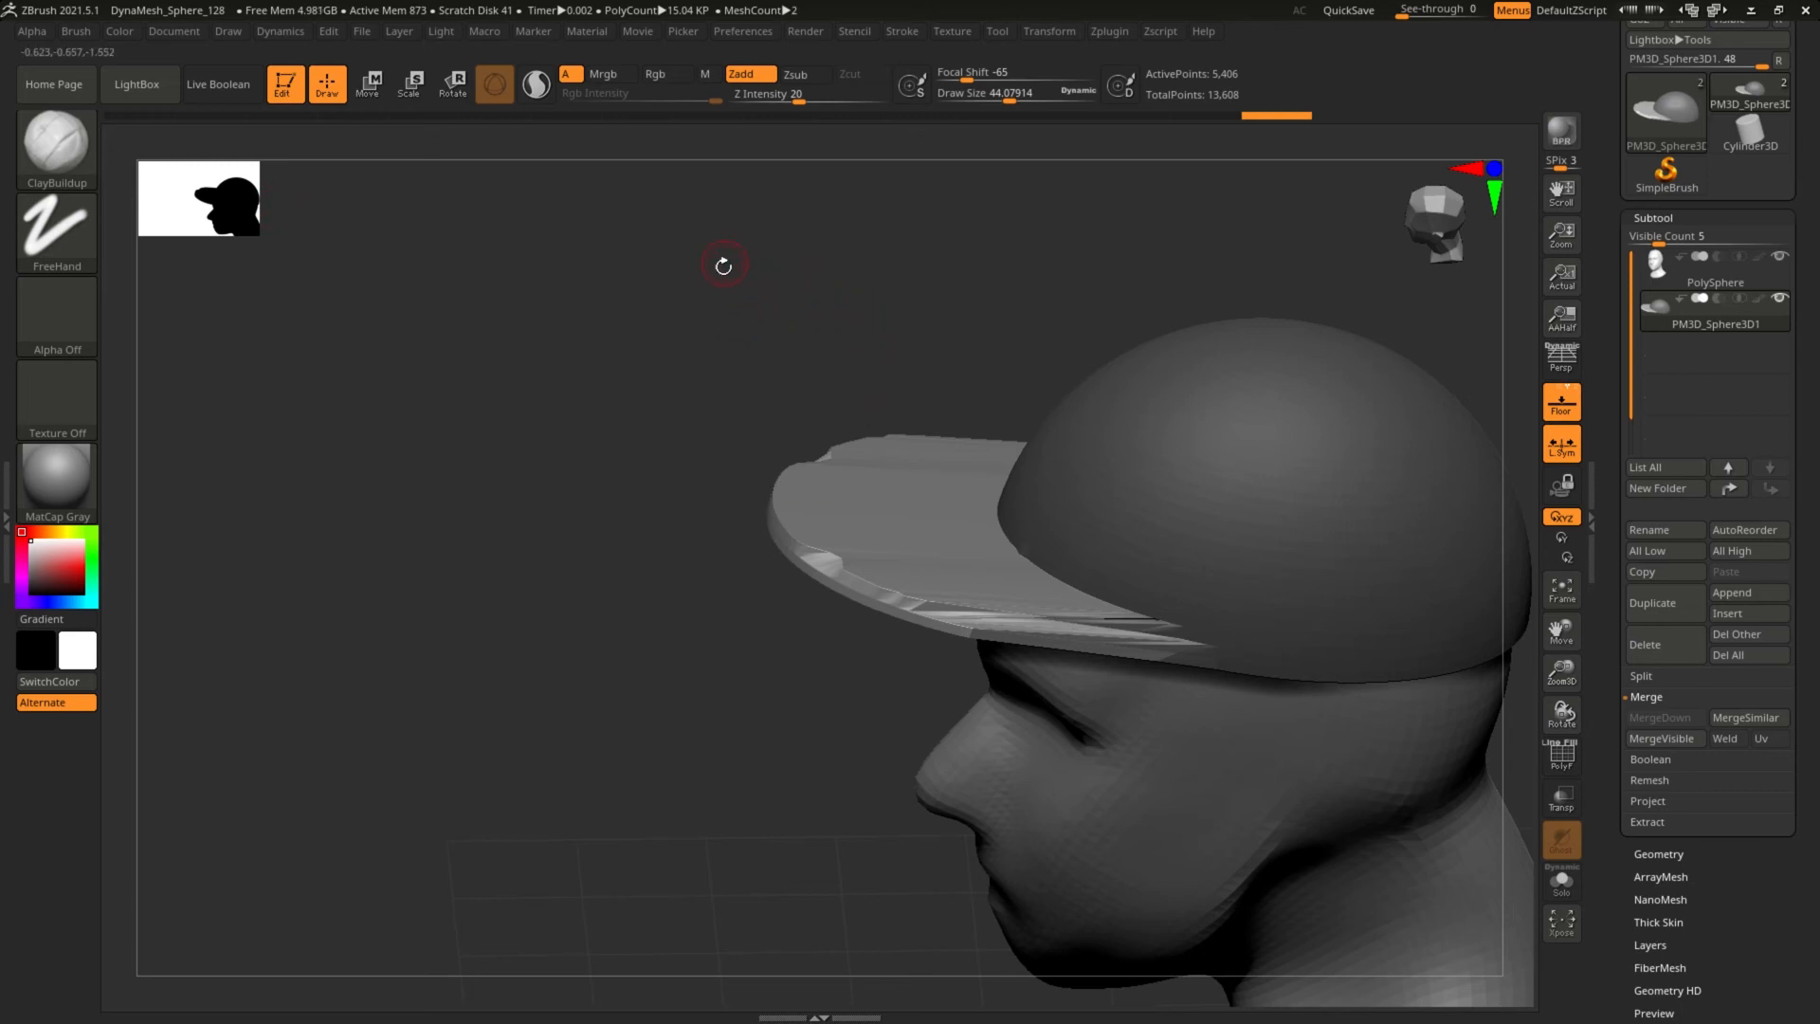
left_click_drag(721, 281, 801, 385, "ctrl")
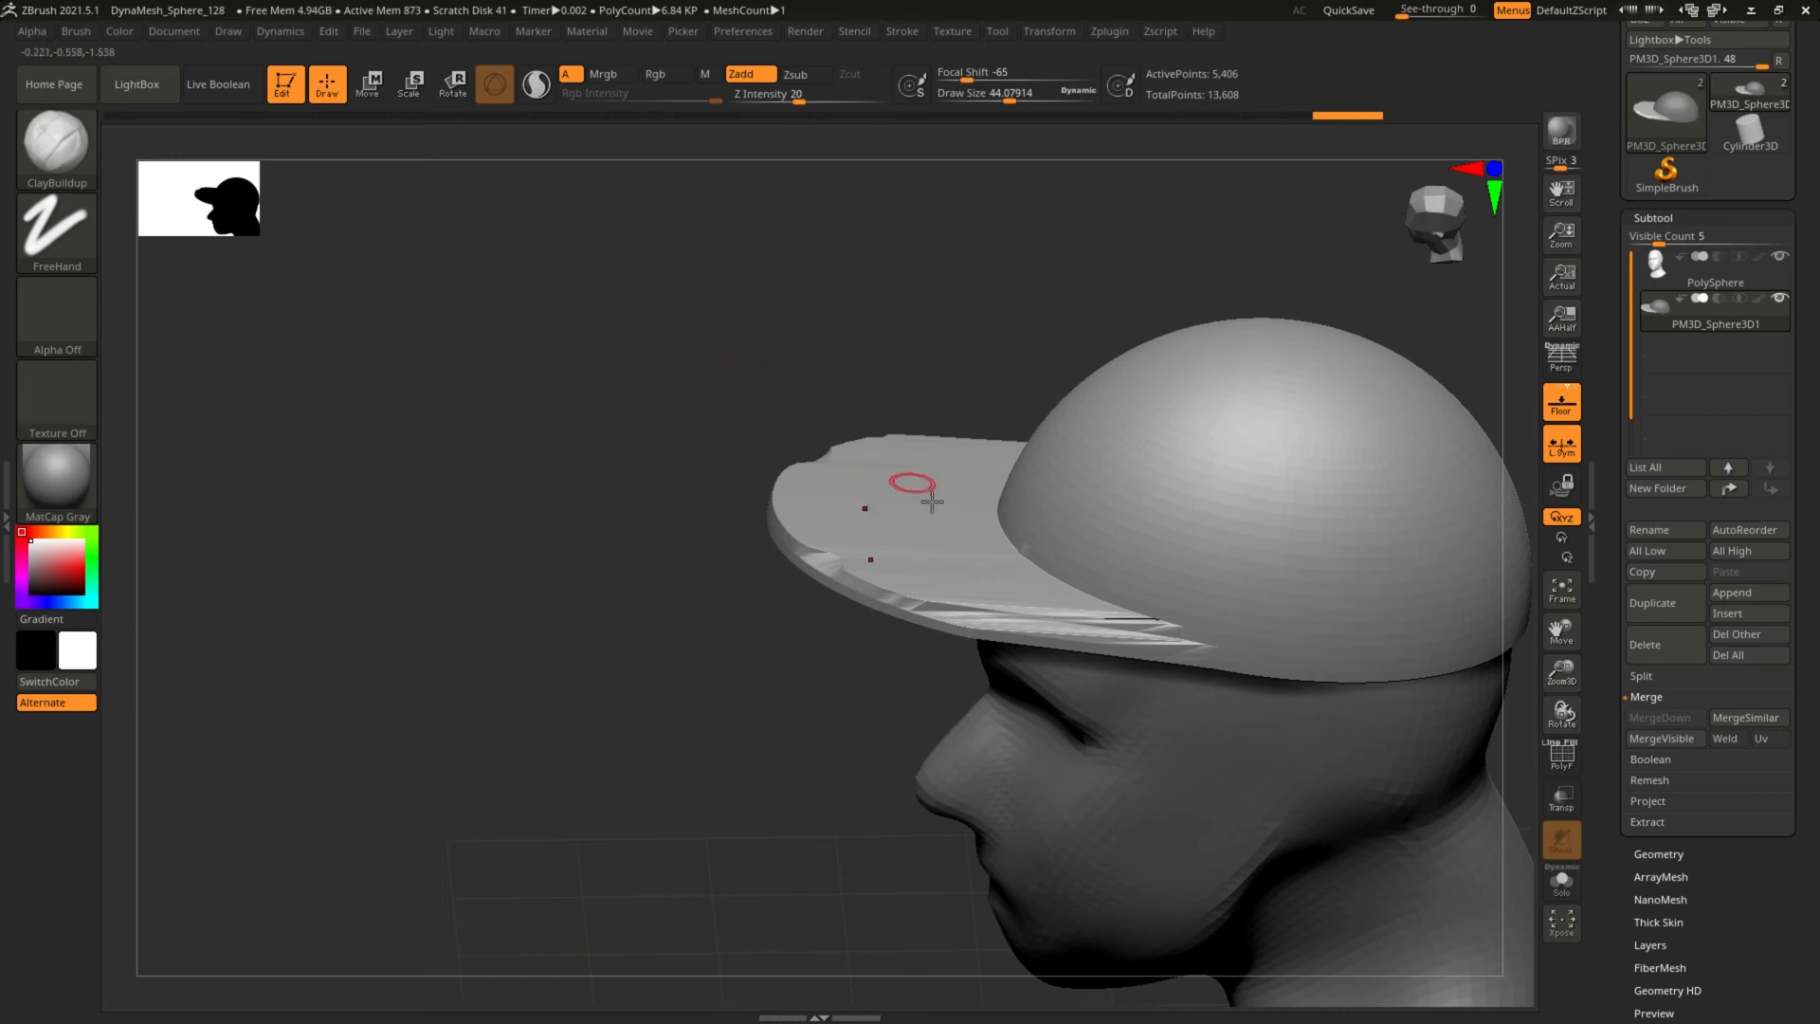
Open the cap's geometry settings and turn on the PolyFrame display to show the polygons of the visor and dome.
left_click_drag(854, 326, 863, 262)
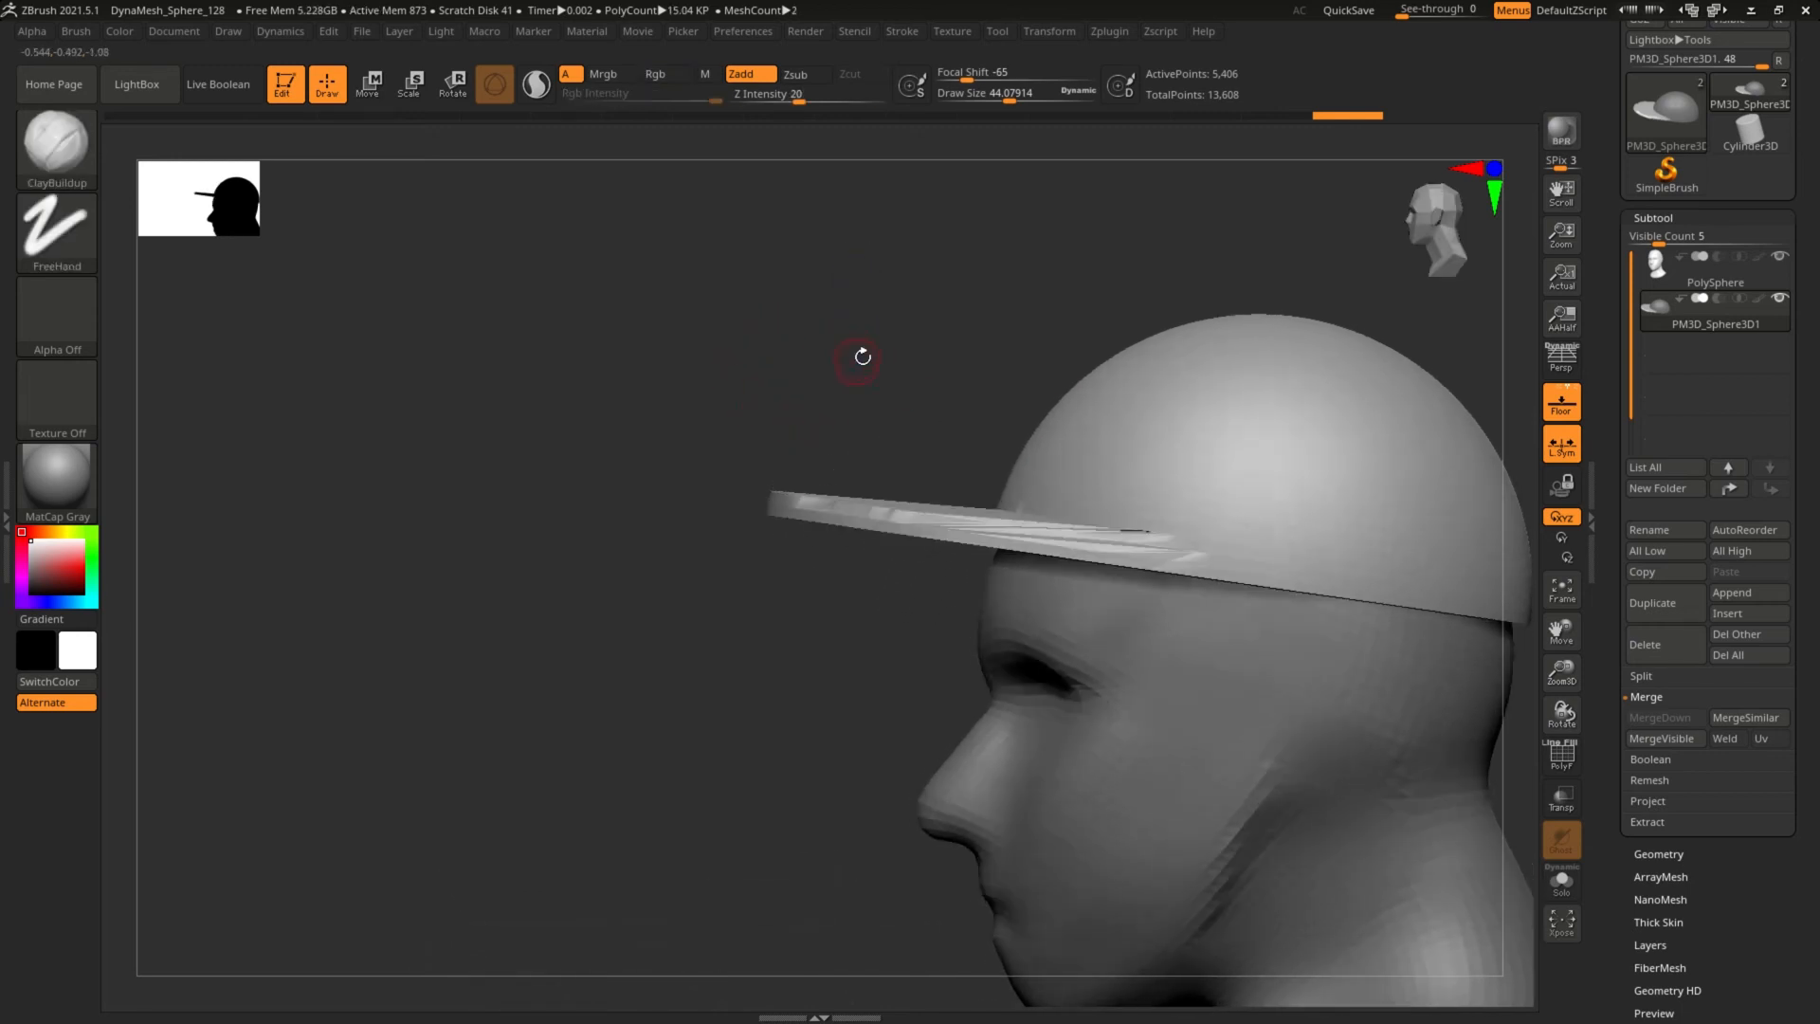
left_click_drag(860, 354, 759, 358, "alt")
left_click(1649, 854)
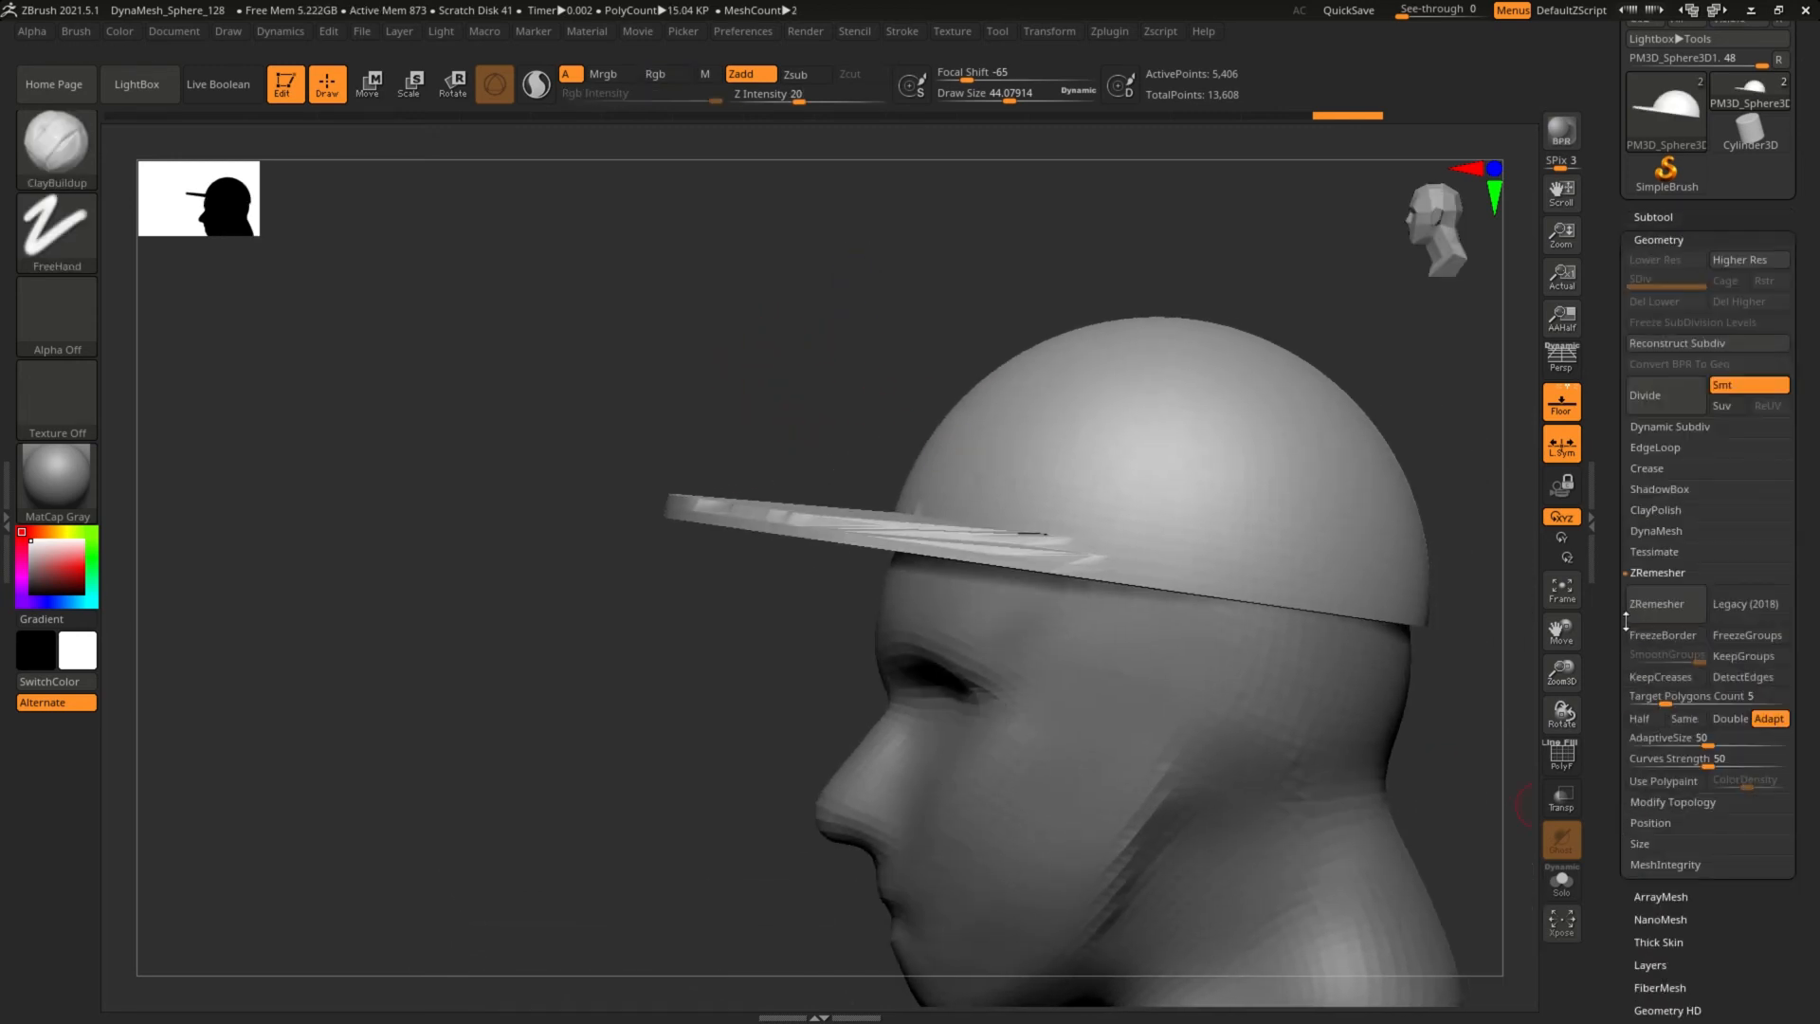
left_click_drag(731, 304, 780, 488)
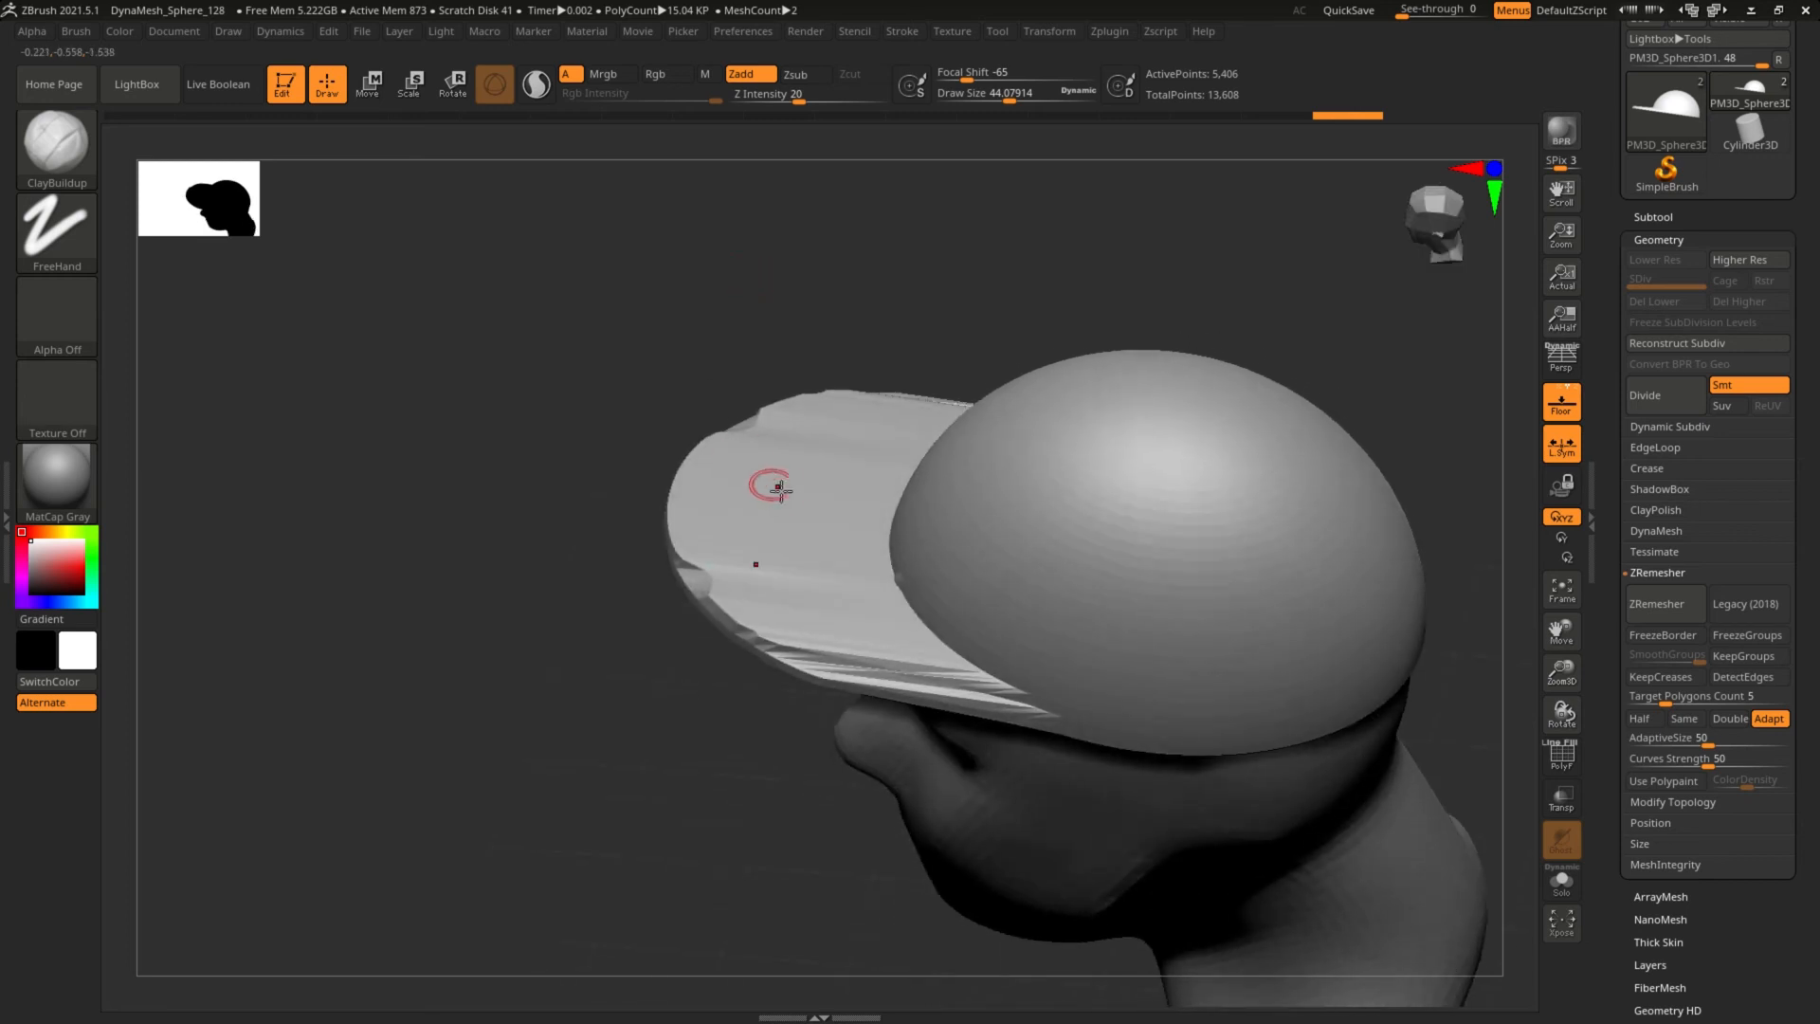
left_click(1561, 756)
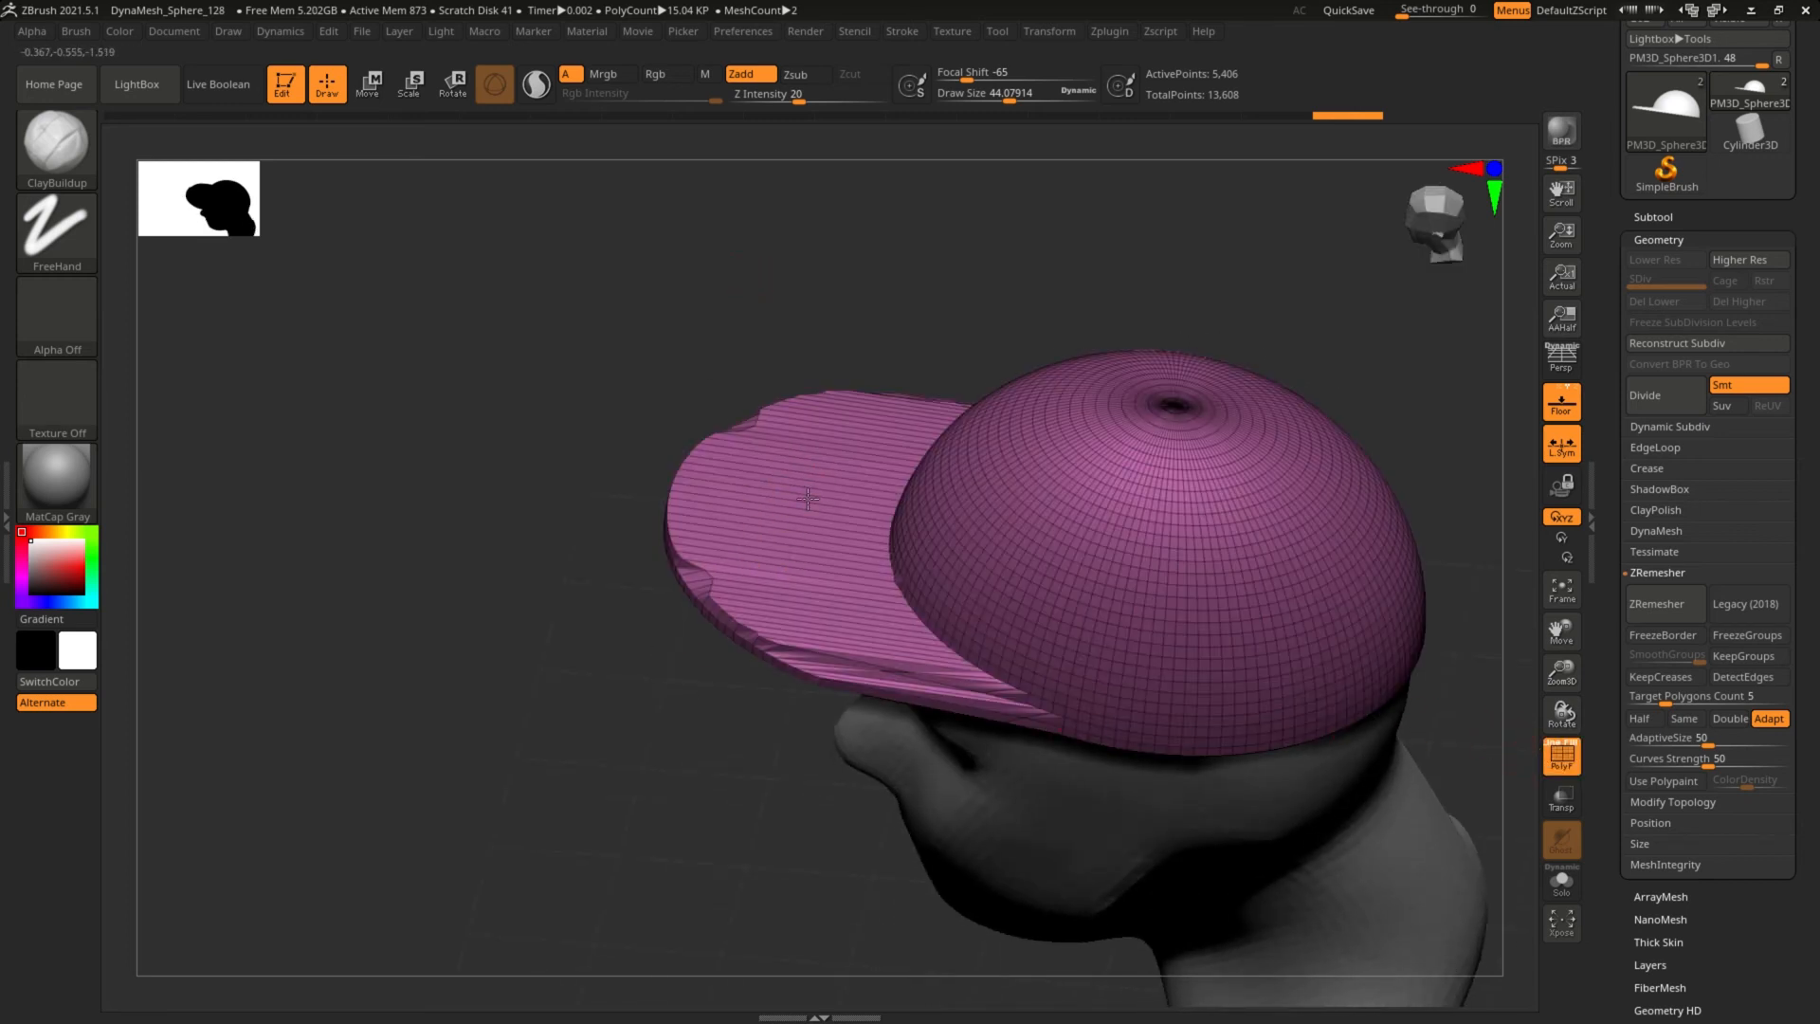
Remesh the cap with DynaMesh at resolution 64 to replace the stretched polygons on the visor.
left_click_drag(713, 478, 713, 533)
key("ctrl+z")
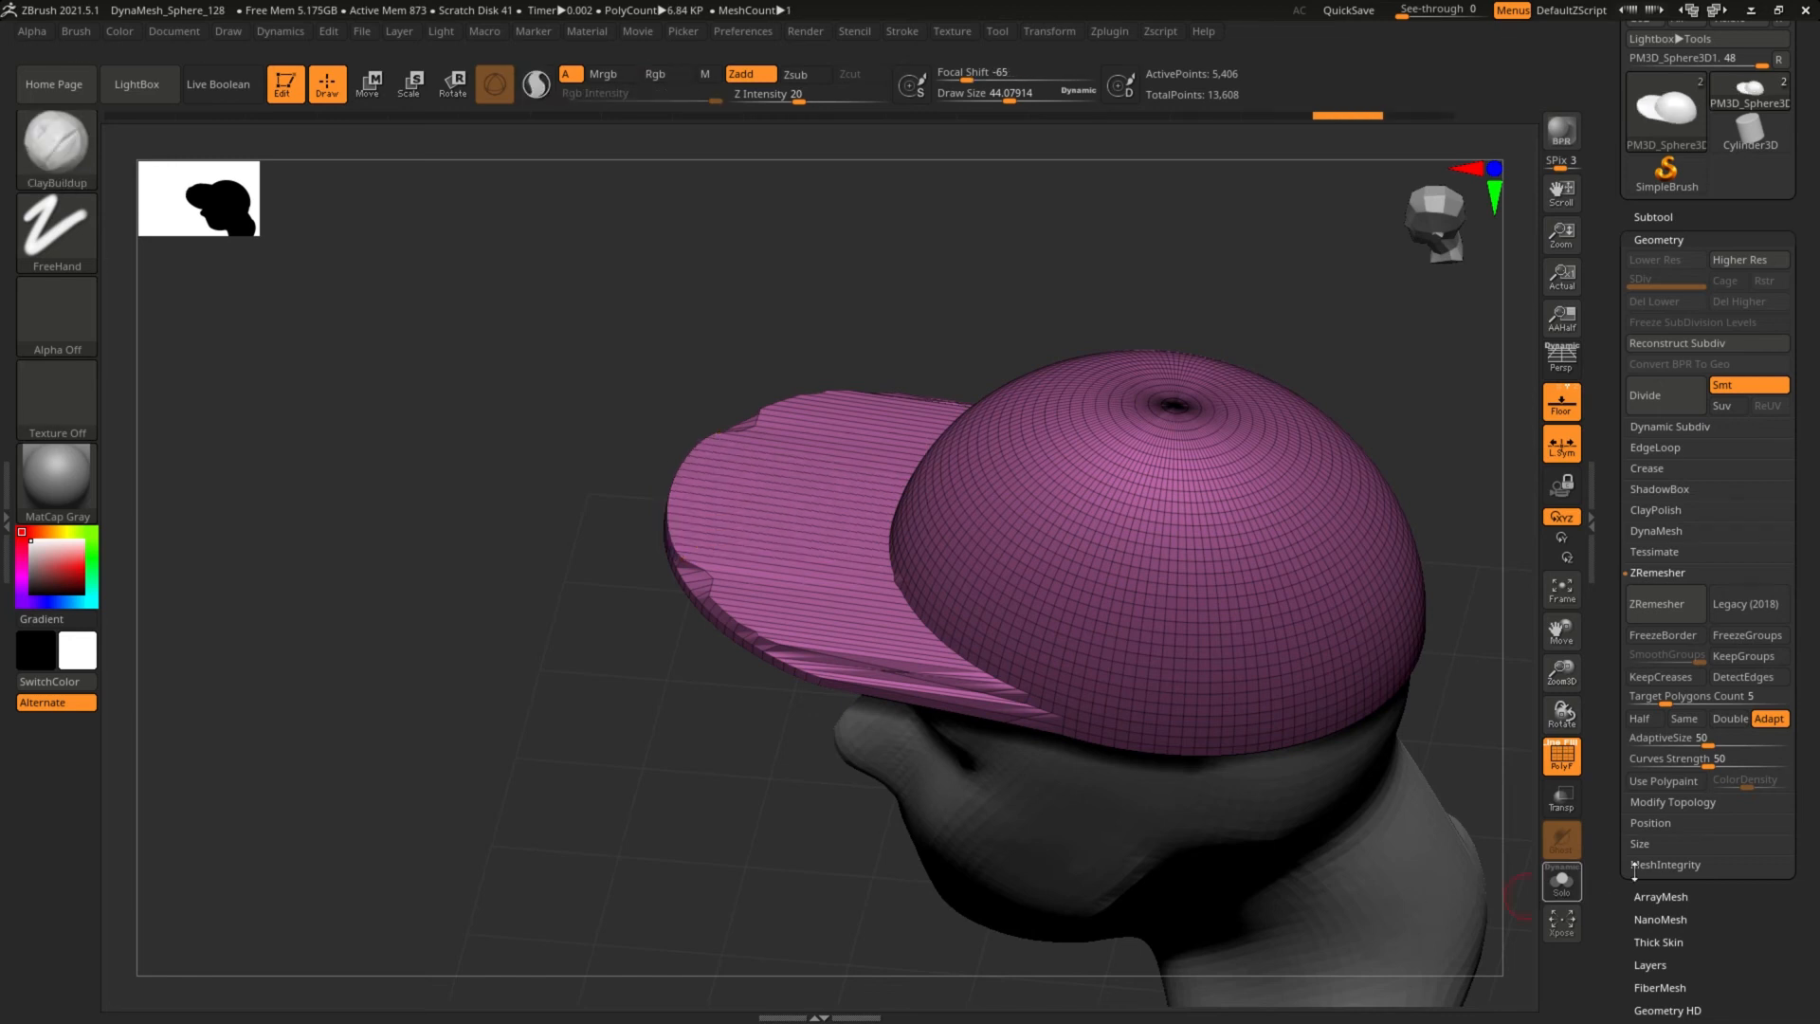
left_click(1650, 533)
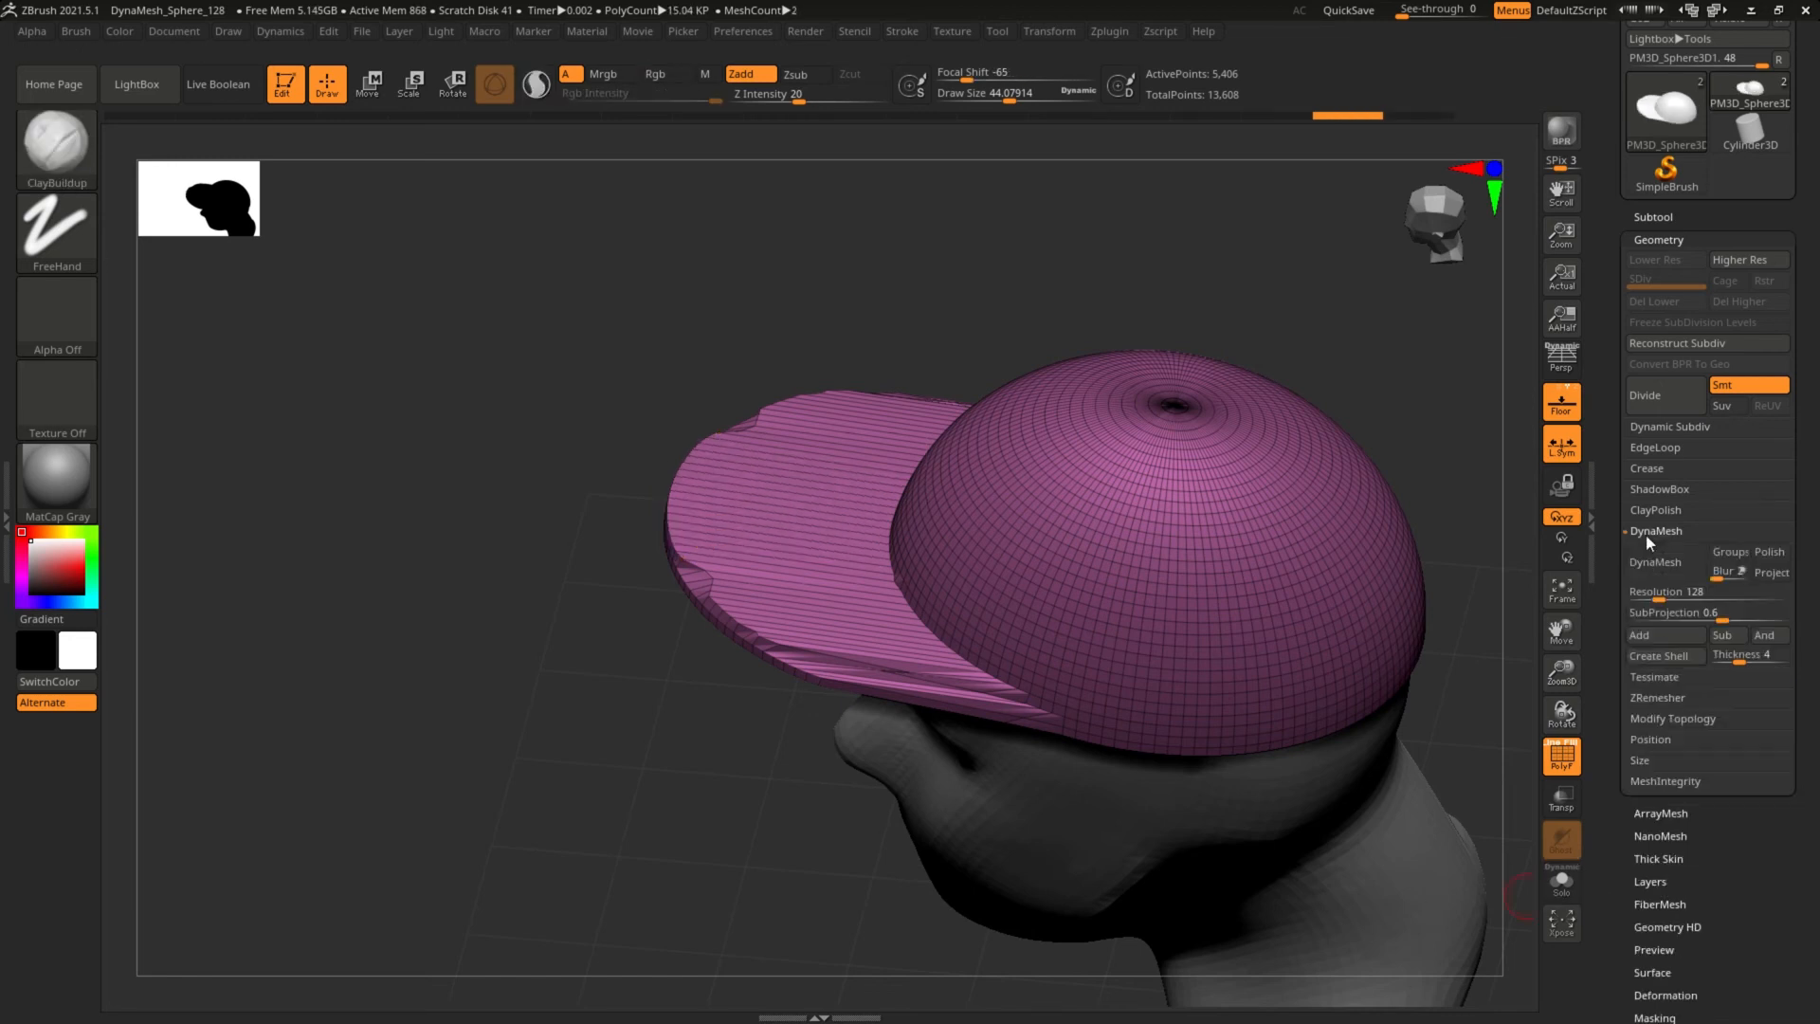
left_click_drag(1657, 592, 1643, 591)
left_click(1652, 560)
left_click_drag(572, 692, 701, 556)
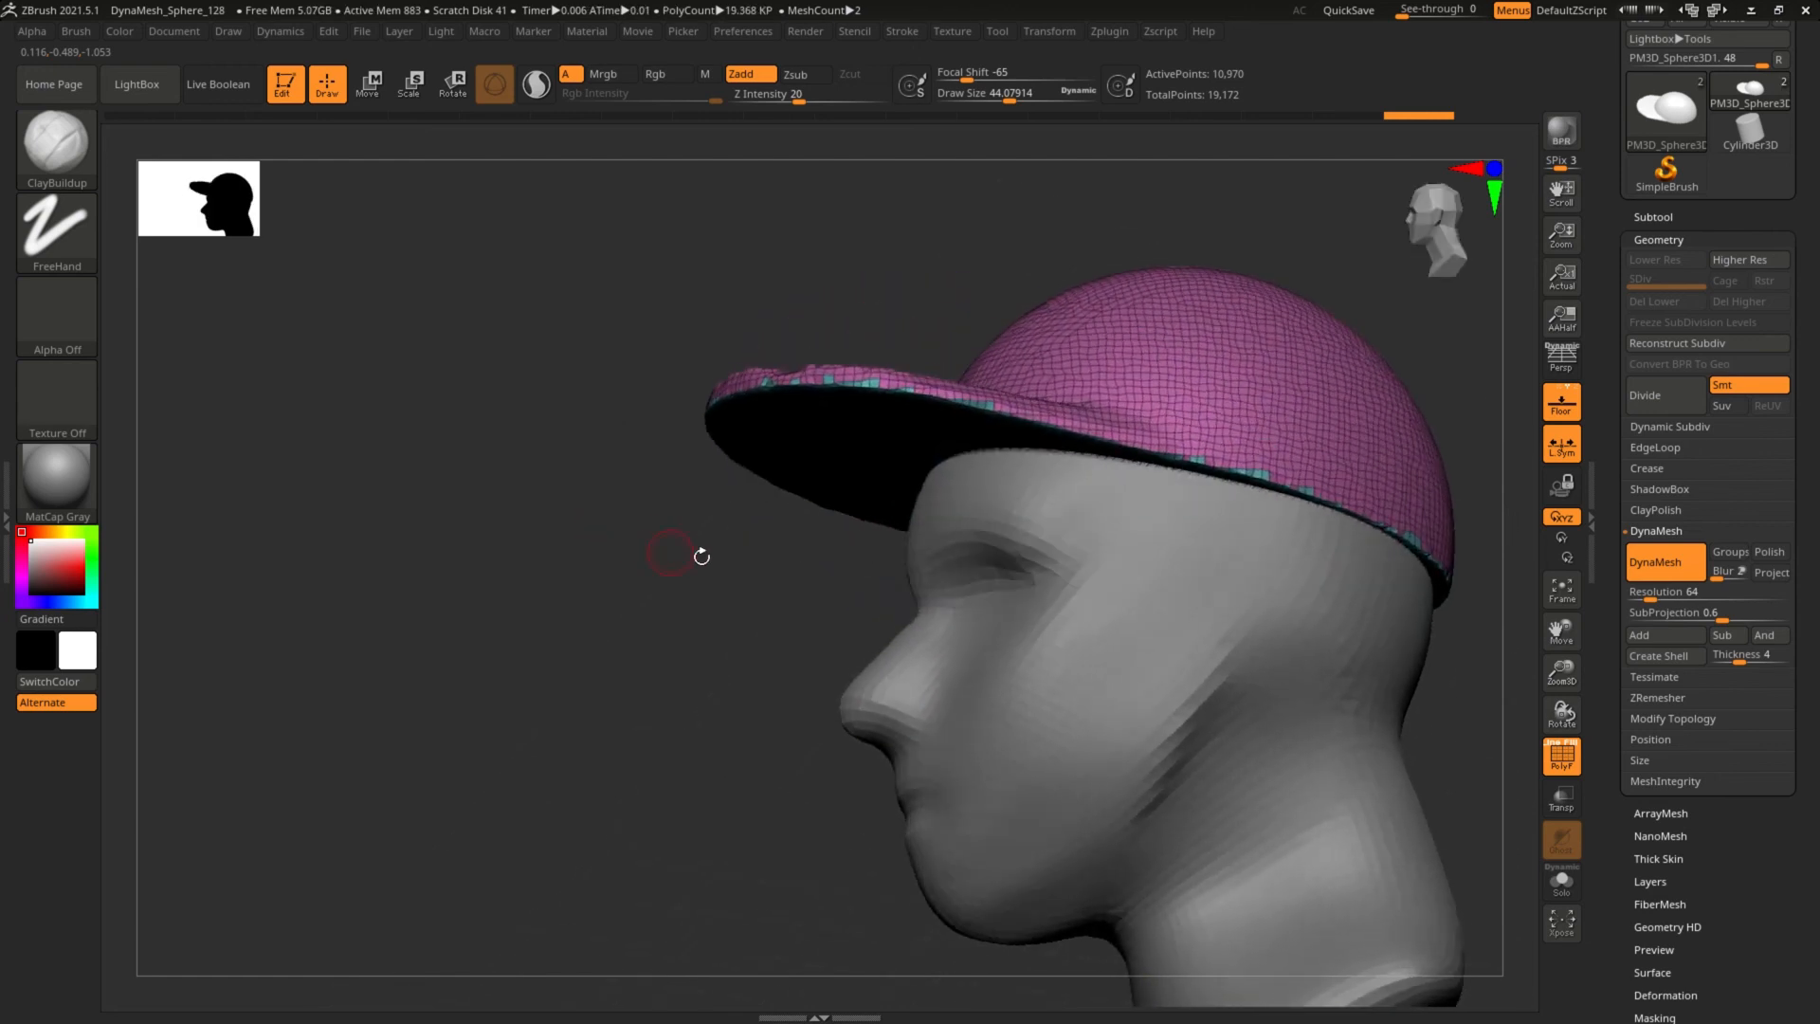
ZRemesh the cap with the Half option and smooth the visor's edge with a draw size of about 77.
left_click(1659, 698)
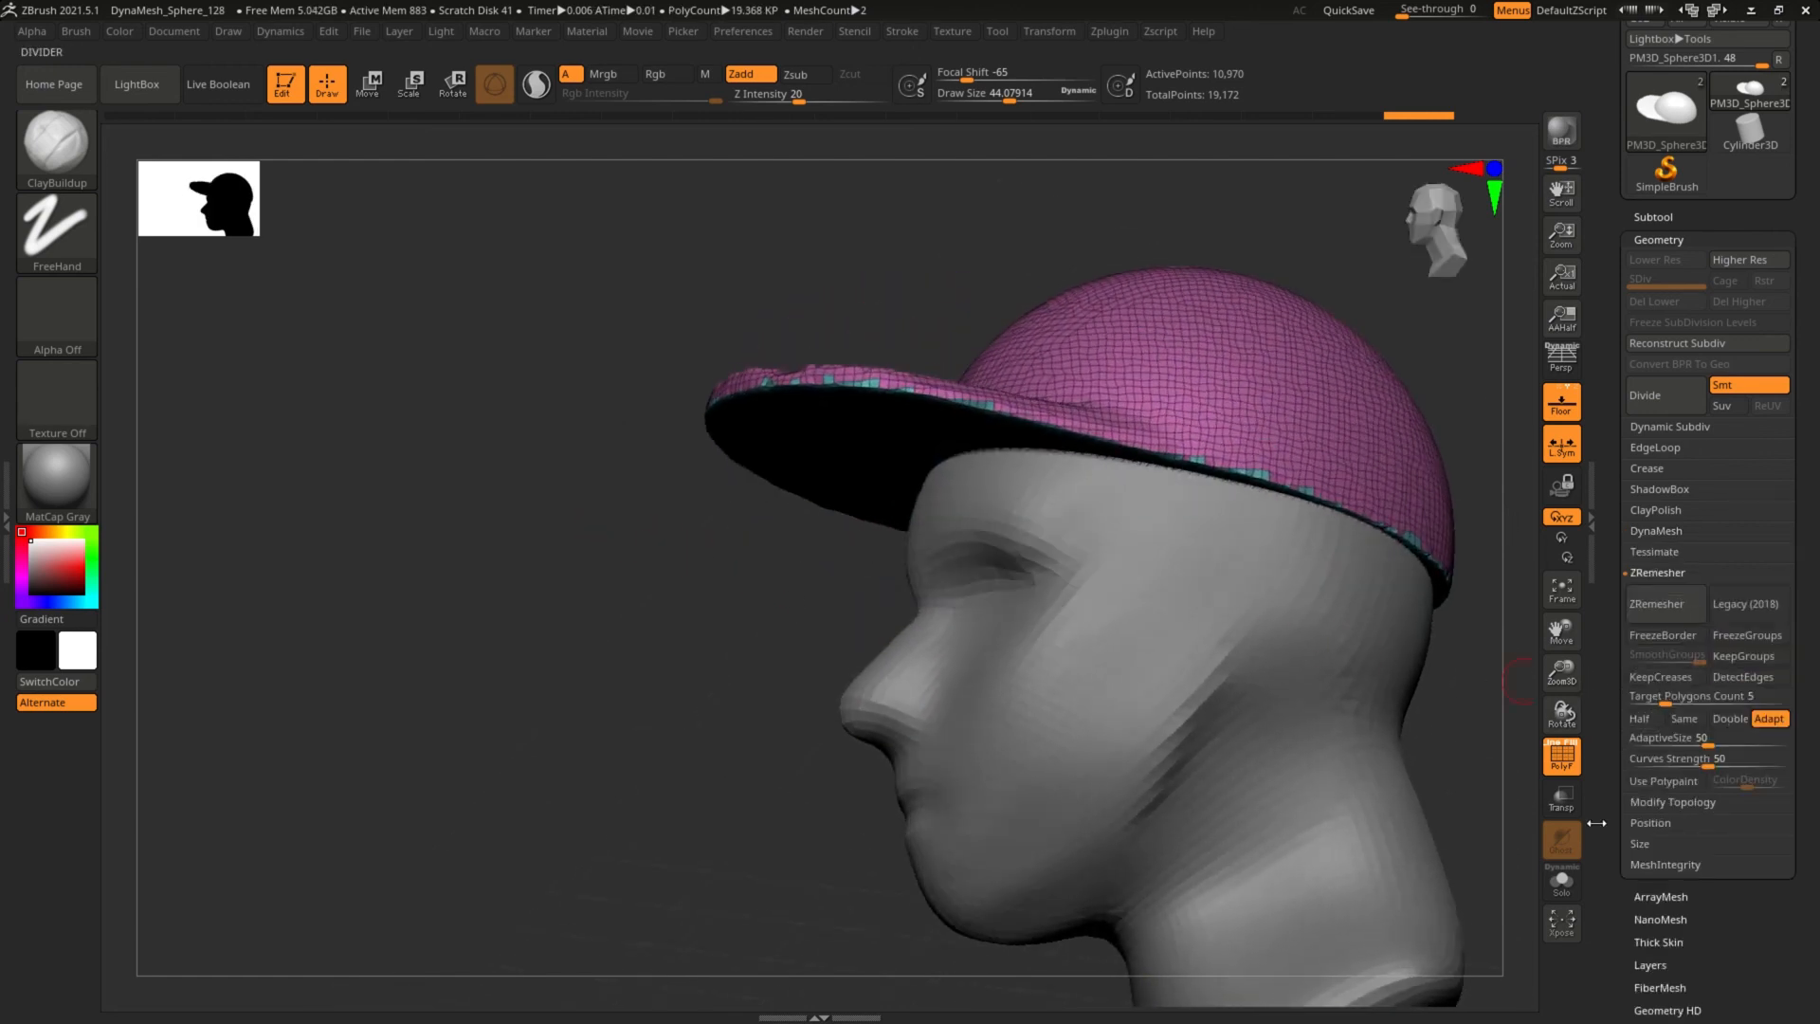
left_click(1641, 718)
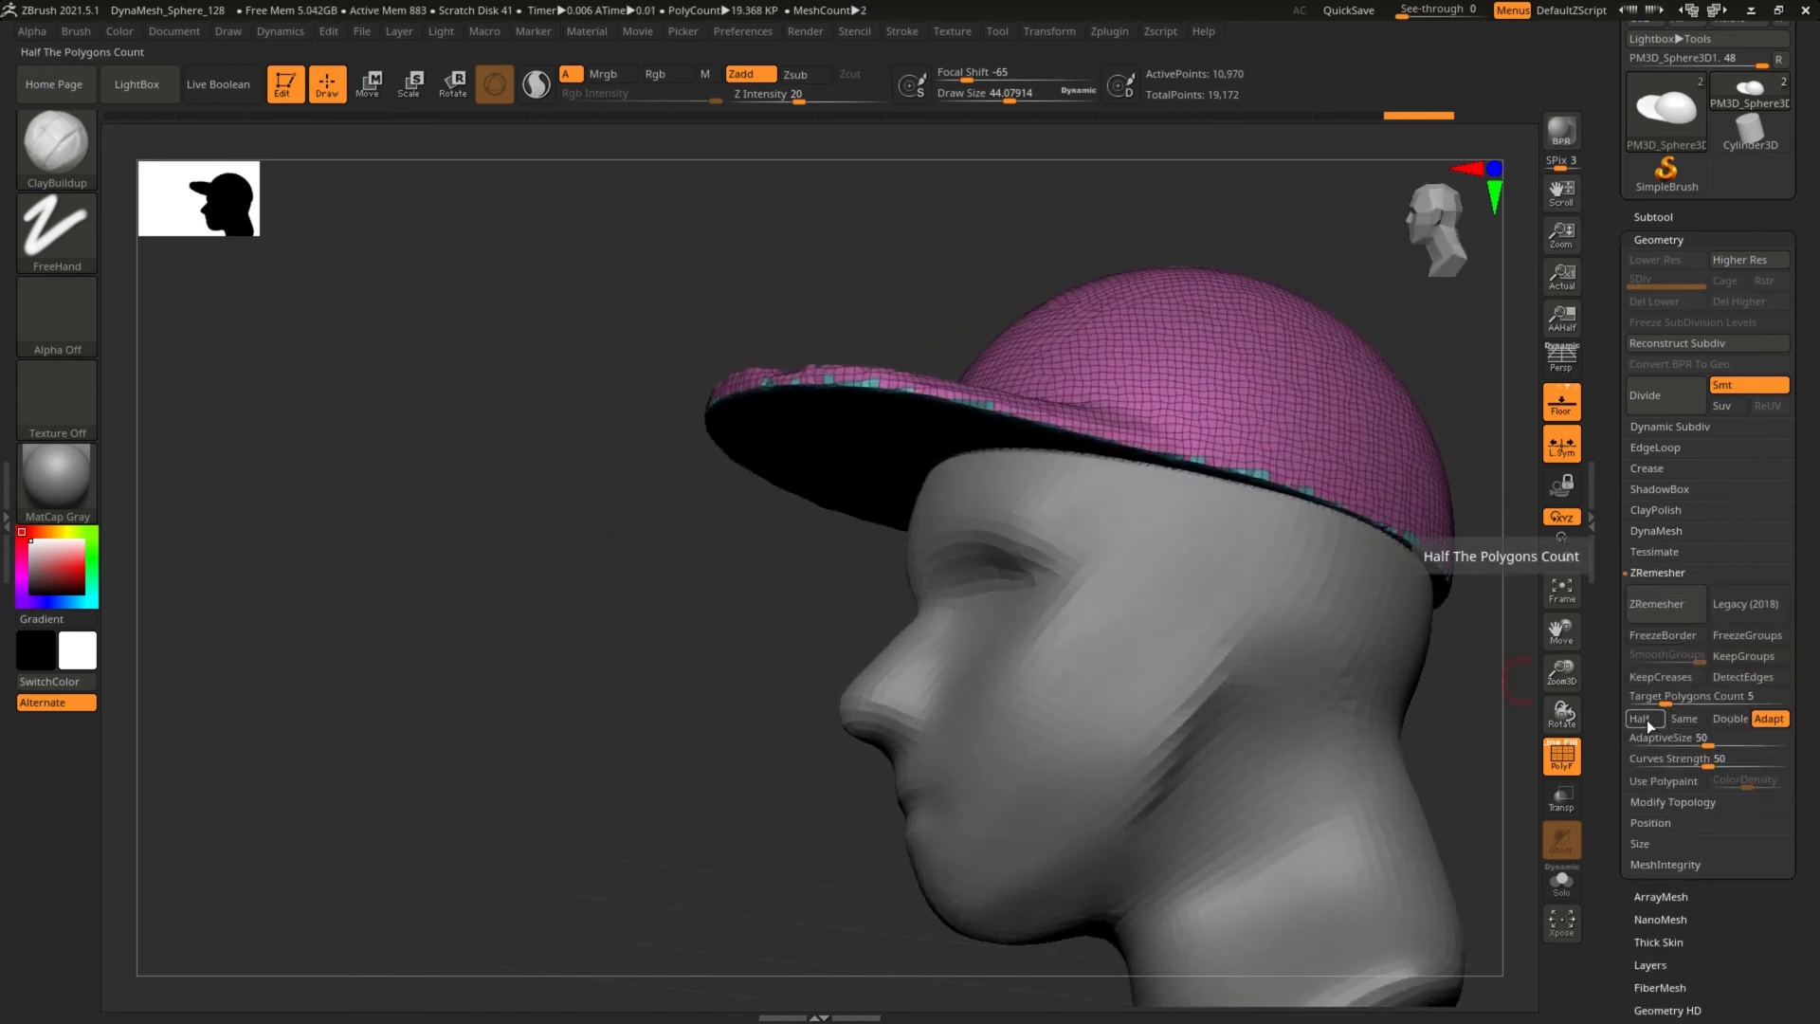
left_click(1657, 611)
mouse_move(617, 560)
left_mouse_down()
mouse_move(658, 685)
mouse_move(625, 595)
left_mouse_up()
key("s")
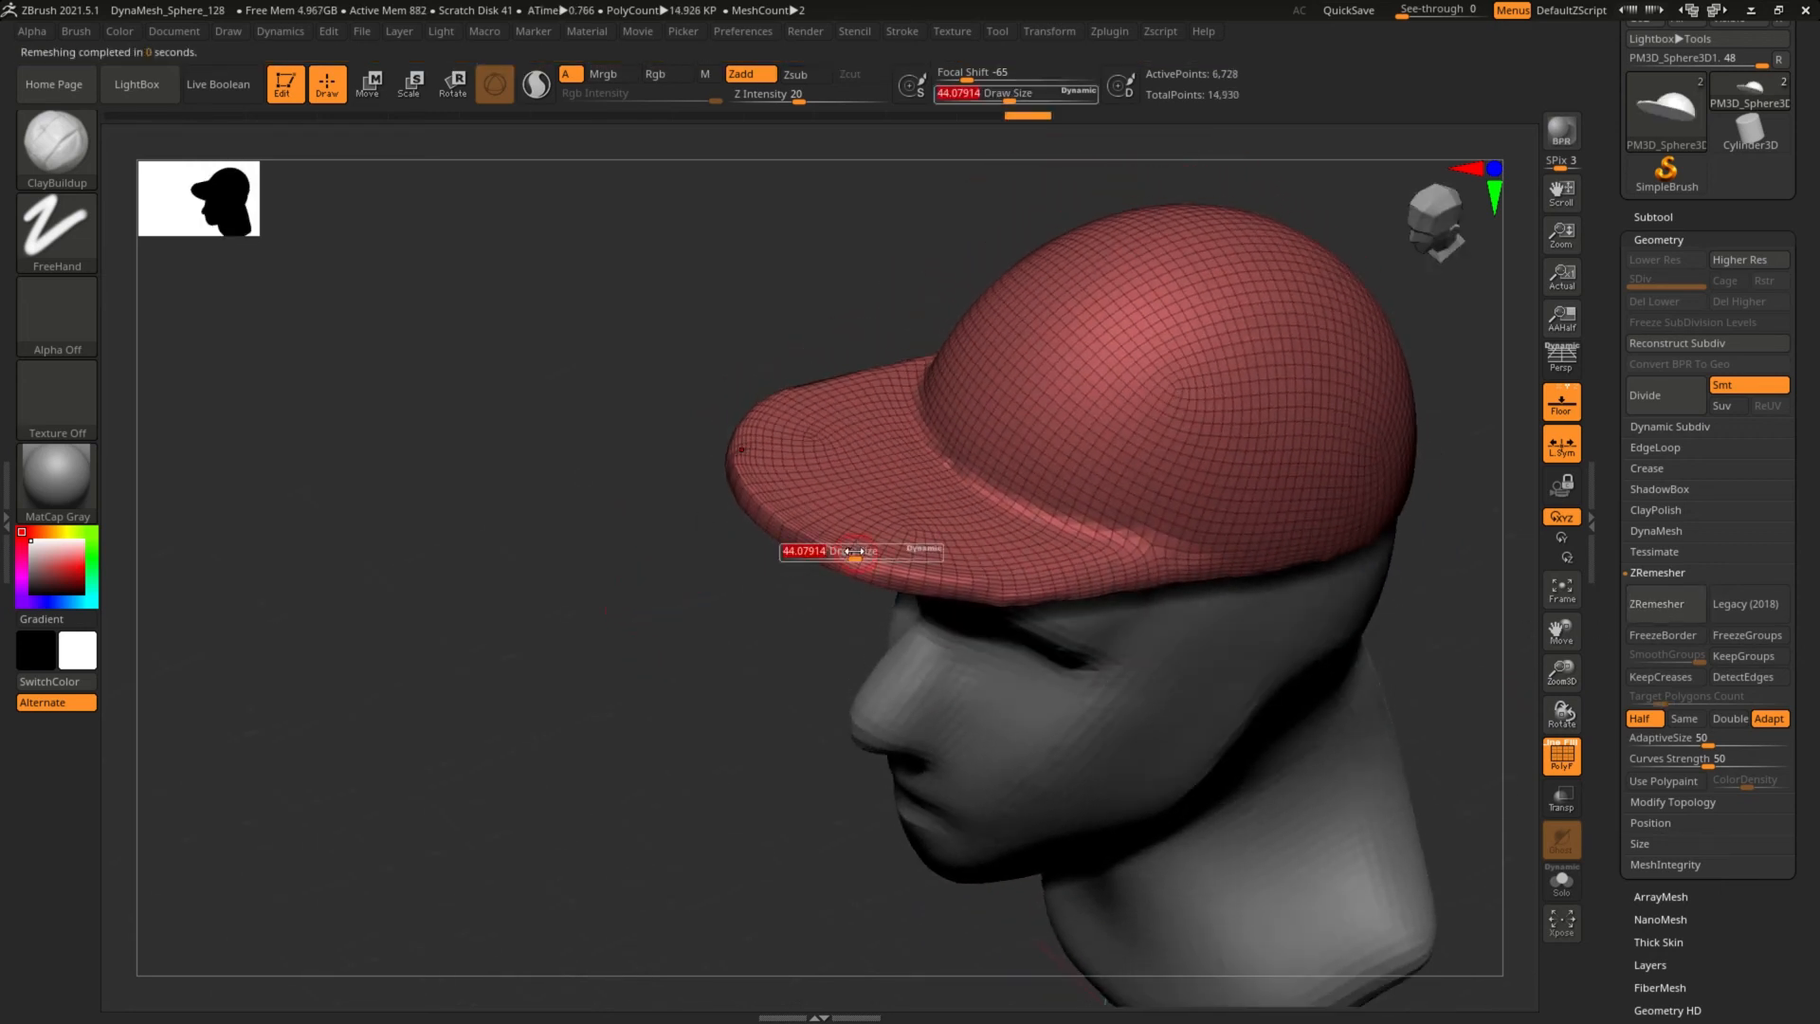
key("shift")
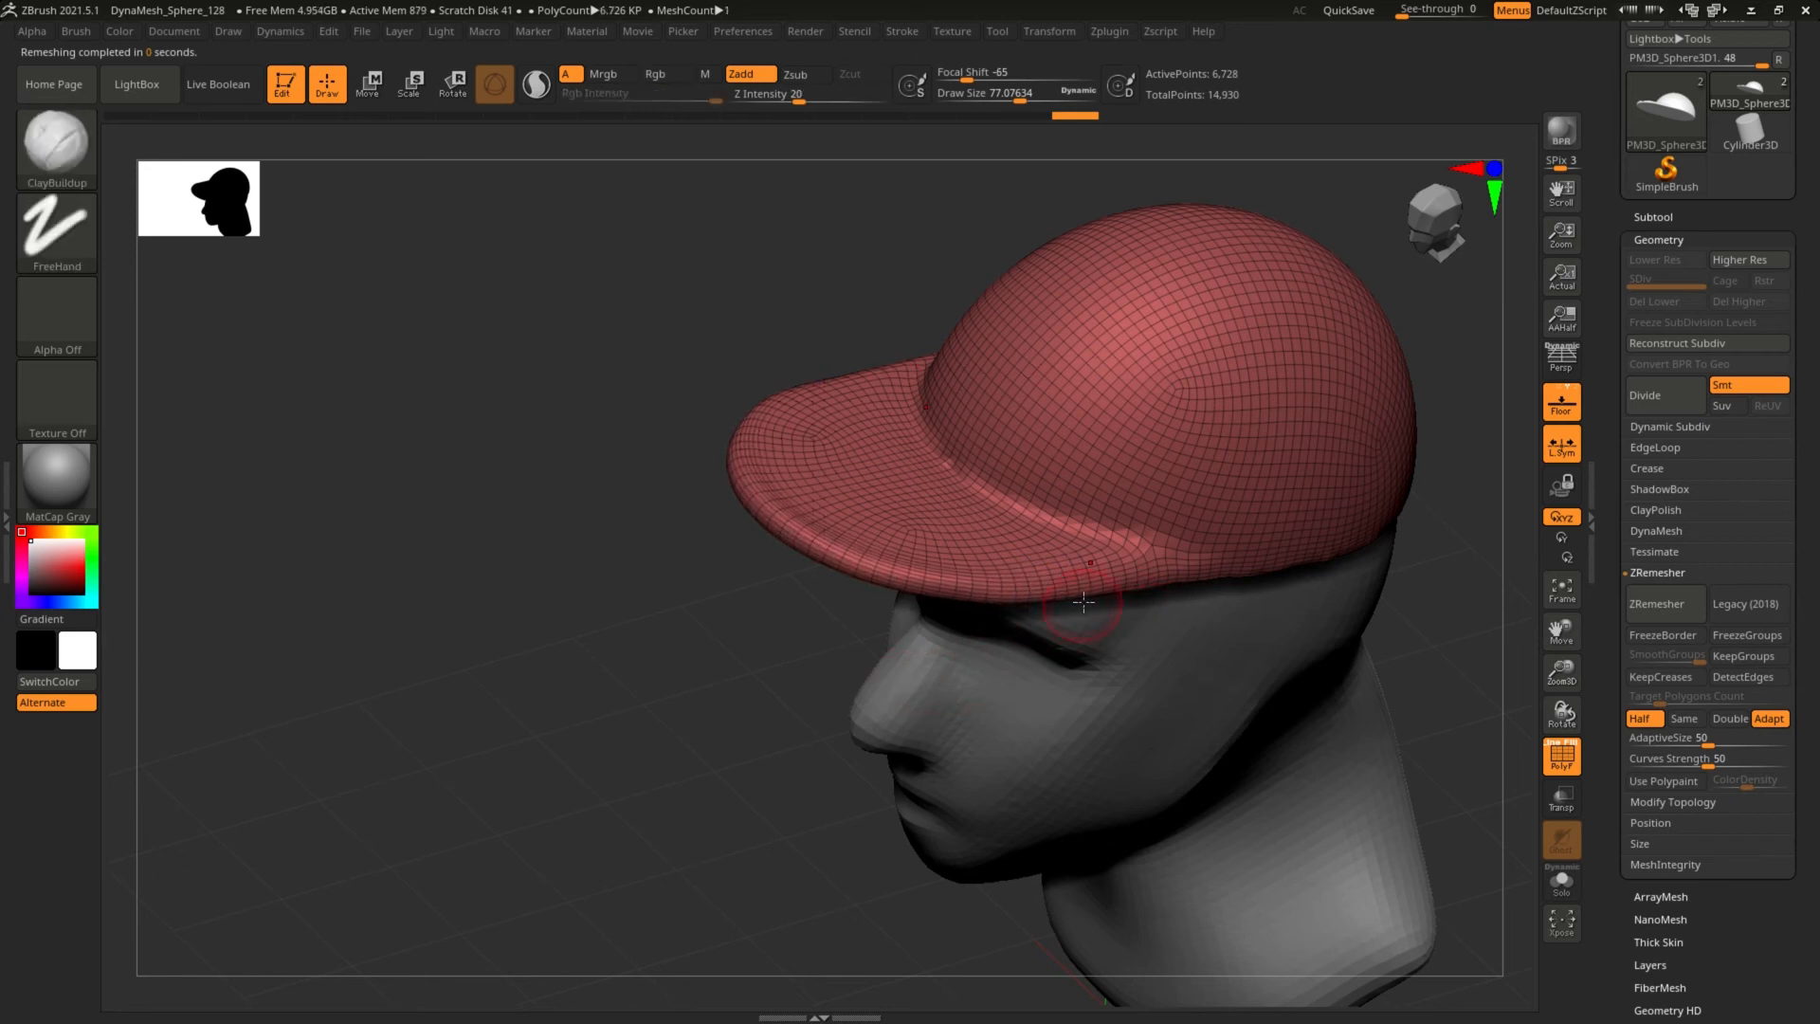
Turn off the polygon display and carve a crease between the visor and the dome with the DamStandard brush.
key("b")
key("d")
key("s")
left_click(1561, 755)
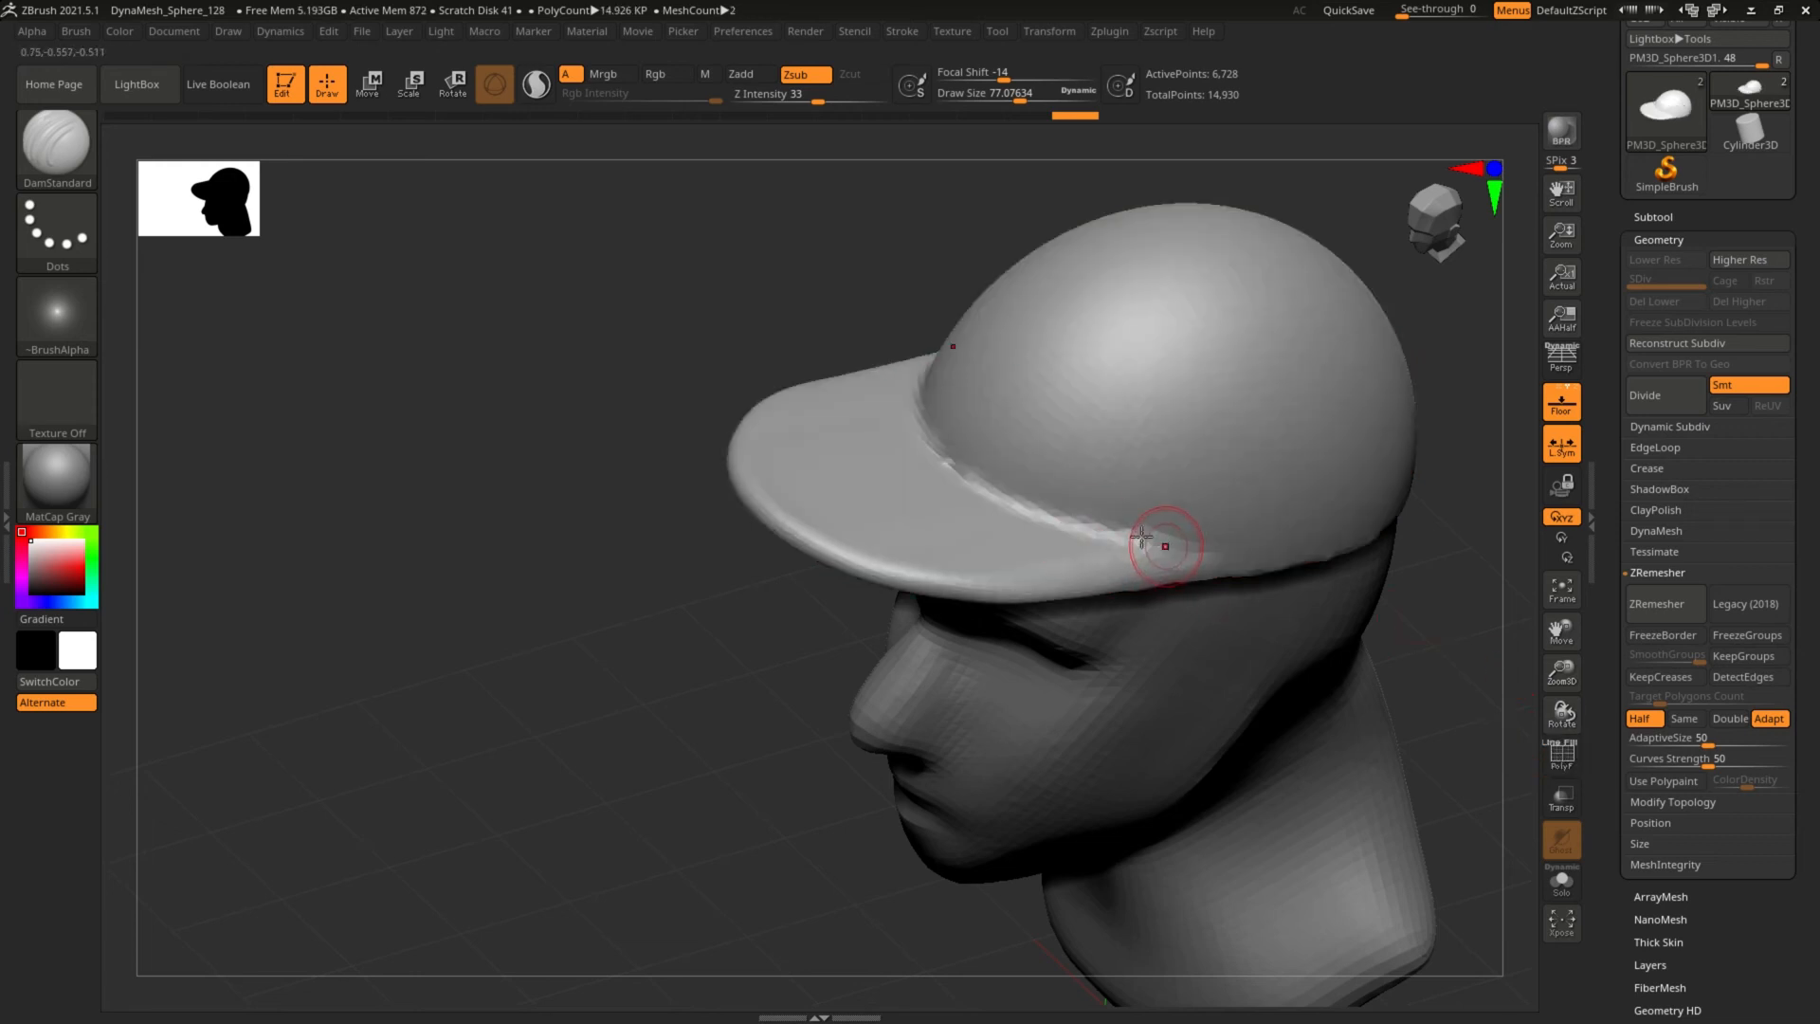
left_click_drag(997, 499, 1167, 550)
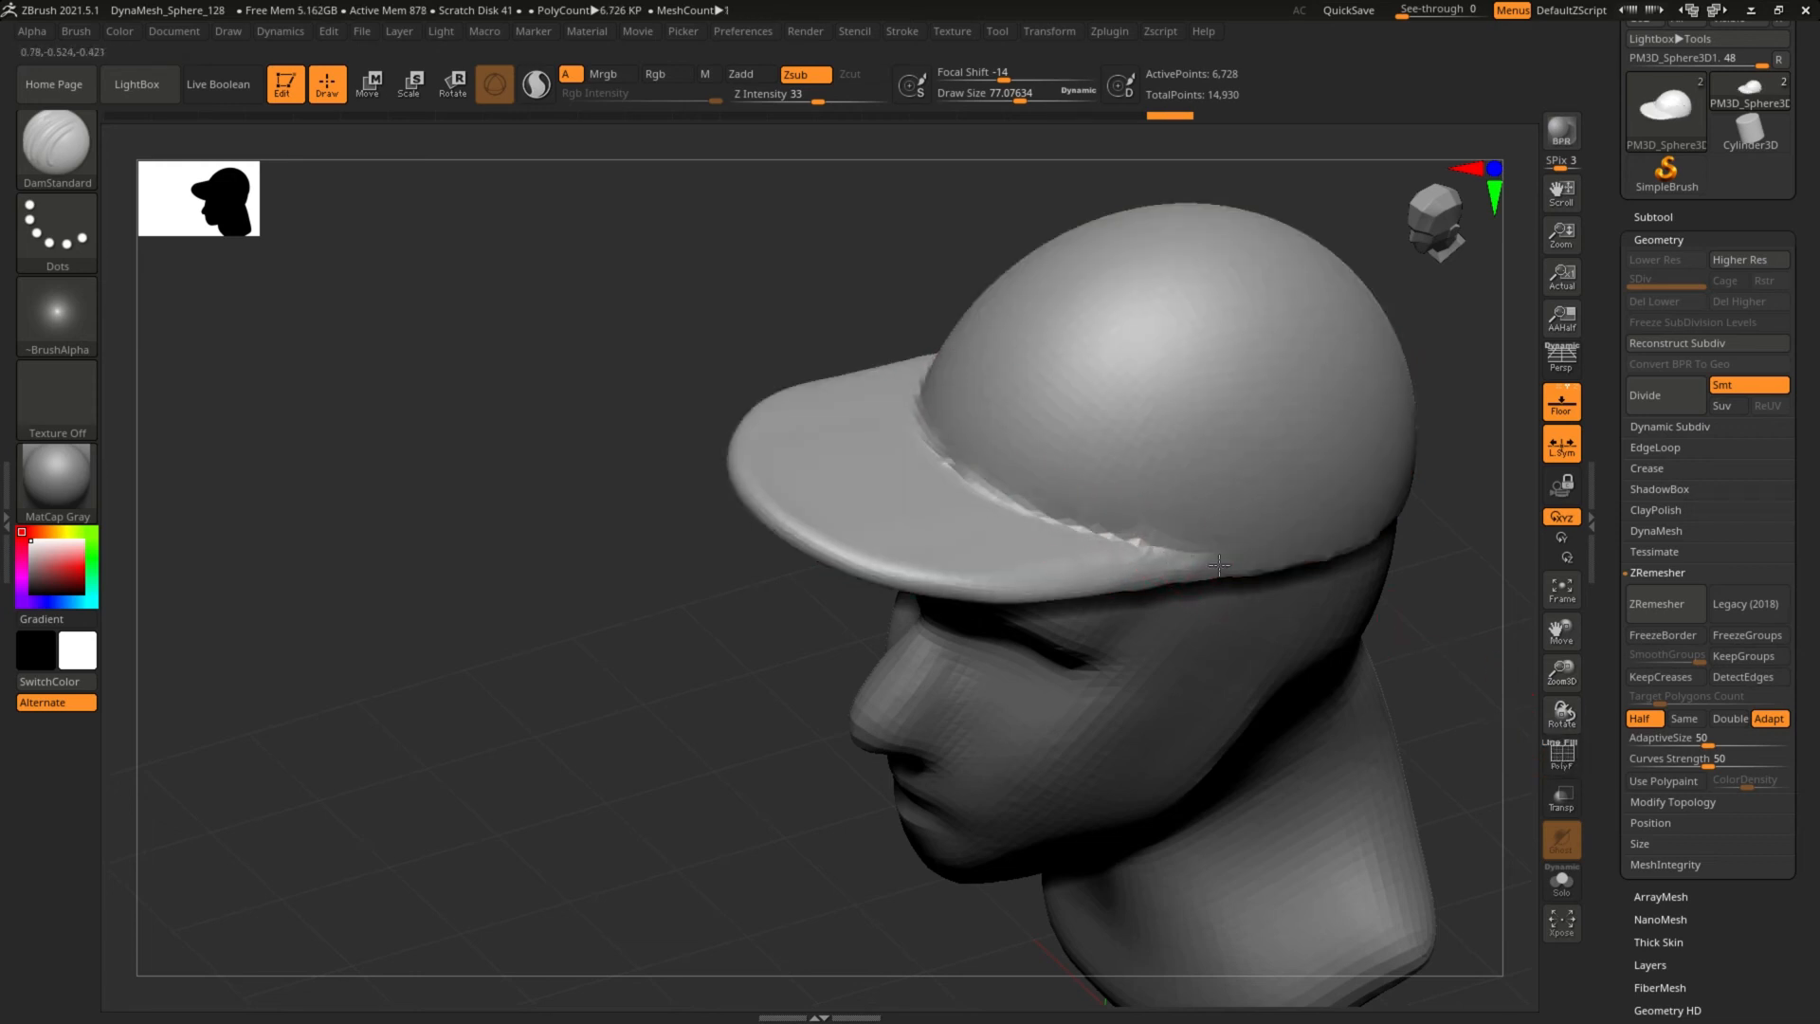
left_click_drag(986, 496, 1069, 531)
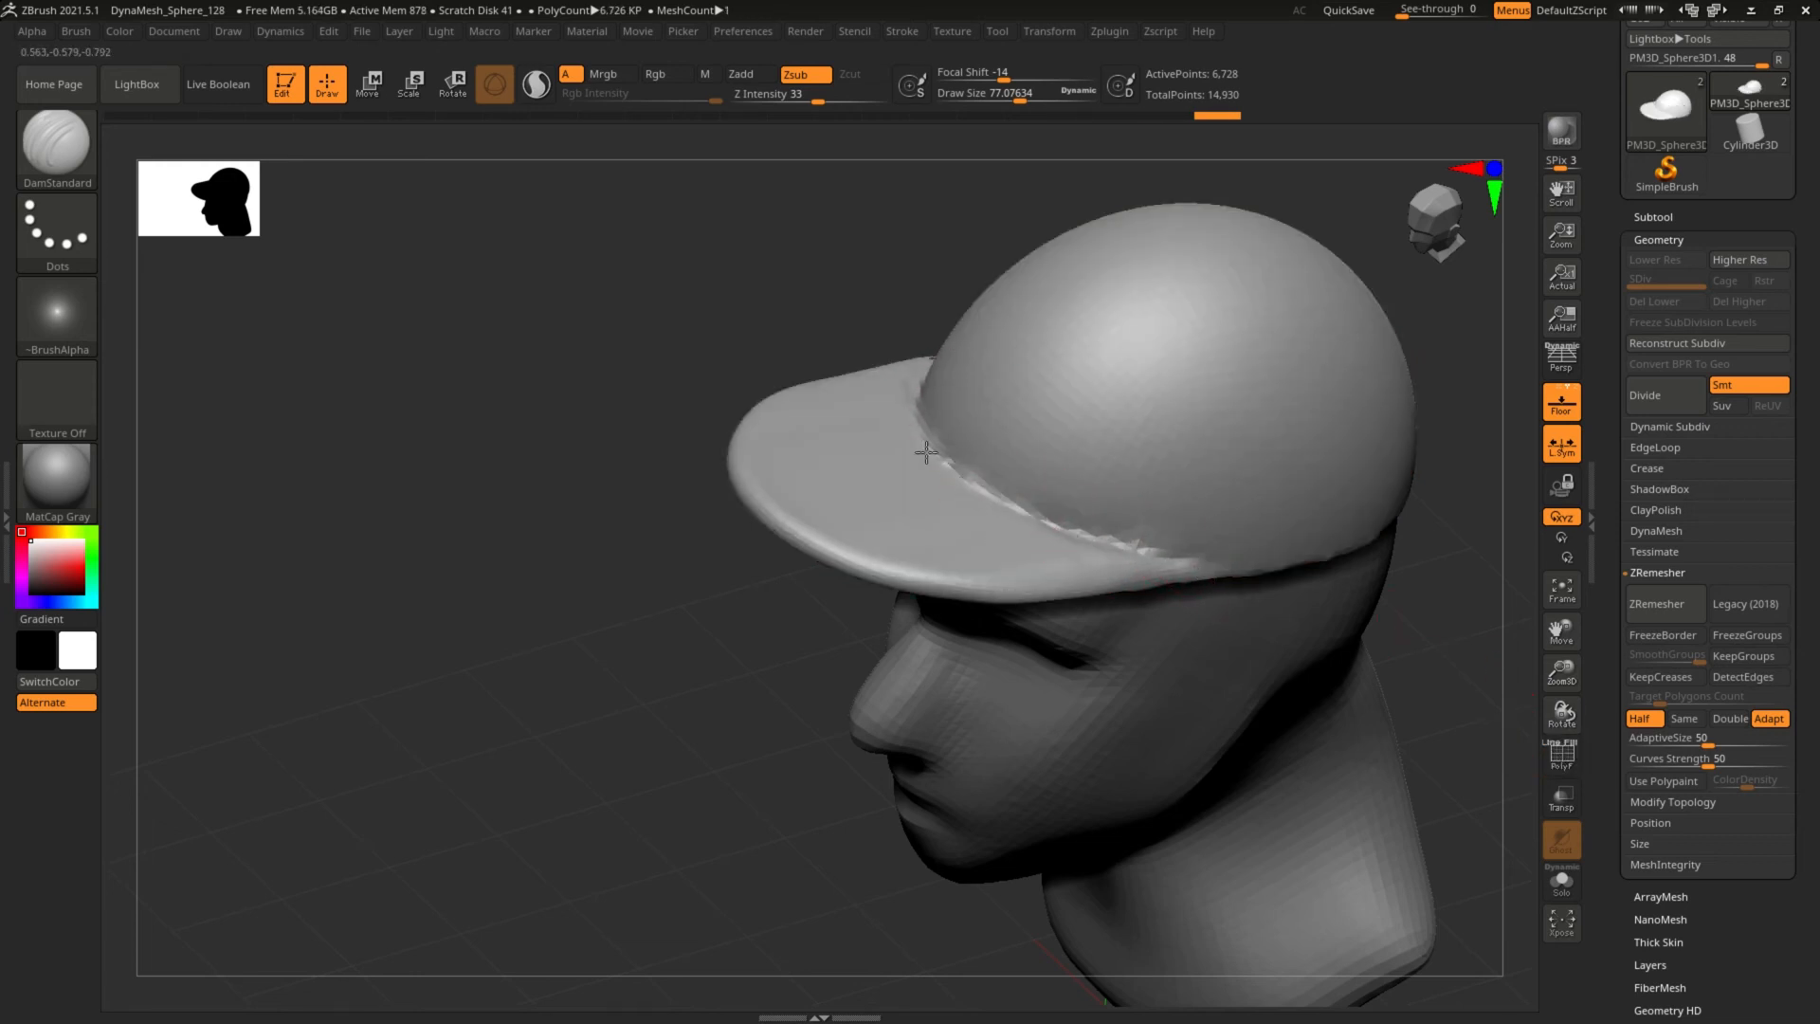
mouse_move(917, 421)
left_mouse_down()
mouse_move(1024, 516)
mouse_move(1080, 539)
left_mouse_up()
mouse_move(929, 441)
left_mouse_down()
mouse_move(1040, 529)
mouse_move(1089, 541)
left_mouse_up()
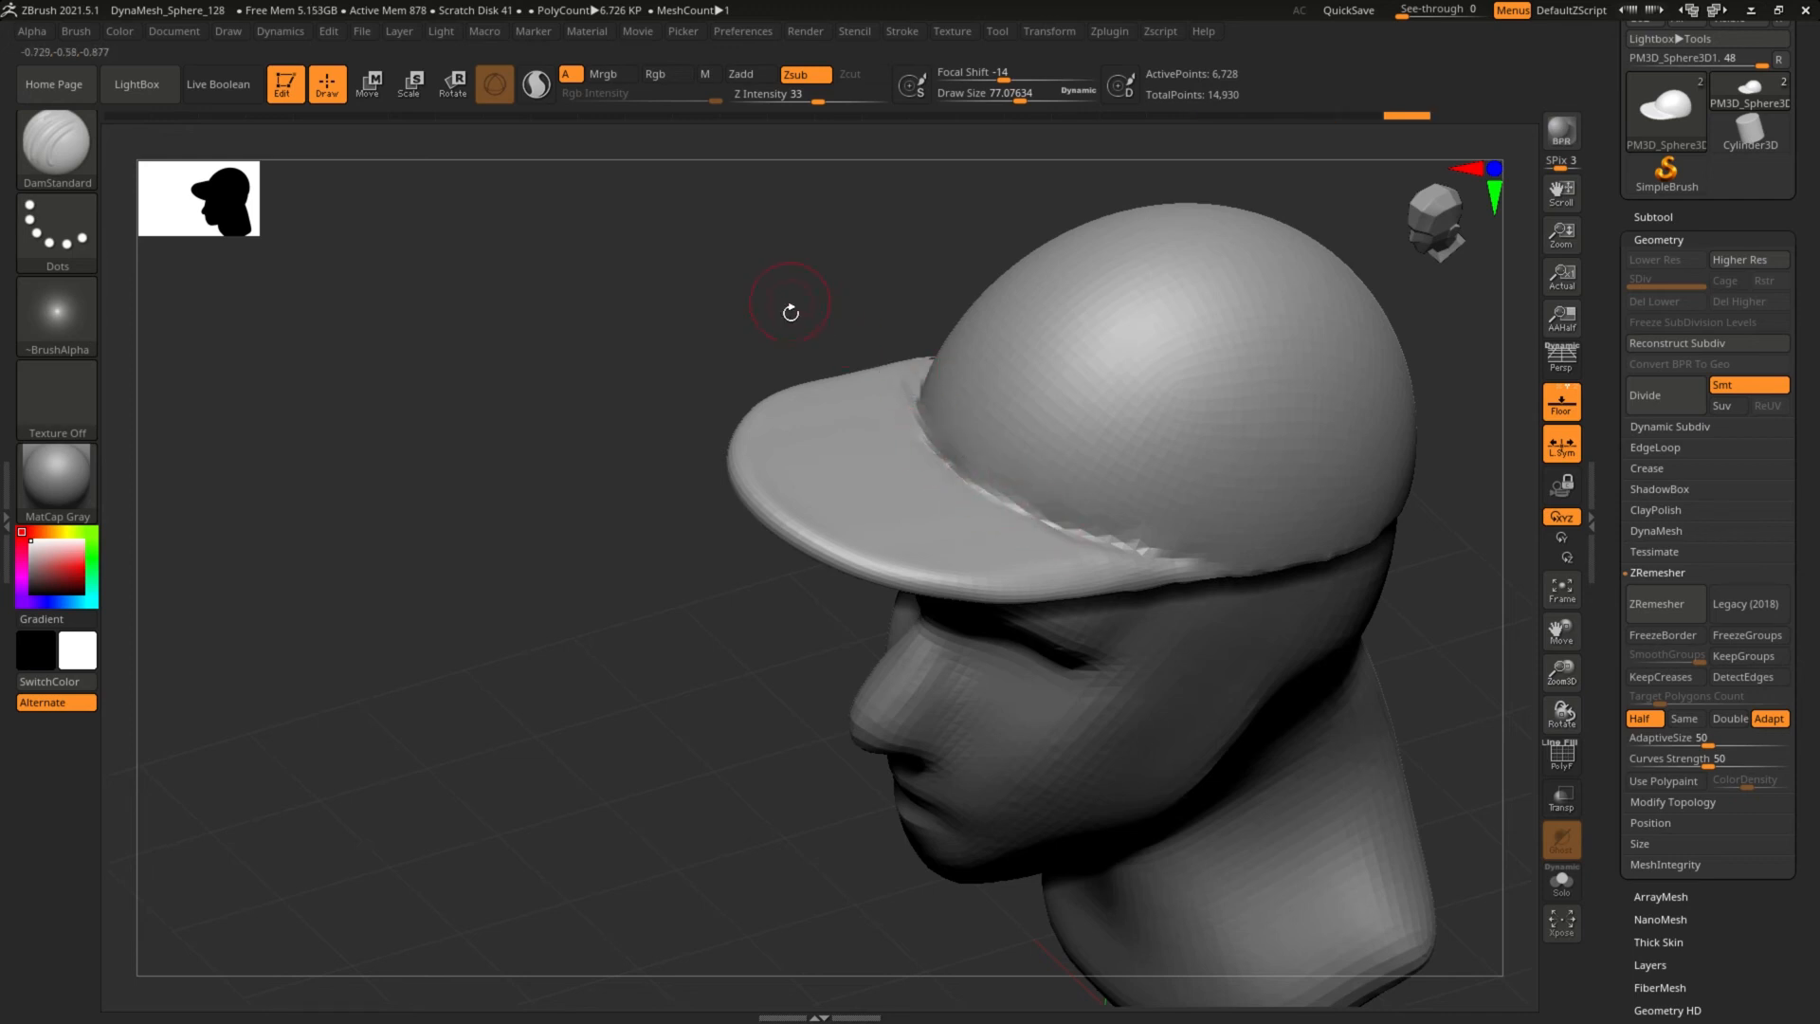
left_click_drag(792, 305, 954, 459)
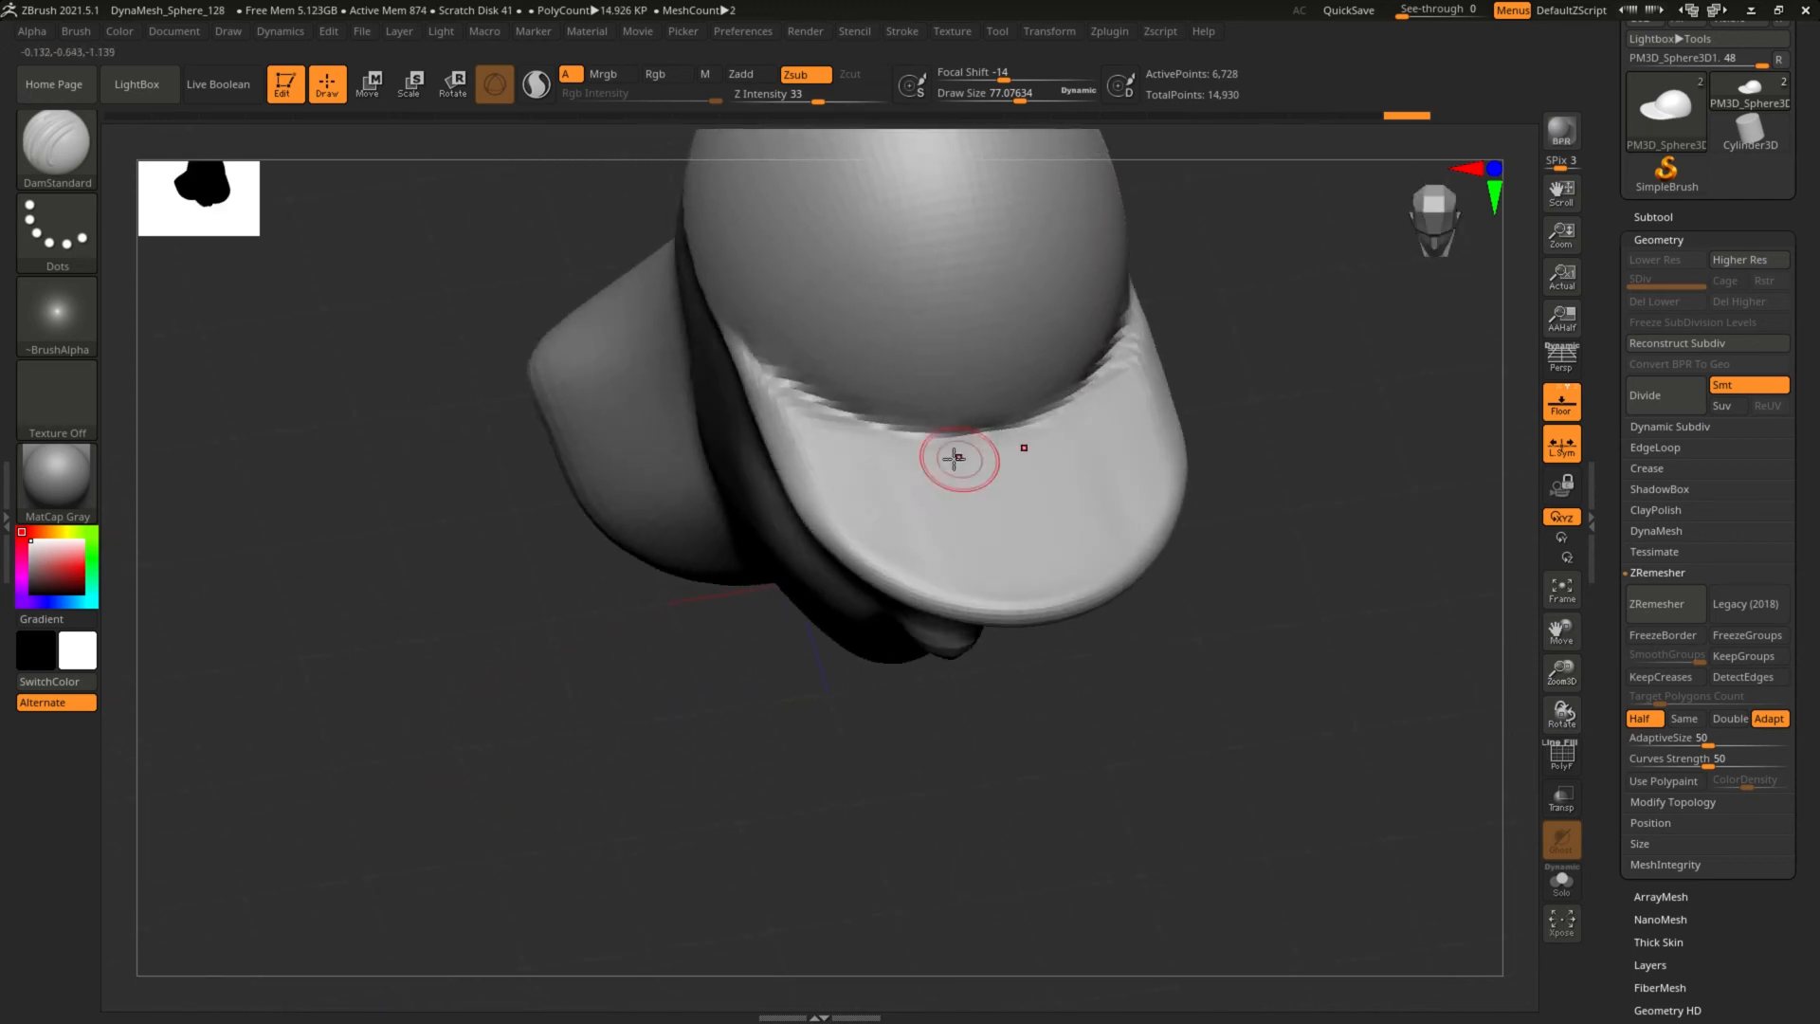
left_click_drag(546, 287, 592, 570)
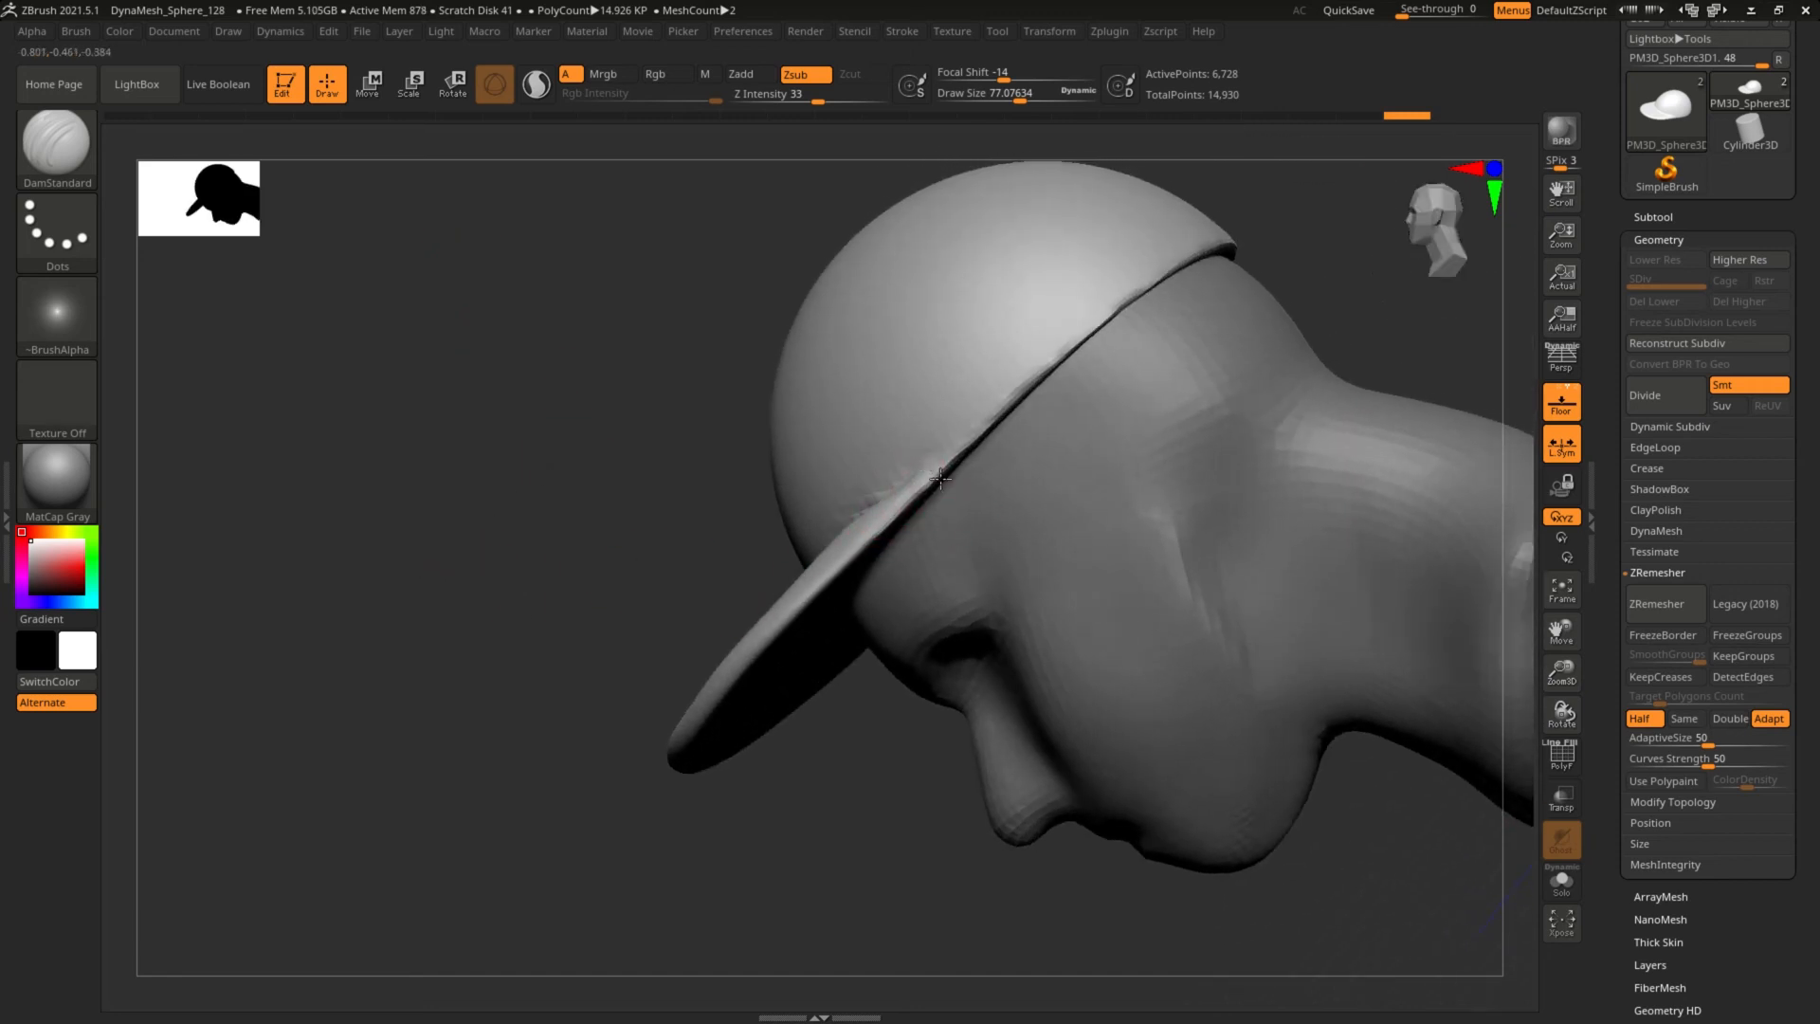
left_click_drag(924, 462, 652, 546)
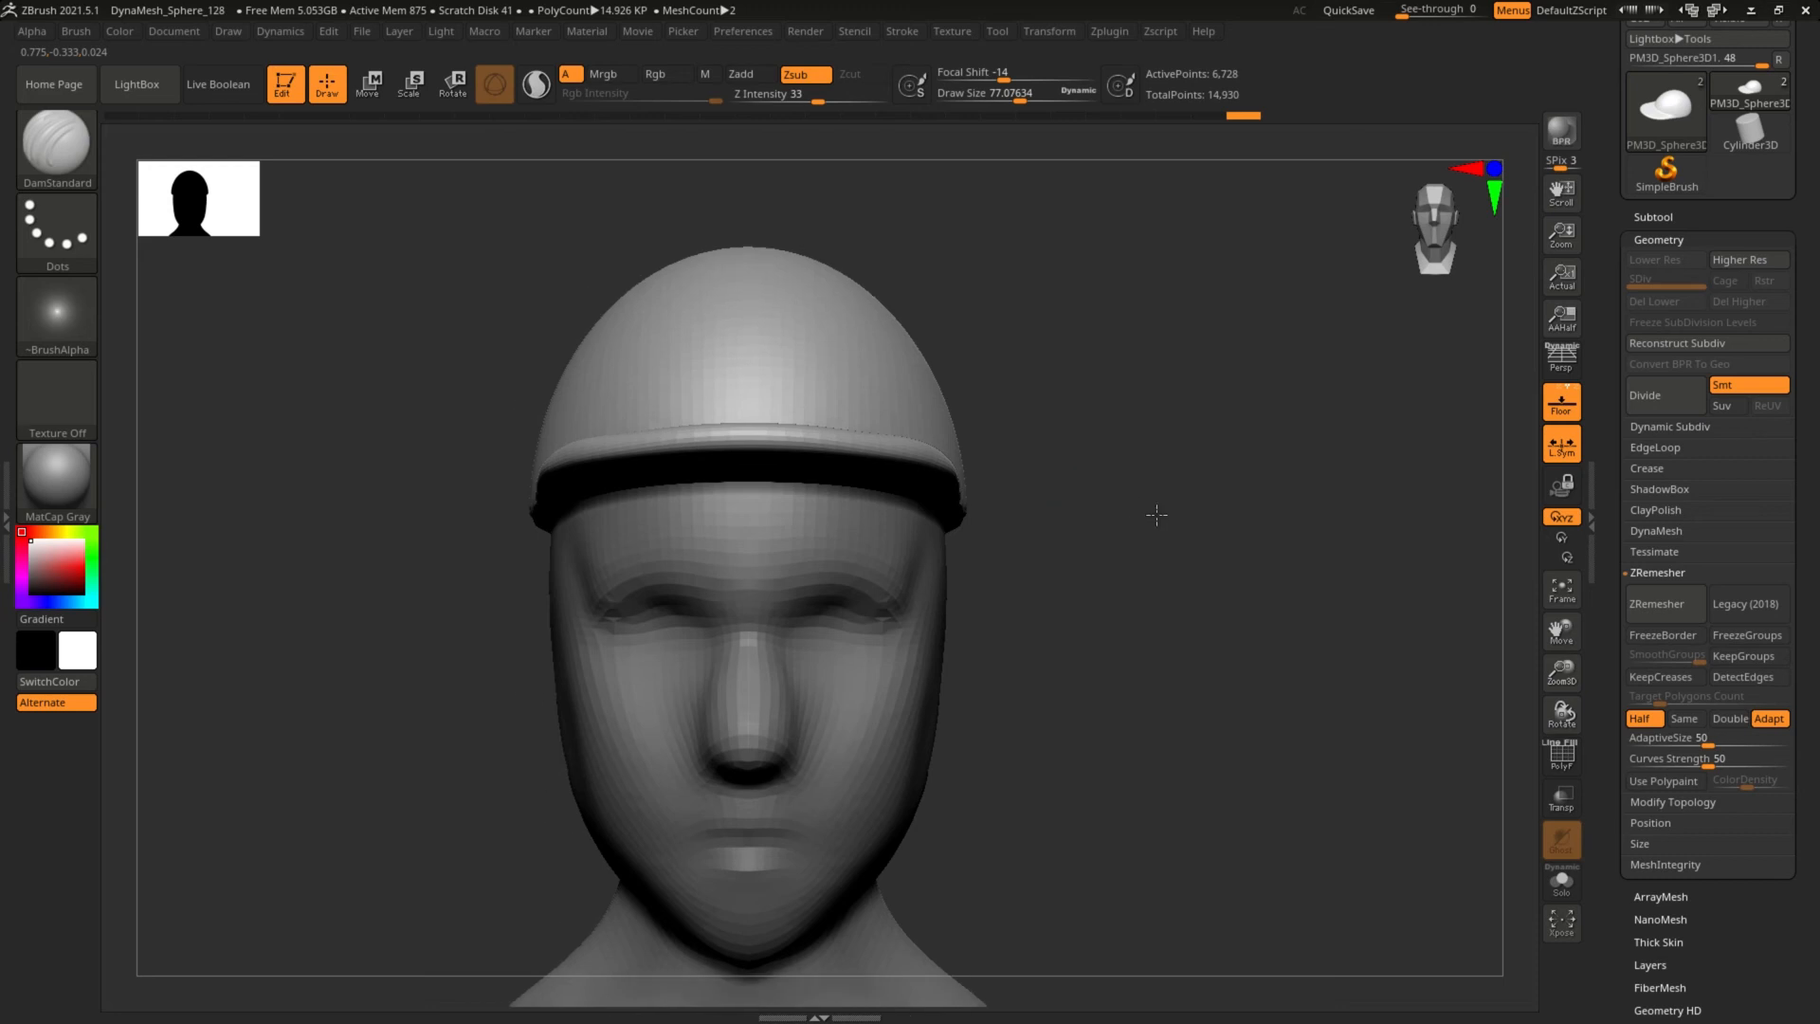
Reshape the cap's visor from the front and top using the Move Topological brush at a draw size of about 549.
left_click_drag(1156, 515, 1168, 573, "alt")
left_click_drag(1237, 517, 1208, 519, "shift")
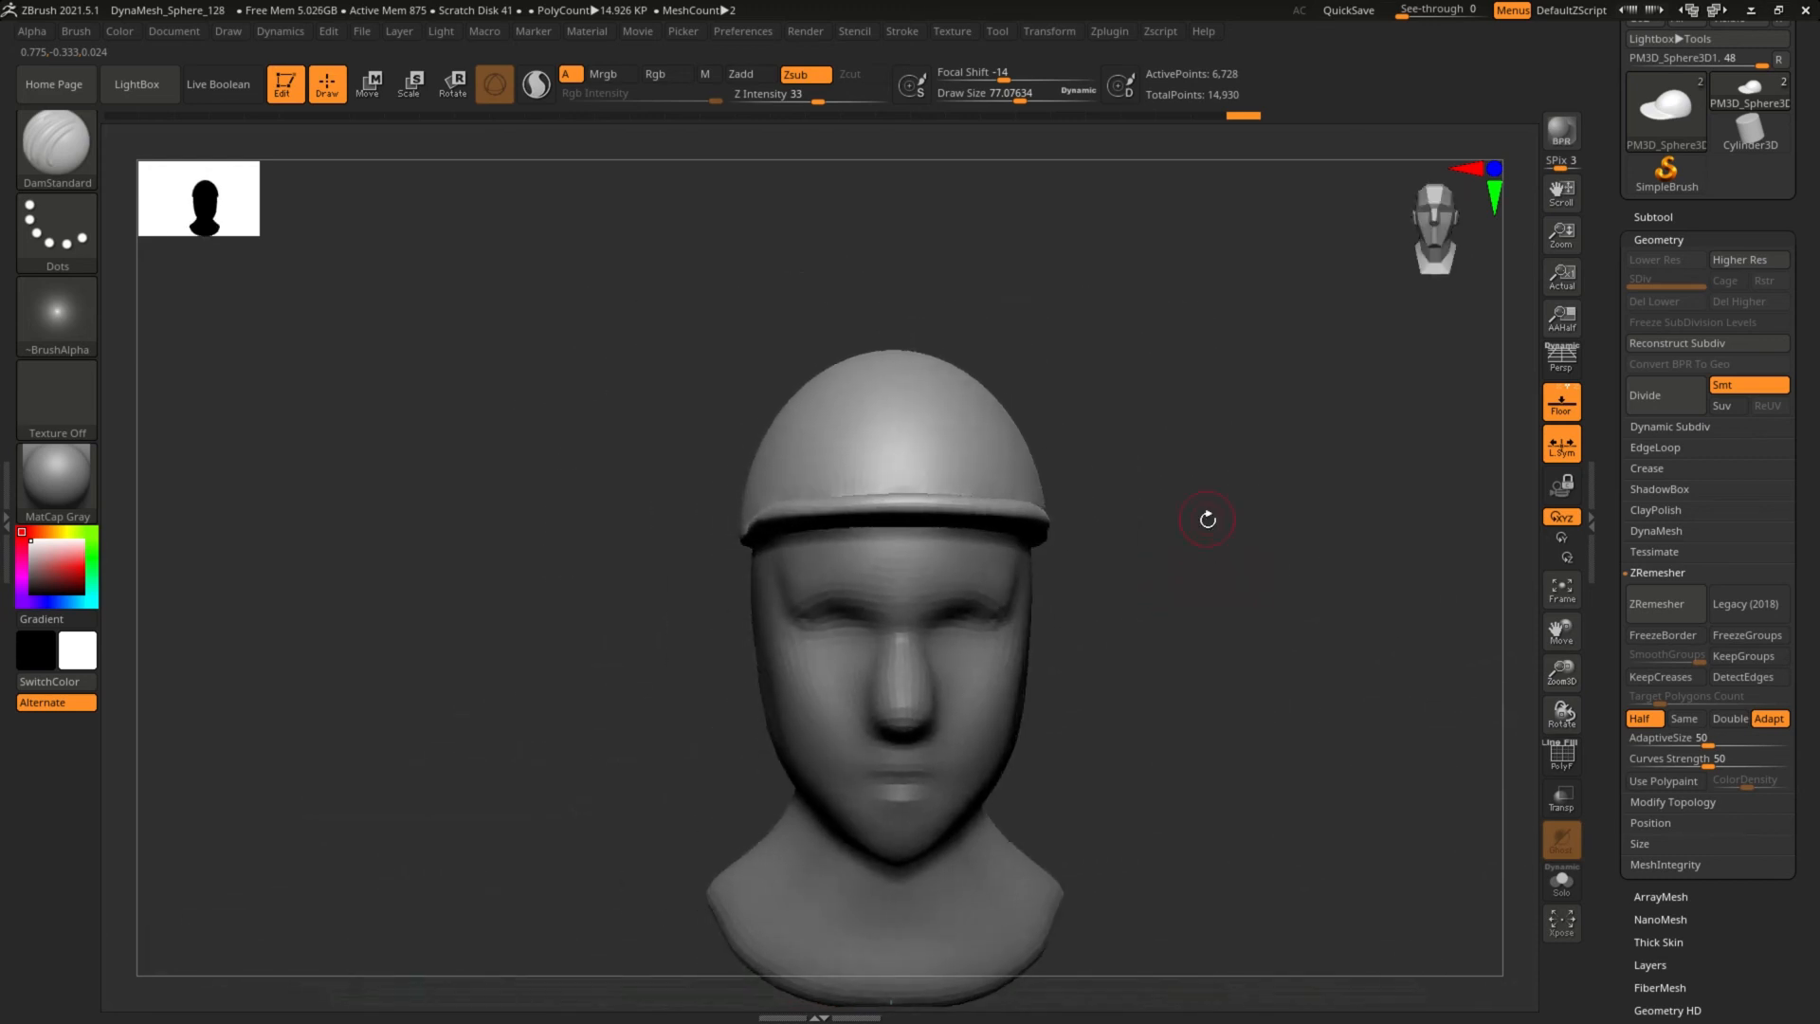
key("b")
key("m")
key("t")
key("s")
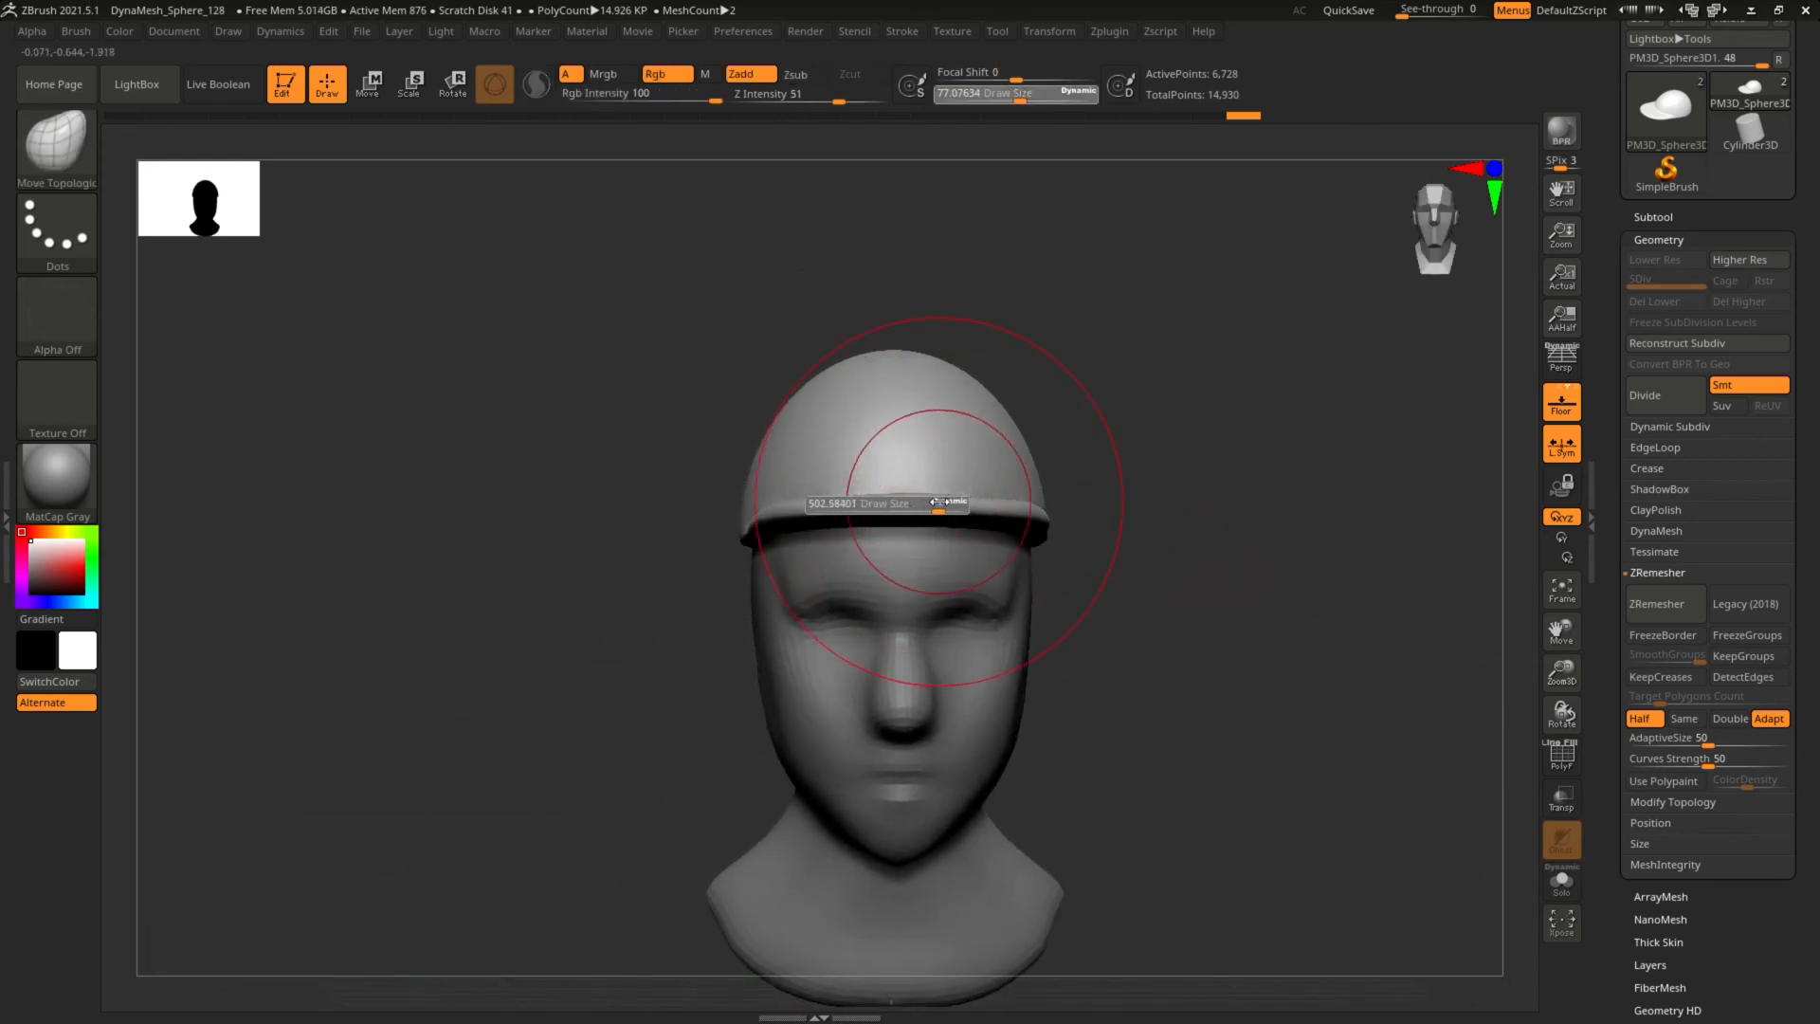
left_click_drag(938, 502, 946, 502)
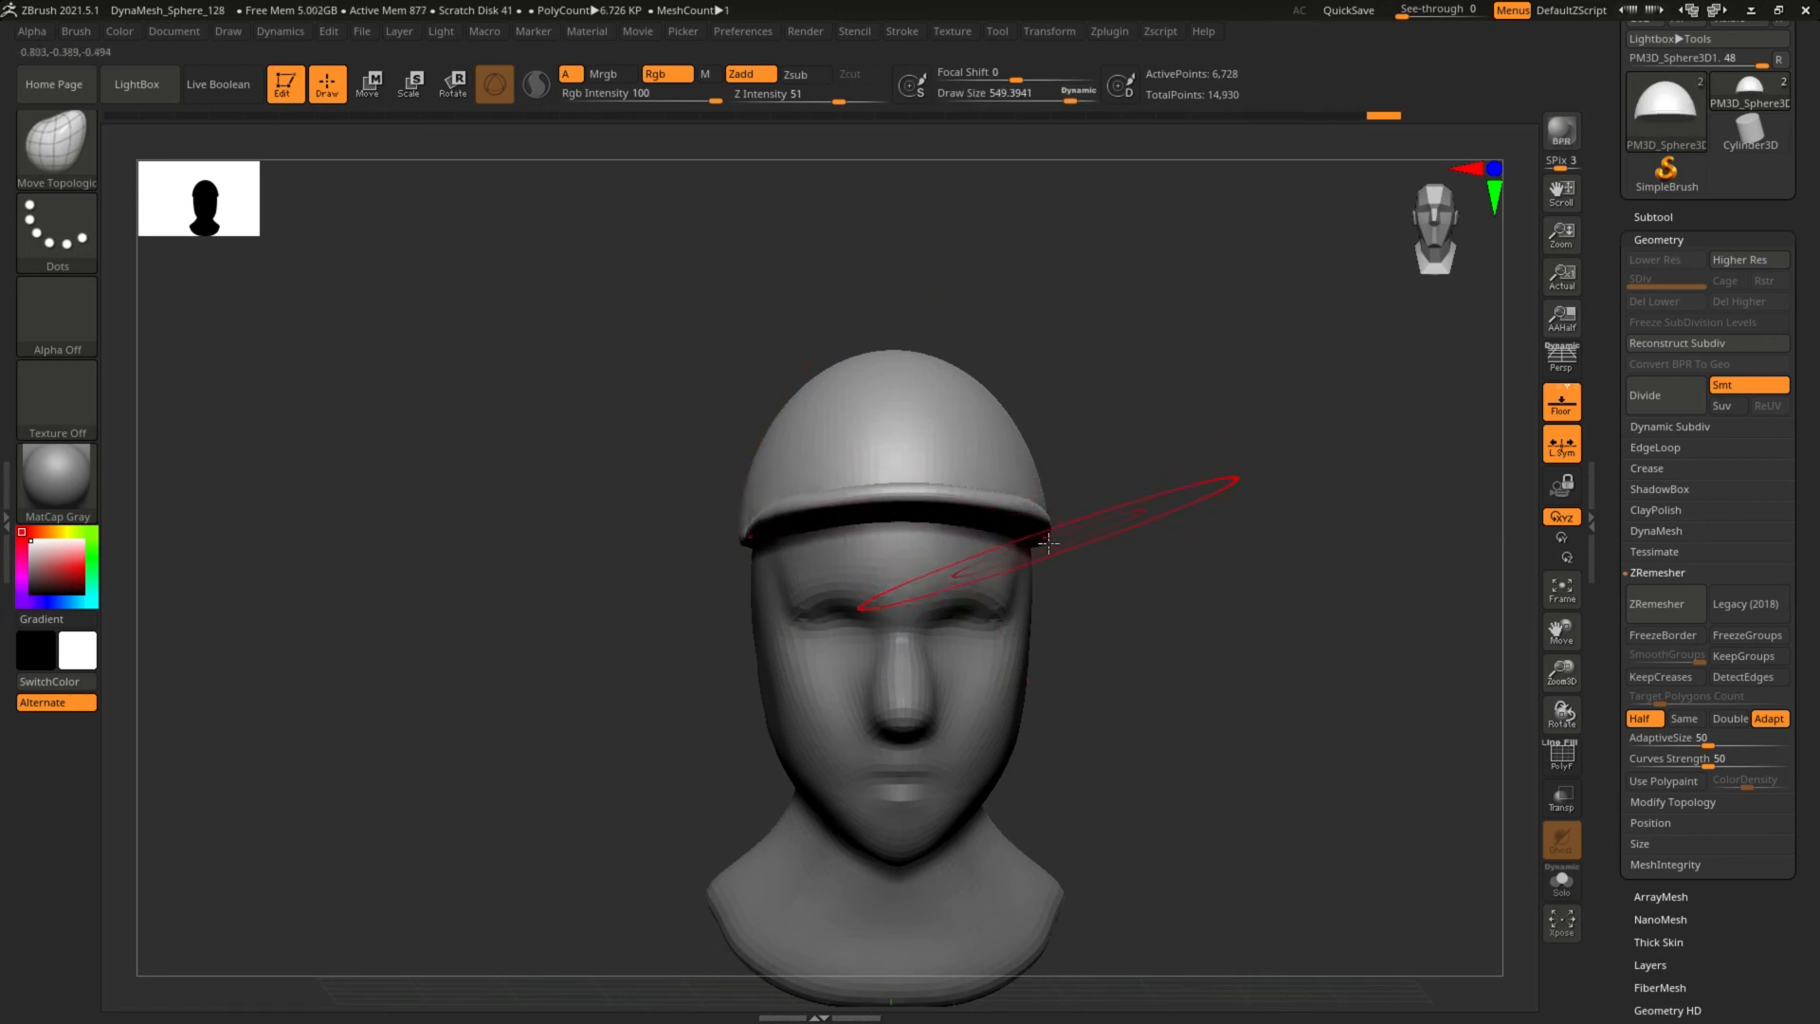
left_click_drag(1138, 535, 1150, 741)
left_click_drag(1032, 707, 1019, 753)
left_click_drag(904, 661, 997, 612)
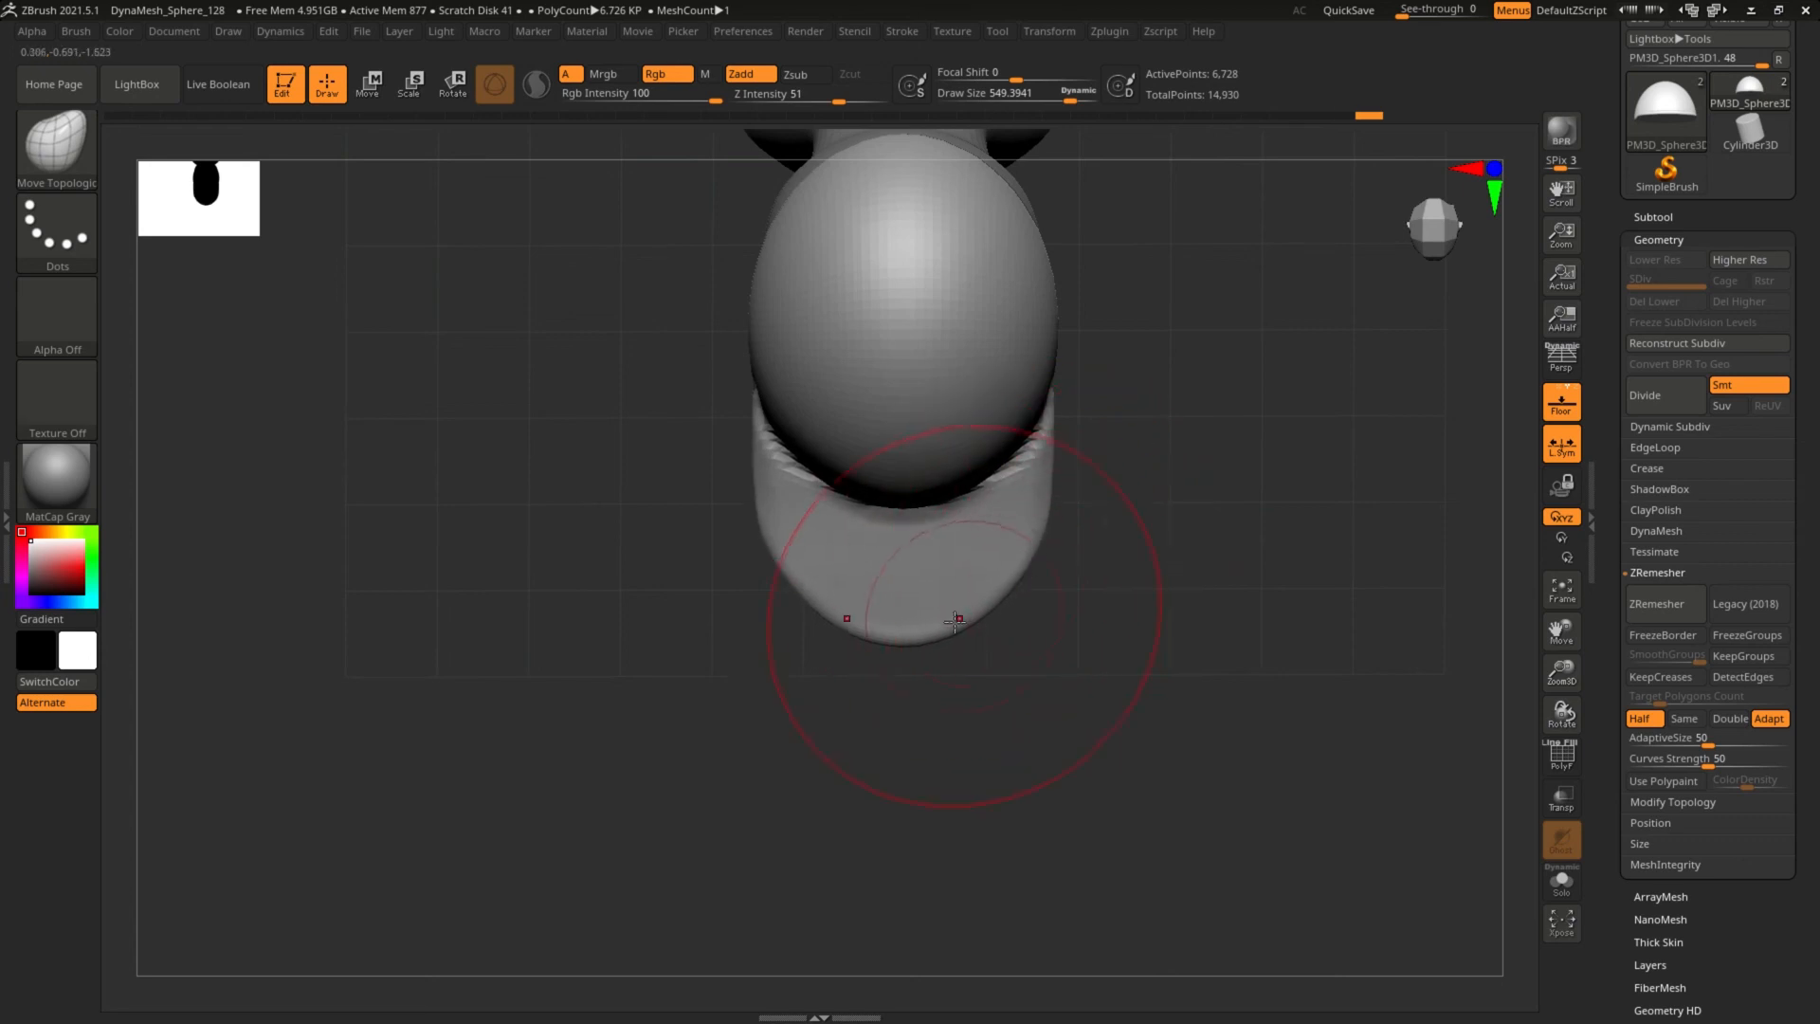
left_click_drag(904, 621, 919, 495)
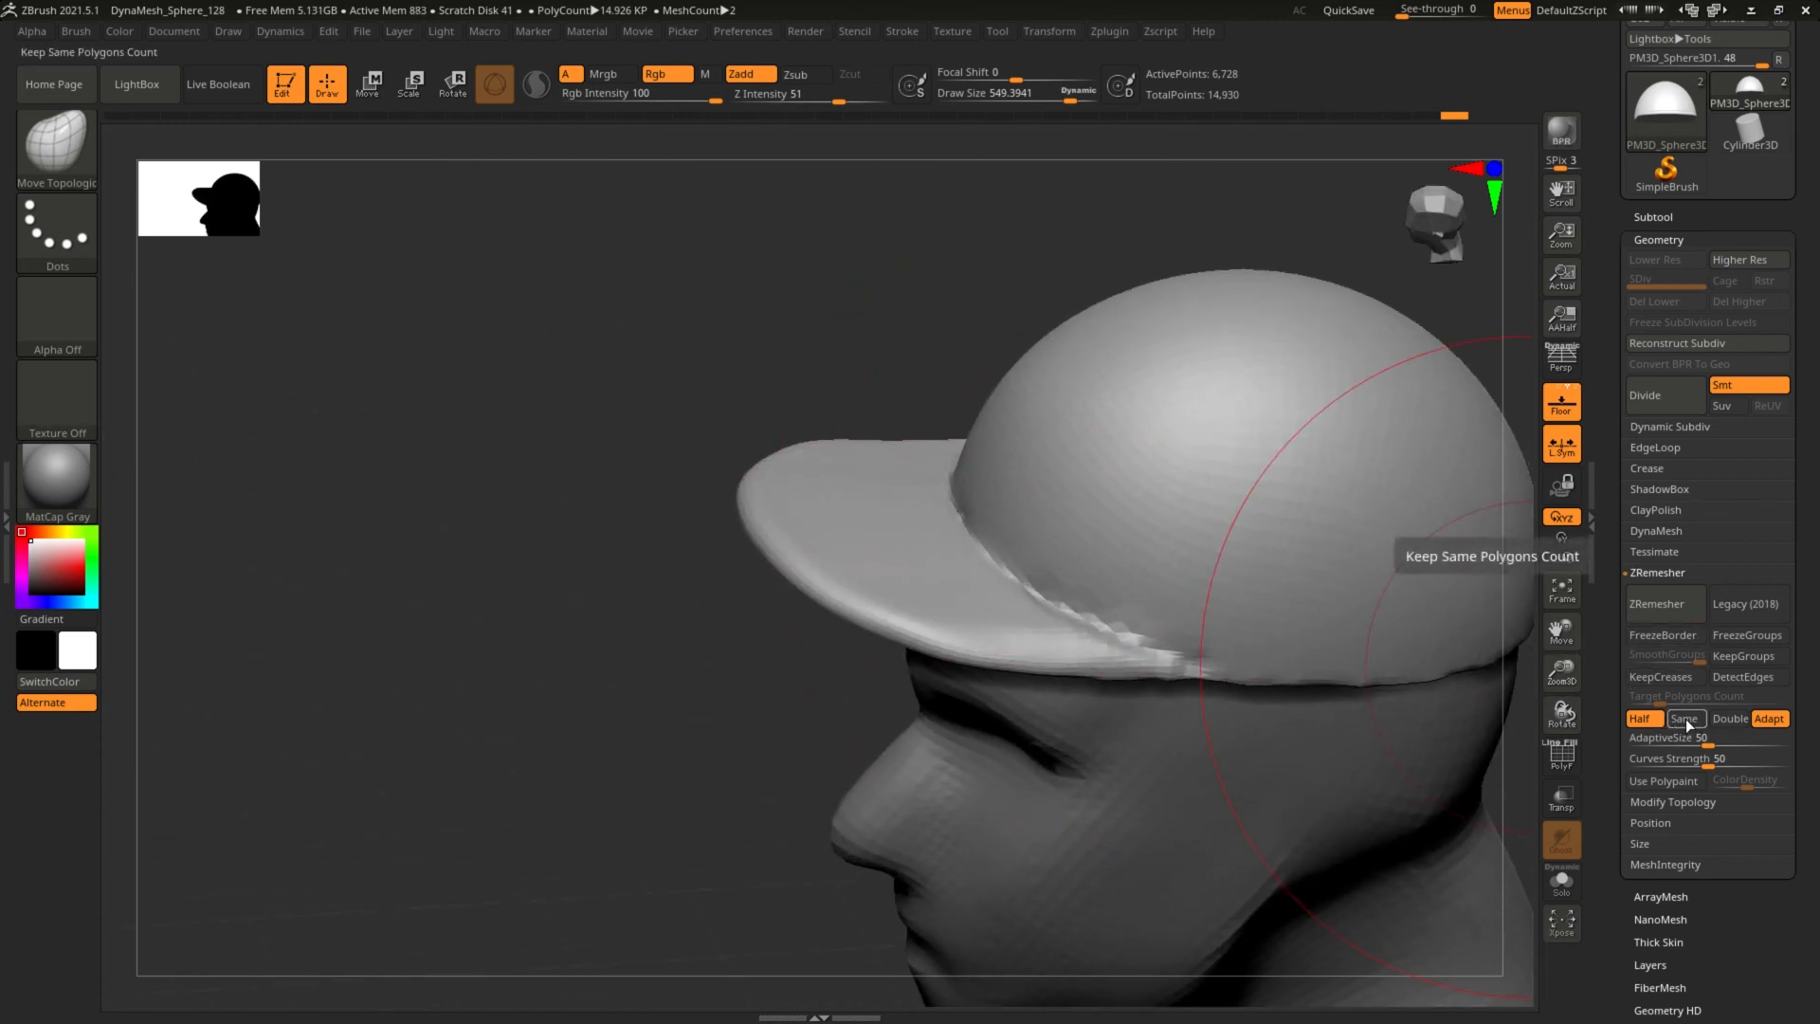
ZRemesh the cap with the Same polygon count option and divide it once to reach subdivision level 2.
left_click(1684, 723)
left_click(1651, 603)
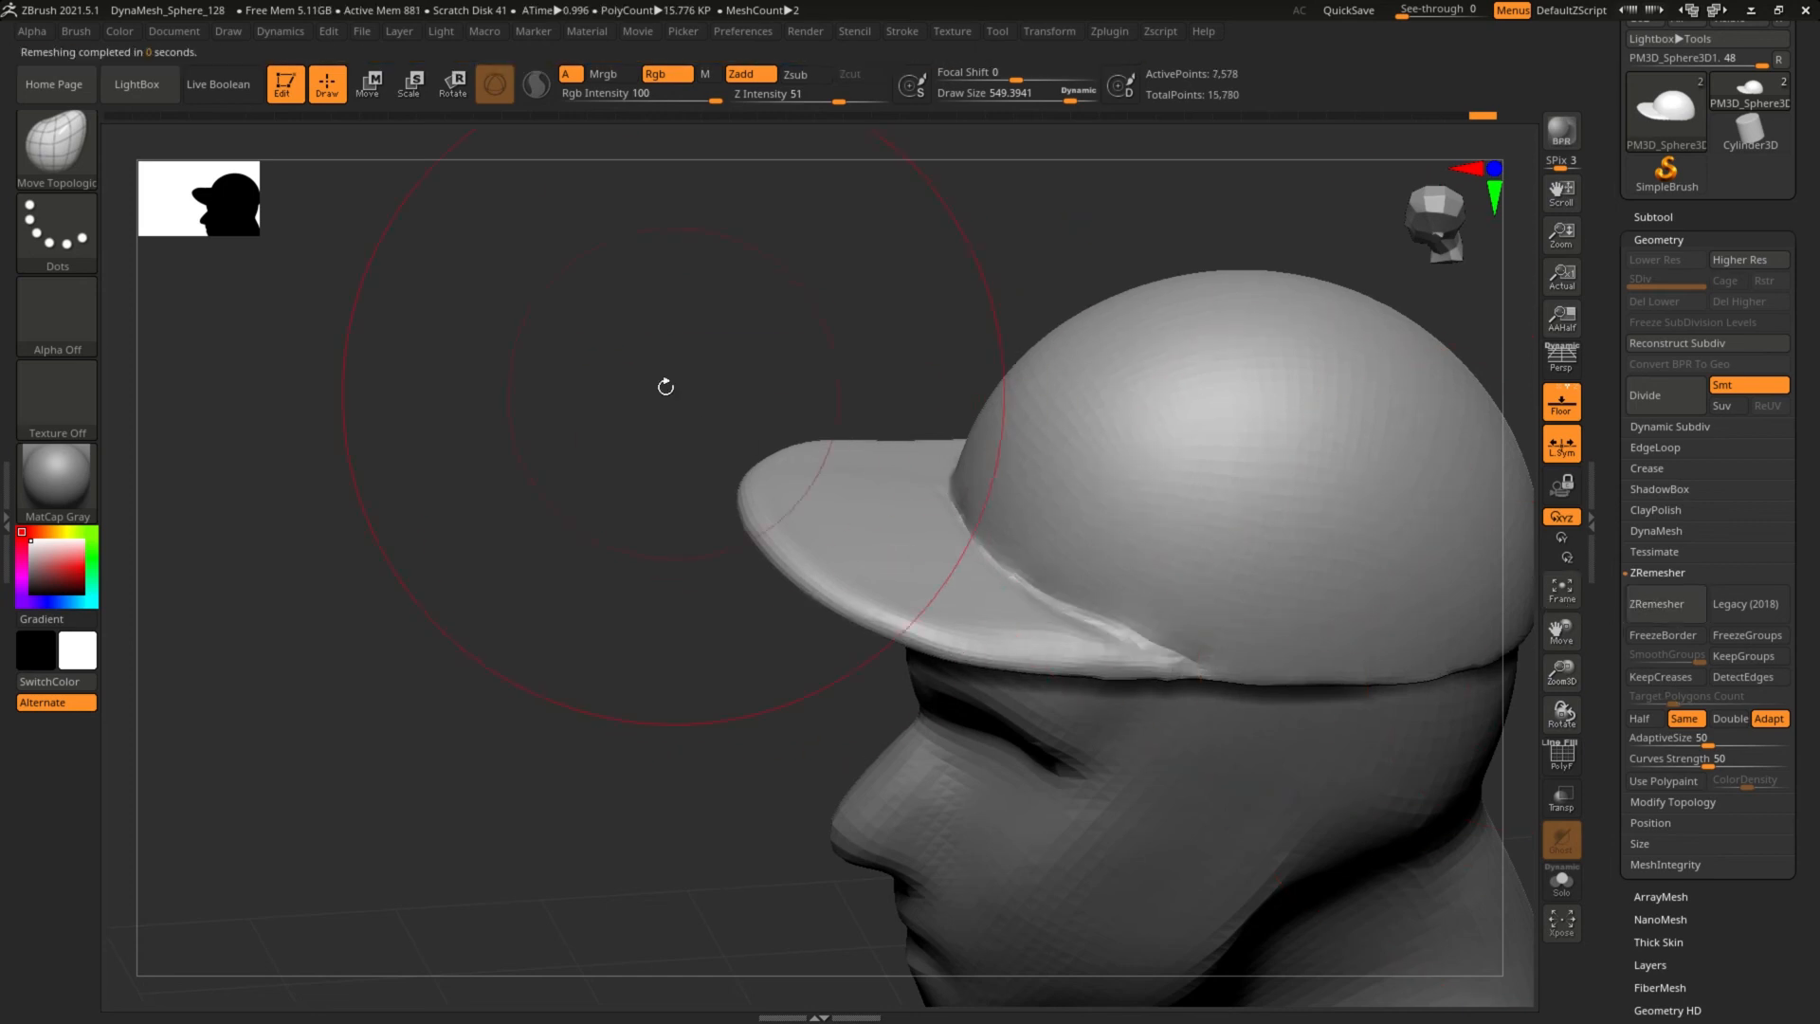
left_click_drag(666, 387, 463, 423)
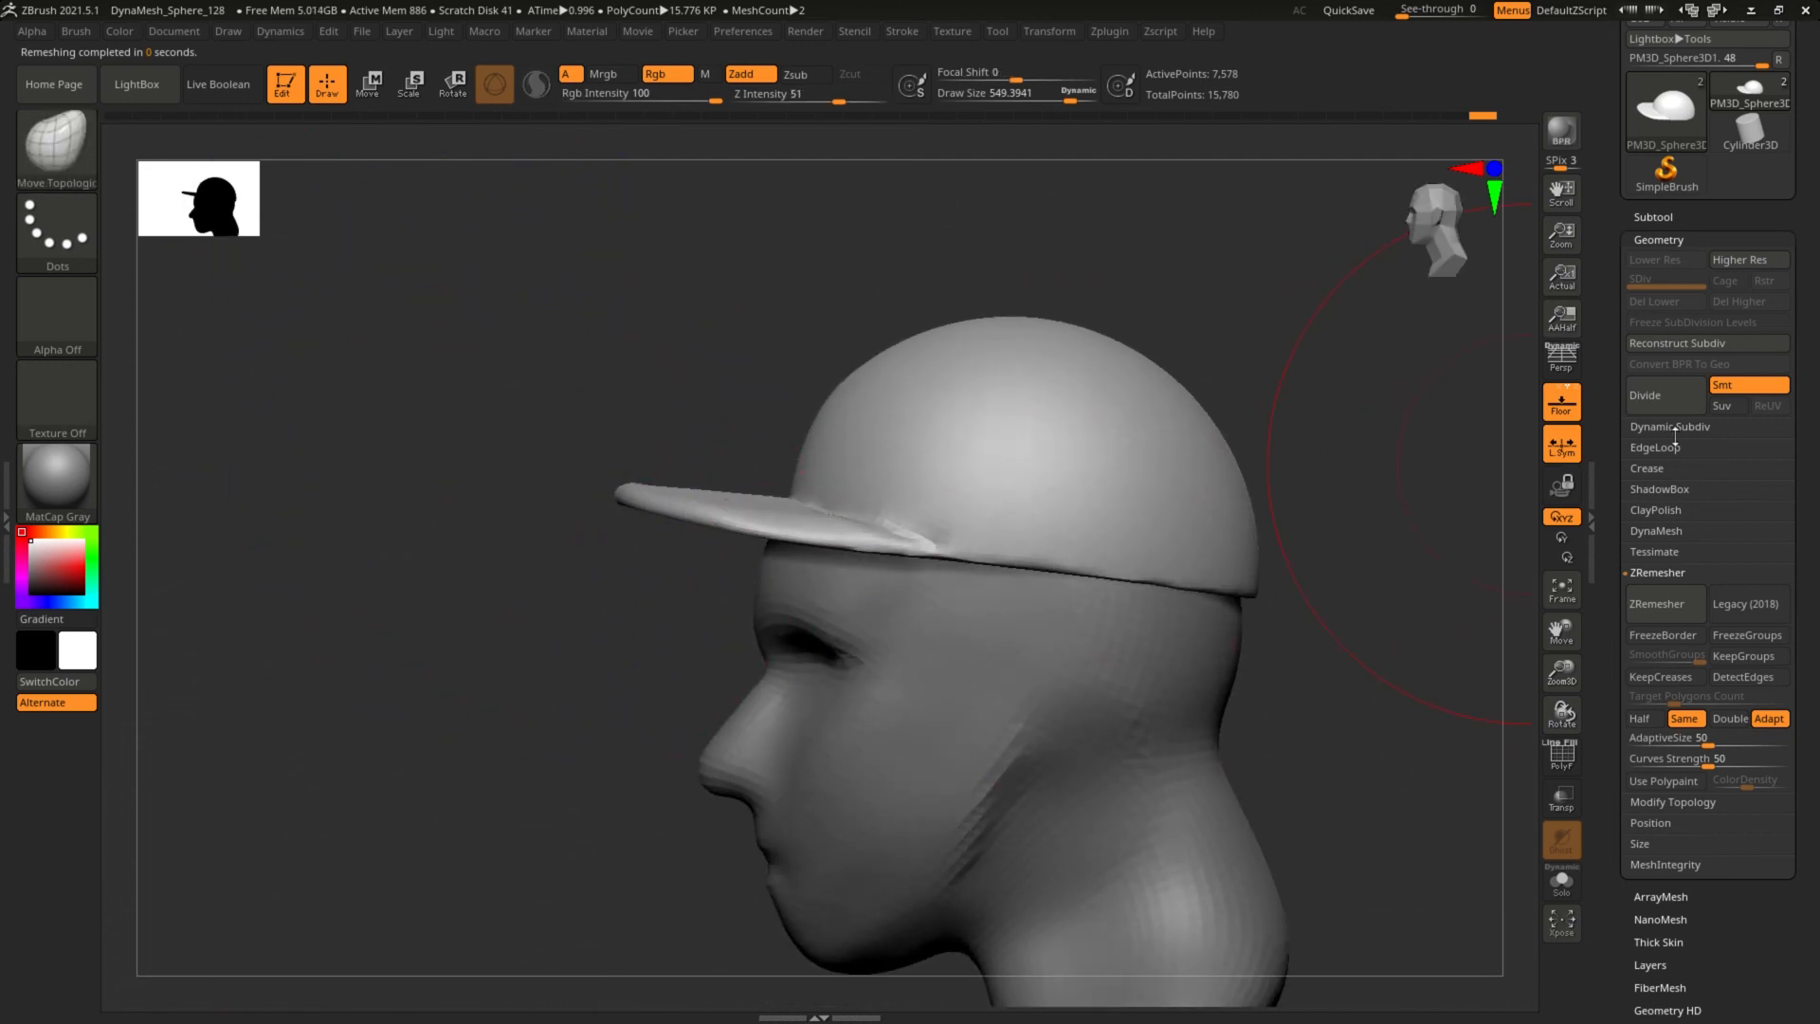
left_click(1663, 396)
Sharpen the crease where the visor meets the dome using DamStandard with a draw size of about 73.
mouse_move(1292, 475)
left_mouse_down("alt")
mouse_move(1451, 559)
mouse_move(792, 378)
mouse_move(724, 465)
left_mouse_up("alt")
key("b")
key("d")
key("s")
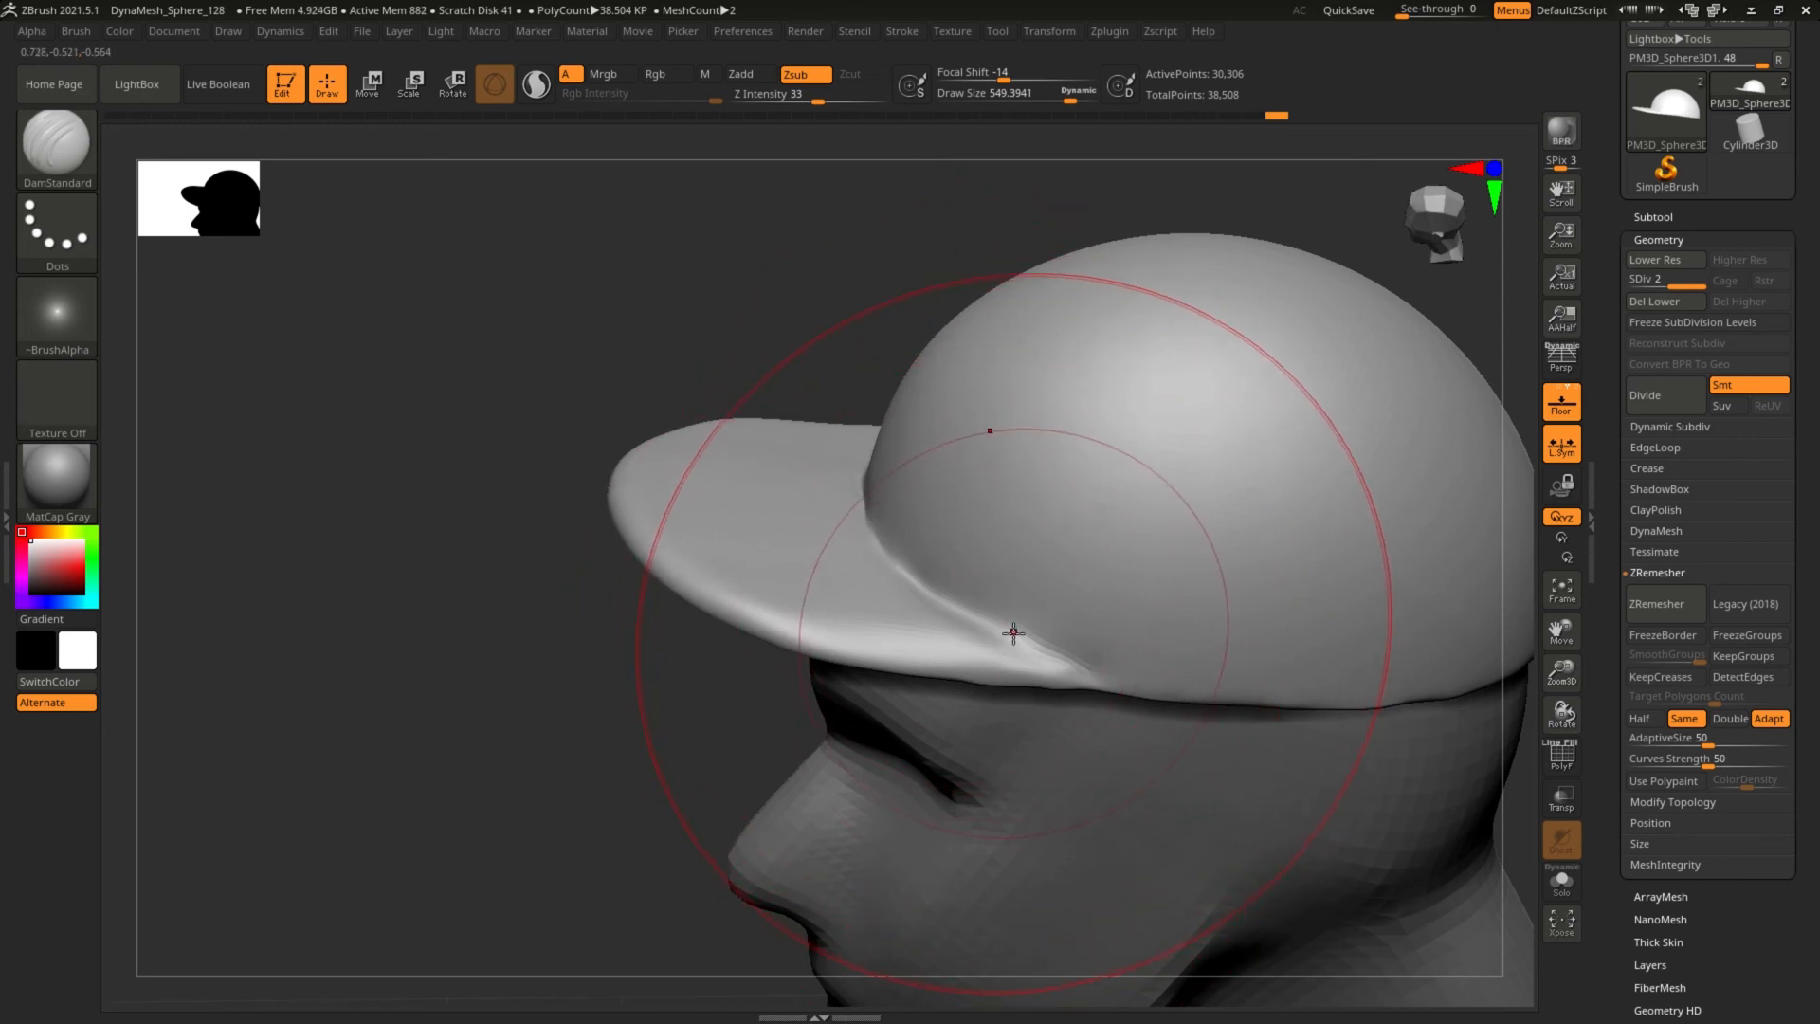
key("s")
mouse_move(1023, 633)
left_mouse_down()
mouse_move(964, 630)
mouse_move(1037, 650)
left_mouse_up()
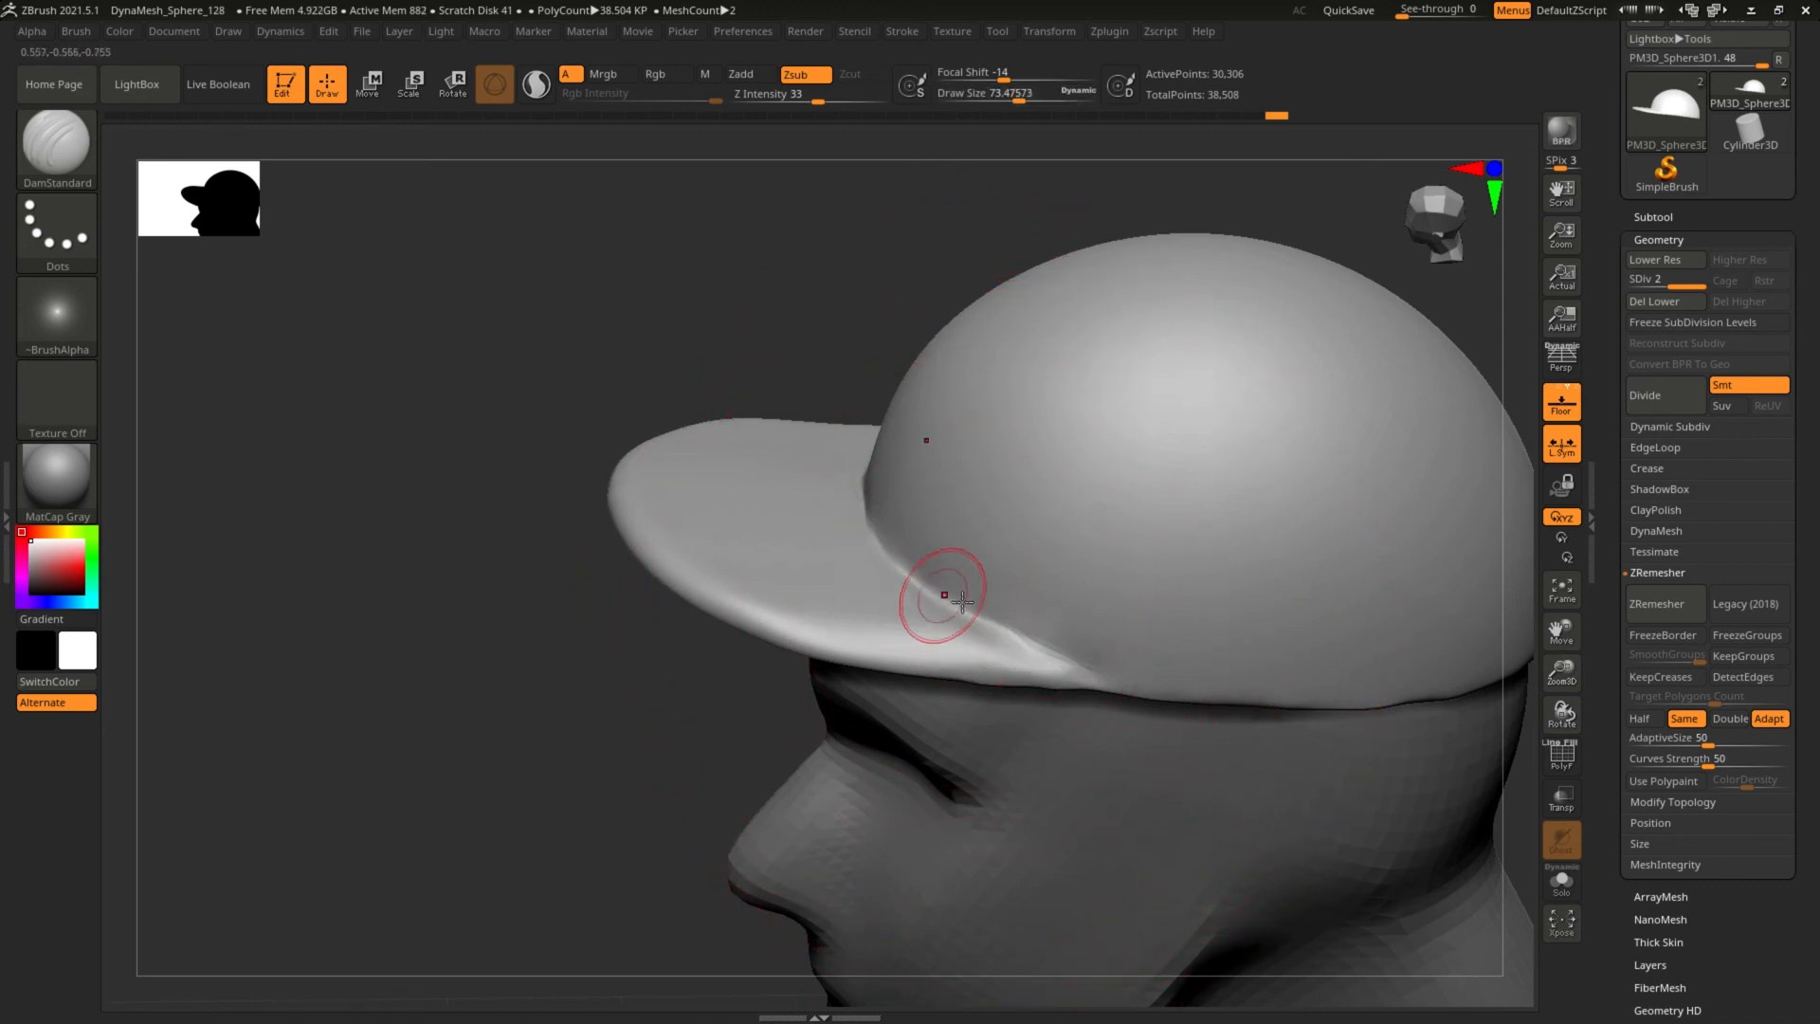
left_click_drag(962, 601, 928, 596)
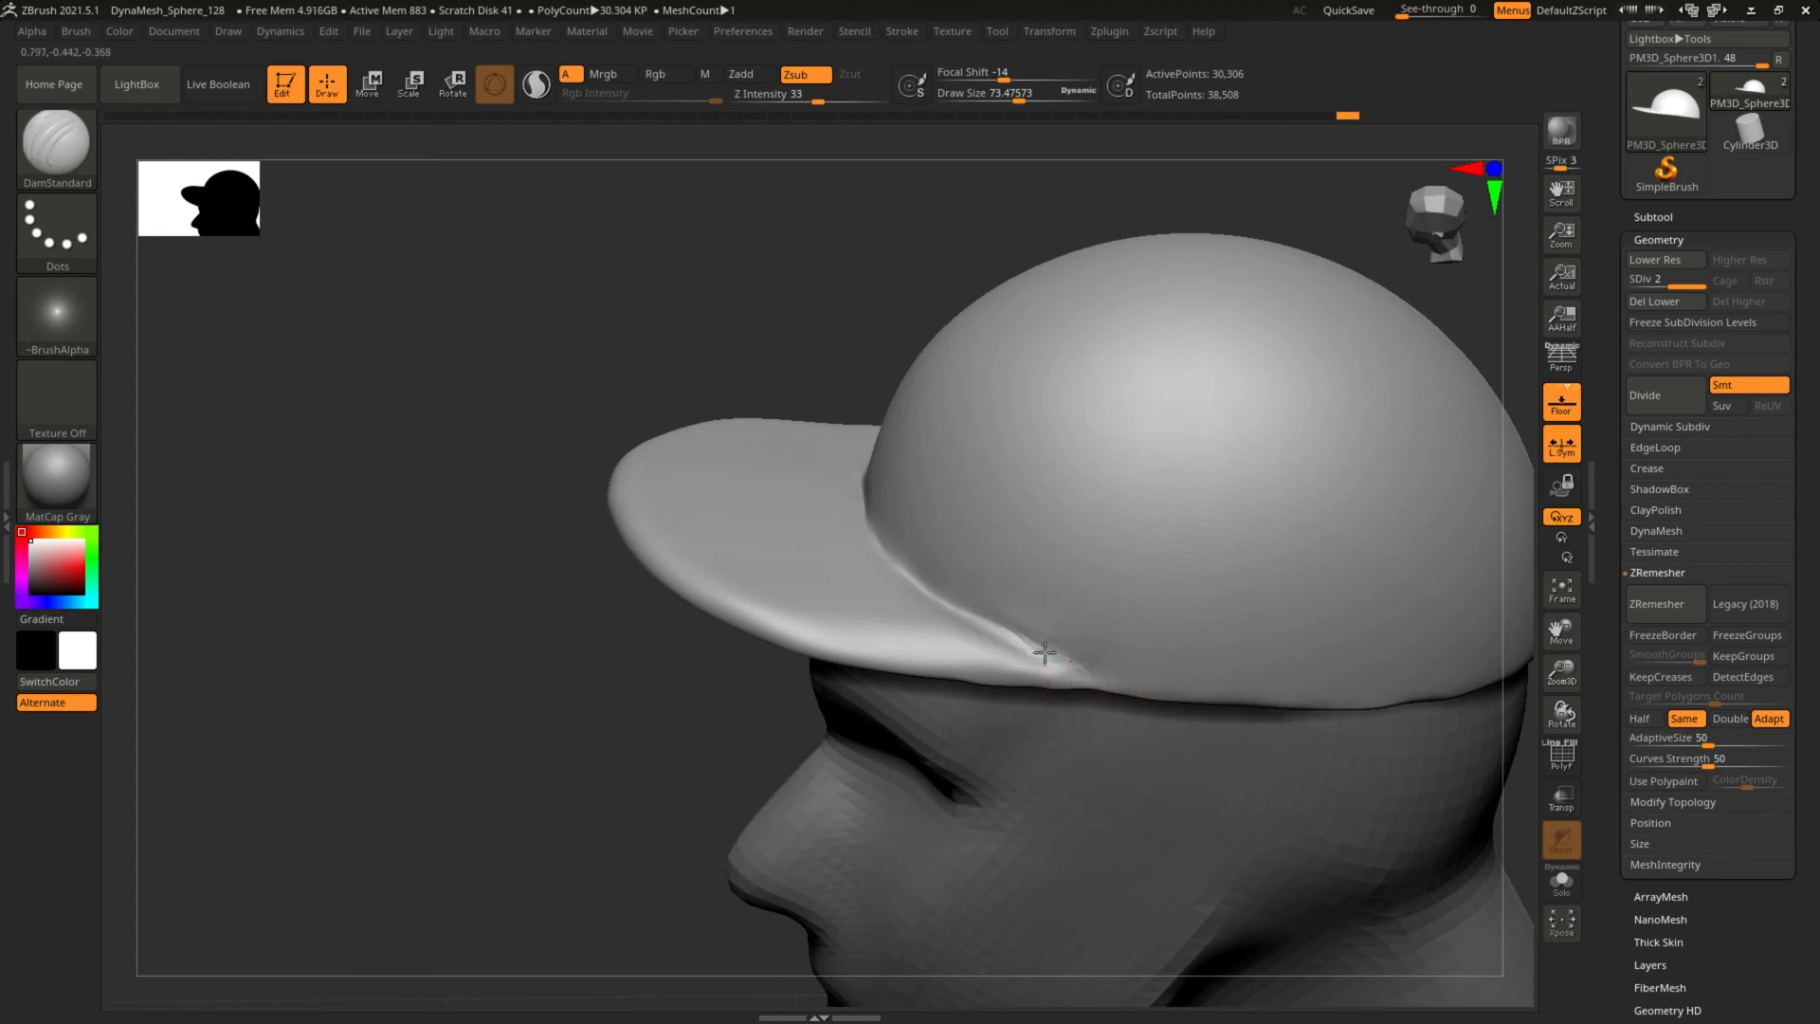
left_click_drag(1047, 663, 930, 595)
left_click_drag(870, 520, 862, 508)
left_click_drag(913, 583, 859, 505)
left_click_drag(912, 583, 853, 502)
left_click_drag(768, 328, 800, 418)
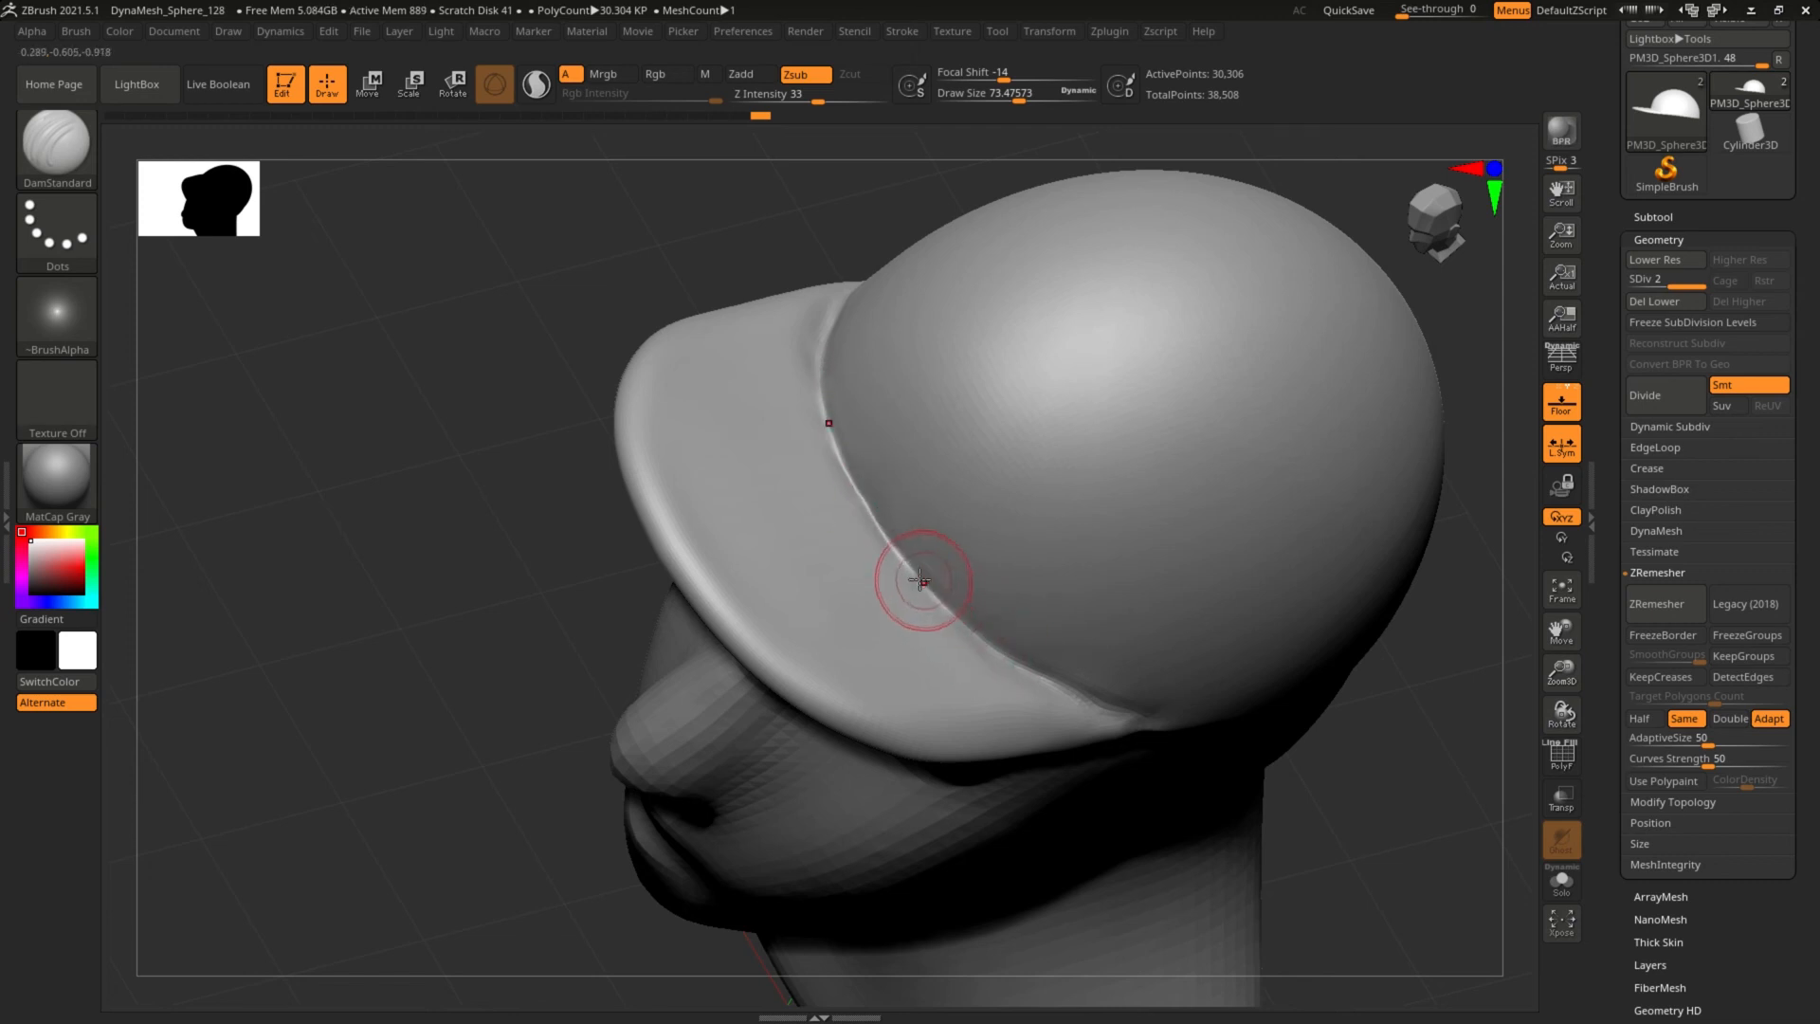
mouse_move(914, 581)
left_mouse_down()
mouse_move(1097, 711)
mouse_move(1326, 625)
left_mouse_up()
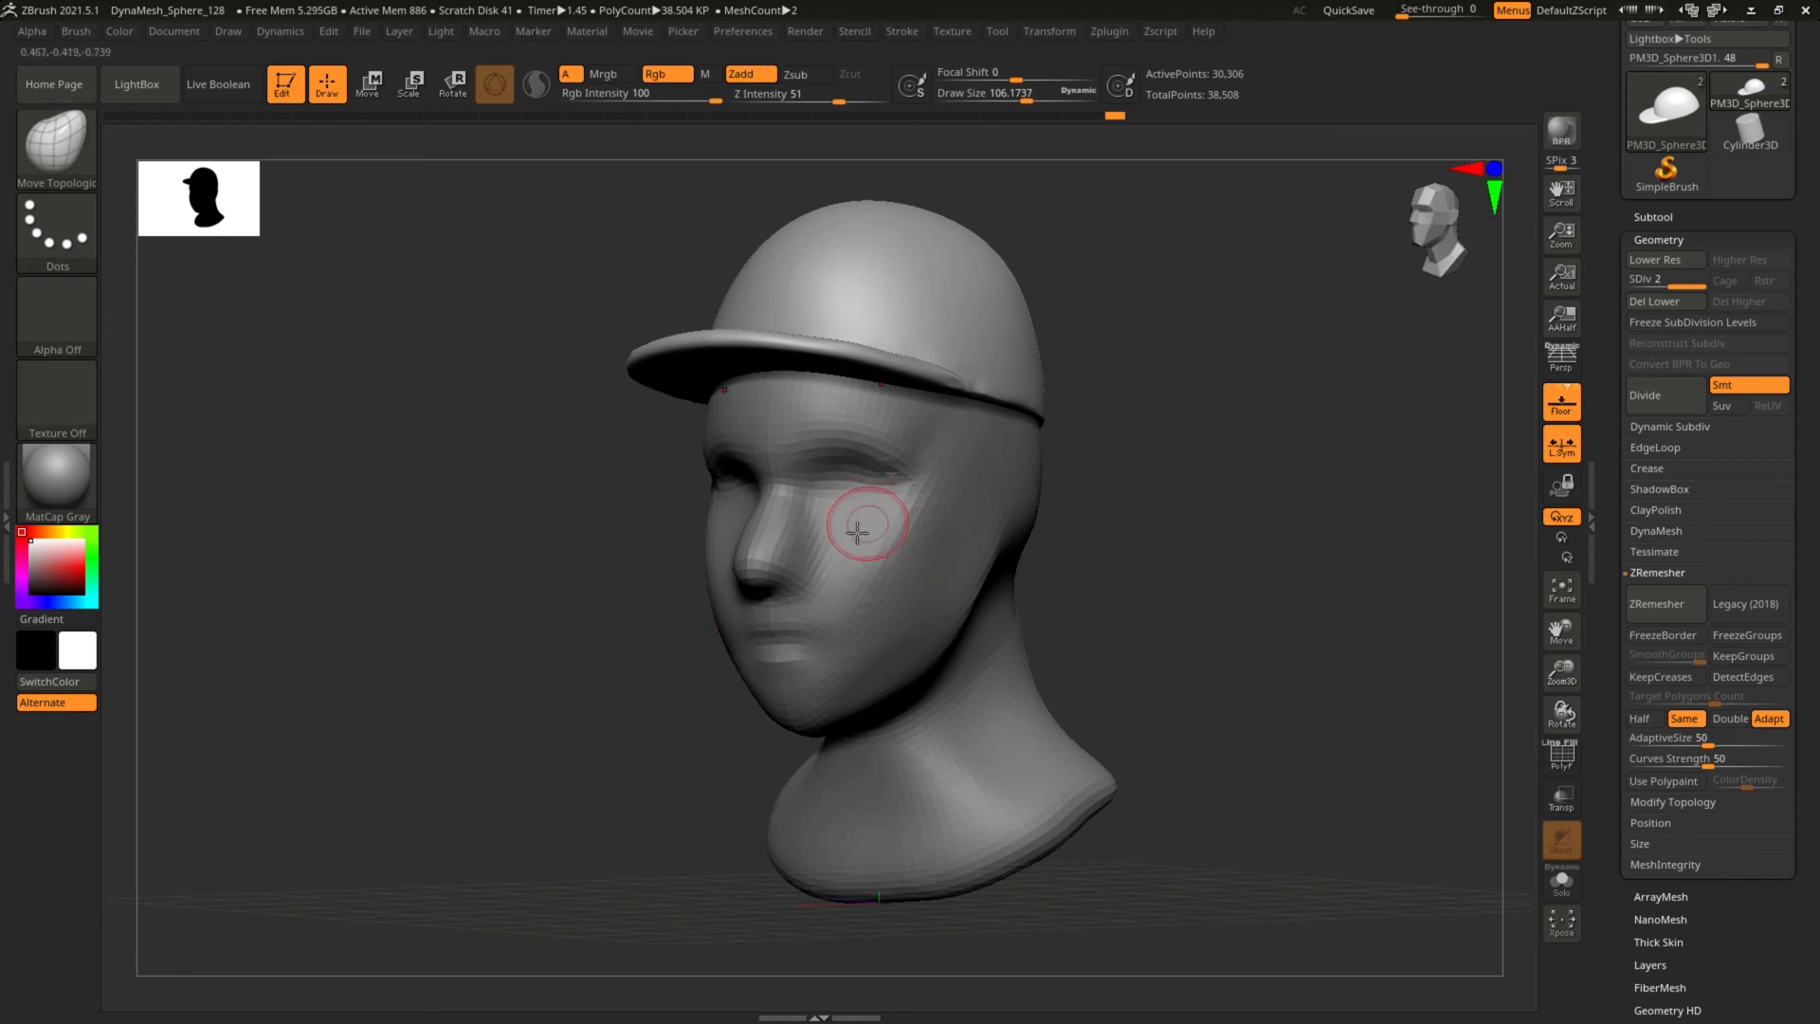
Try sculpting the side of the head with the ClayBuildup brush while the cap is the active subtool.
key("b")
key("c")
key("b")
mouse_move(986, 375)
left_mouse_down()
mouse_move(981, 341)
mouse_move(995, 398)
mouse_move(962, 474)
left_mouse_up()
key("ctrl+z")
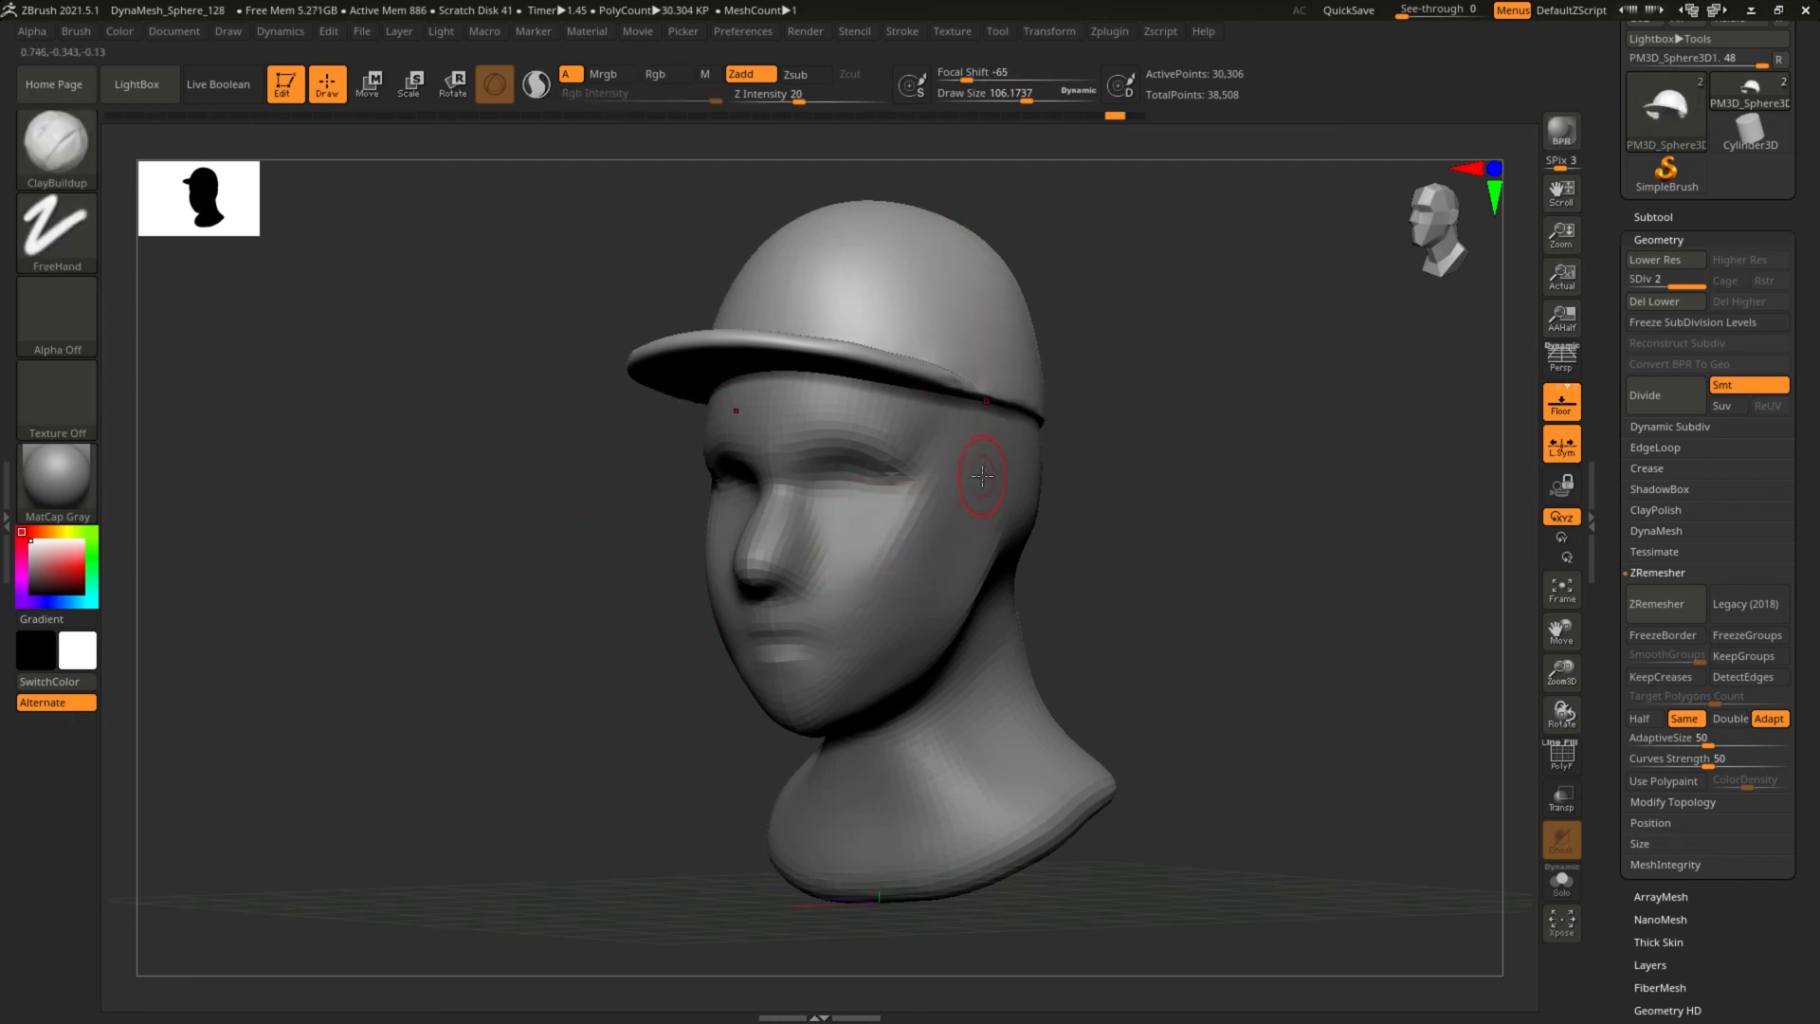
left_click_drag(1194, 560, 1121, 597)
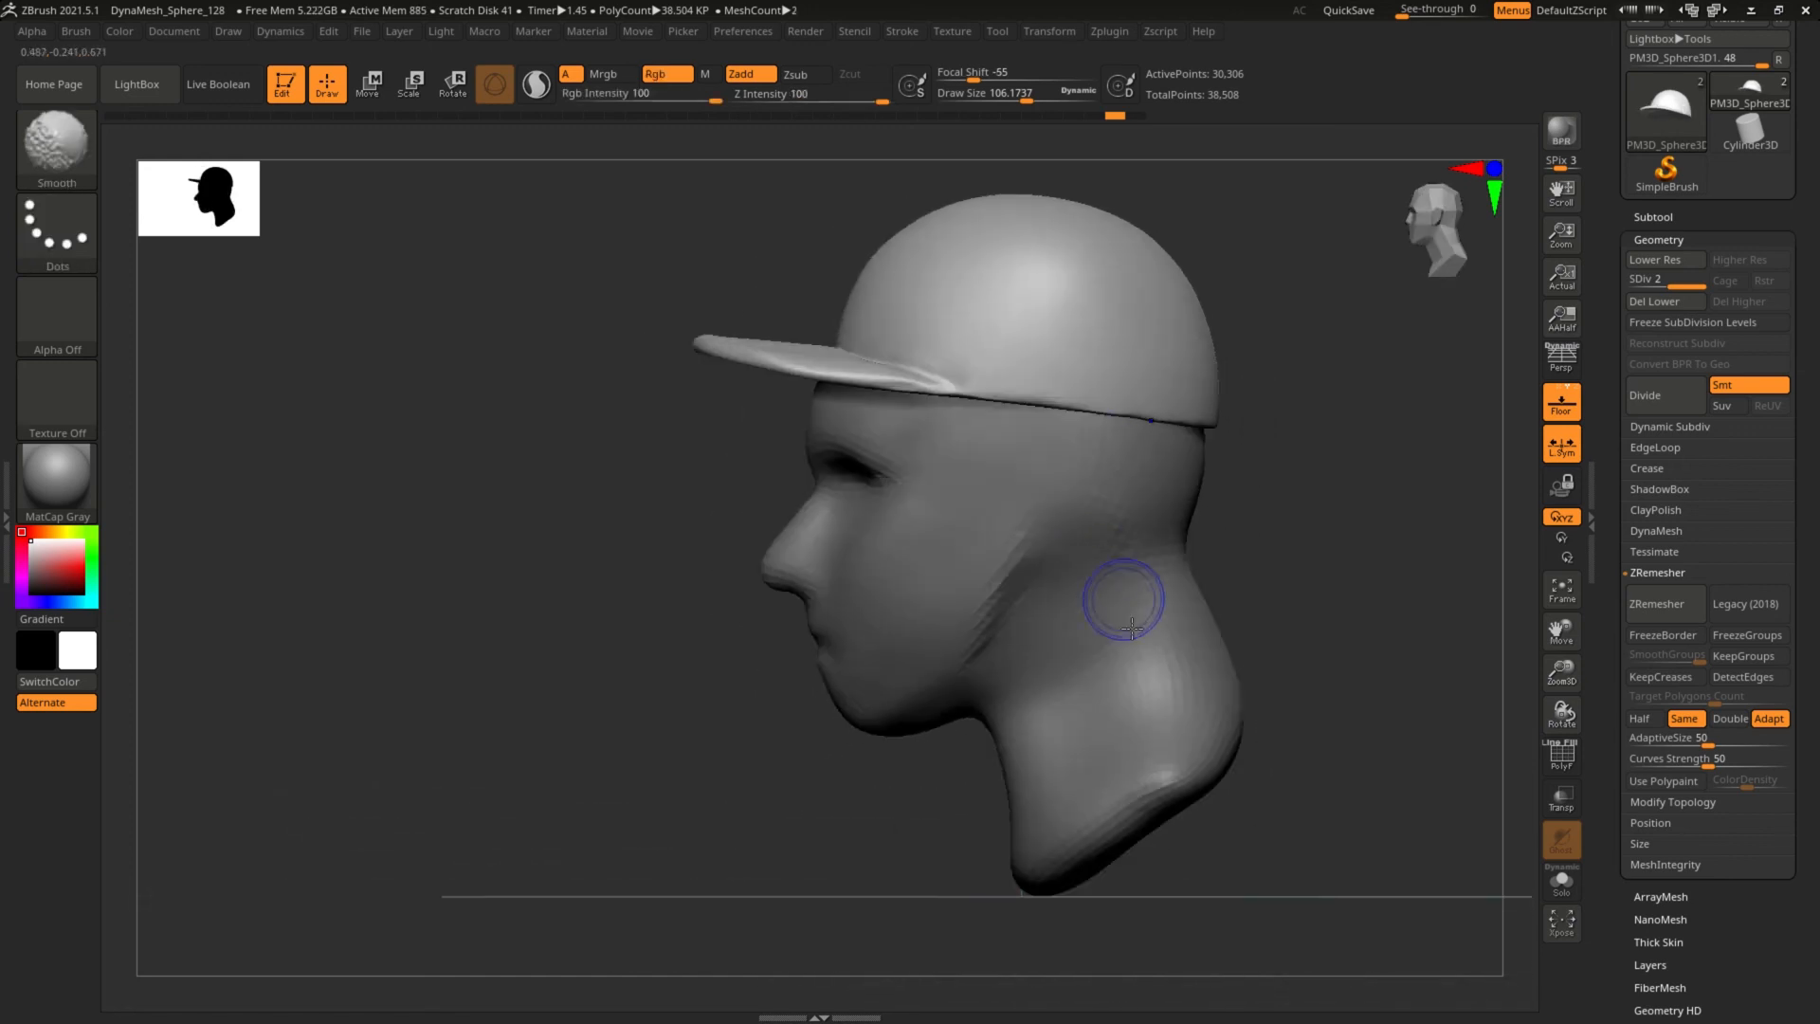
Make the PolySphere head the active subtool and test a ClayBuildup stroke along its jaw, undoing the stroke.
left_click(1617, 219)
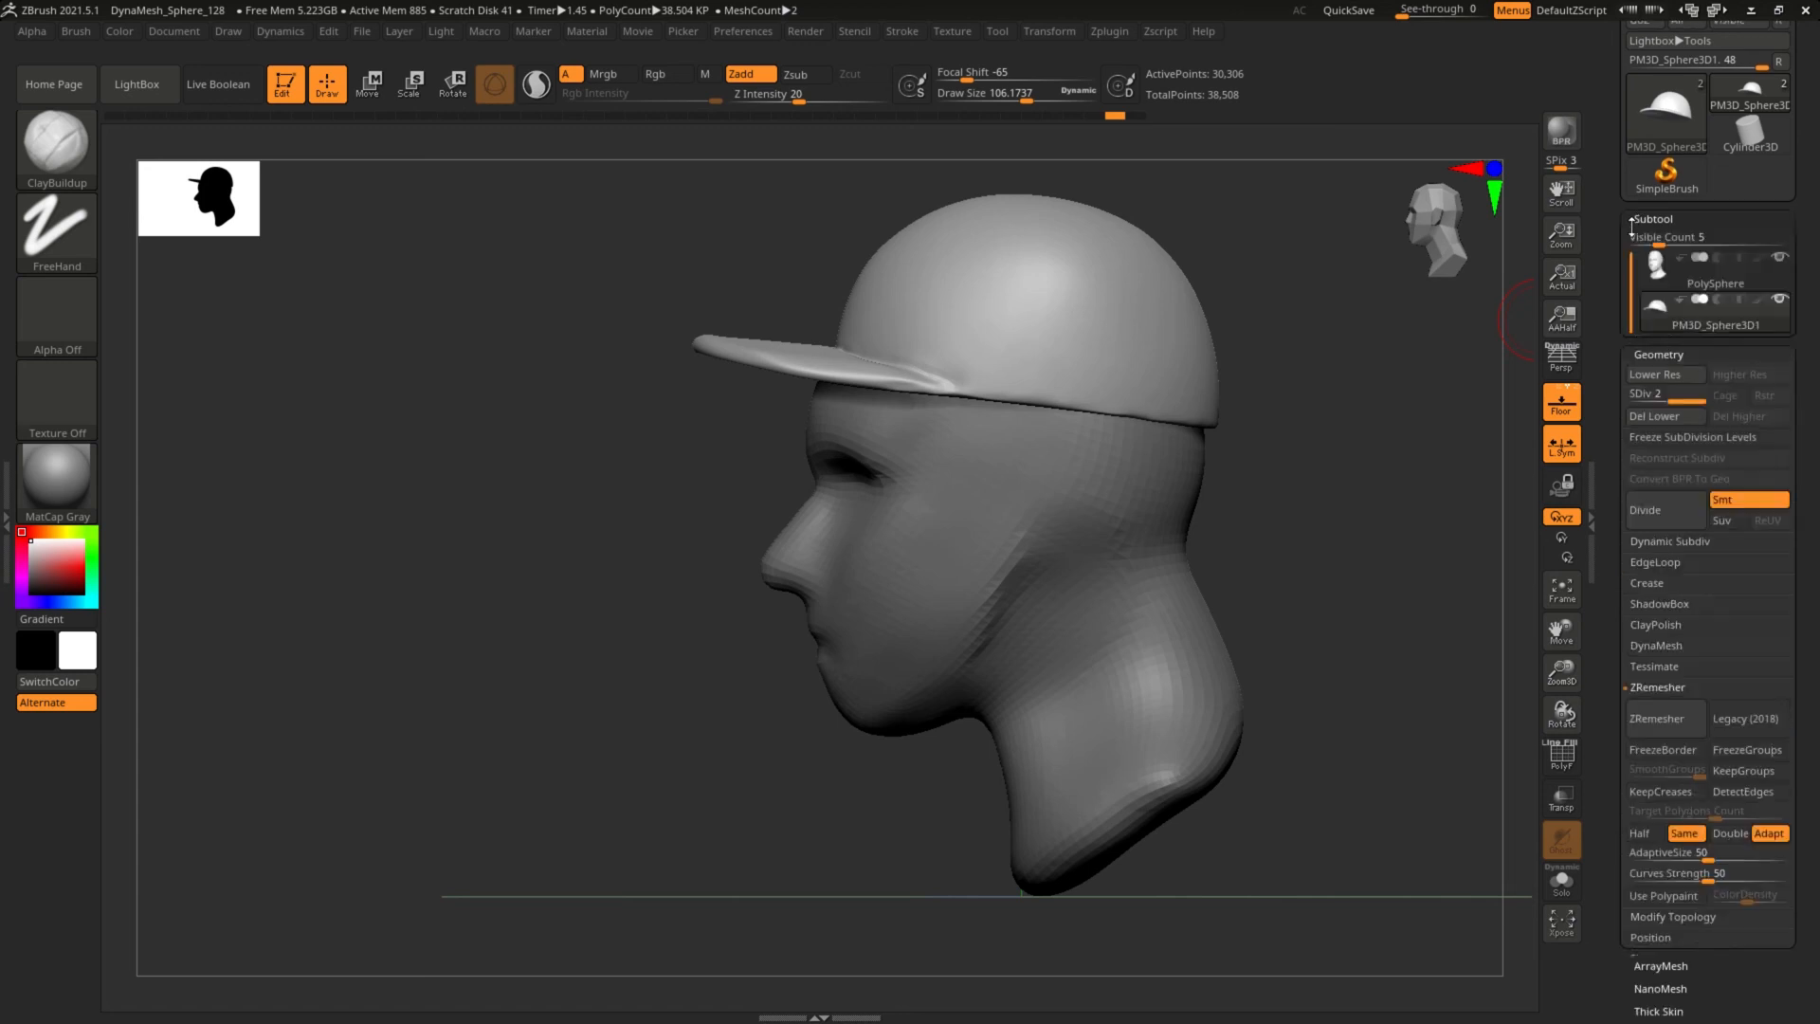
left_click(1655, 277)
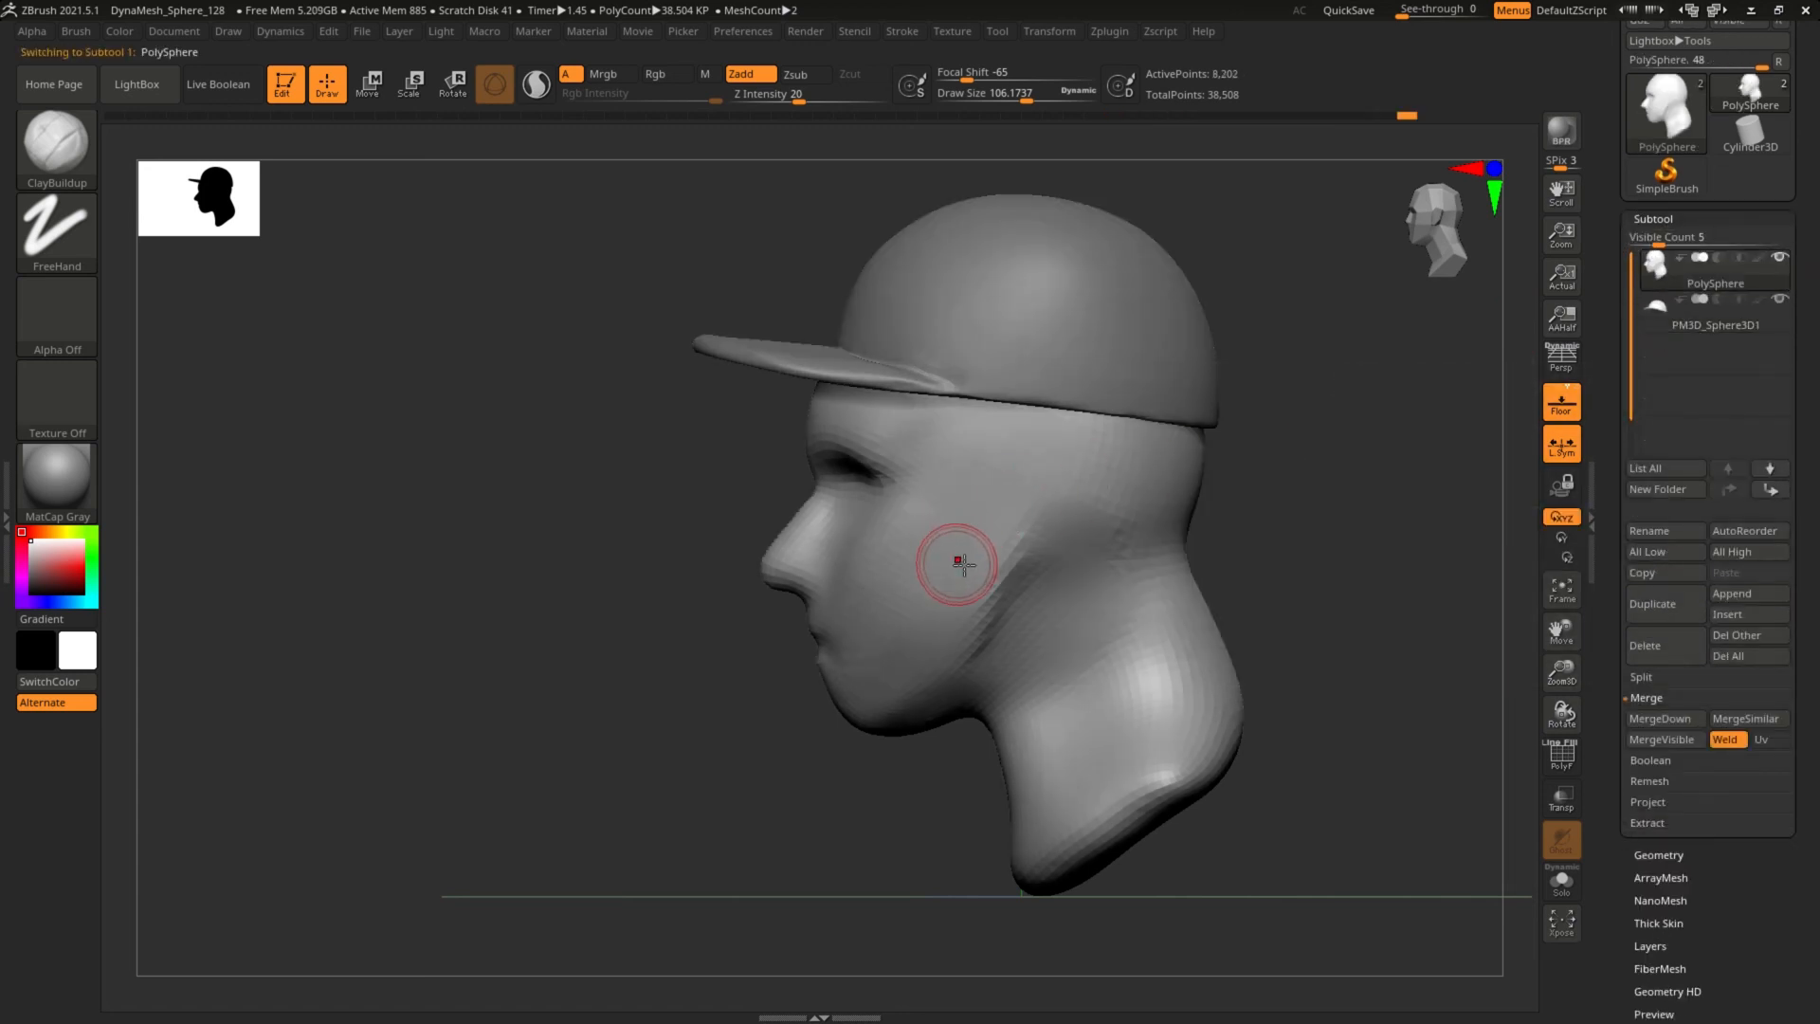
mouse_move(961, 565)
left_mouse_down()
mouse_move(990, 545)
mouse_move(962, 588)
left_mouse_up()
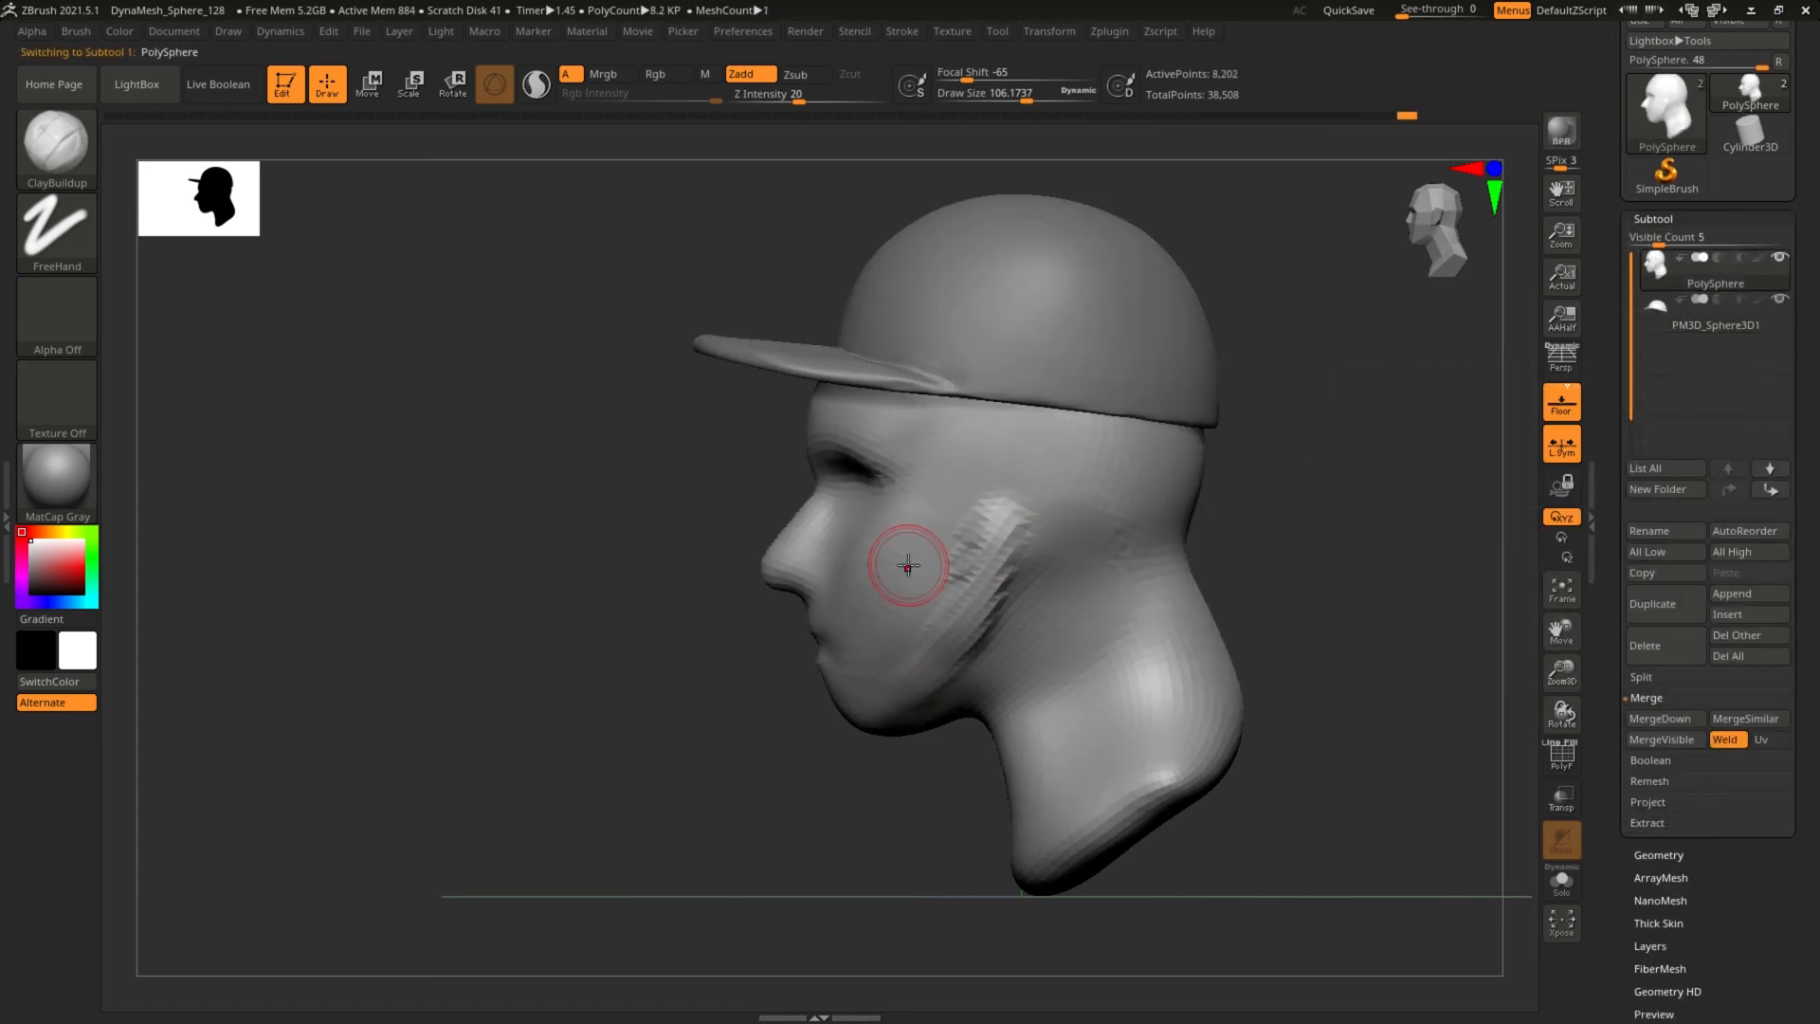
key("ctrl+z")
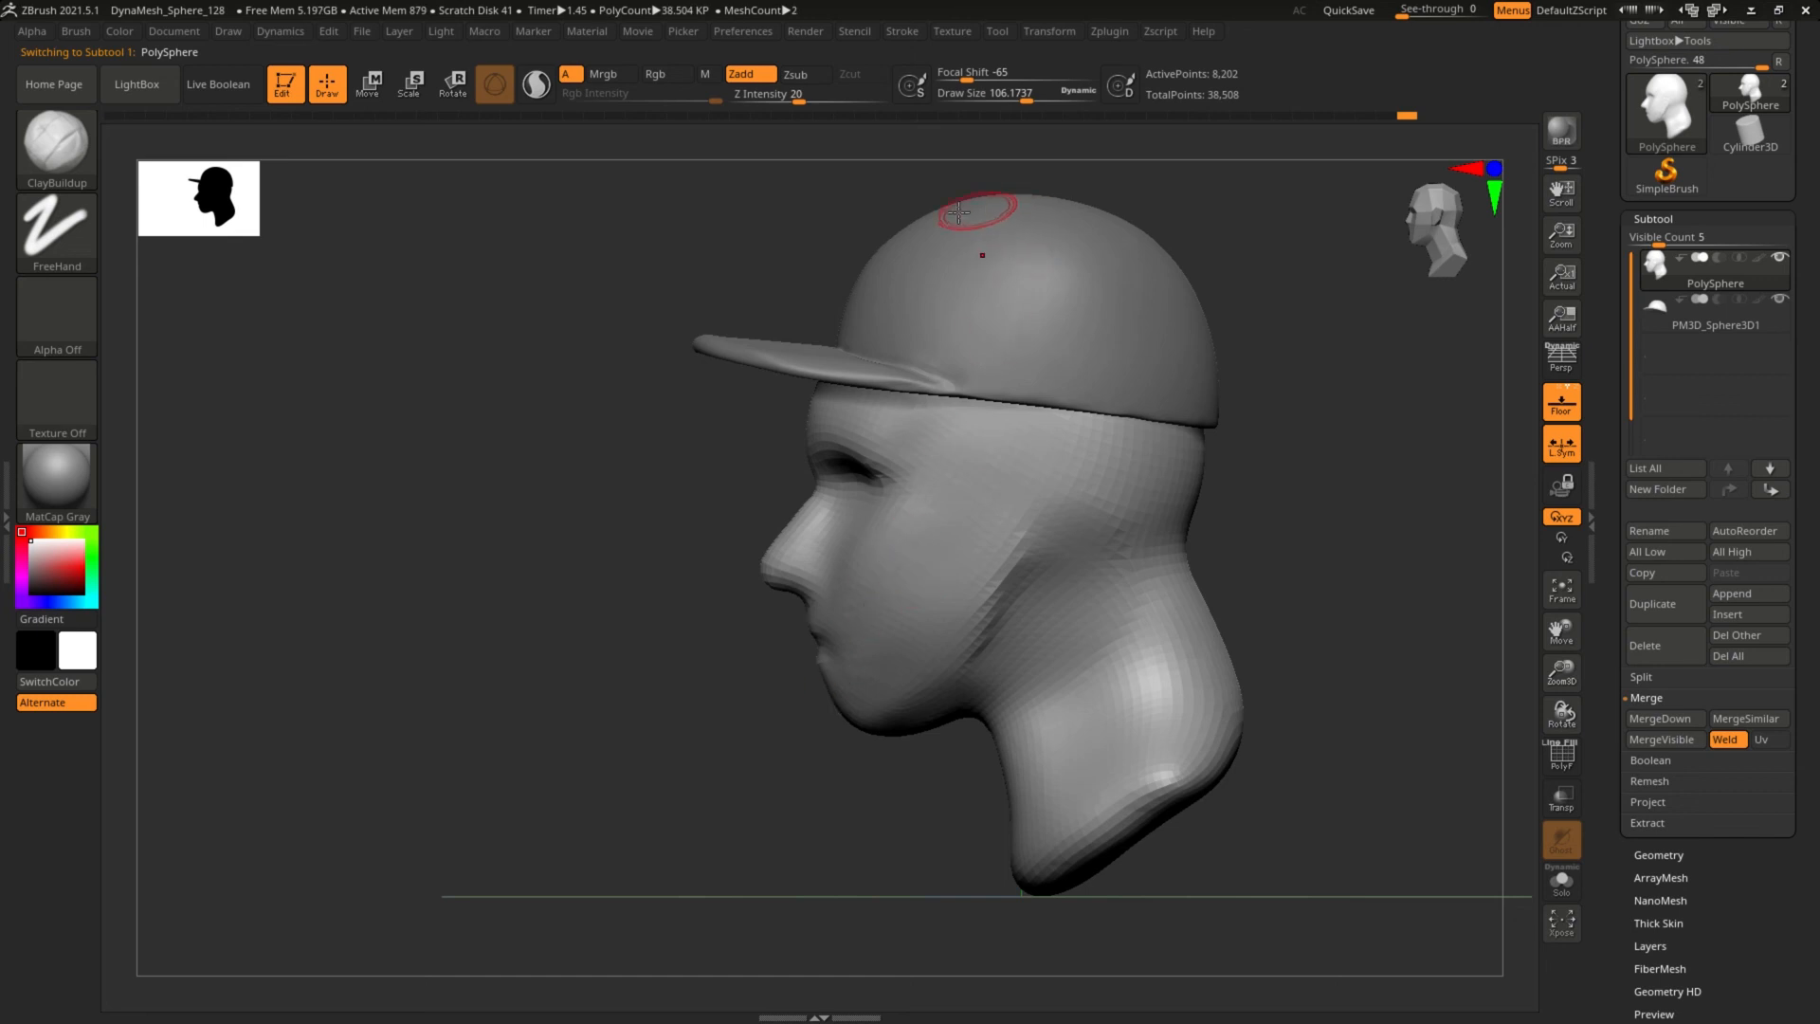
Switch the active subtool between cap and head directly on the models, ending on the cap, and undo a test stroke there.
left_click(923, 254, "alt")
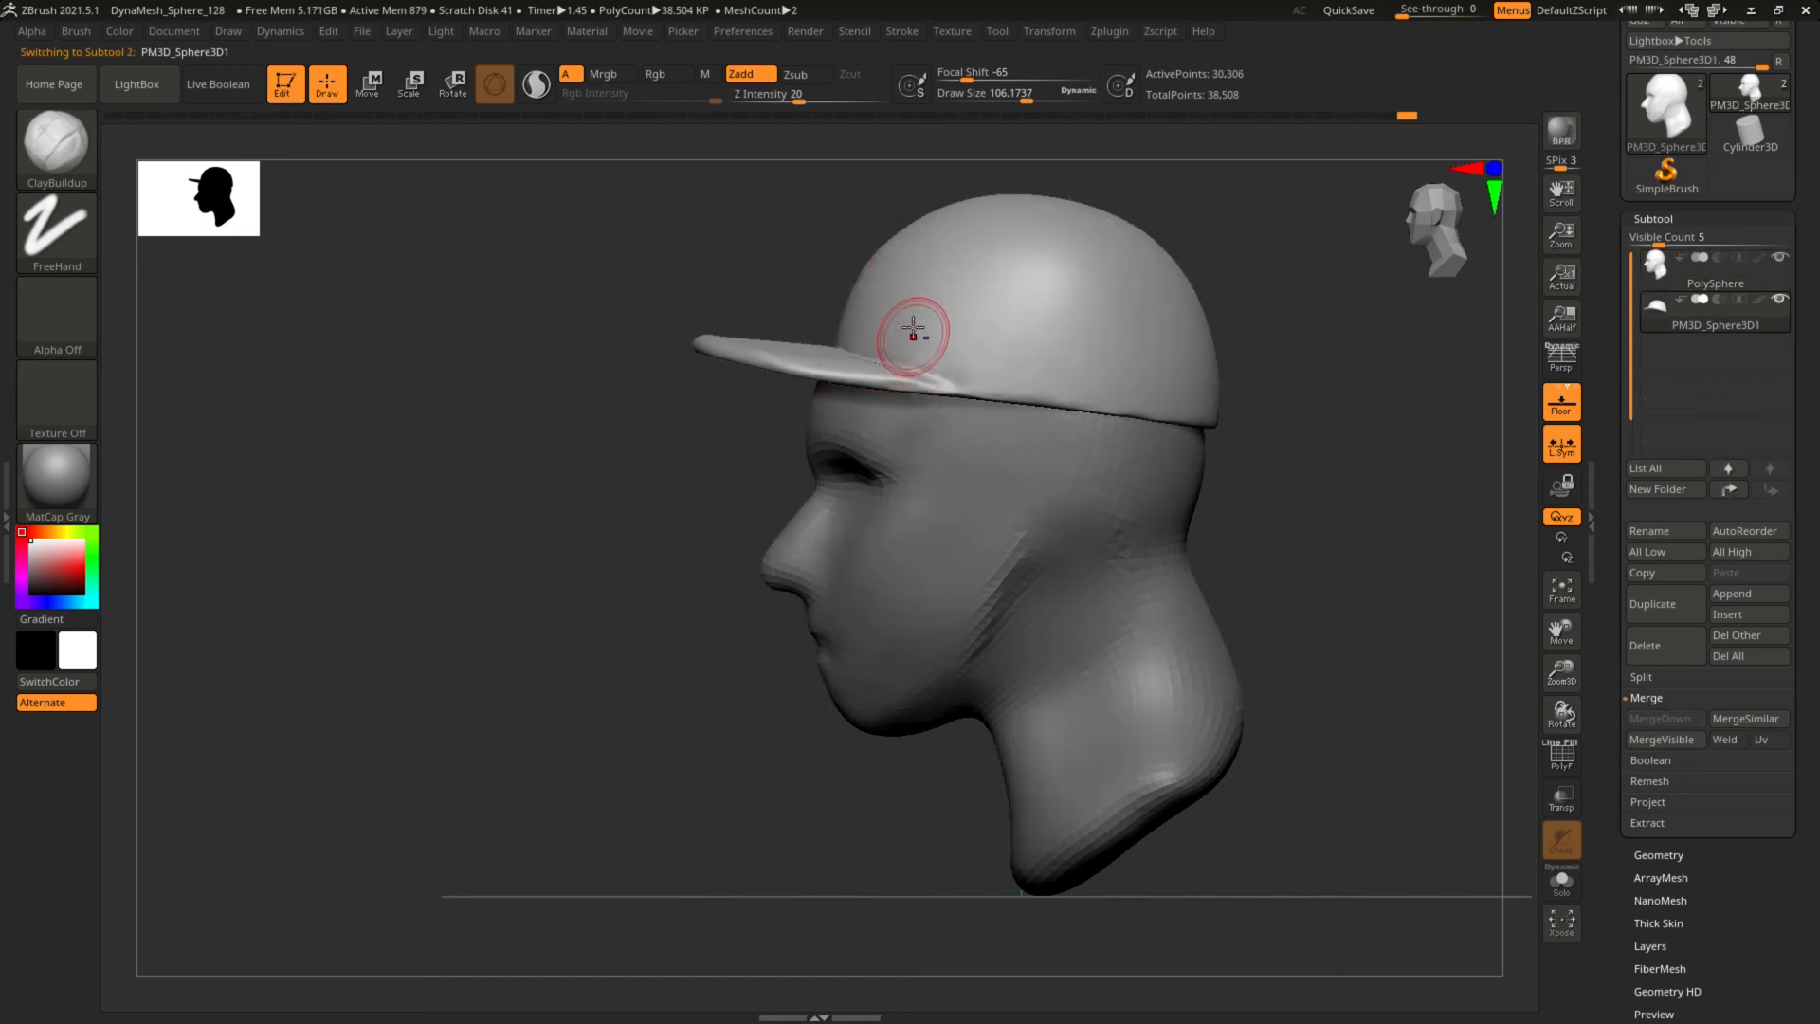
left_click(922, 499, "alt")
left_click(901, 370, "alt")
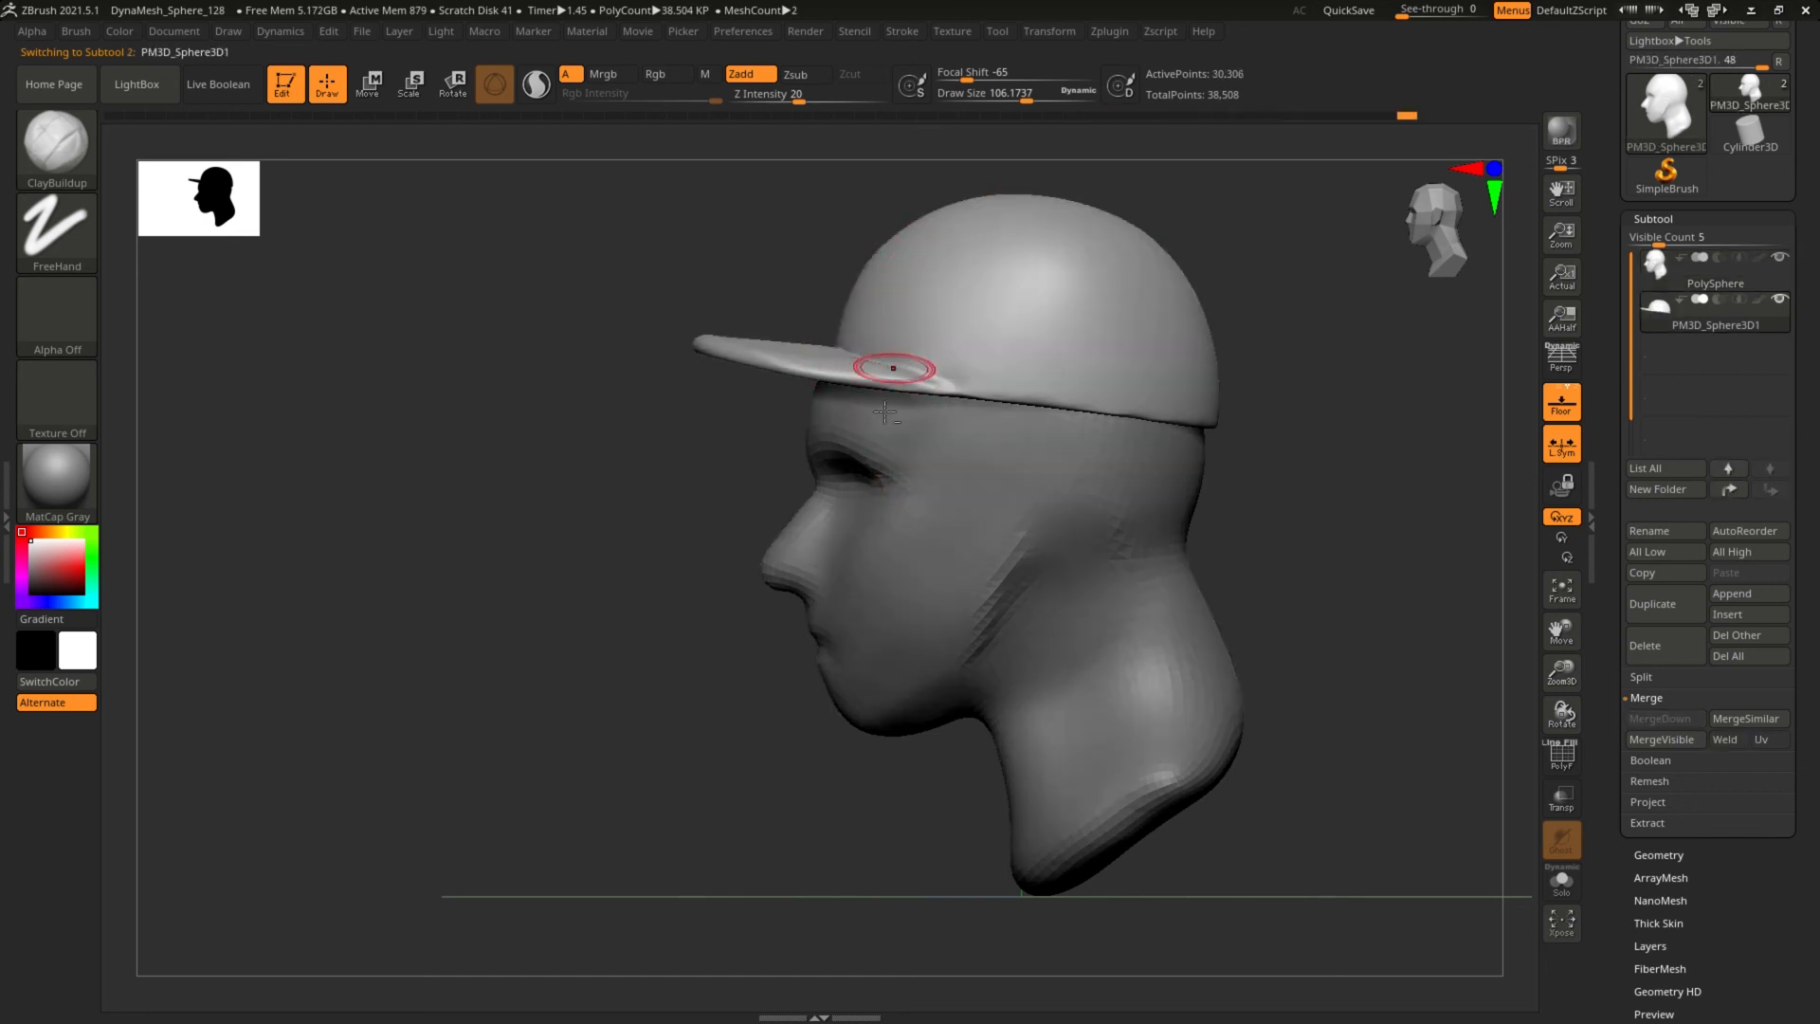
left_click(952, 309)
key("ctrl+z")
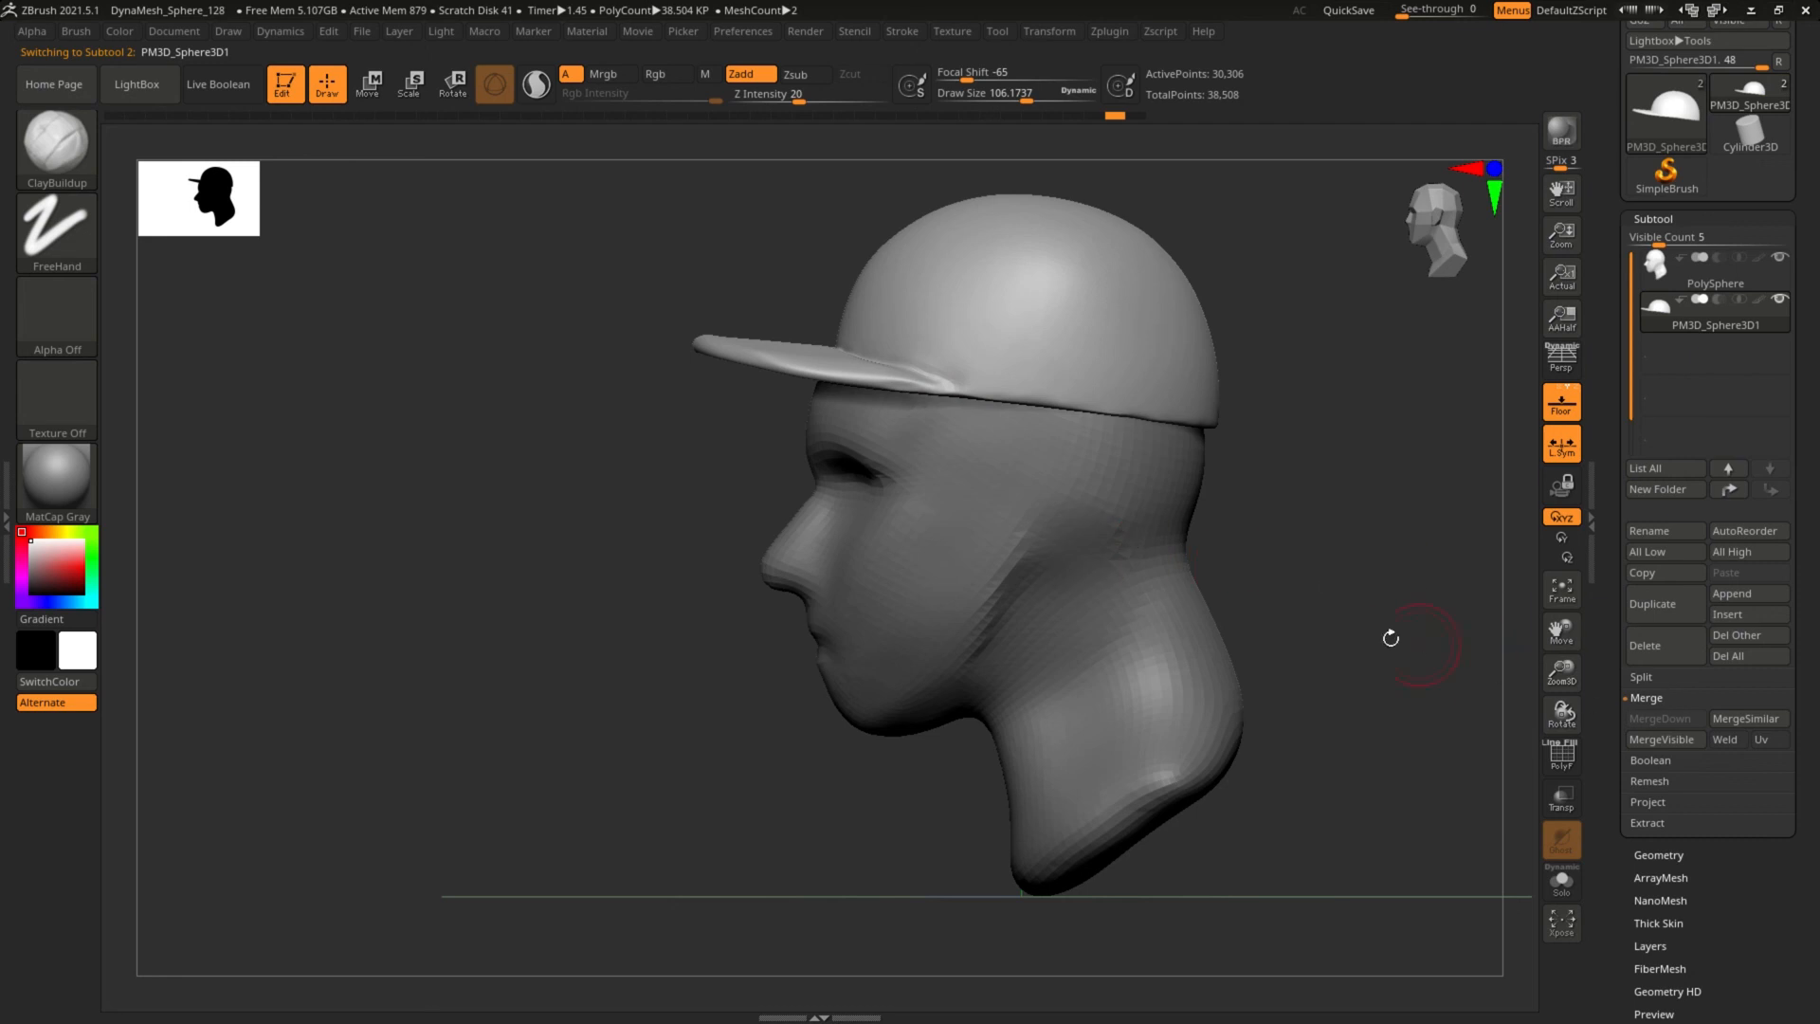
Make the PolySphere head the active subtool and merge it down with the cap, accepting that this is not undoable.
left_click(1676, 272)
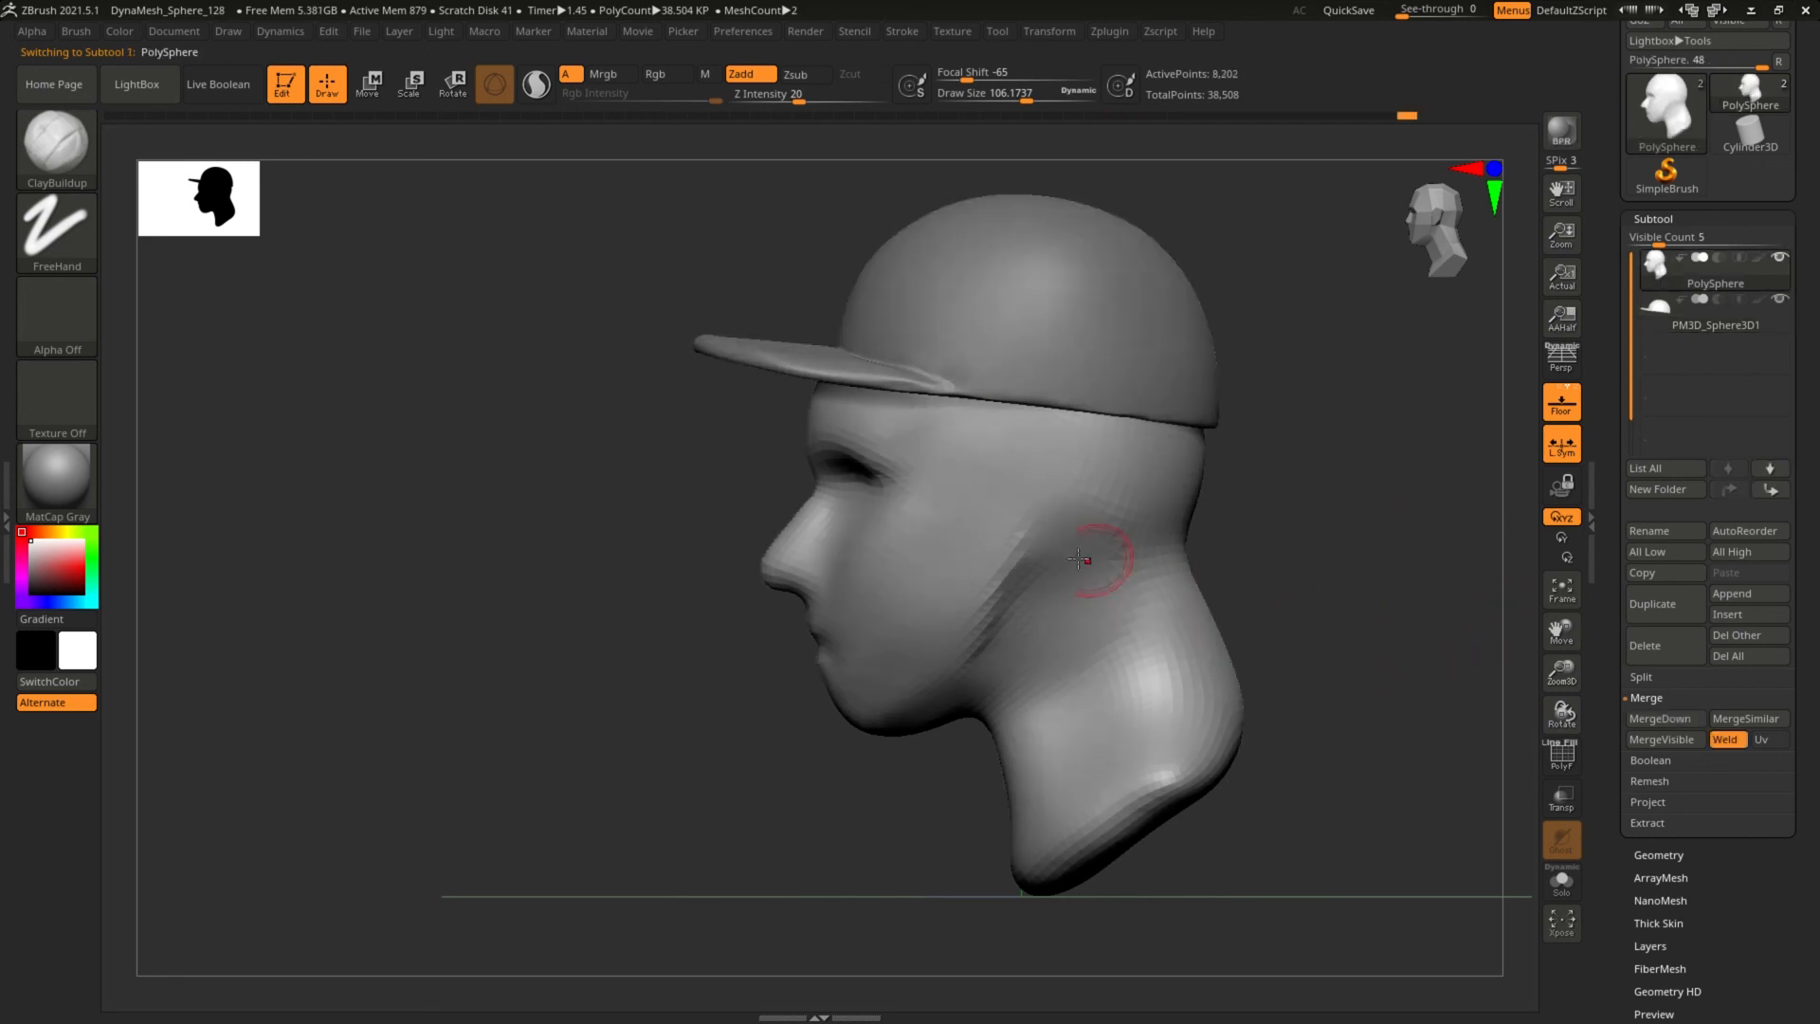
left_click(1659, 715)
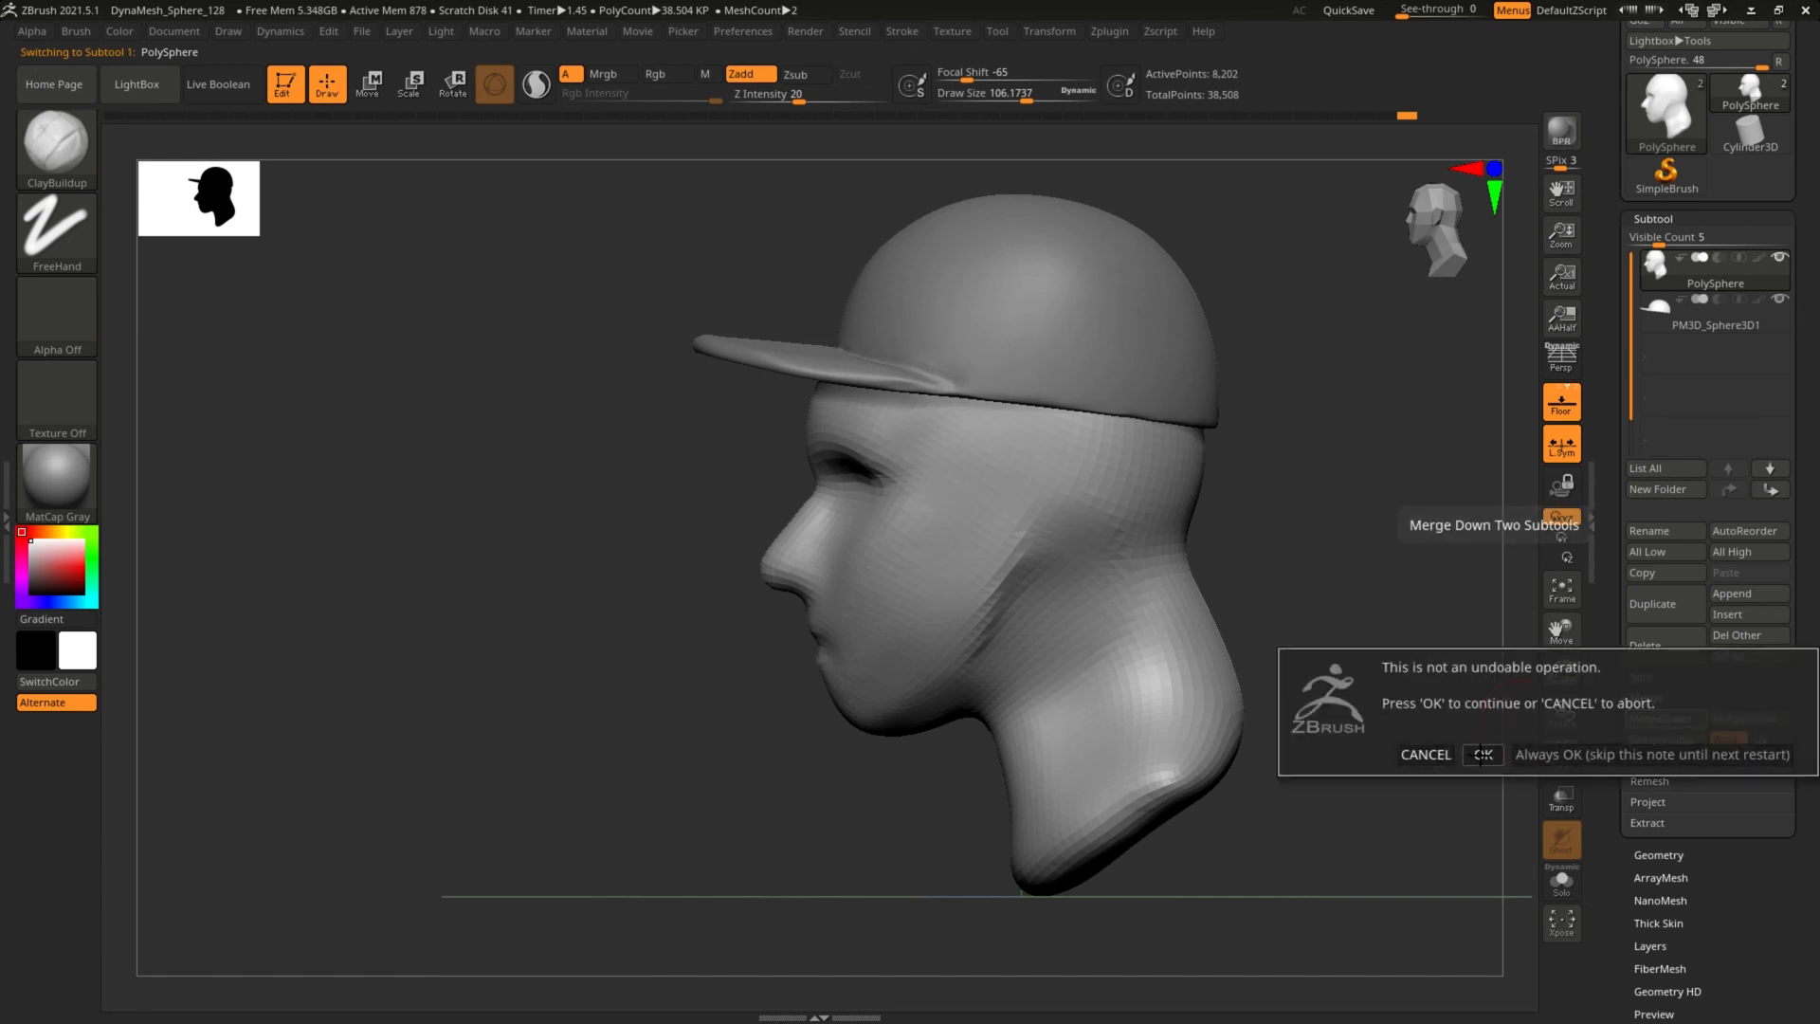
left_click(1482, 754)
mouse_move(1340, 503)
left_mouse_down()
mouse_move(1381, 487)
mouse_move(1345, 504)
left_mouse_up()
mouse_move(1263, 427)
left_mouse_down()
mouse_move(1143, 392)
mouse_move(1162, 398)
left_mouse_up()
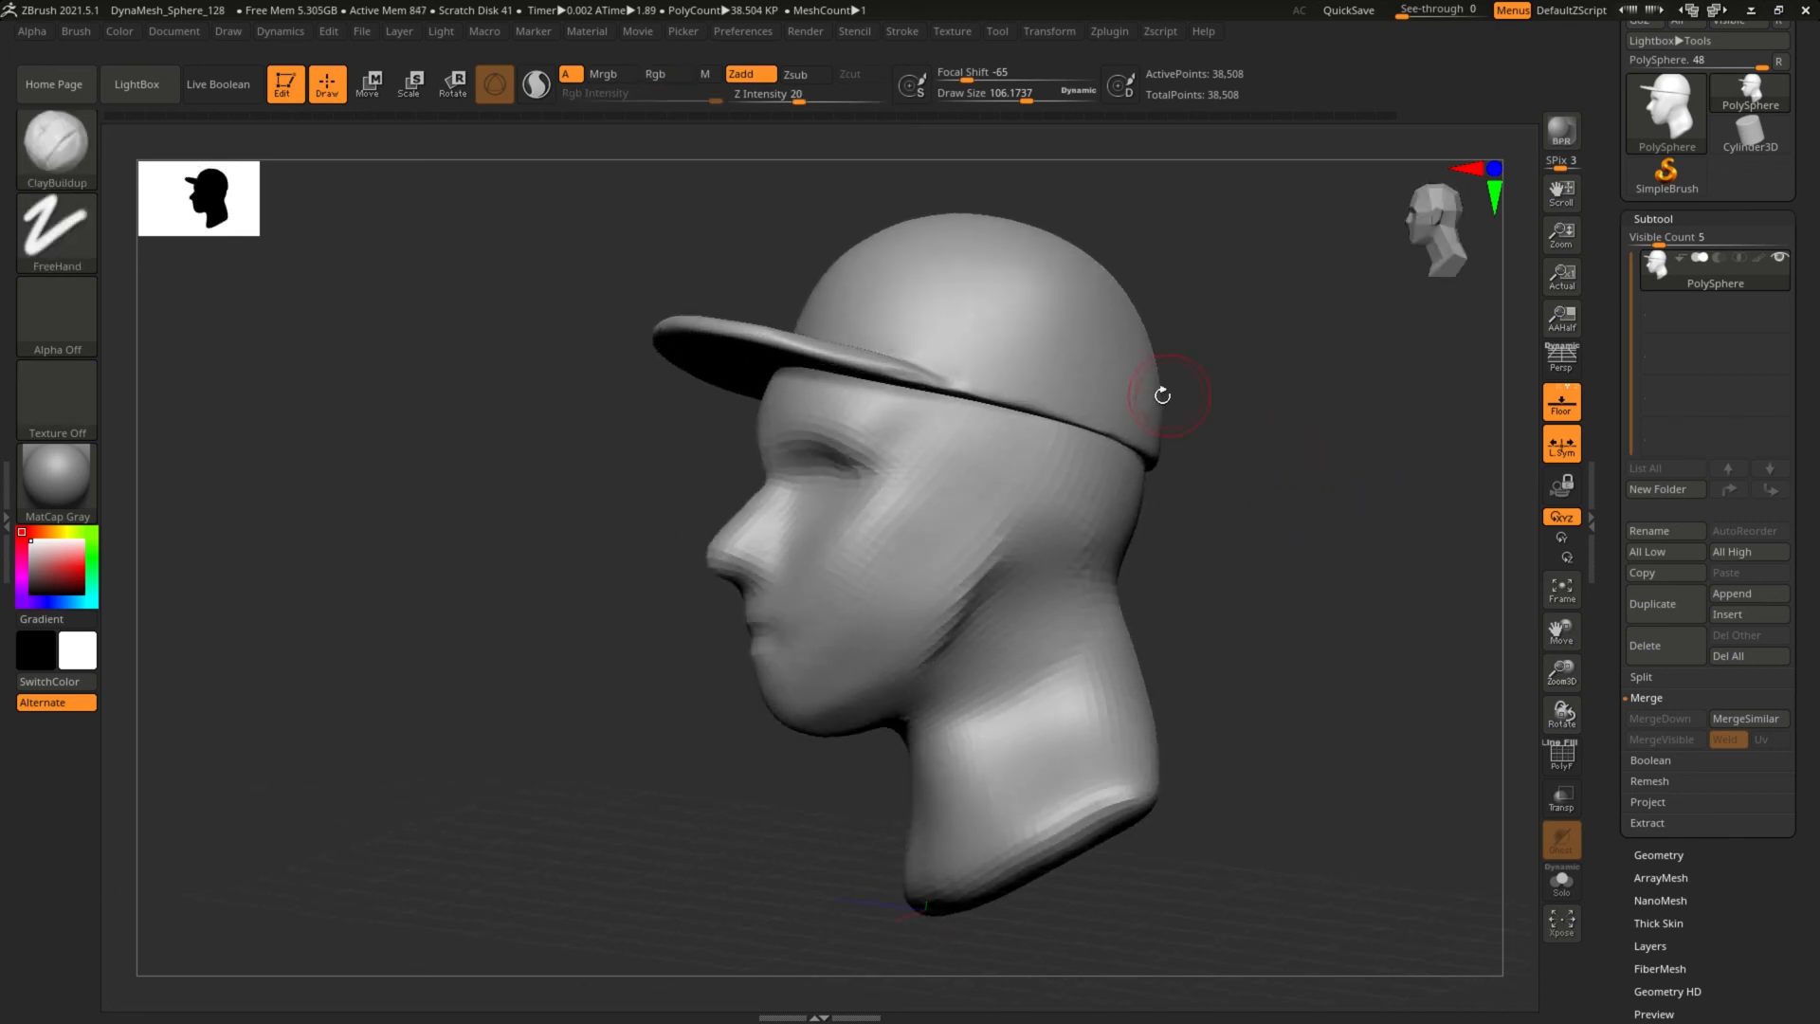
Test a ClayBuildup stroke running across the cap and the side of the head, and undo it.
mouse_move(1056, 369)
left_mouse_down()
mouse_move(1077, 345)
mouse_move(1106, 503)
left_mouse_up()
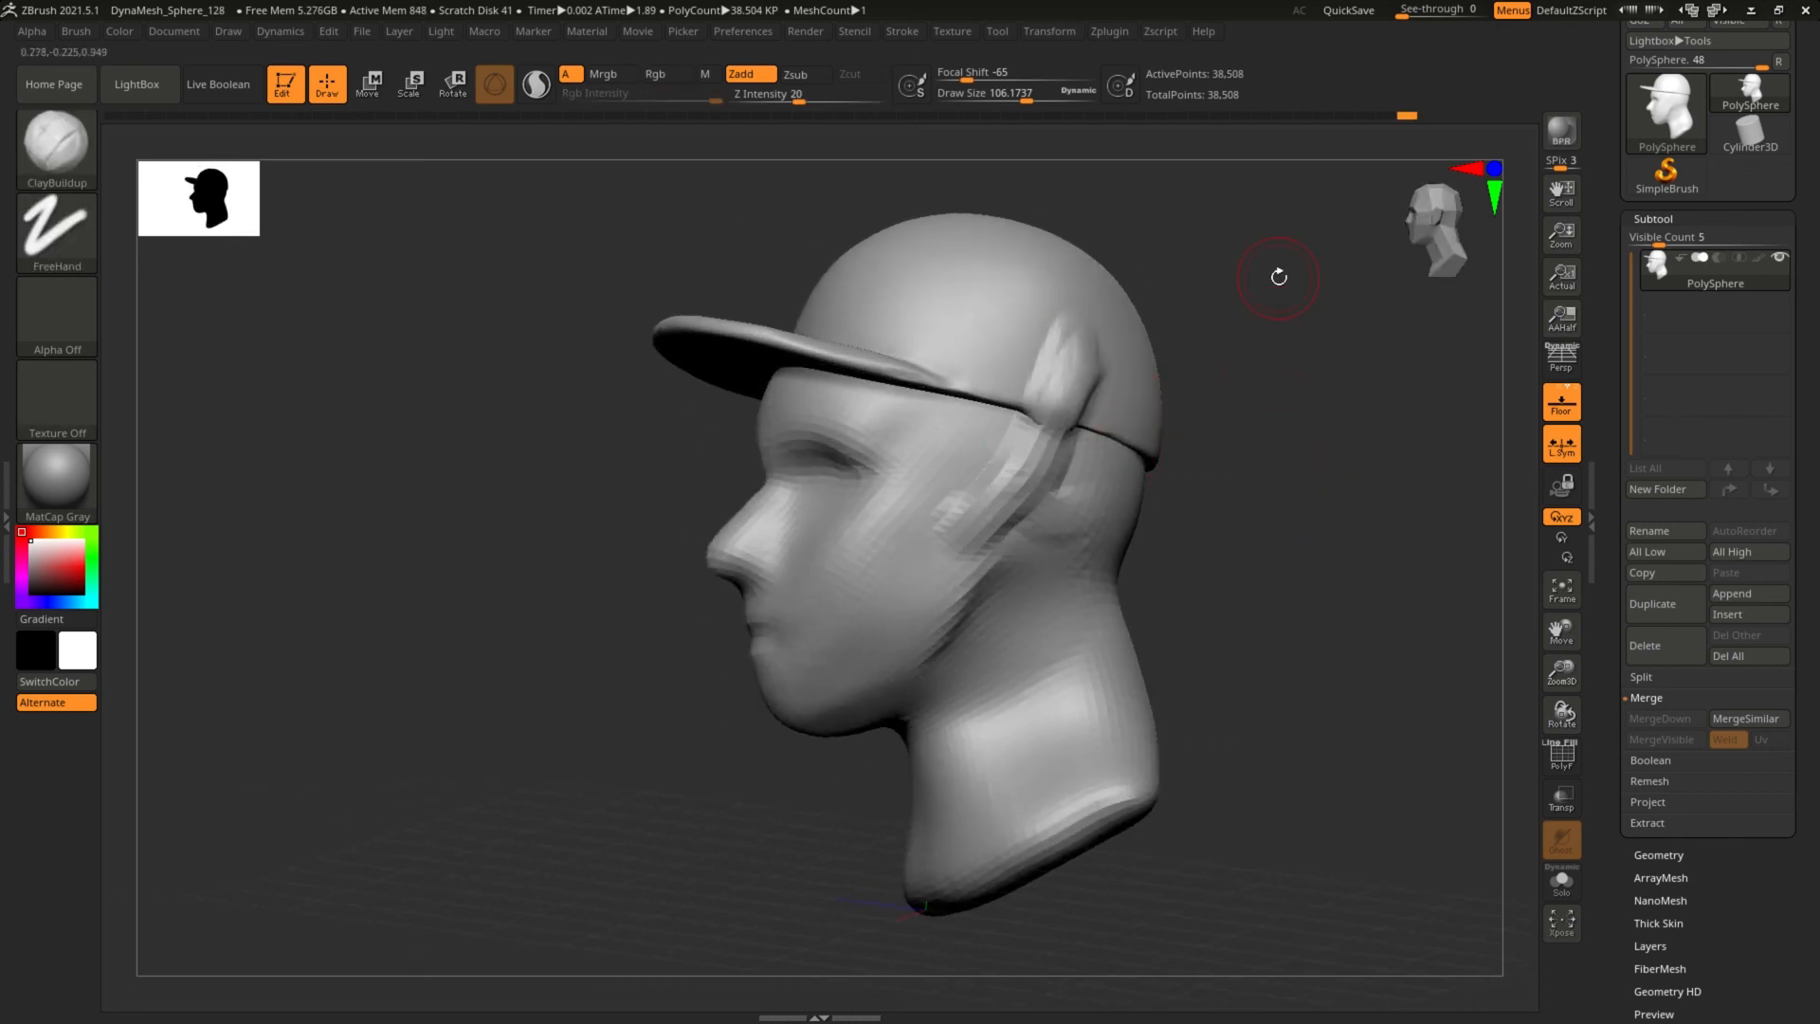
key("ctrl+z")
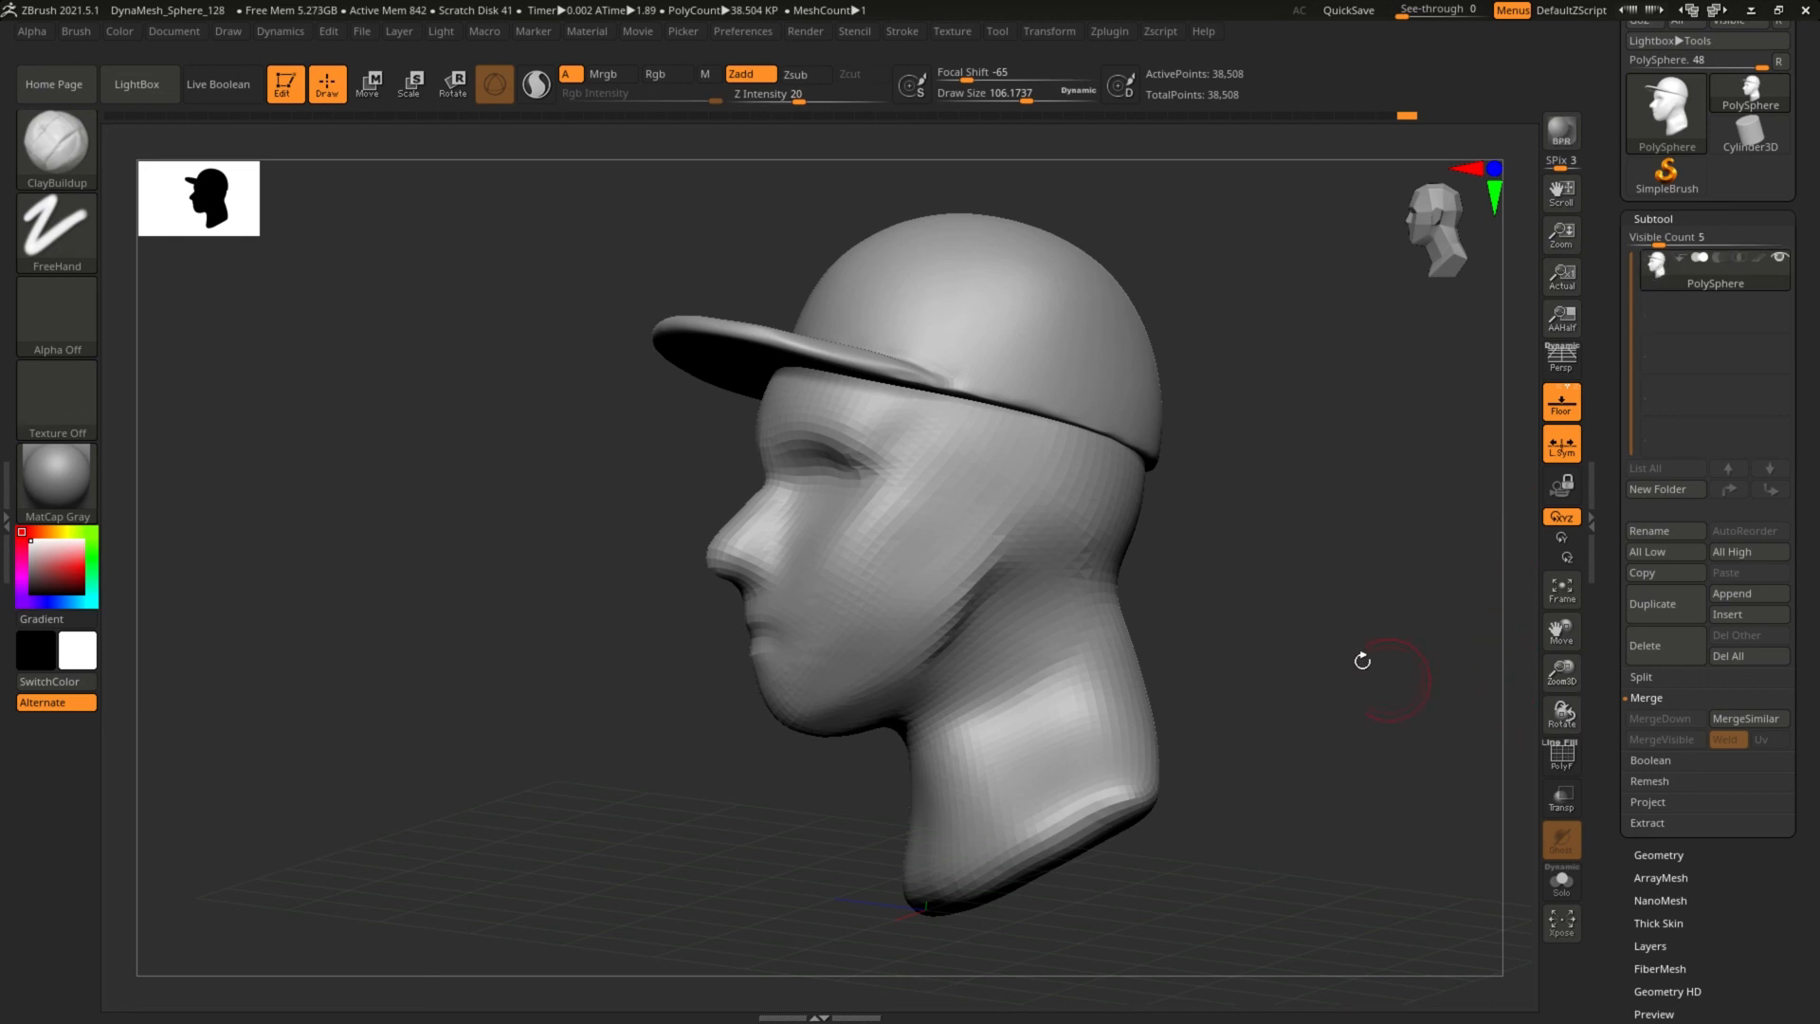
mouse_move(1361, 654)
left_mouse_down()
mouse_move(1321, 623)
mouse_move(1373, 610)
left_mouse_up()
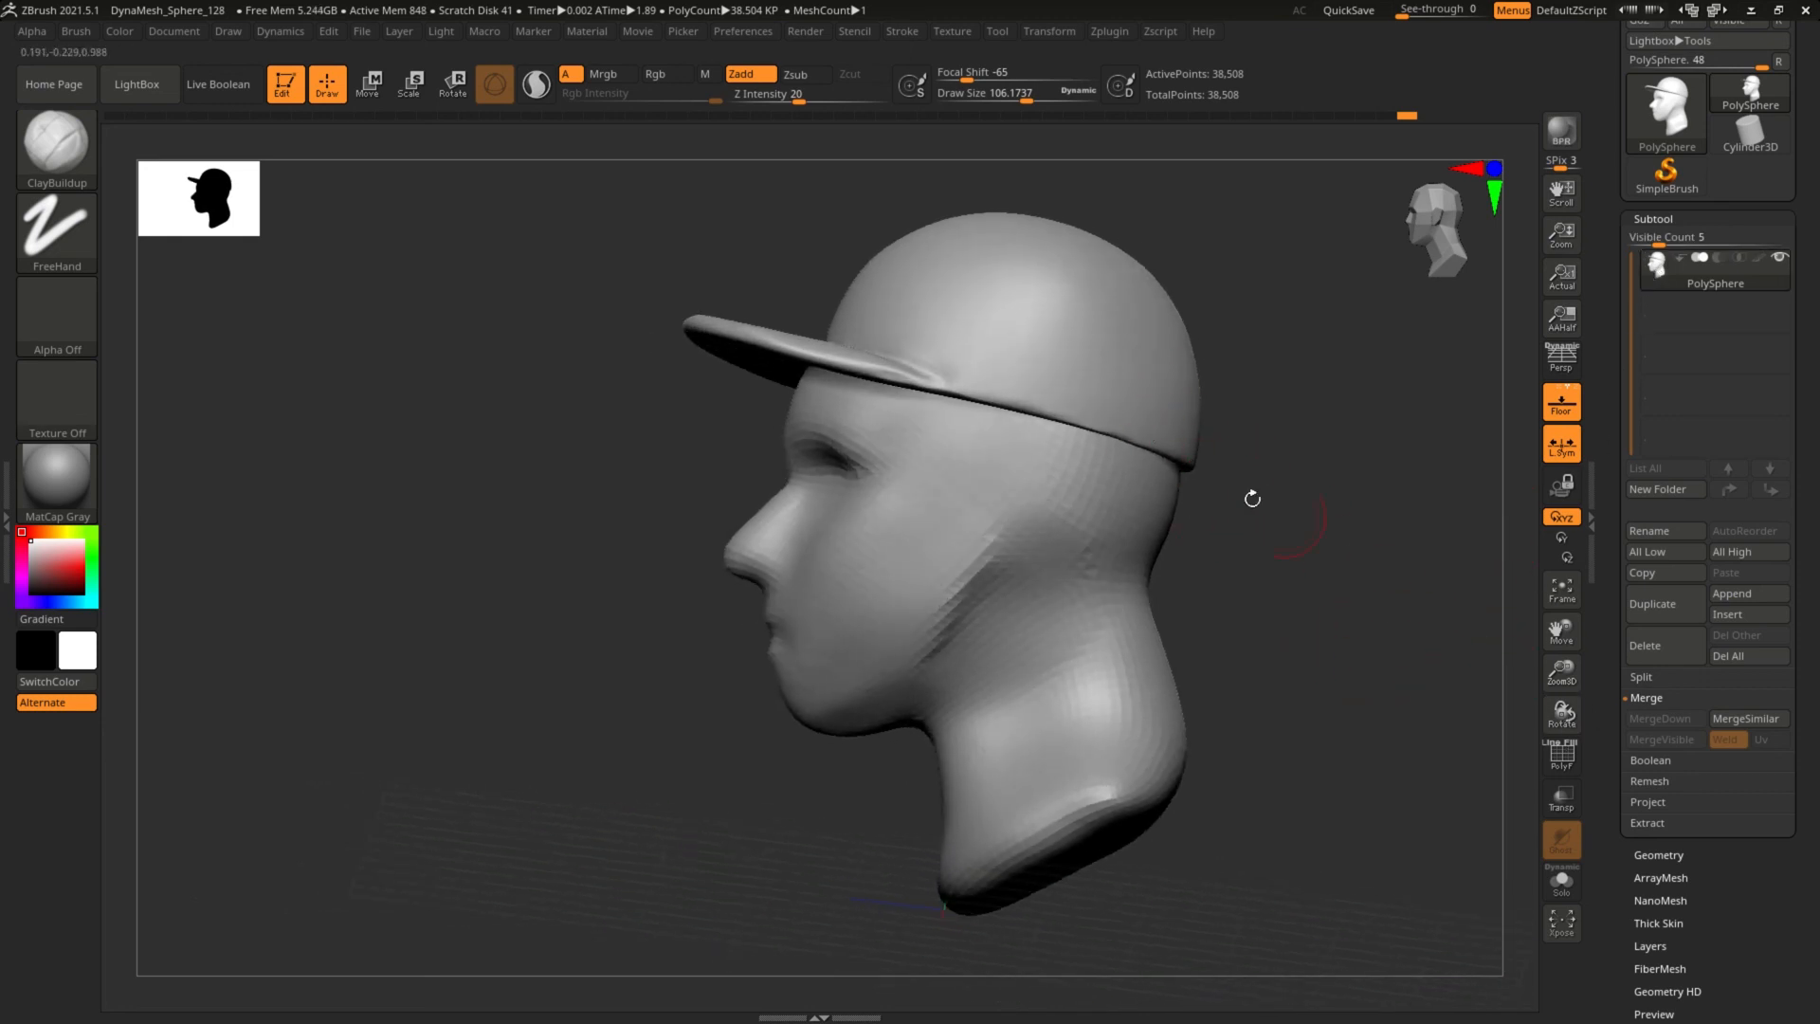
left_click_drag(1252, 498, 1300, 446)
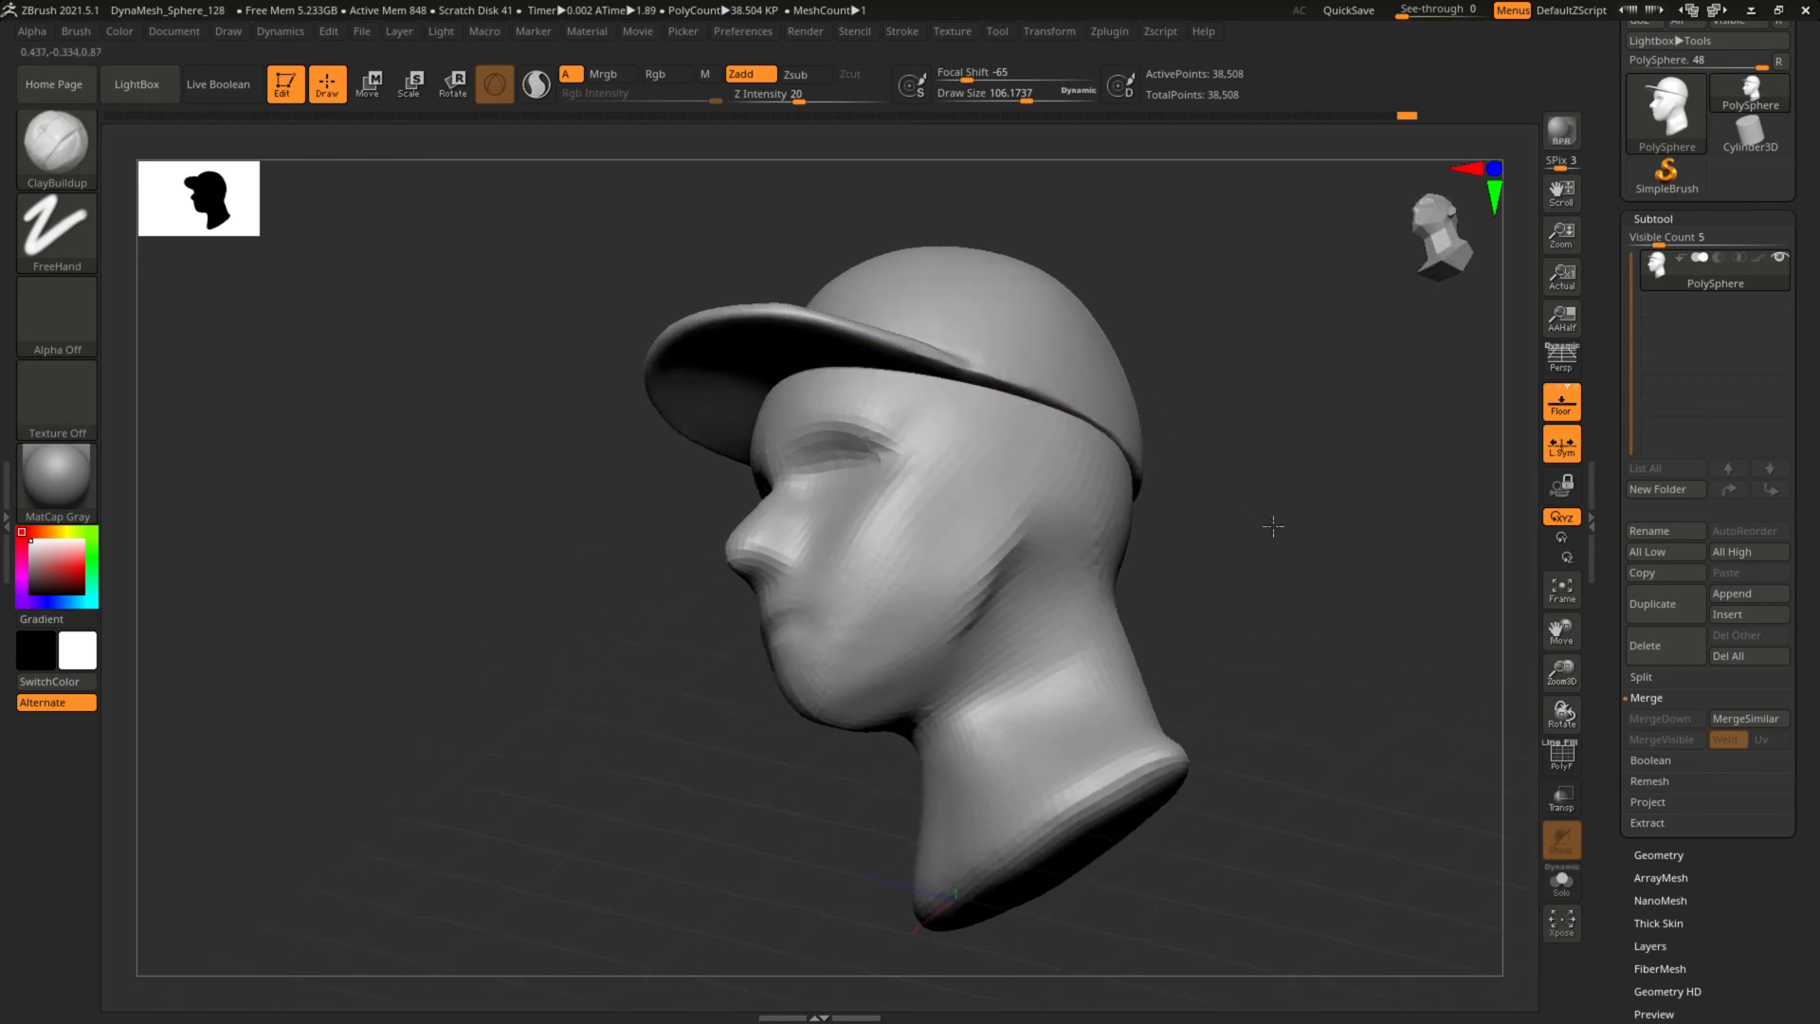
Display the polyframe on the merged mesh and split it to parts, separating the cap and head into subtools.
left_click_drag(1273, 526, 1242, 579, "shift")
left_click(1641, 677)
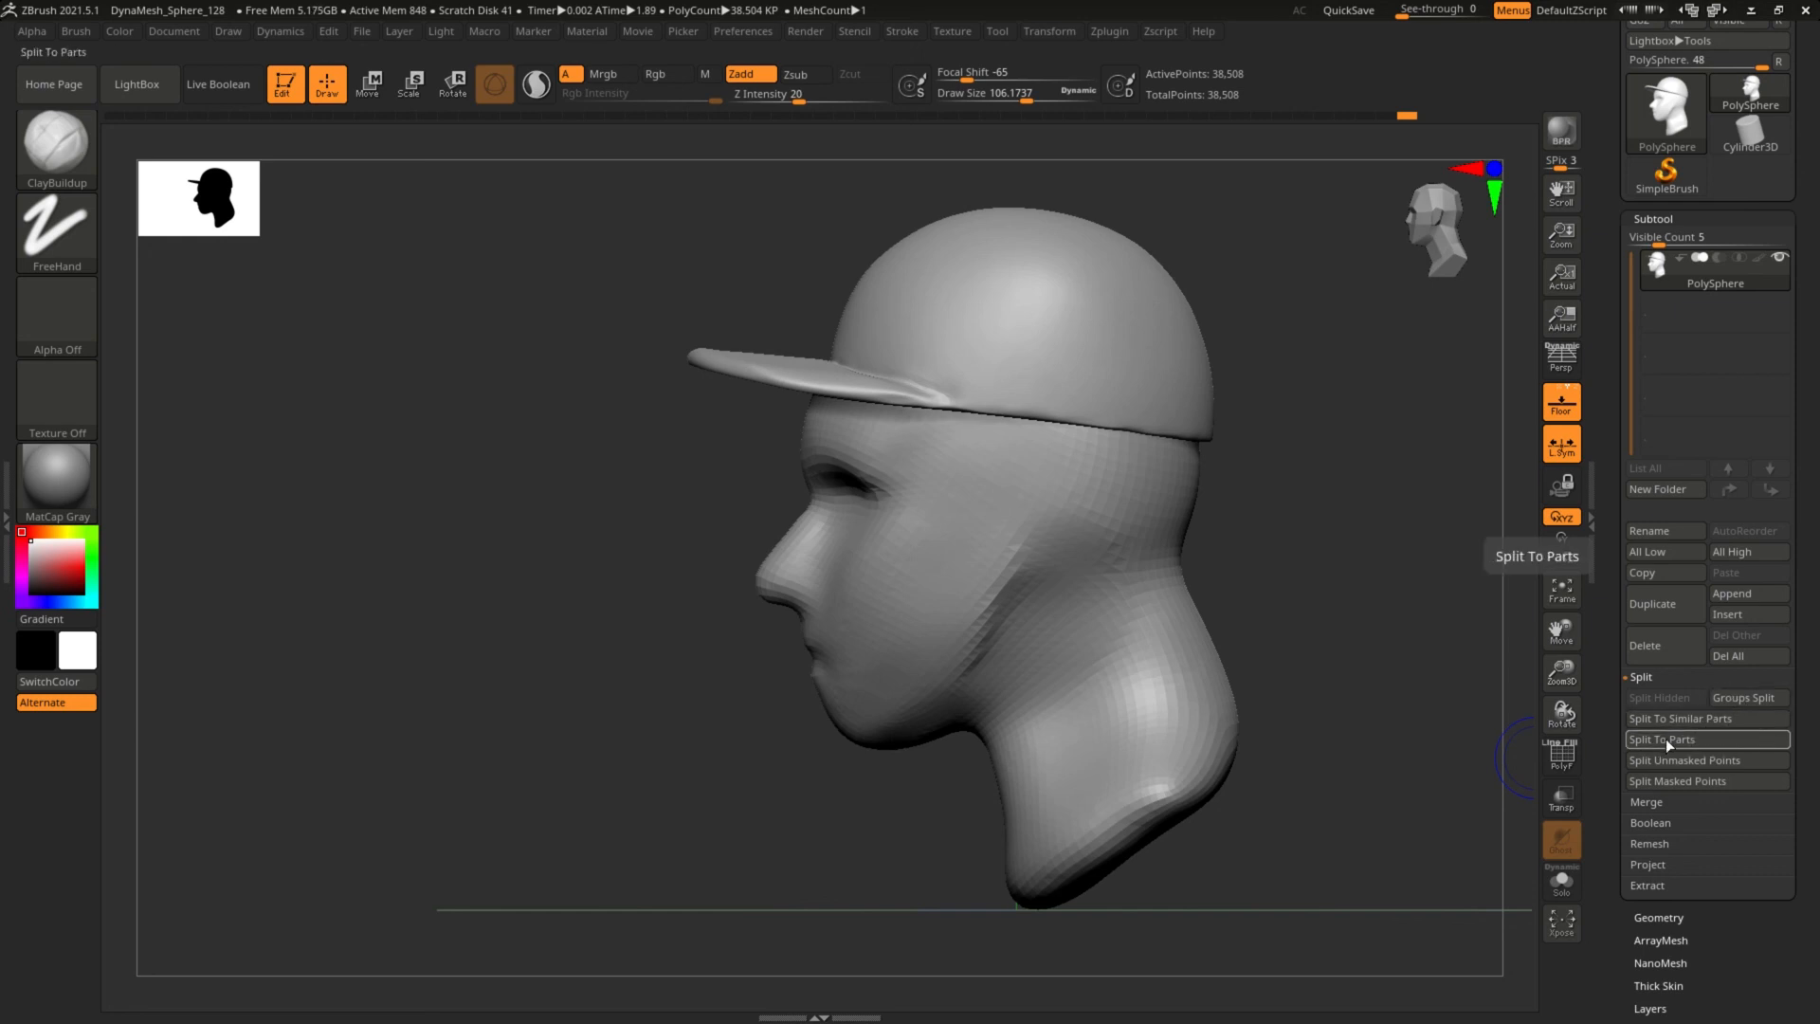
left_click(1561, 756)
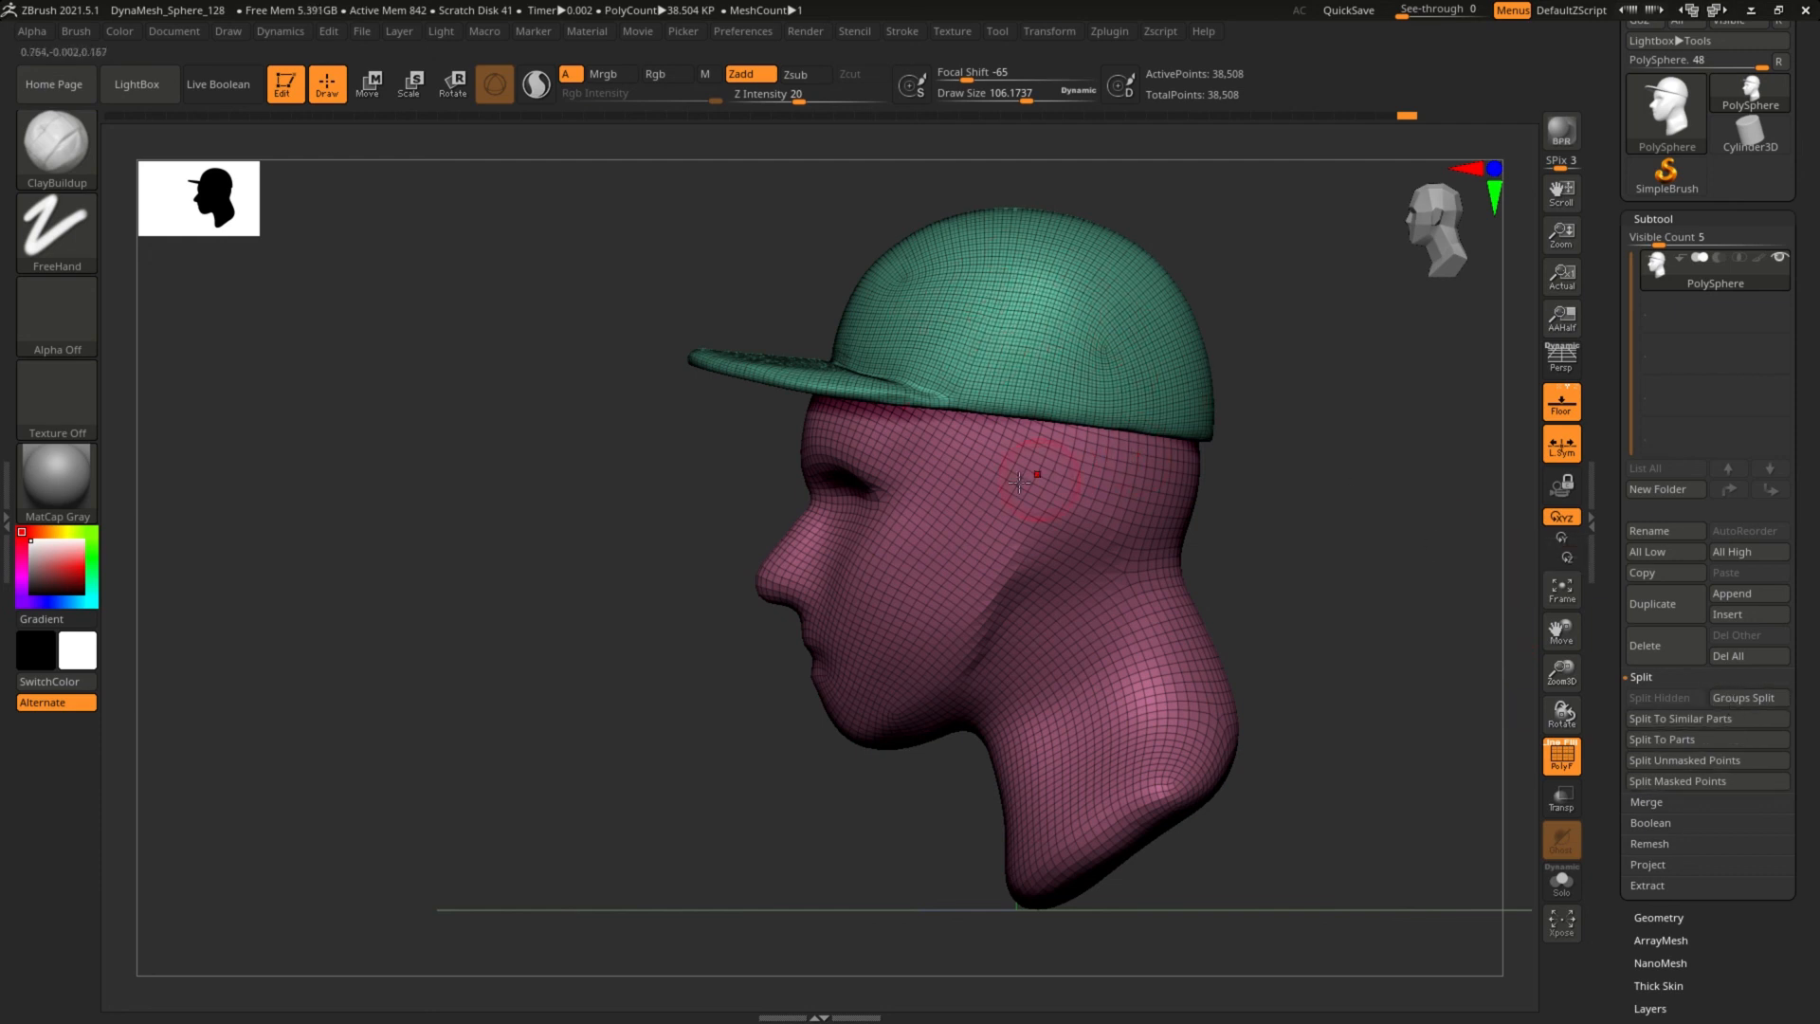
left_click(1649, 740)
left_click(1483, 784)
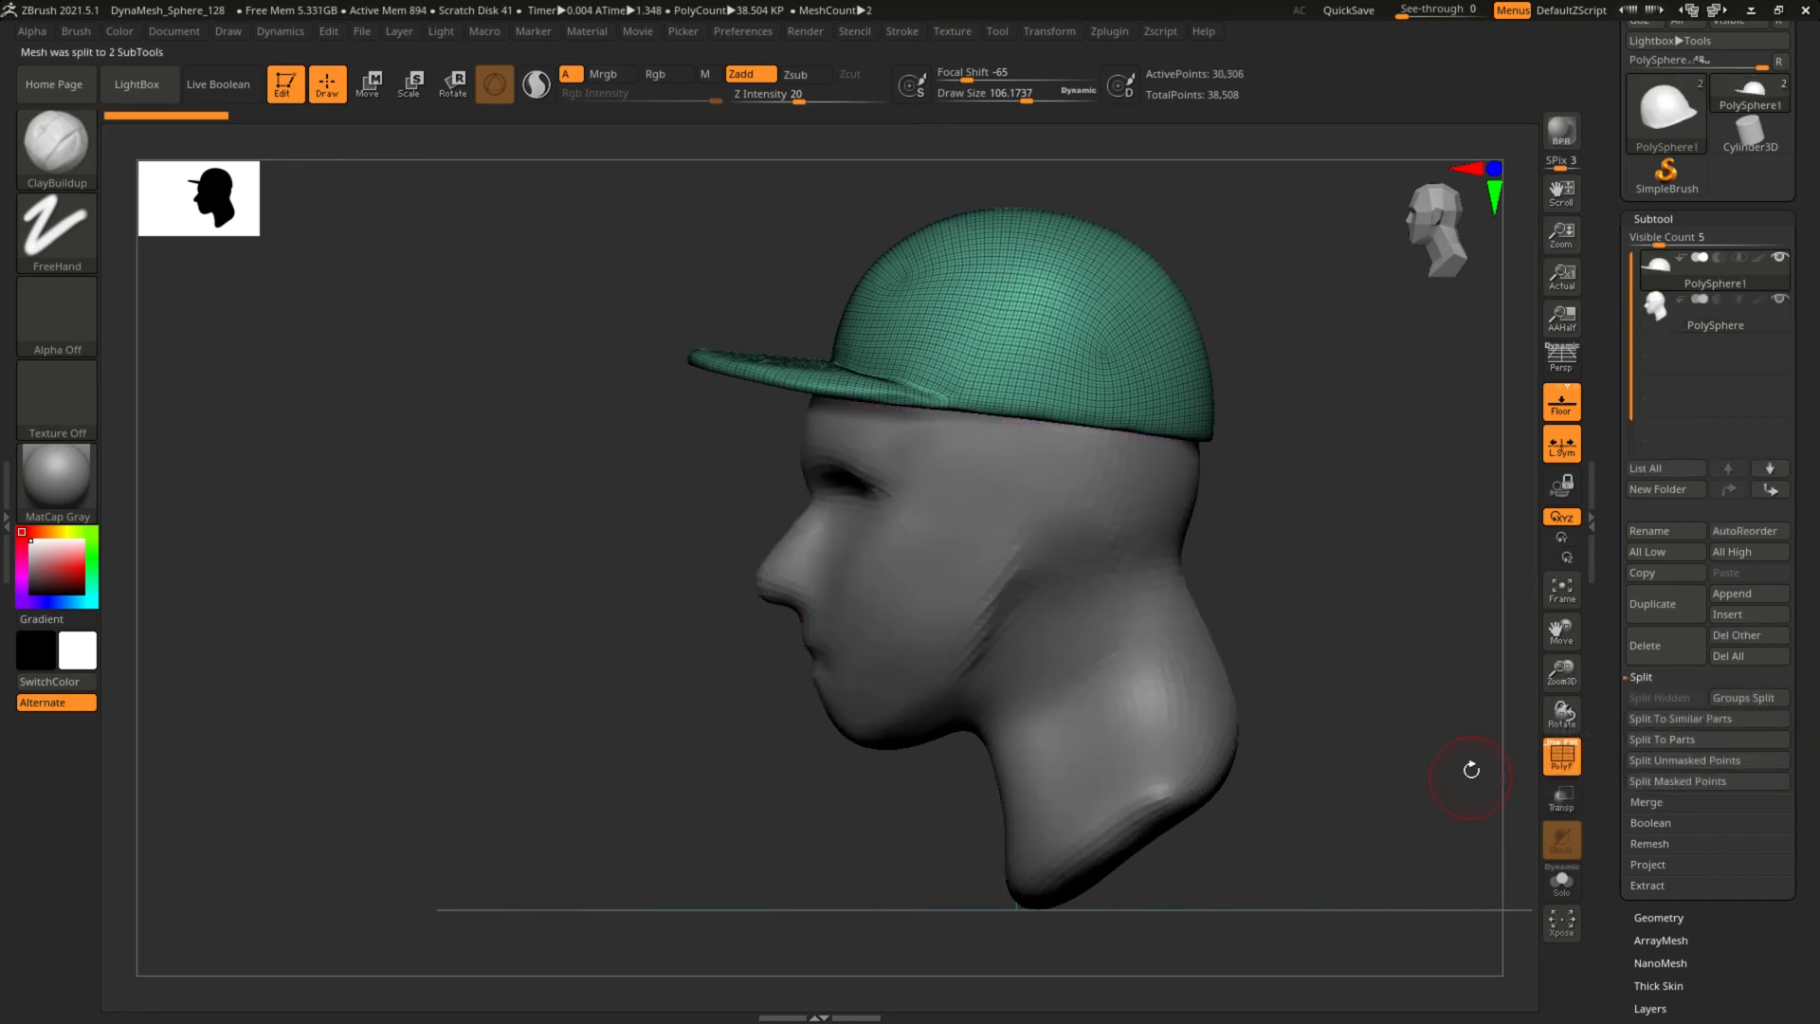
mouse_move(1353, 520)
left_mouse_down()
mouse_move(1434, 524)
mouse_move(1356, 523)
left_mouse_up()
left_click_drag(1371, 455, 1370, 495, "alt")
Review the cap and head subtool entries and toggle the head's visibility off and on, ending with both shown.
mouse_move(1680, 263)
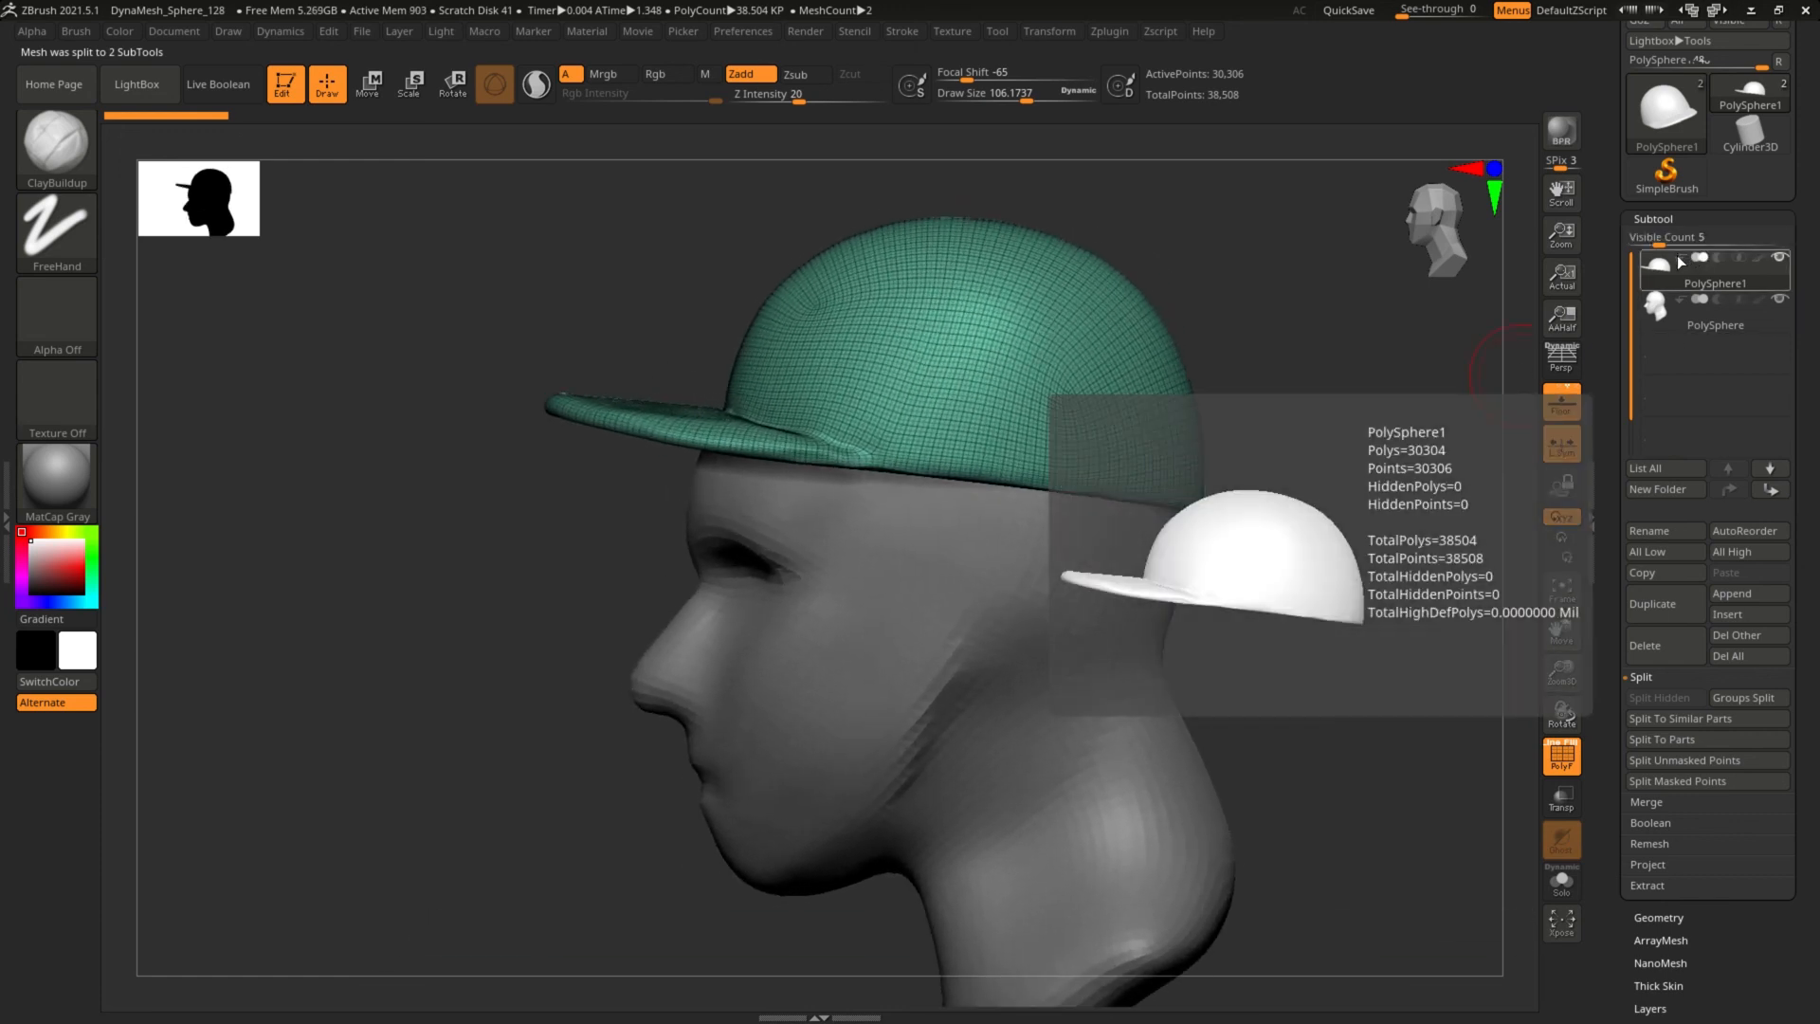
mouse_move(1715, 303)
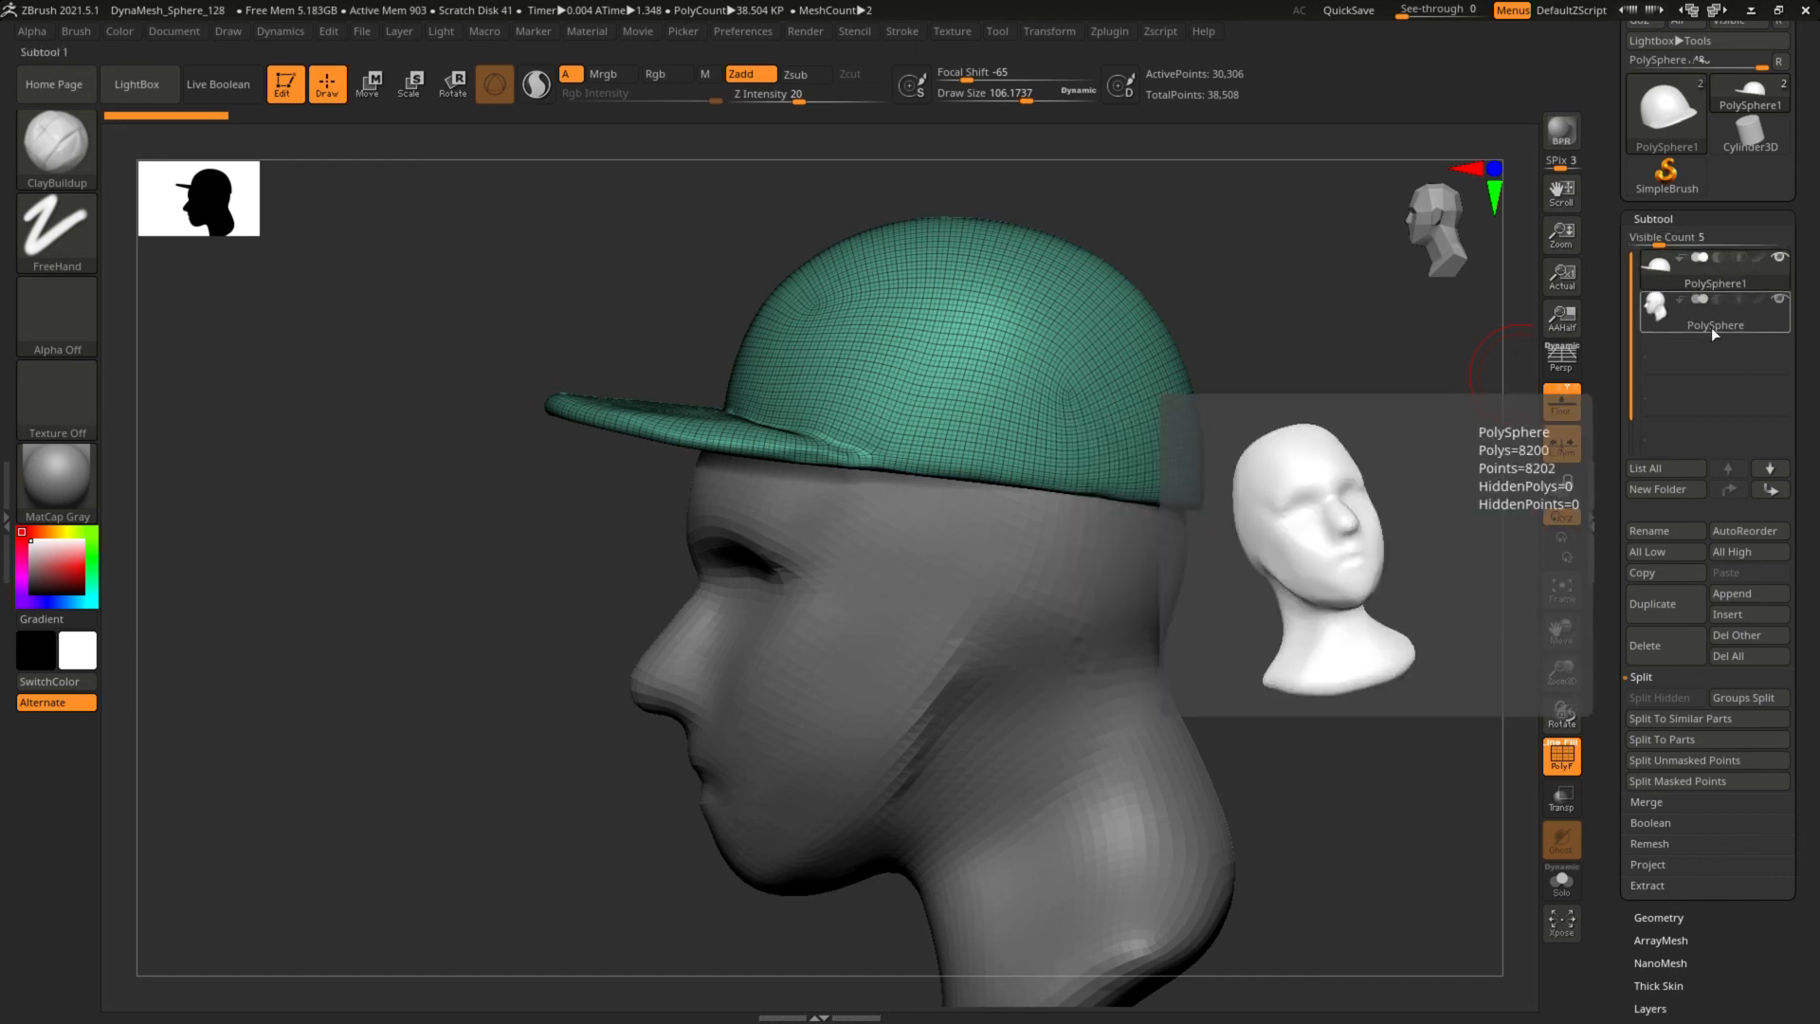
mouse_move(1778, 292)
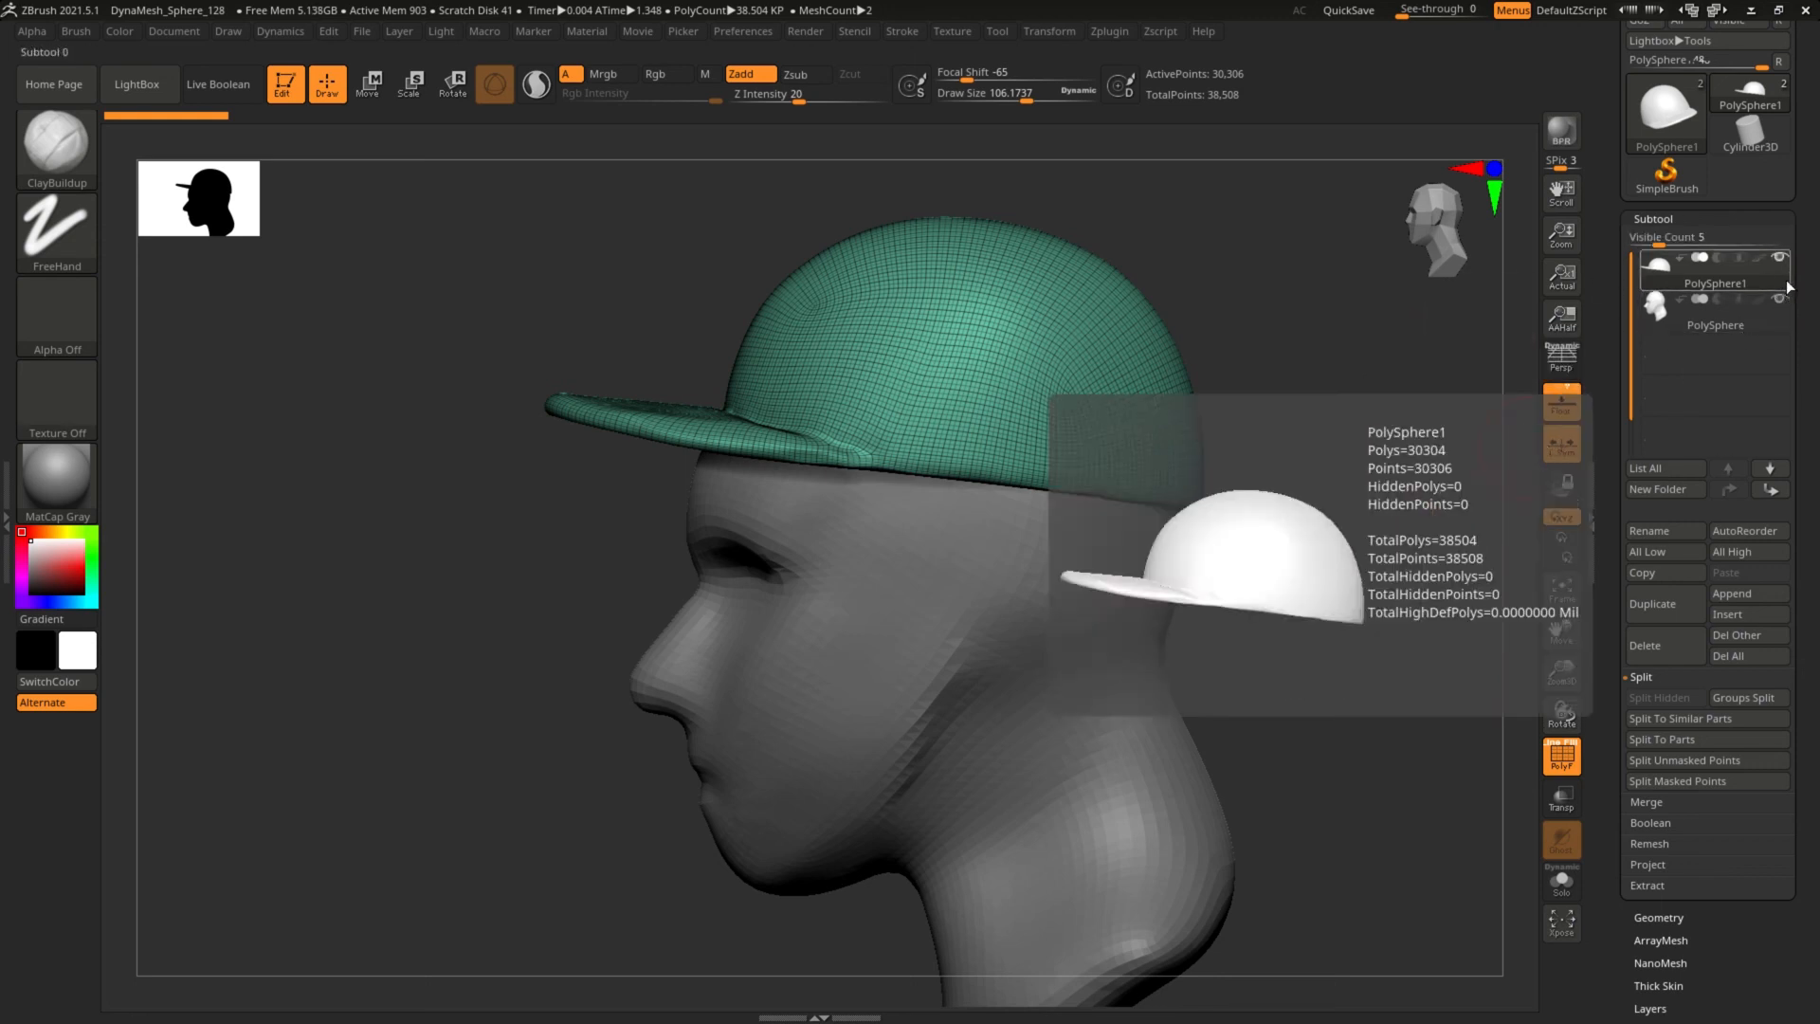
left_click(1779, 299)
left_click(1779, 300)
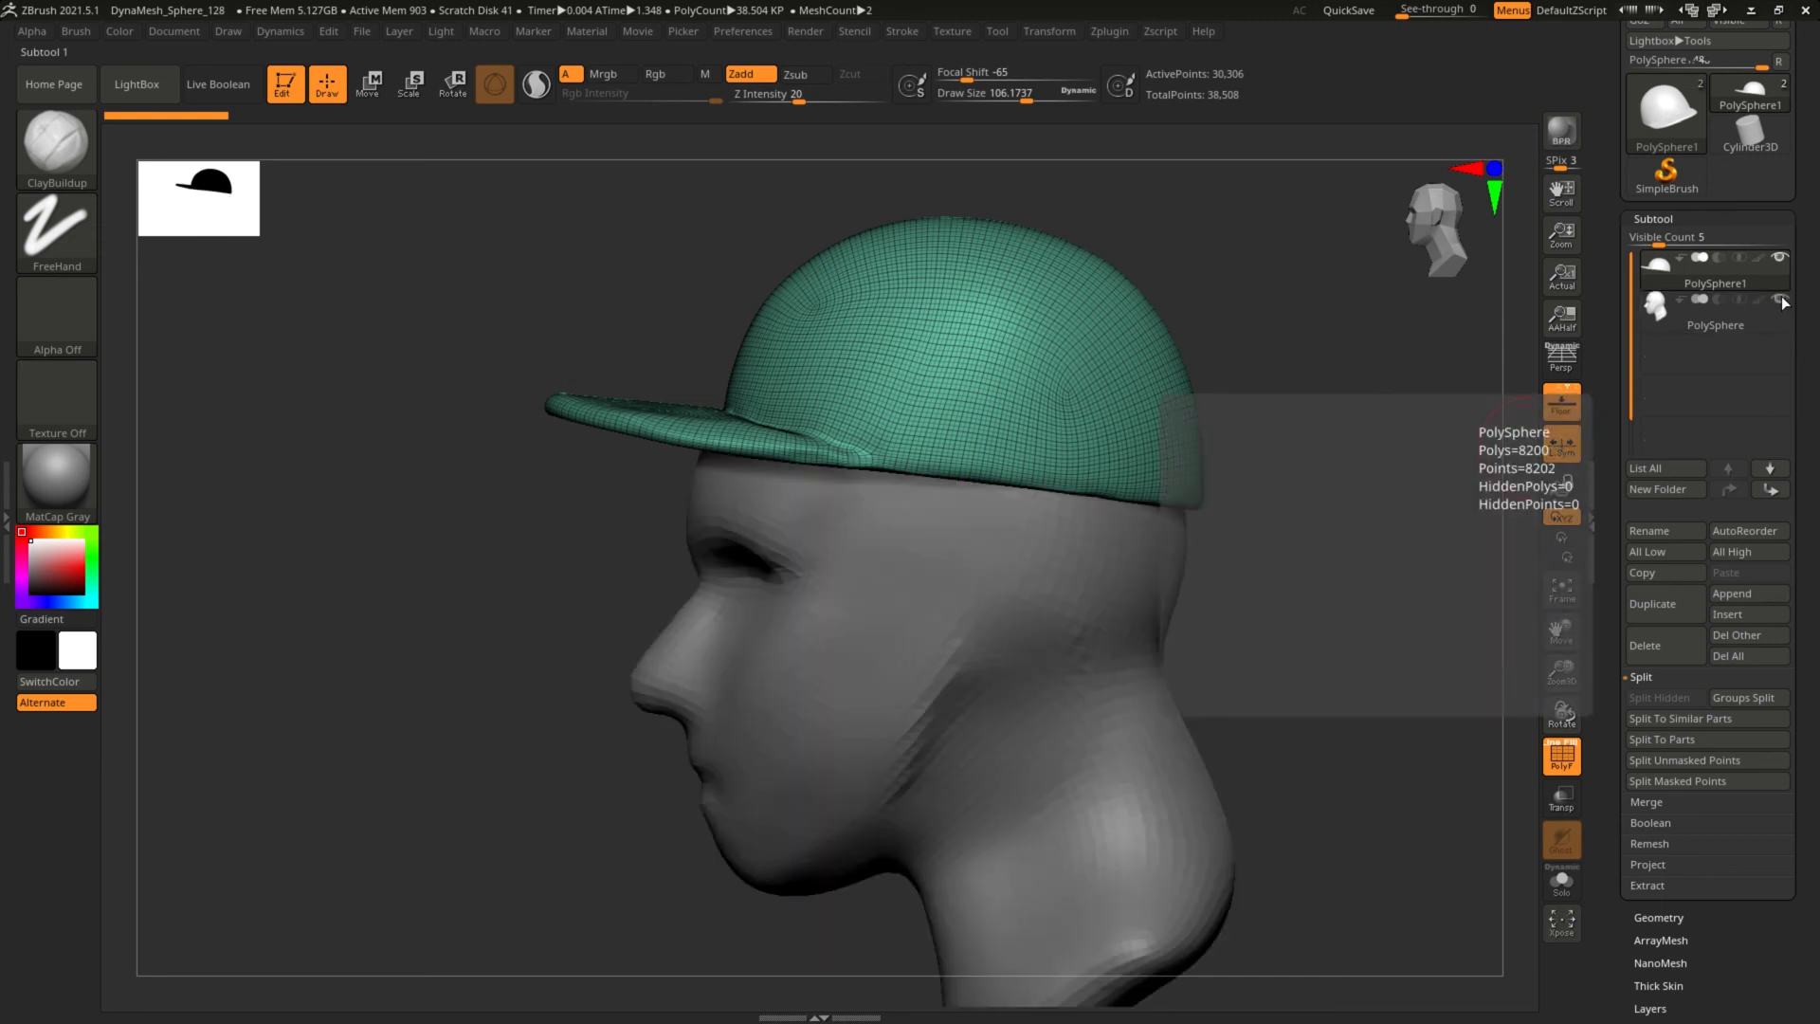
left_click(1779, 299)
left_click(1779, 300)
left_click(1779, 299)
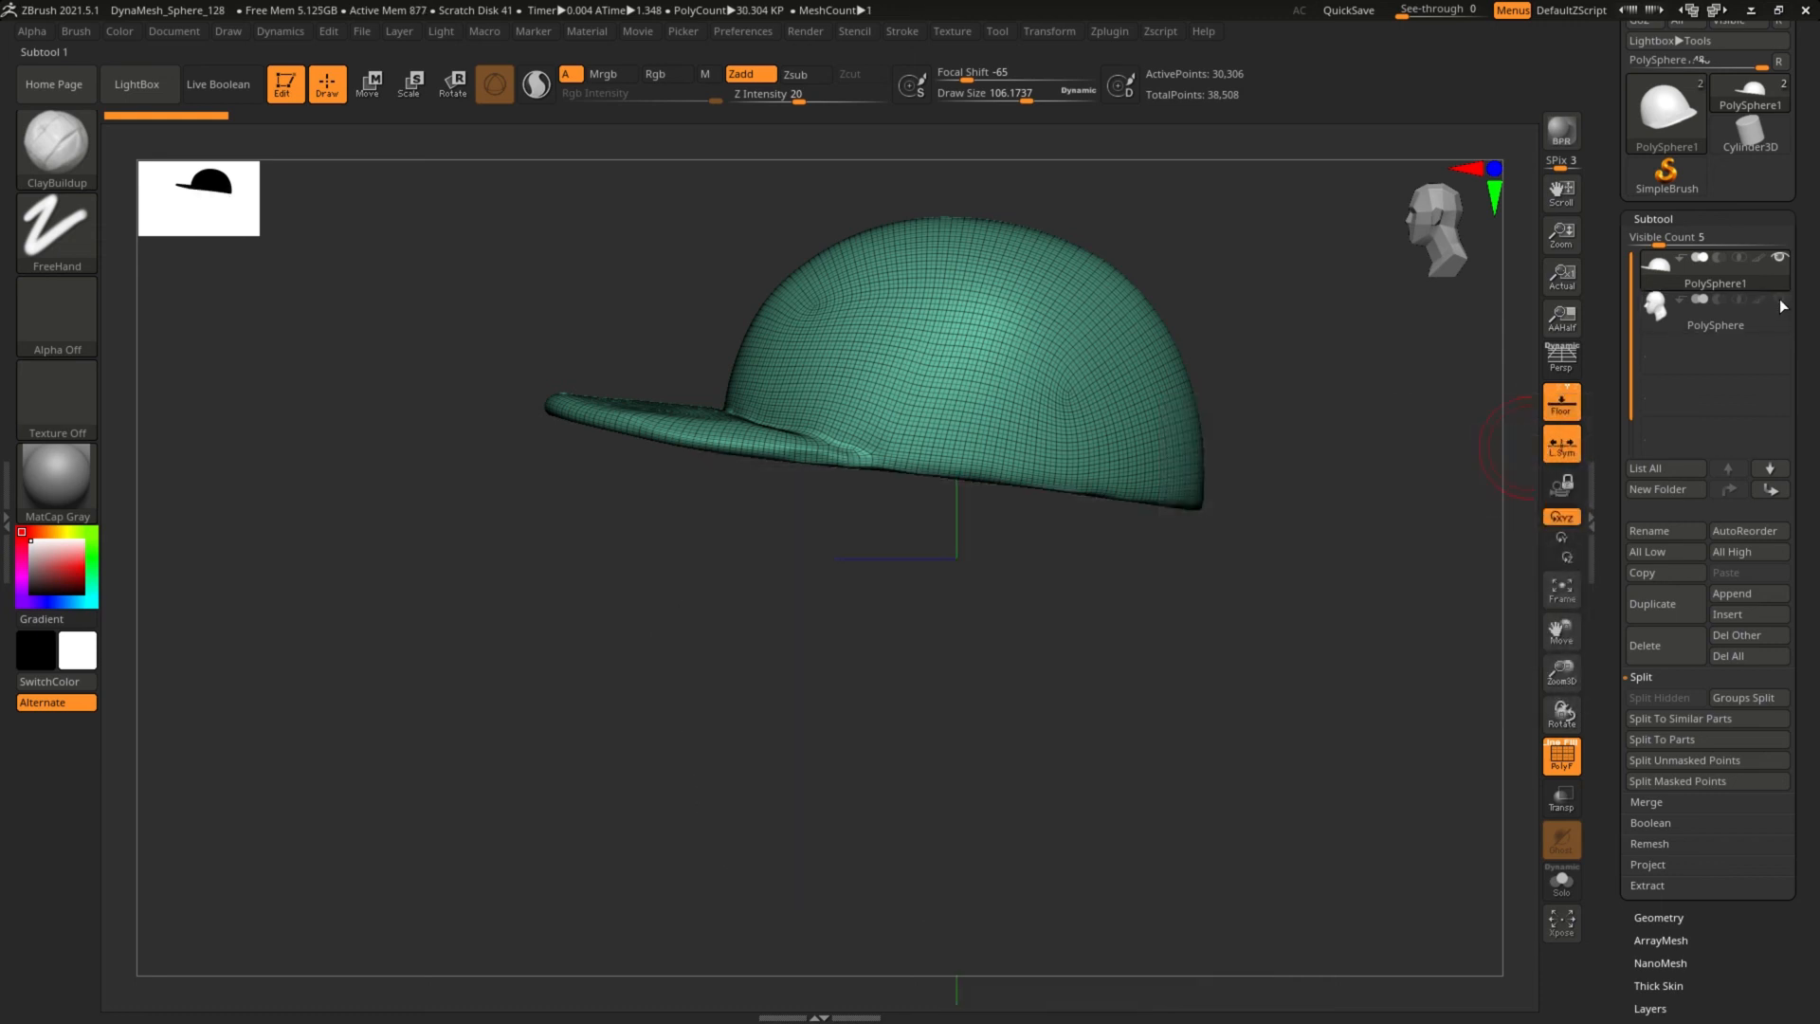
left_click(1779, 300)
left_click(1695, 265)
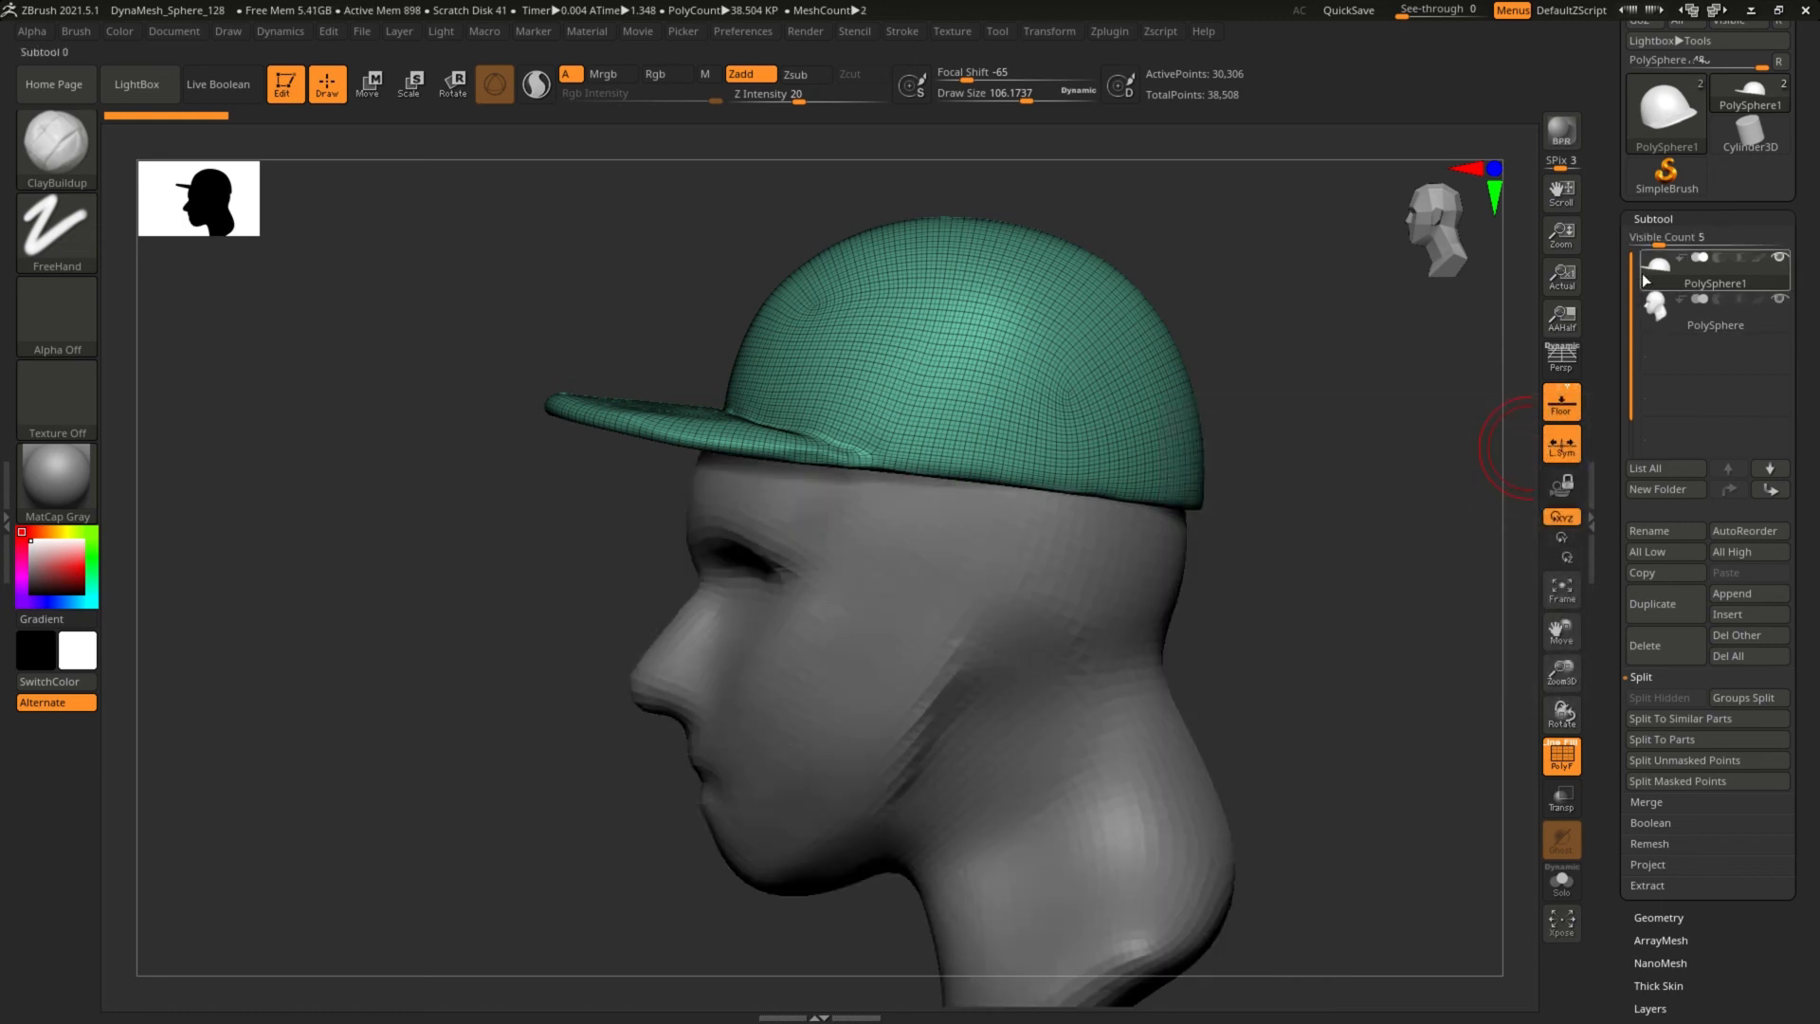
left_click(1753, 273)
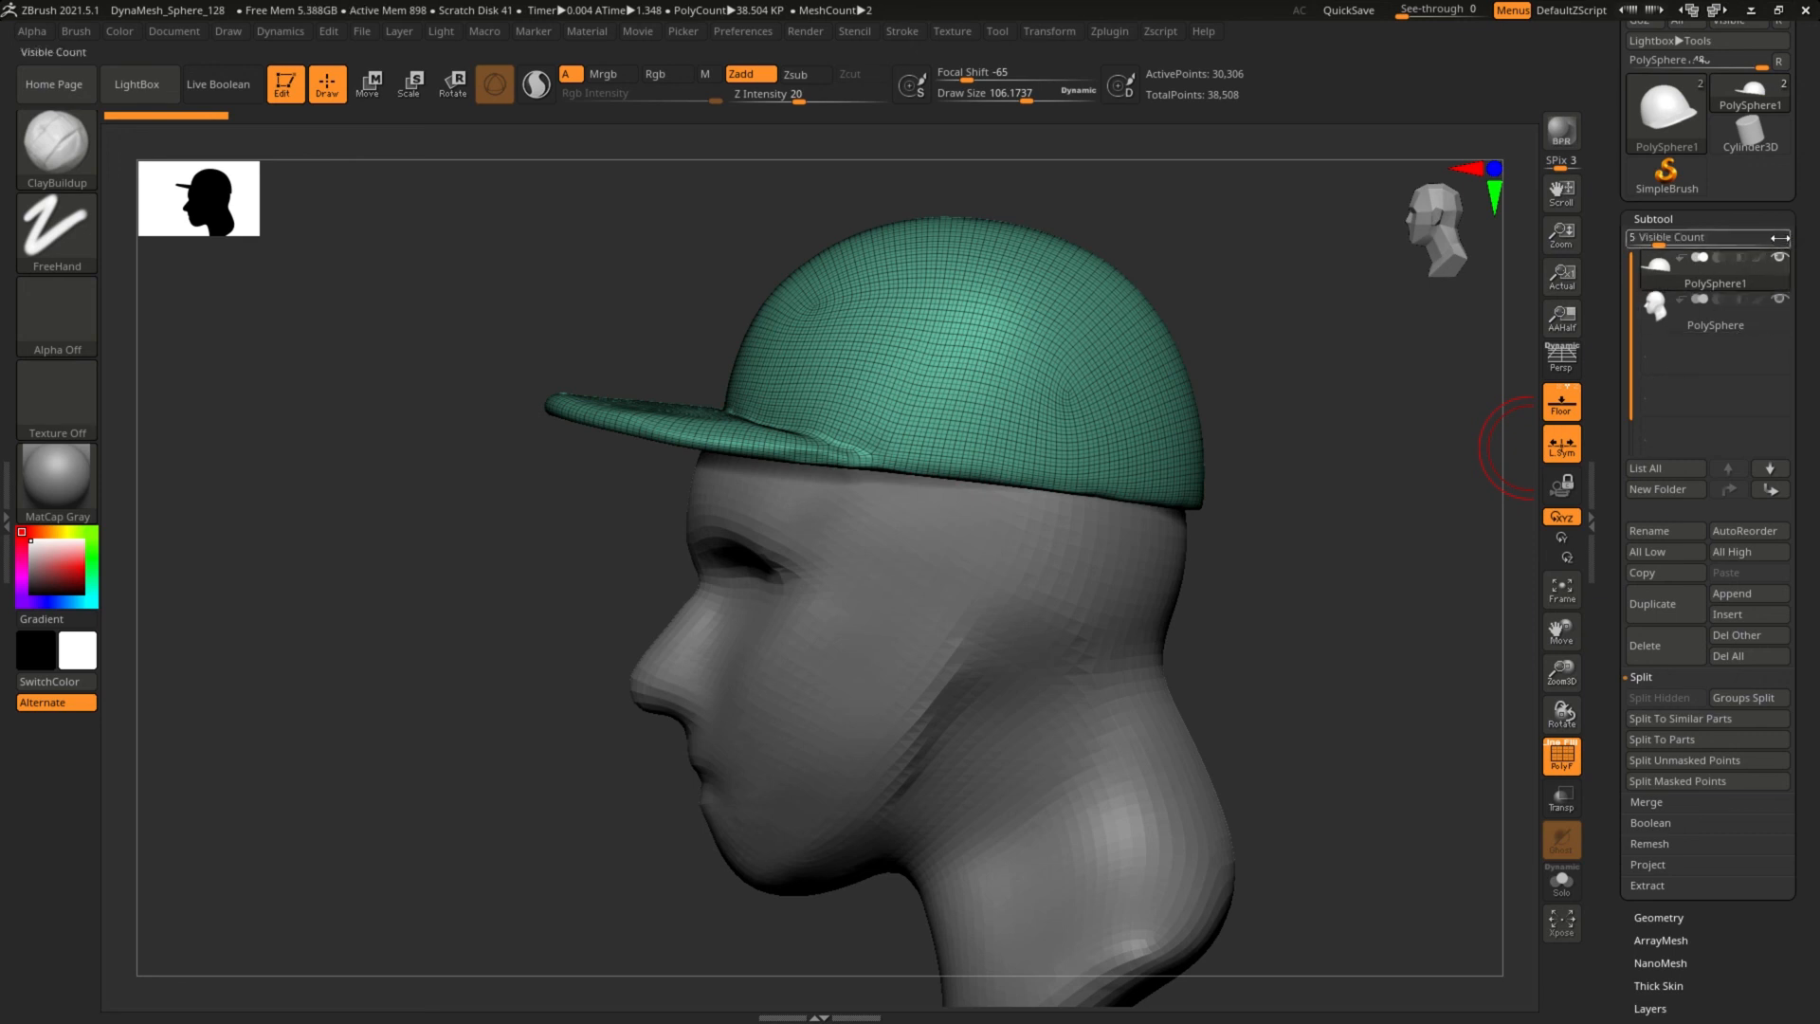
left_click(1779, 300)
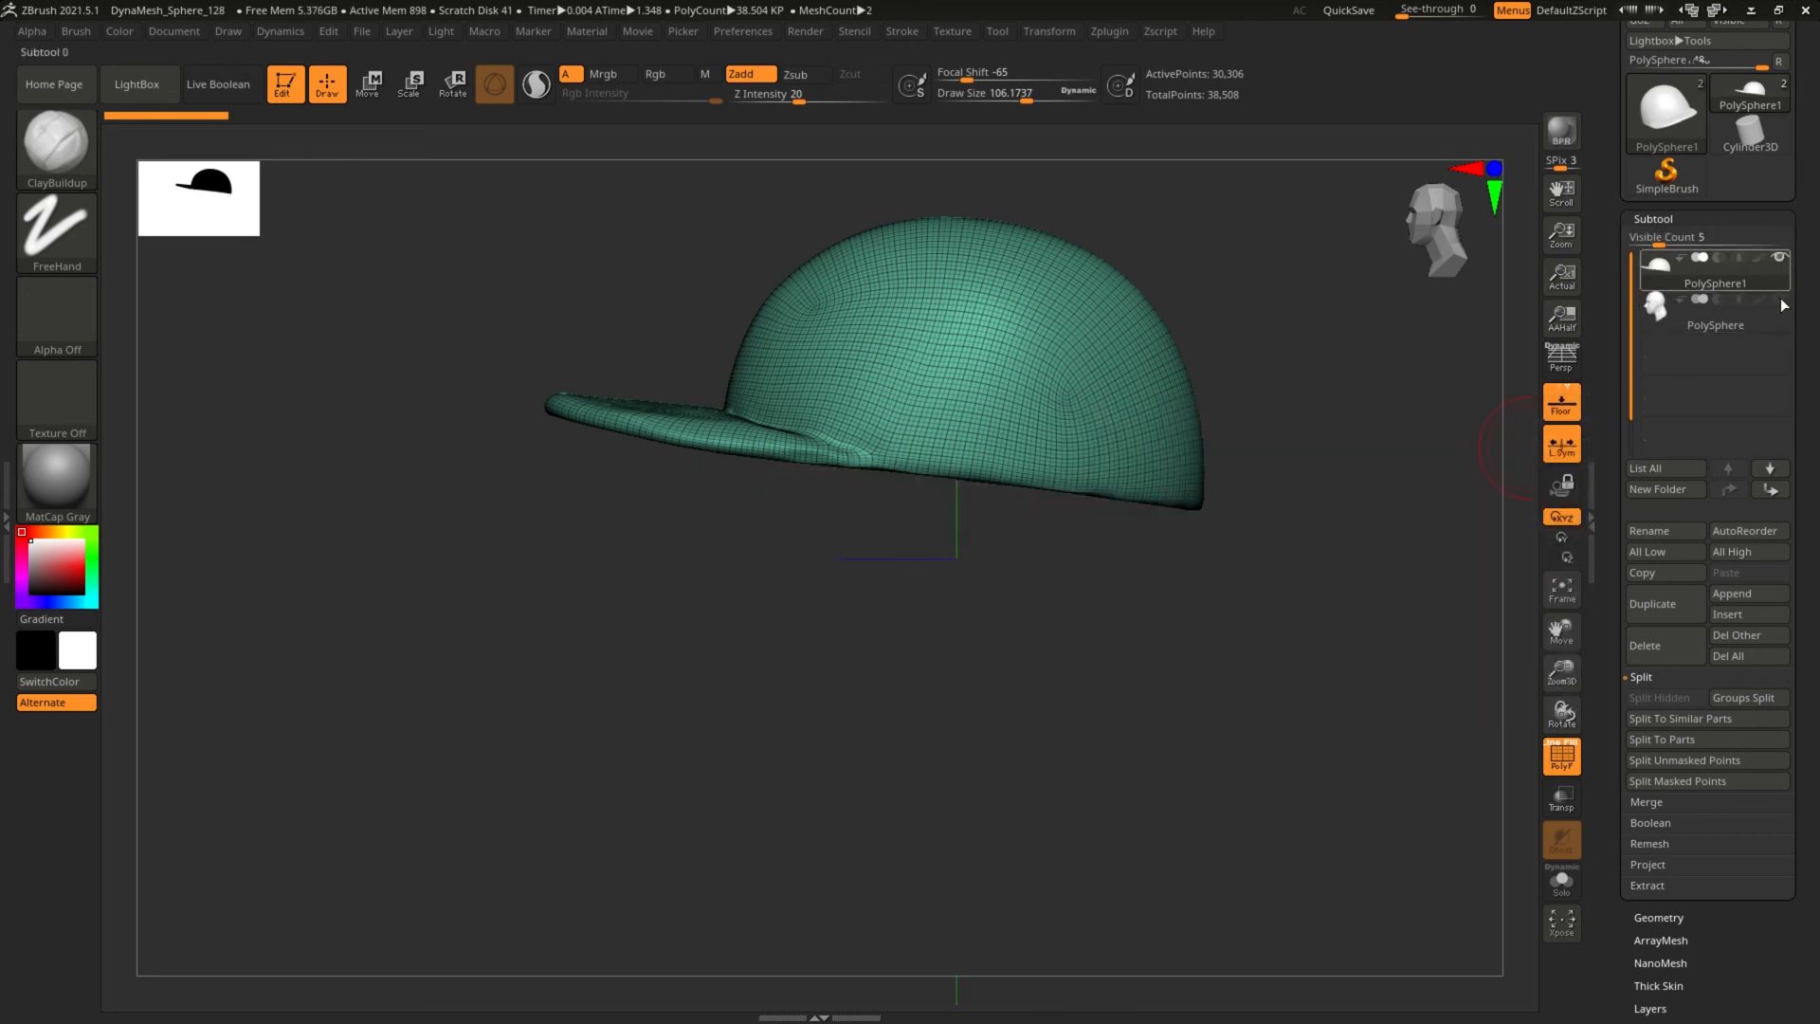
left_click(1779, 300)
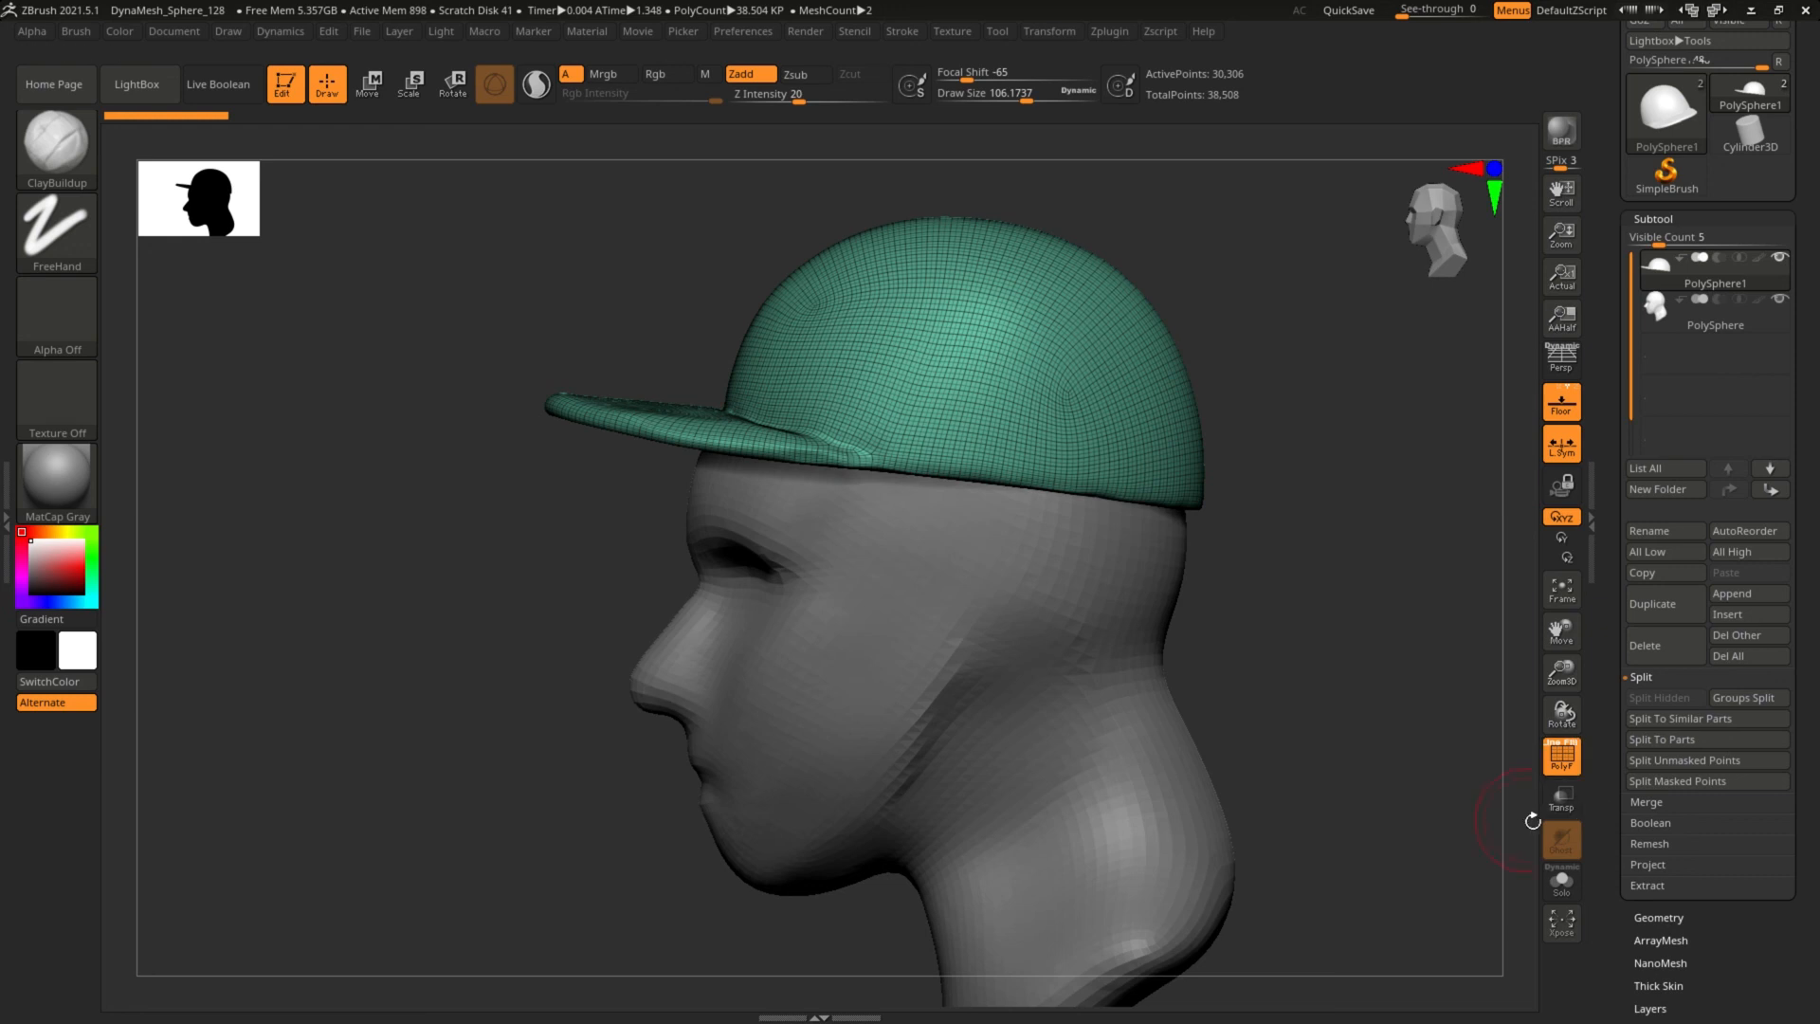
Enable transparency with Ghost turned off and examine how the head and cap overlap.
left_click(1564, 806)
mouse_move(1340, 541)
left_mouse_down()
mouse_move(1397, 528)
mouse_move(1375, 550)
left_mouse_up()
left_click(1561, 839)
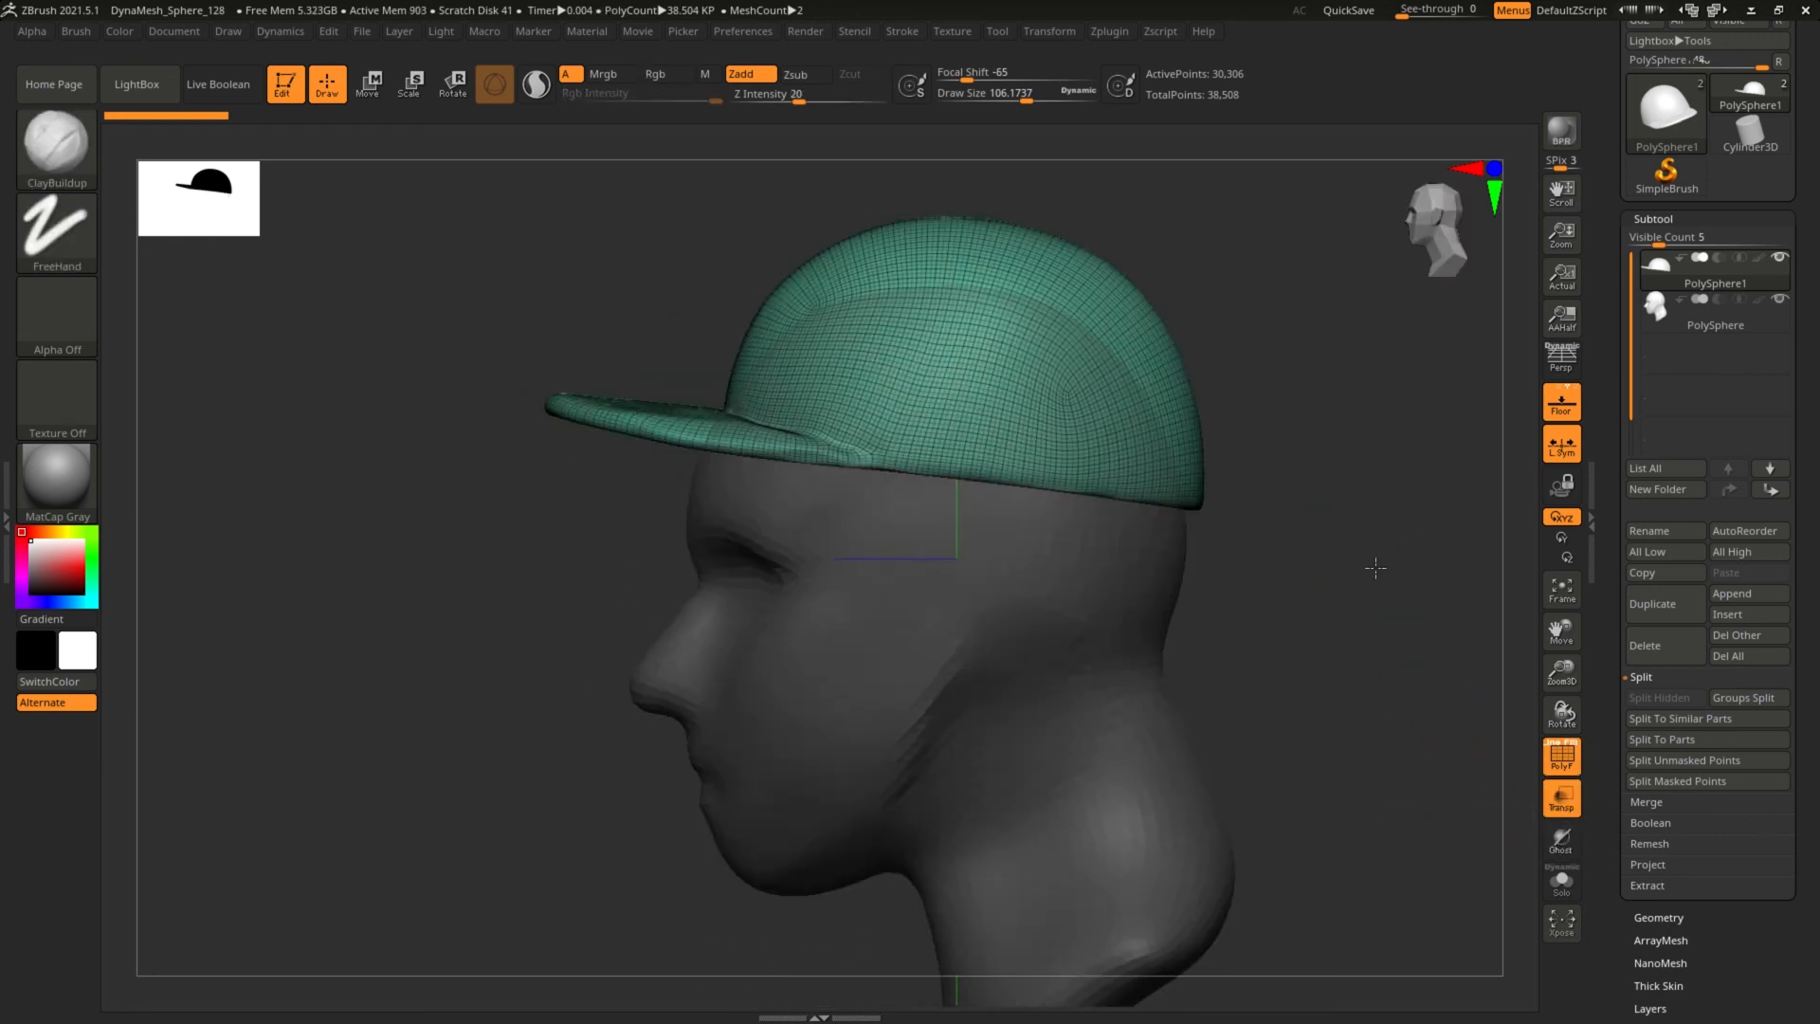
mouse_move(1371, 678)
left_mouse_down()
mouse_move(1418, 514)
mouse_move(880, 623)
left_mouse_up()
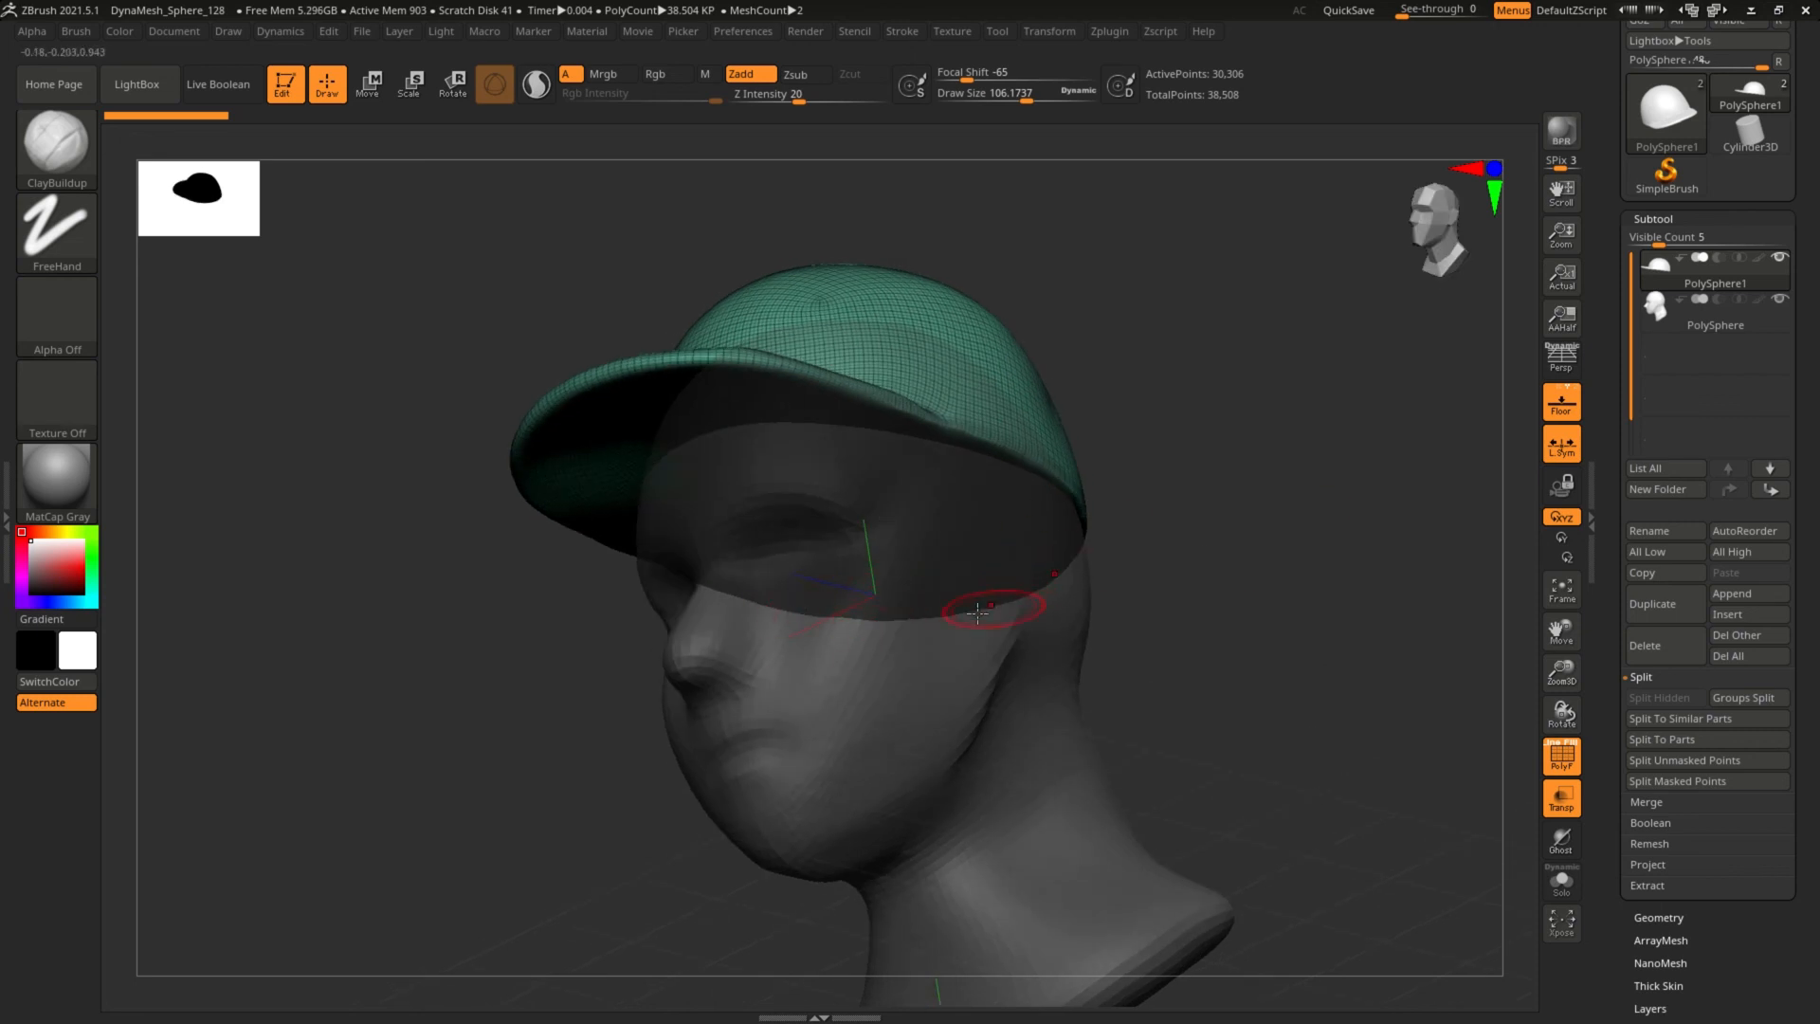
left_click_drag(1292, 563, 1396, 741)
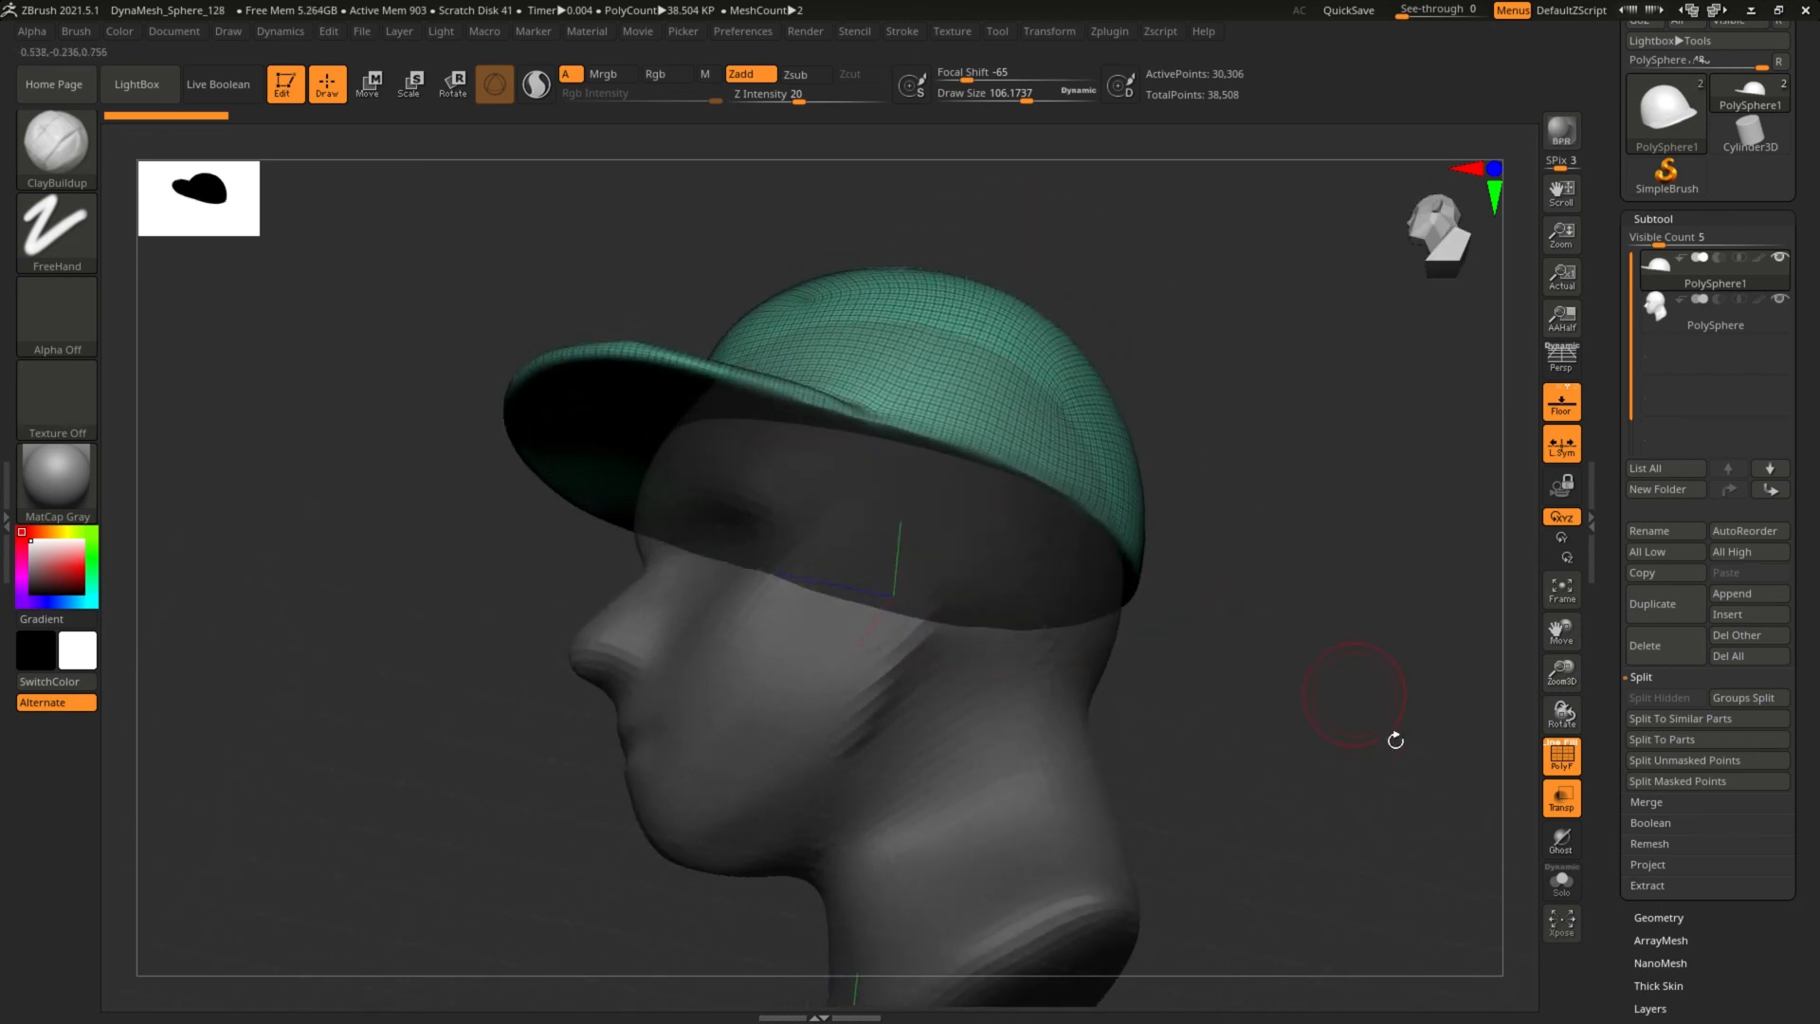
Turn Ghost transparency back on and examine the head beneath the cap from several angles.
left_click(1562, 851)
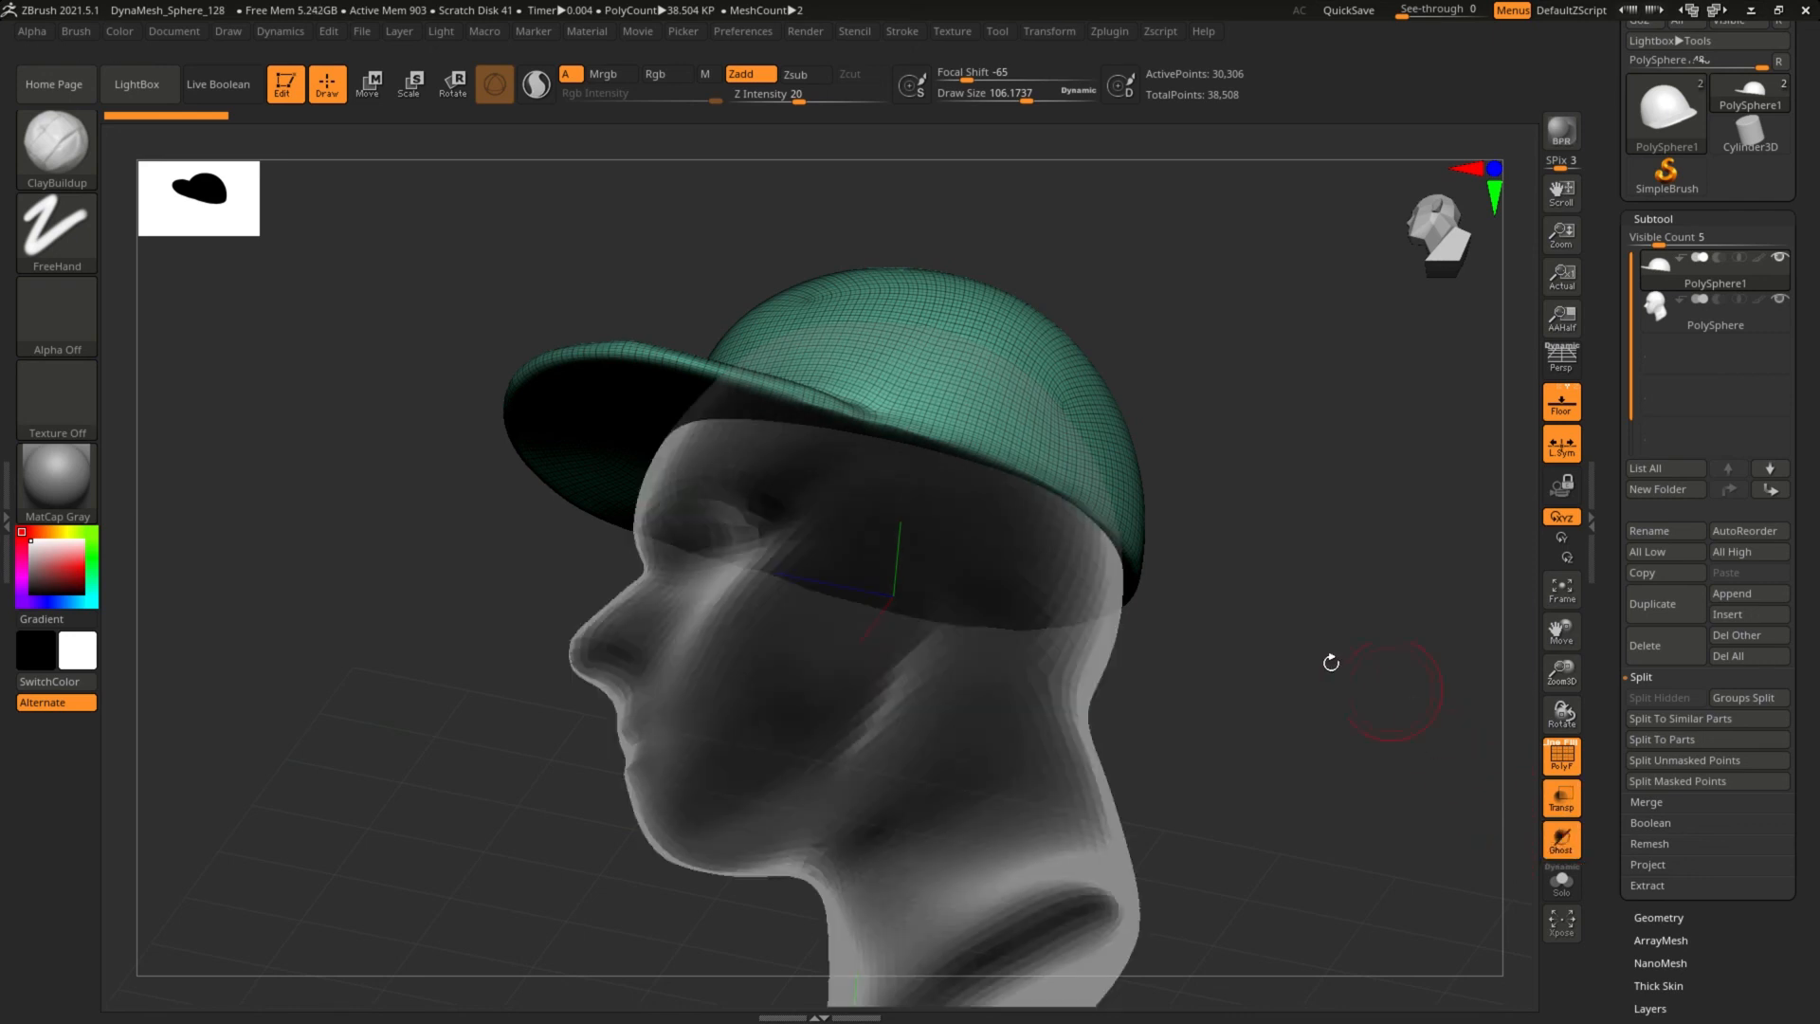
left_click_drag(1327, 657, 1099, 633)
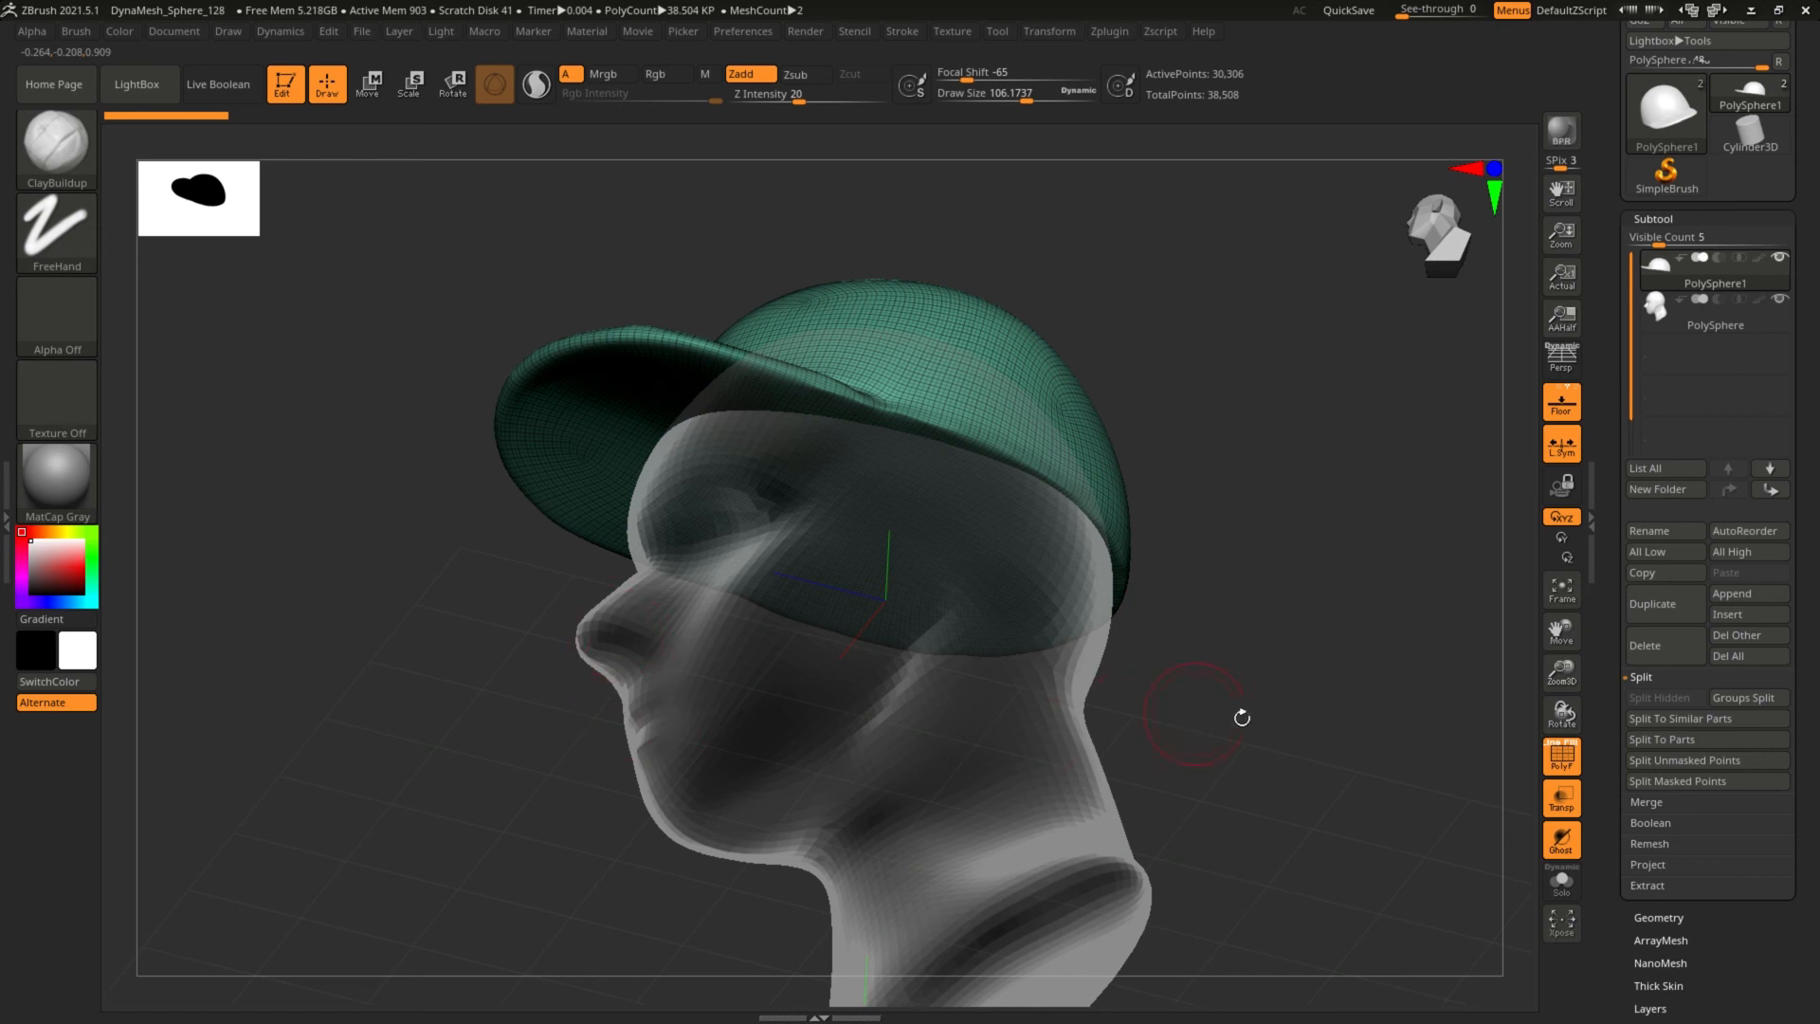
left_click_drag(1241, 718, 1296, 774)
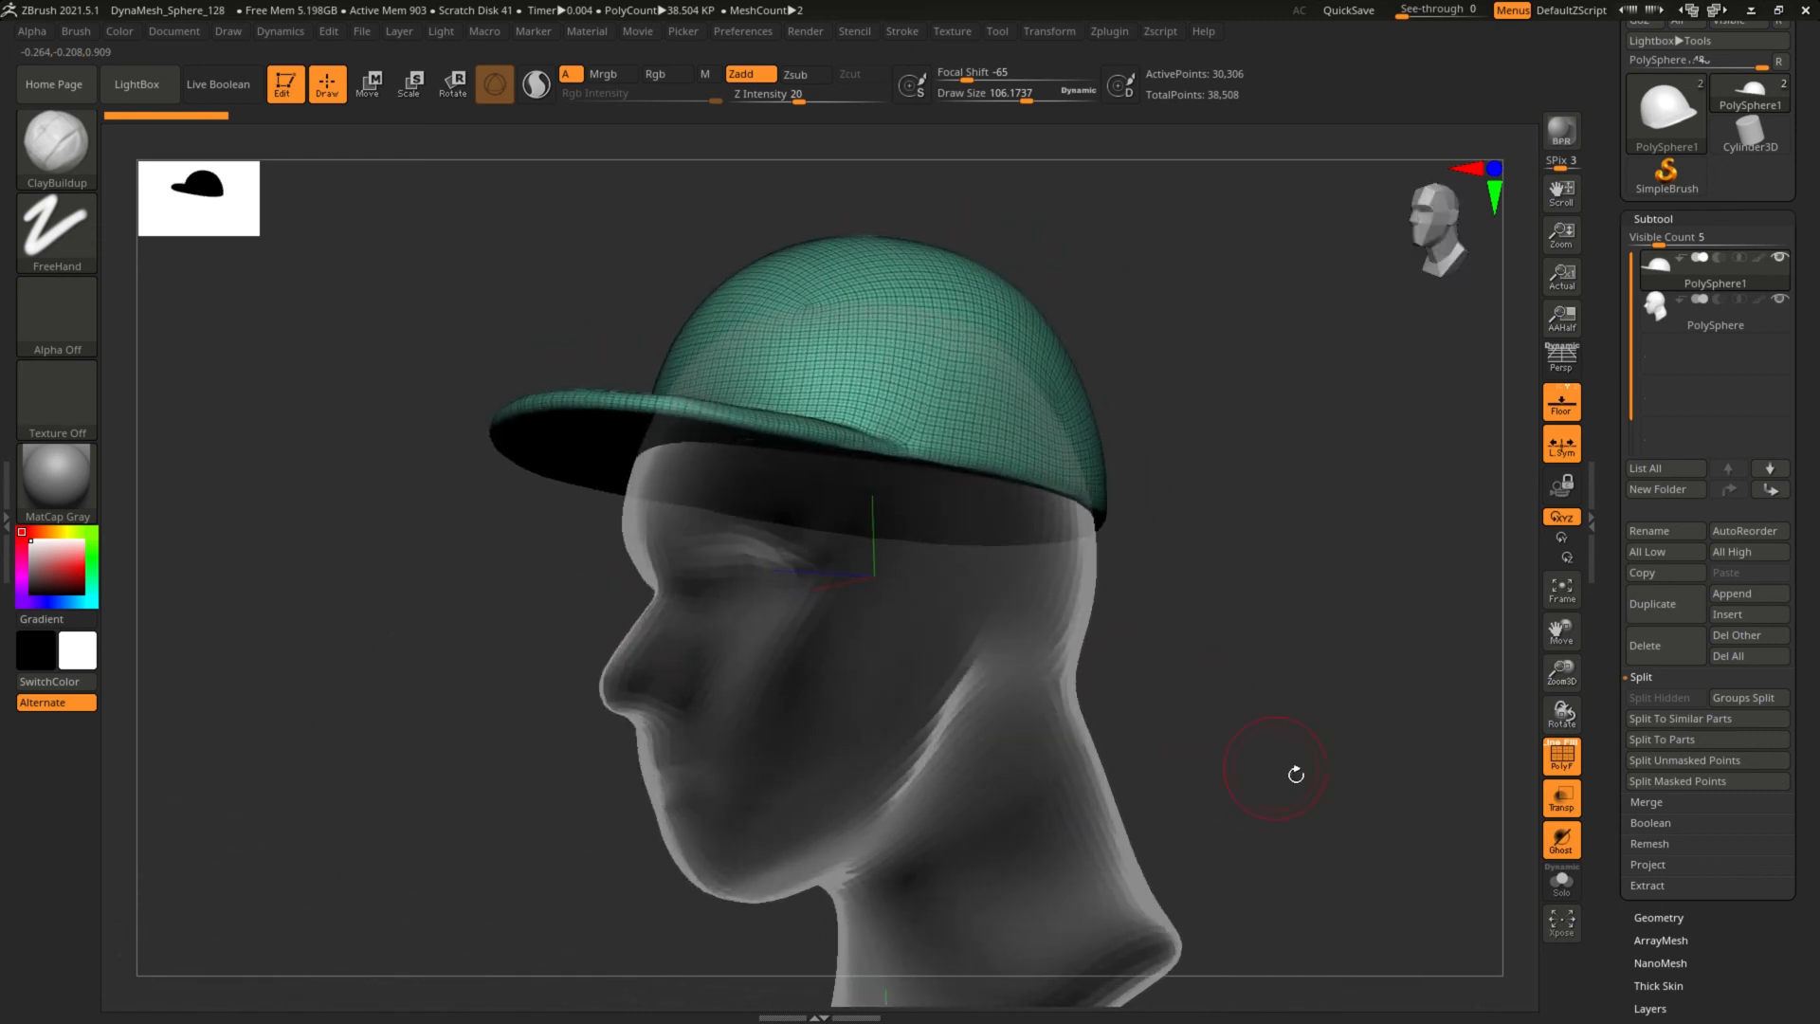
Isolate the cap with Solo, make the PolySphere head the active subtool, and turn Solo off.
left_click(1561, 881)
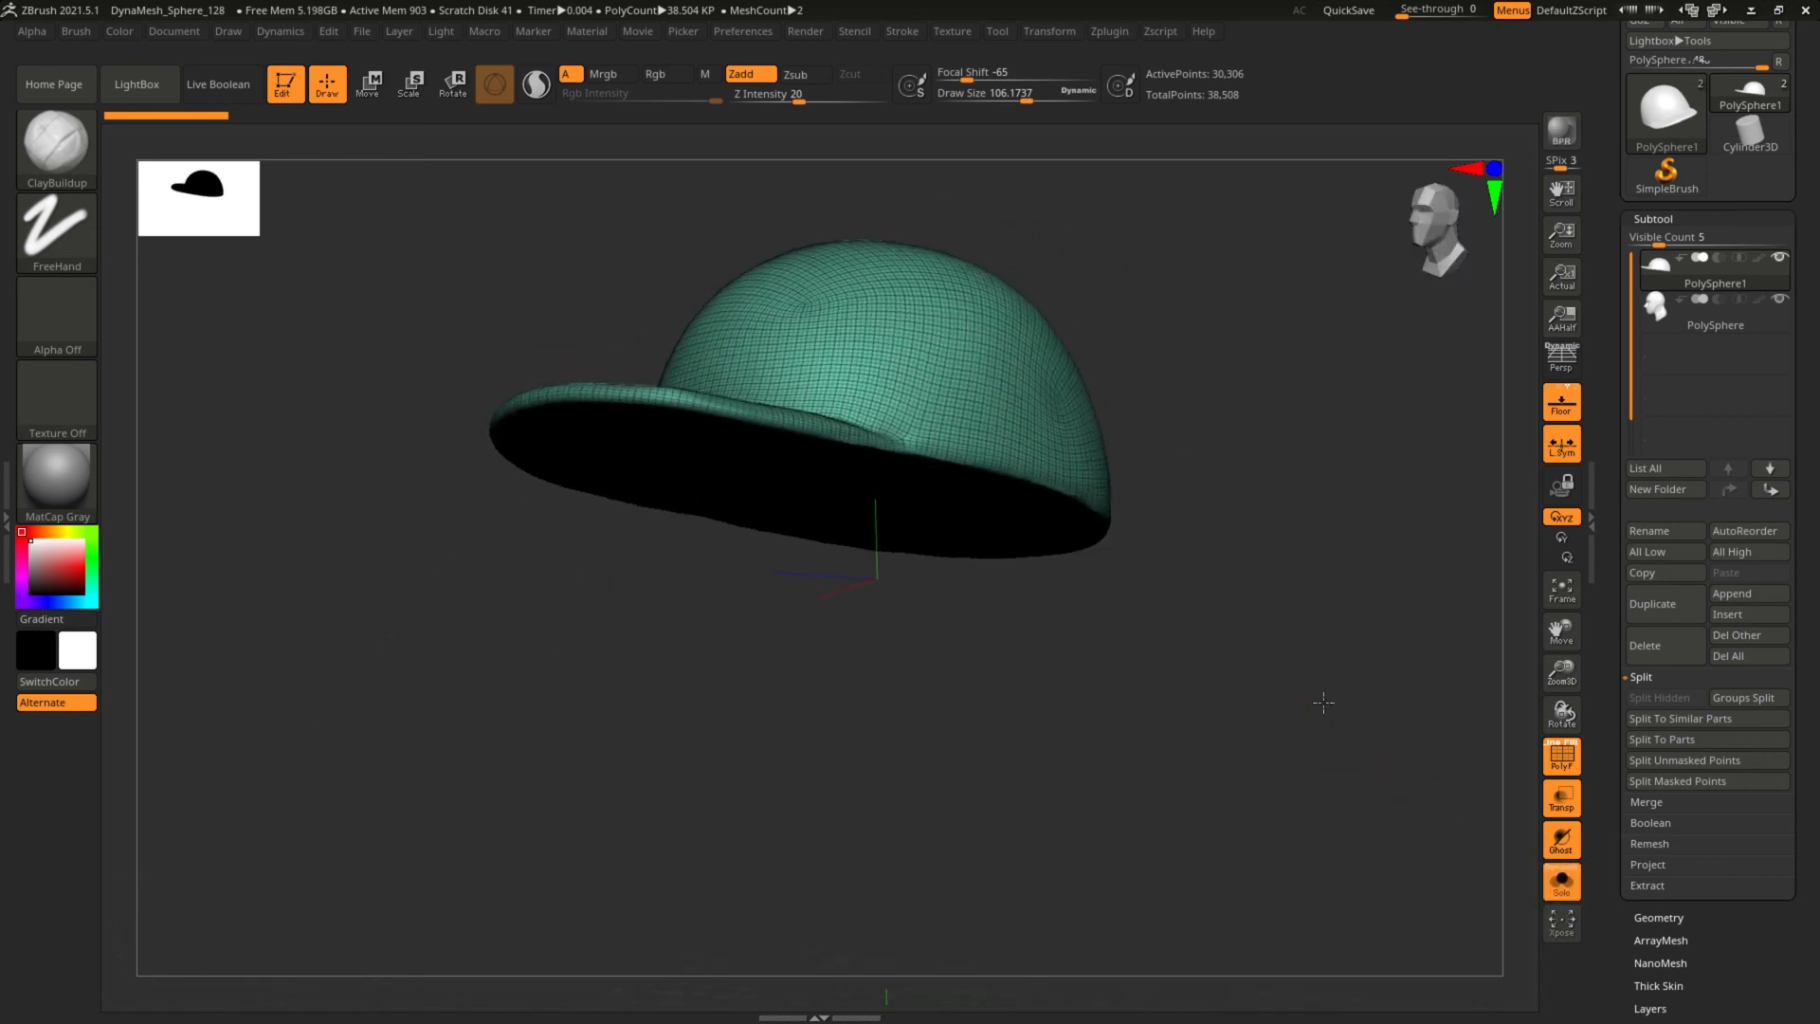
left_click_drag(1325, 703, 1306, 621)
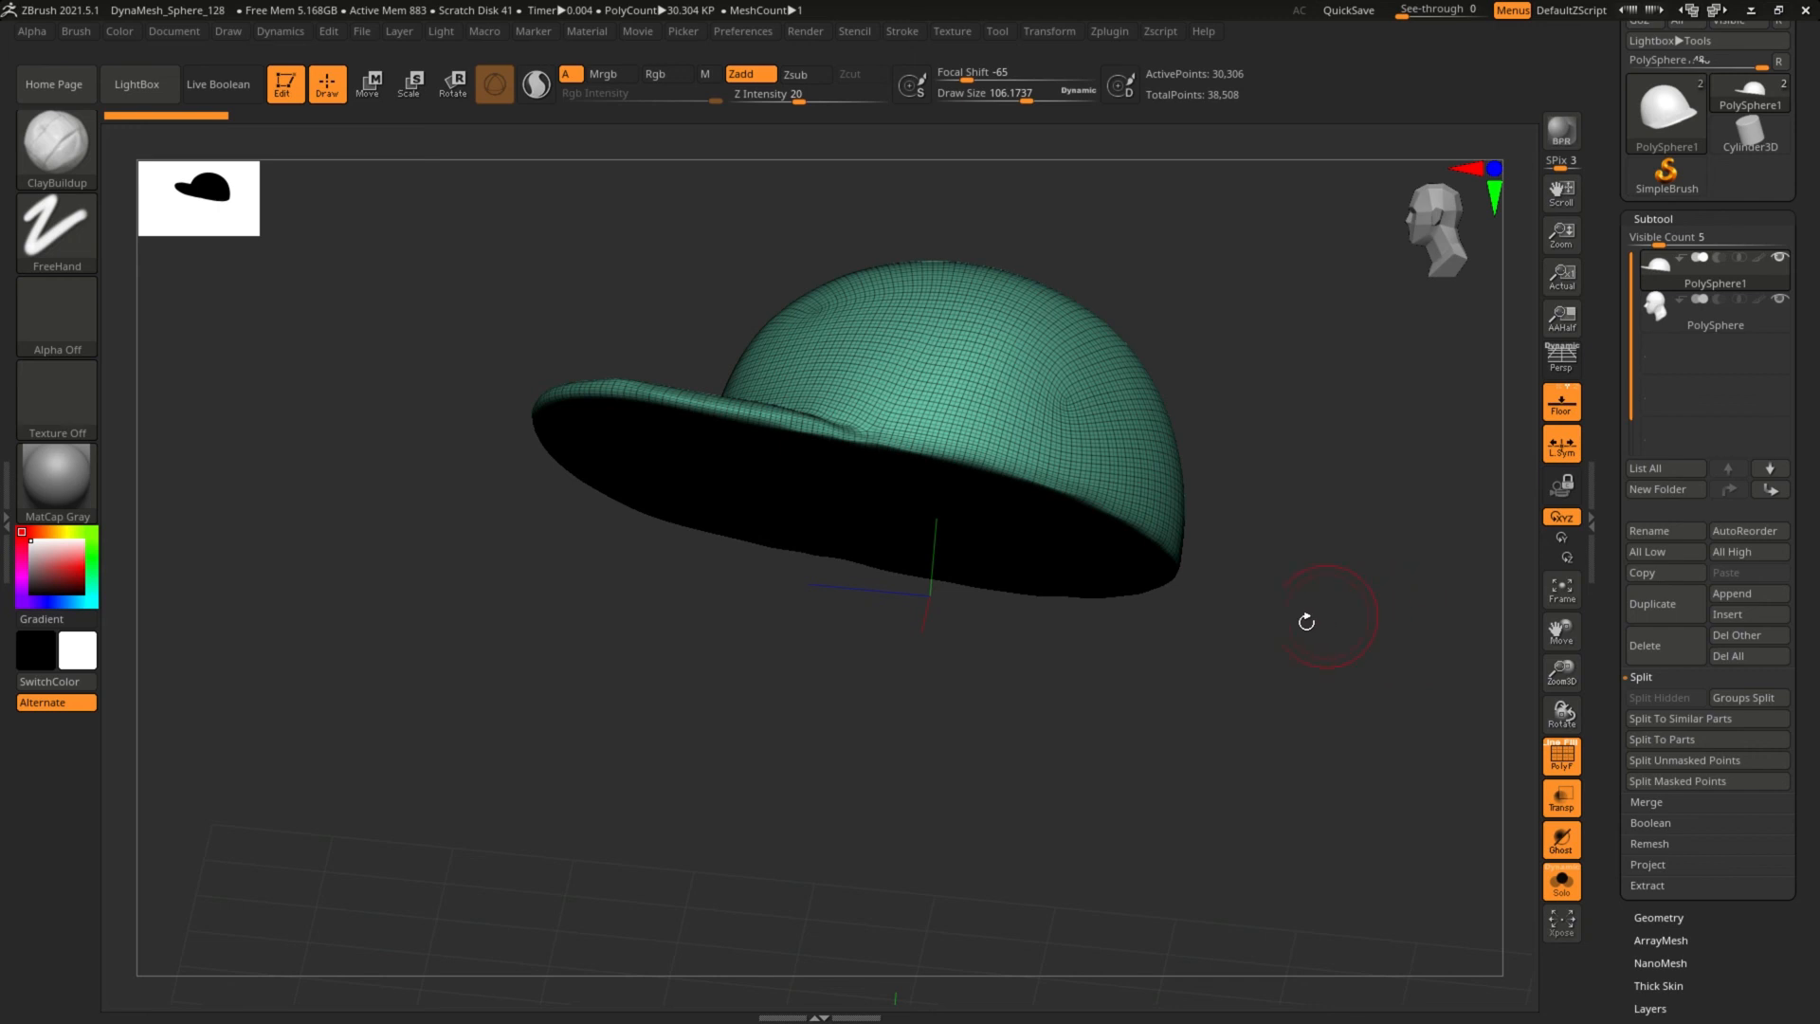
left_click(1664, 311)
left_click(1564, 881)
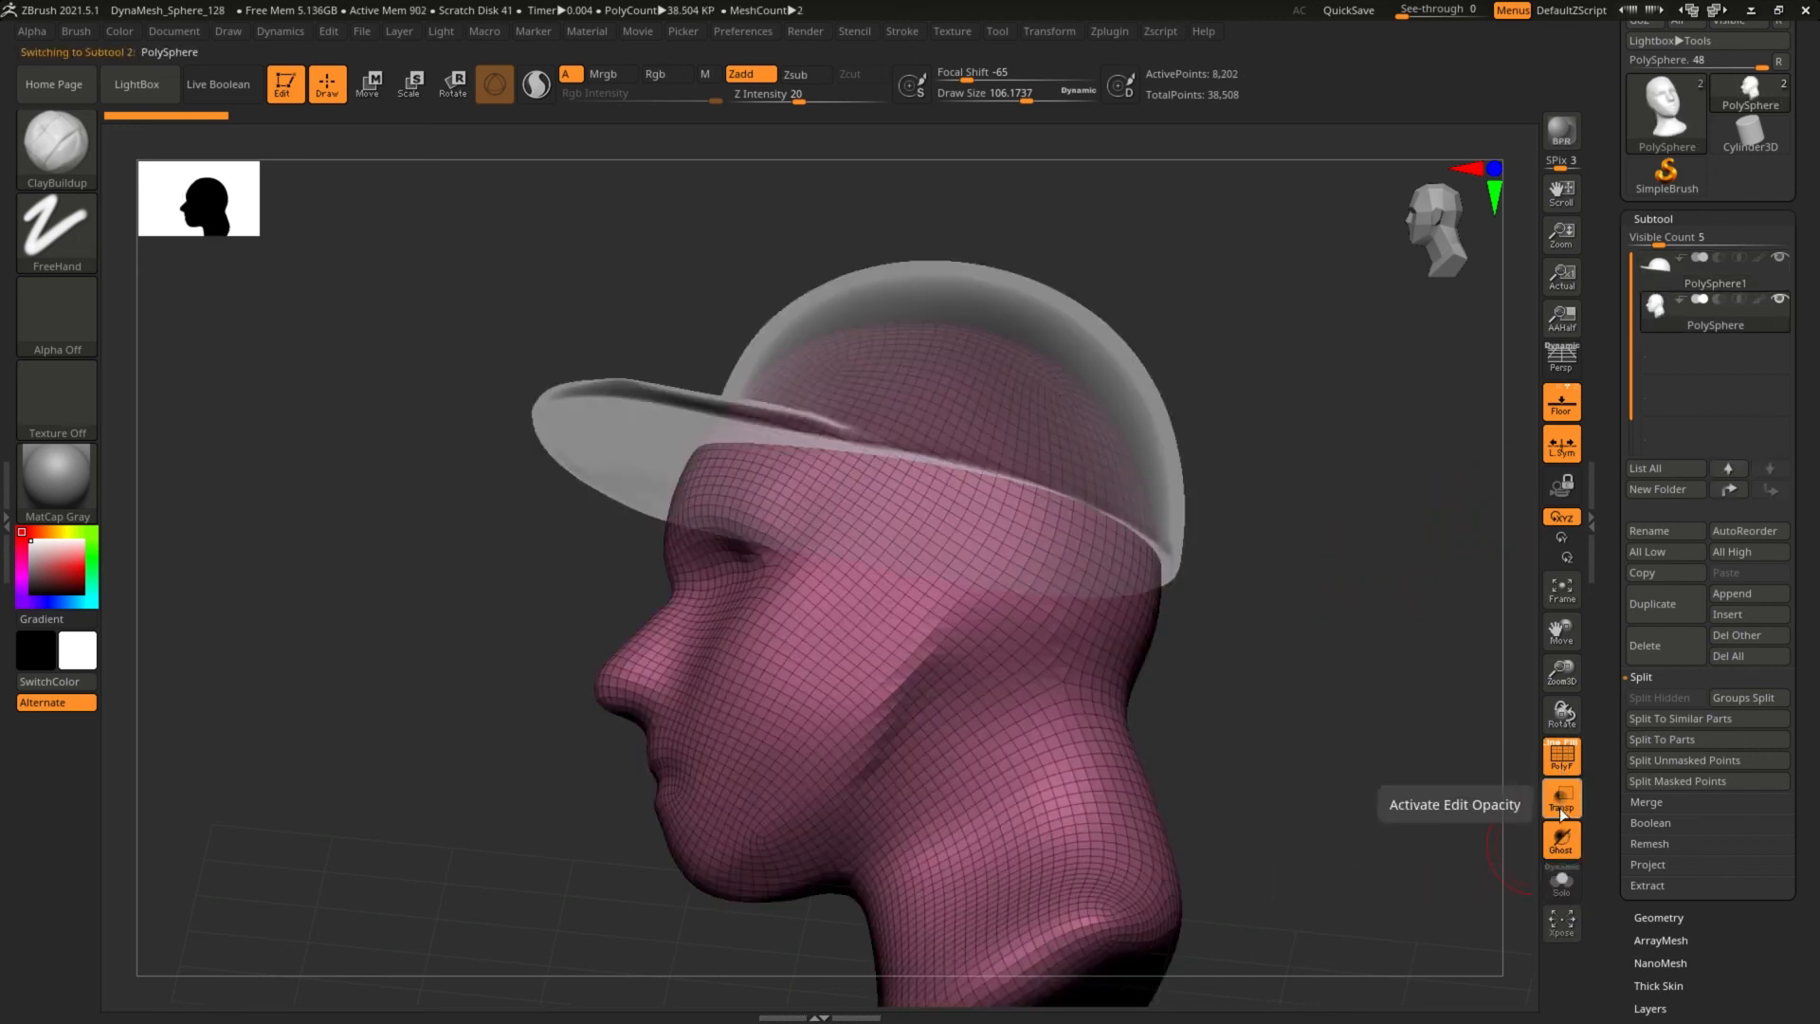
Turn off the polyframe and transparency displays, leaving the head active.
left_click(1558, 764)
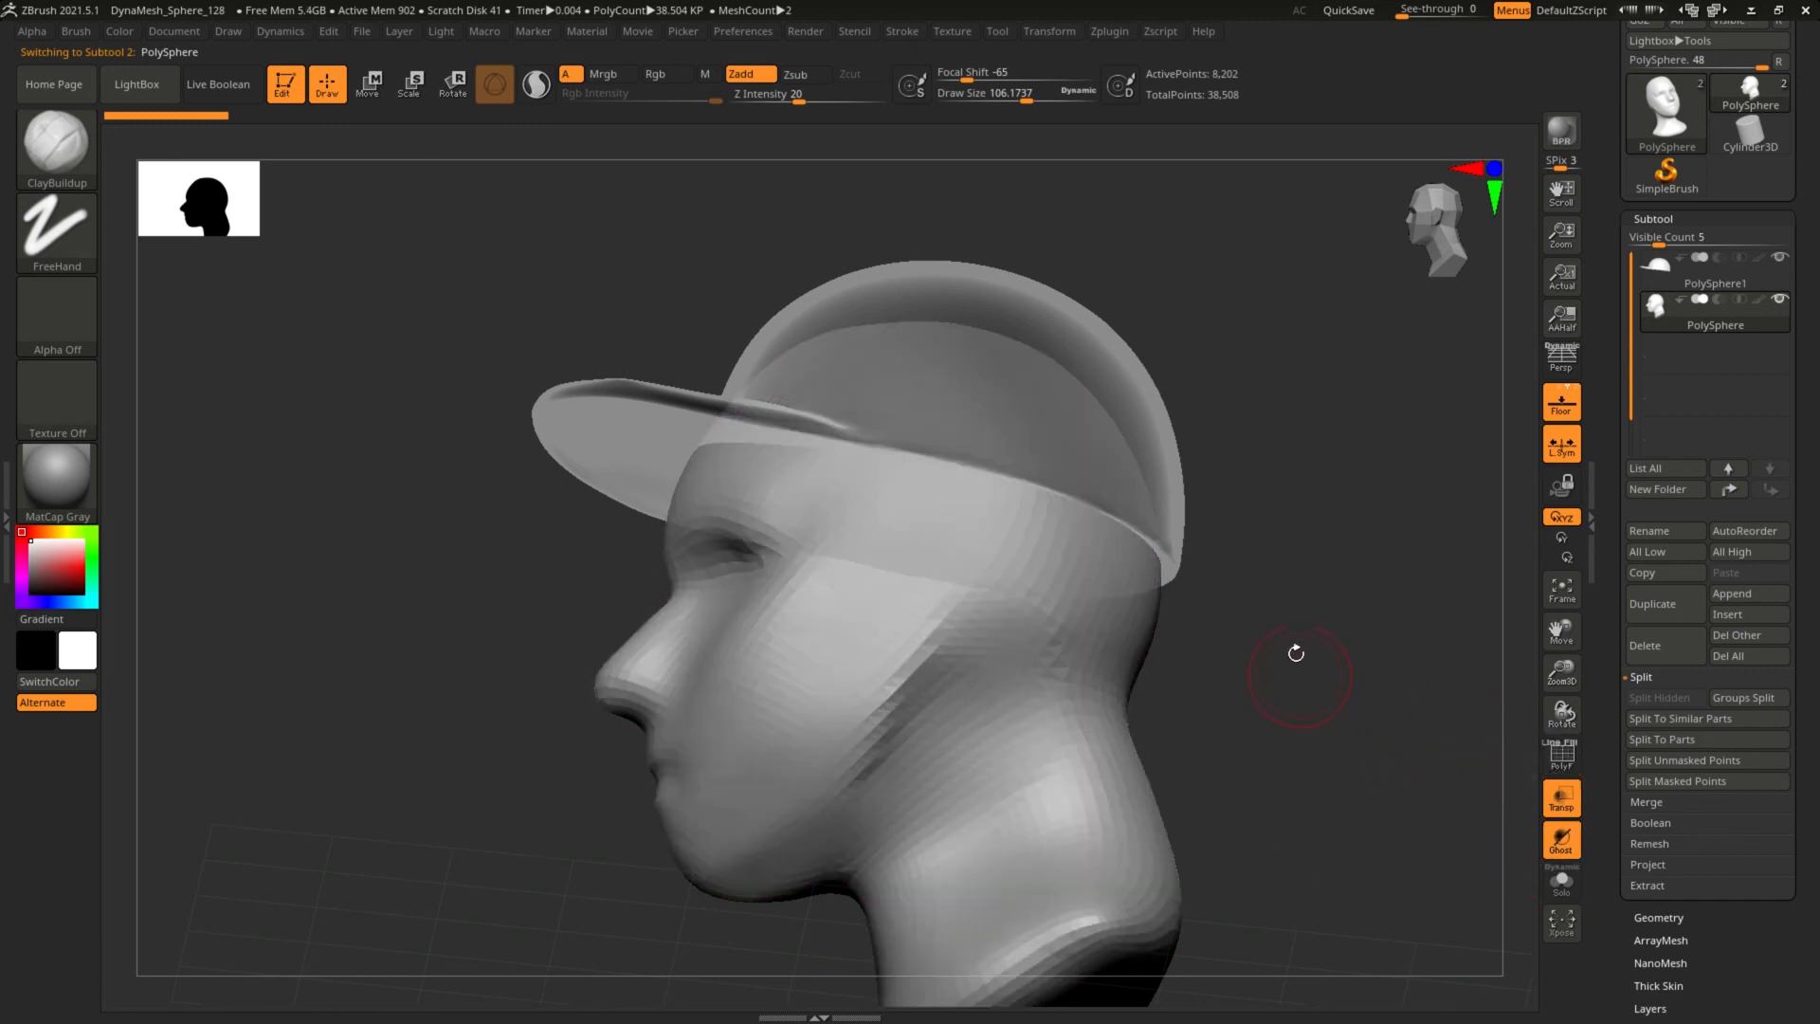
left_click_drag(1311, 684, 1332, 650)
left_click(1562, 809)
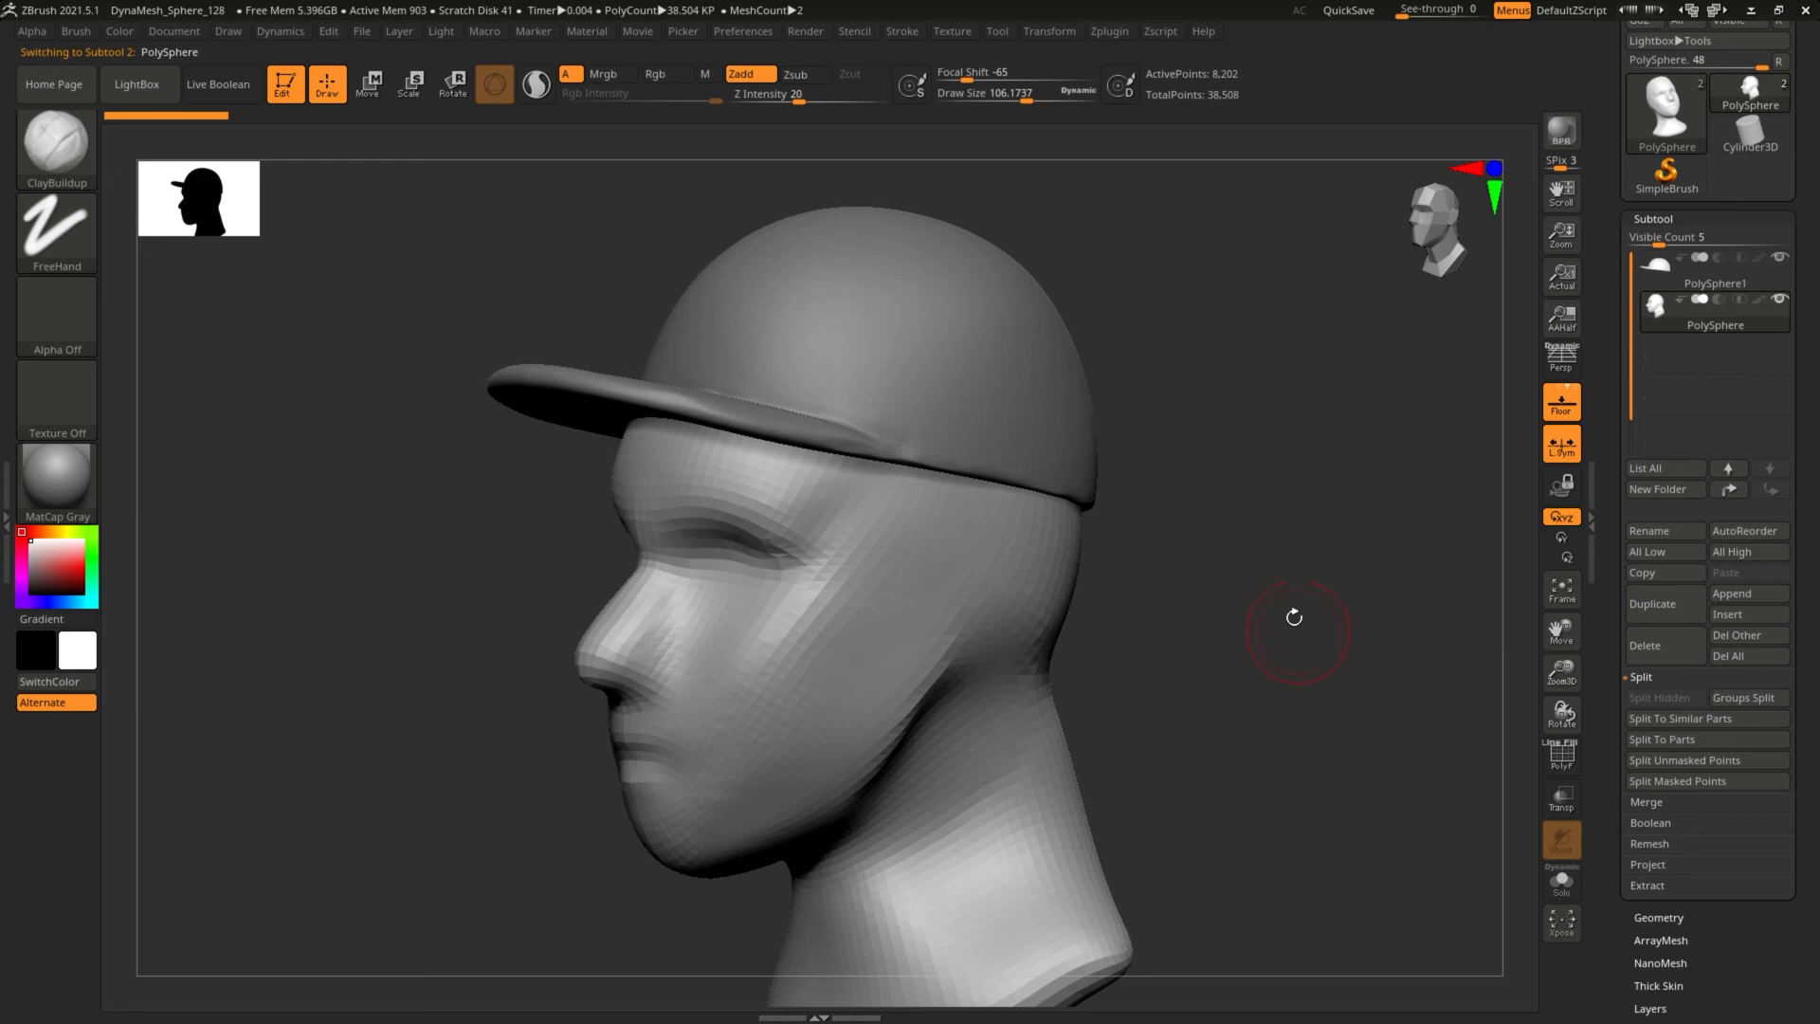